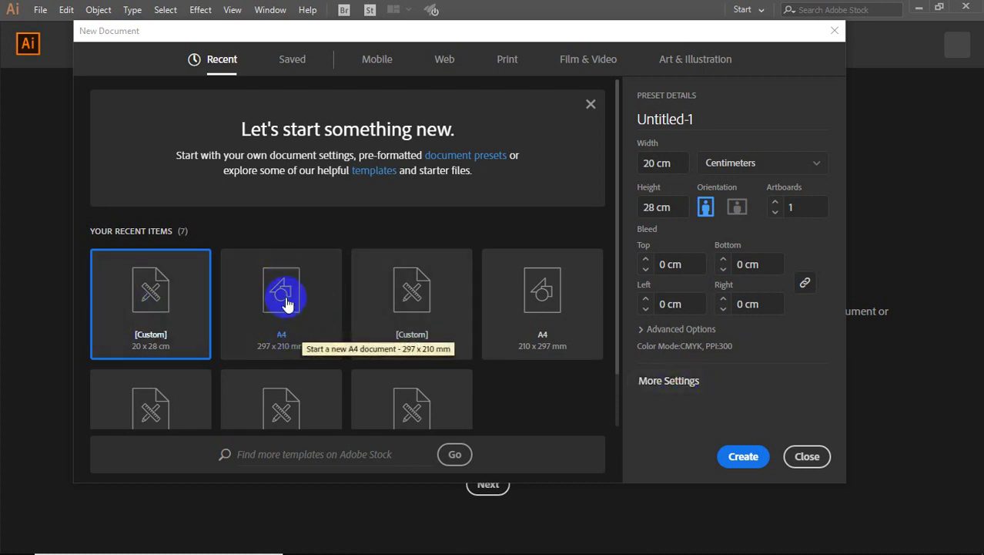
- Create a new blank document from the A4 (297 × 210 mm) preset
double_click(276, 296)
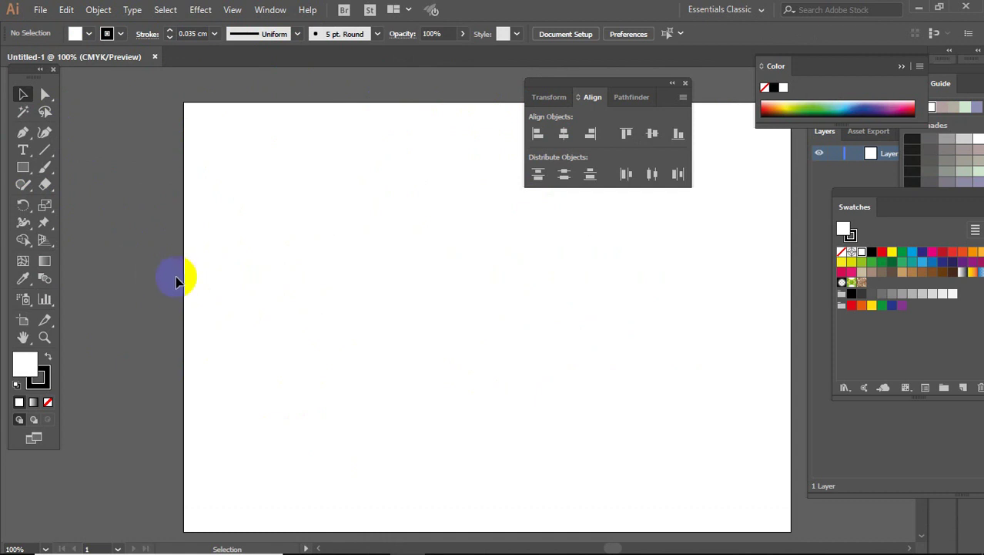
- Close the Align panel and draw a first arched curve with the Pen tool
click(686, 83)
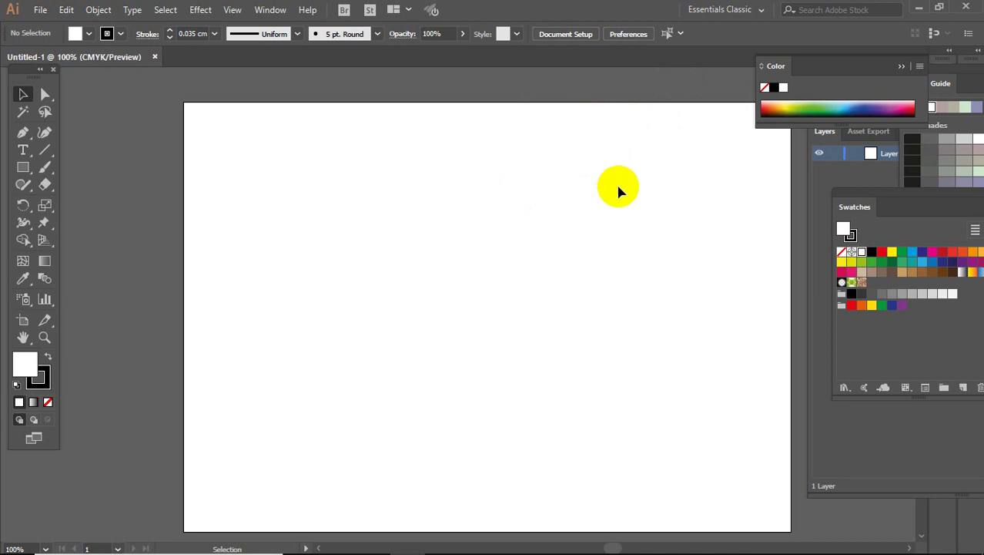
drag(545, 209, 492, 203)
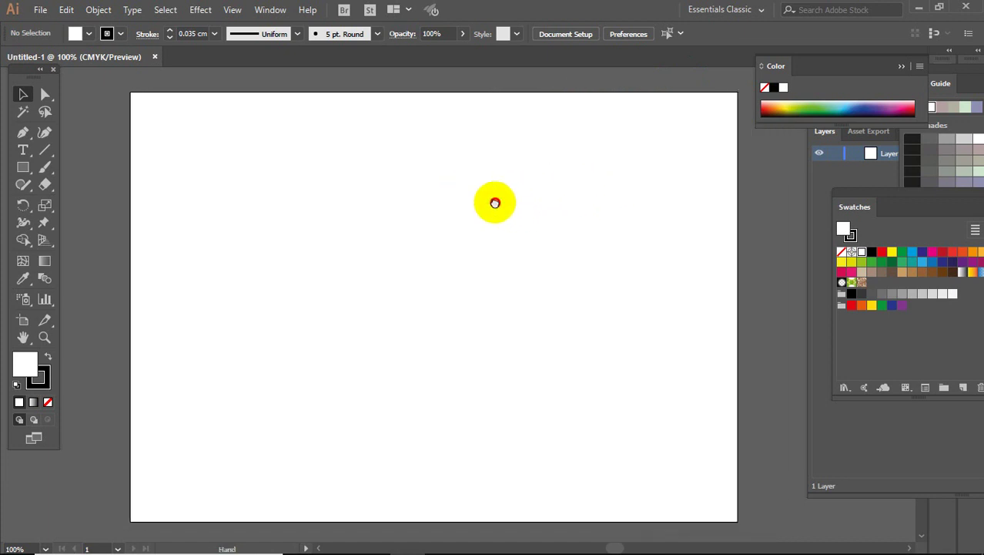
click(16, 135)
click(170, 224)
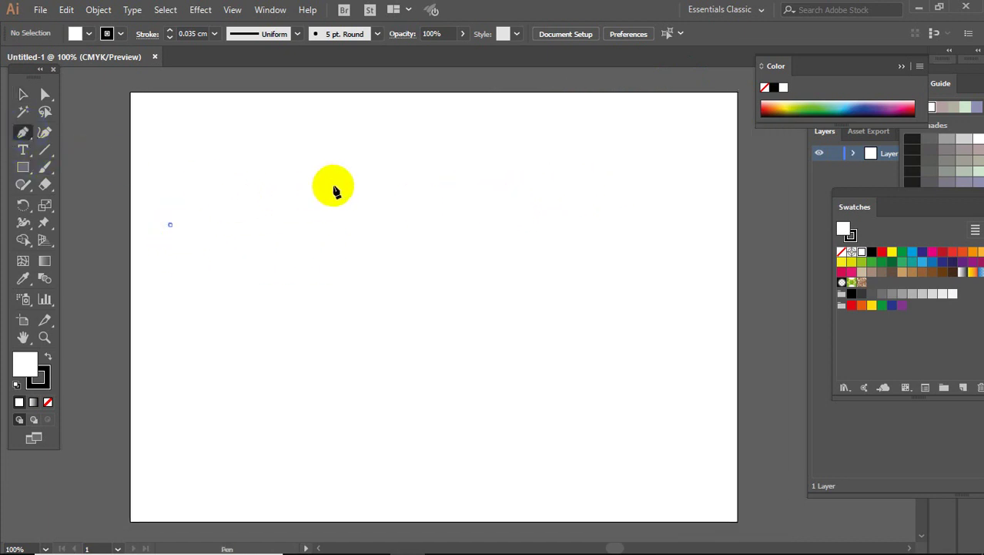
click(401, 224)
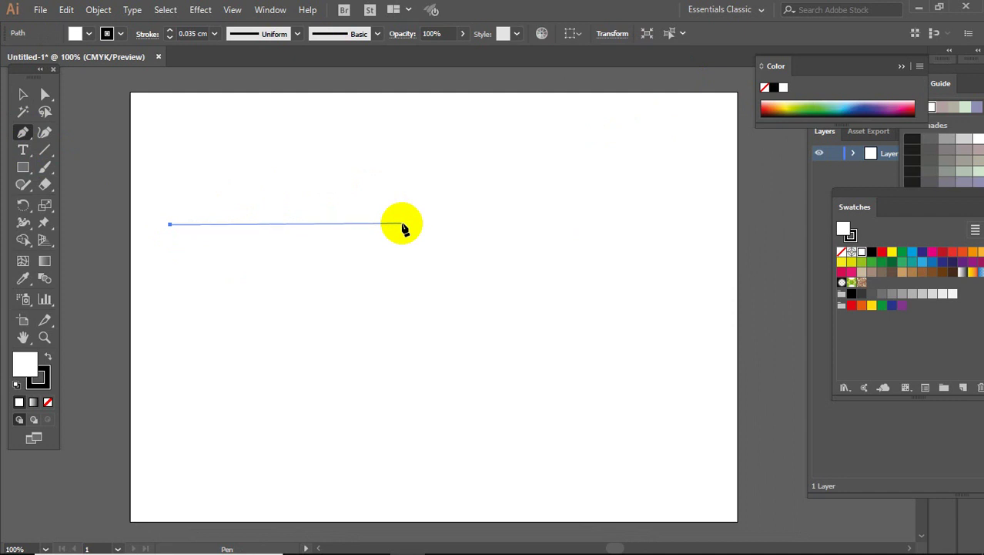
drag(401, 224, 520, 300)
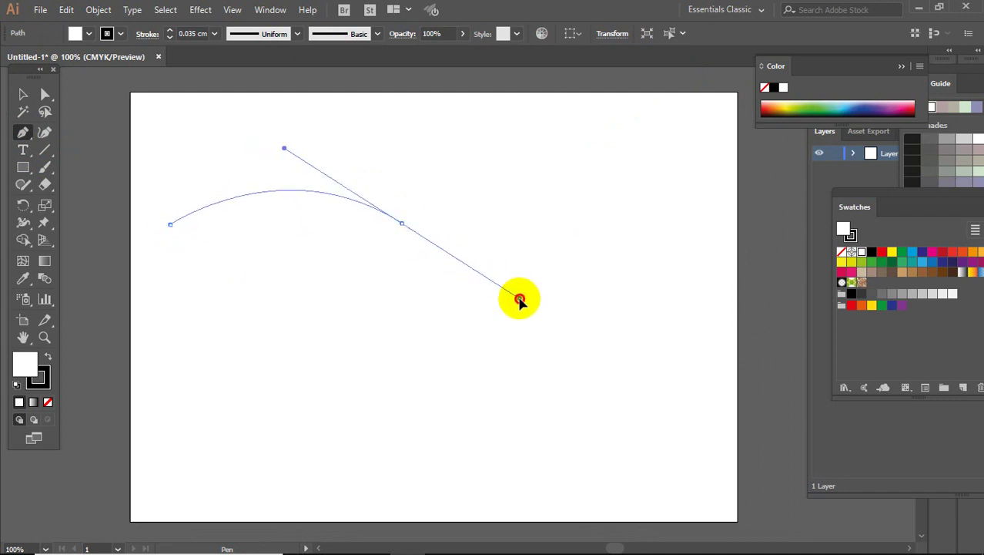
click(399, 223)
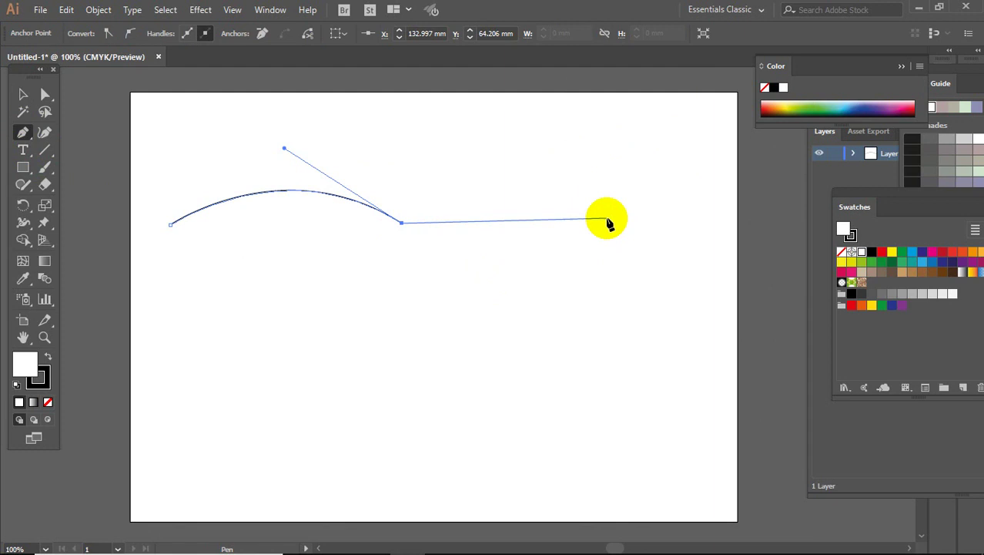
- Add a second arch and a smaller third arch, ending the open path
drag(607, 215, 729, 320)
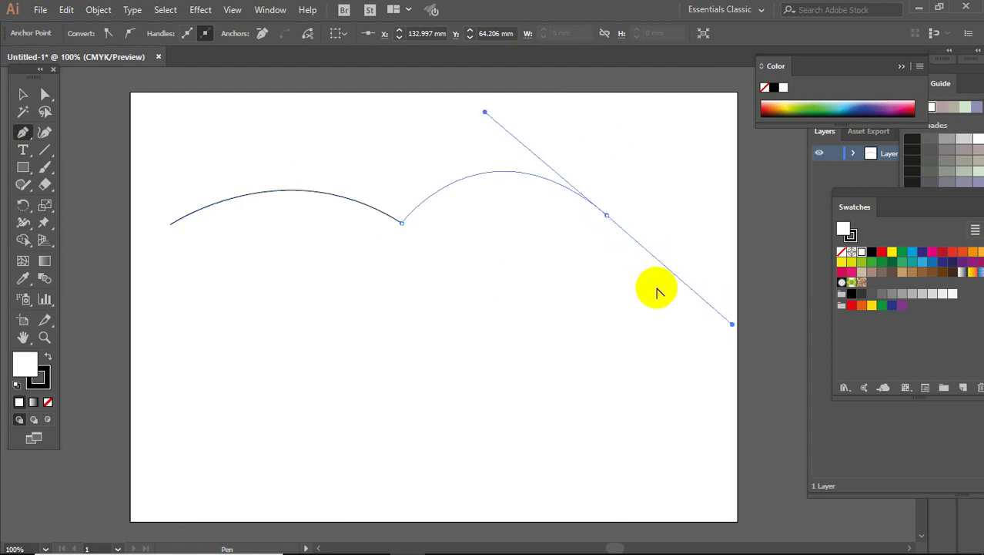
click(607, 215)
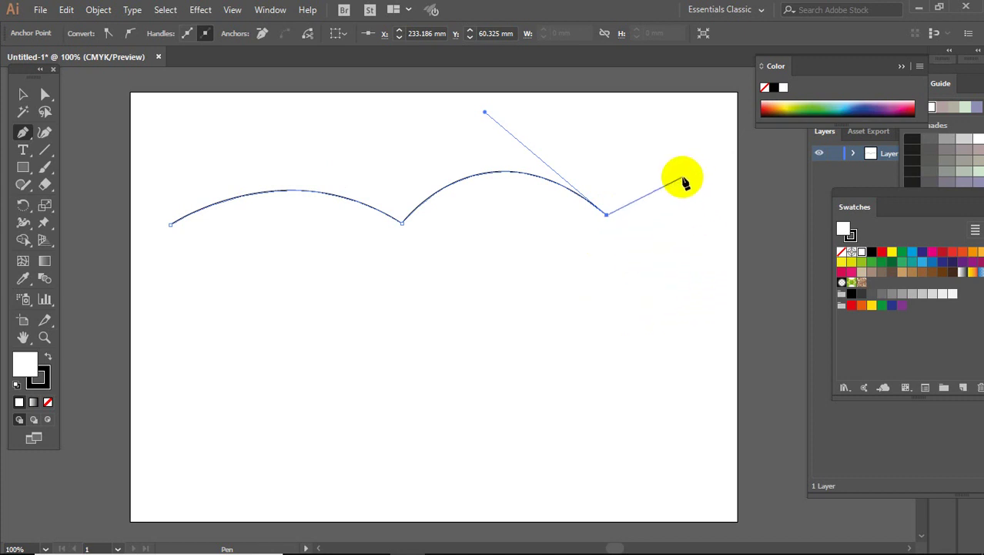
drag(726, 216, 776, 285)
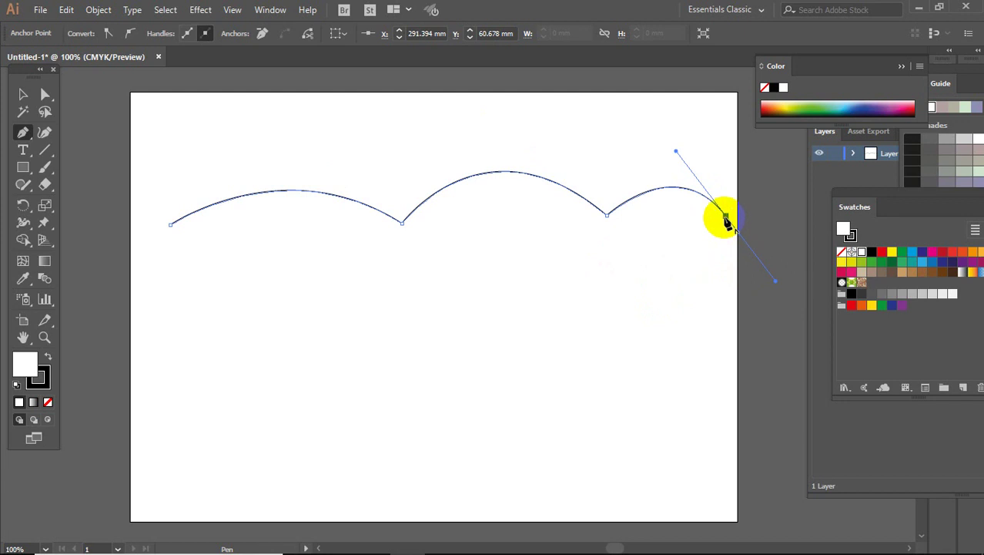
click(726, 216)
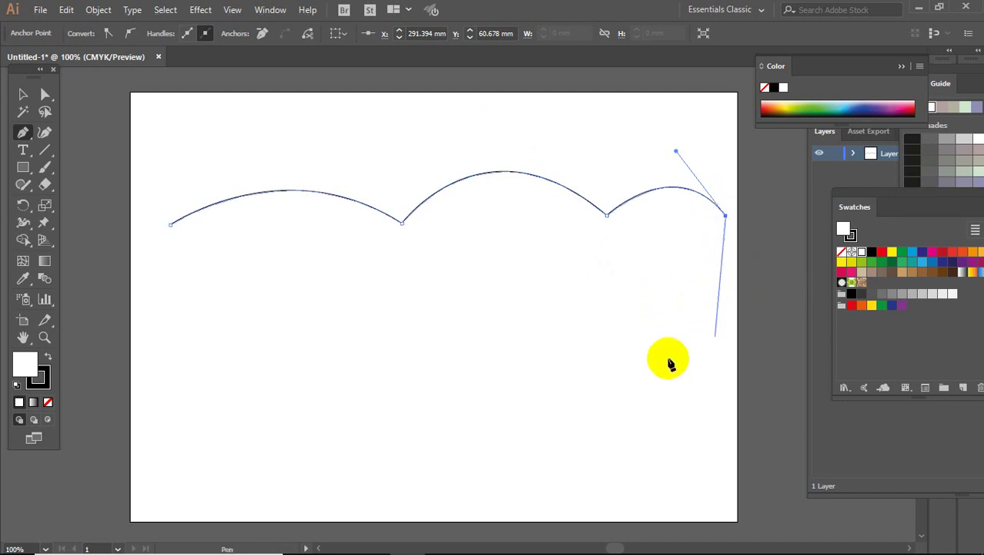
key(Escape)
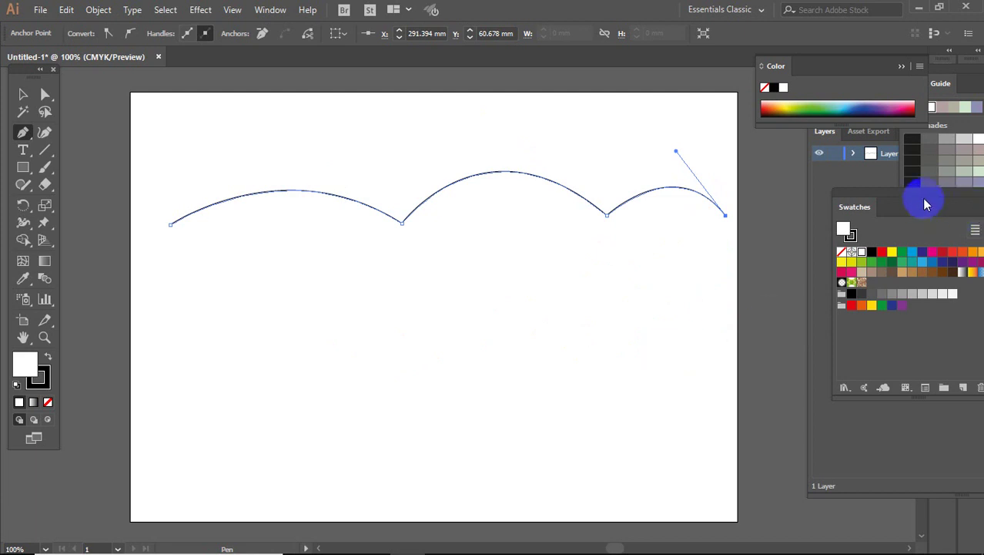
- Select all the practice arches and delete them, leaving the artboard empty
mouse_move(922, 205)
mouse_down()
mouse_move(850, 244)
mouse_move(910, 247)
mouse_up()
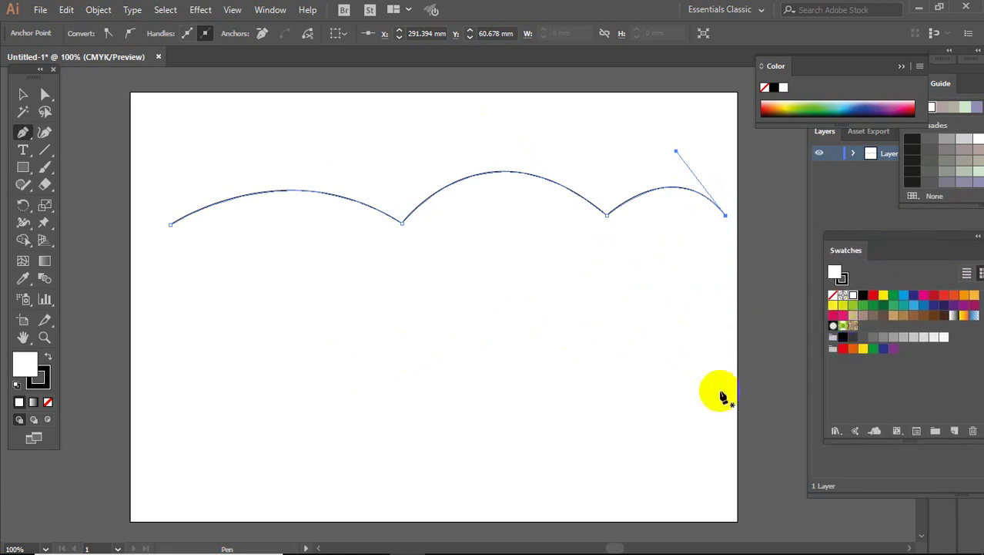
click(23, 93)
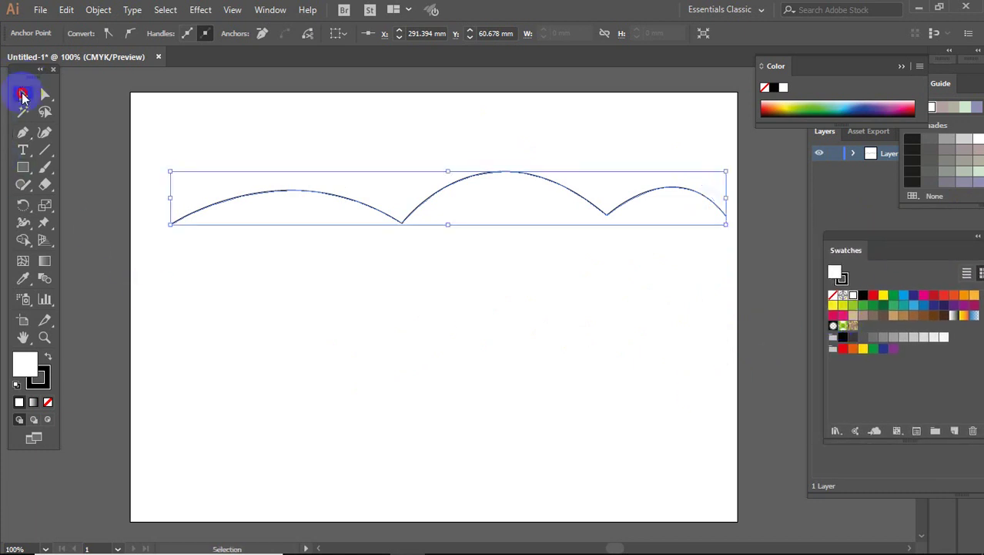
key(Delete)
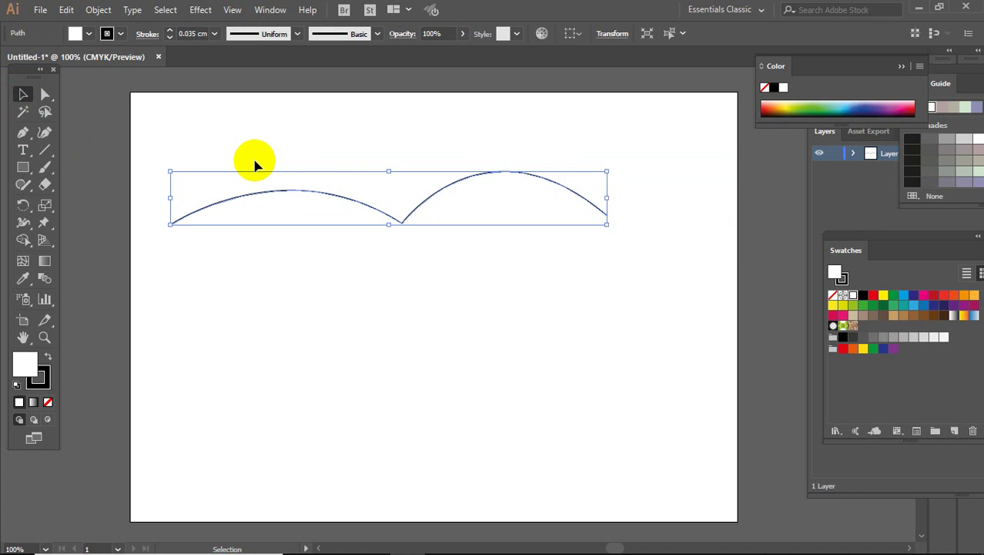
click(137, 129)
click(23, 95)
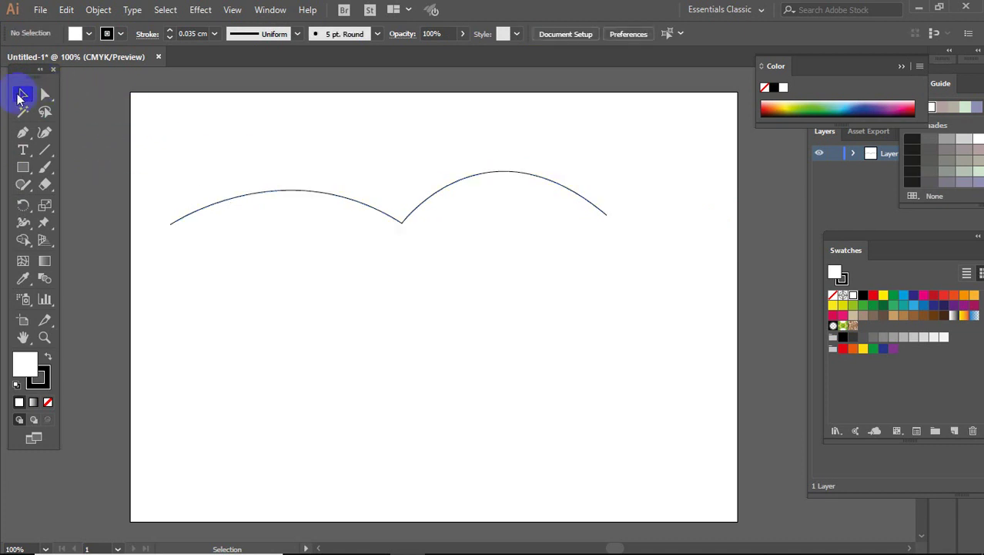
drag(141, 131, 616, 316)
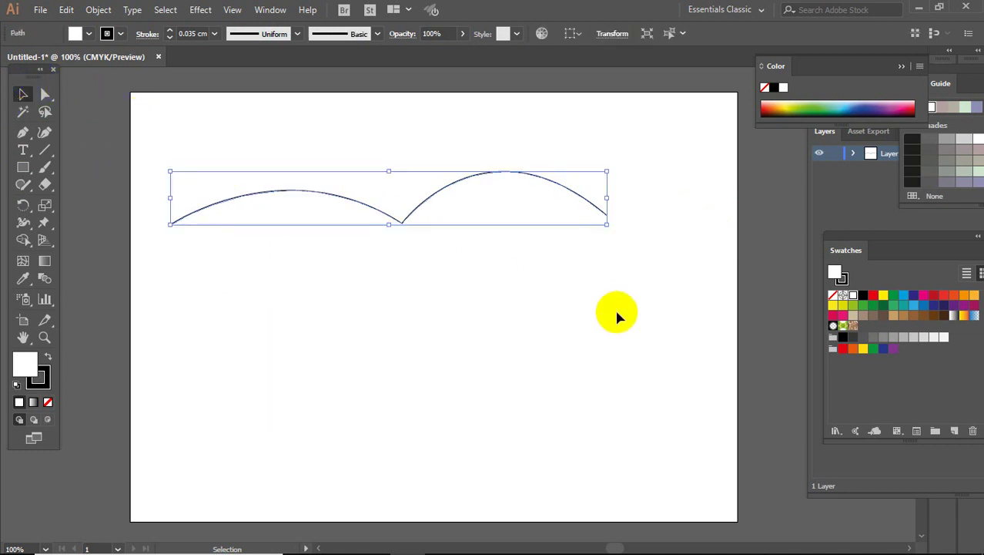
key(Delete)
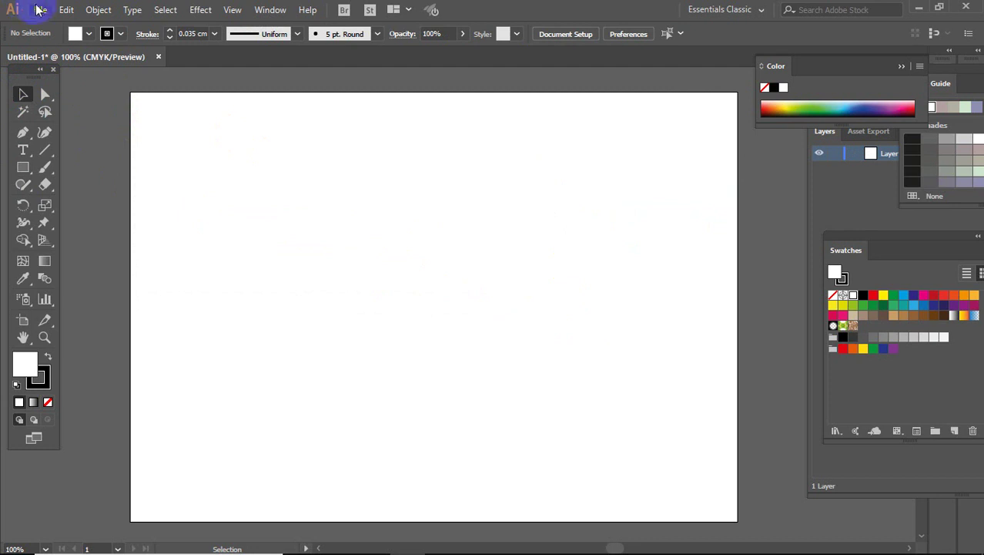
click(40, 9)
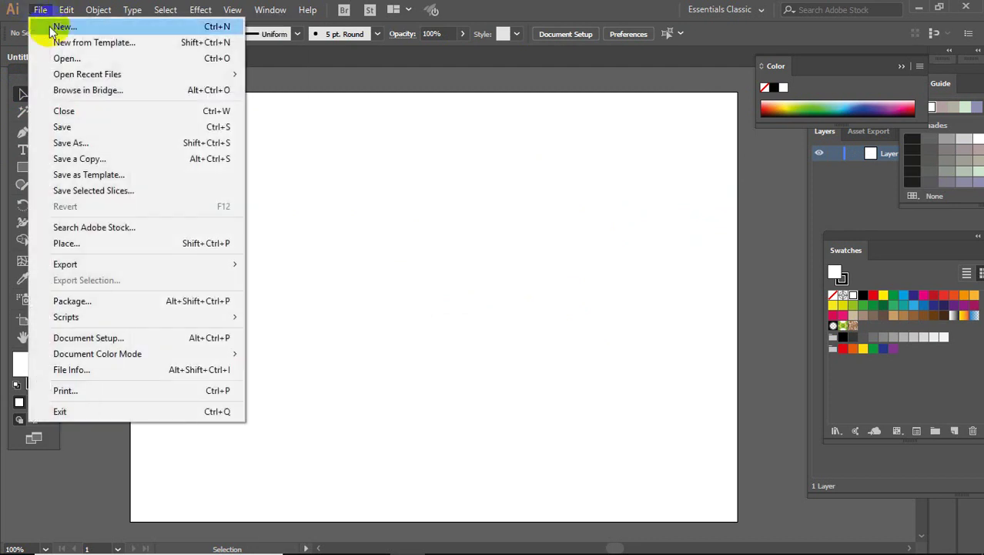
- Create a new portrait document with width 145 mm and height 190 mm
click(50, 29)
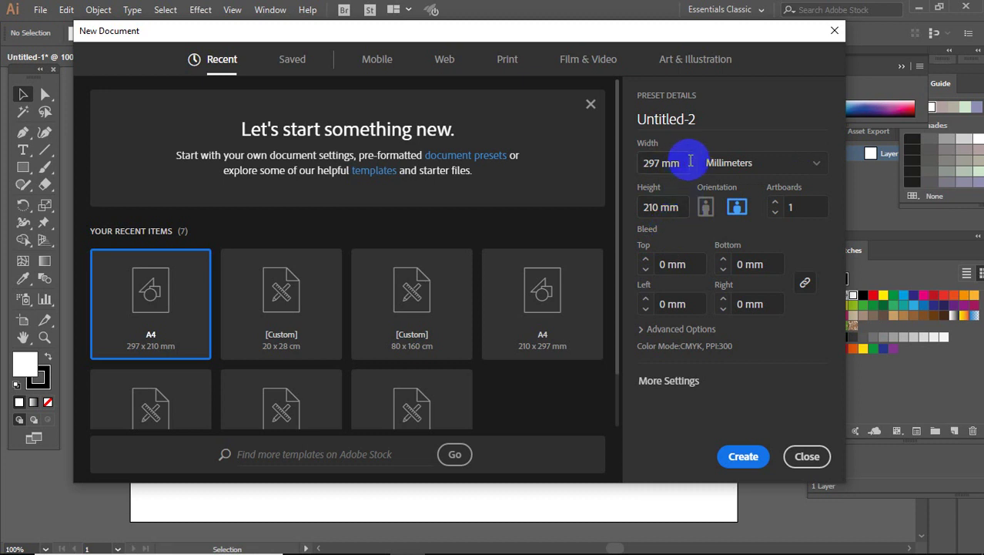
drag(690, 160, 611, 163)
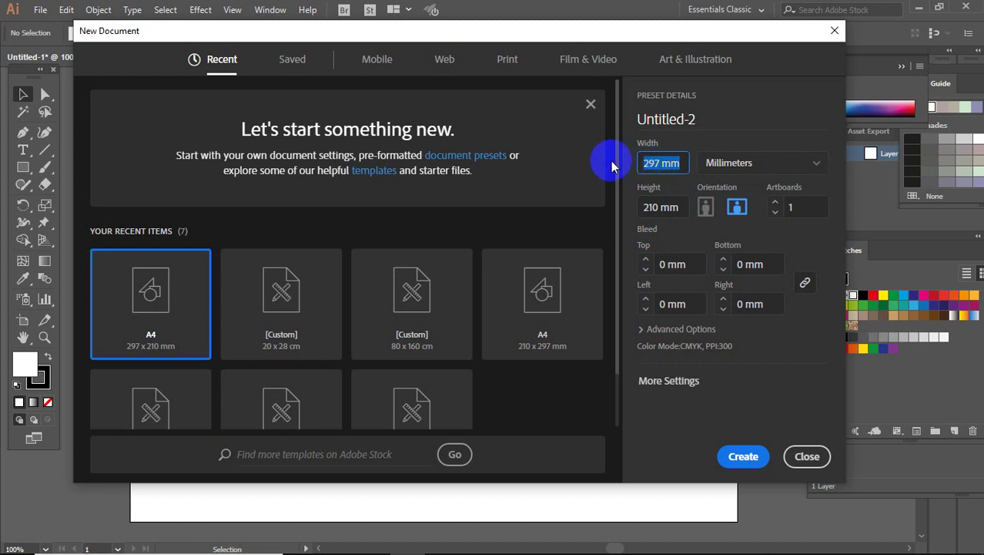
key(BackSpace)
text(145)
click(681, 207)
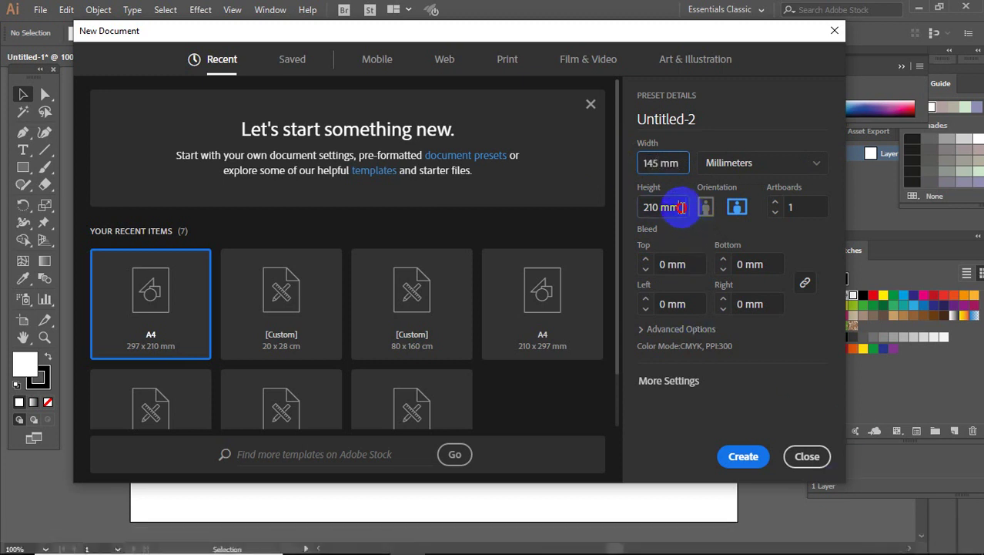
click(681, 207)
text(1)
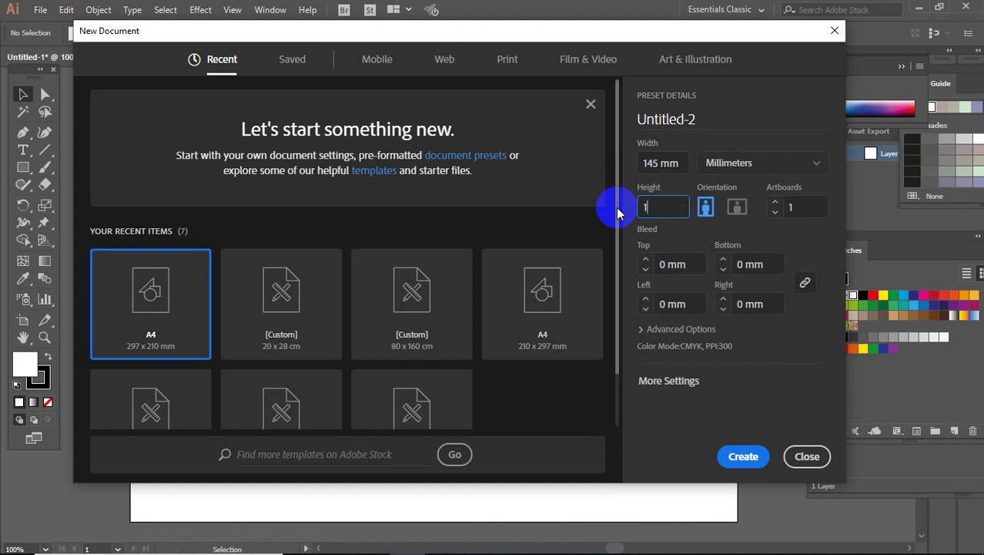
text(95)
key(BackSpace)
text(0)
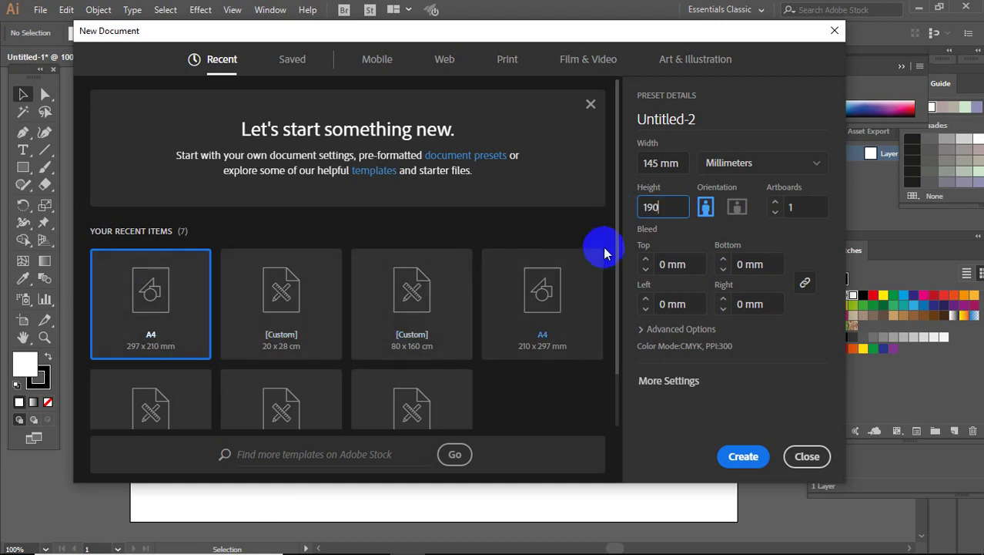
click(741, 456)
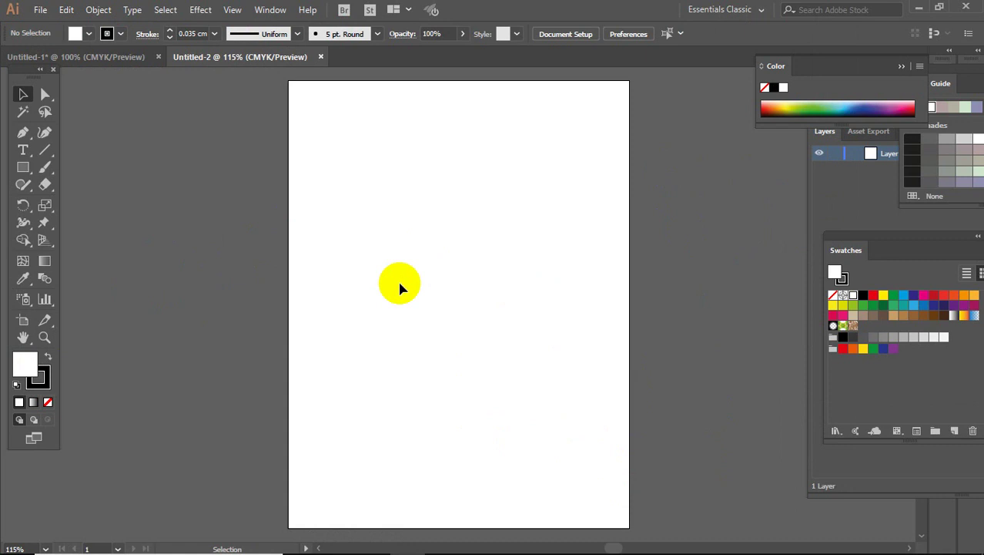
- Stretch the artboard leftward to about 304 mm wide, keeping its 190 mm height
scroll(399, 285, down, 1)
scroll(399, 286, up, 1)
click(662, 231)
click(23, 320)
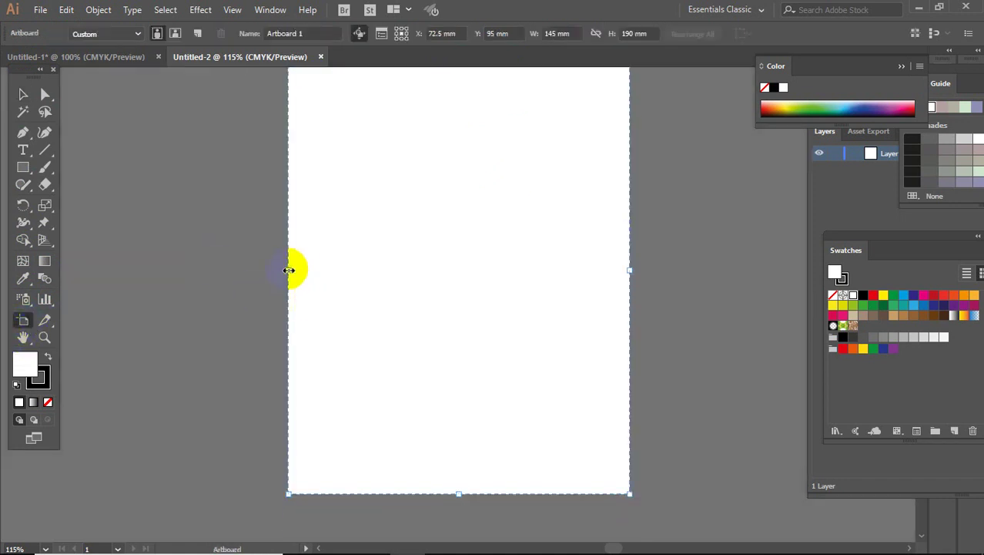
drag(291, 269, 1, 275)
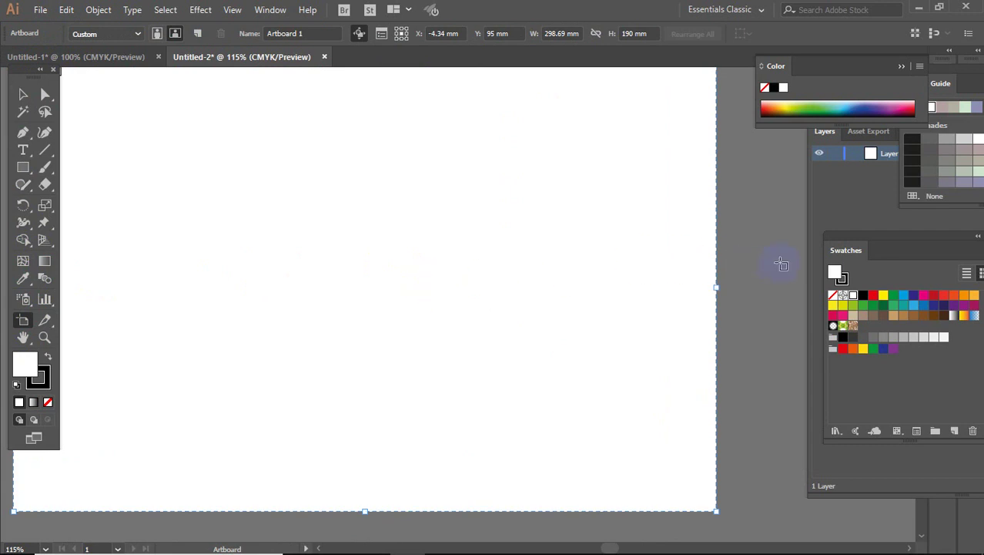
key(ctrl+1)
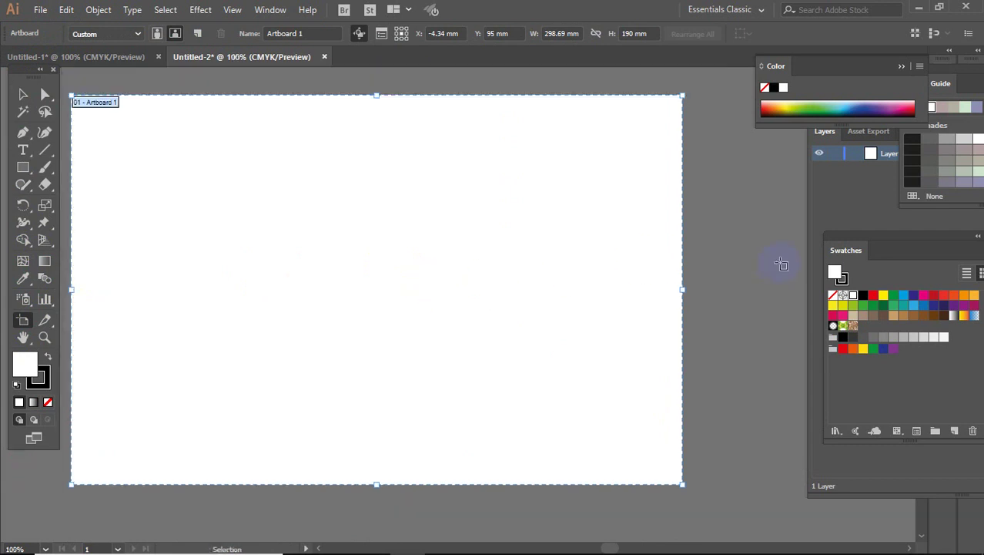
drag(625, 257, 642, 257)
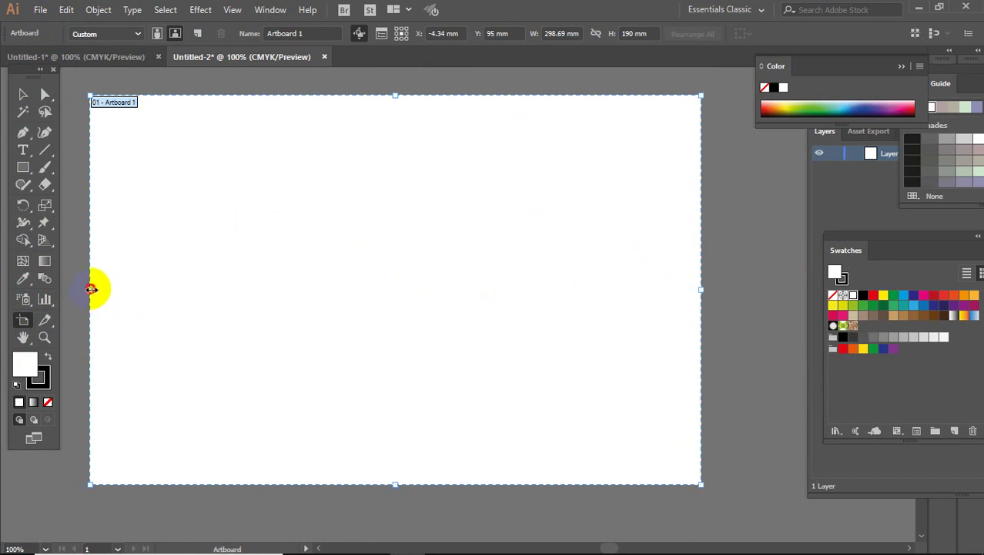
drag(91, 289, 80, 289)
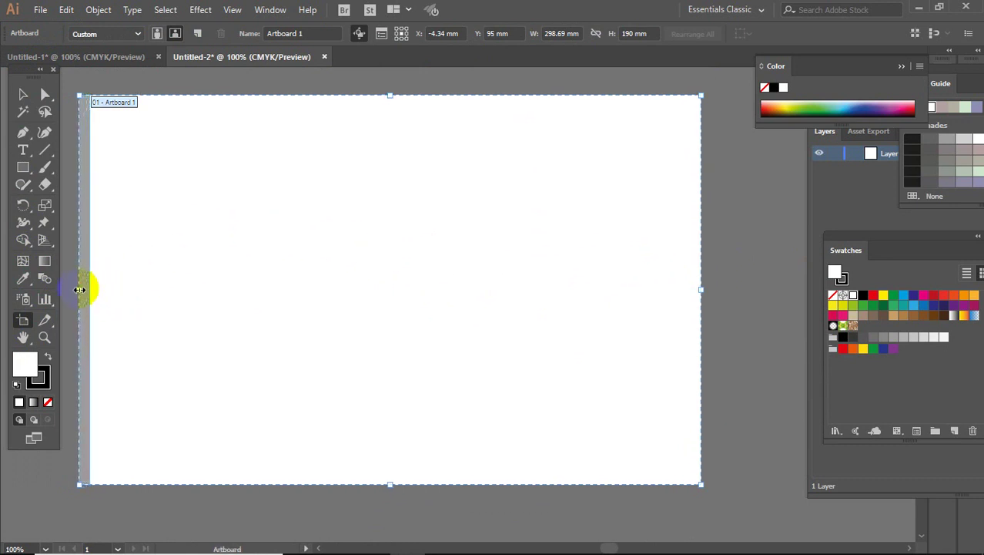
click(24, 167)
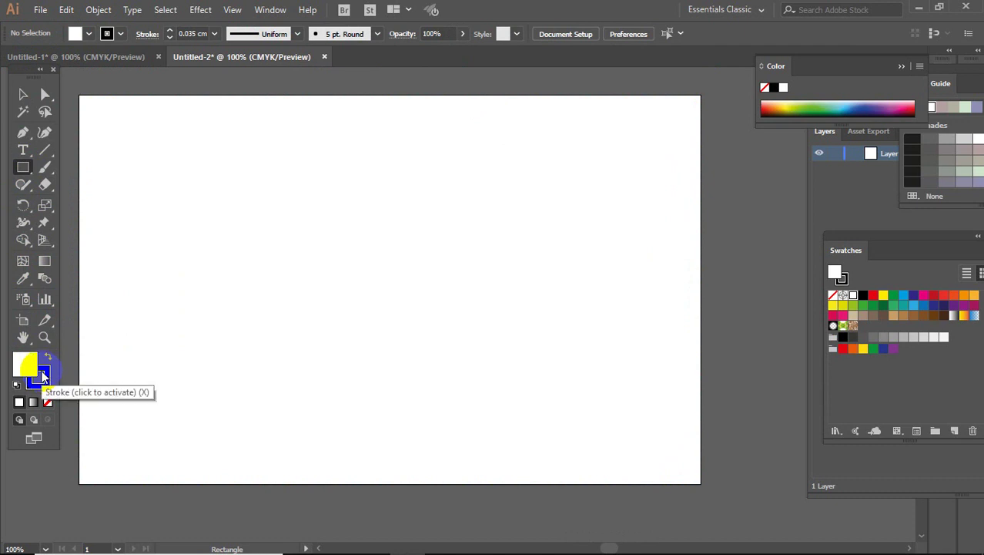
- Reset default colours, then set fill to None while keeping the thin black stroke
click(42, 375)
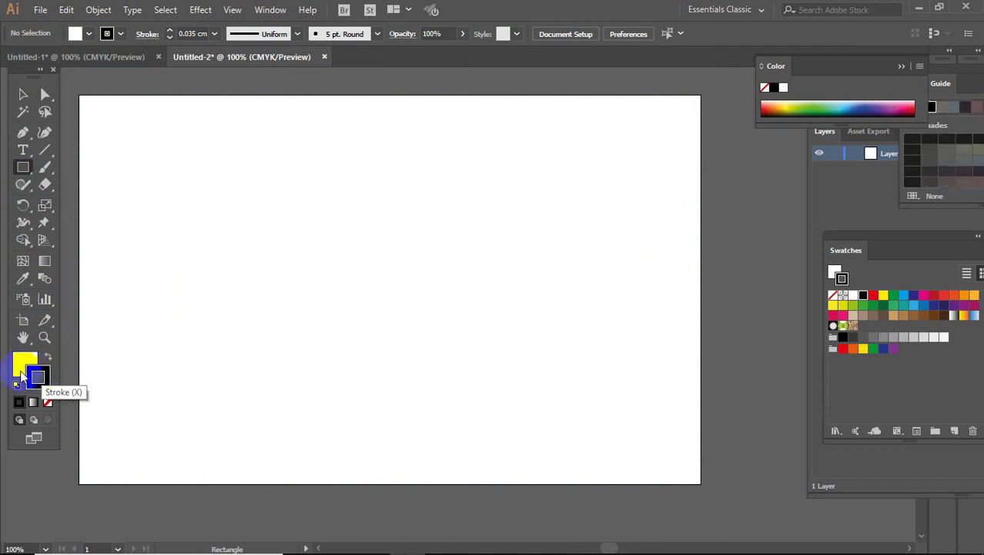
key(d)
click(766, 90)
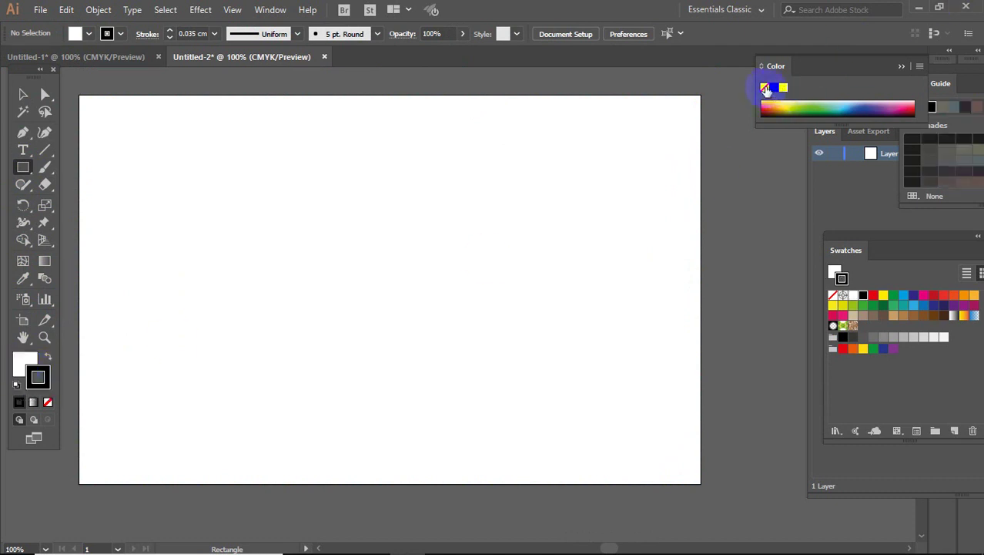
click(766, 91)
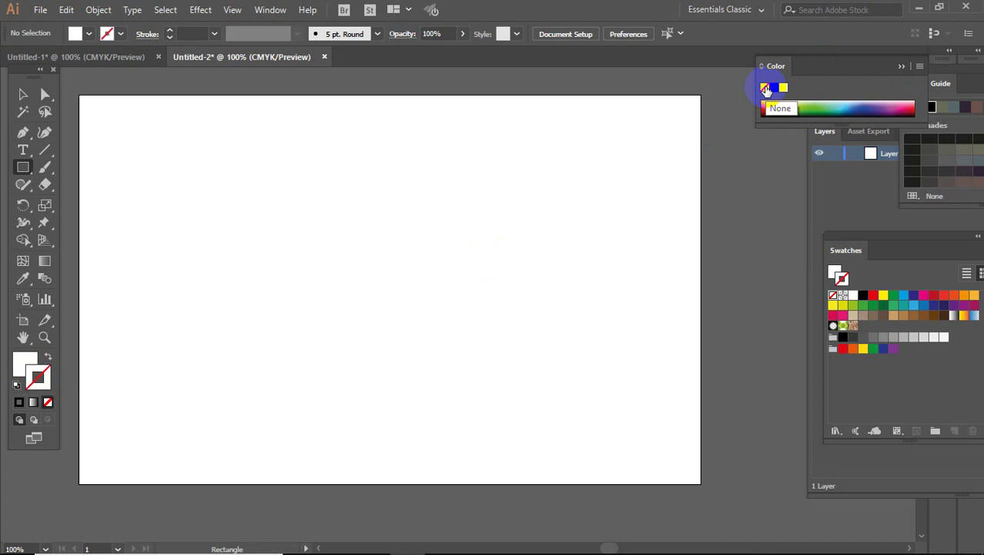
click(775, 87)
drag(783, 87, 21, 368)
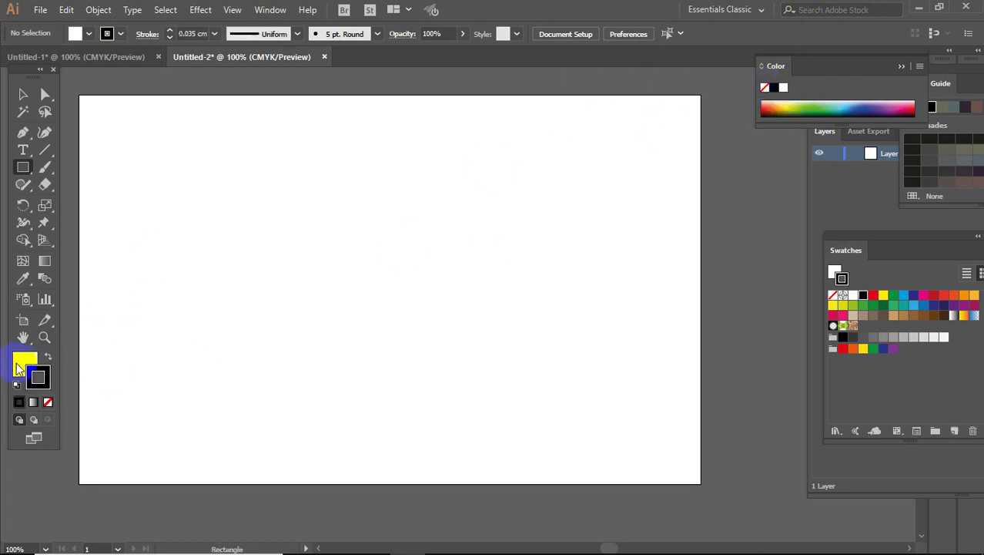
click(21, 368)
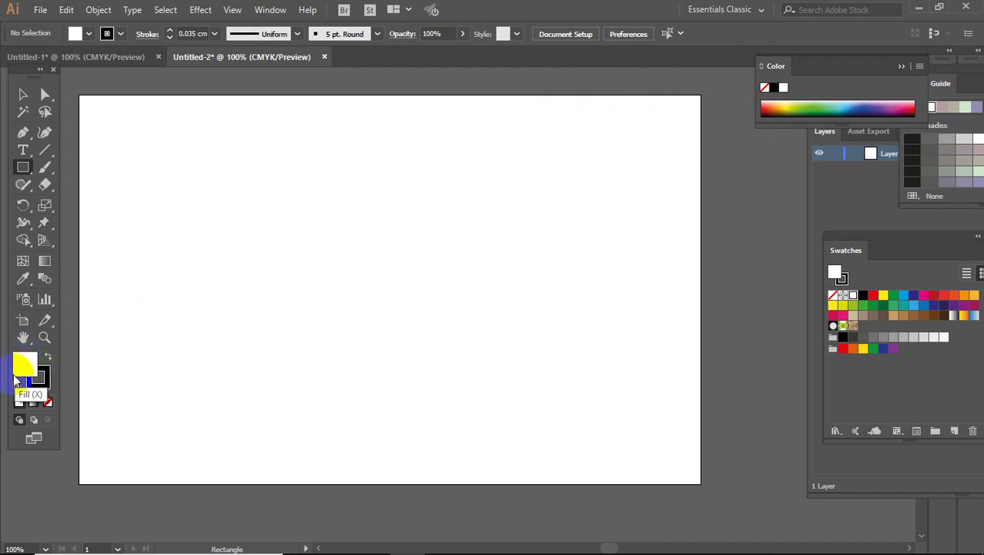
click(765, 87)
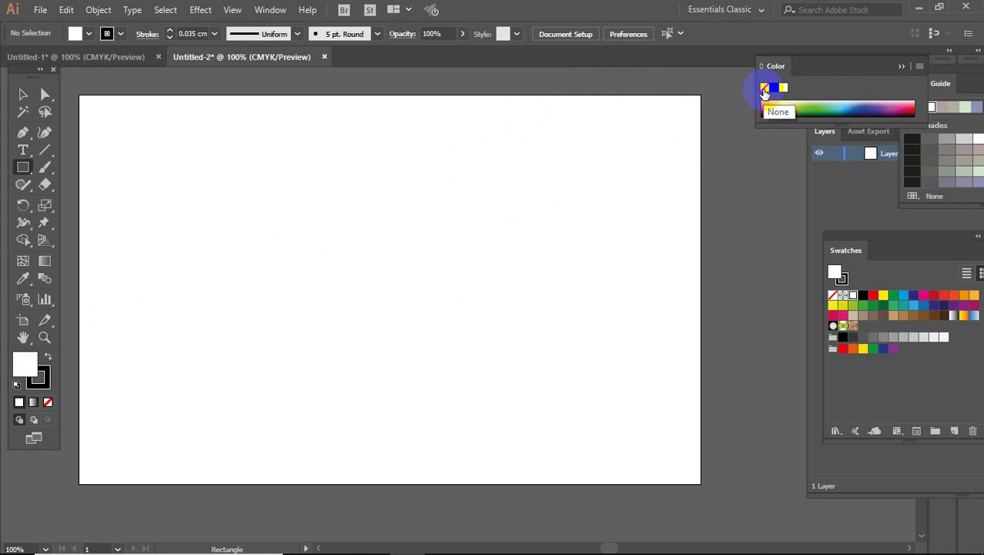
click(765, 89)
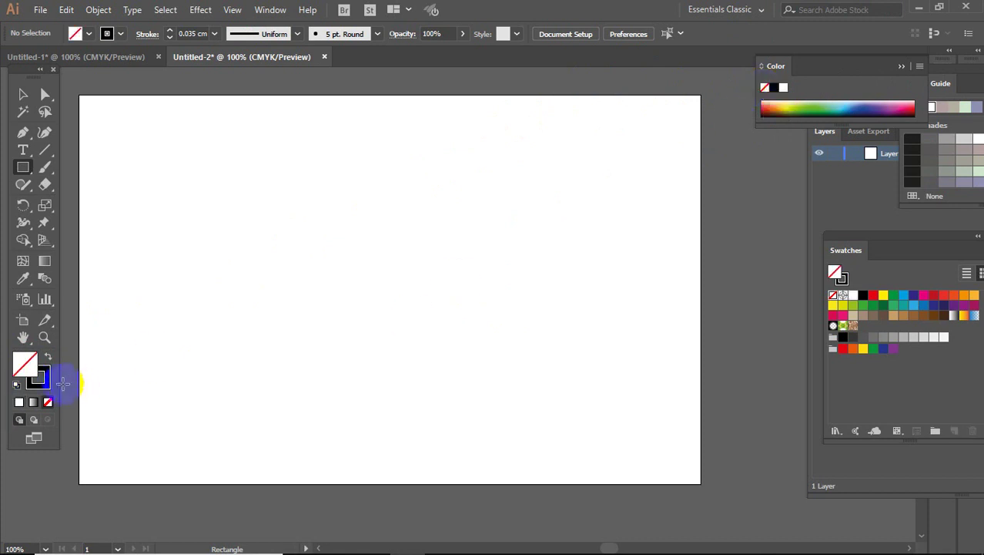
click(44, 389)
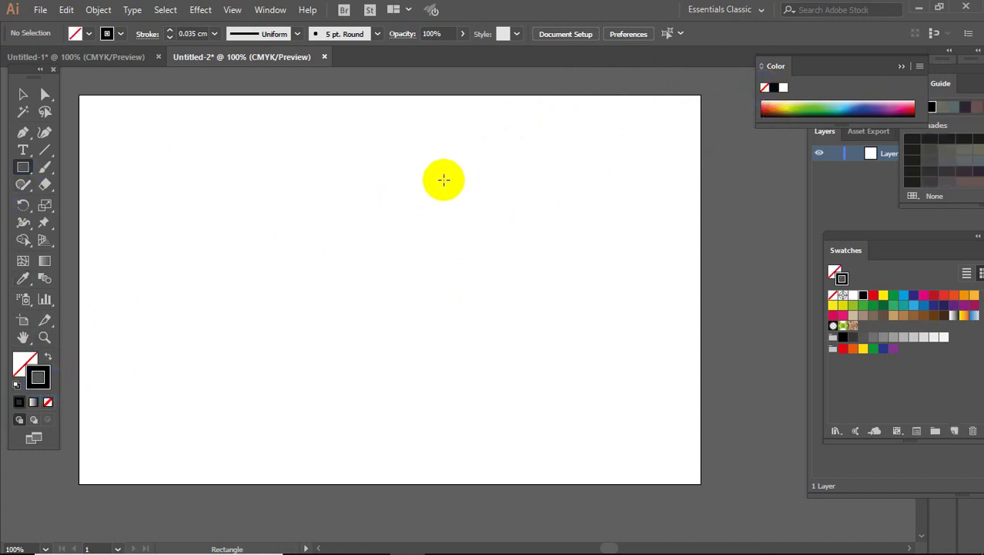
- Draw a rectangle on the page's right half and size it to 145 × 190 mm
drag(437, 151, 574, 433)
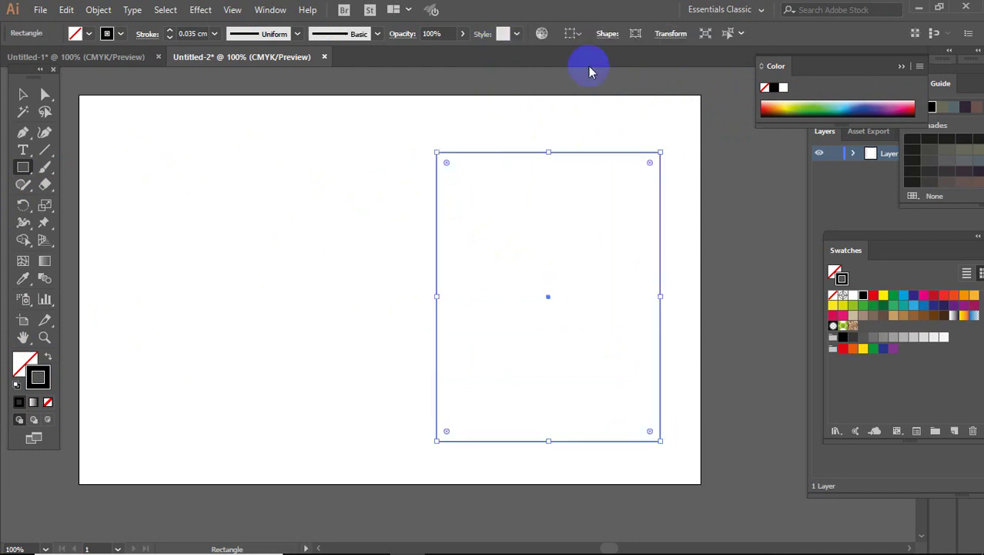
click(670, 35)
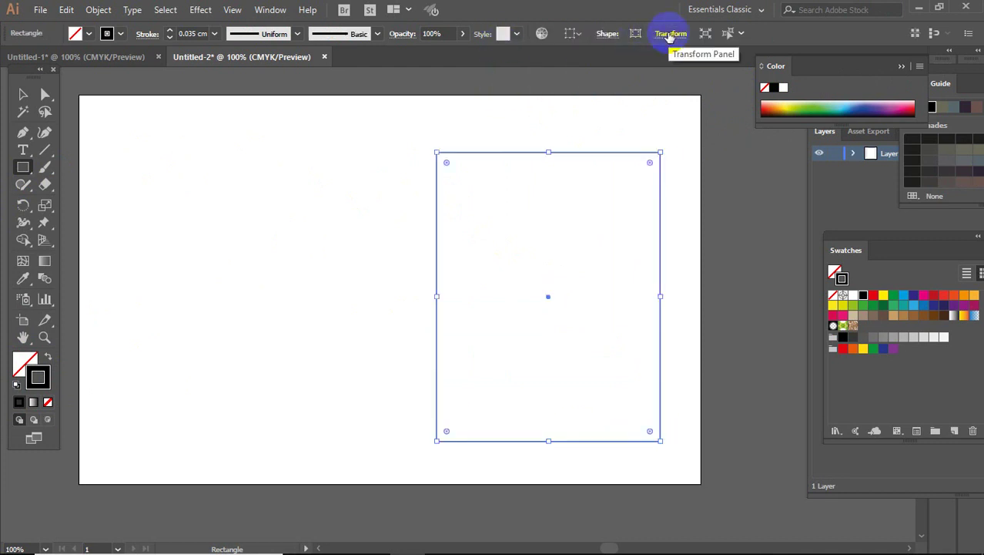
click(670, 33)
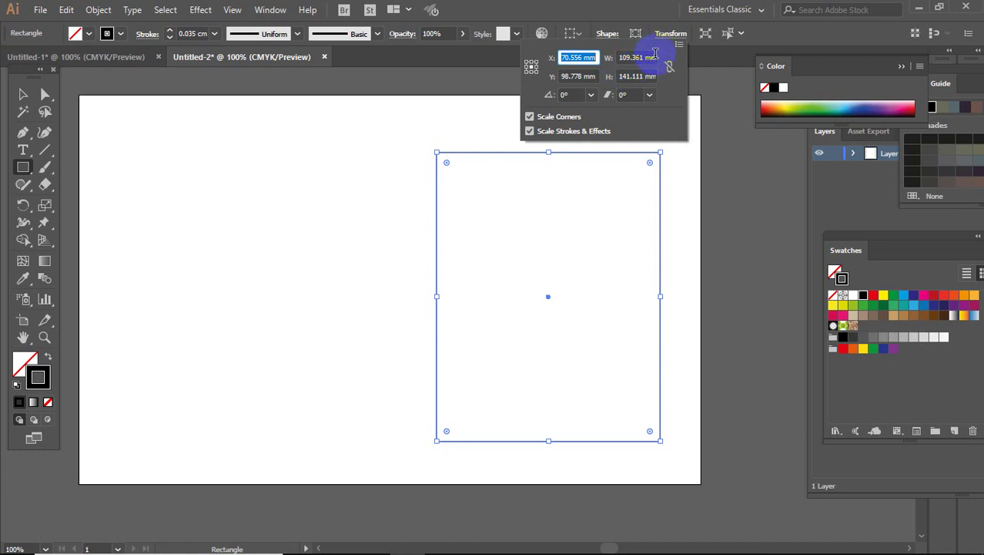
click(655, 57)
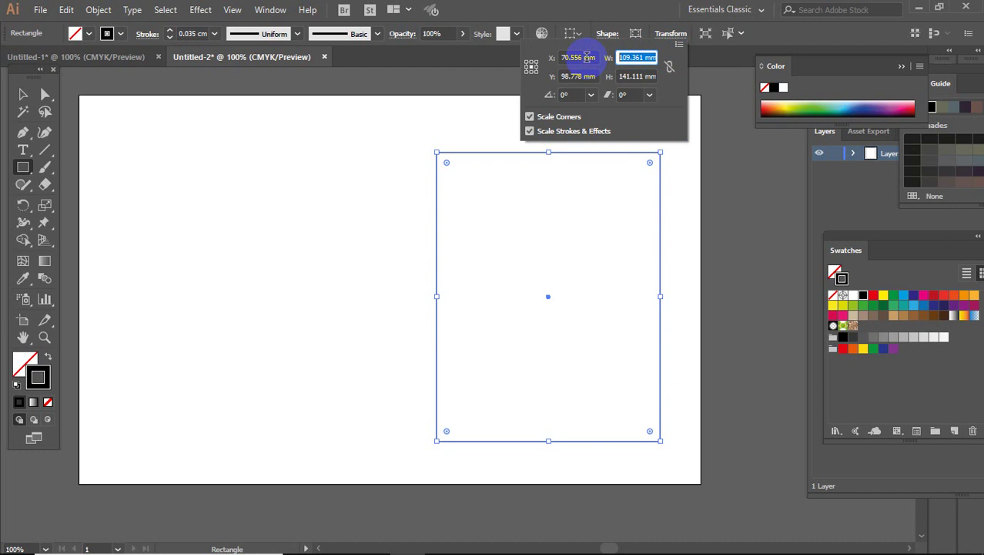
key(BackSpace)
text(1)
text(45)
key(Tab)
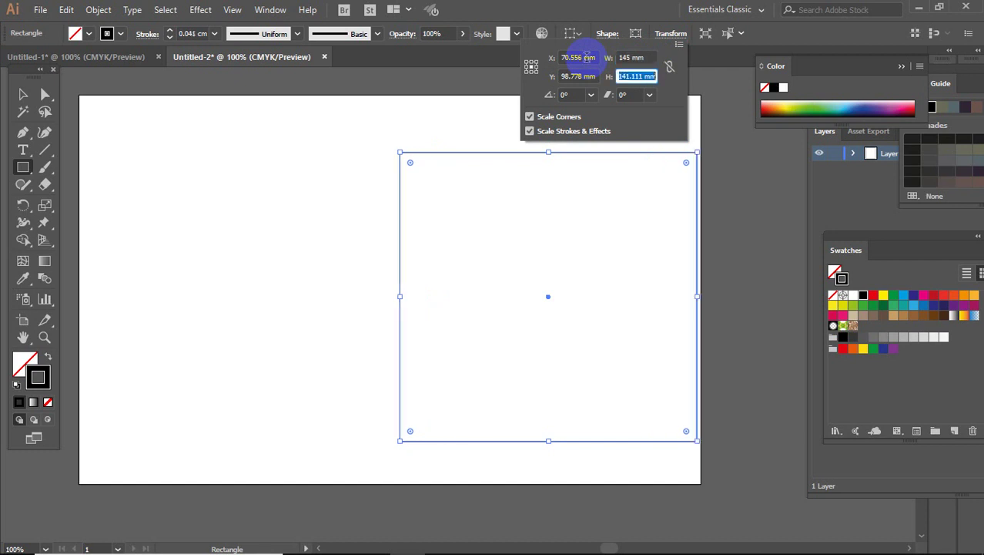
text(15)
key(Return)
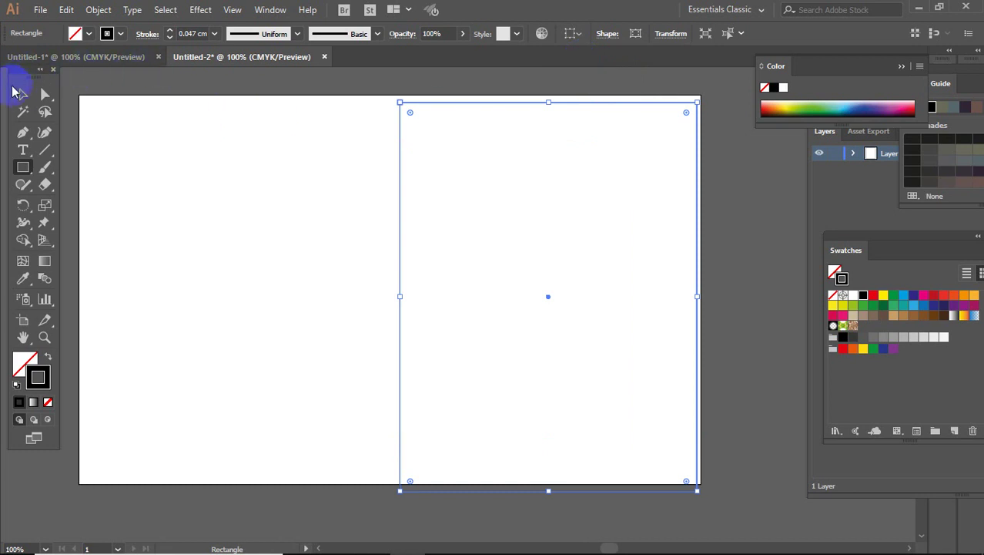
- Alt-drag a copy of the 145 × 190 mm rectangle onto the page's left half
click(23, 94)
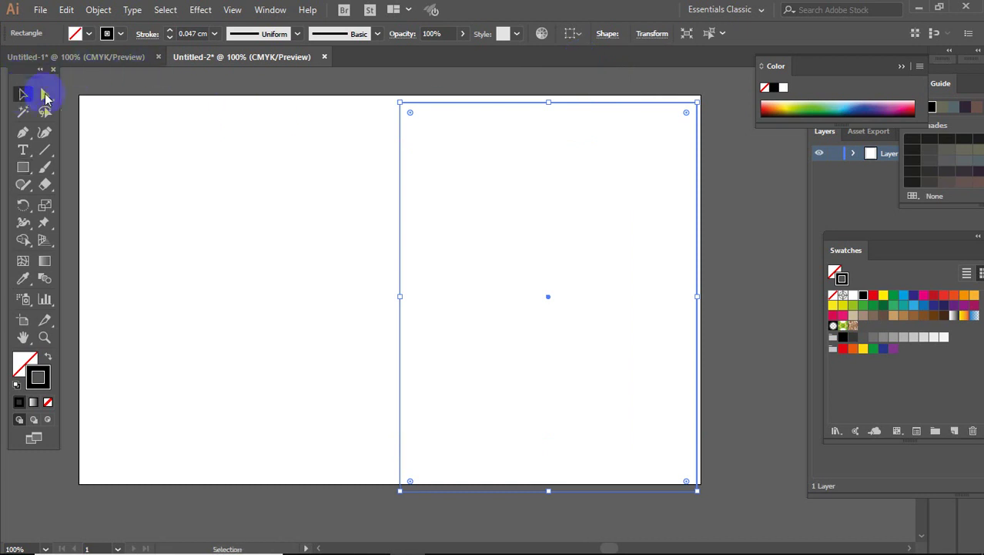
click(460, 105)
click(461, 105)
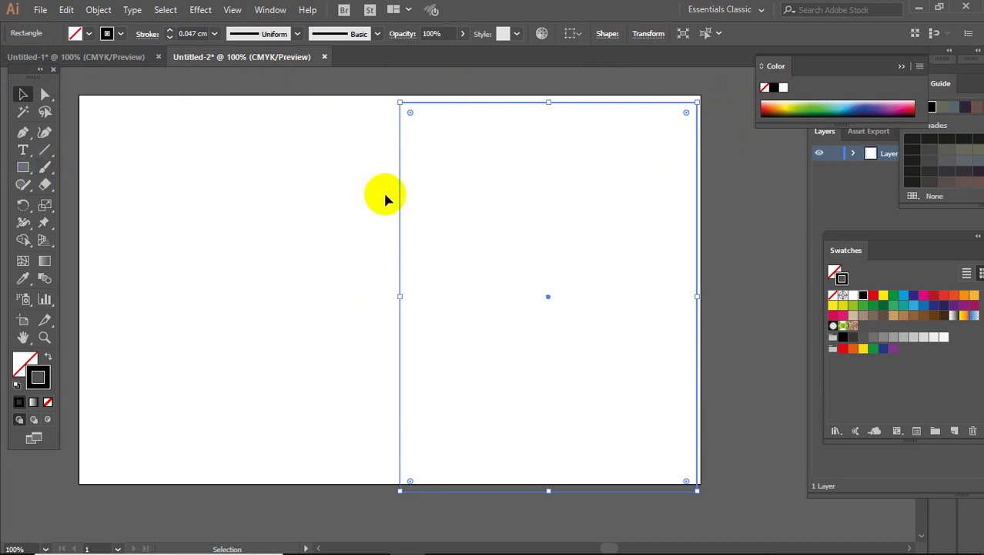
click(499, 106)
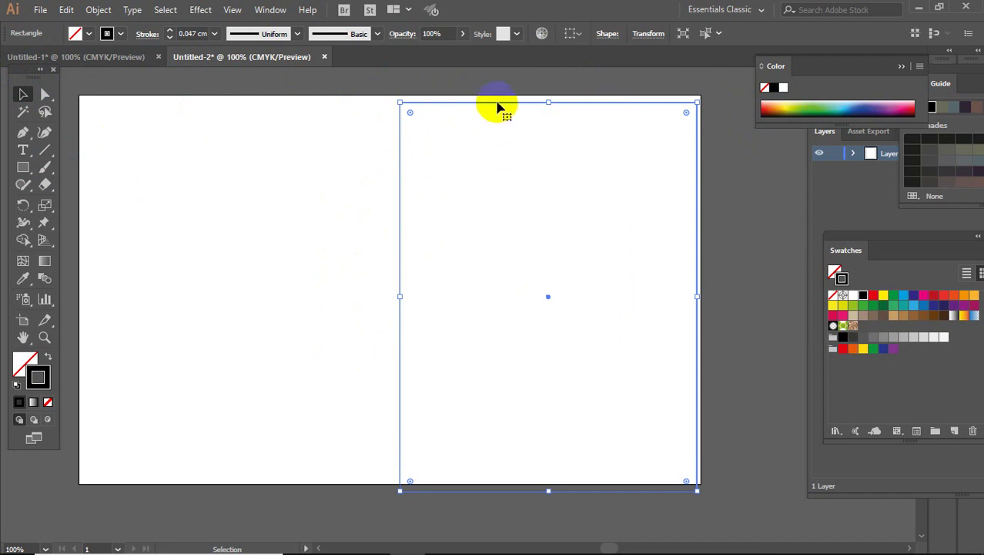
mouse_move(493, 541)
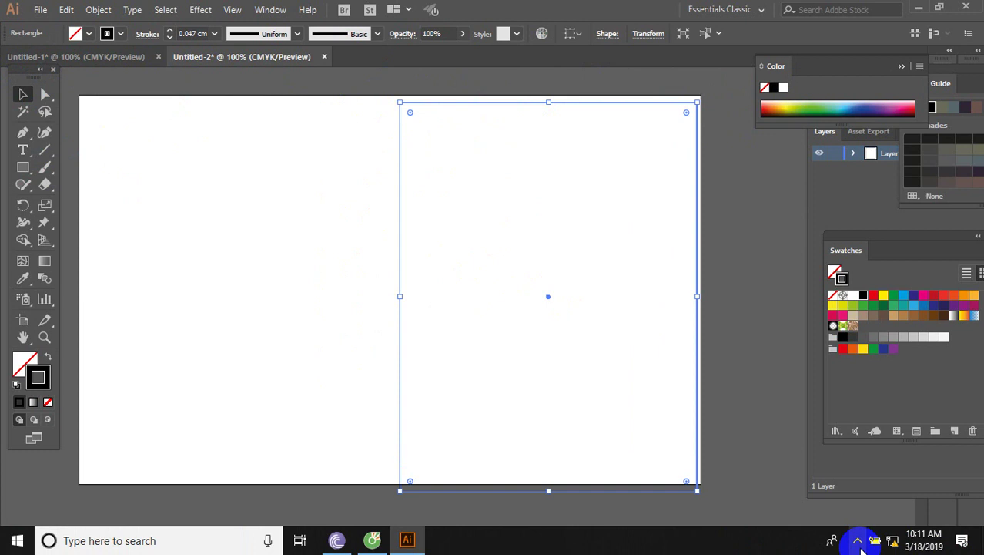
click(858, 541)
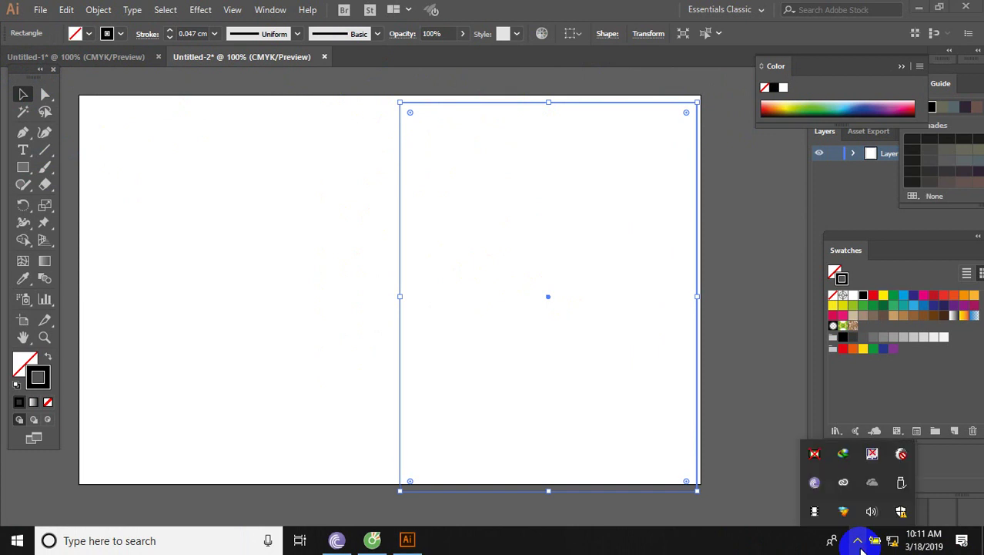
click(481, 108)
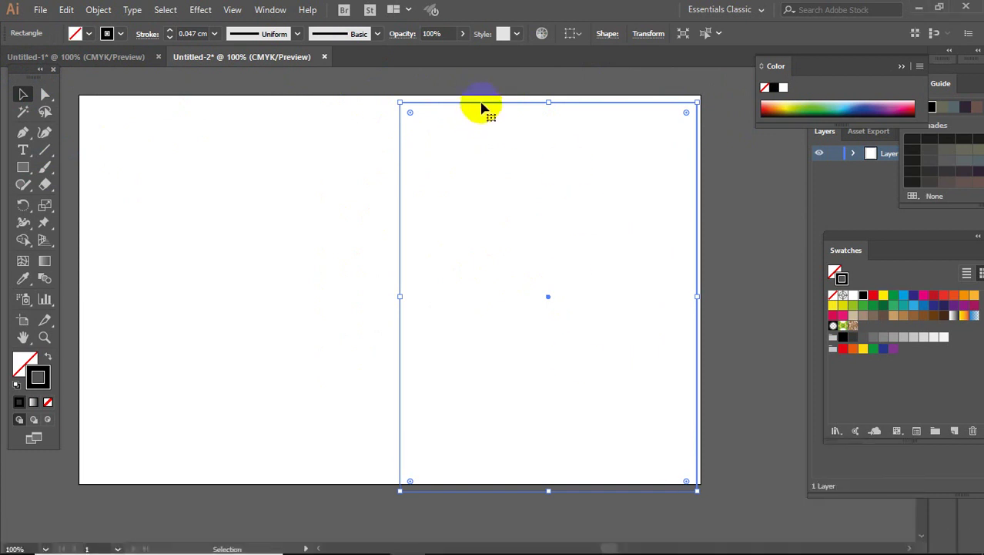
click(512, 105)
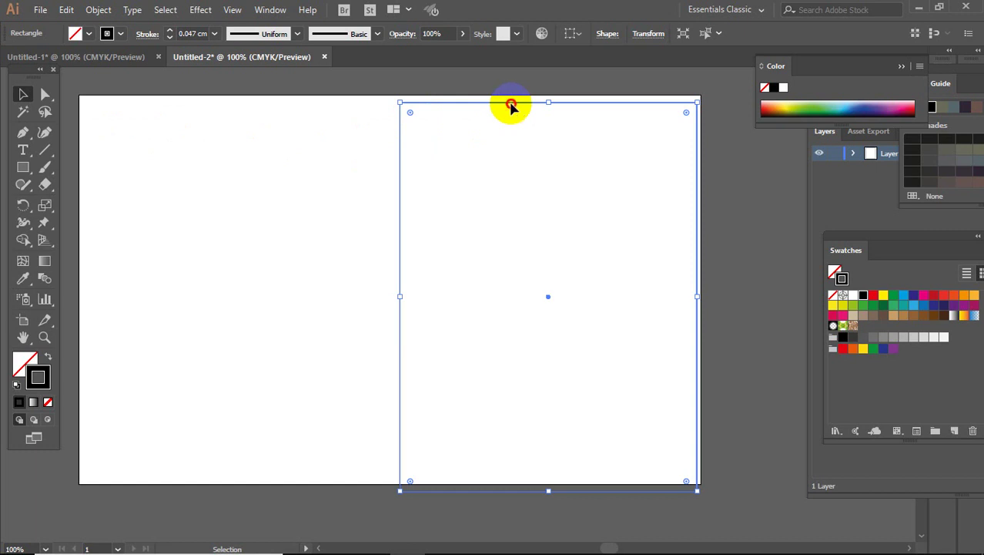
drag(512, 104, 209, 105)
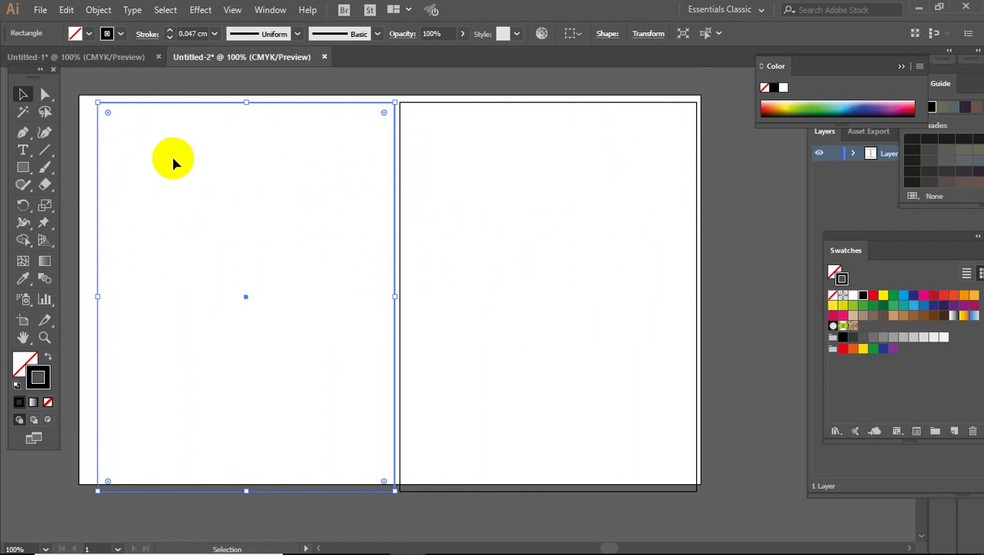
scroll(413, 175, down, 1)
scroll(412, 179, up, 2)
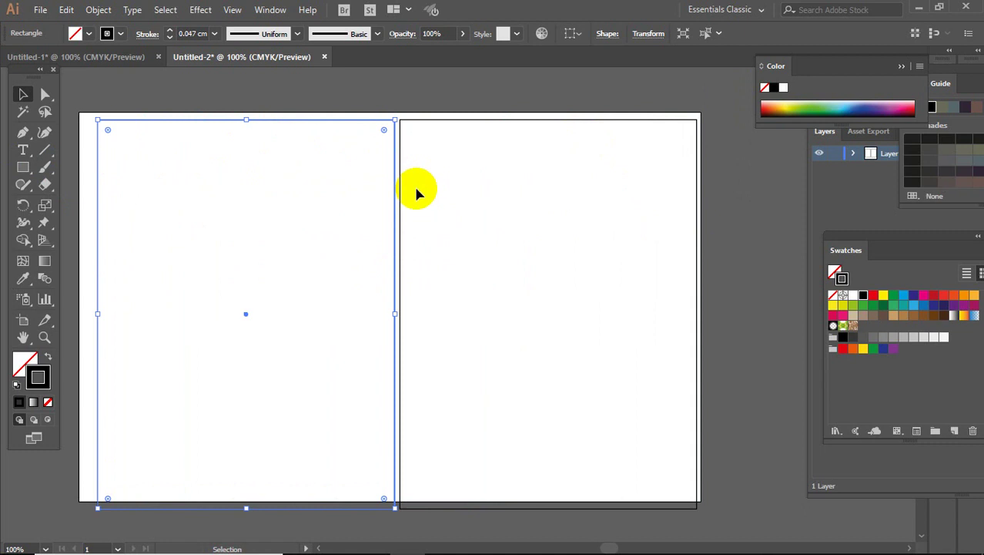
- Draw a tall thin rectangle beside the pages and try widths of 40 mm and 0.4 cm
click(22, 169)
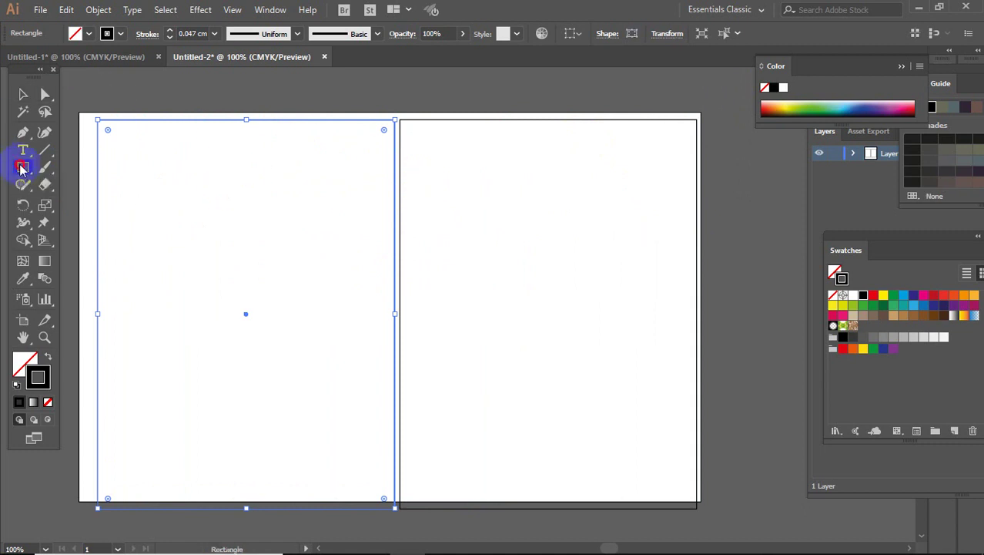
drag(726, 132, 763, 498)
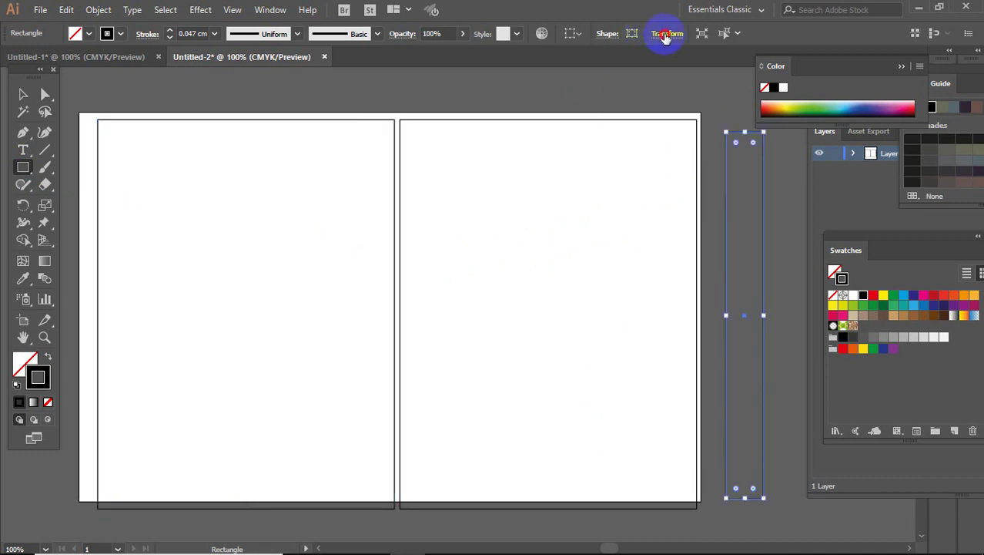
click(666, 35)
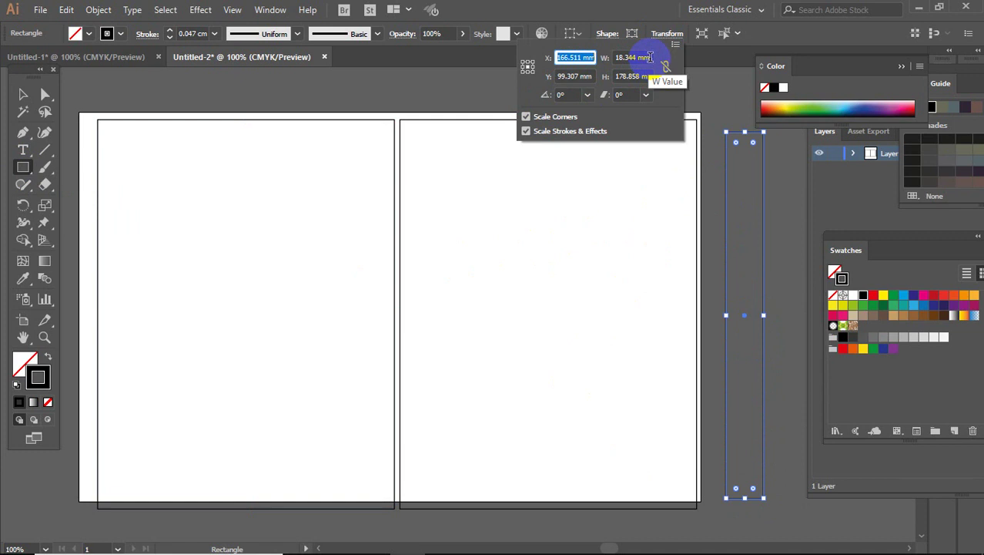
click(649, 57)
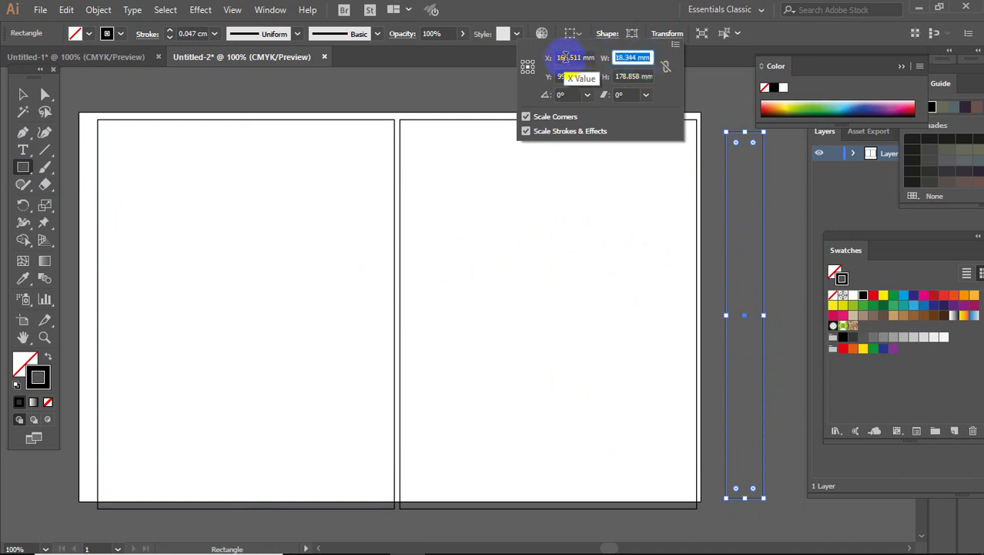
key(BackSpace)
text(40)
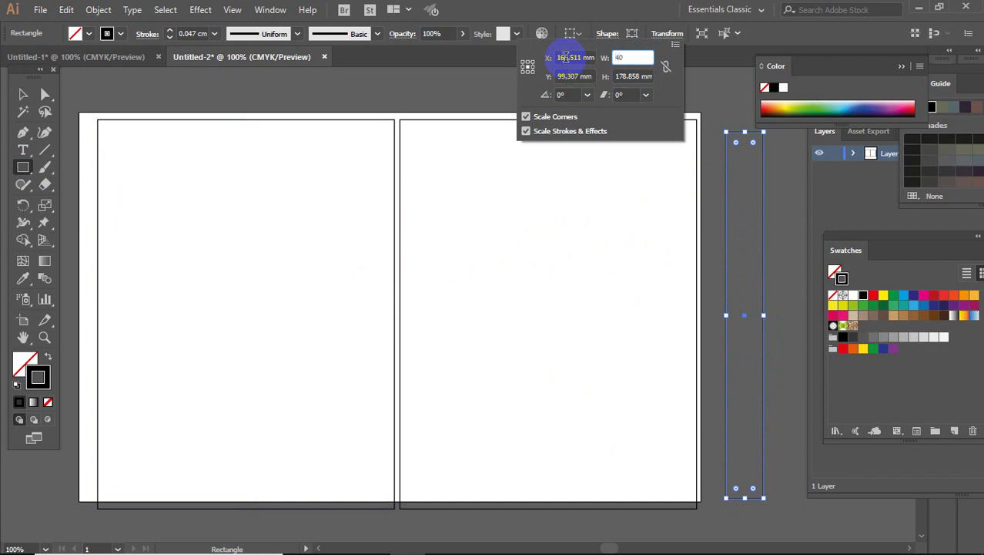
text(m)
text(m)
key(Return)
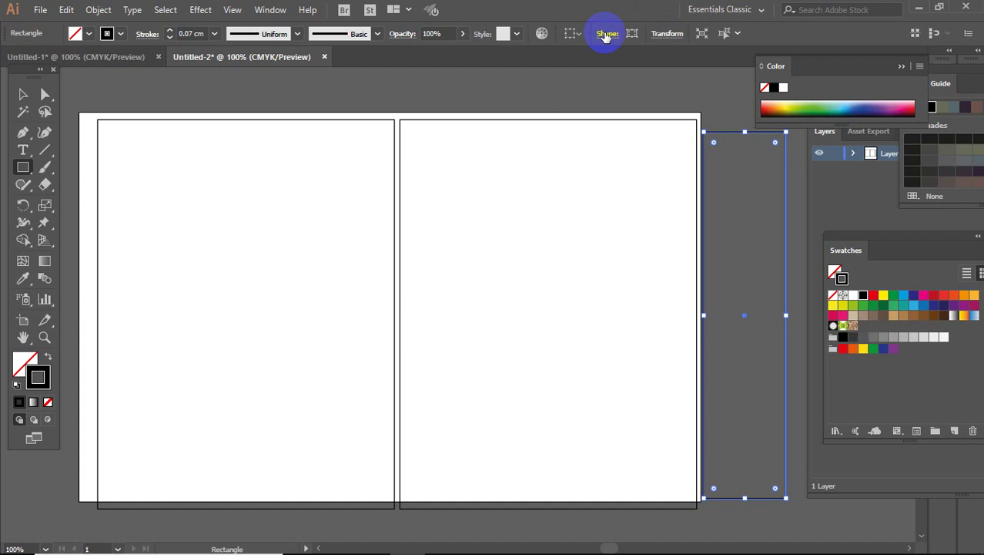
click(667, 33)
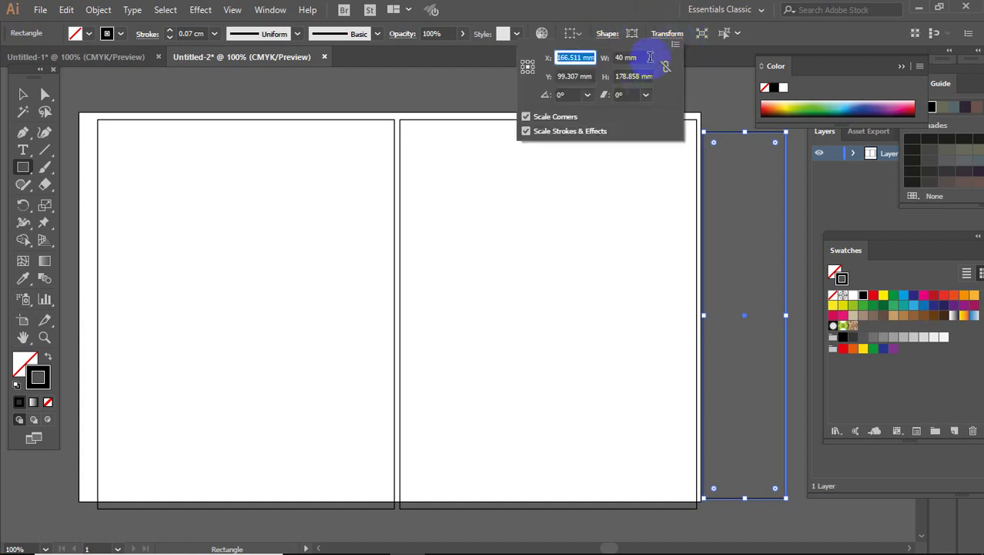
click(647, 57)
key(BackSpace)
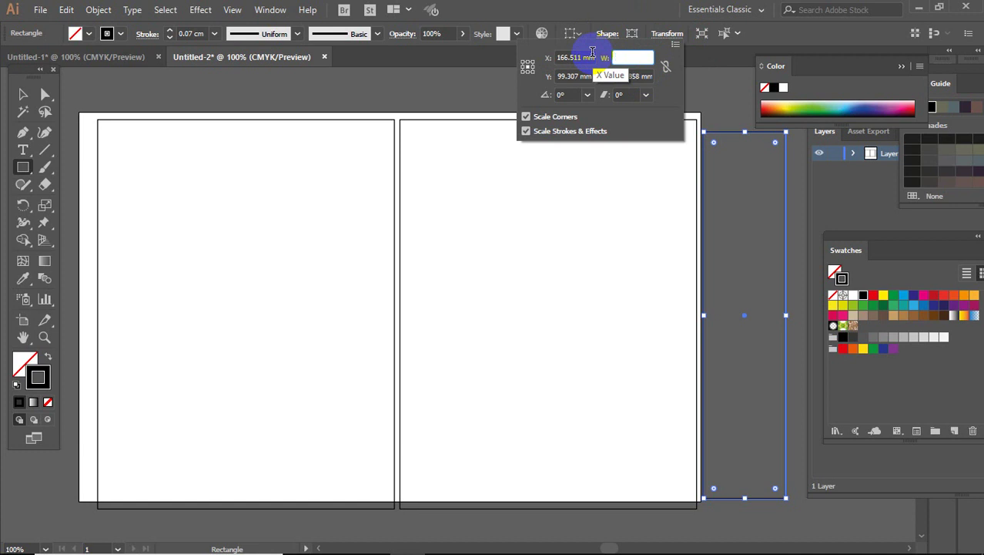
text(0.4cm)
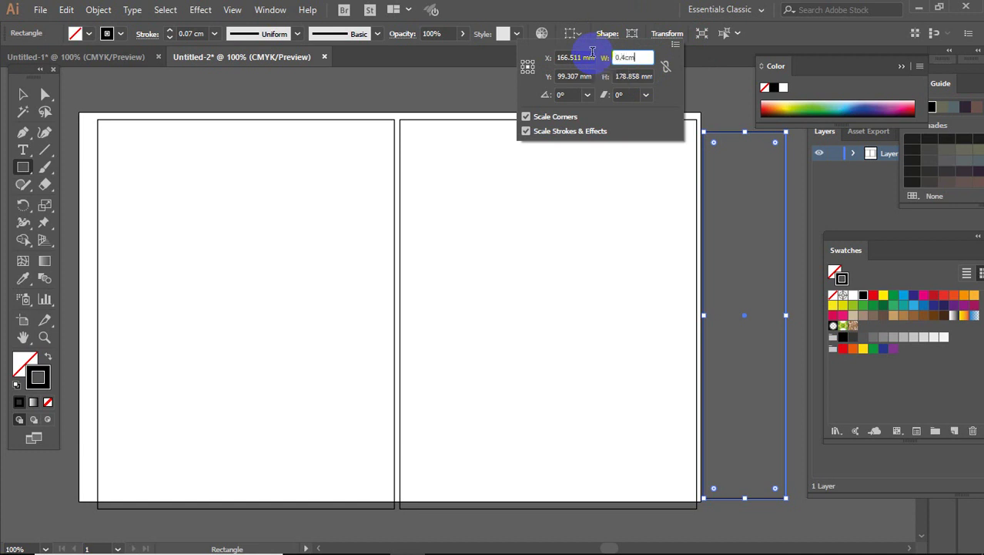
key(Return)
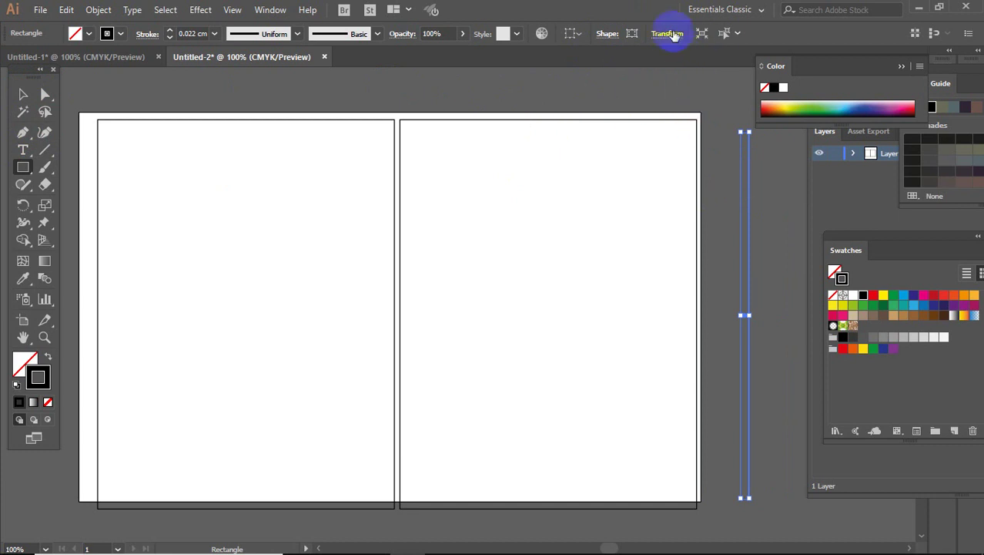
- Set the strip's width to 10 mm and move it between the two pages
click(669, 33)
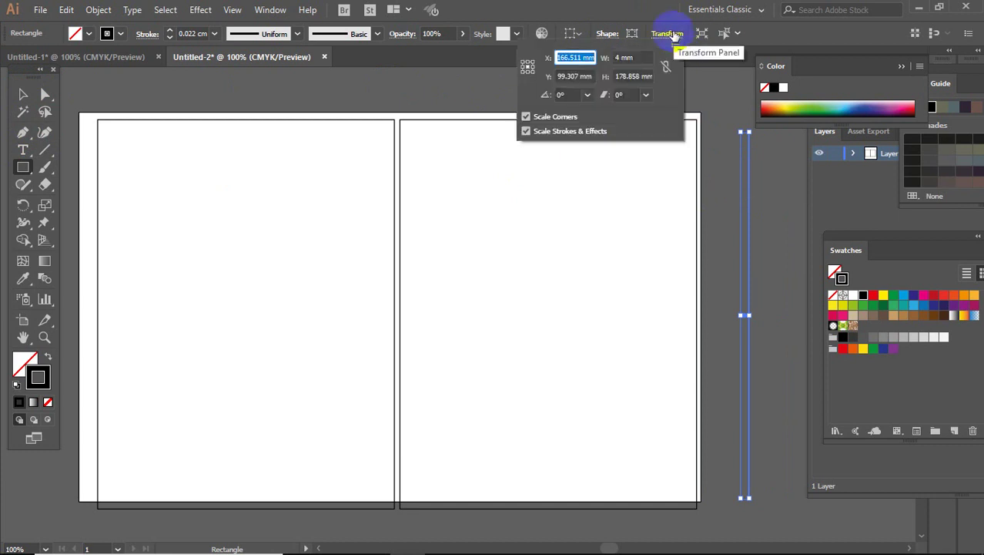
click(632, 58)
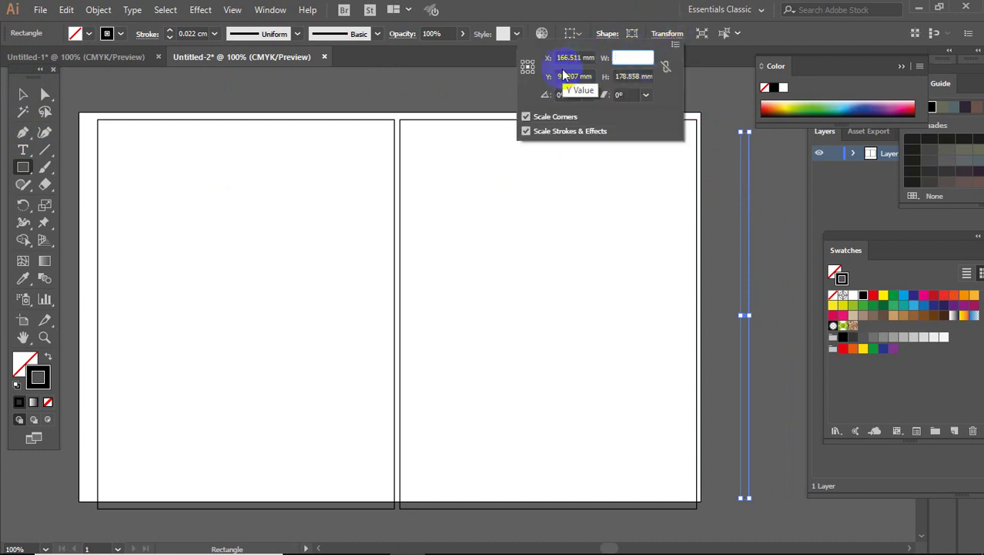
text(10cm)
key(Return)
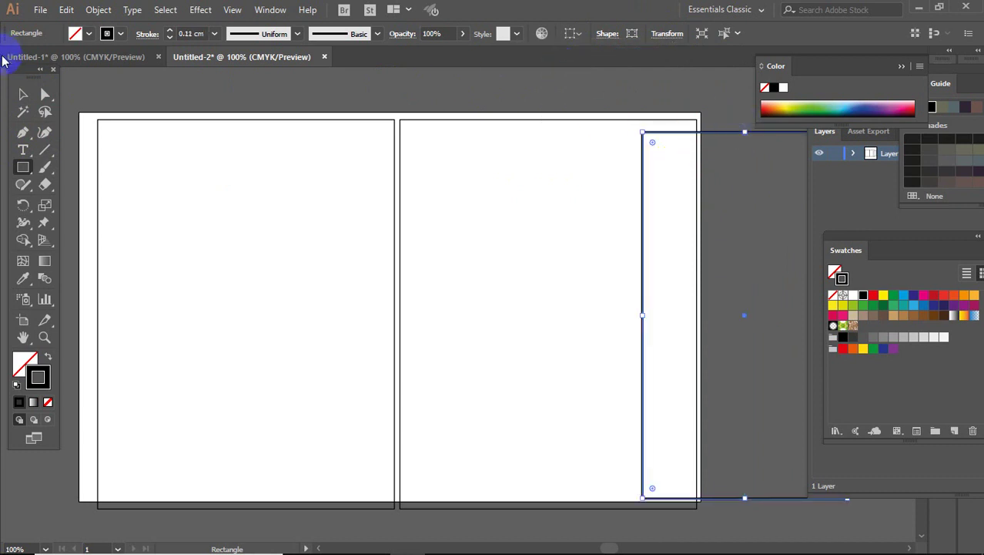
click(22, 94)
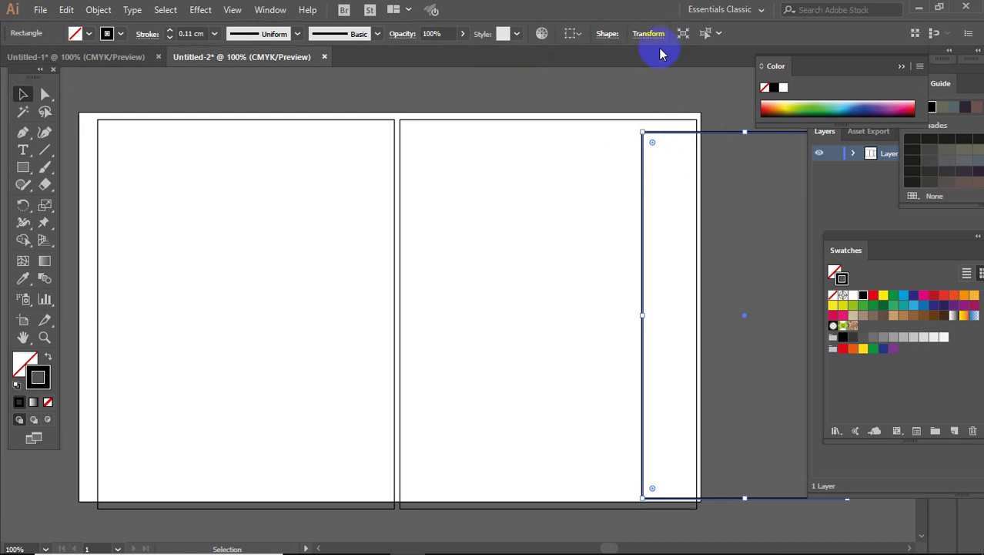
click(647, 33)
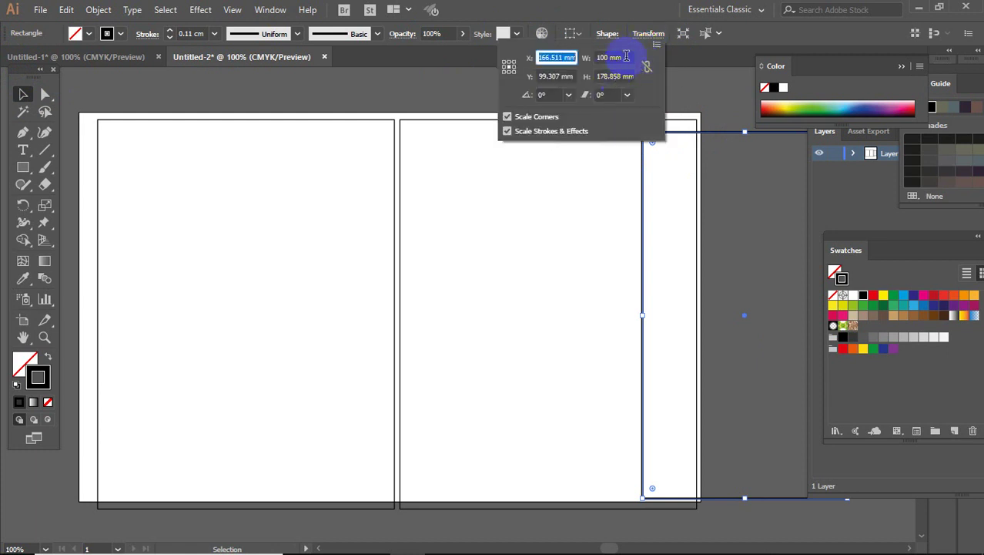
click(626, 57)
text(10)
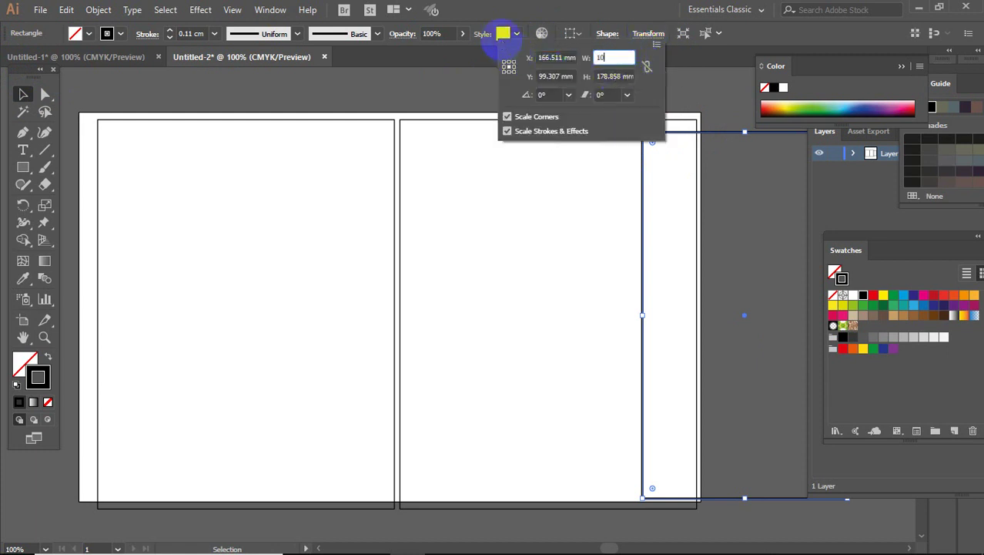
key(Return)
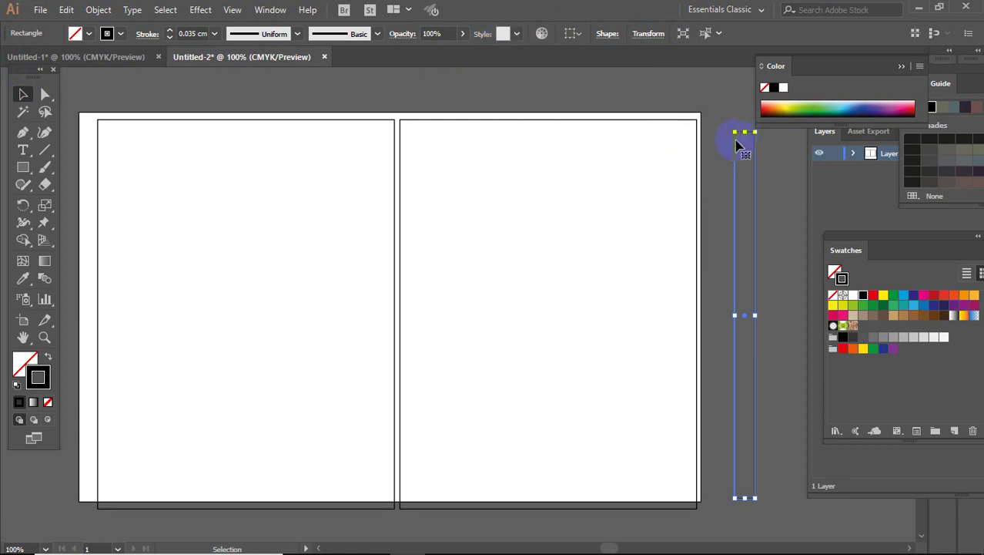
drag(743, 138, 397, 130)
scroll(505, 183, up, 1)
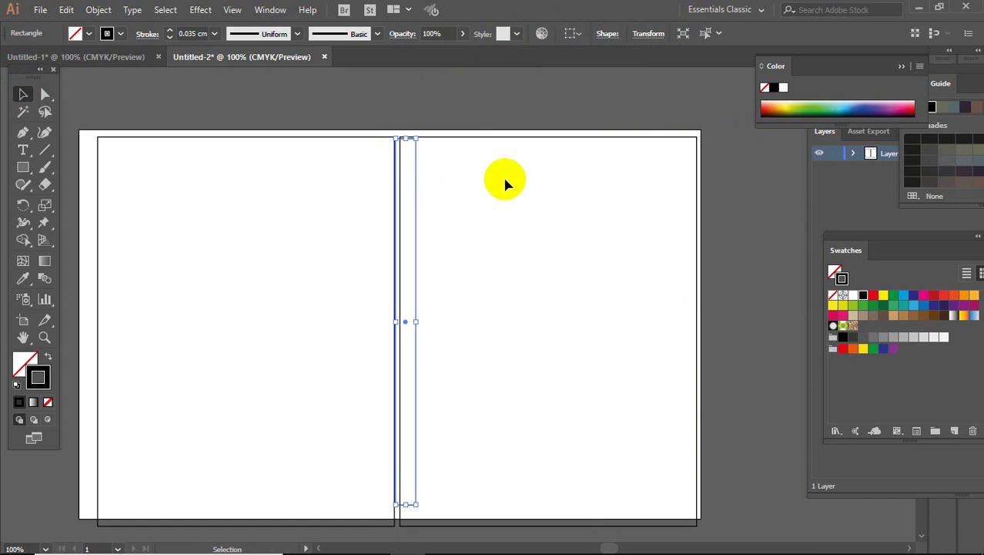
- Extend the artboard's right, left, top and bottom edges to leave margin around pages and spine
click(23, 321)
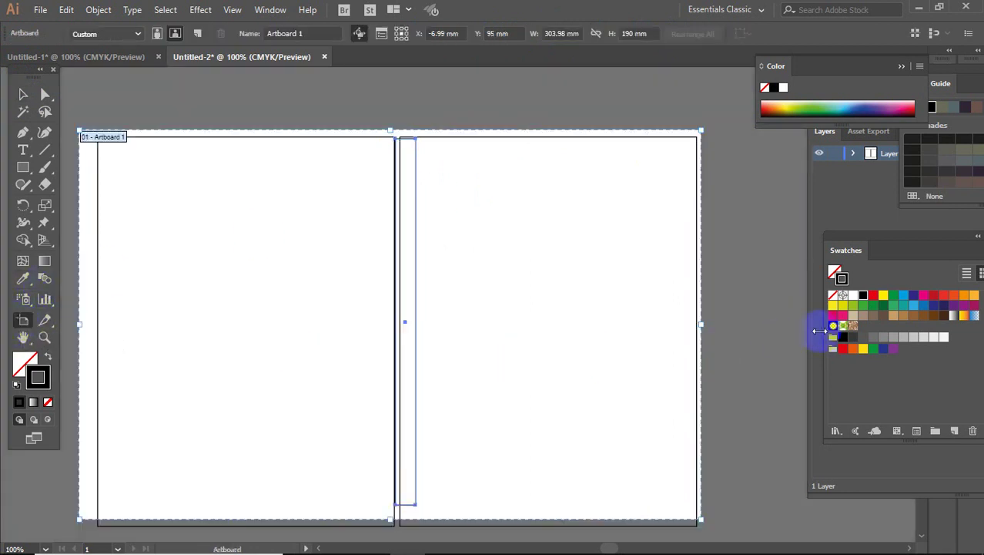
drag(699, 326, 823, 325)
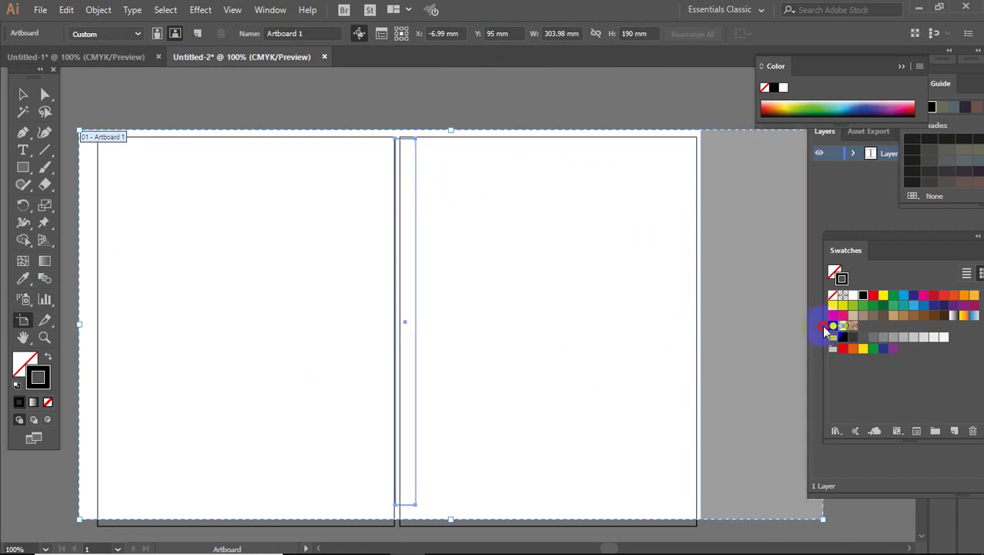
drag(78, 323, 40, 324)
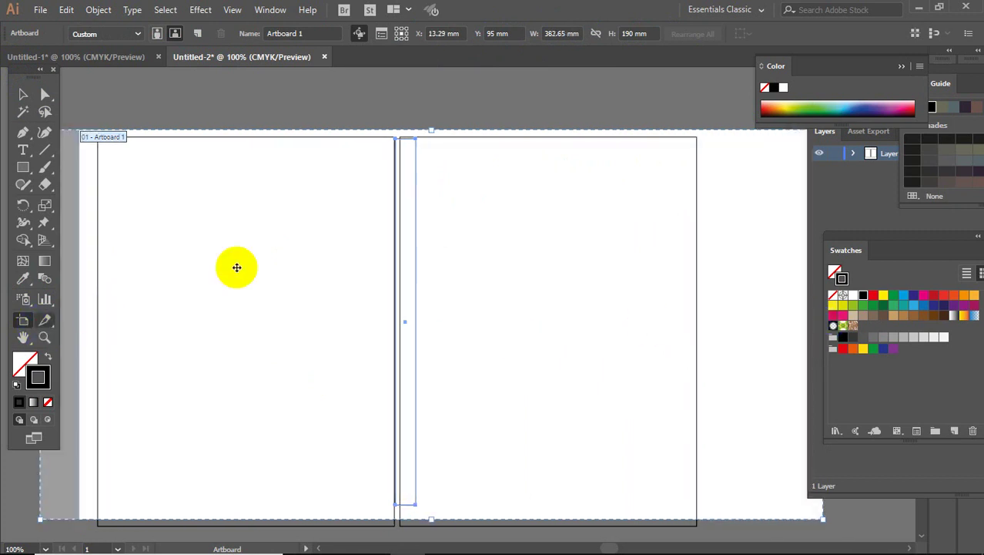
drag(431, 131, 425, 69)
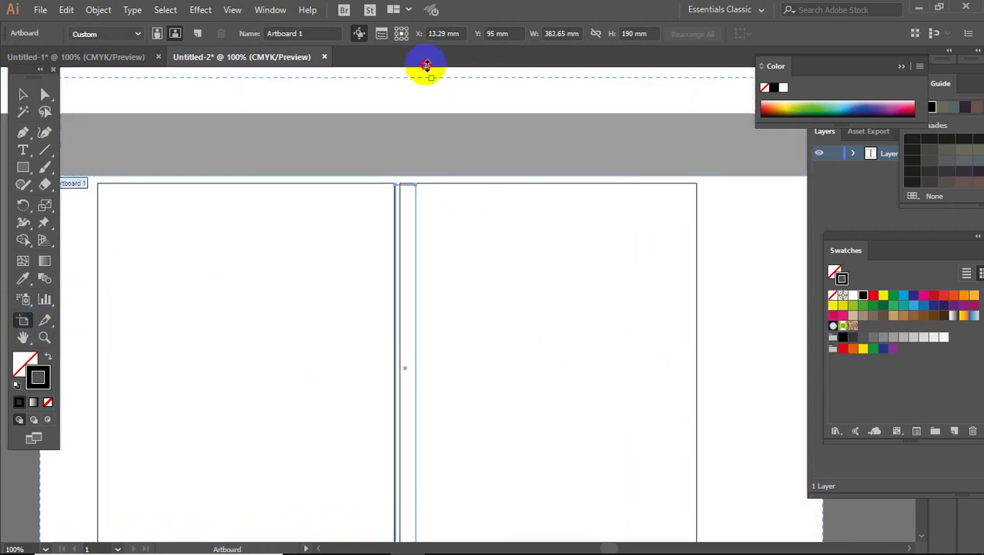
scroll(448, 343, down, 1)
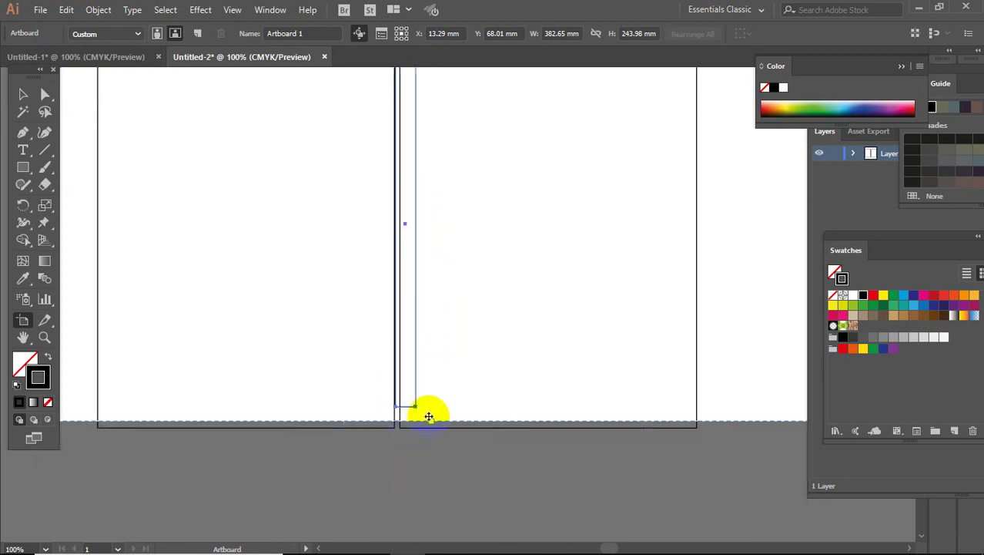
drag(433, 422, 433, 493)
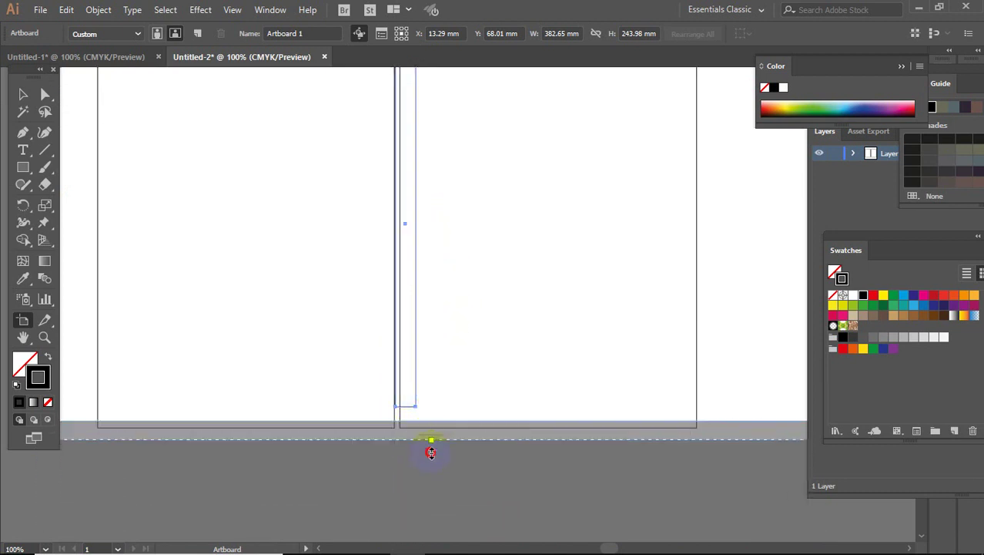
scroll(433, 493, up, 2)
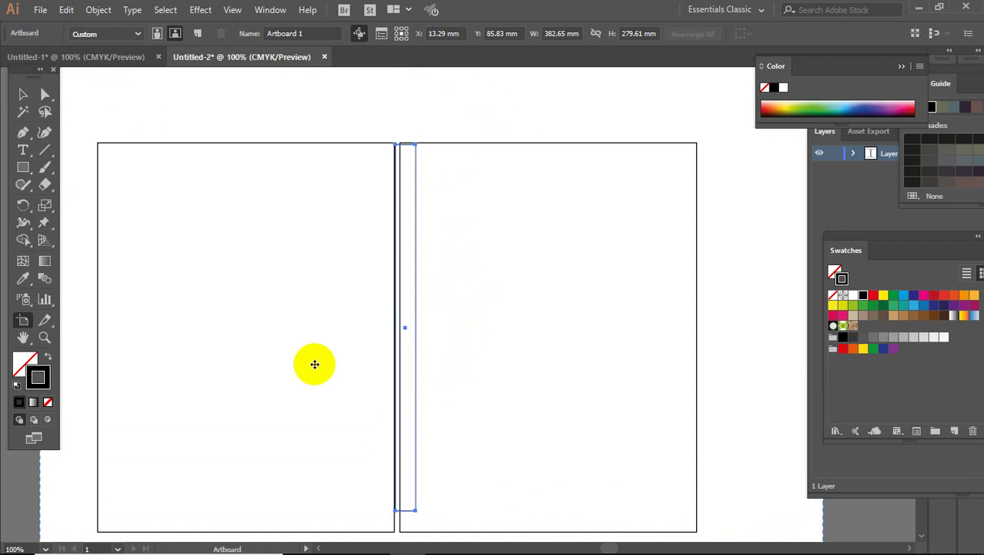
click(25, 94)
- Zoom in on the spine strip and close its gap with the right page
drag(478, 114, 605, 107)
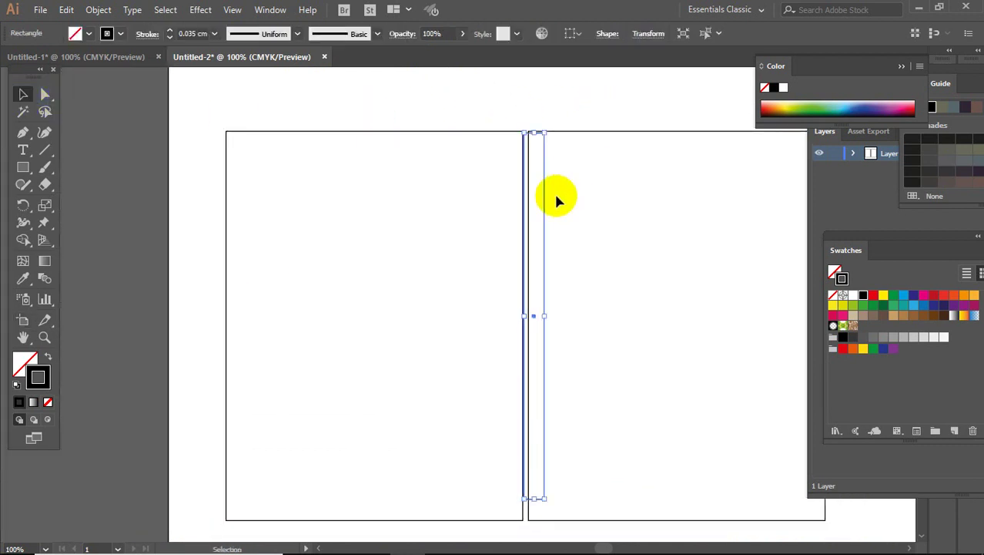
key(ctrl+plus)
key(ctrl+plus)
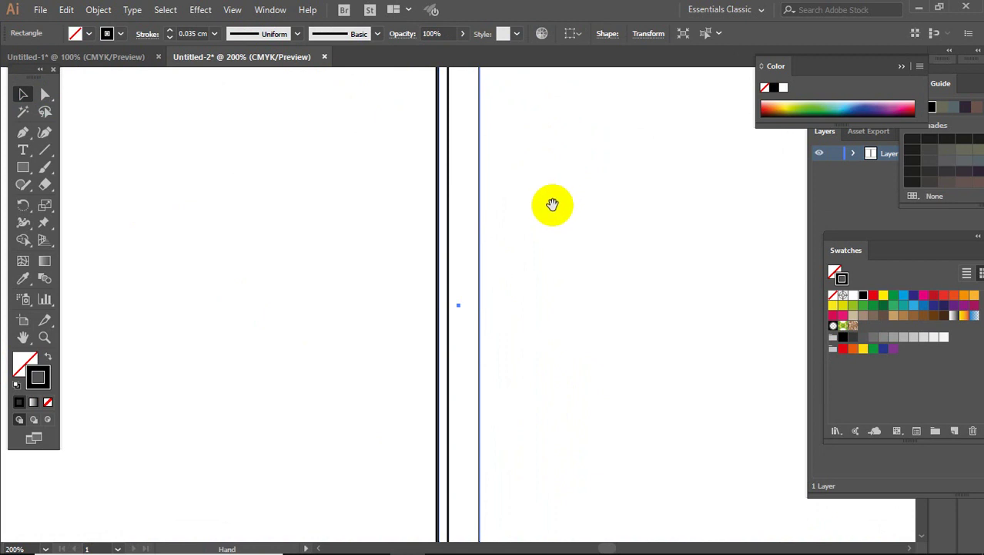
drag(552, 204, 594, 516)
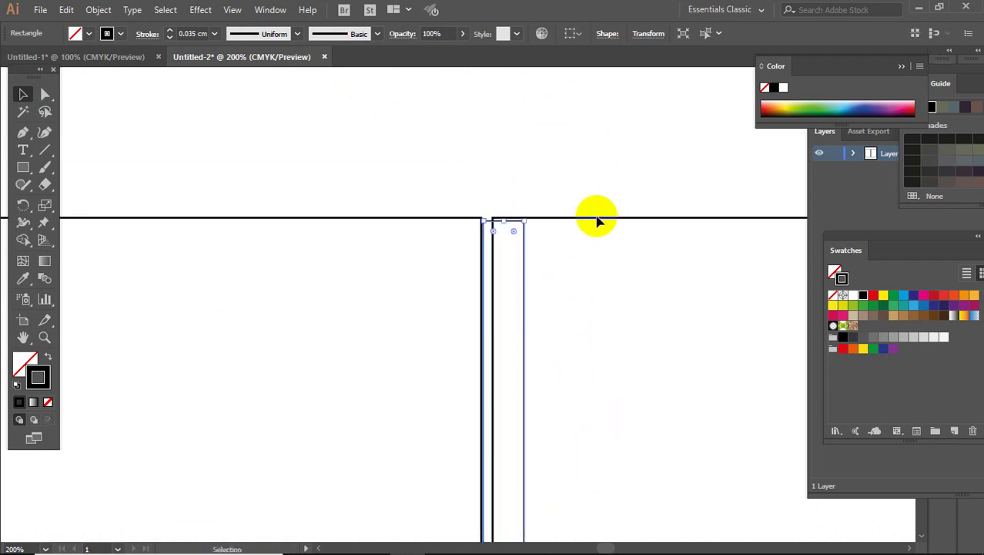
click(598, 221)
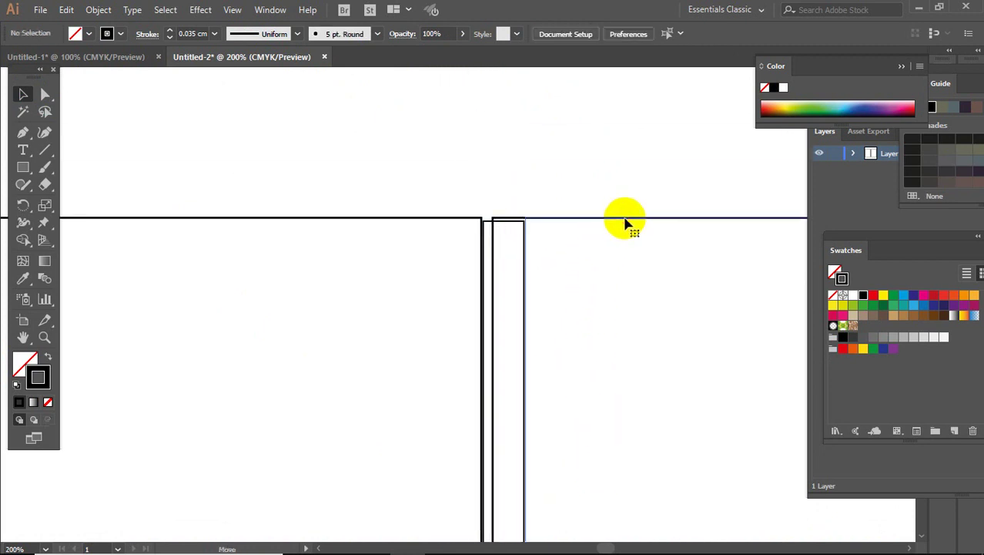
drag(510, 236, 501, 236)
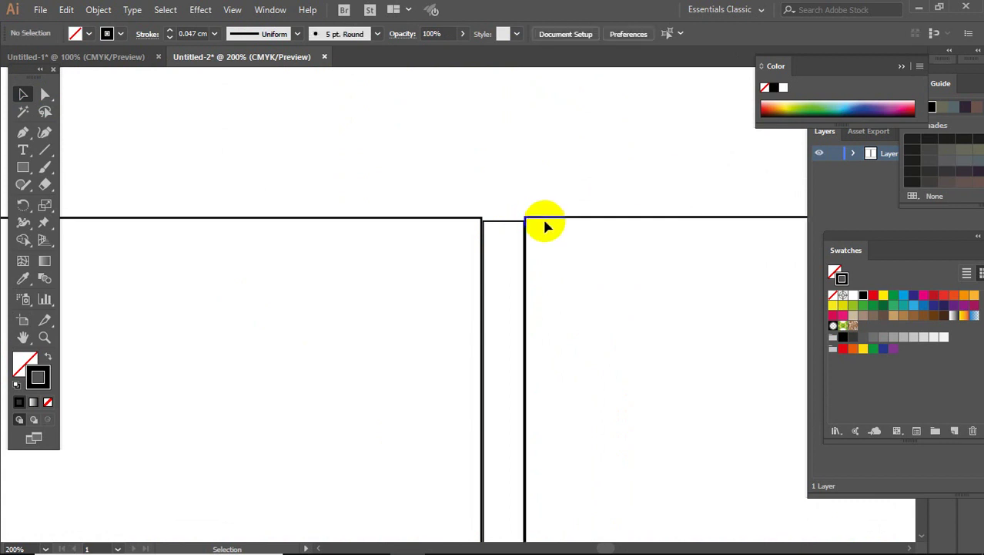
- Zoom in closer and nudge the spine and right page so all edges meet flush
key(z)
drag(431, 183, 589, 303)
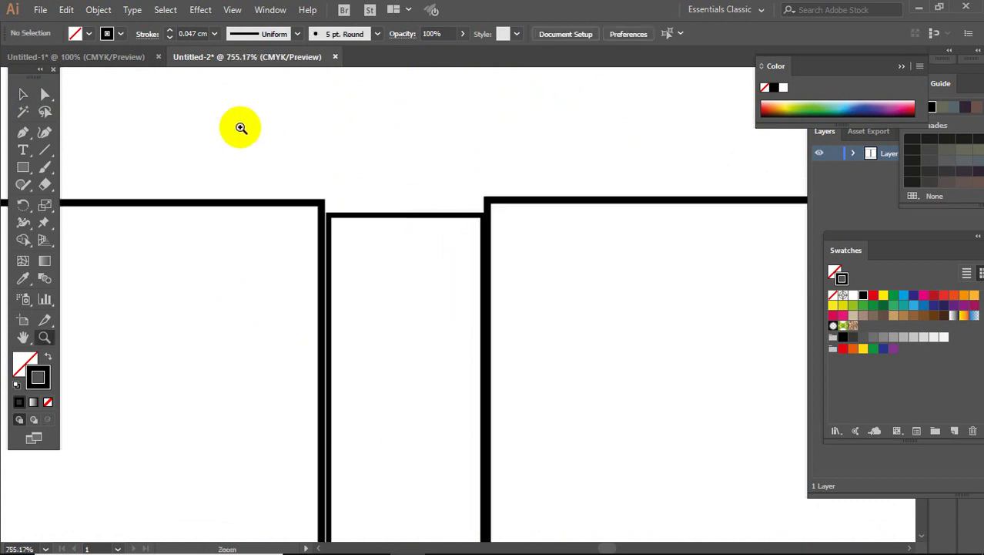
drag(241, 127, 566, 346)
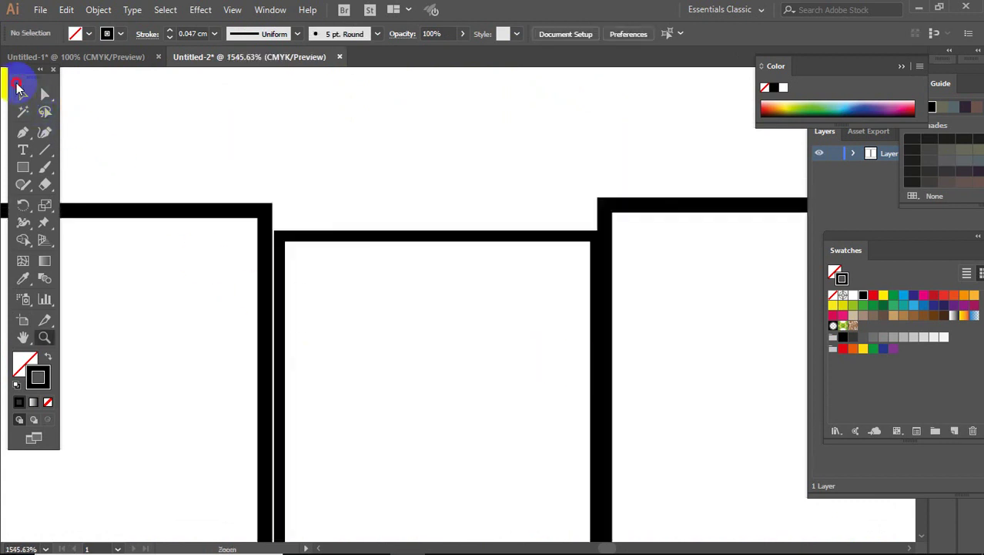
click(20, 90)
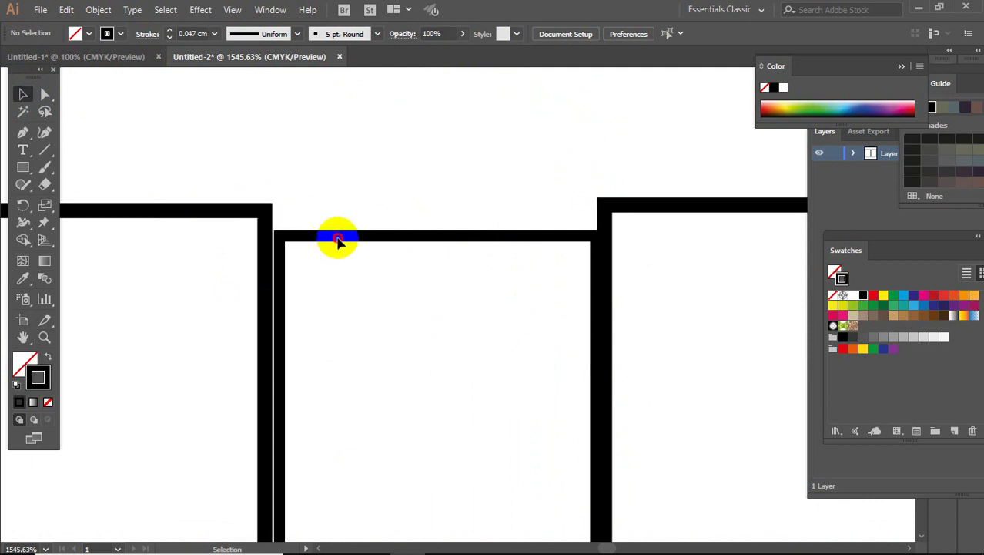
drag(337, 239, 348, 206)
click(642, 215)
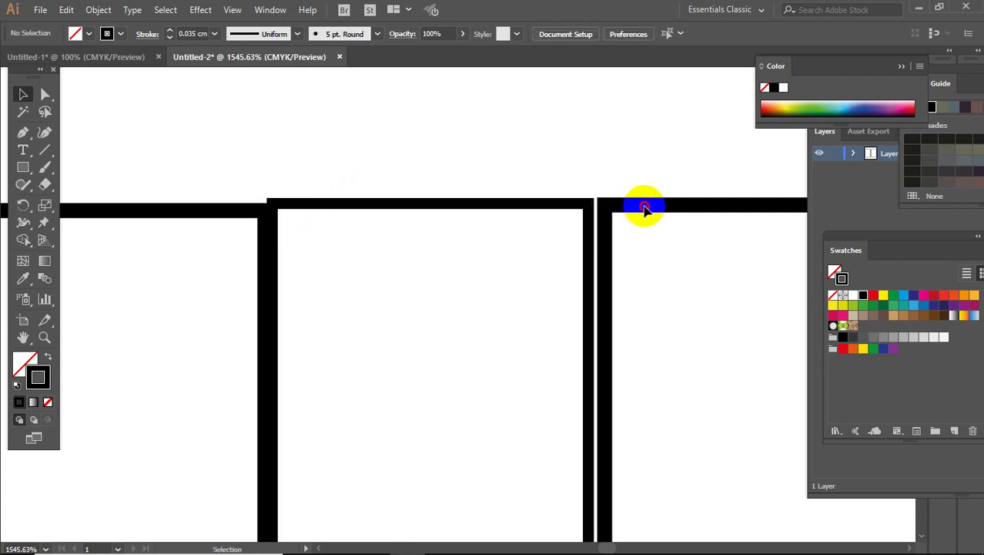
drag(615, 208, 608, 199)
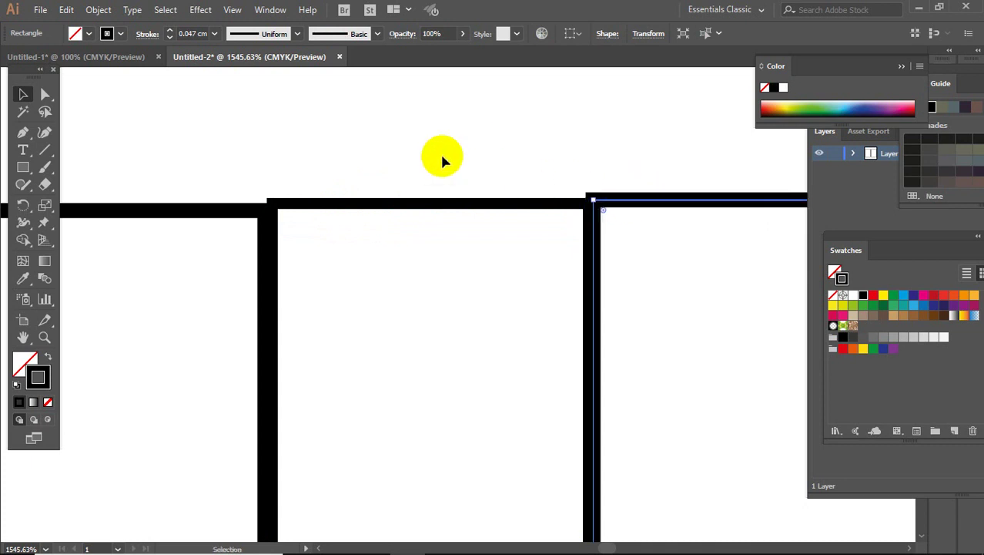
click(414, 149)
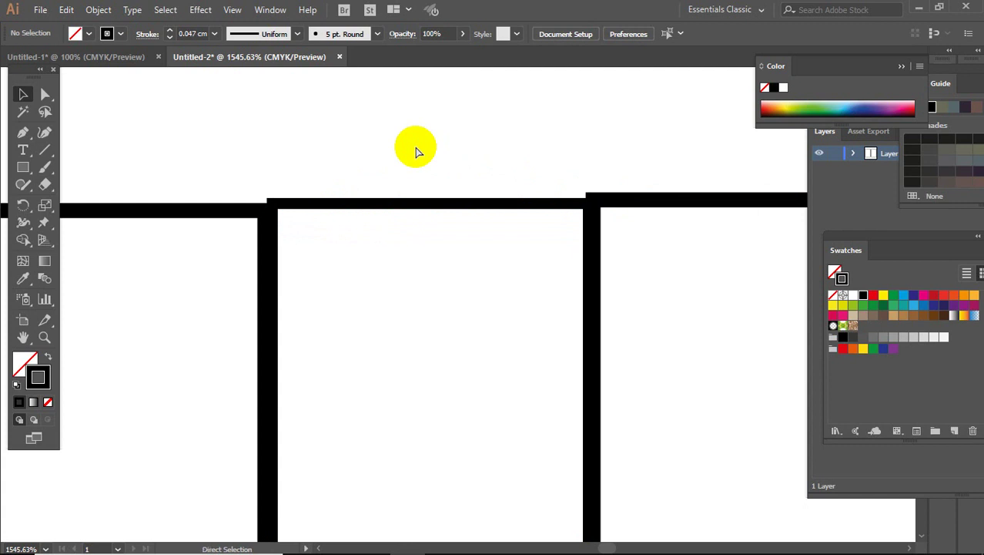
- Zoom in on the tops of the two pages and turn off Smart Guides
key(ctrl+0)
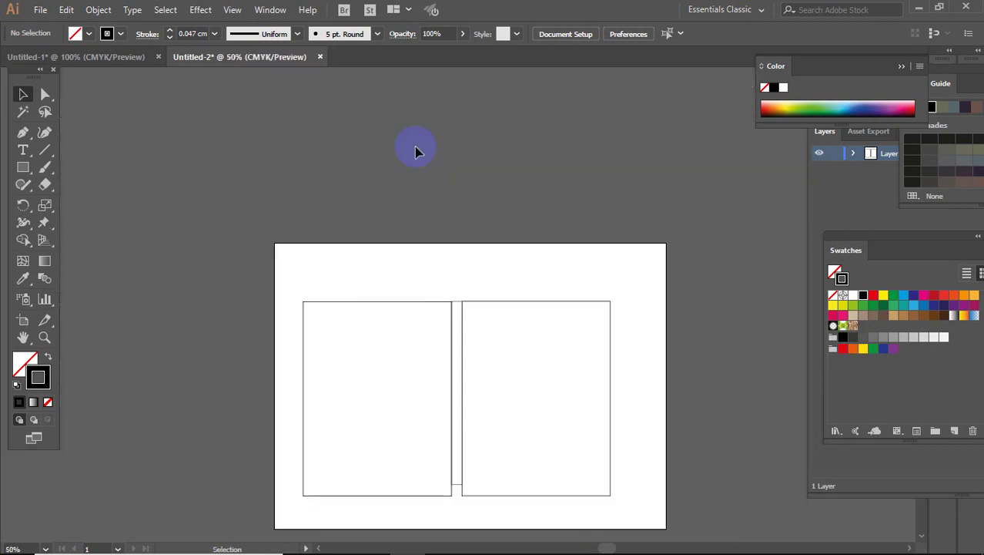
drag(648, 403, 610, 271)
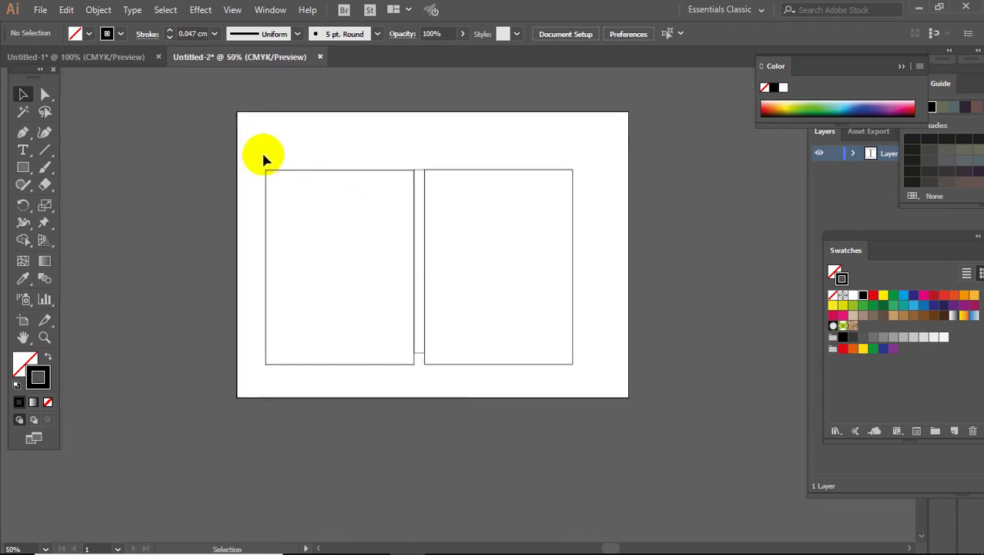
key(z)
drag(246, 137, 642, 439)
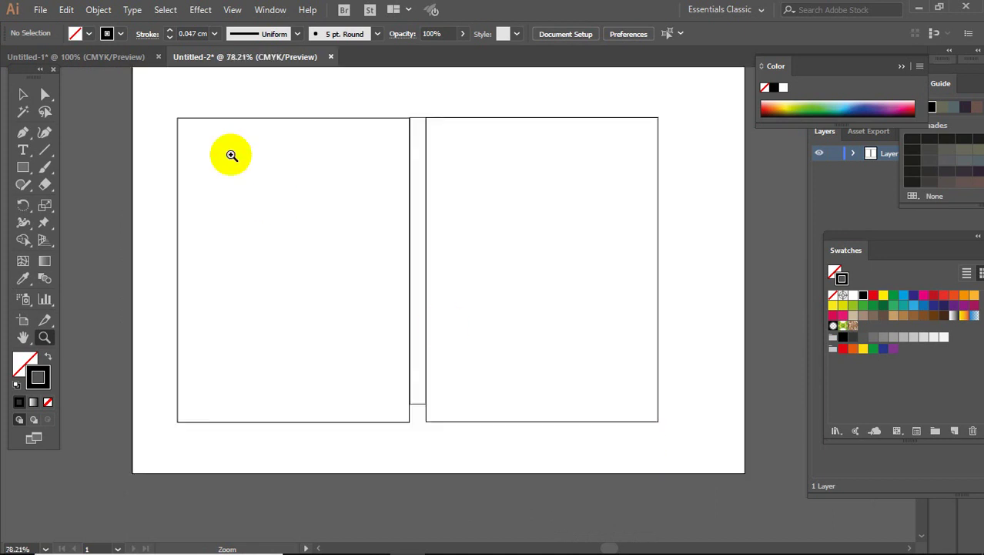
drag(156, 93, 620, 255)
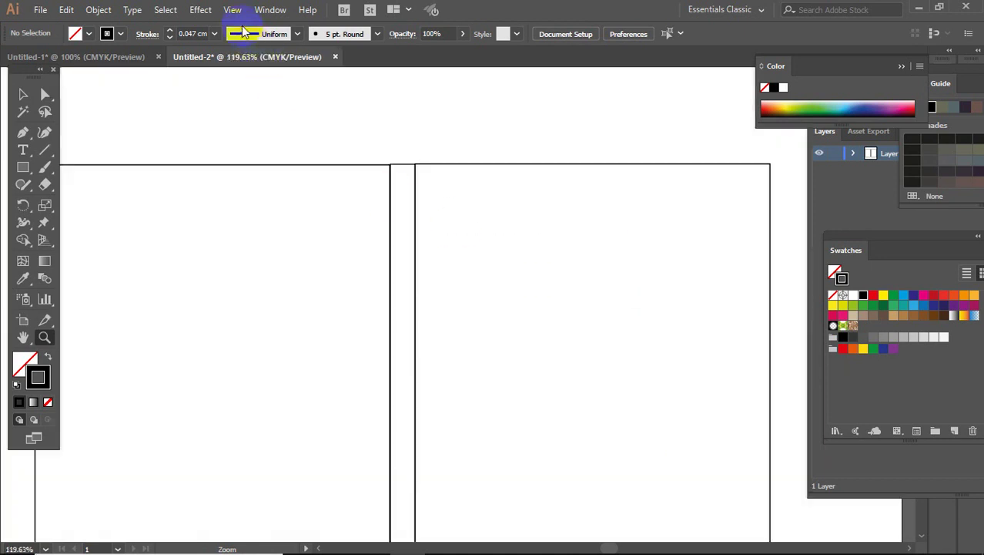
click(232, 10)
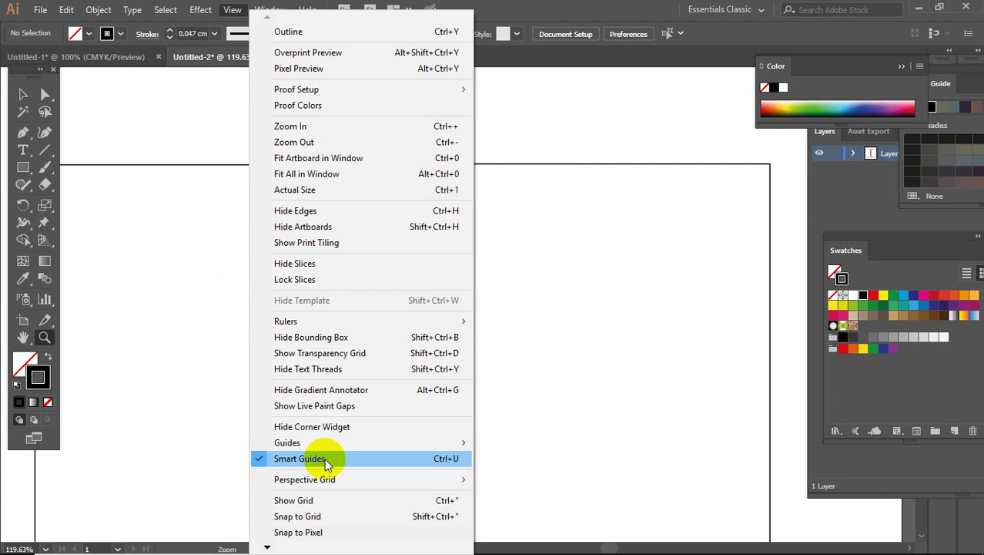
click(590, 111)
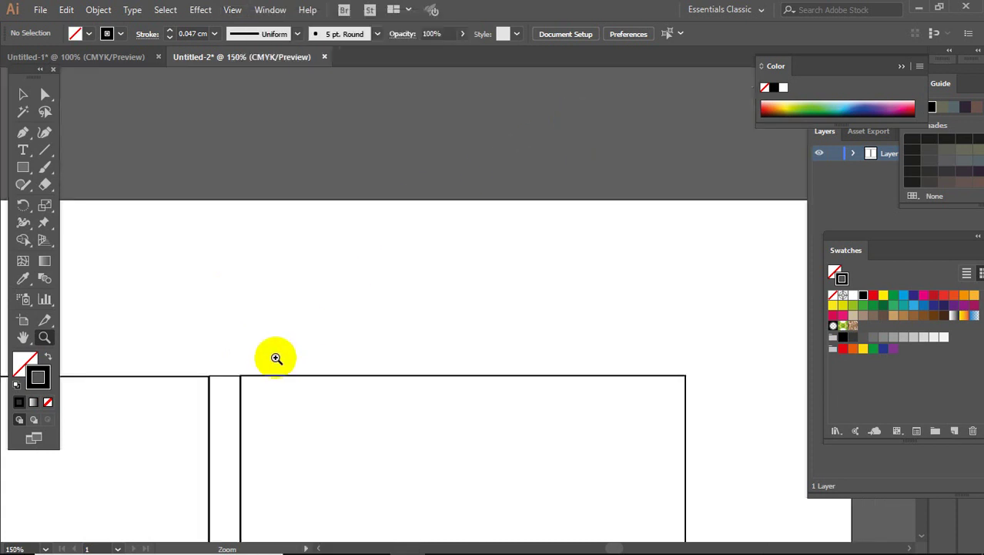
- Bring the rectangles' tops into view and select all the cover rectangles with Ctrl+A
drag(327, 344, 694, 110)
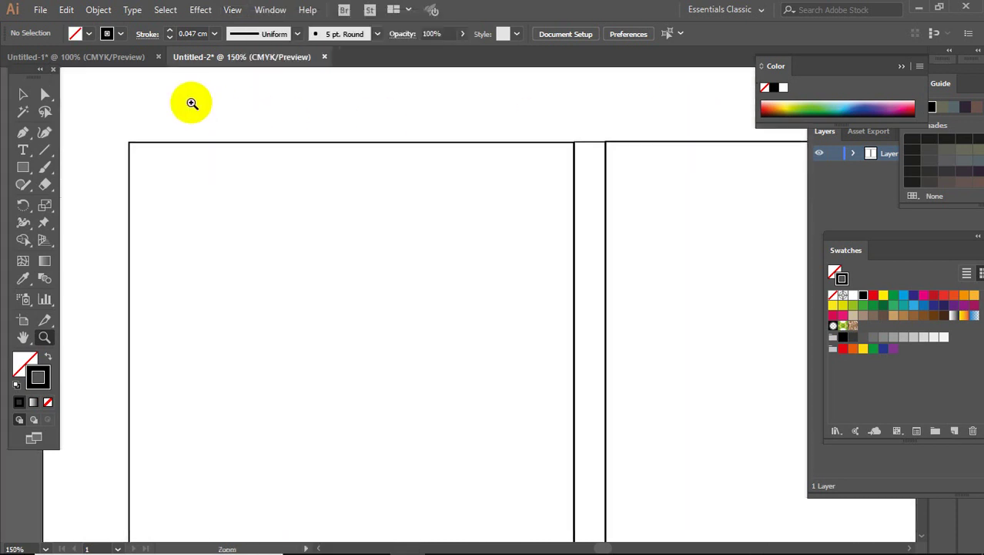
click(22, 93)
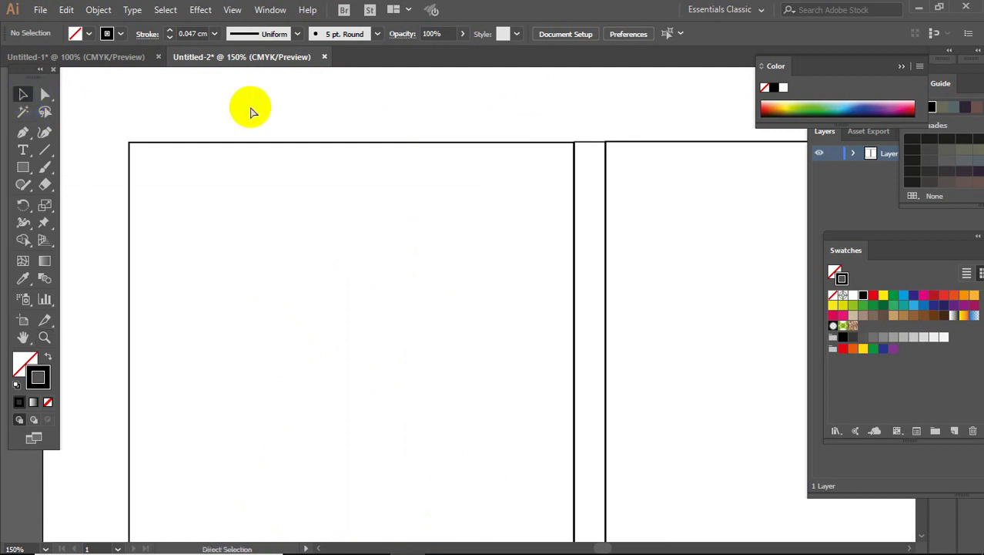
key(ctrl+a)
- Set the selected rectangles' stroke weight to 0.01 cm from the preset list
click(193, 33)
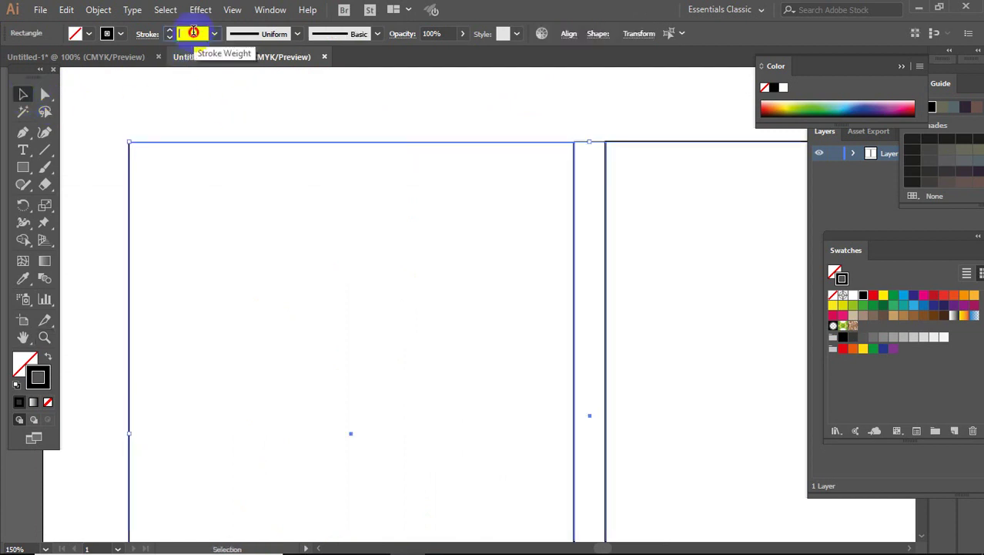
click(214, 33)
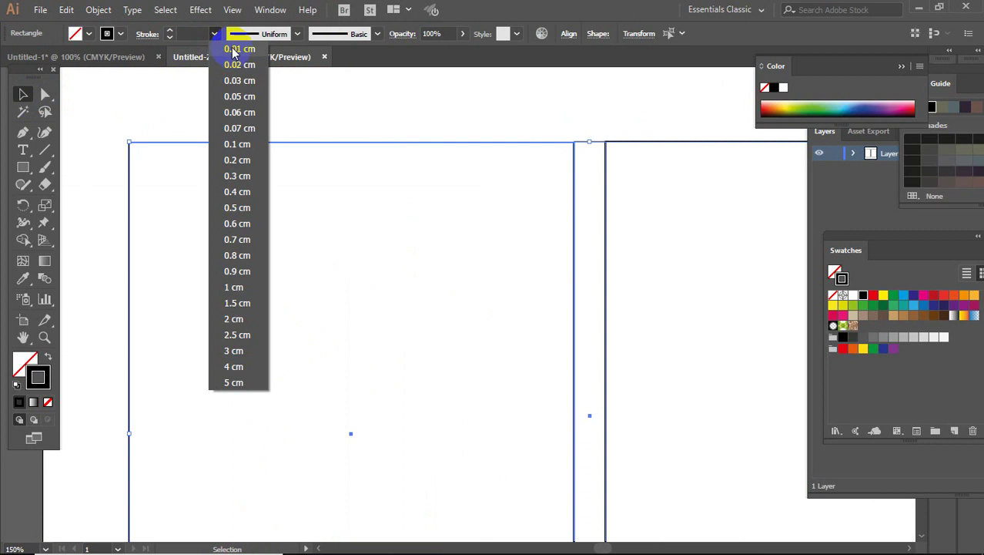
click(231, 47)
click(382, 103)
- Close up the spine's top and nudge the spine and right page so the edges meet
drag(626, 117, 526, 129)
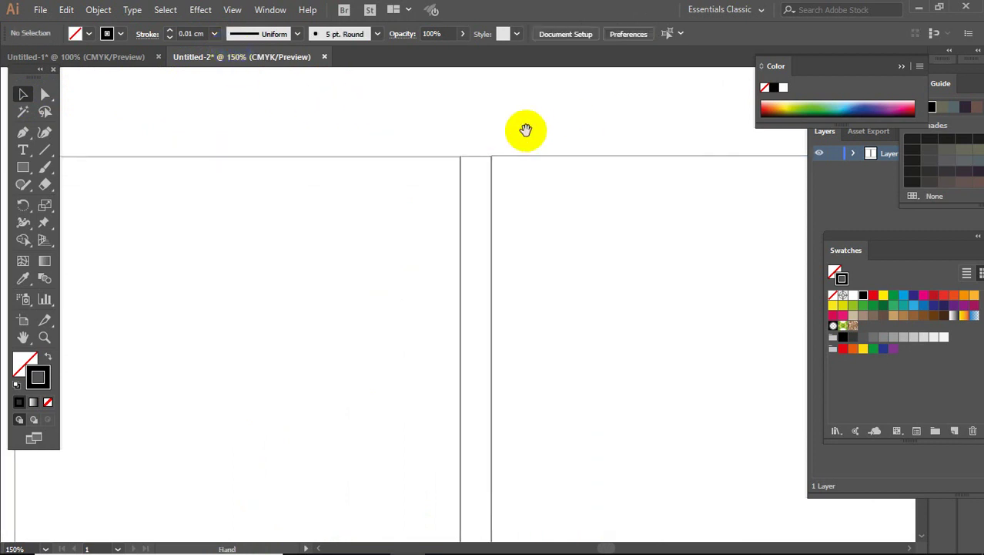
key(ctrl+plus)
key(ctrl+plus)
key(ctrl+plus)
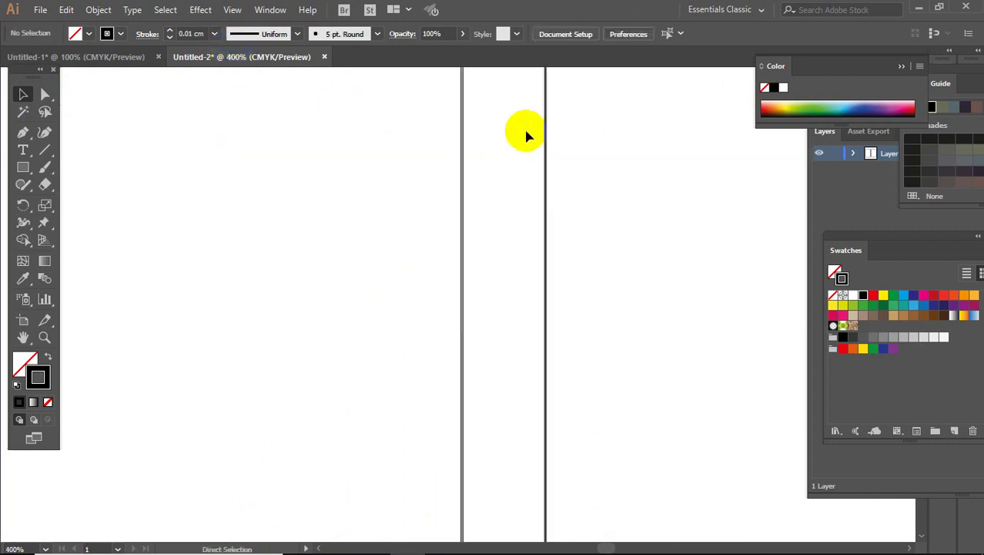
drag(516, 138, 521, 350)
drag(494, 204, 496, 286)
key(z)
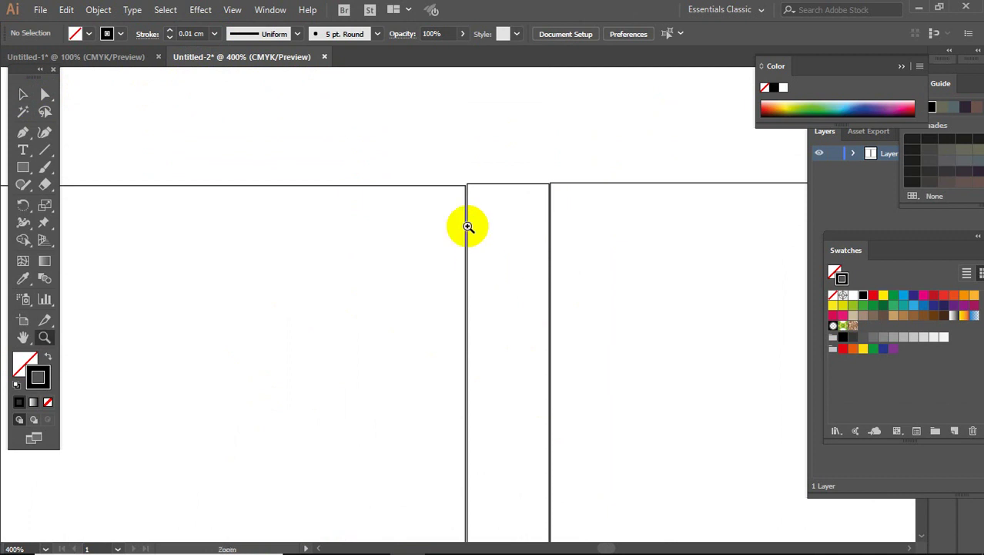
drag(425, 145, 608, 266)
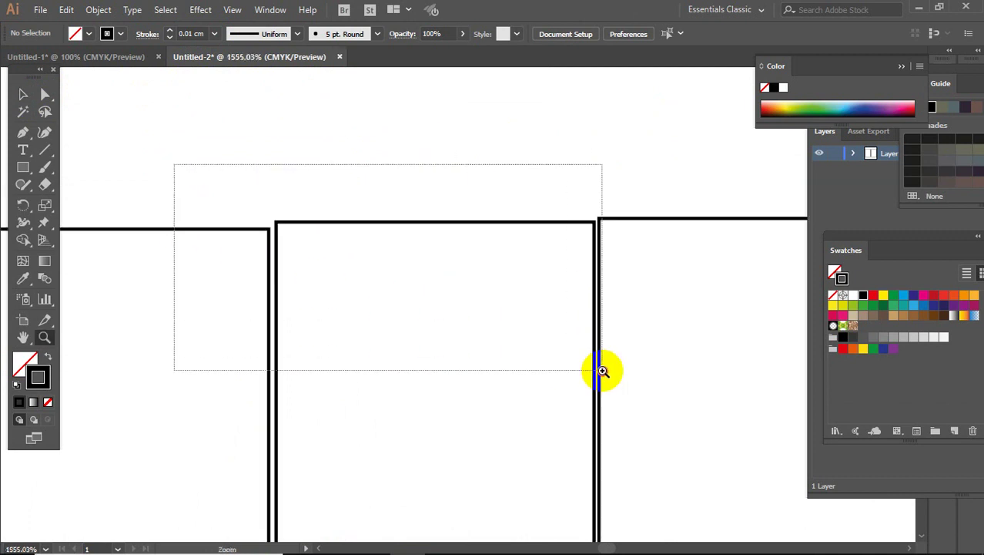
drag(173, 165, 600, 369)
click(23, 94)
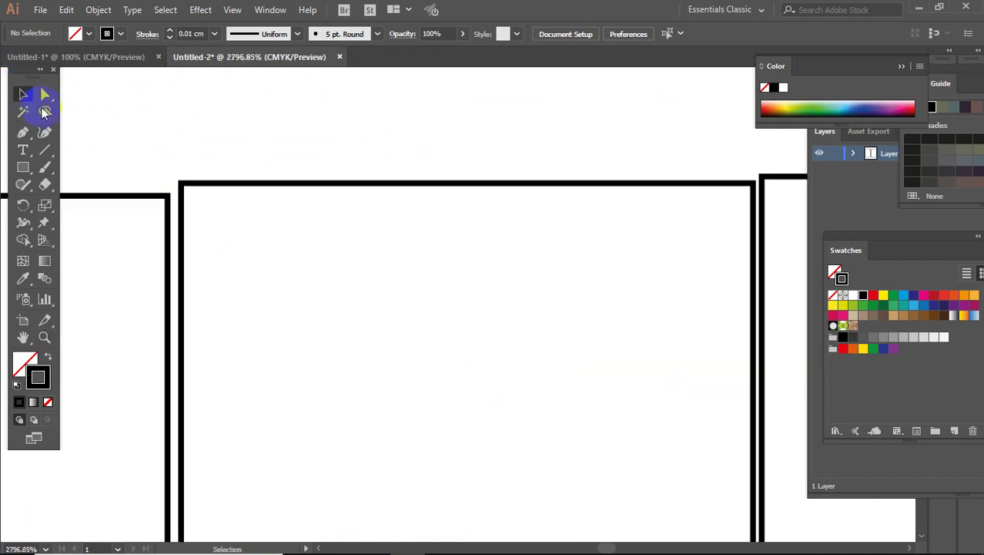
click(313, 184)
drag(313, 185, 308, 185)
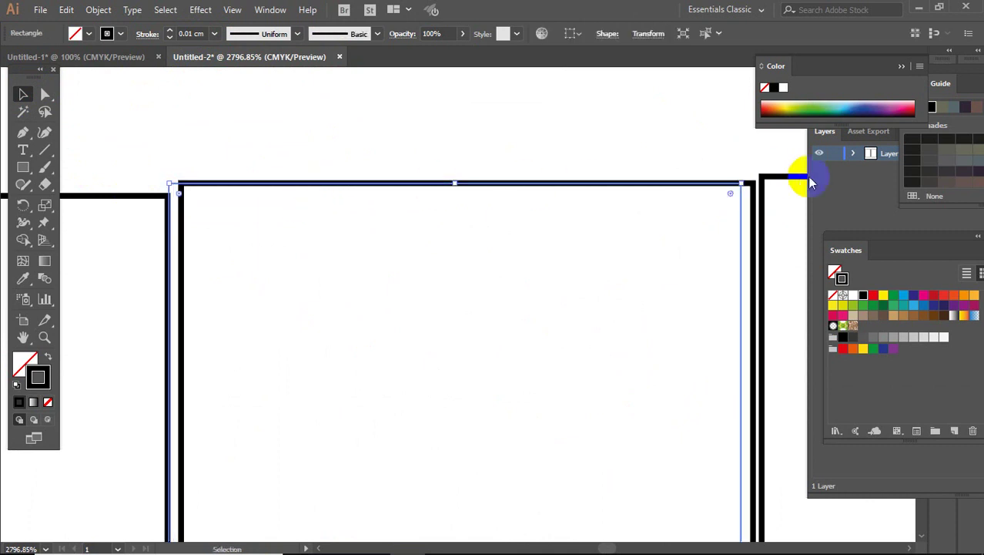
click(750, 172)
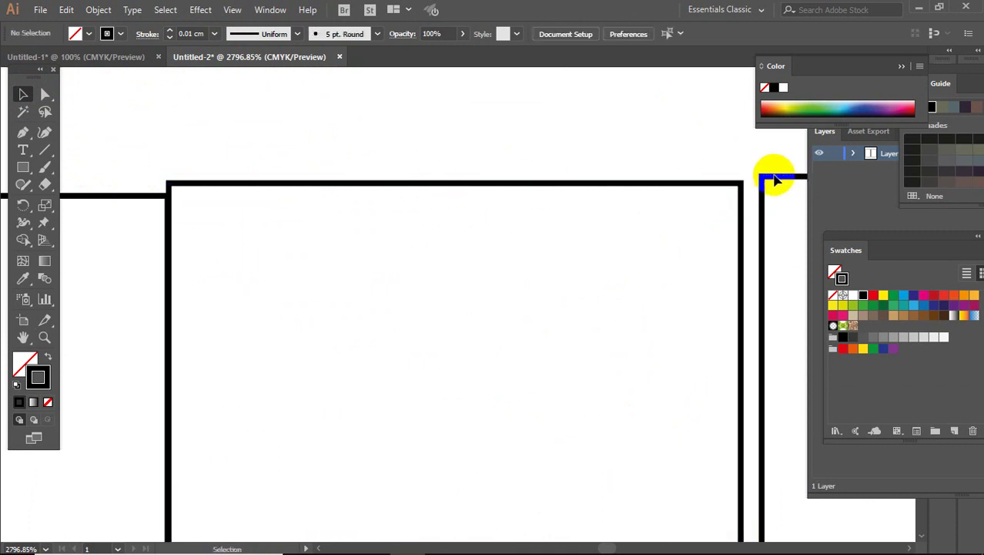
drag(761, 178, 741, 179)
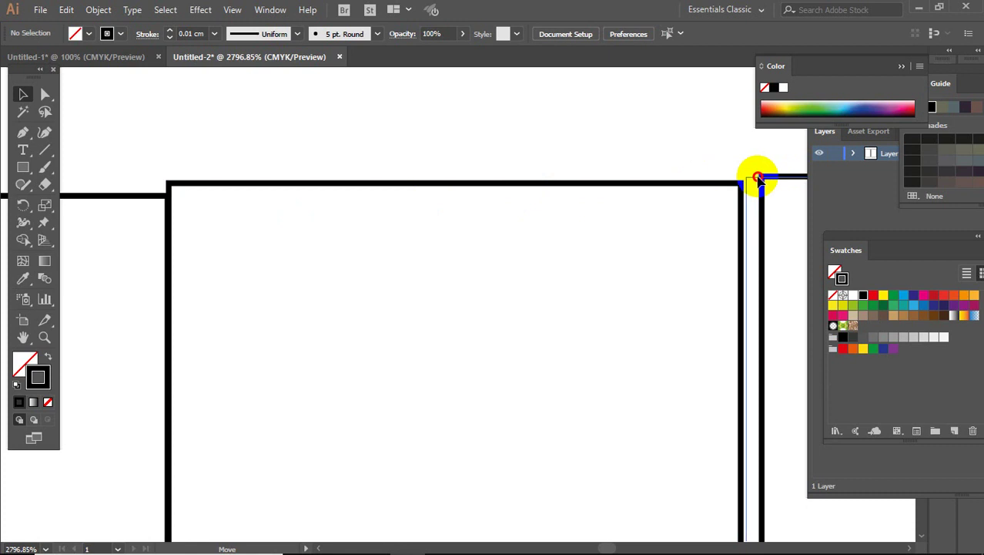
click(669, 171)
- Zoom back out to the whole cover and select all three rectangles
key(ctrl+minus)
key(ctrl+minus)
key(ctrl+minus)
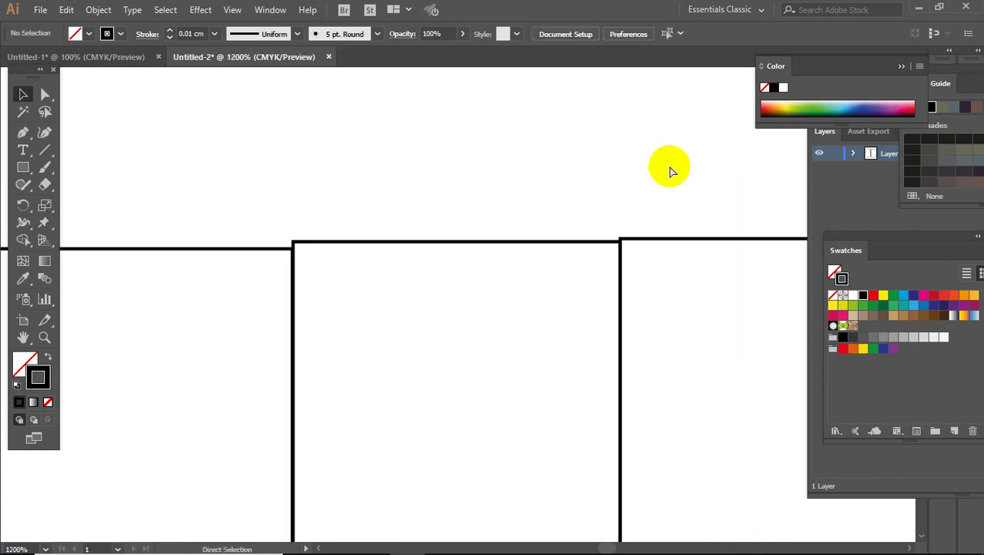
key(ctrl+minus)
key(ctrl+minus)
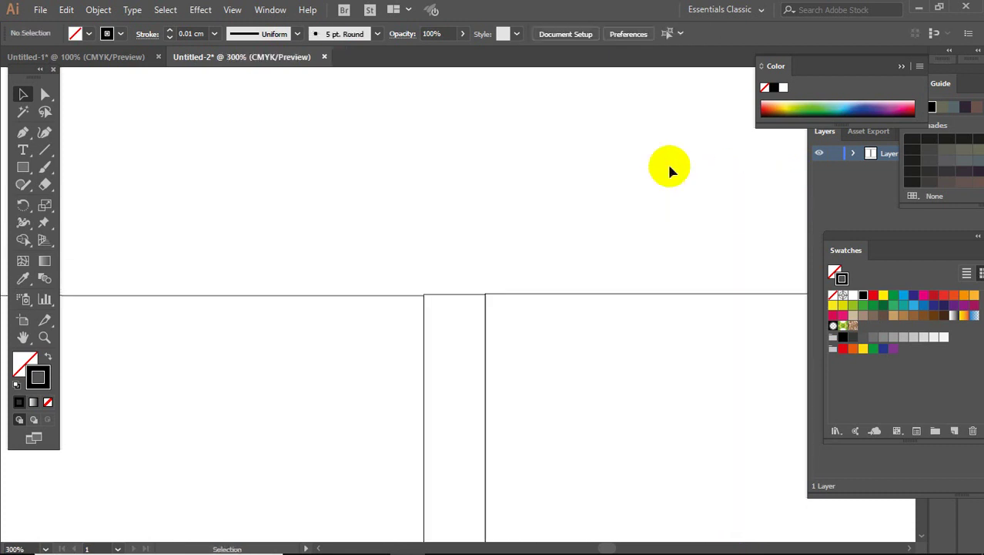
key(ctrl+minus)
key(ctrl+minus)
key(ctrl+minus)
mouse_move(669, 165)
mouse_down()
mouse_move(642, 81)
mouse_move(659, 74)
mouse_up()
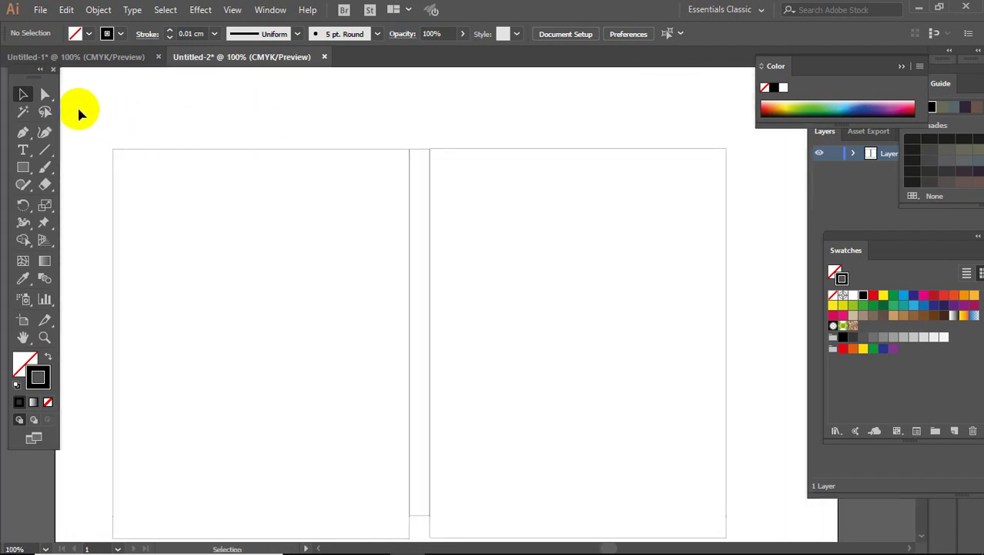
drag(79, 113, 738, 416)
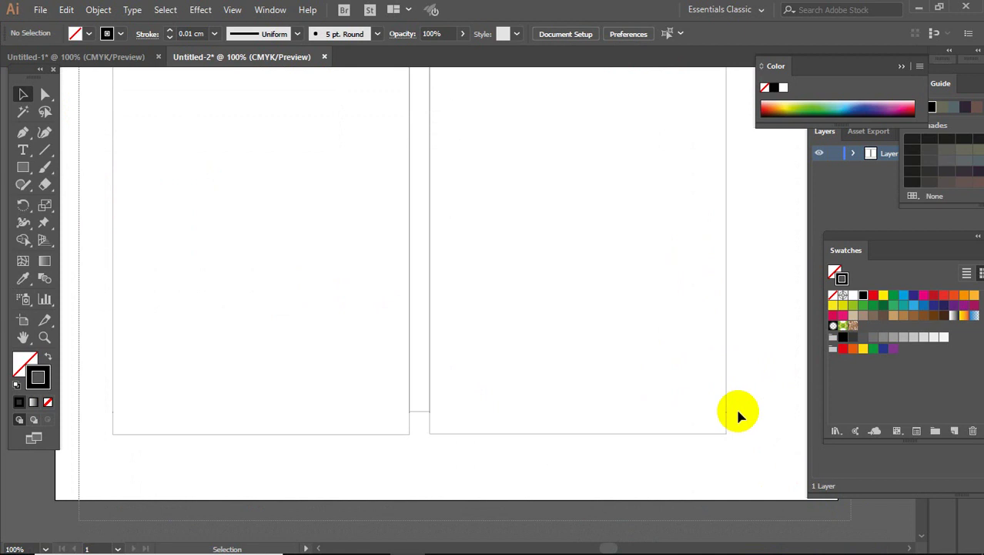
key(ctrl+a)
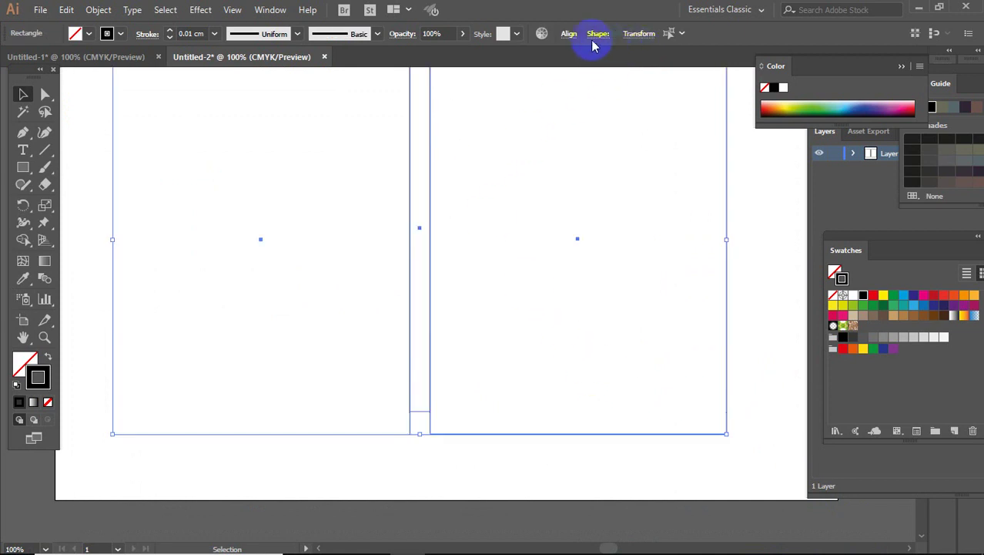
- Top-align the three cover rectangles with Vertical Align Top
click(568, 35)
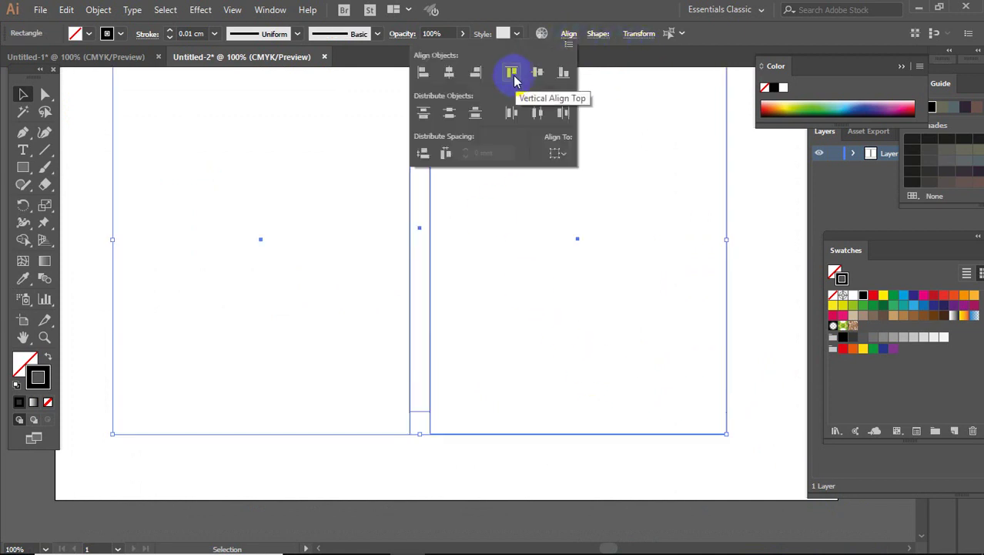
click(512, 74)
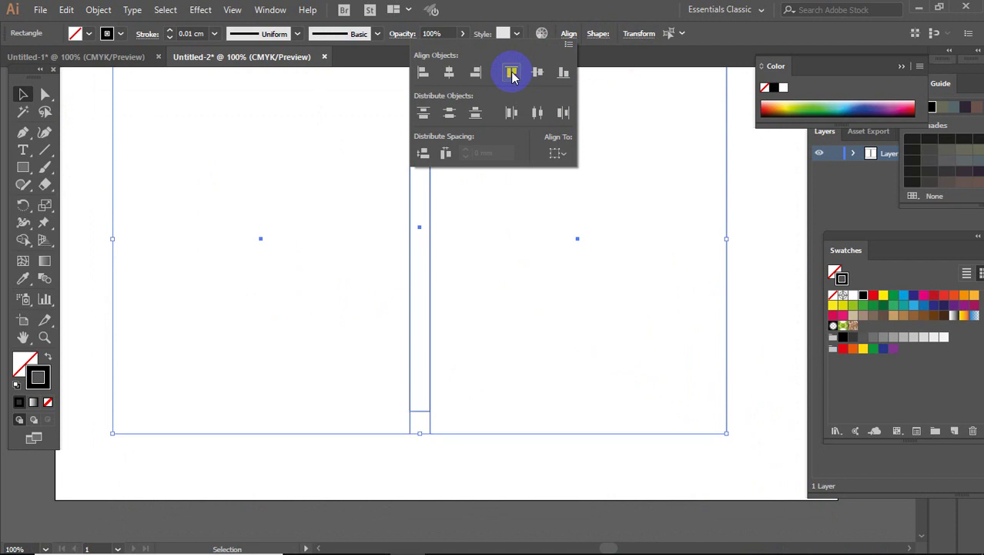
click(413, 468)
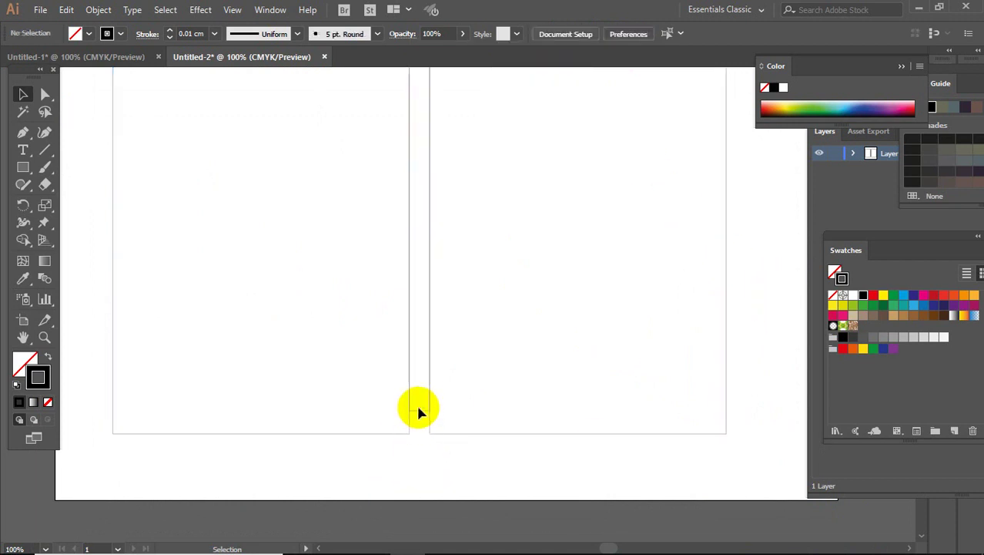
- Stretch the spine's bottom edge down to match the pages' bottom
click(418, 414)
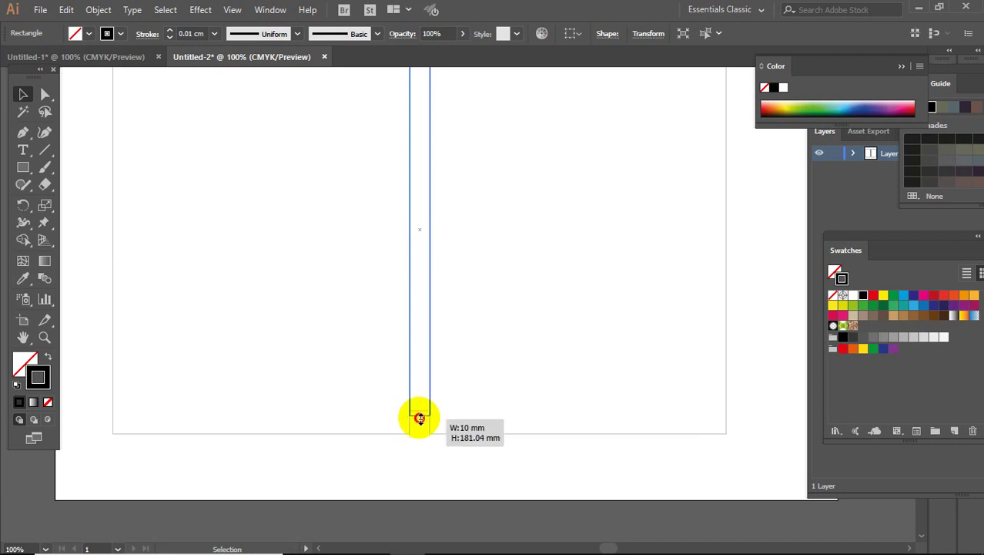
drag(418, 416, 420, 434)
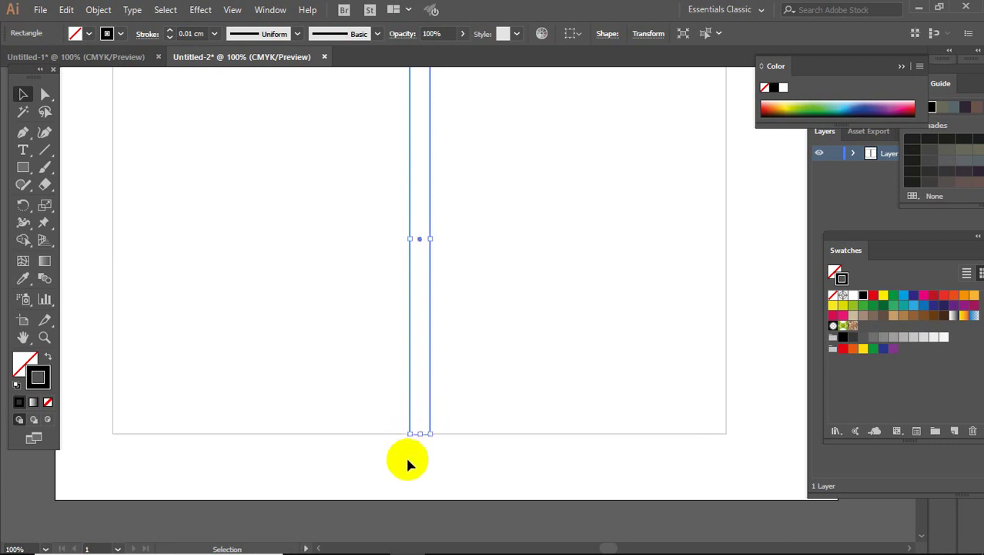
click(407, 461)
mouse_move(593, 122)
mouse_down()
mouse_move(582, 300)
mouse_move(583, 246)
mouse_move(598, 266)
mouse_up()
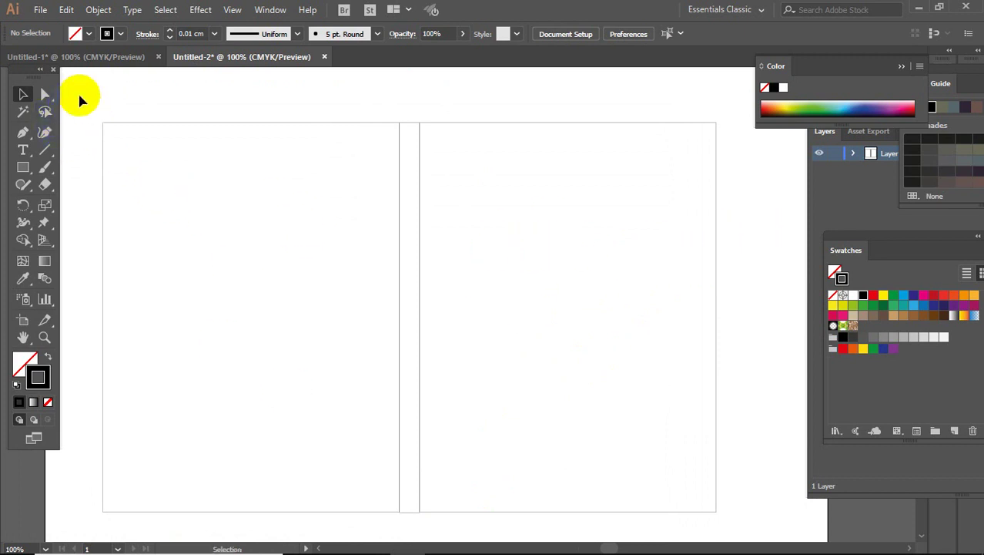
drag(75, 98, 817, 520)
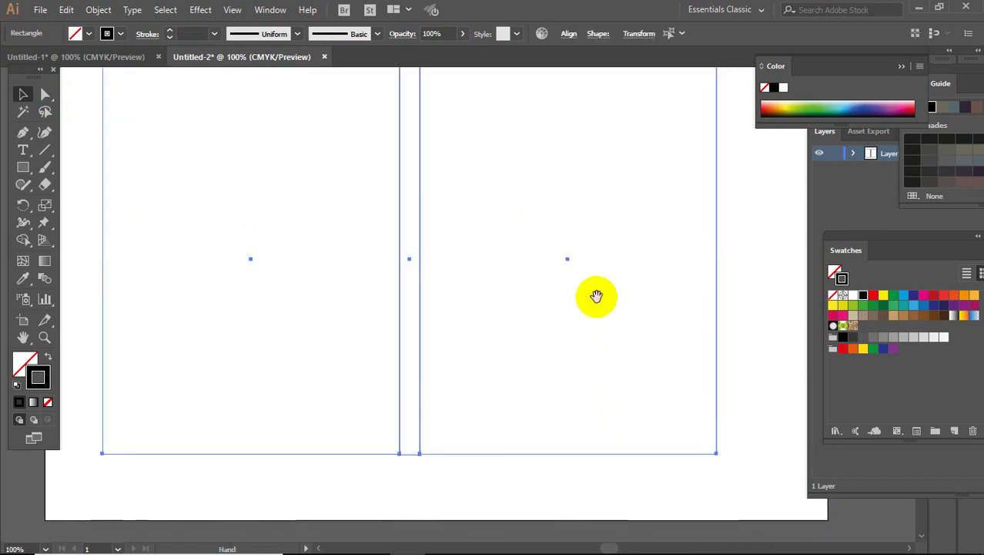
mouse_move(596, 295)
mouse_down()
mouse_move(642, 389)
mouse_move(635, 376)
mouse_up()
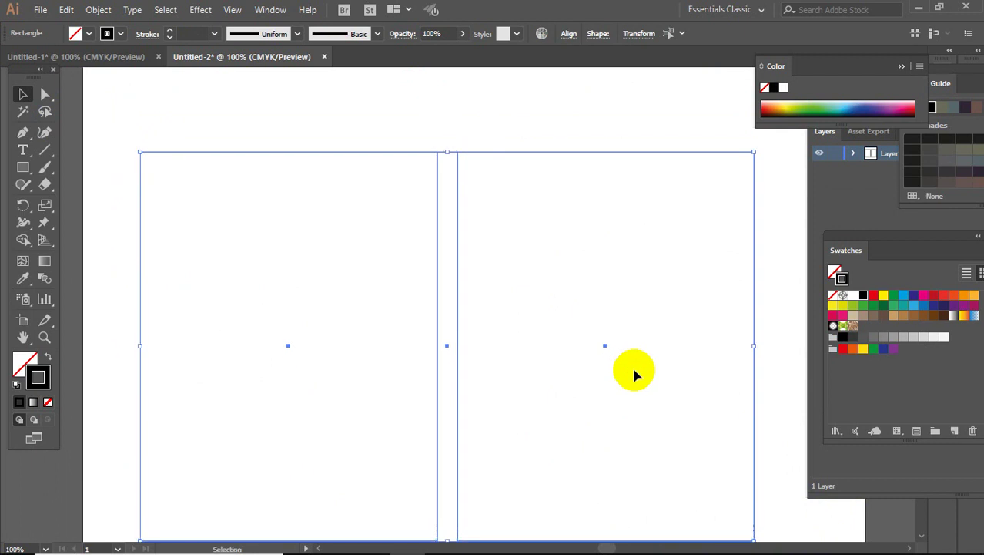
key(a)
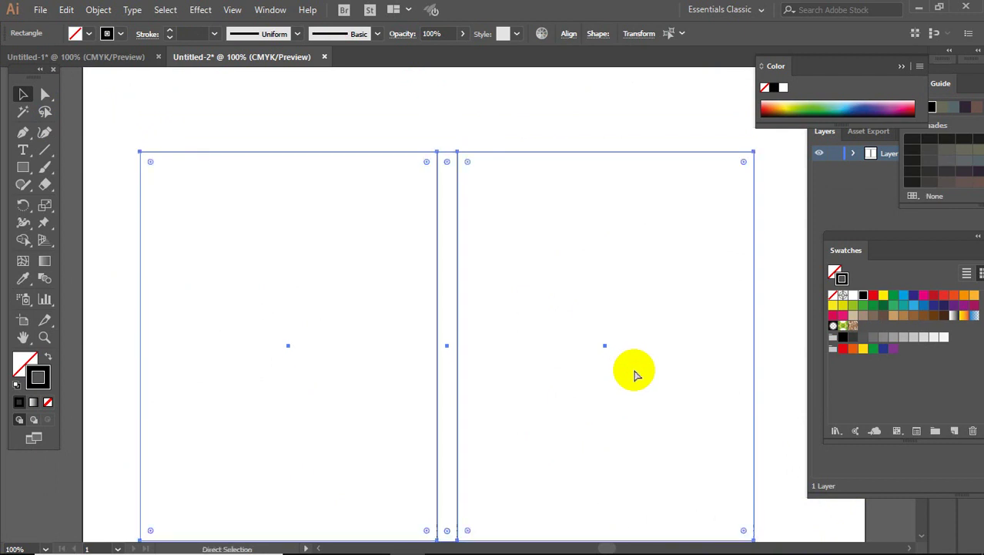
click(635, 375)
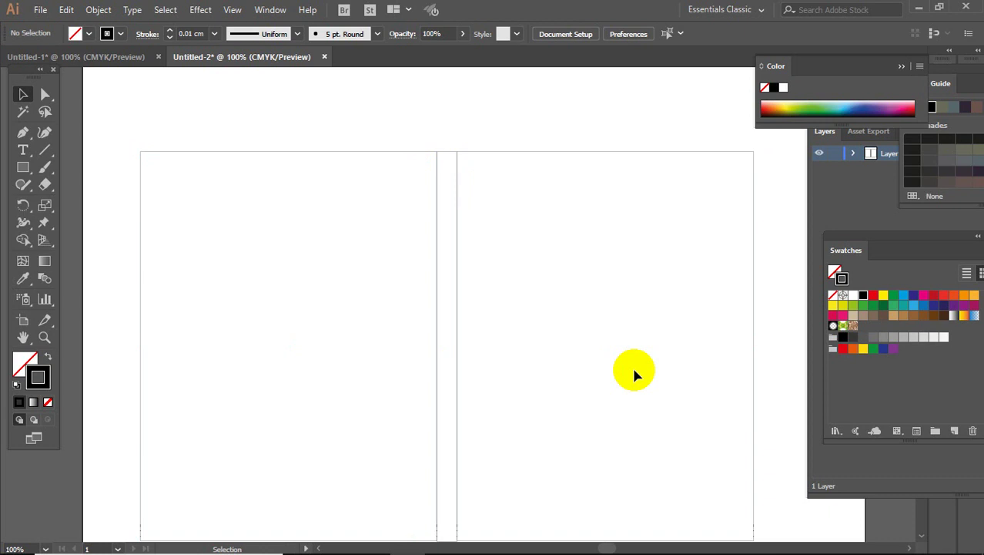
click(96, 9)
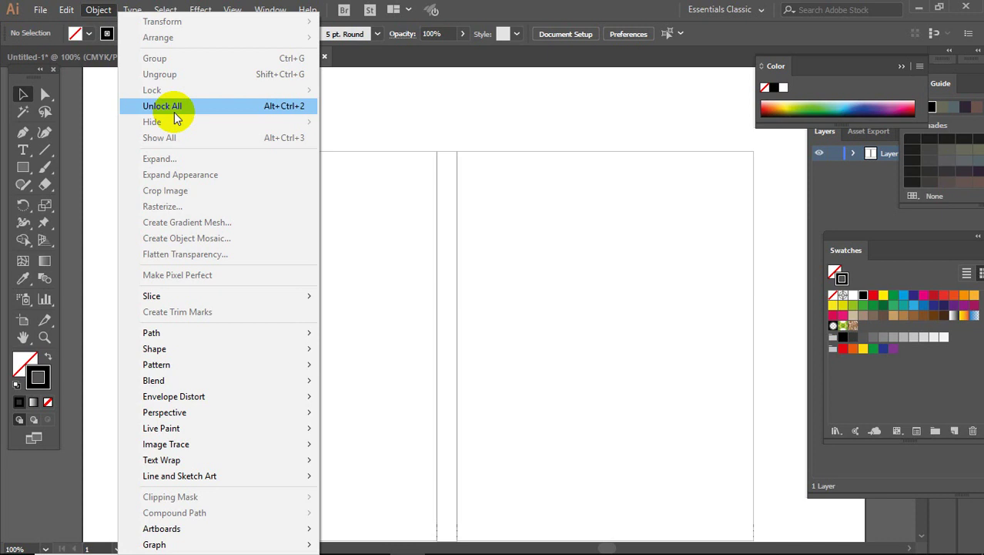
click(306, 112)
mouse_move(540, 208)
mouse_down()
mouse_move(510, 176)
mouse_move(521, 244)
mouse_up()
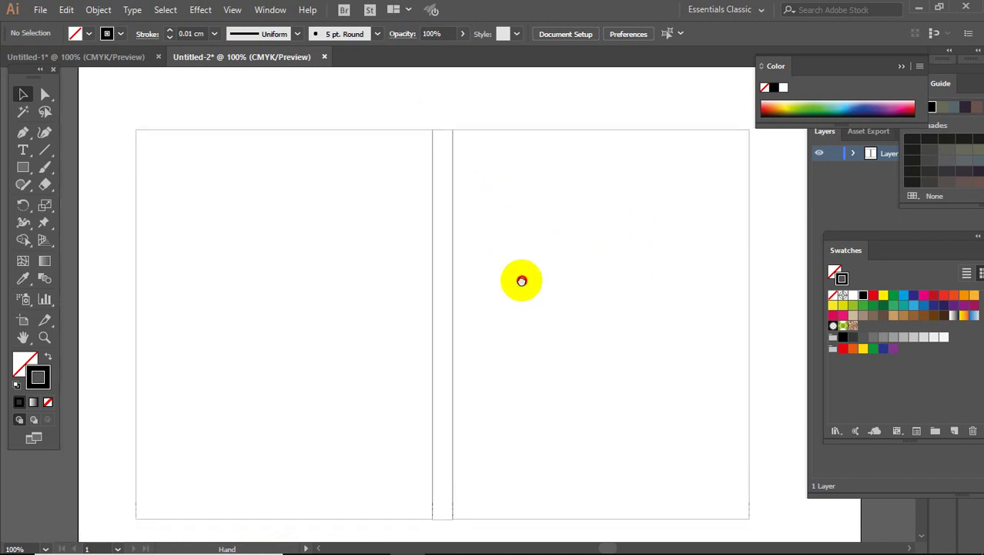
mouse_move(520, 279)
mouse_down()
mouse_move(532, 293)
mouse_move(523, 286)
mouse_up()
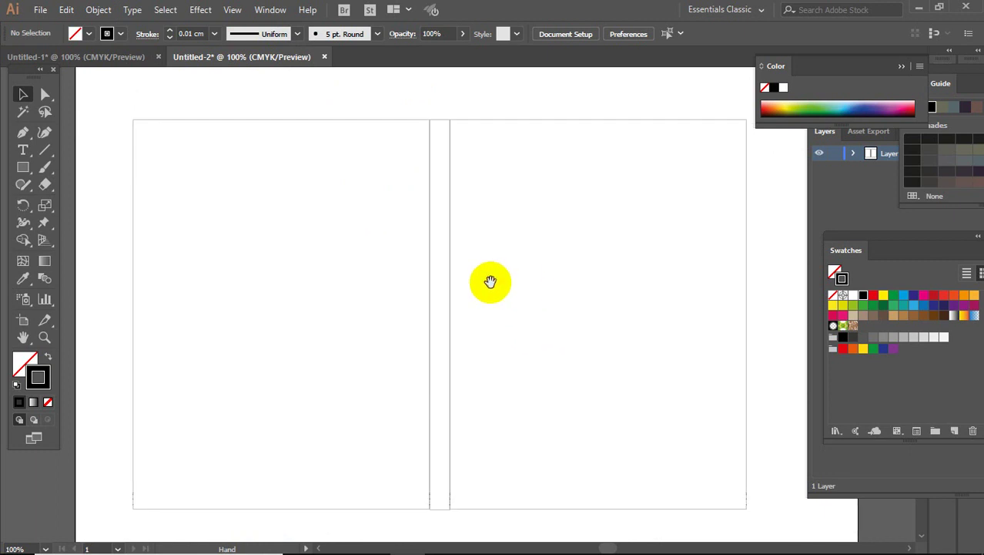
- Place 6.jpg and drag it into a frame across the top of the right page
click(40, 11)
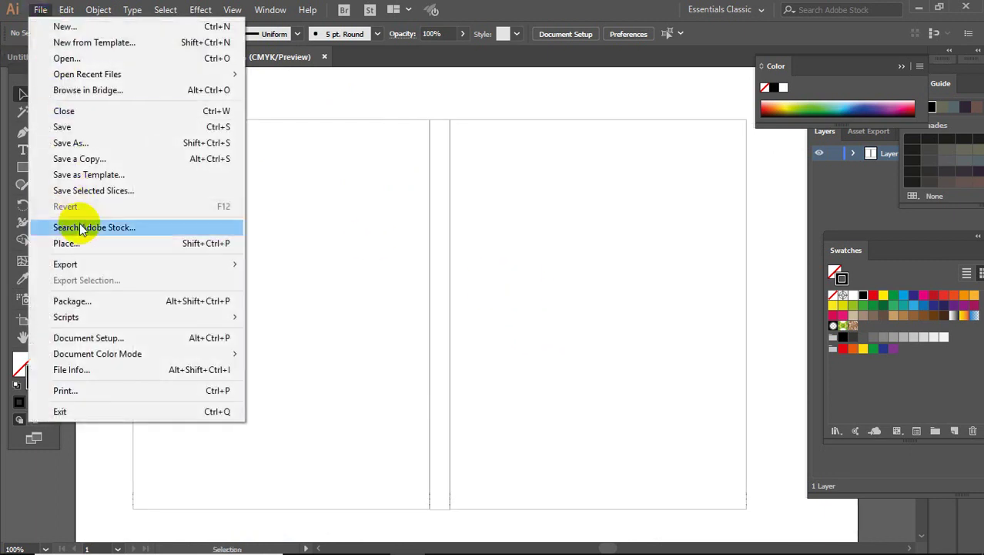
click(105, 245)
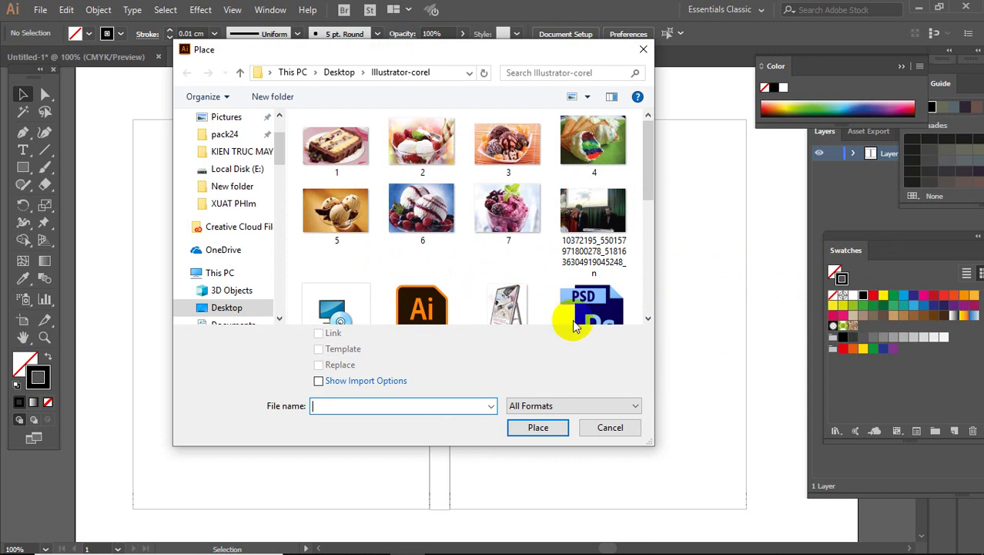
click(420, 207)
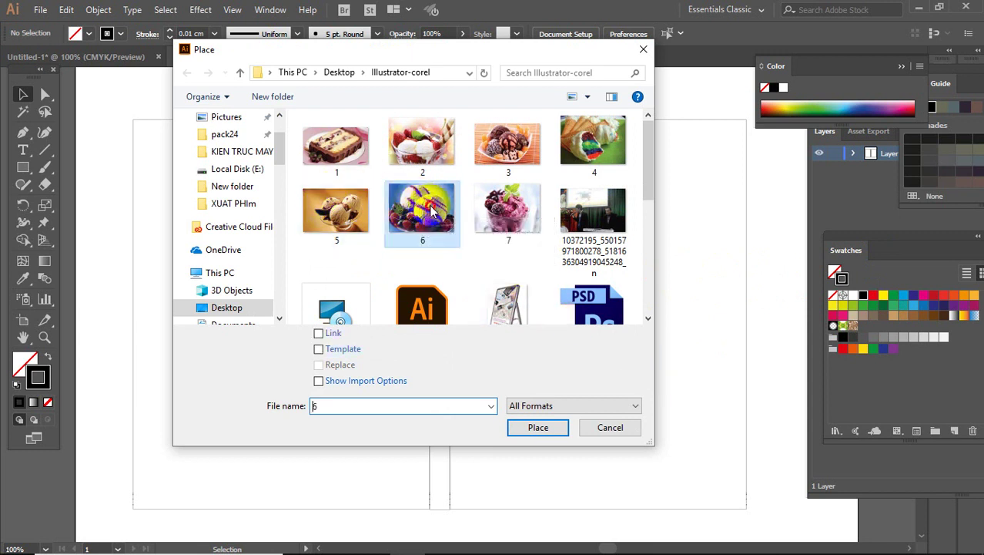
click(543, 427)
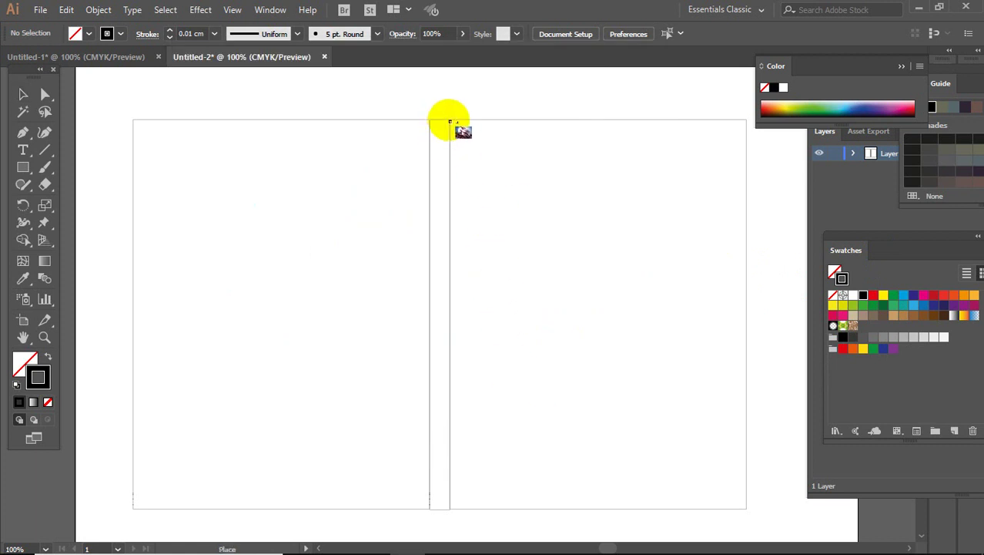
drag(450, 120, 749, 332)
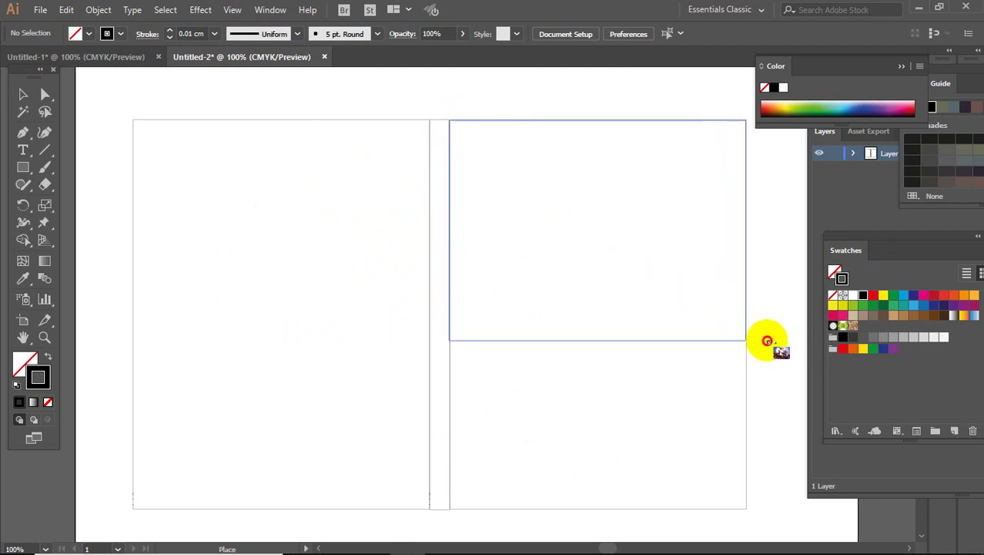
drag(750, 332, 767, 339)
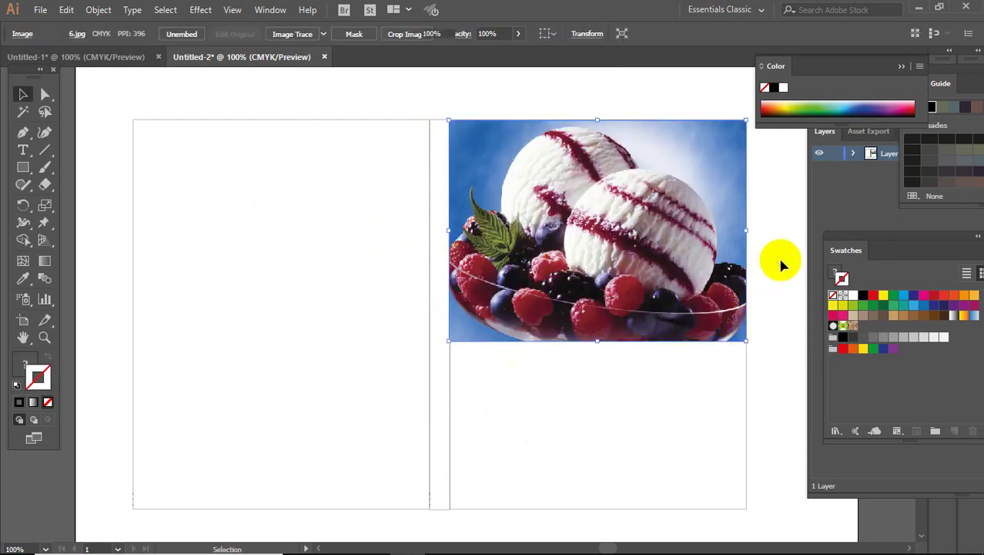
click(774, 262)
drag(769, 288, 698, 258)
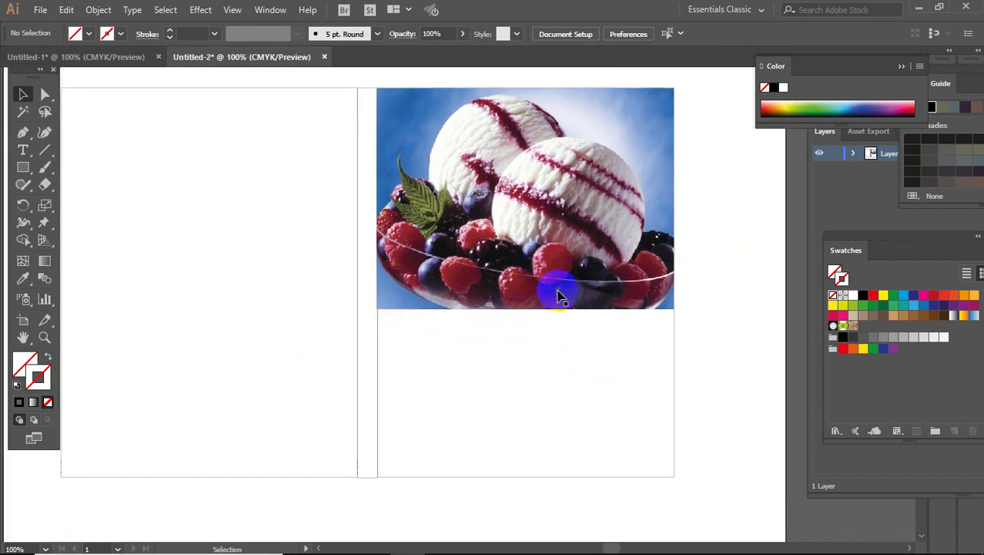
- Draw a rectangle over the right page below the photo and try a light blue
click(24, 167)
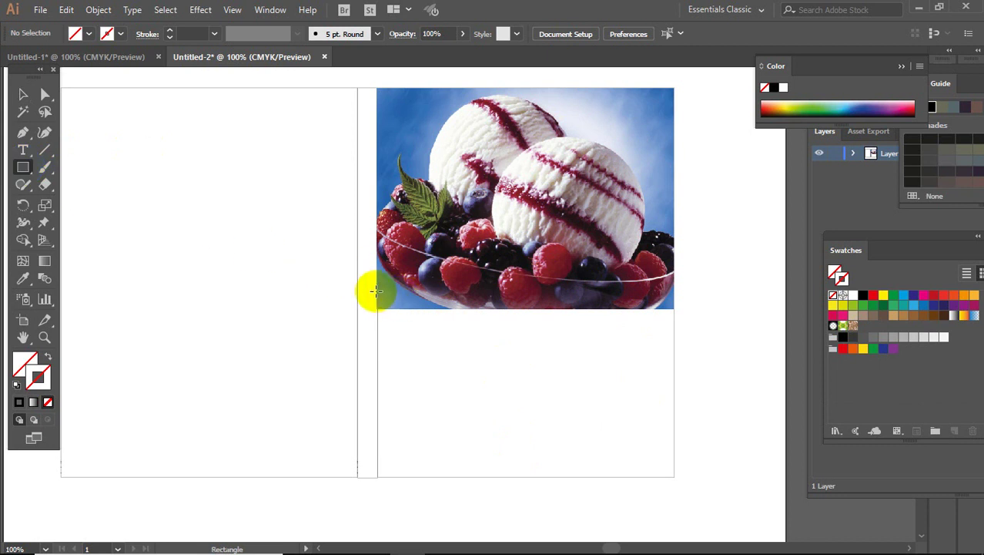
drag(377, 286, 675, 478)
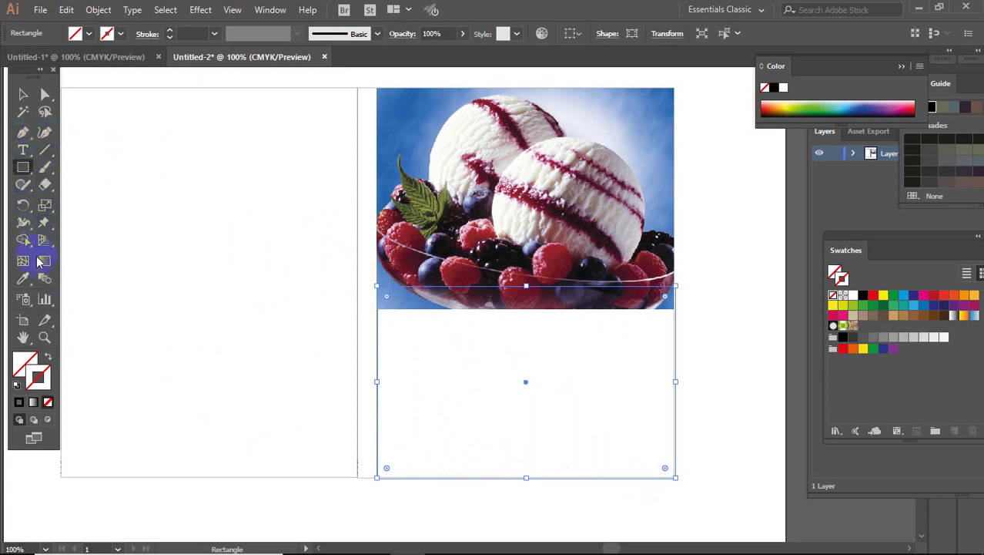
click(24, 279)
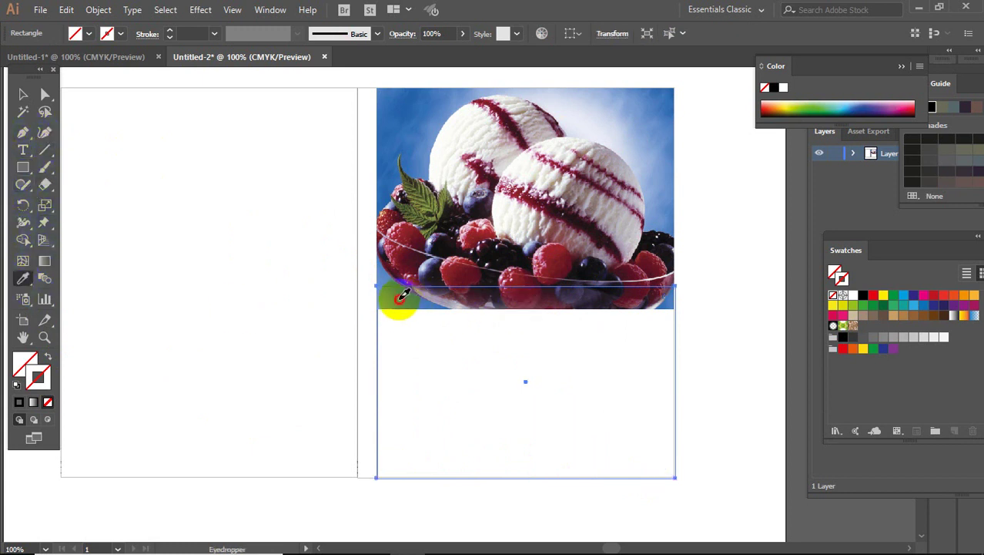
click(403, 294)
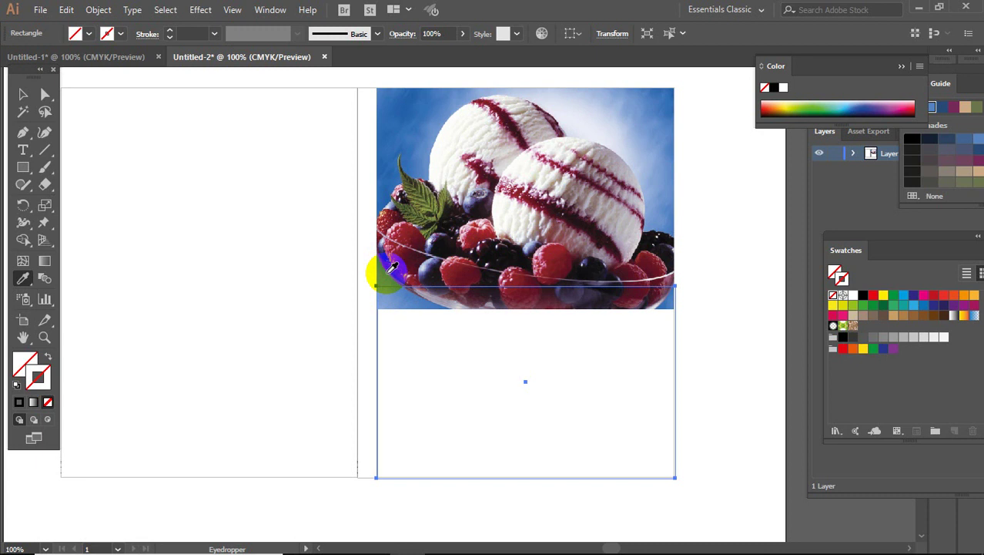
click(848, 100)
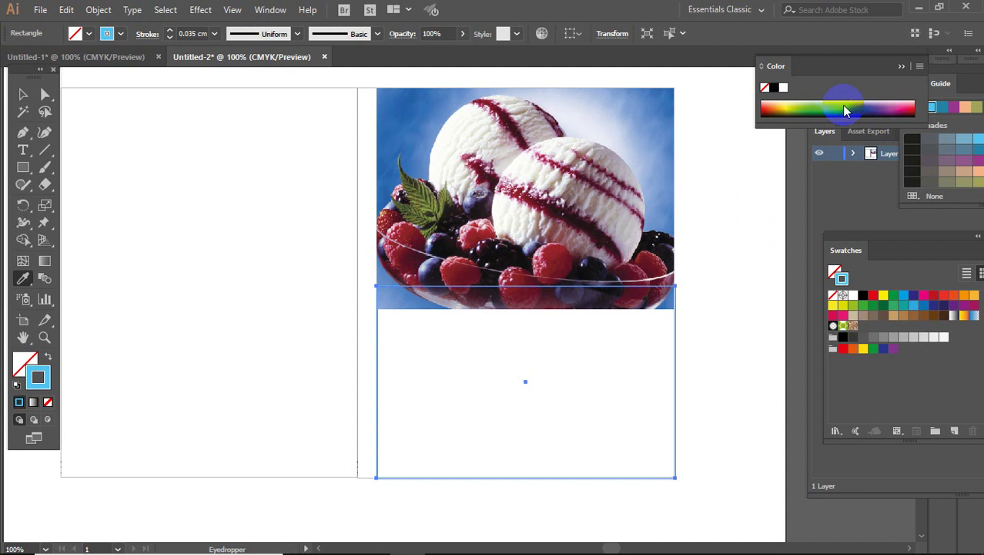
- Remove the rectangle's outline and fill it with a brighter sky blue
key(slash)
click(23, 366)
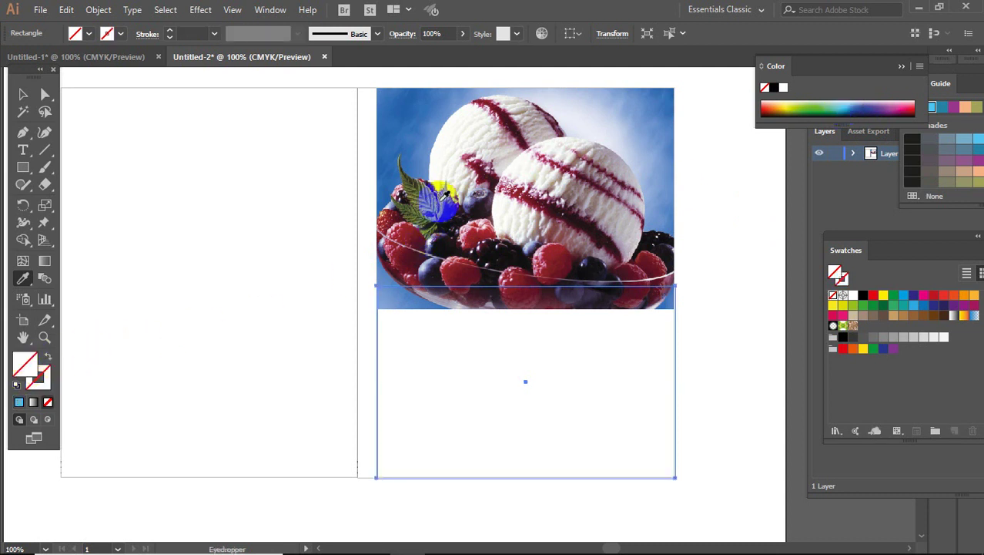
click(413, 146)
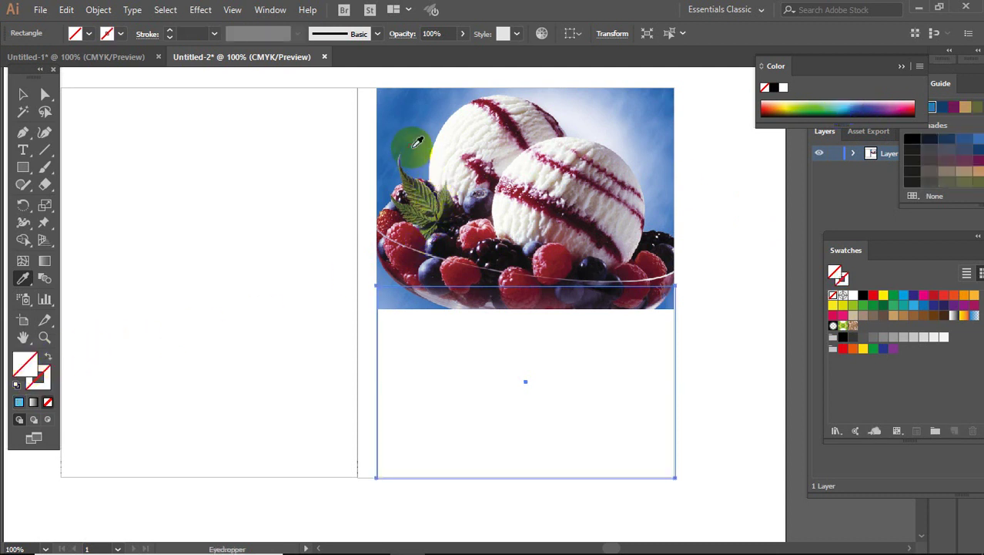
click(656, 188)
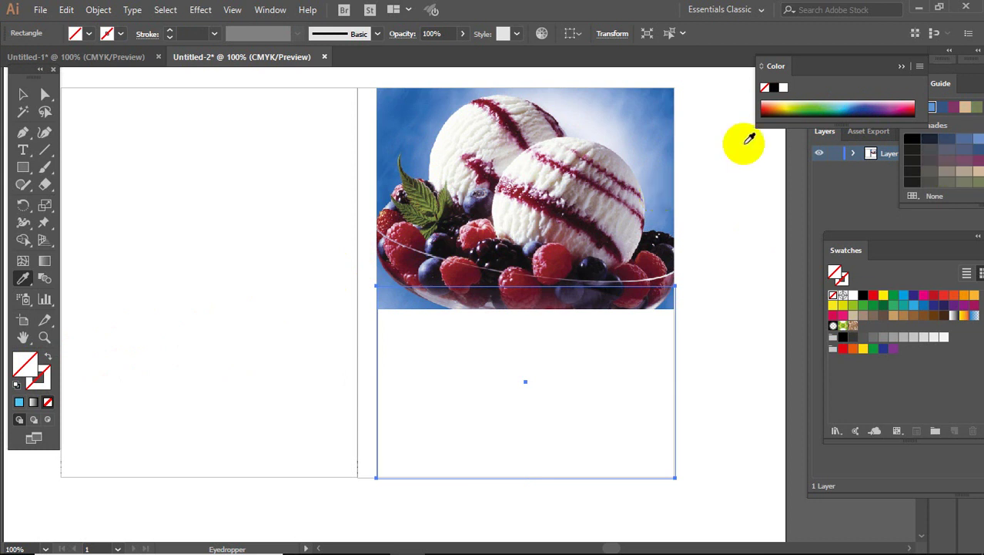
click(848, 100)
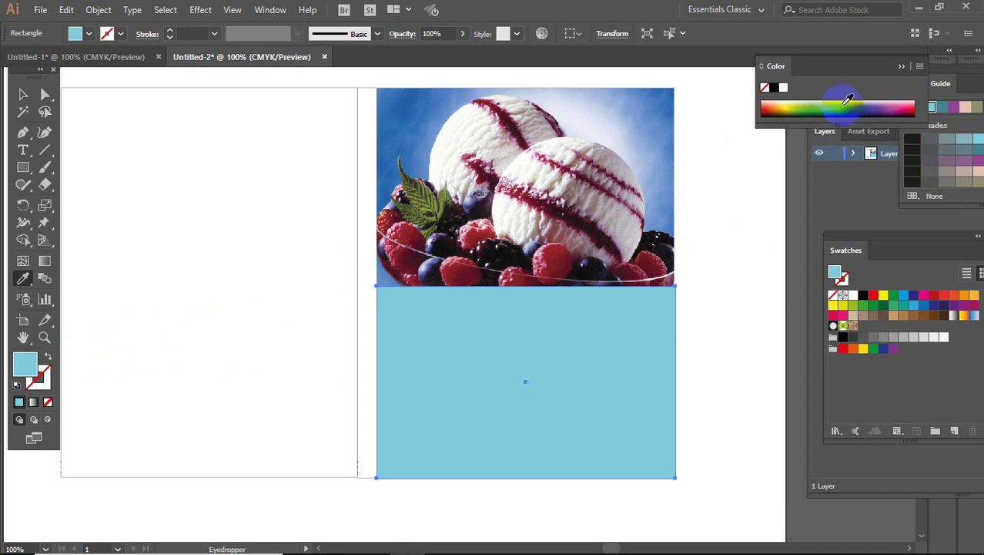
click(845, 104)
click(23, 94)
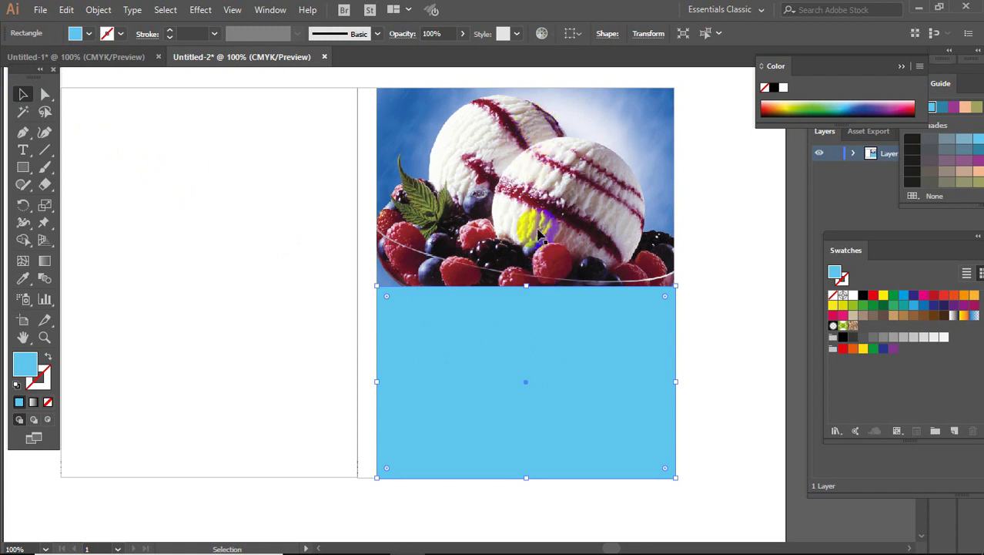
click(539, 171)
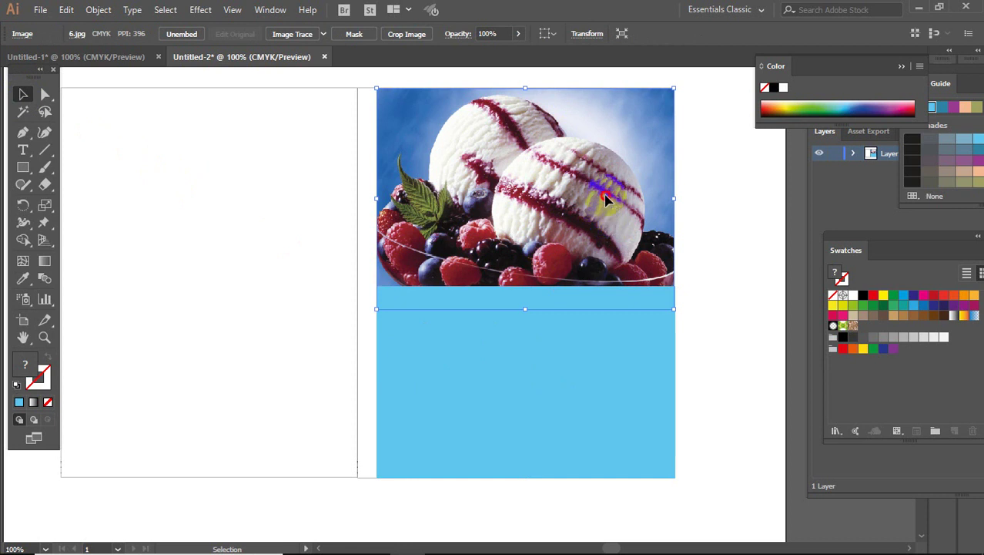
- Move the photo to the left page and stretch the blue rectangle up to the page top
drag(602, 199, 293, 227)
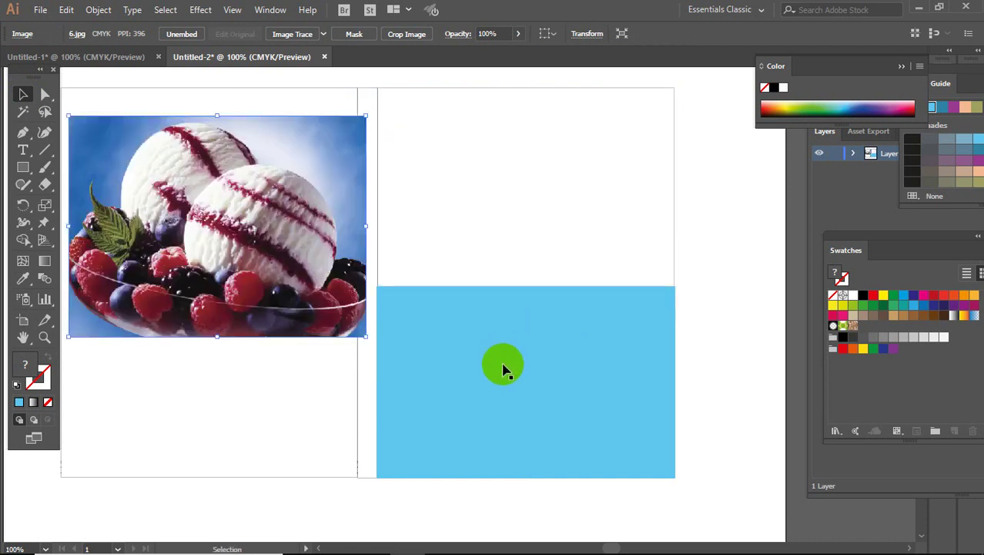
click(527, 289)
drag(525, 286, 524, 87)
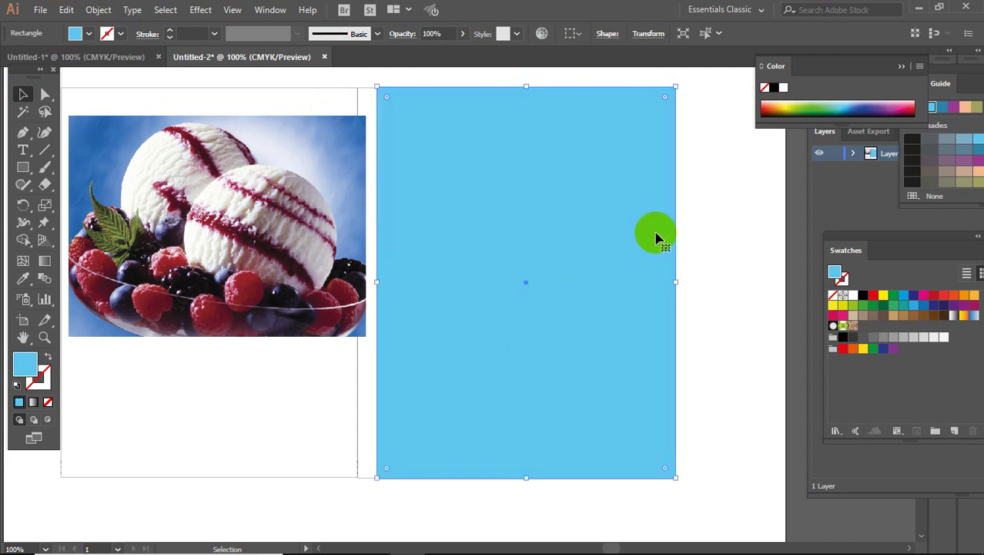
key(ctrl+shift+a)
click(295, 270)
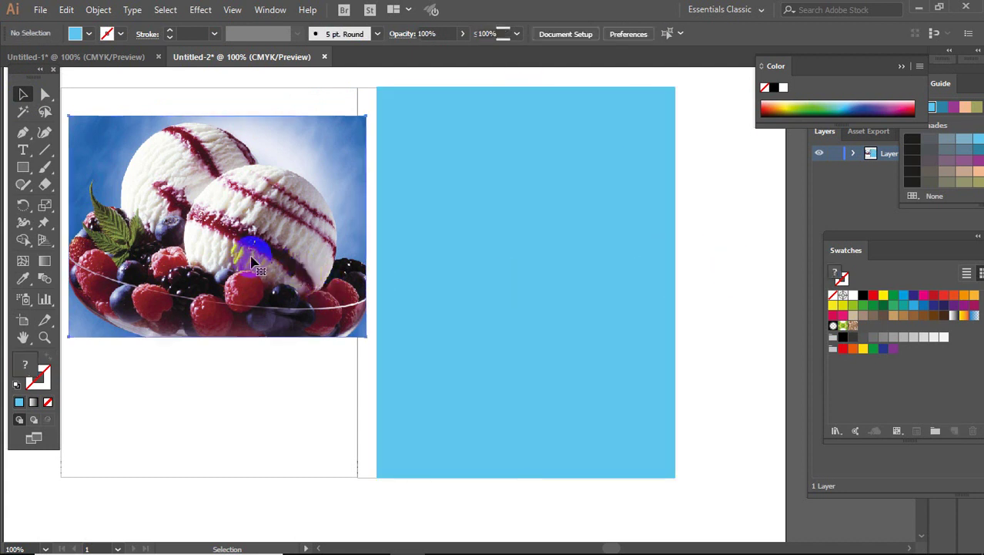
mouse_move(374, 234)
mouse_down()
mouse_move(489, 256)
mouse_move(416, 248)
mouse_up()
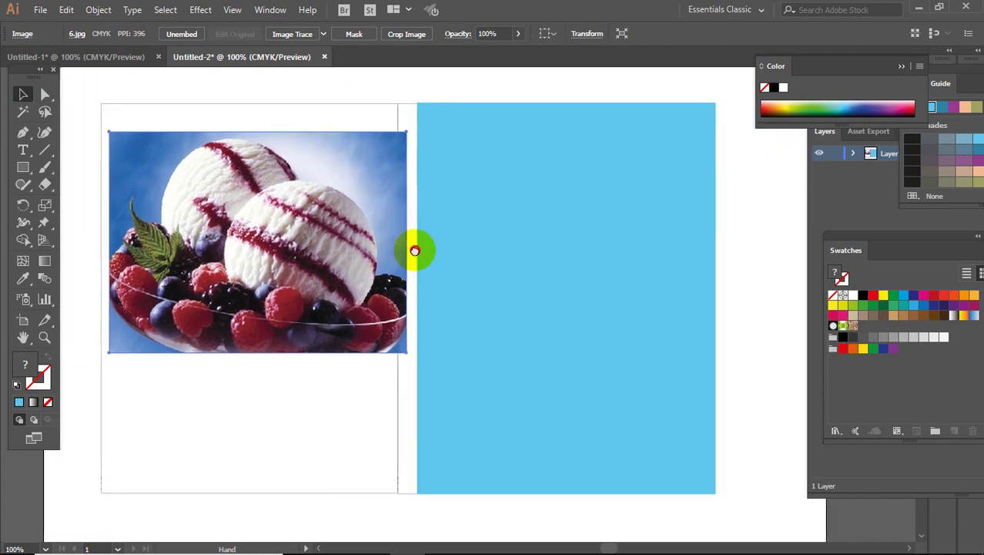
- Draw a band rectangle across the middle of the right page
click(23, 167)
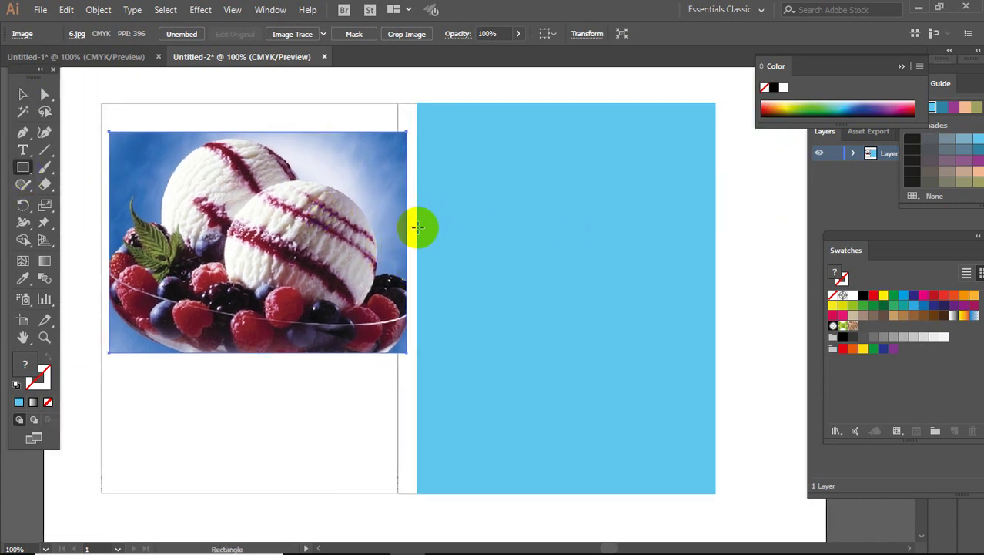
drag(416, 226, 714, 346)
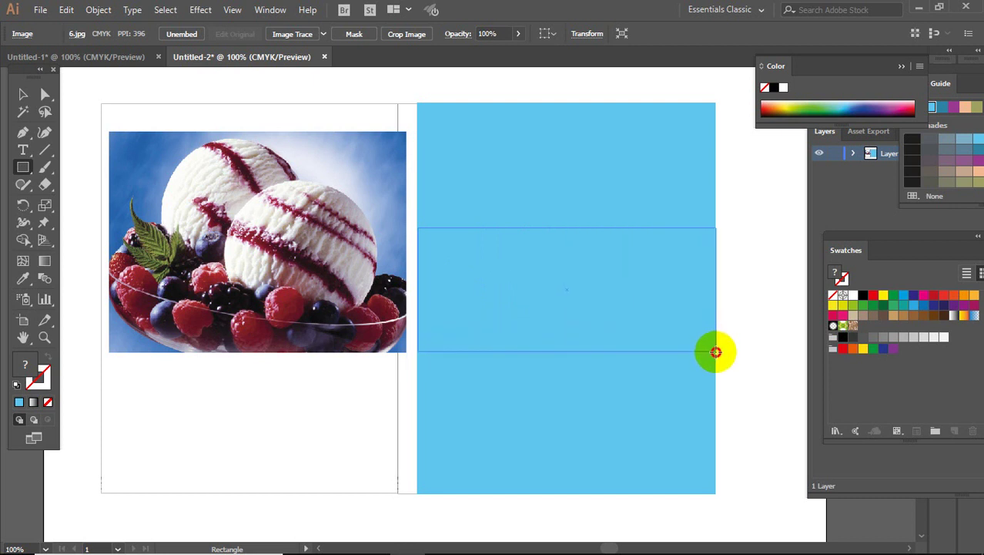
drag(715, 346, 715, 347)
click(22, 94)
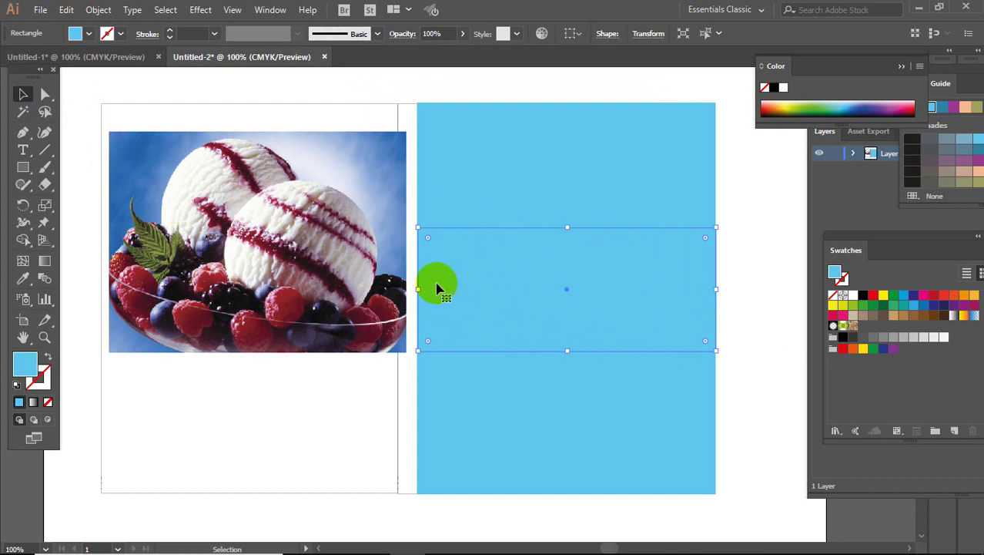
click(234, 249)
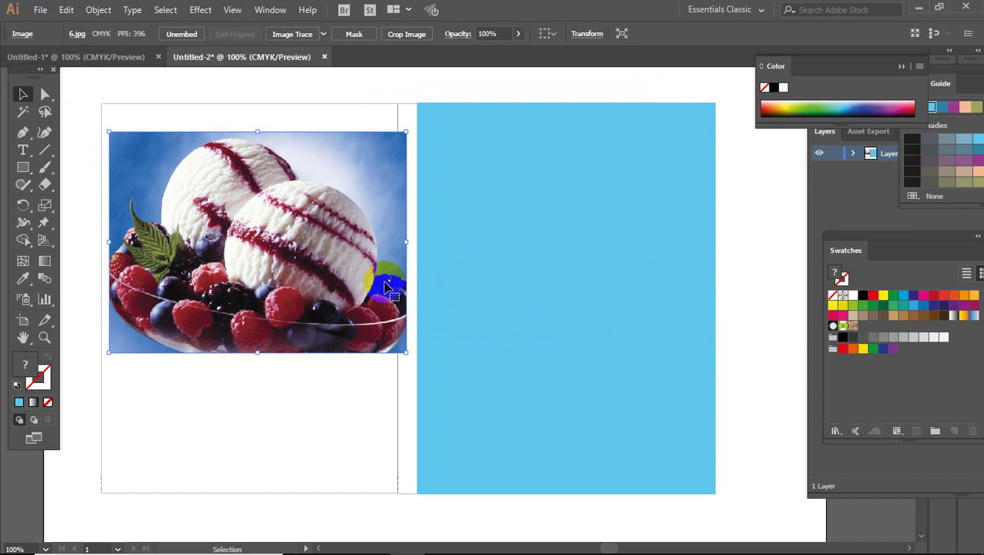
- Toggle between Outline and Preview view modes, ending in Outline mode
click(233, 11)
click(297, 33)
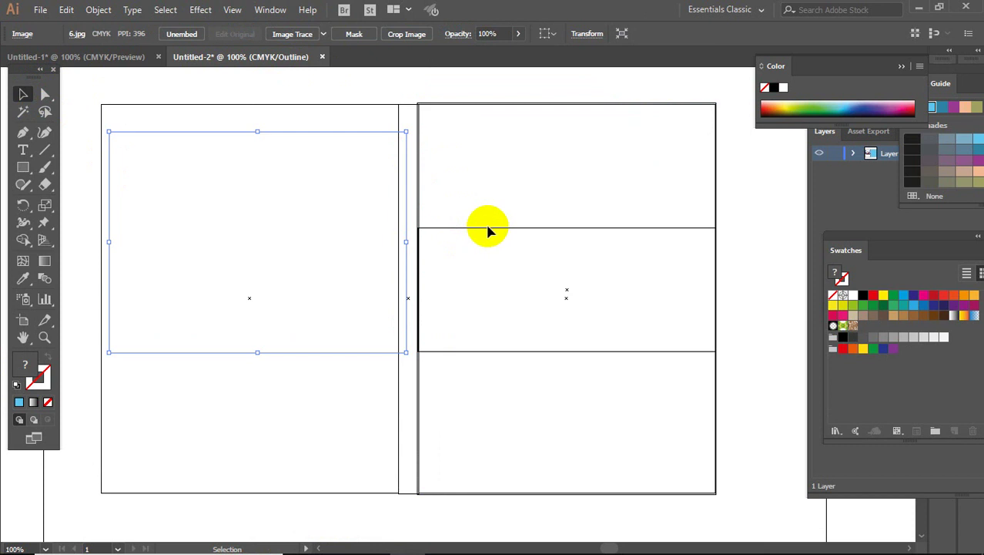
click(233, 10)
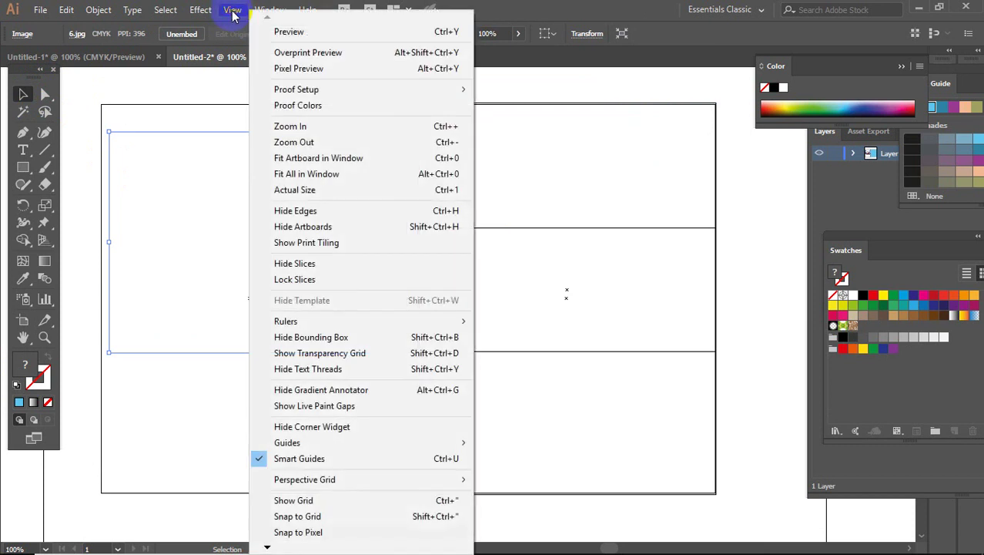
click(289, 32)
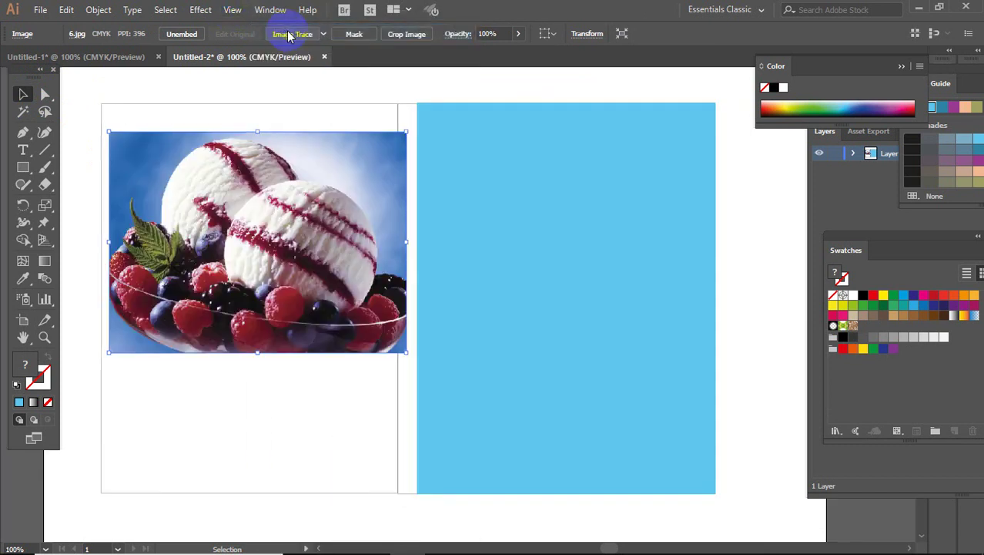
click(233, 11)
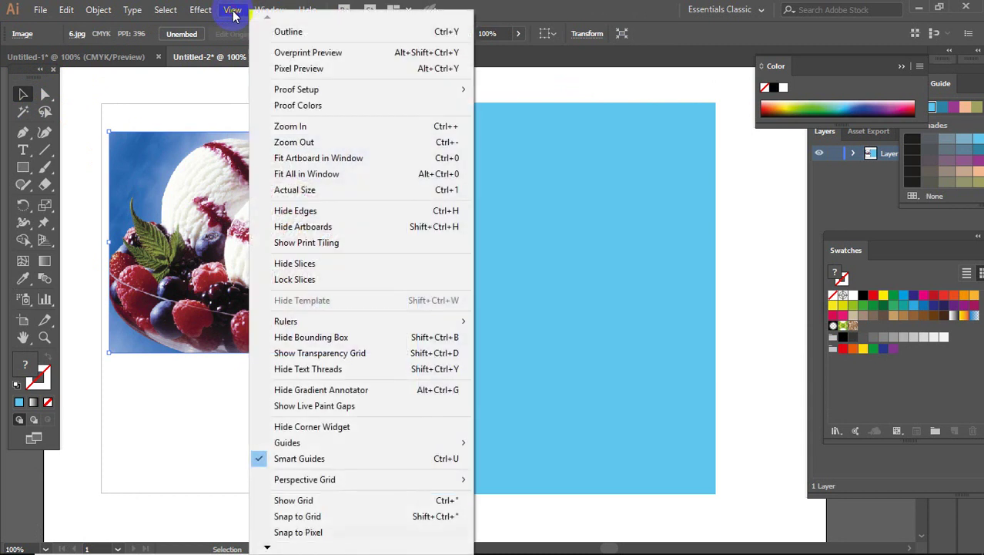
click(285, 31)
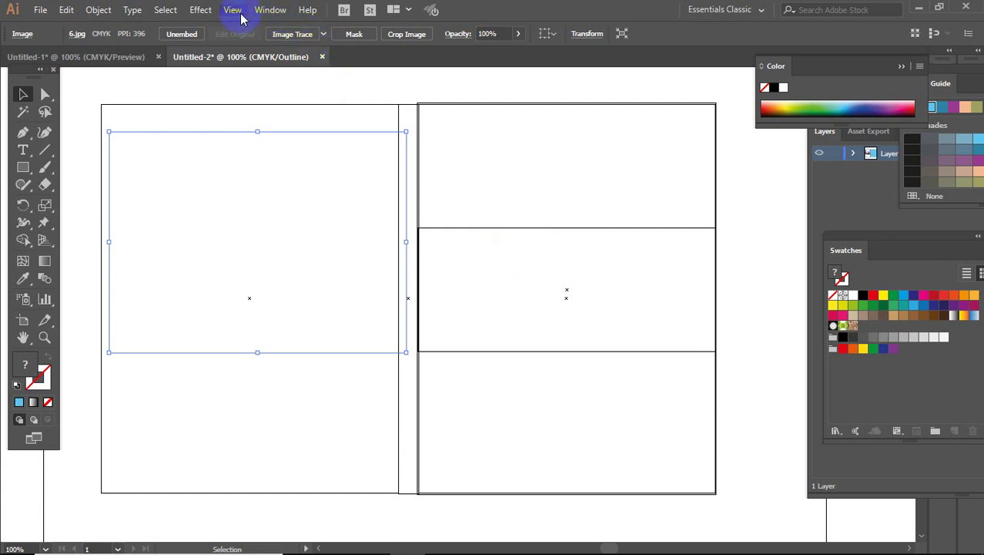
- Set the stroke colour to black and return to full-colour Preview
click(537, 232)
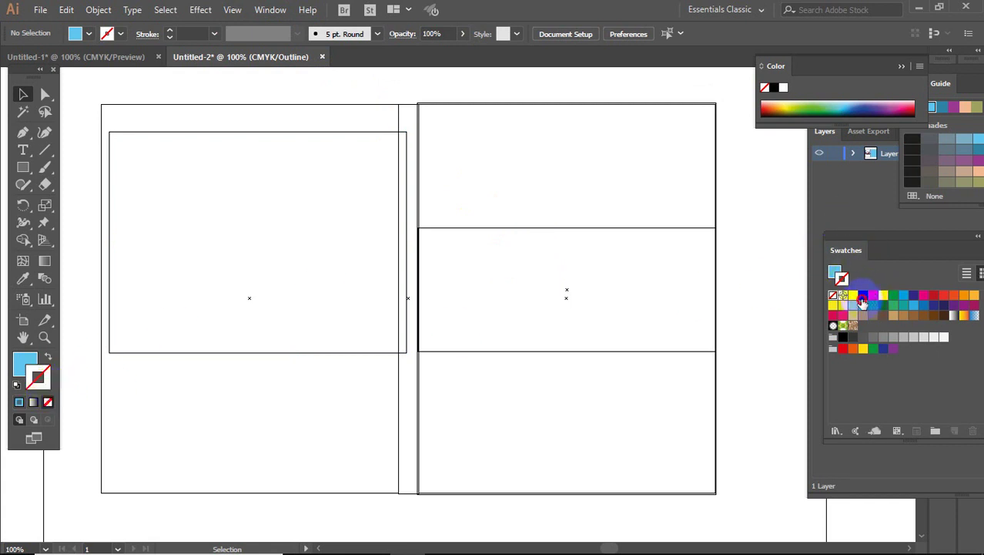
click(862, 297)
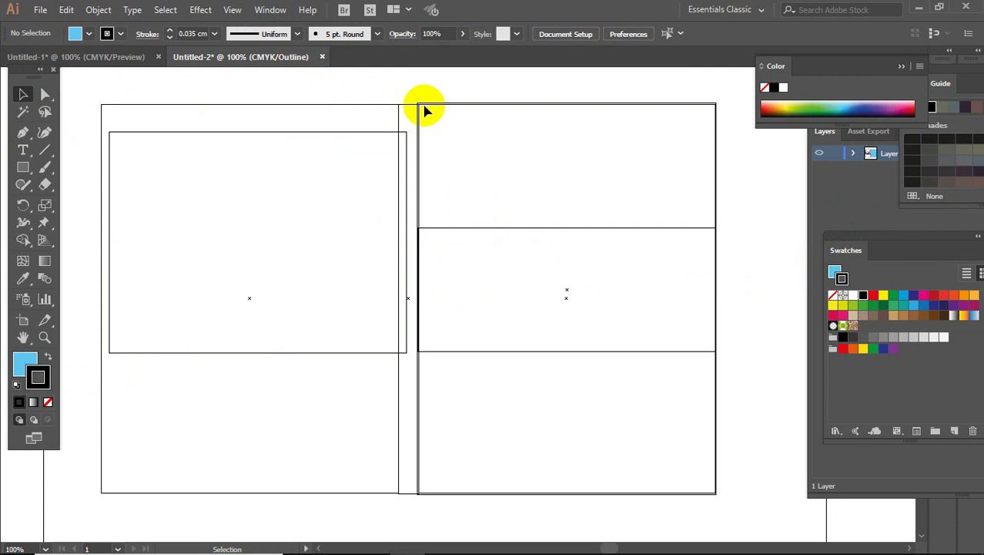
click(232, 10)
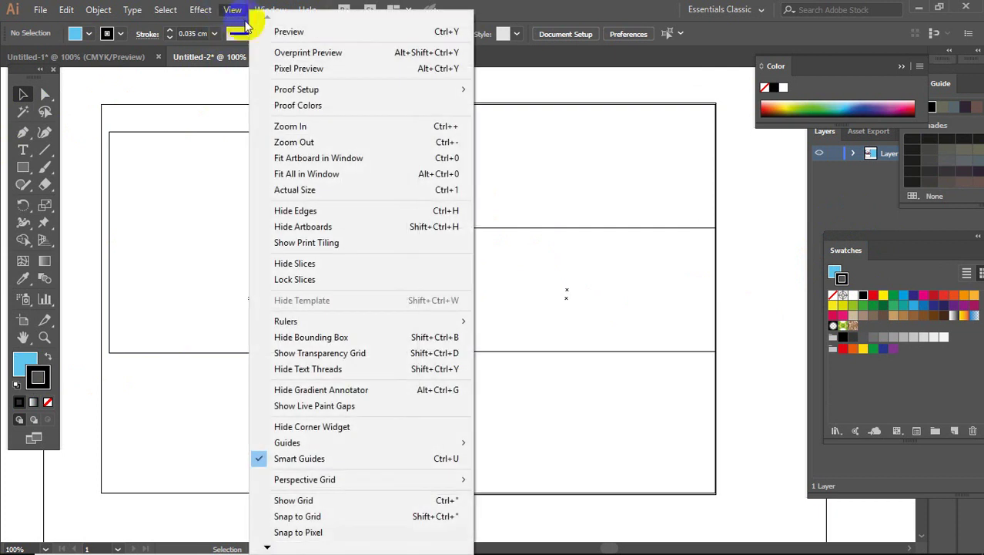
click(283, 32)
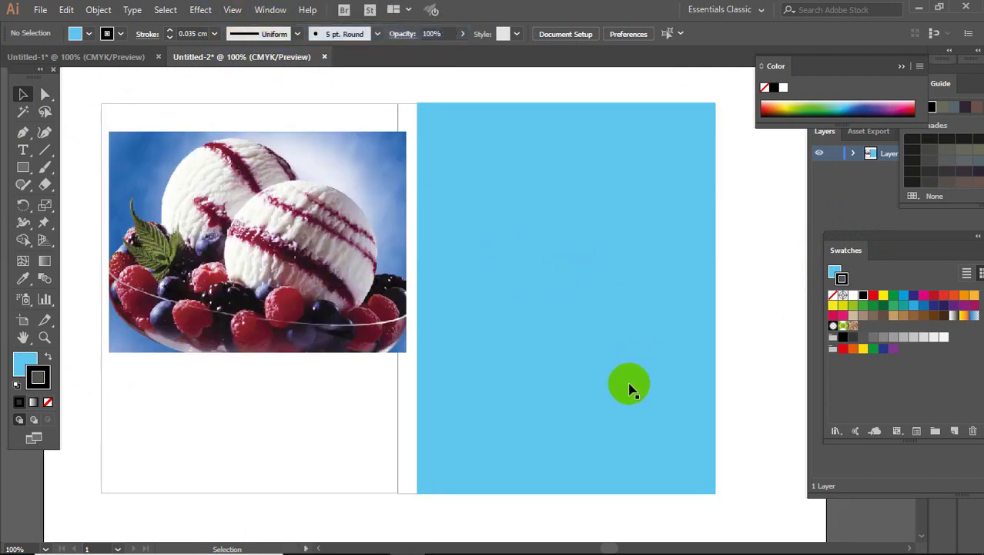
- Drag the ice-cream photo onto the blue right page and select it with the middle band rectangle
click(637, 340)
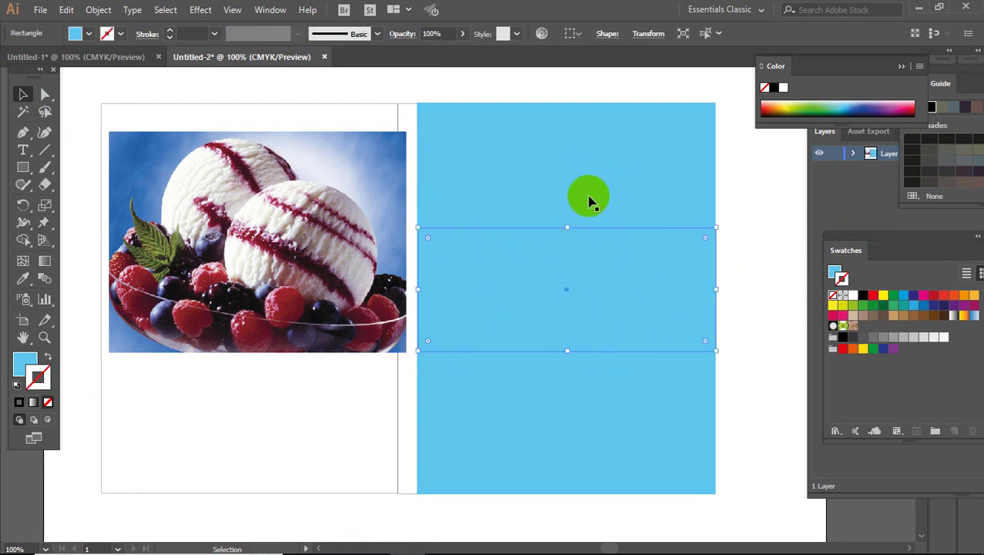
click(589, 202)
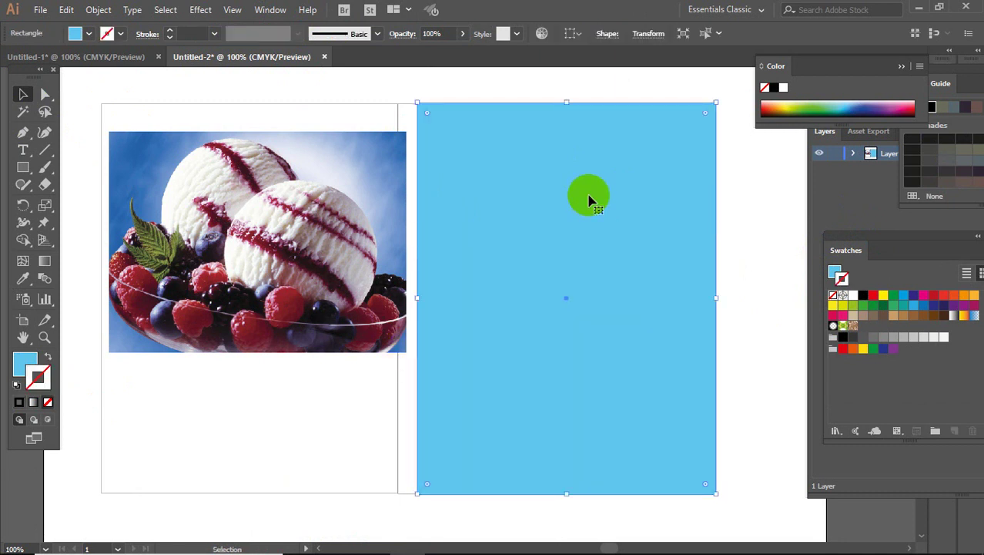
key(ctrl)
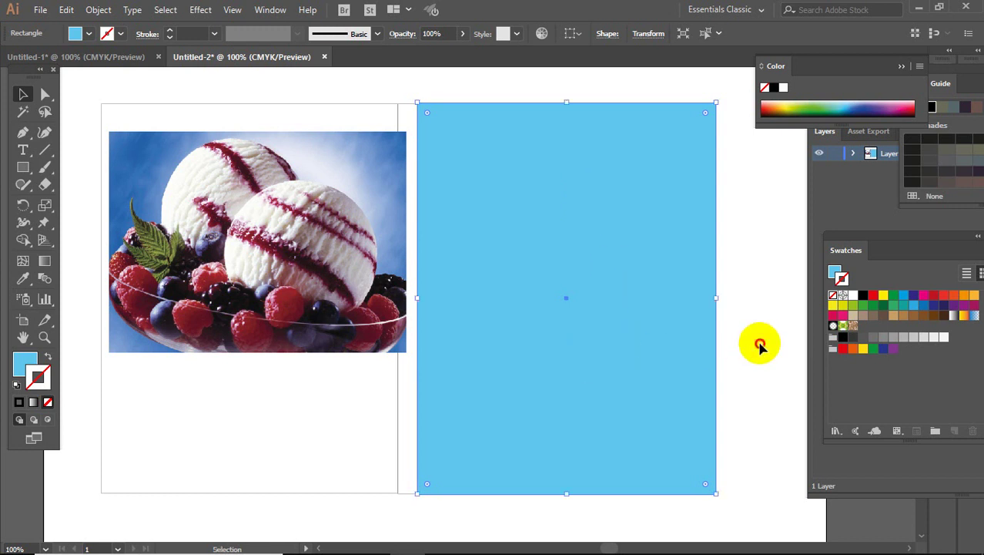
click(565, 333)
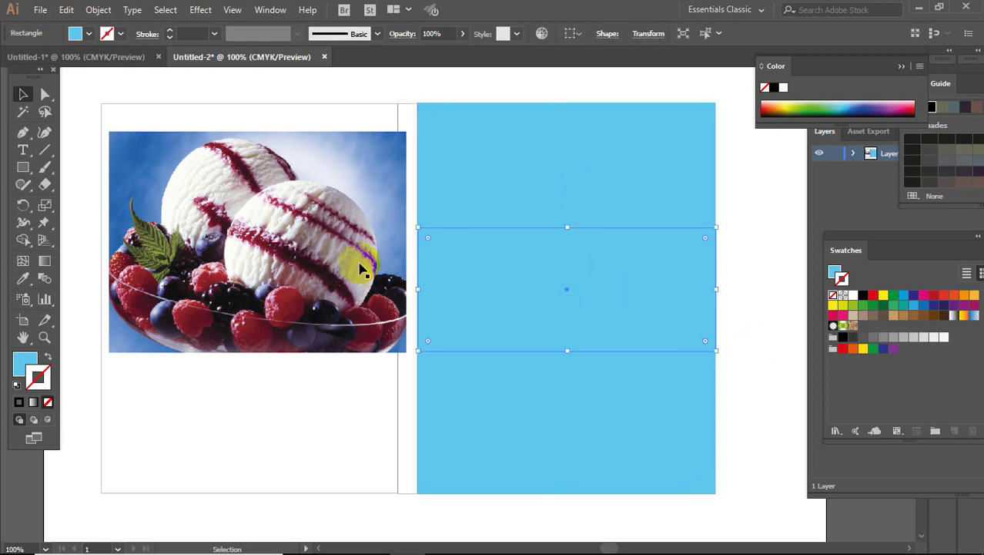
drag(298, 257, 574, 305)
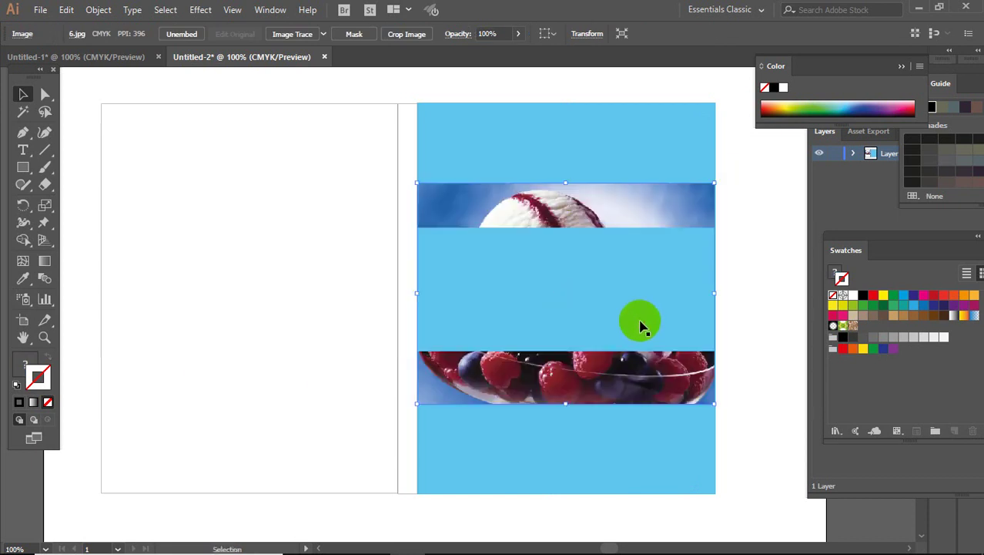
click(626, 316)
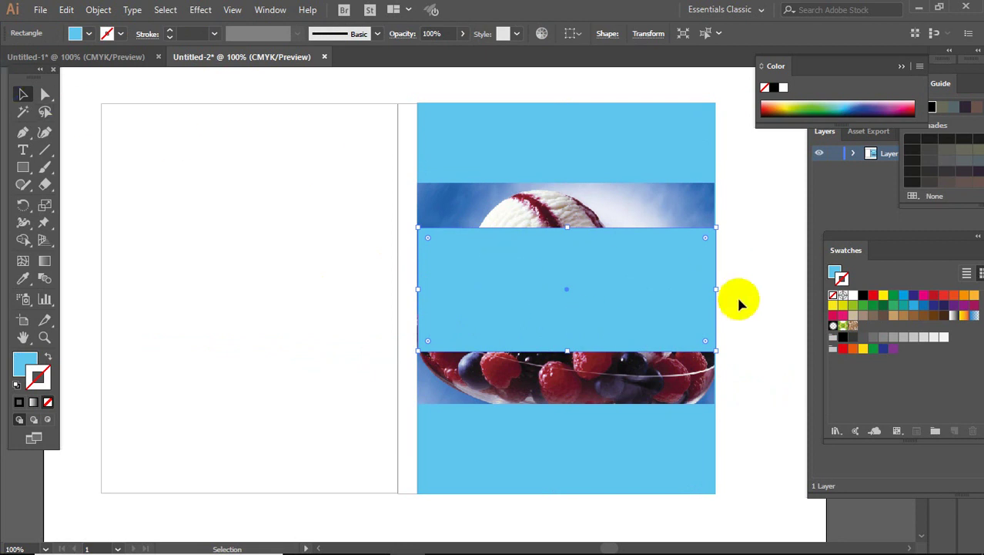
click(554, 281)
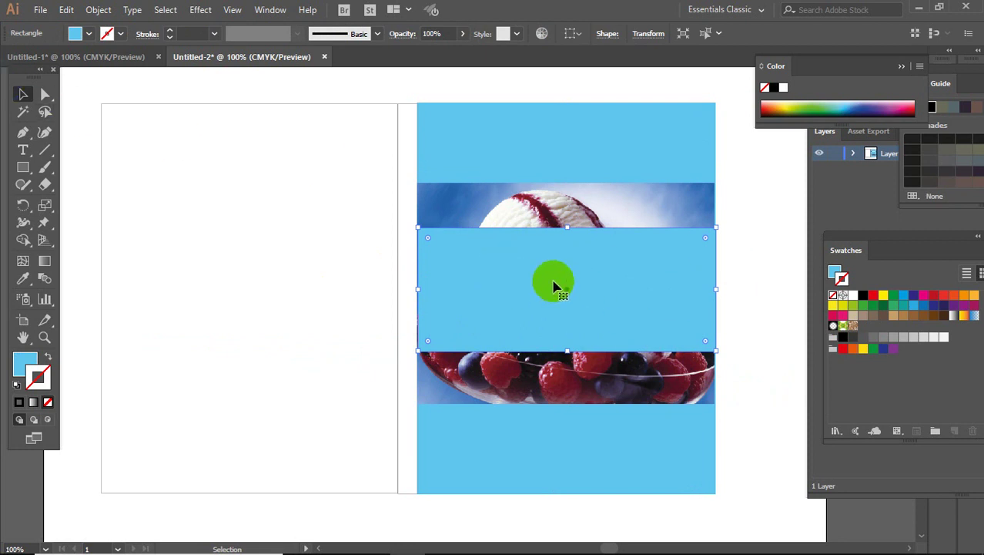
shift+click(602, 204)
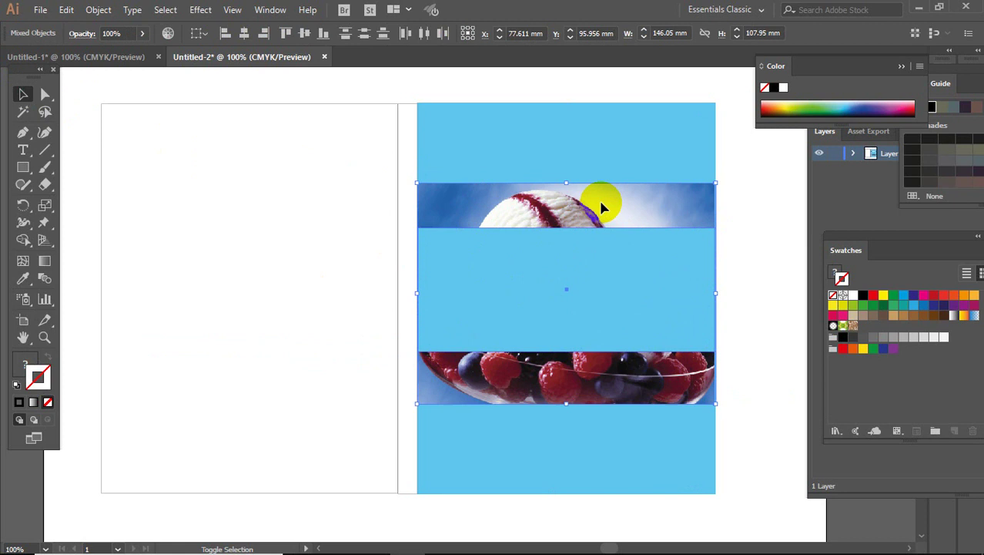
- Make a clipping mask that crops the photo to the middle band rectangle, then deselect
click(100, 11)
mouse_move(170, 497)
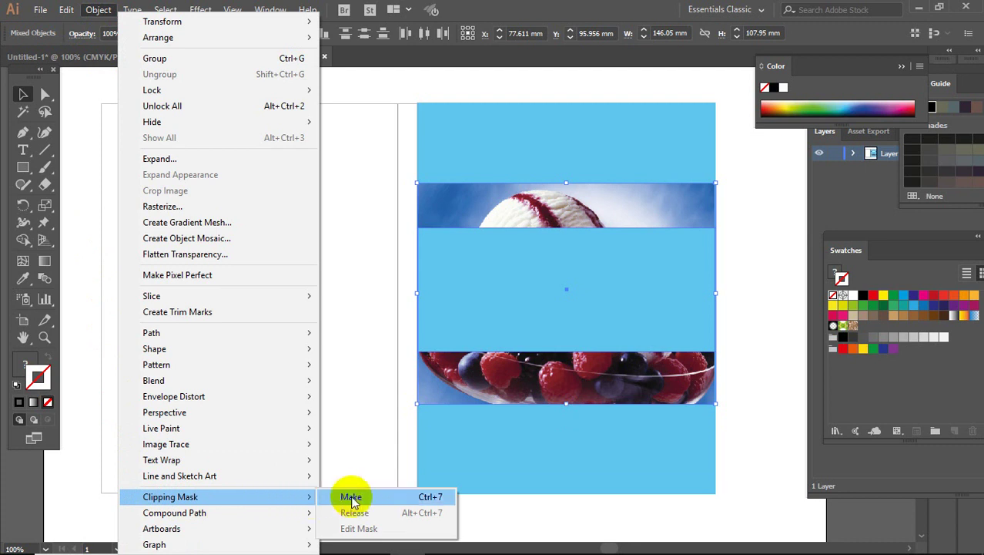
click(352, 497)
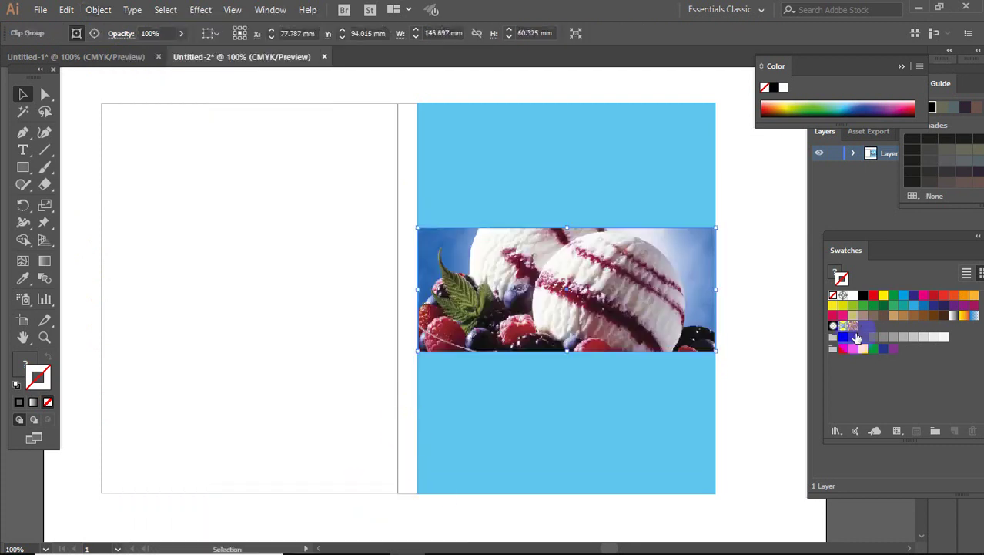
click(805, 325)
click(754, 319)
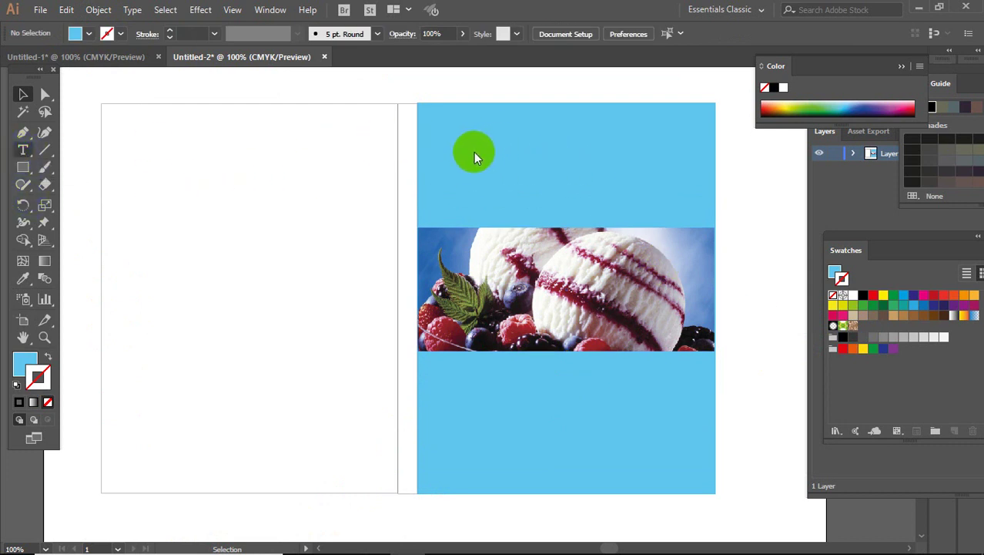
key(t)
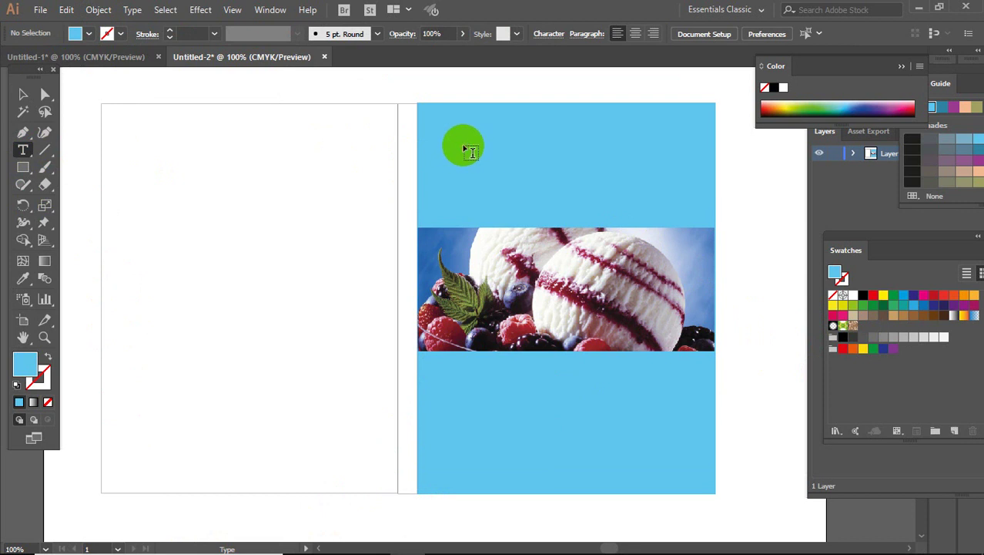
- Start a text line for 'CAM' near the top of the blue right page
click(465, 147)
text(CAM)
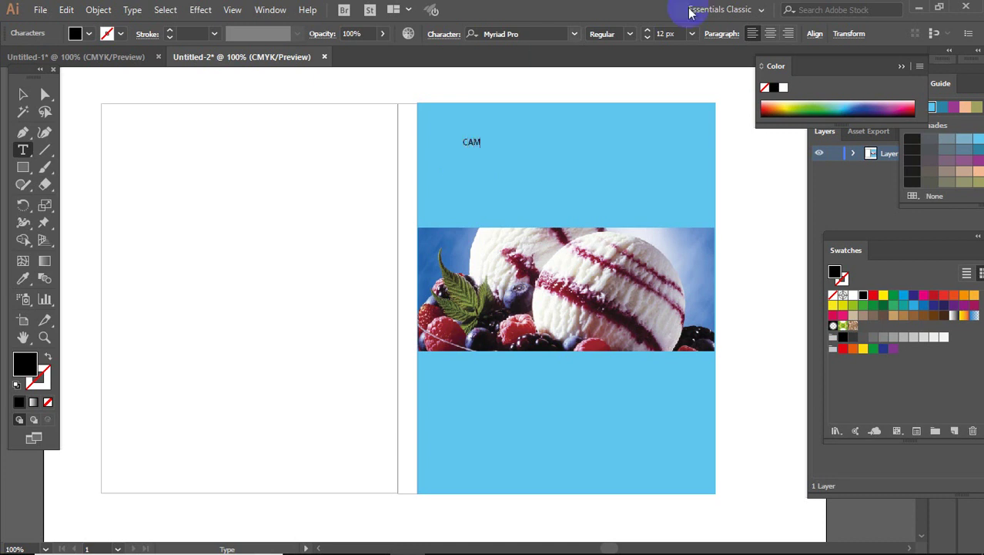
- Launch UniKey from the desktop and set its Vietnamese encoding to TCVN3 (ABC)
click(921, 8)
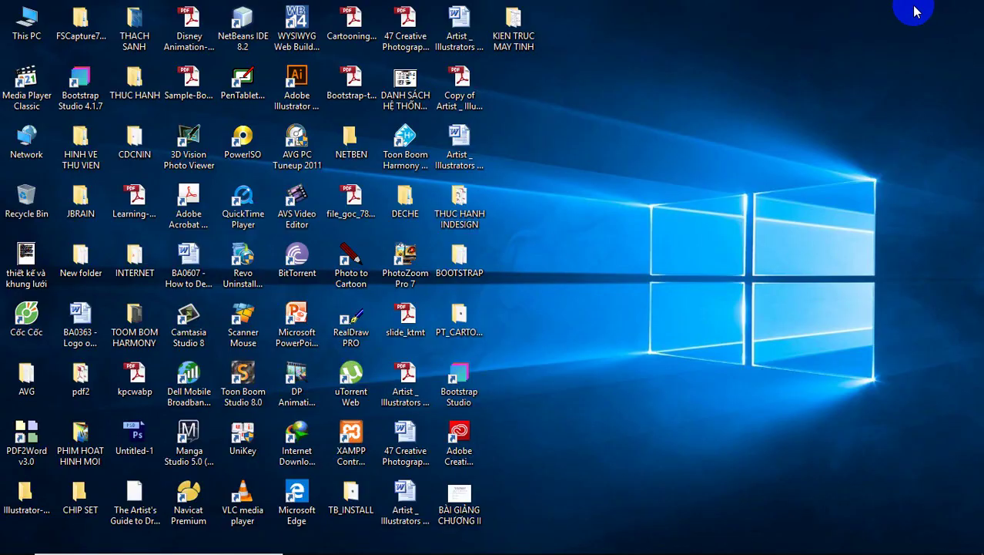
double_click(245, 437)
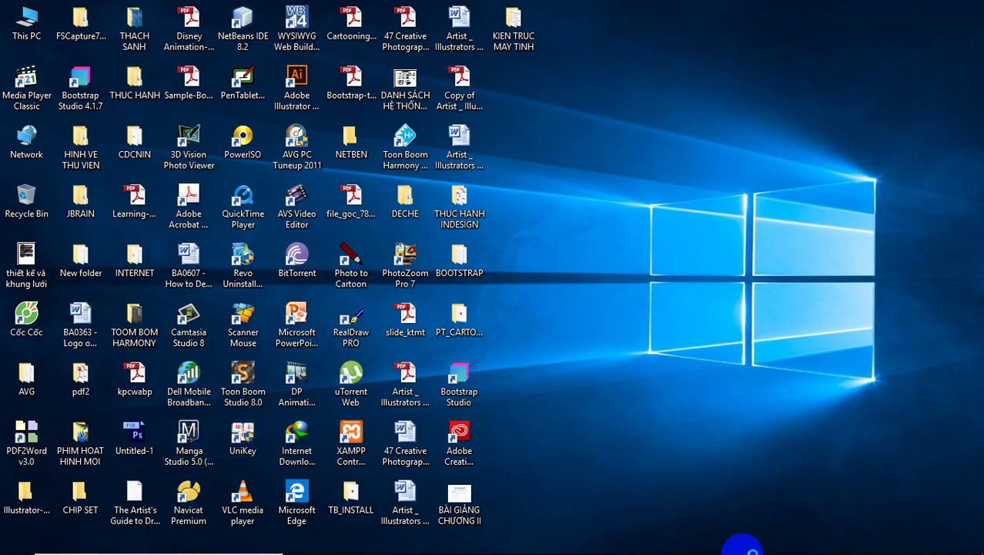
right_click(831, 542)
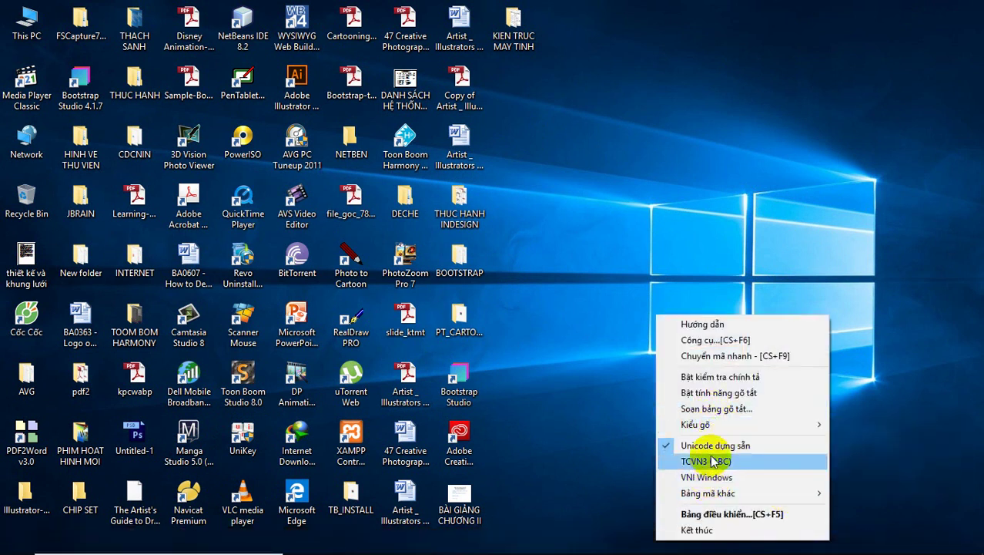
click(410, 543)
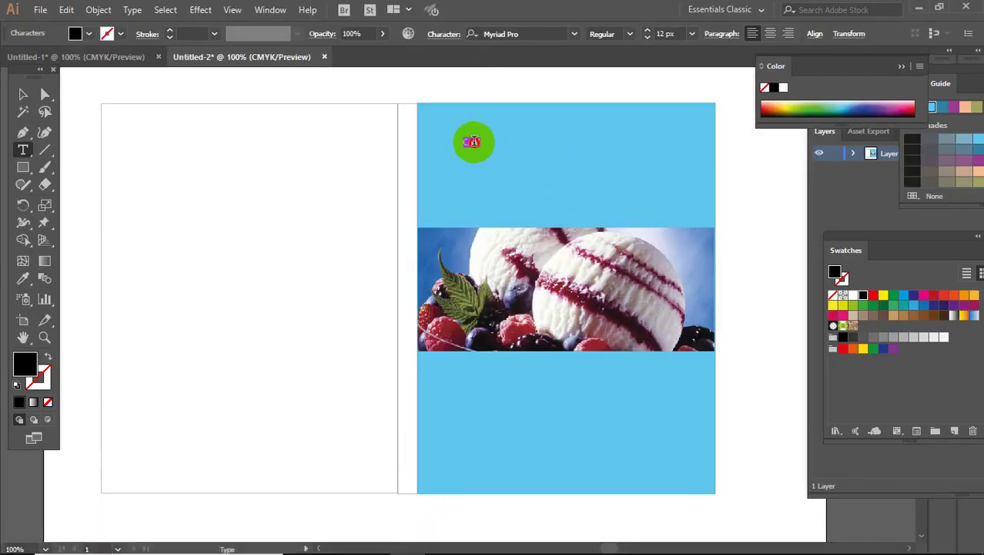
- Set the selected title text to the UTM Omni font so it reads CẨM NANG LÀM KEM
click(575, 35)
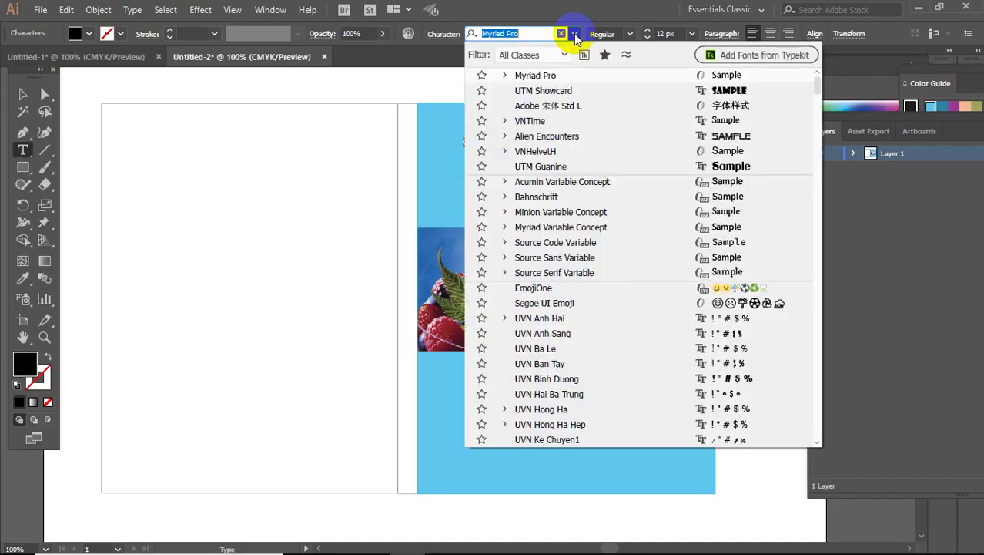
scroll(665, 342, down, 4)
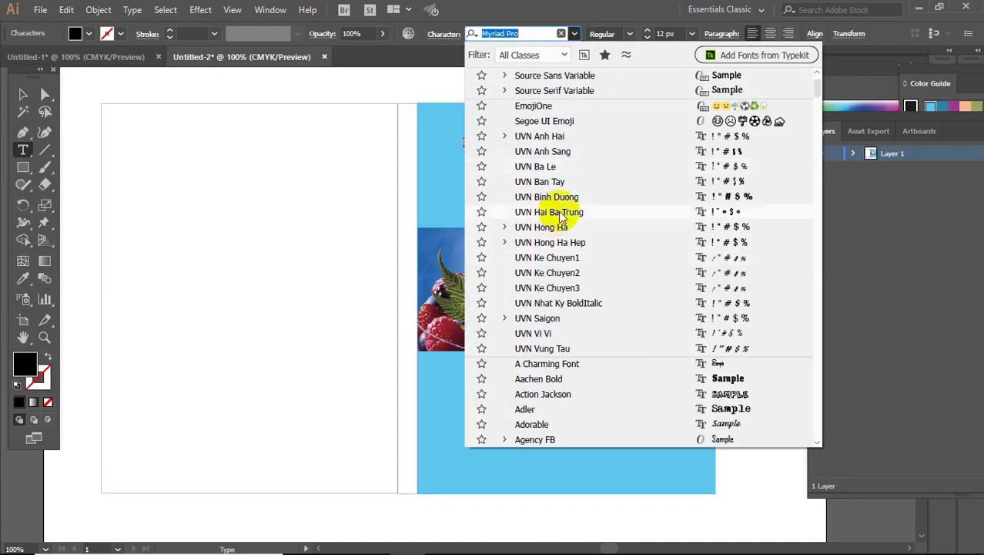
scroll(559, 324, up, 2)
scroll(553, 323, down, 4)
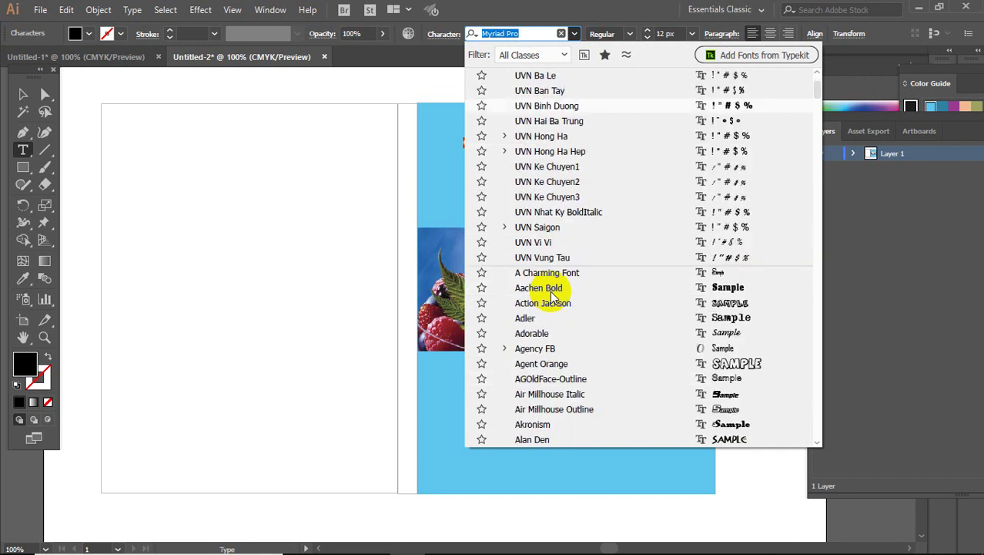
scroll(551, 295, down, 6)
scroll(550, 289, down, 7)
scroll(550, 287, down, 4)
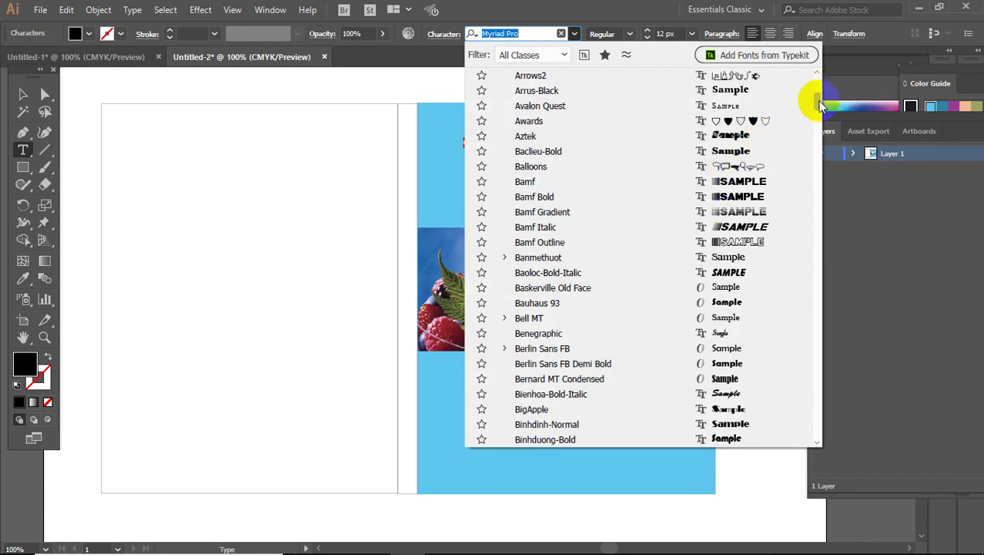
mouse_move(820, 105)
mouse_down()
mouse_move(808, 408)
mouse_move(807, 245)
mouse_up()
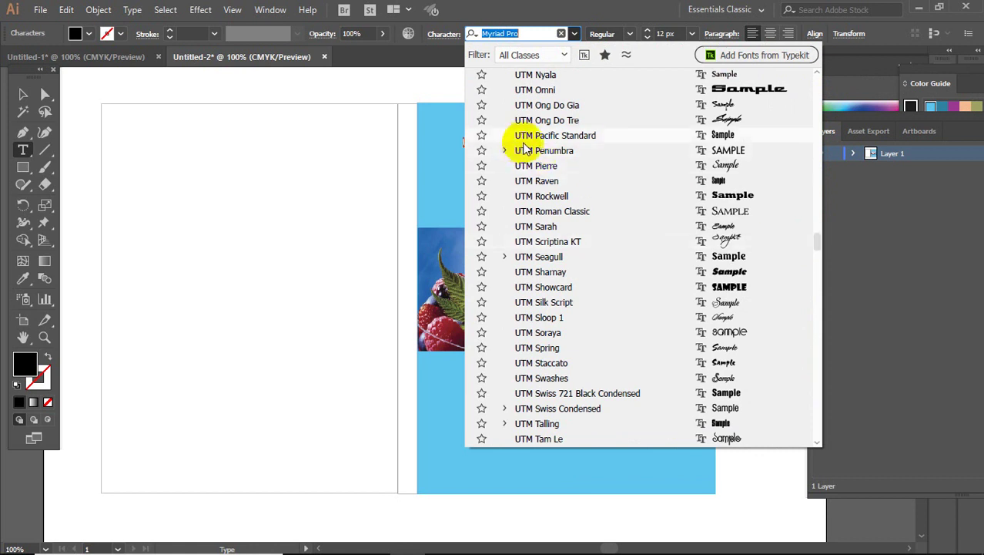
click(524, 90)
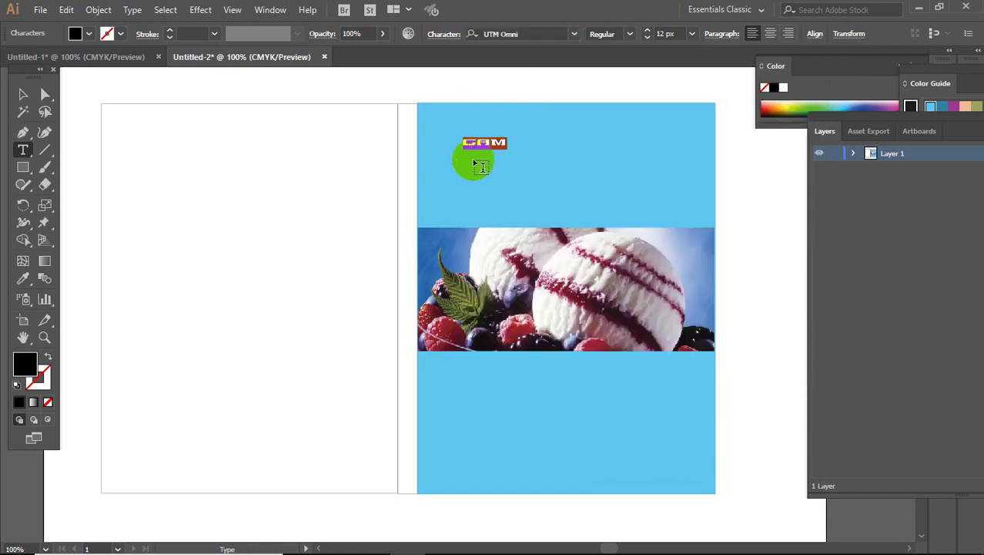
click(513, 190)
text(NANG LÀM KEM)
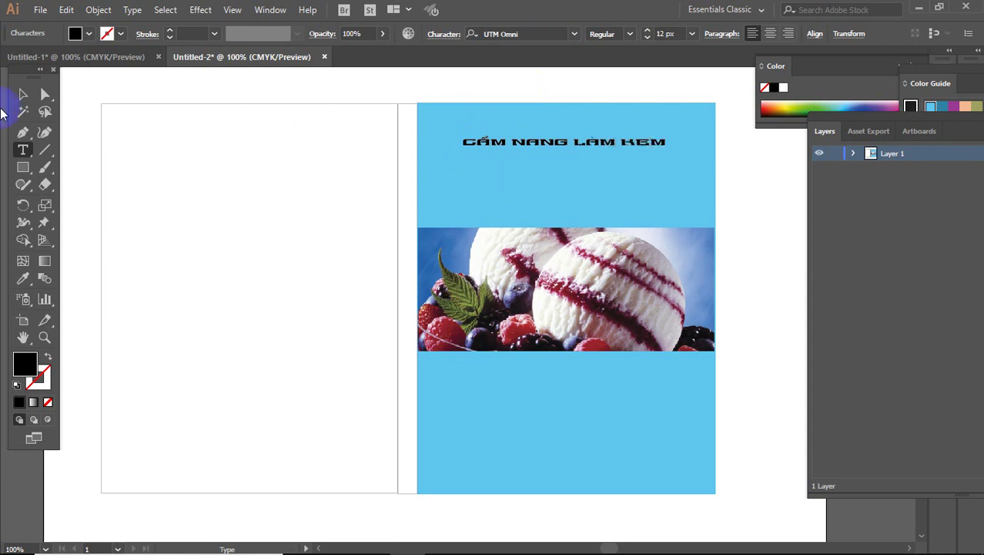
- Scale the title to 31.09 px and move it to the blue page's top centre
click(21, 95)
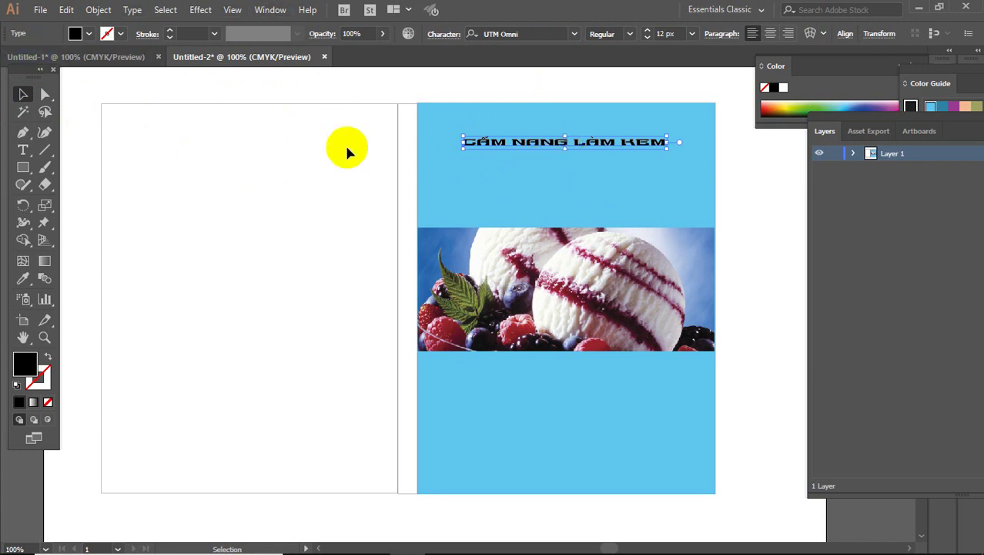
mouse_move(583, 181)
mouse_down()
mouse_move(568, 151)
mouse_move(563, 170)
mouse_up()
drag(463, 169, 553, 156)
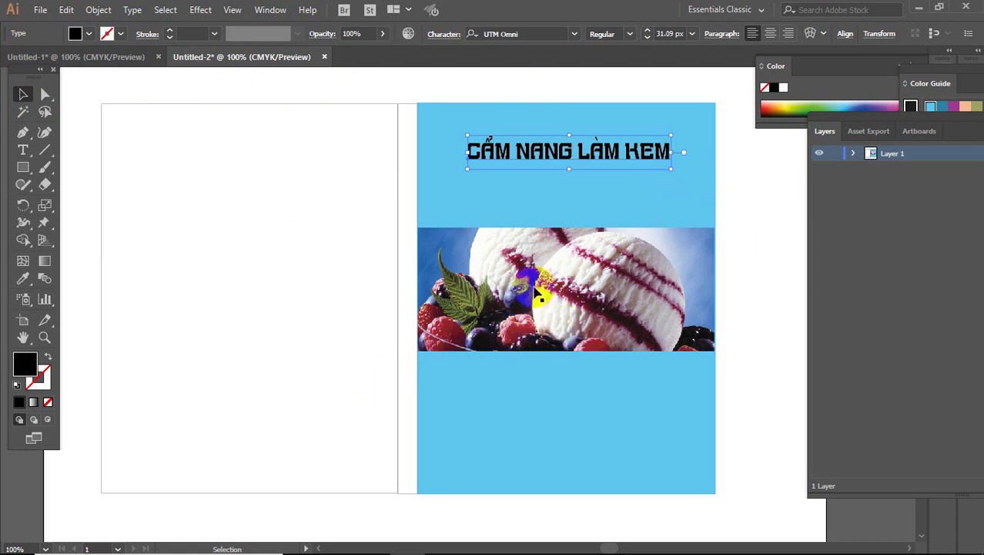
click(766, 194)
- Zoom in on the title and sample the berries' red with the Eyedropper
key(ctrl+plus)
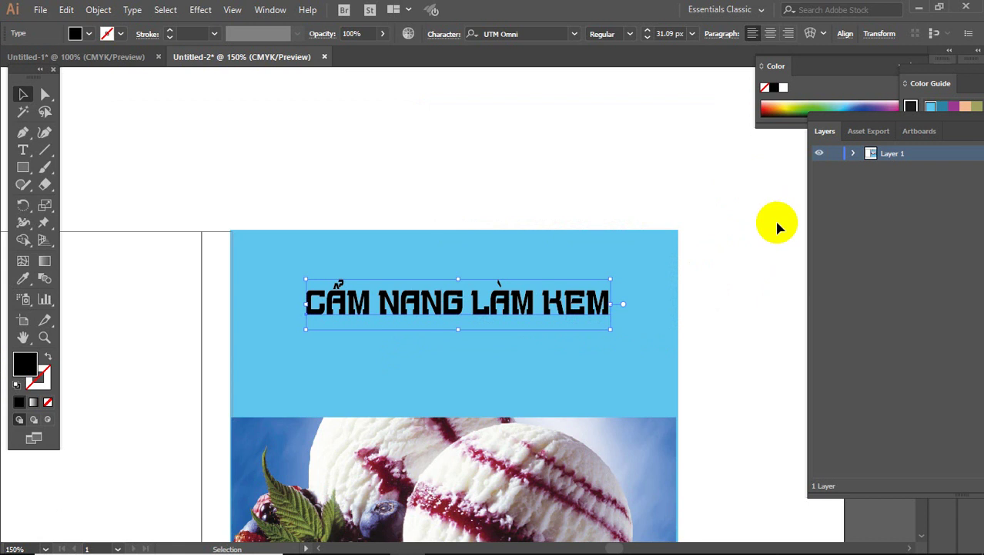
drag(711, 285, 768, 121)
key(ctrl+z)
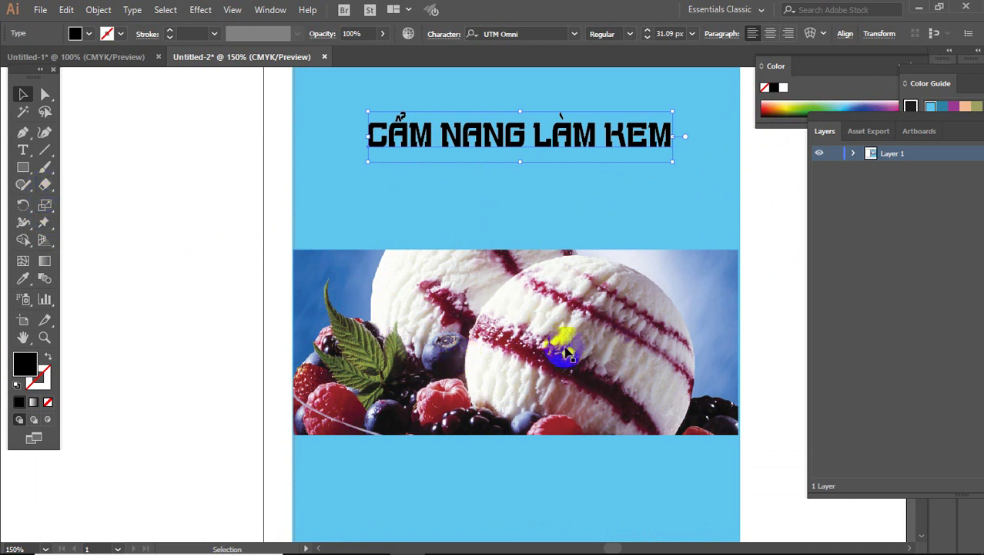
click(23, 278)
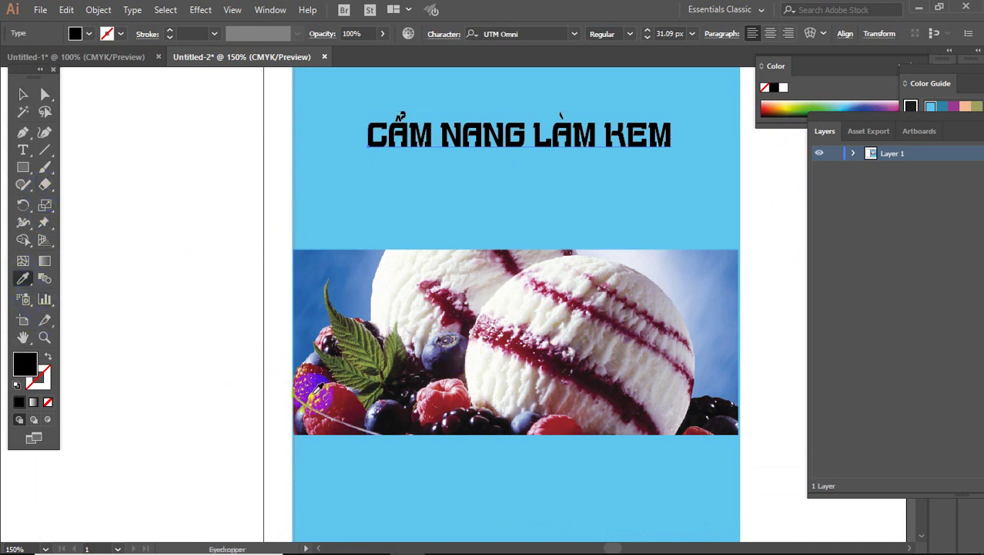
click(335, 391)
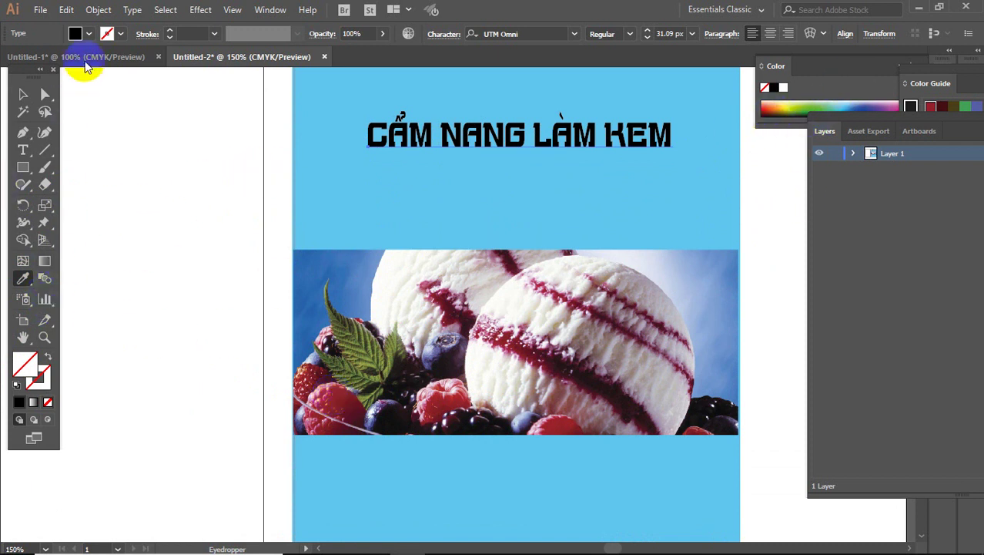
- Open General Preferences and tick Use Precise Cursors
click(66, 10)
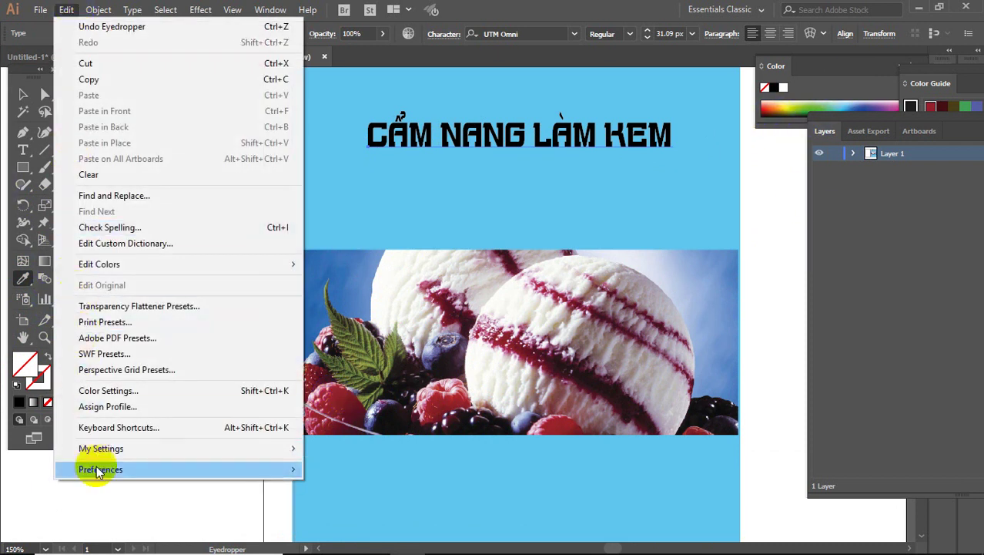
mouse_move(100, 469)
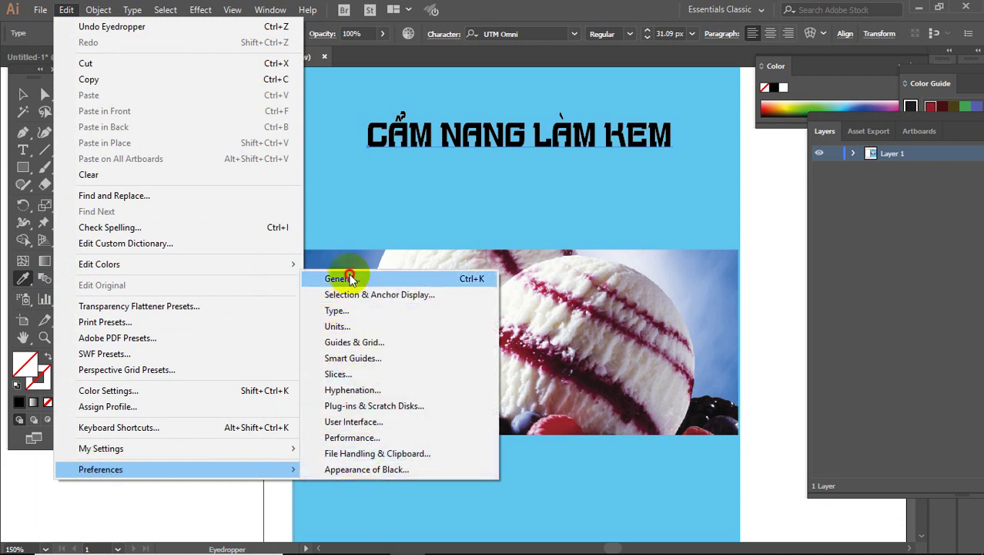
click(343, 278)
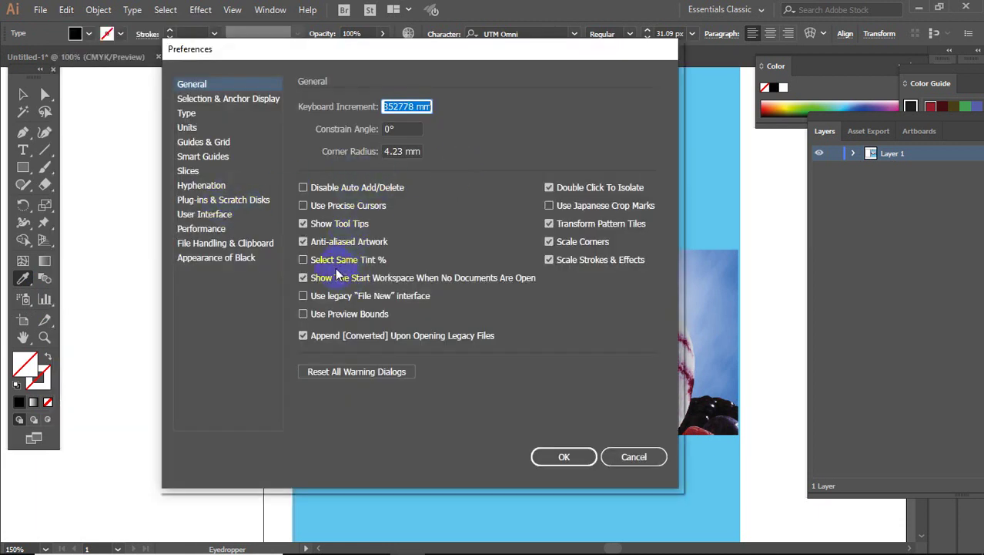
click(304, 205)
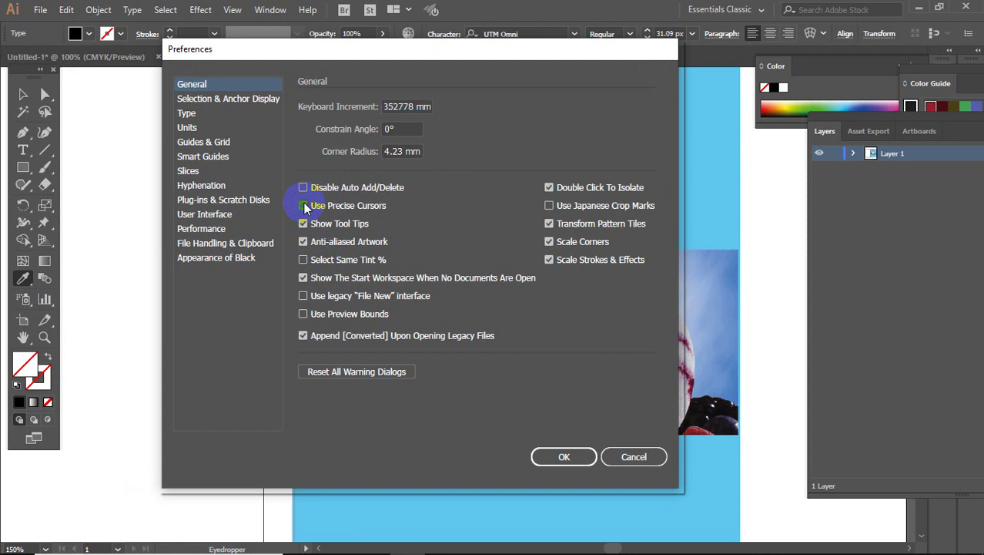
- Browse the Type, Units, Slices, User Interface and Performance preferences, then cancel the dialog
click(194, 114)
click(194, 101)
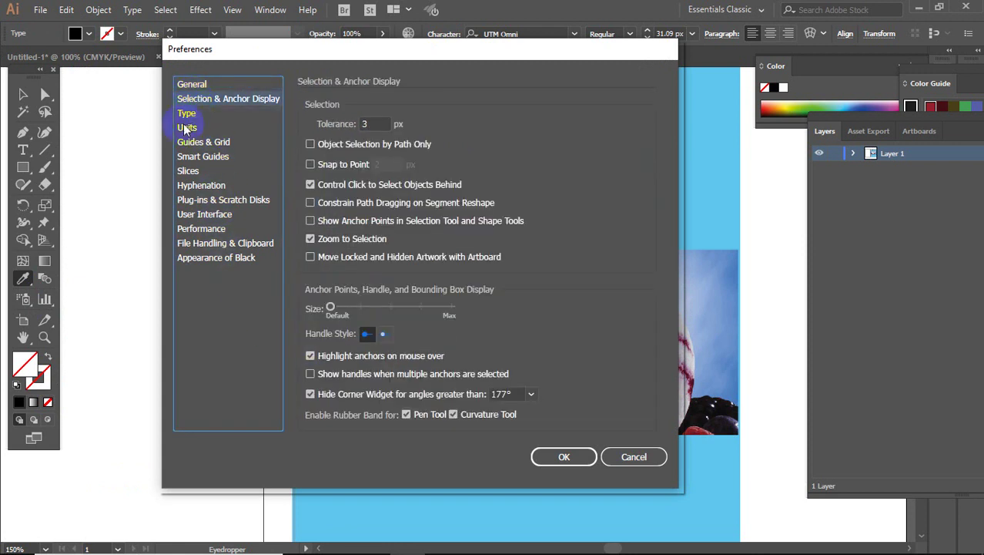
click(187, 128)
click(190, 171)
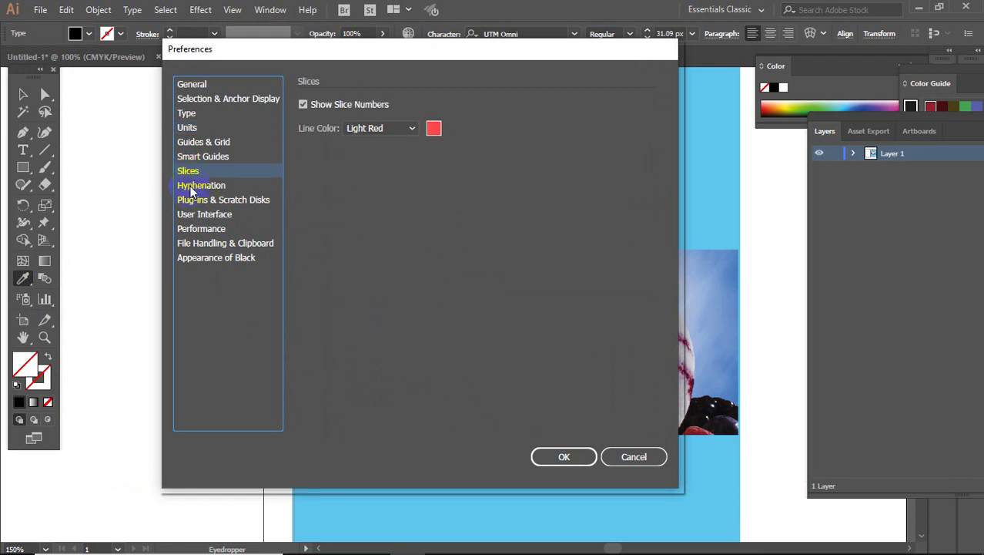
click(193, 215)
click(202, 229)
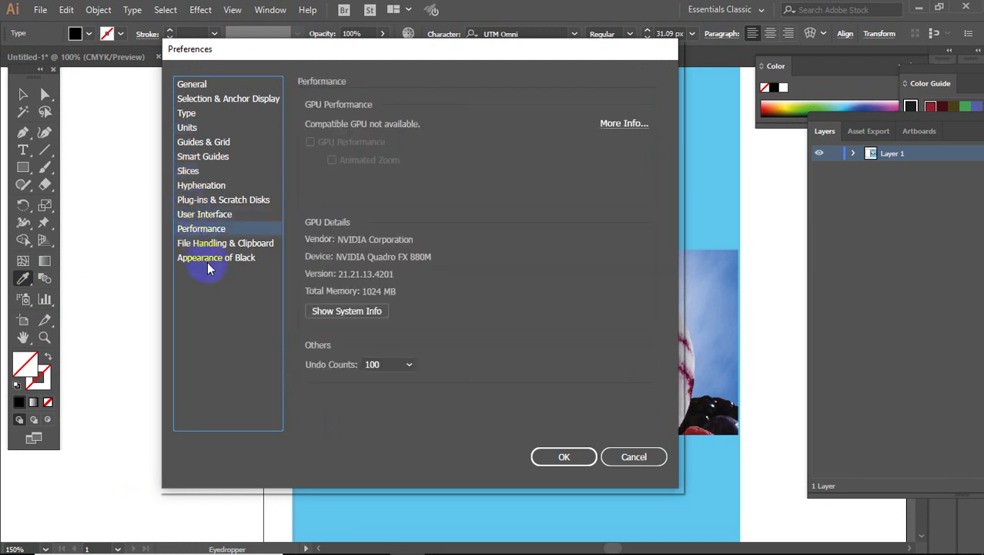
click(633, 456)
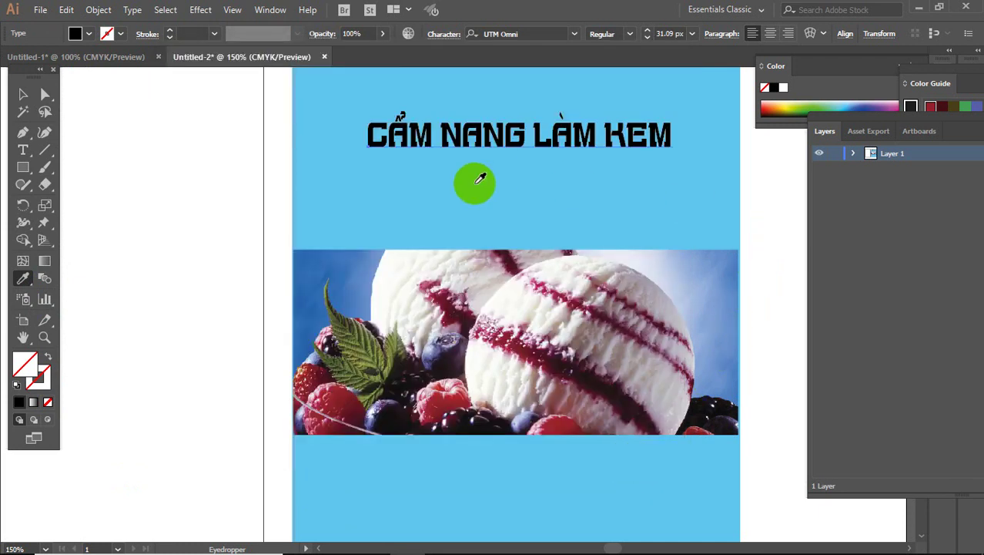
- Colour the title dark red from the Color panel spectrum
drag(870, 120, 899, 154)
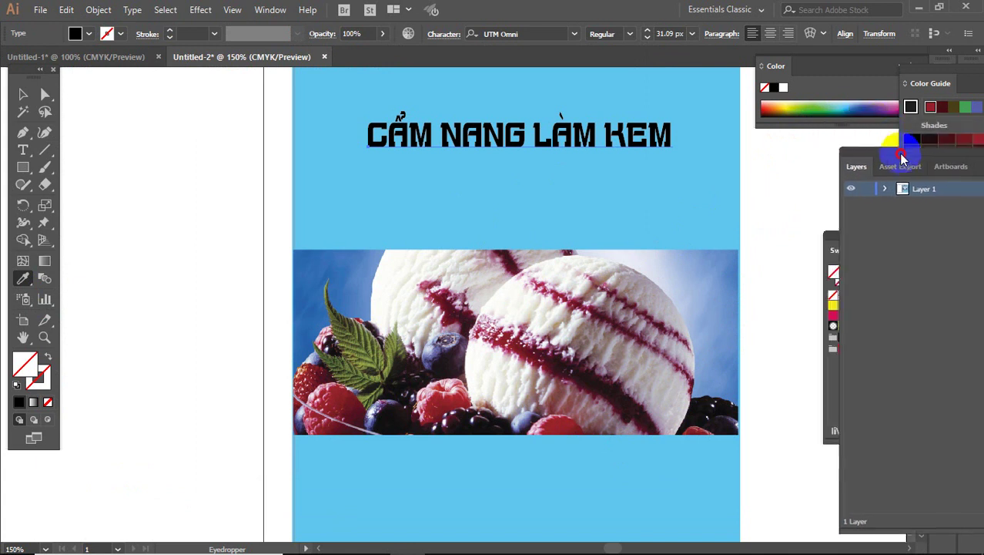
click(891, 110)
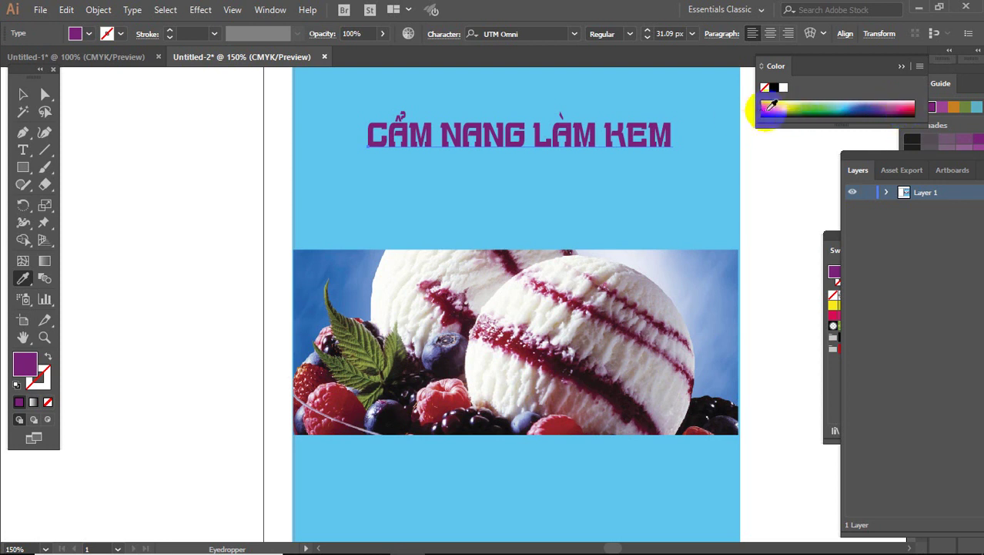
click(767, 109)
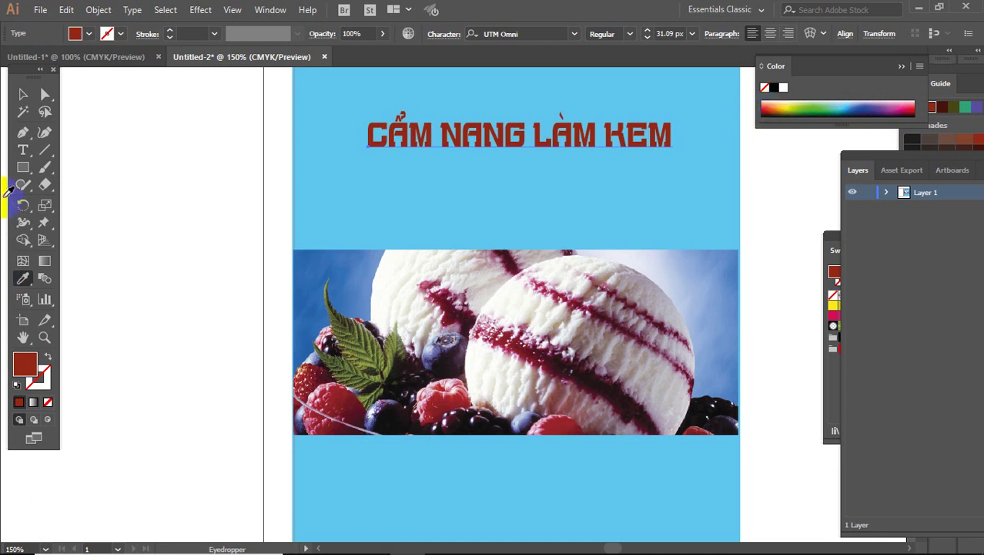
- Stretch the title taller to 47.08 px, nudge it right, and select it with the blue background
click(23, 94)
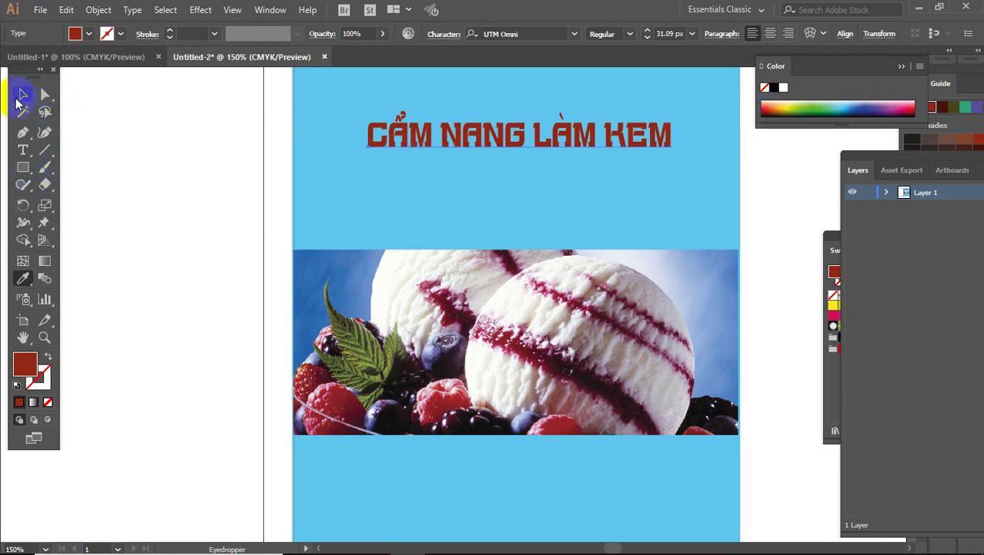
drag(505, 140, 520, 187)
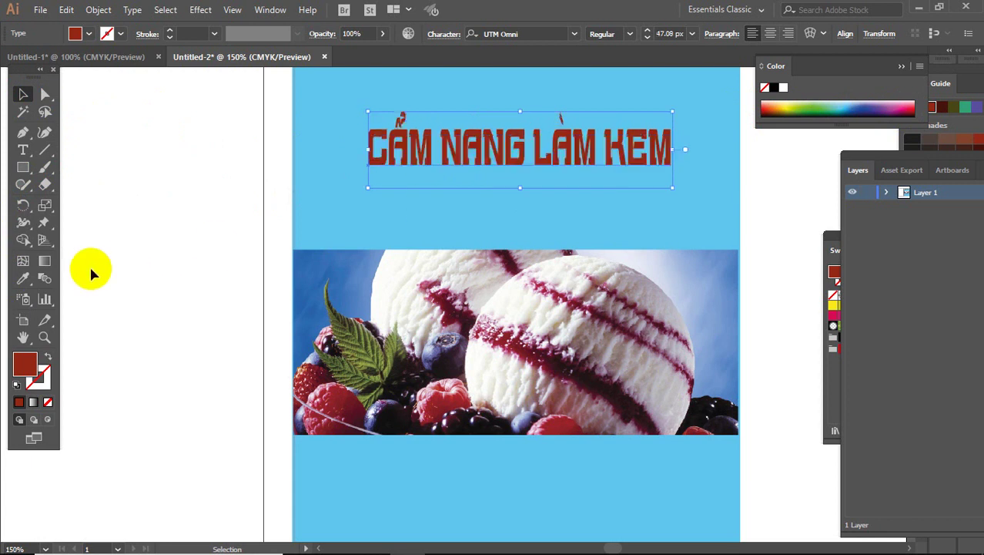
click(758, 201)
drag(759, 202, 699, 255)
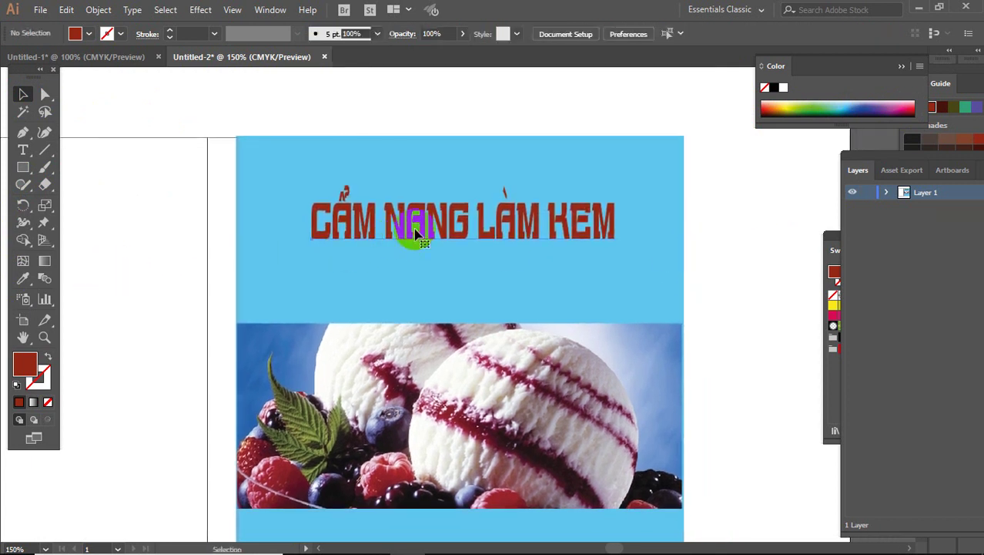
click(416, 235)
key(Right)
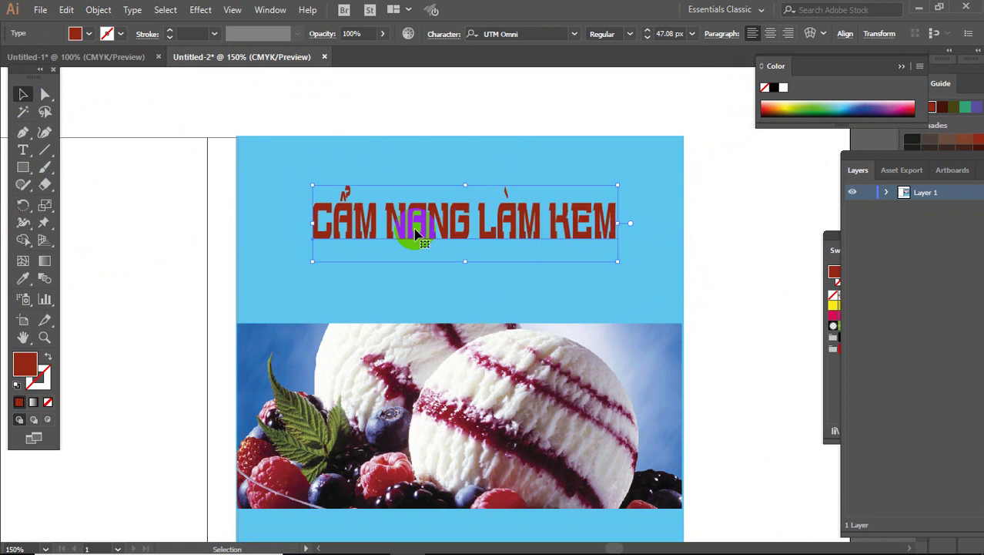
click(402, 79)
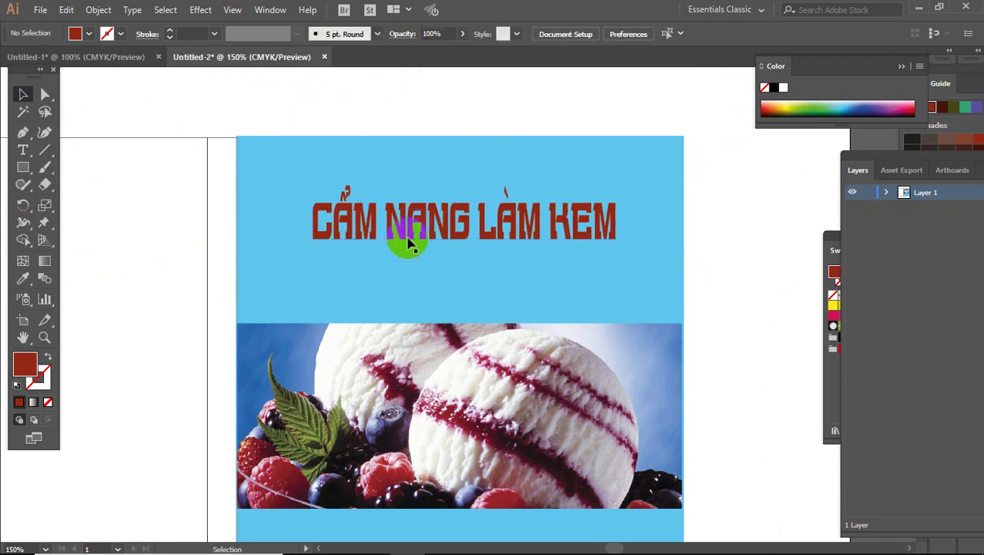
click(416, 235)
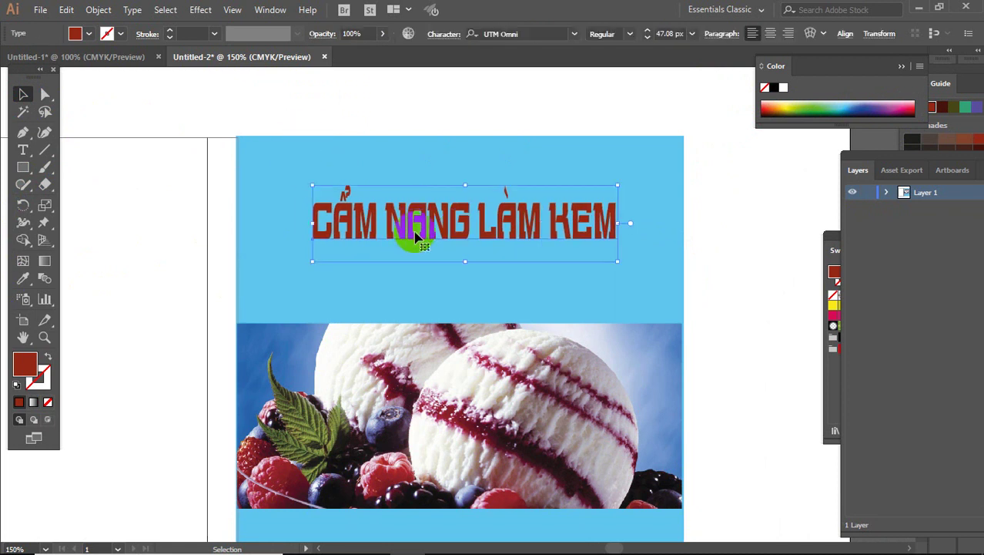
shift+click(480, 148)
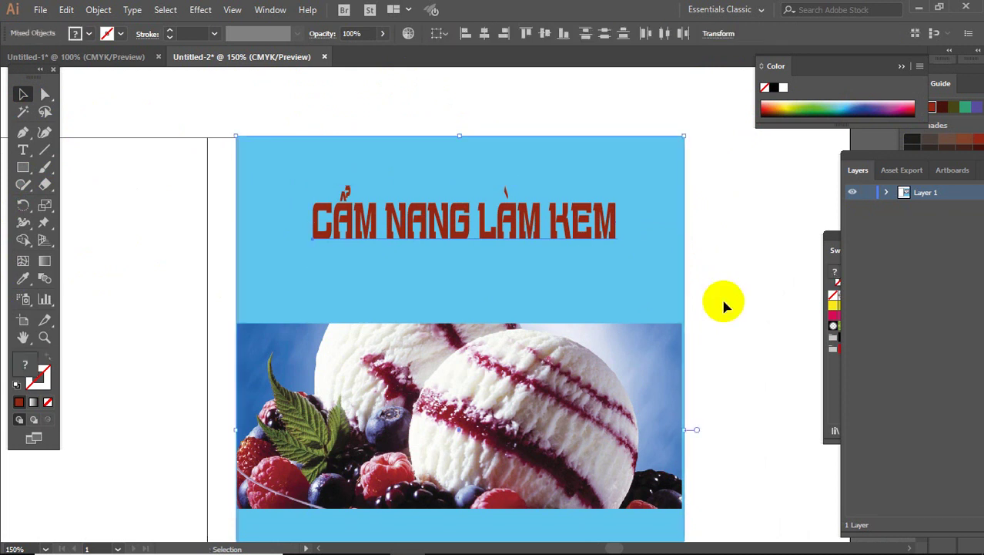
- Add the text line NHÀ XUẤT BẢN NGHỆ THUẬT near the bottom of the blue page
scroll(723, 301, down, 1)
scroll(723, 301, down, 1)
scroll(723, 301, up, 1)
scroll(723, 301, down, 1)
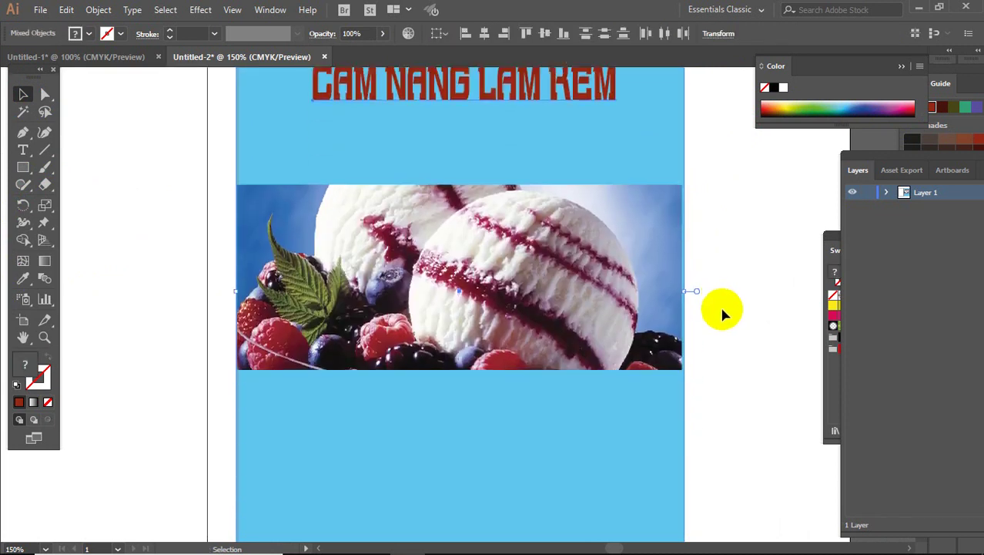
scroll(723, 301, down, 1)
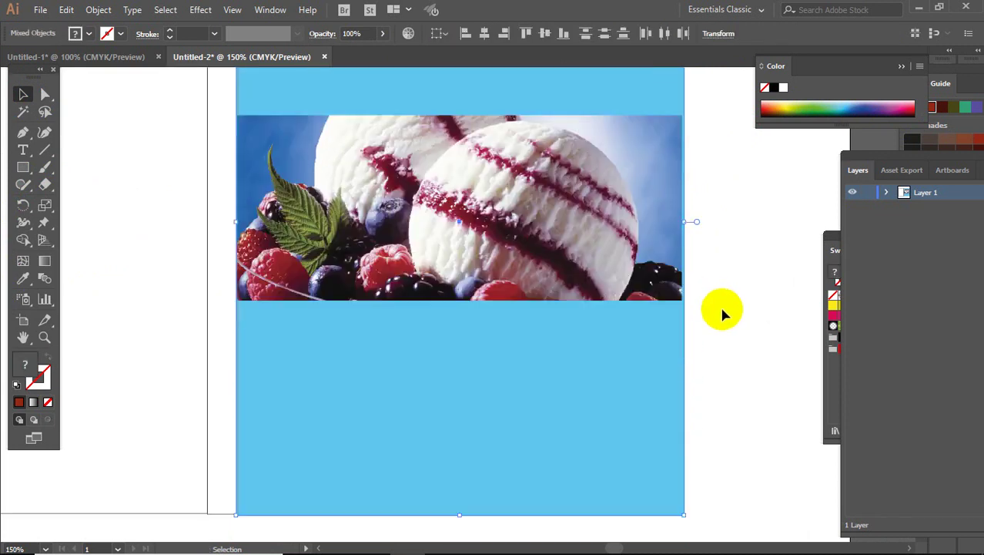
click(23, 152)
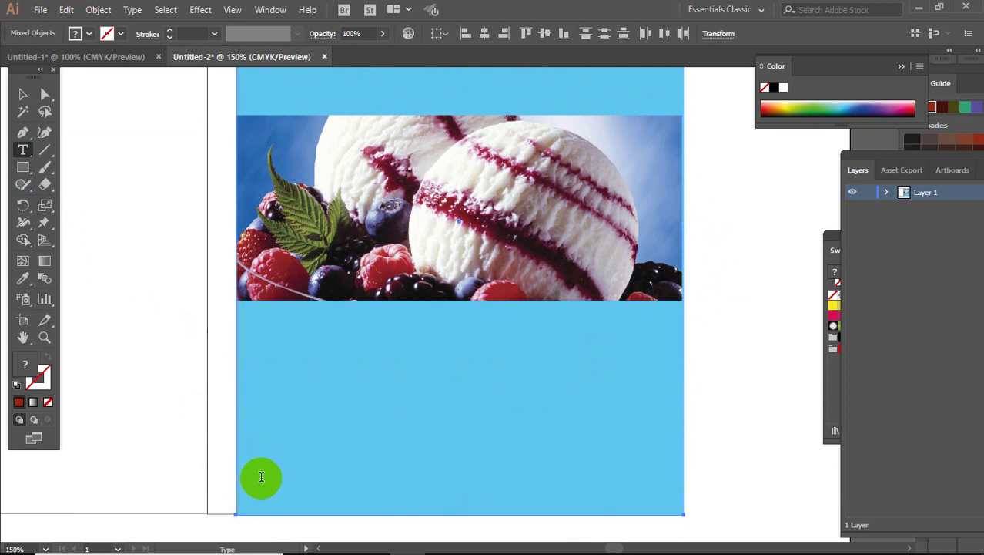
click(262, 463)
key(BackSpace)
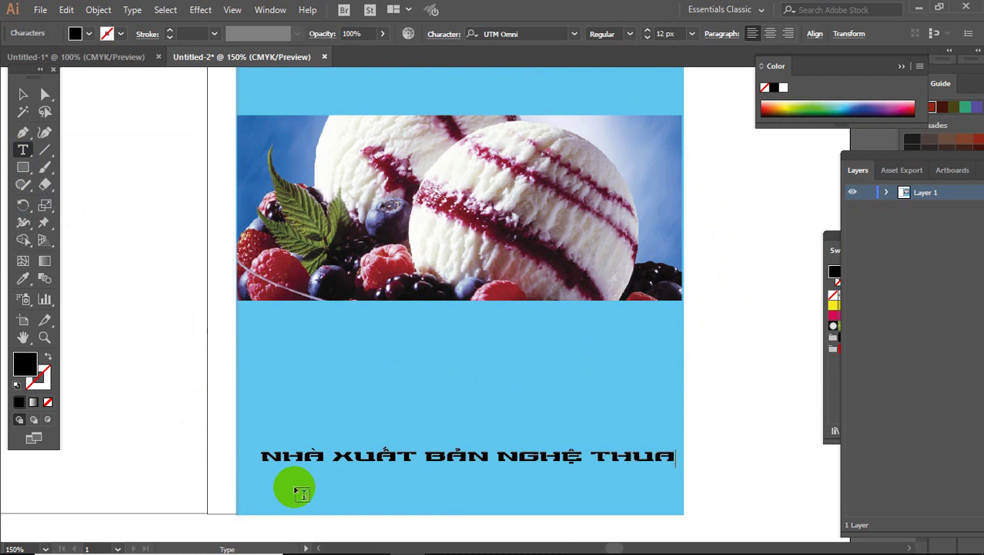
- Condense the publisher line horizontally, then reselect it
click(23, 94)
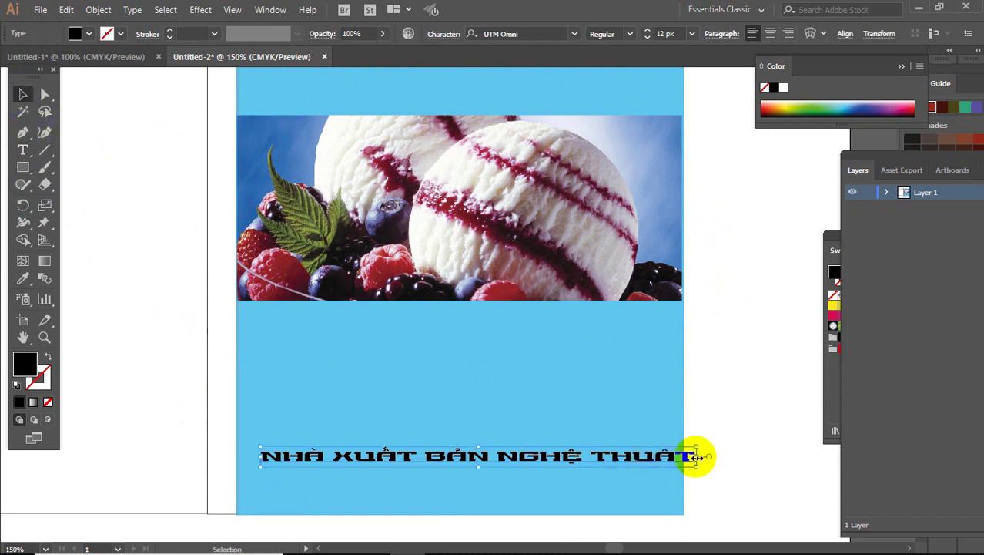
drag(695, 457, 493, 480)
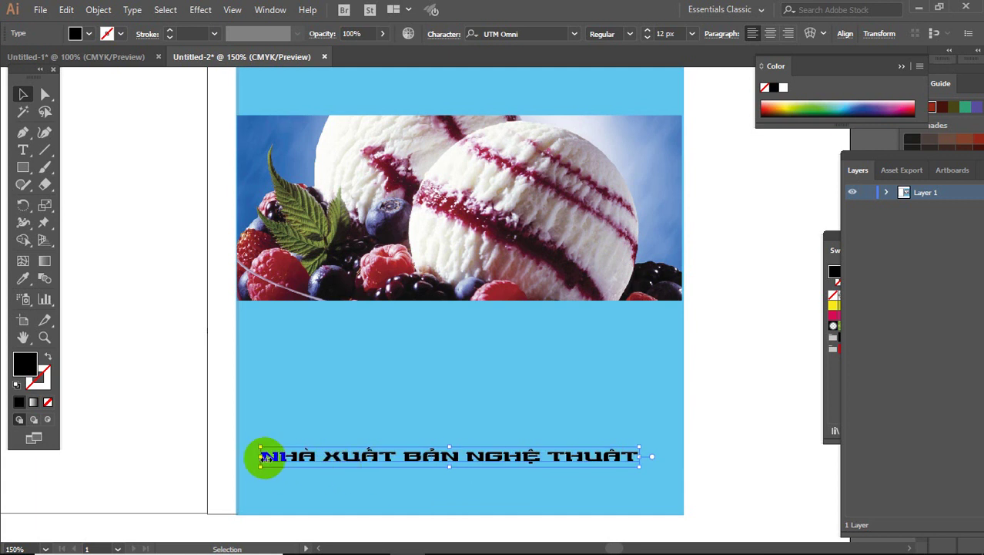
click(219, 423)
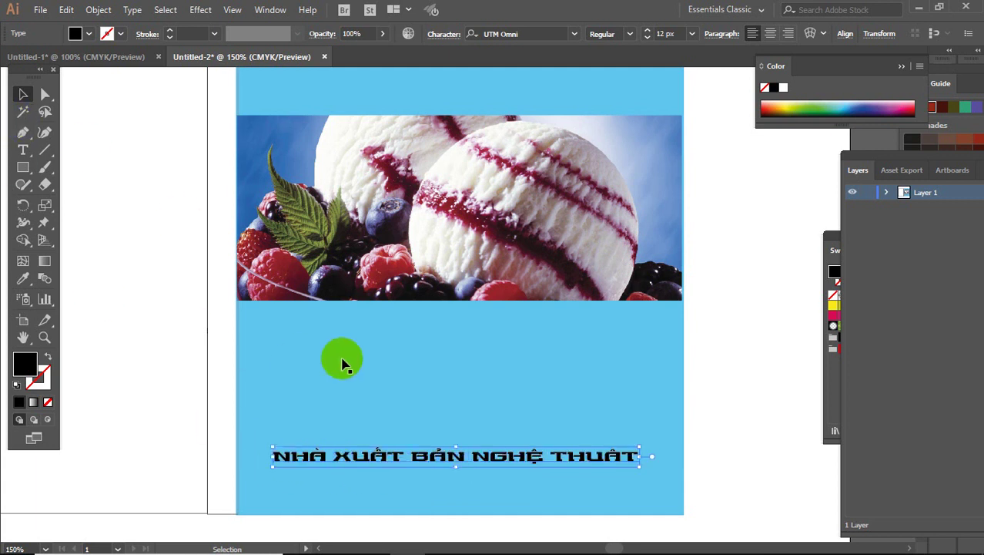
mouse_move(477, 423)
mouse_down()
mouse_move(476, 441)
mouse_move(463, 305)
mouse_up()
click(447, 344)
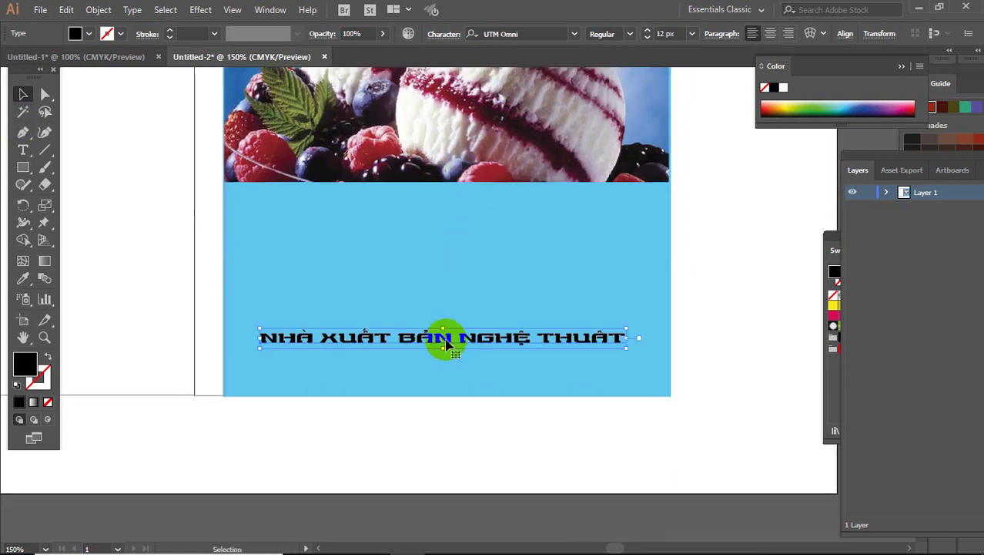
- Duplicate the publisher line below it and retype the copy as HÀ NỘI 2019
drag(447, 344, 448, 373)
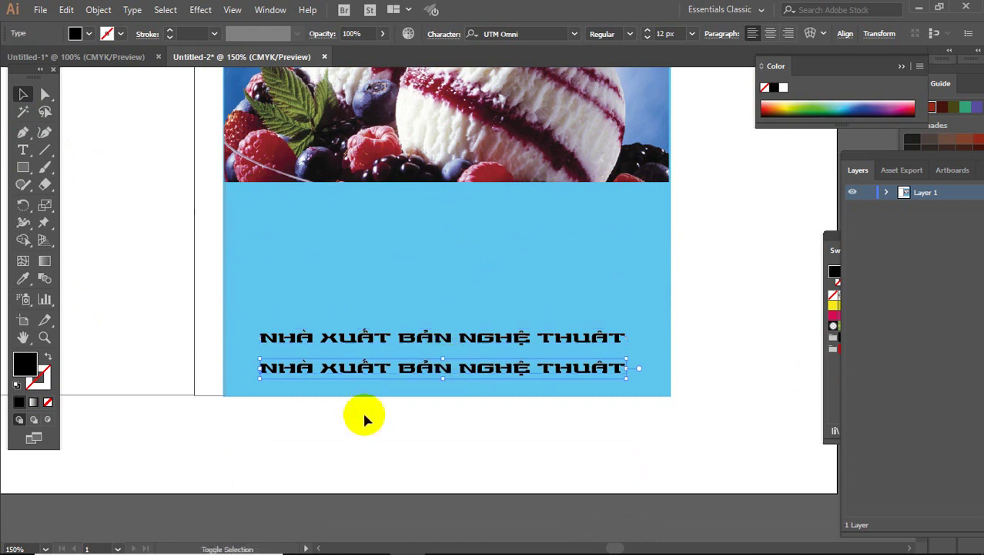
click(24, 151)
click(341, 368)
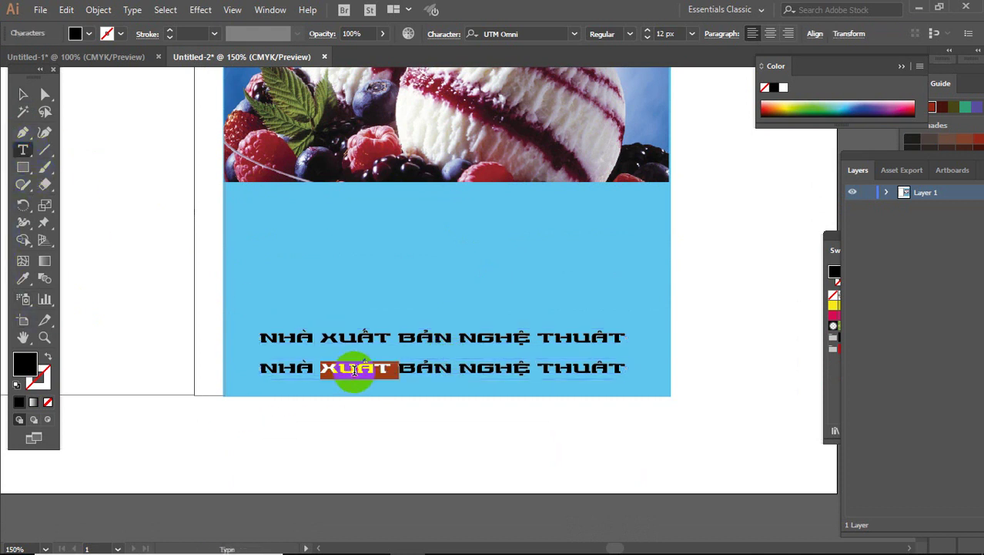
triple_click(354, 368)
key(BackSpace)
text(HÀ NỘI 2019)
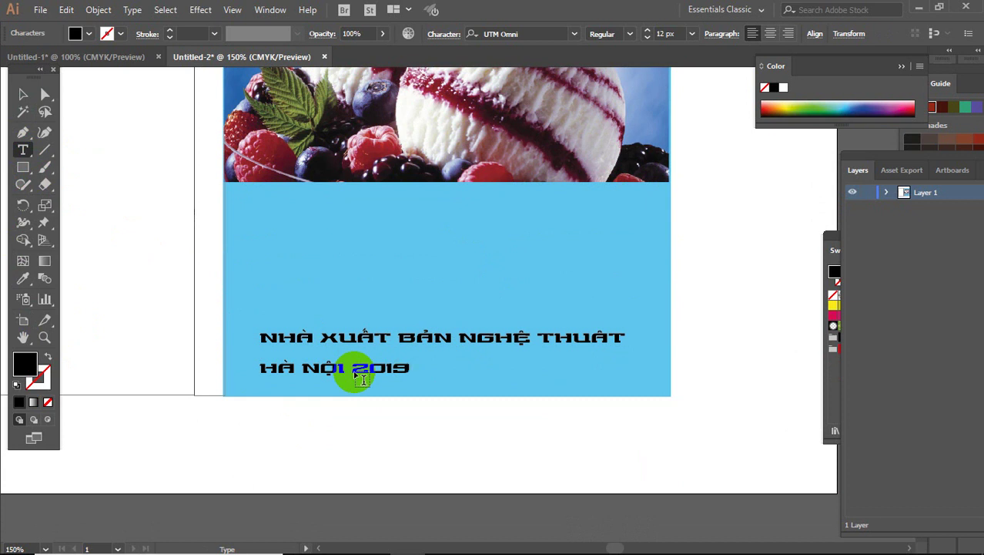
click(23, 94)
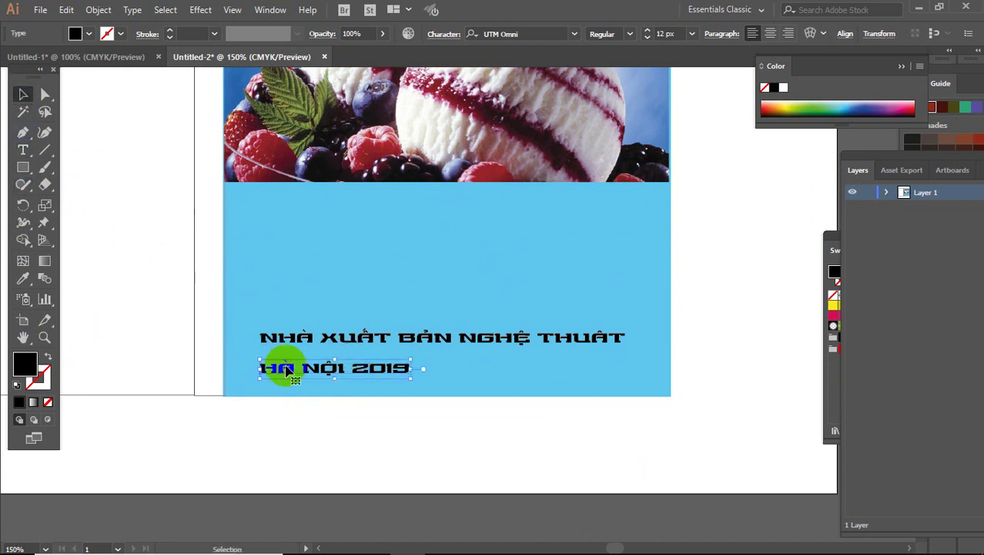
- Move HÀ NỘI 2019 under the publisher line's right end and lower the publisher line slightly
drag(299, 373, 542, 377)
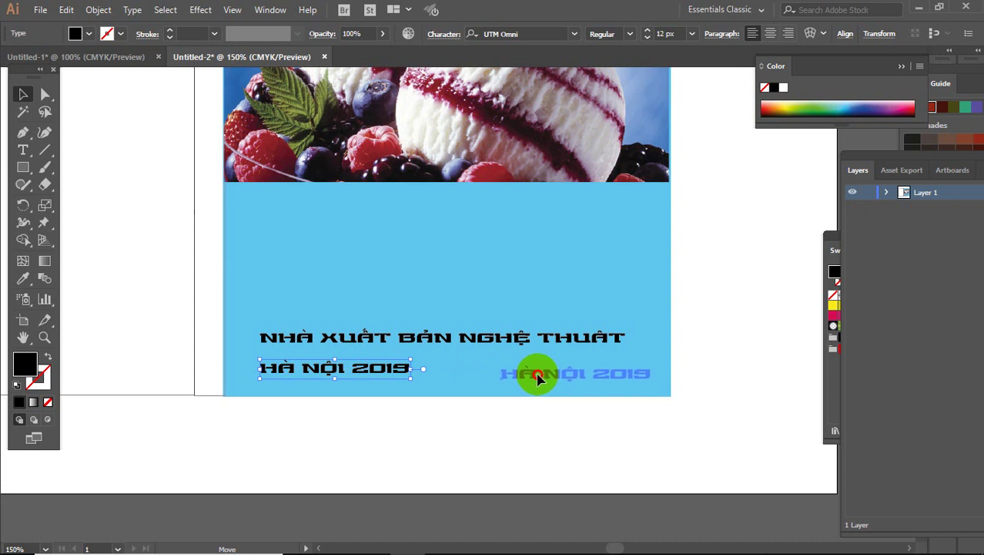
drag(541, 377, 533, 379)
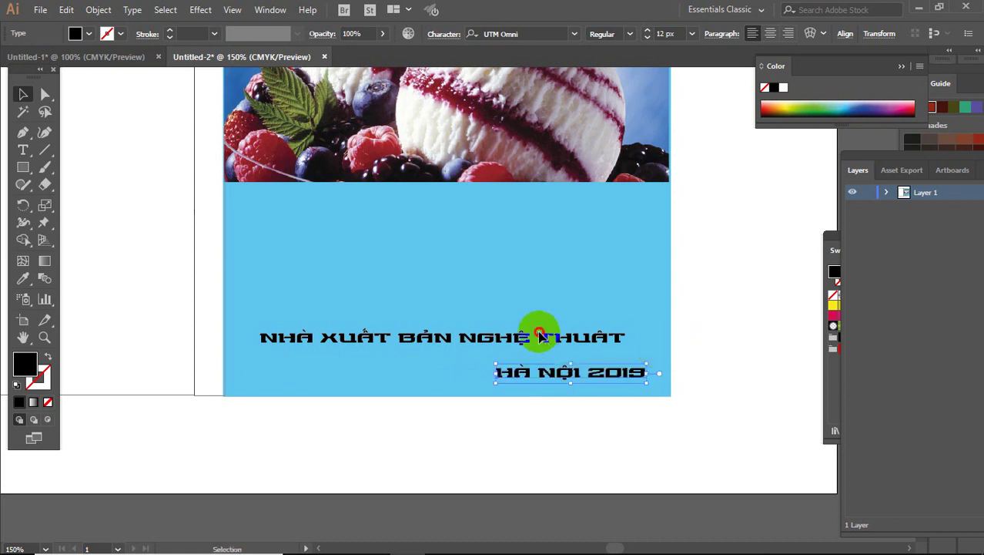
drag(544, 343, 545, 351)
click(718, 319)
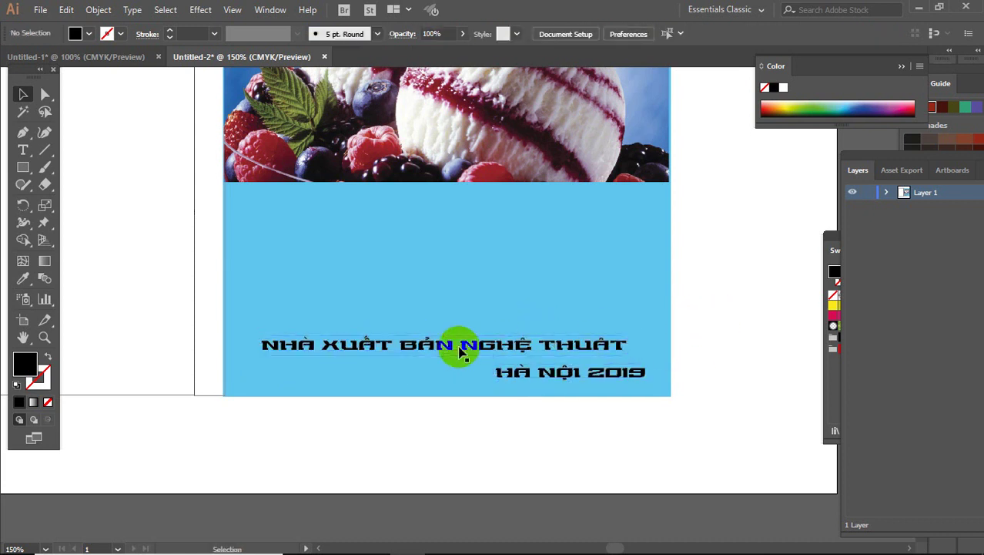
- Set the publisher line in Myriad Pro and enlarge it
click(459, 351)
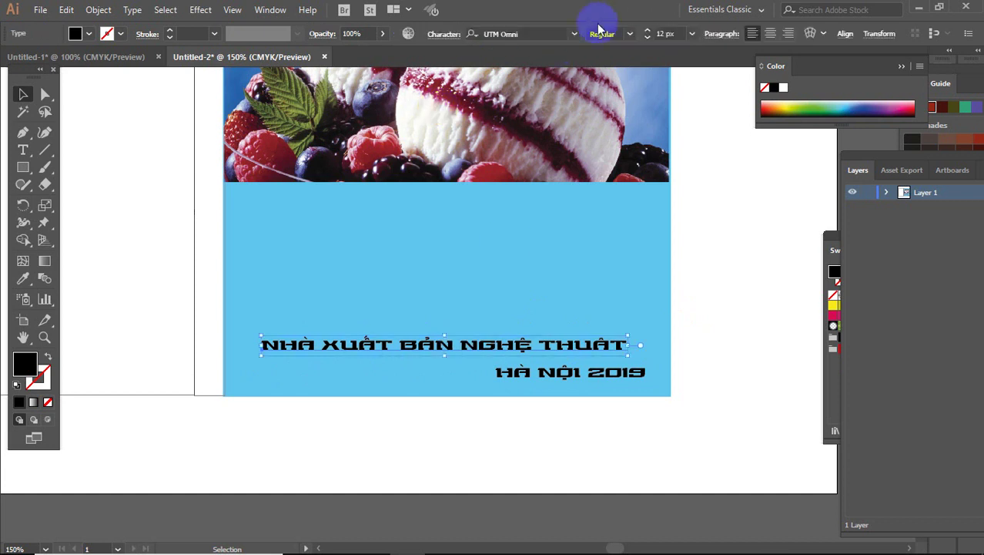
click(574, 35)
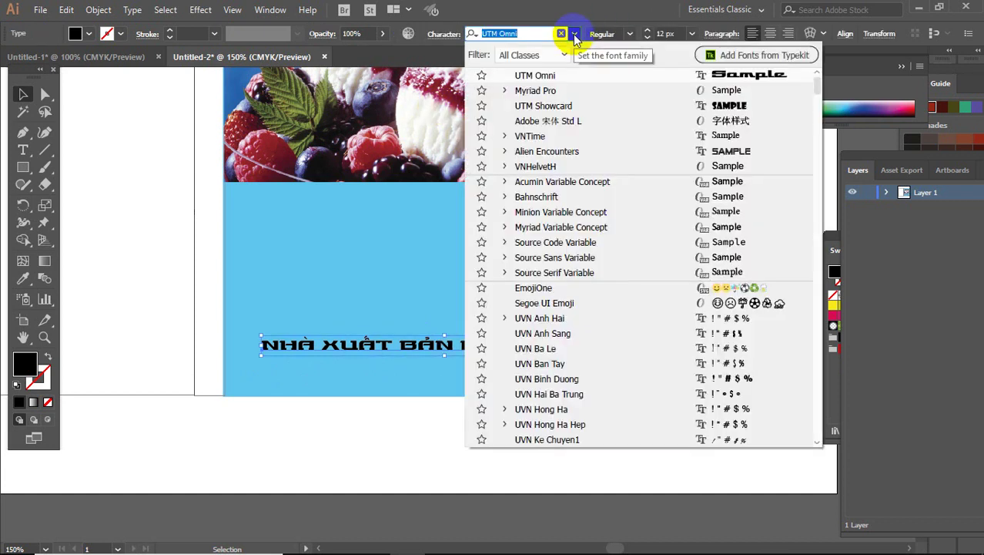
click(554, 91)
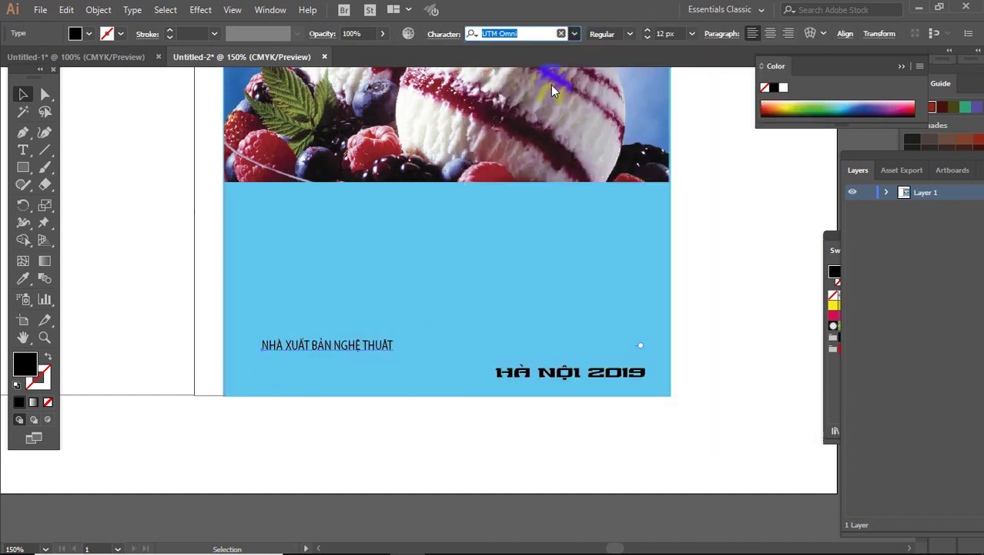
drag(397, 339, 516, 324)
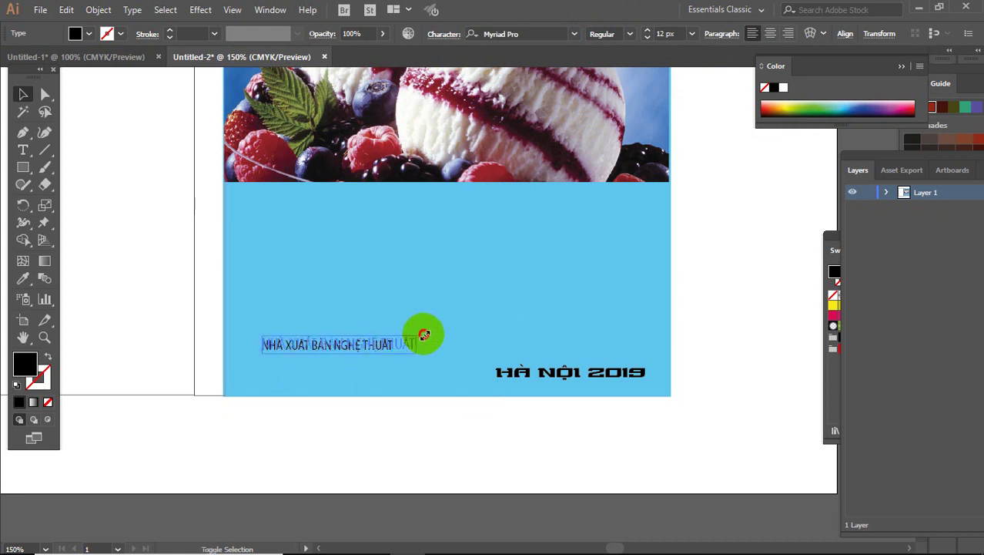
- Set HÀ NỘI 2019 in the UVN Phuong Tay font
click(518, 376)
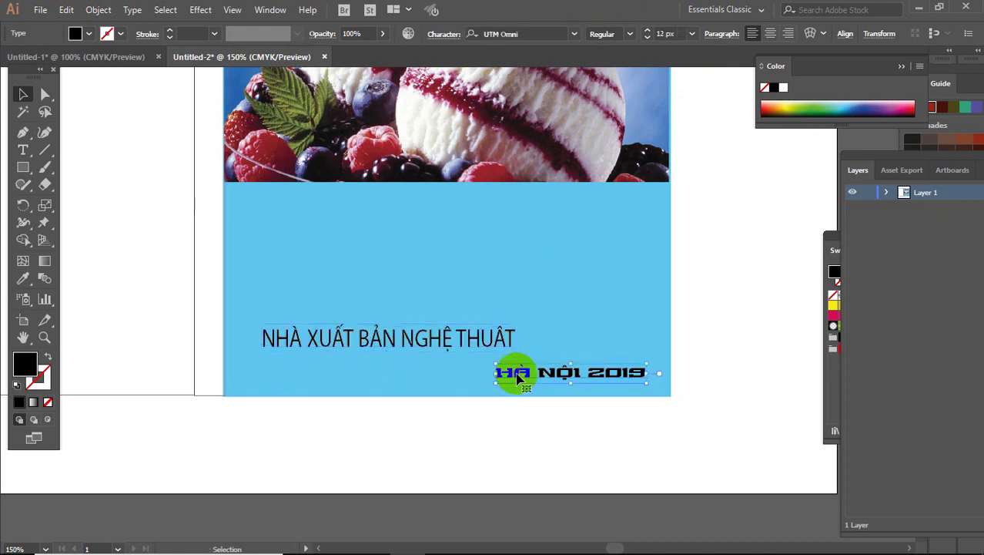
click(572, 36)
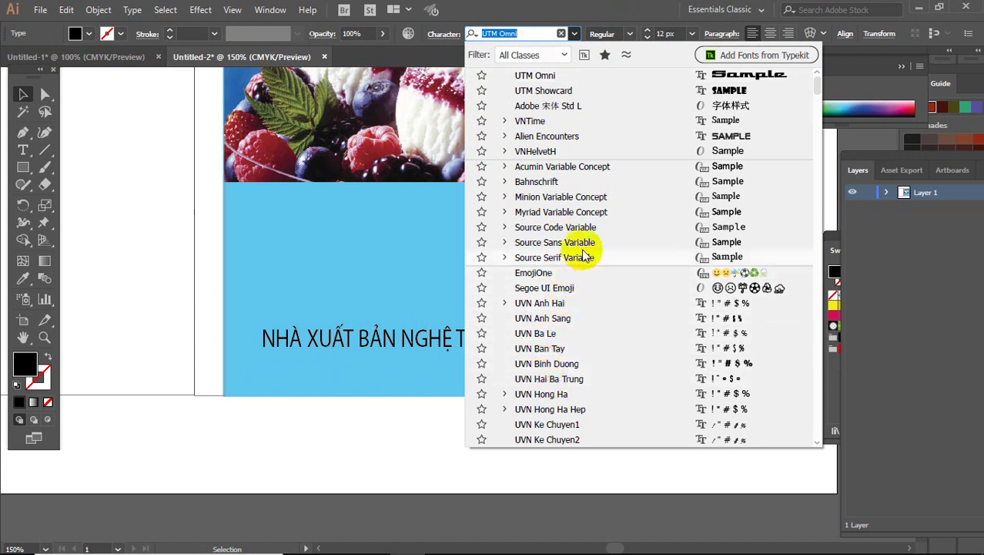
scroll(575, 331, down, 4)
scroll(576, 355, down, 4)
scroll(574, 364, down, 8)
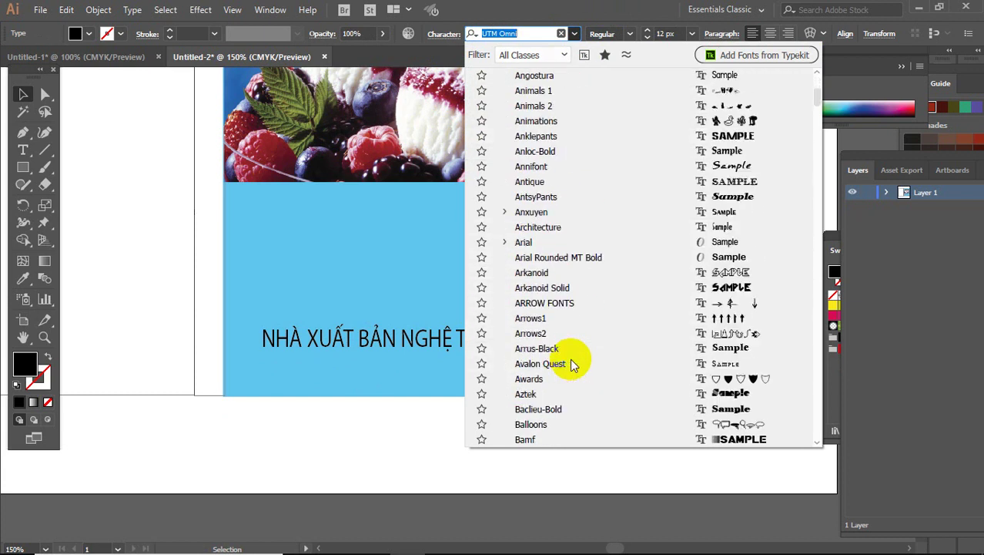
scroll(574, 364, down, 8)
scroll(574, 363, down, 3)
scroll(574, 363, down, 3)
scroll(574, 364, down, 8)
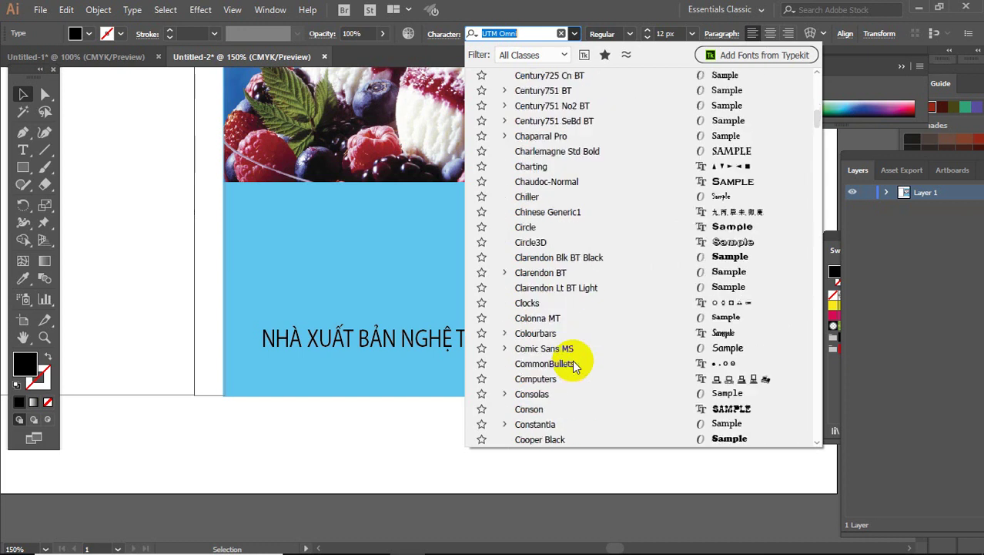
scroll(574, 364, down, 6)
scroll(574, 363, down, 8)
scroll(574, 364, down, 9)
scroll(764, 205, down, 1)
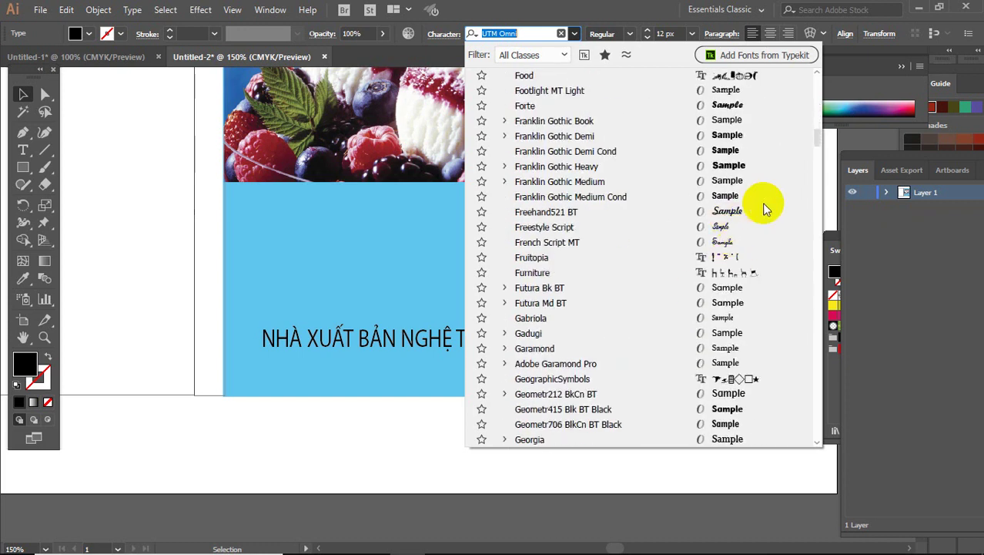
drag(817, 136, 813, 264)
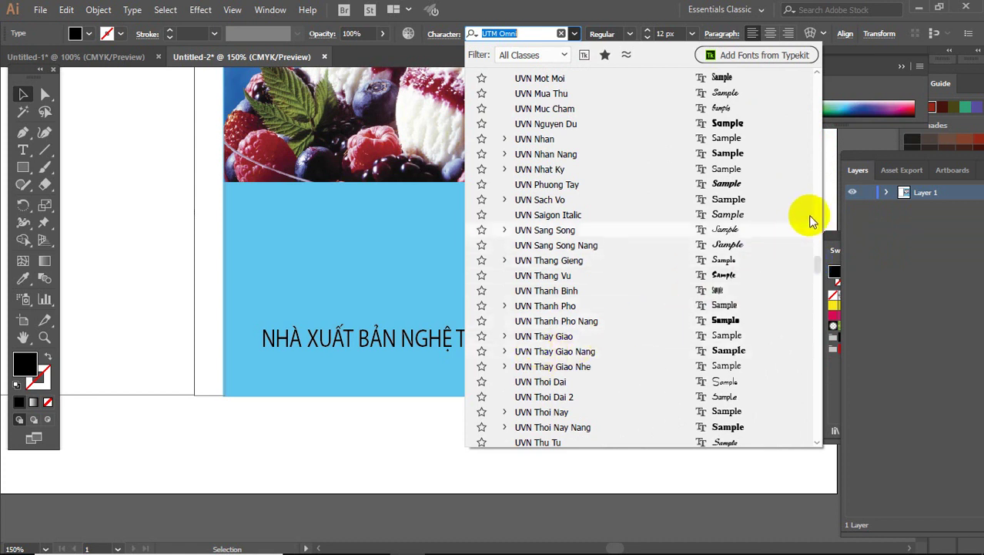
click(727, 184)
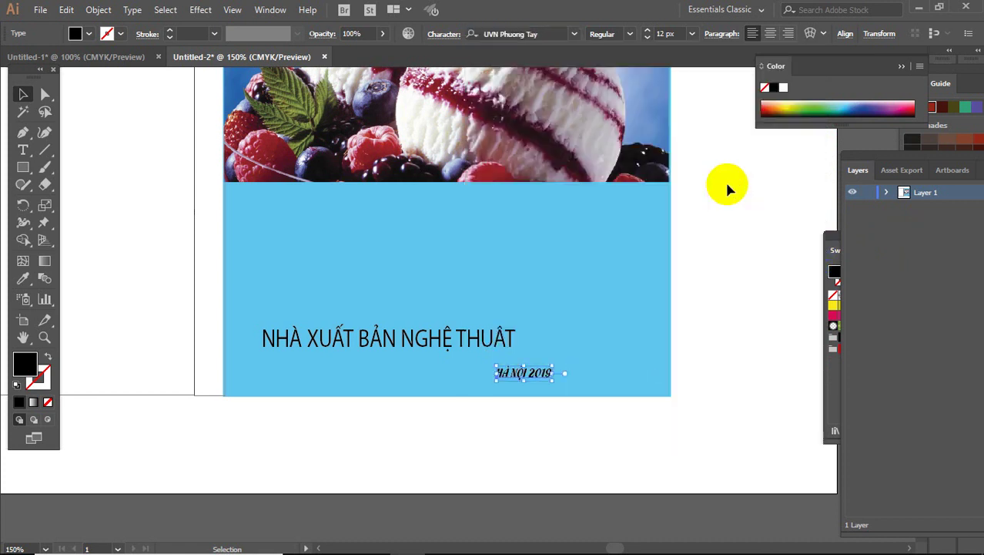
- Enlarge HÀ NỘI 2019 to 21.26 px, then zoom out to see the whole cover
click(552, 373)
drag(552, 373, 589, 373)
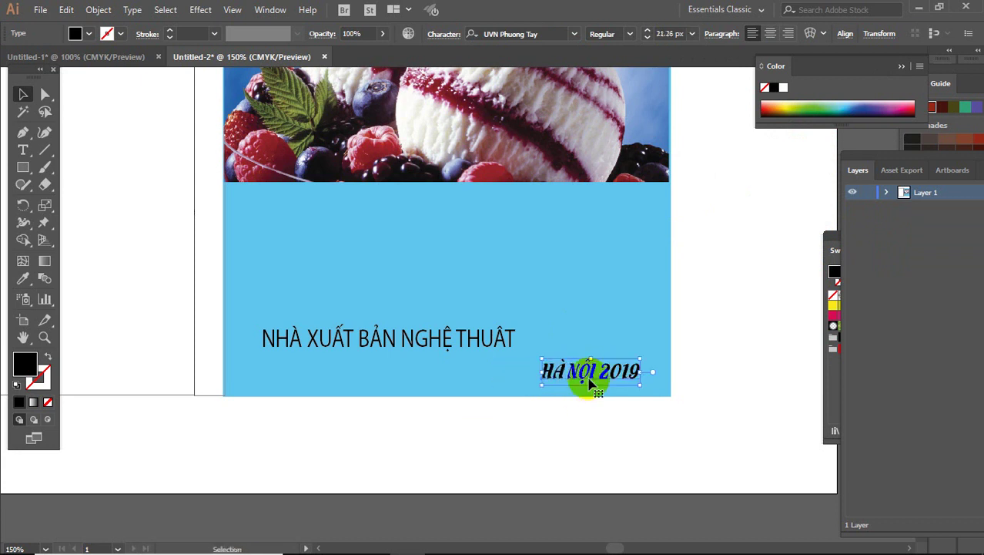
click(539, 428)
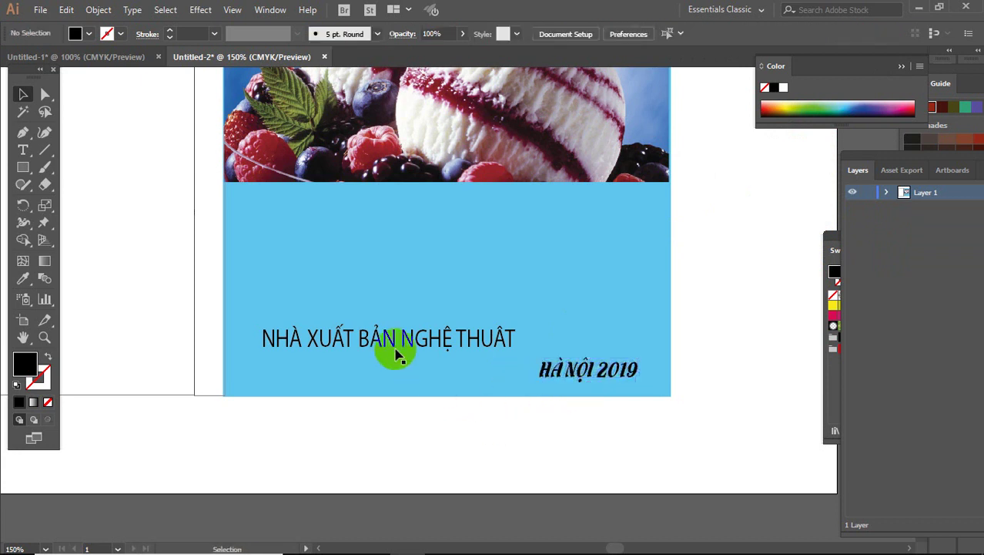
click(462, 339)
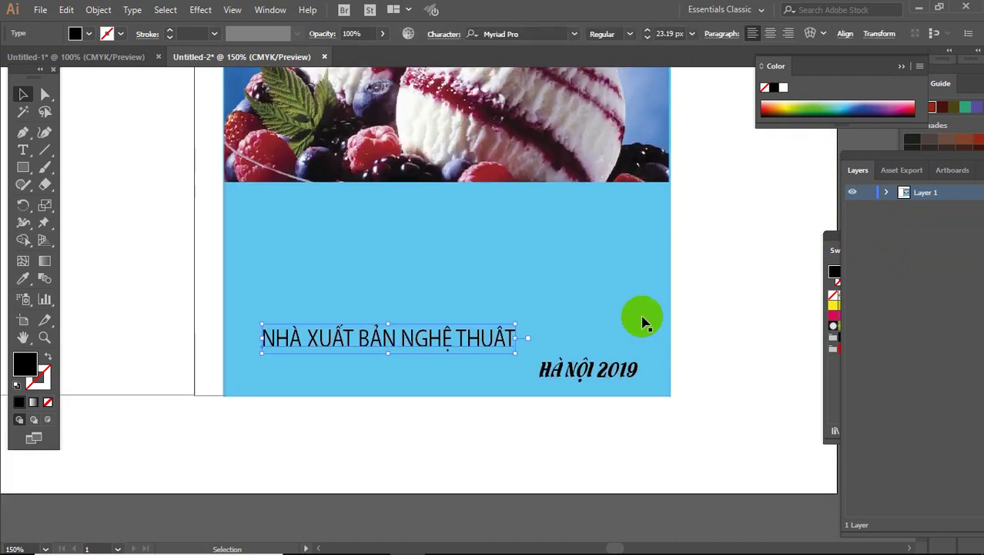
key(ctrl+minus)
key(ctrl+minus)
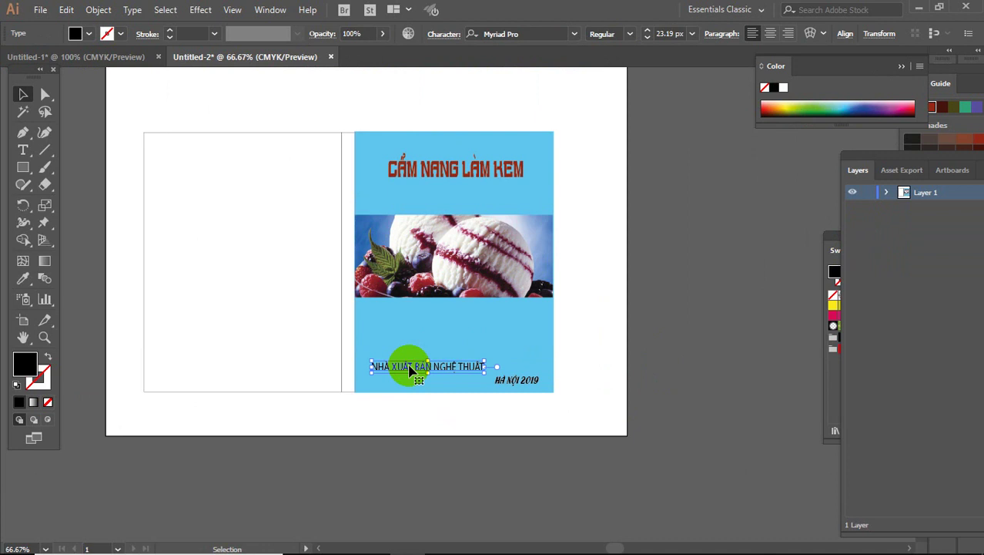
- Select the title, photo strip and blue background and align them to horizontal centre
shift+click(473, 179)
click(447, 164)
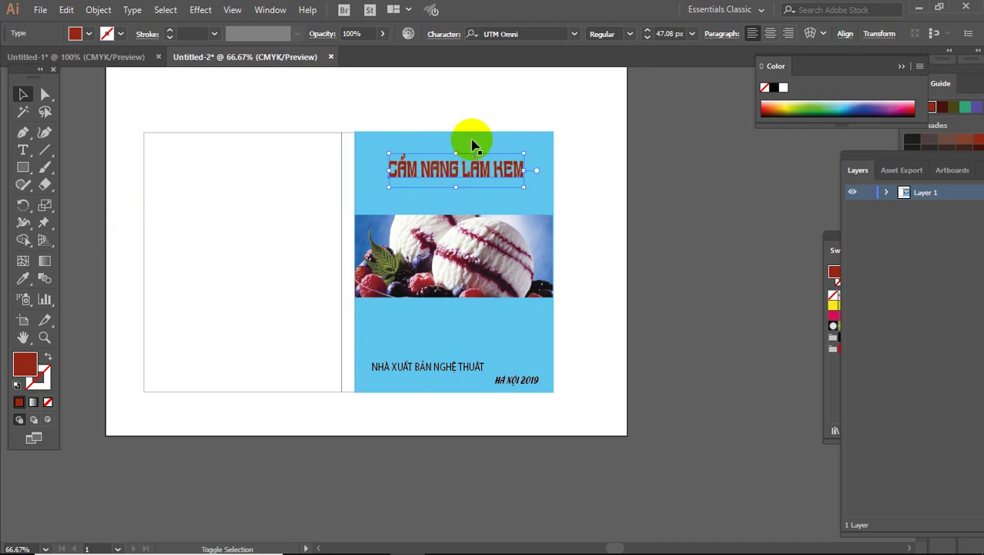
shift+click(472, 139)
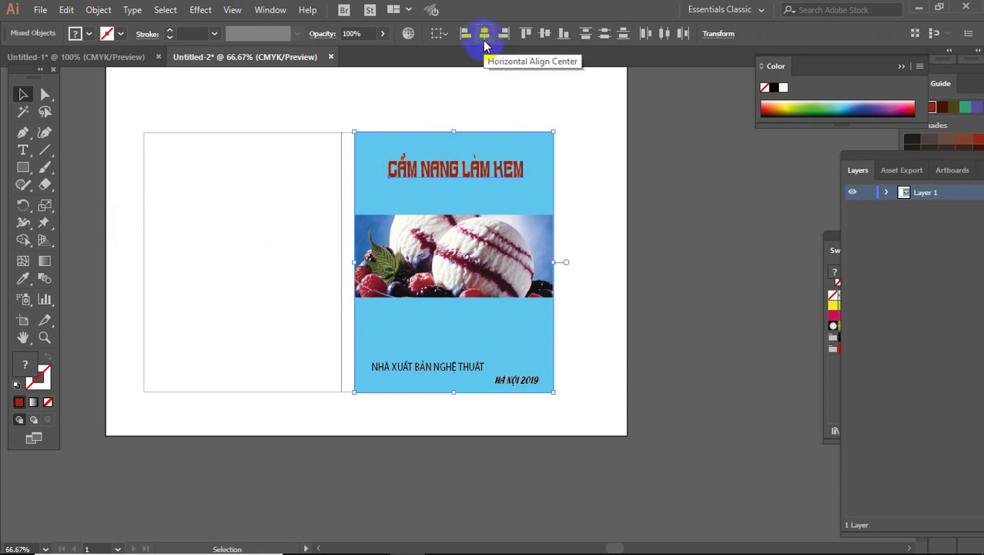
click(485, 36)
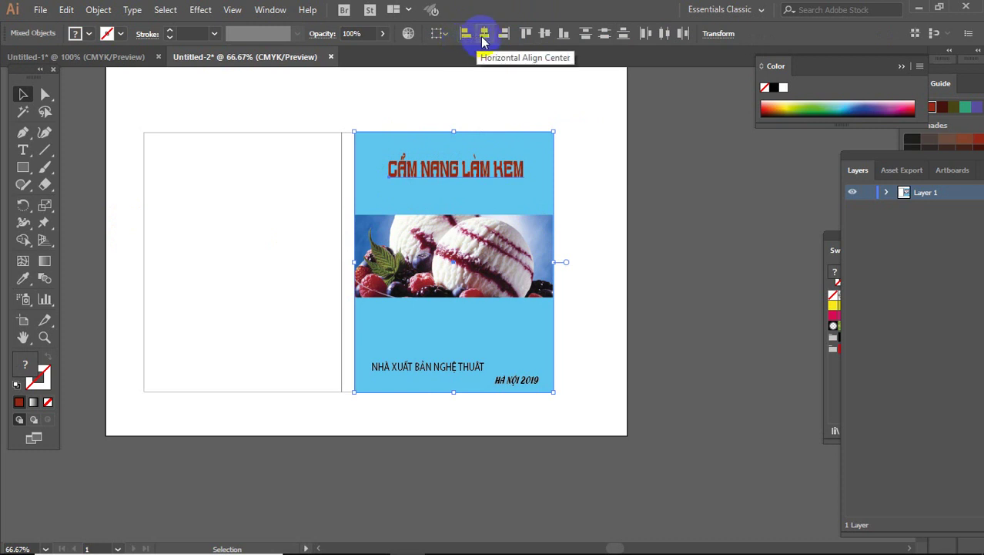
click(484, 35)
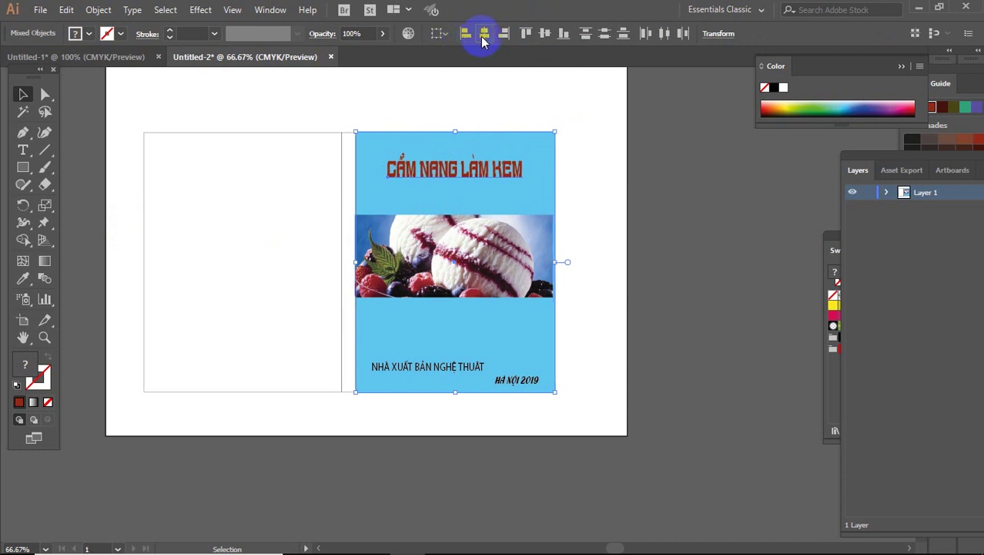
click(701, 274)
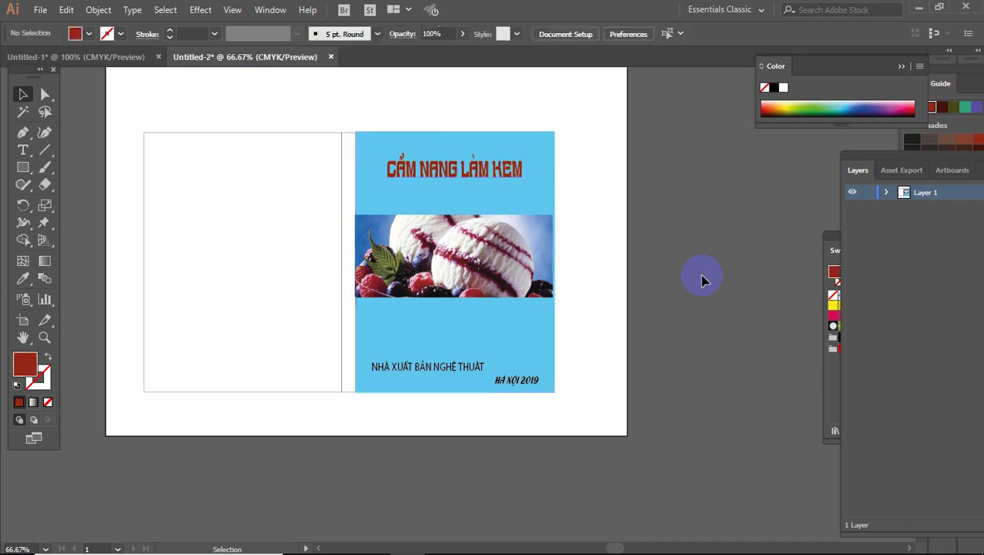
- Zoom into the cover, show rulers, and place a vertical guide near its left side
key(z)
drag(306, 113, 609, 411)
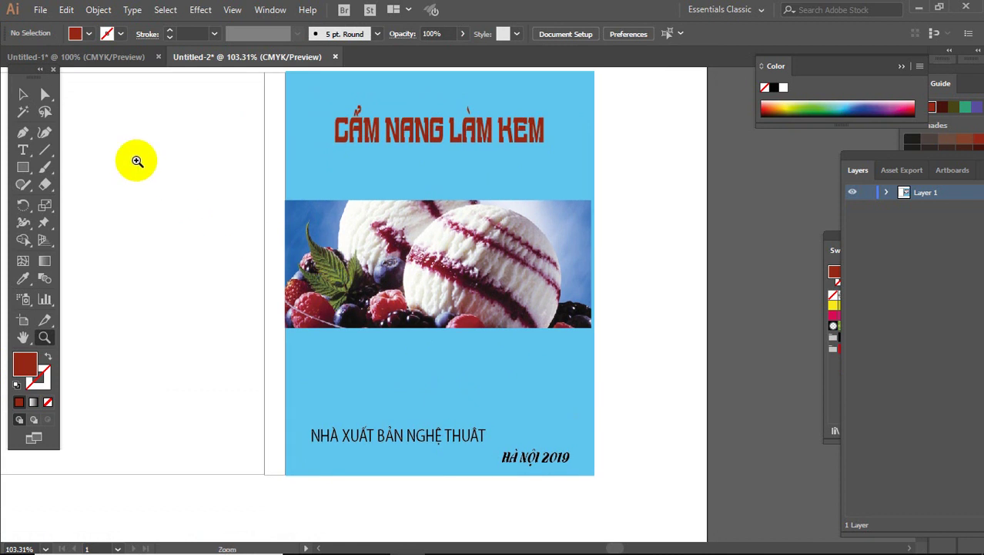
drag(570, 127, 641, 172)
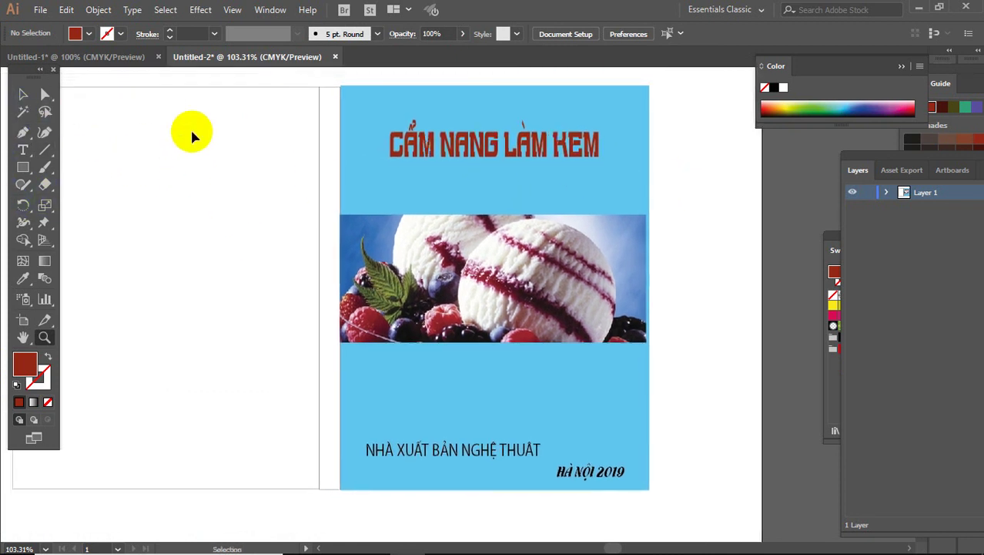
key(ctrl+r)
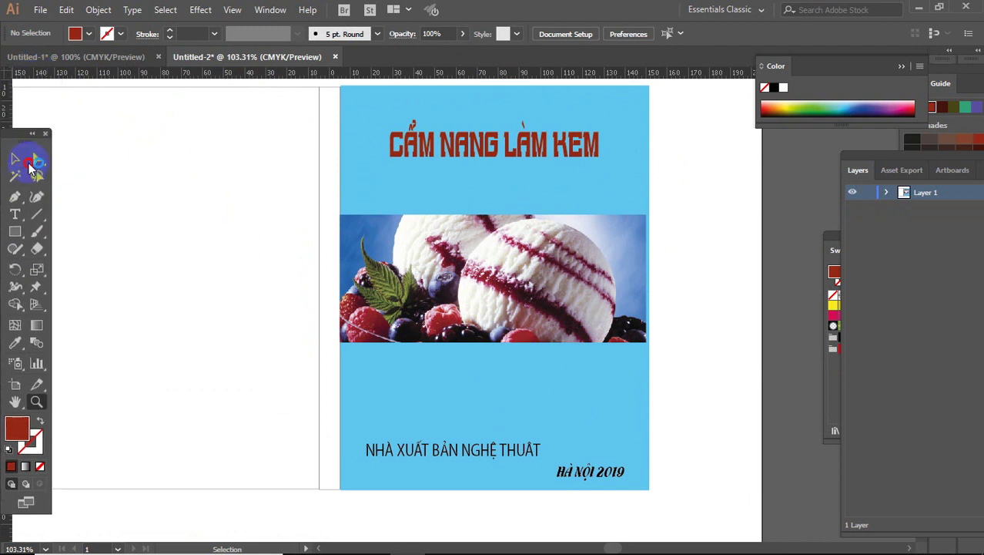
drag(42, 78, 25, 158)
click(14, 198)
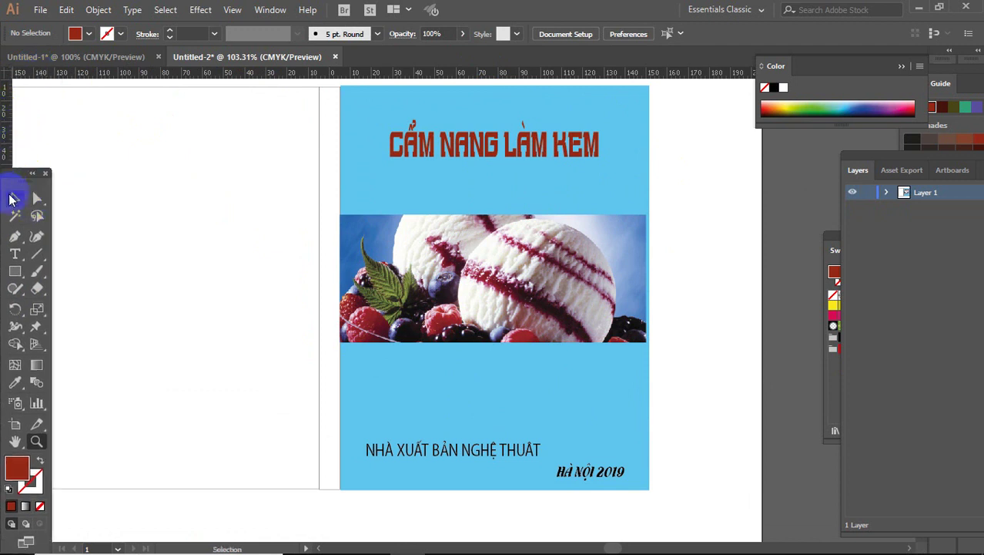
drag(6, 97, 390, 115)
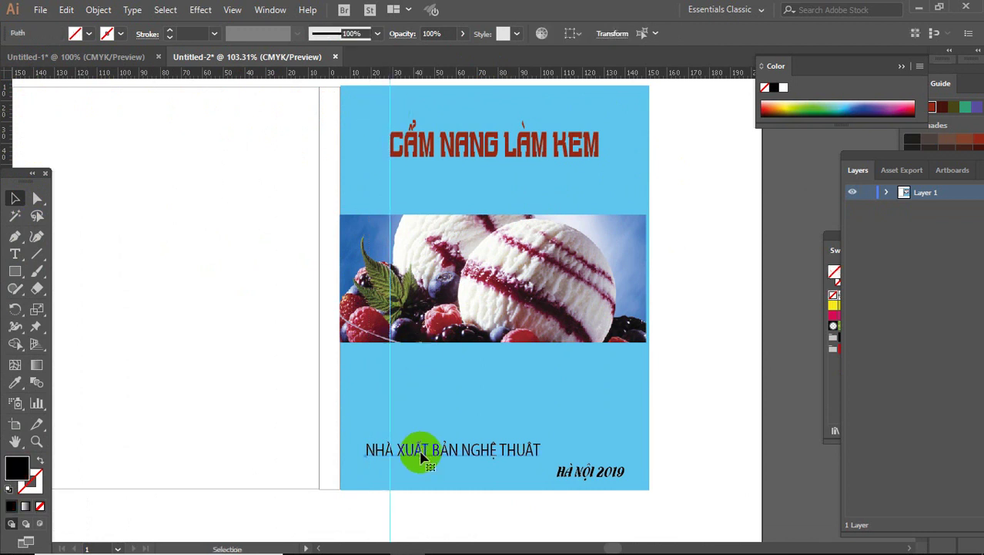
- Align the publisher line's left edge to the guide and shrink HÀ NỘI 2019 into the corner
mouse_move(422, 456)
mouse_down()
mouse_move(443, 396)
mouse_move(446, 455)
mouse_up()
click(570, 471)
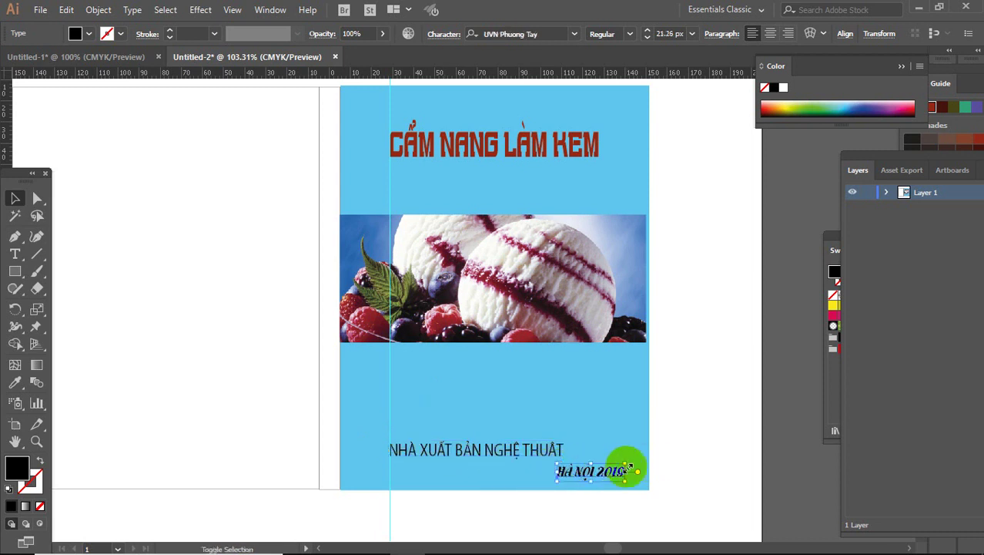
drag(627, 462, 593, 477)
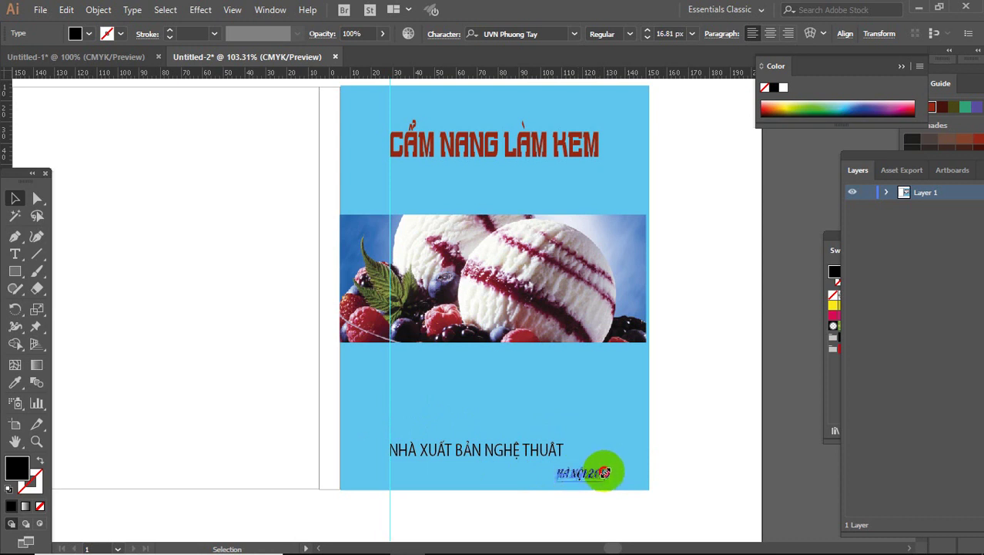
mouse_move(609, 467)
mouse_down()
mouse_move(604, 477)
mouse_move(414, 480)
mouse_move(620, 480)
mouse_up()
click(670, 413)
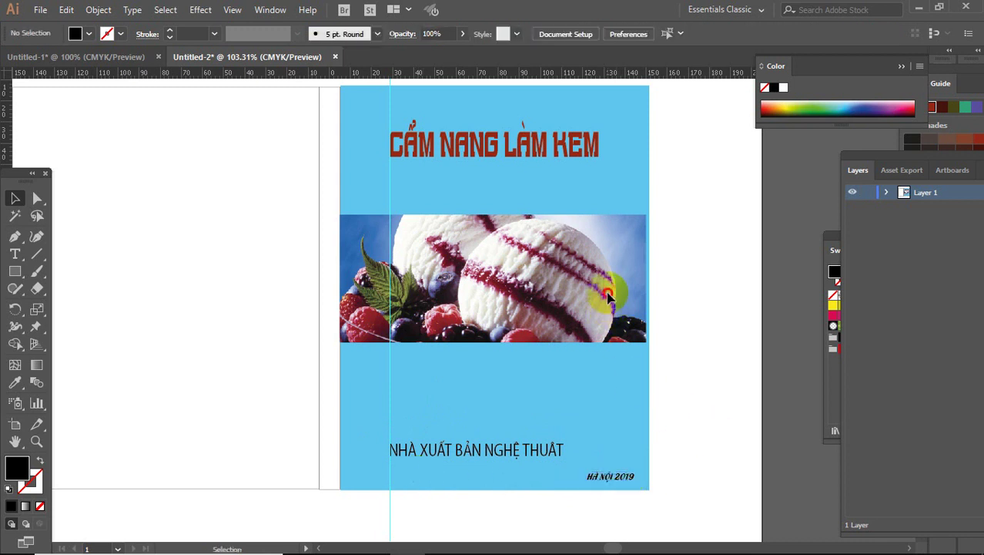
- Trim the ice-cream photo's right edge to the cover, 145.548 mm wide
click(616, 293)
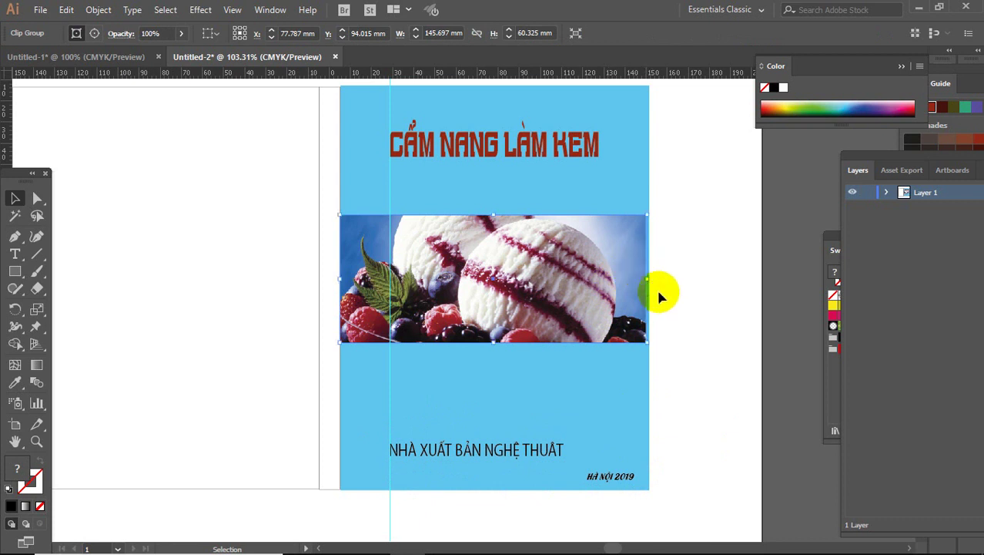
drag(648, 278, 649, 278)
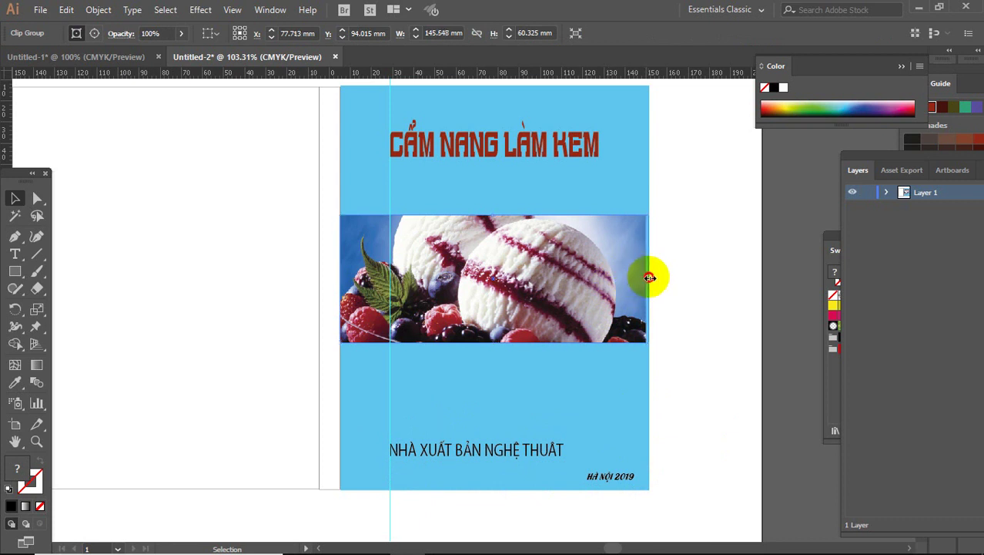
click(595, 356)
mouse_move(239, 339)
mouse_down()
mouse_move(361, 341)
mouse_move(300, 326)
mouse_move(327, 347)
mouse_up()
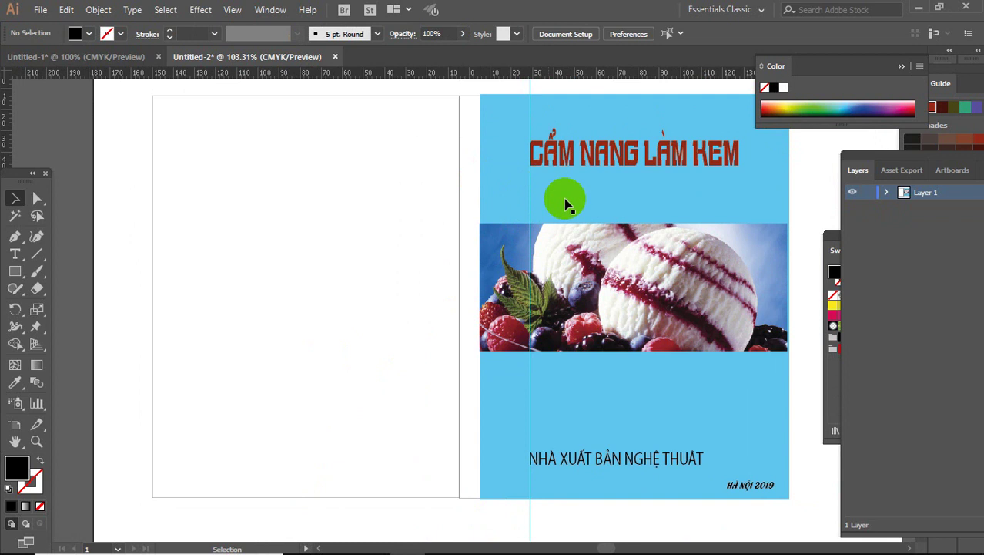
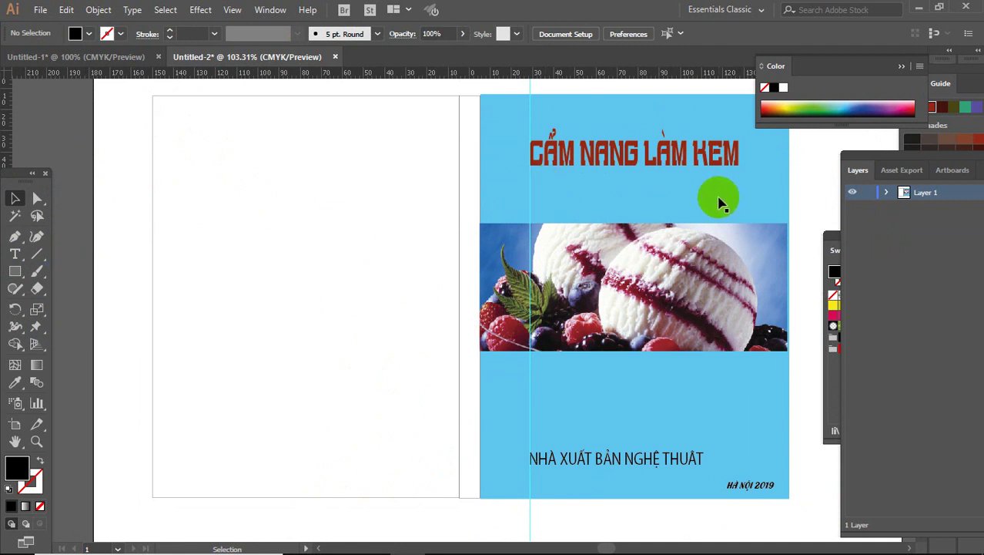
- Alt-drag a copy of the blue front-cover background onto the back cover page
click(591, 185)
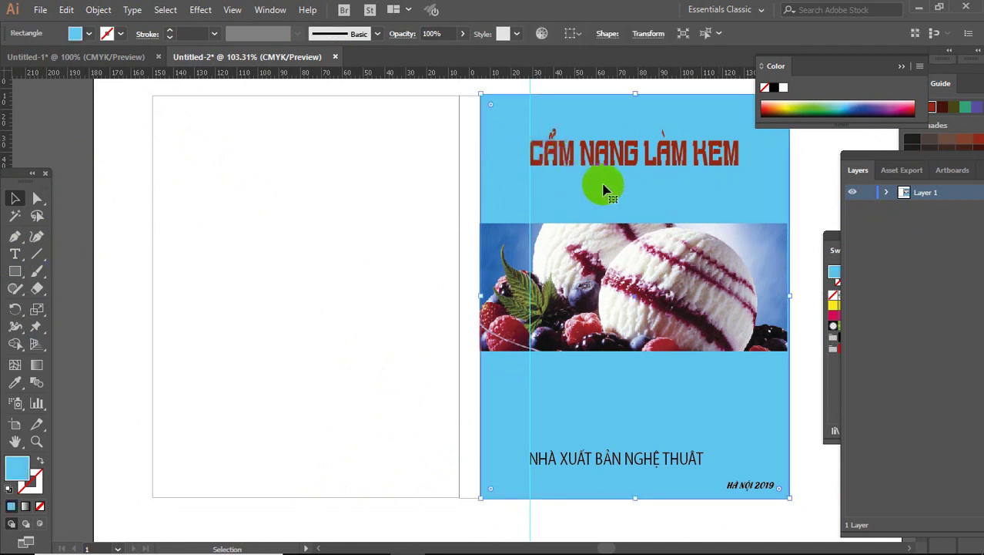
mouse_move(604, 187)
mouse_down()
mouse_move(261, 194)
mouse_move(279, 194)
mouse_move(264, 206)
mouse_up()
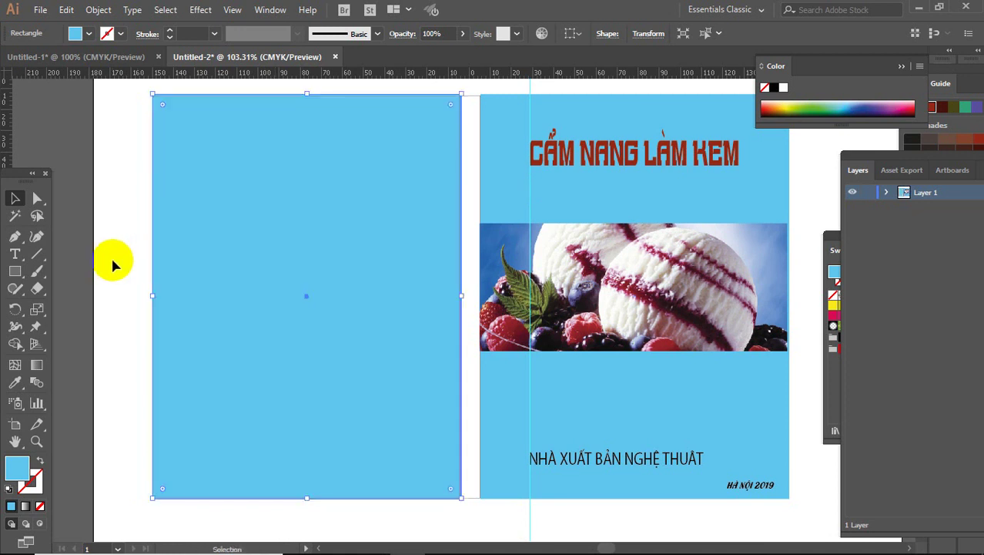
click(312, 319)
mouse_move(724, 221)
mouse_down()
mouse_move(640, 243)
mouse_move(650, 221)
mouse_up()
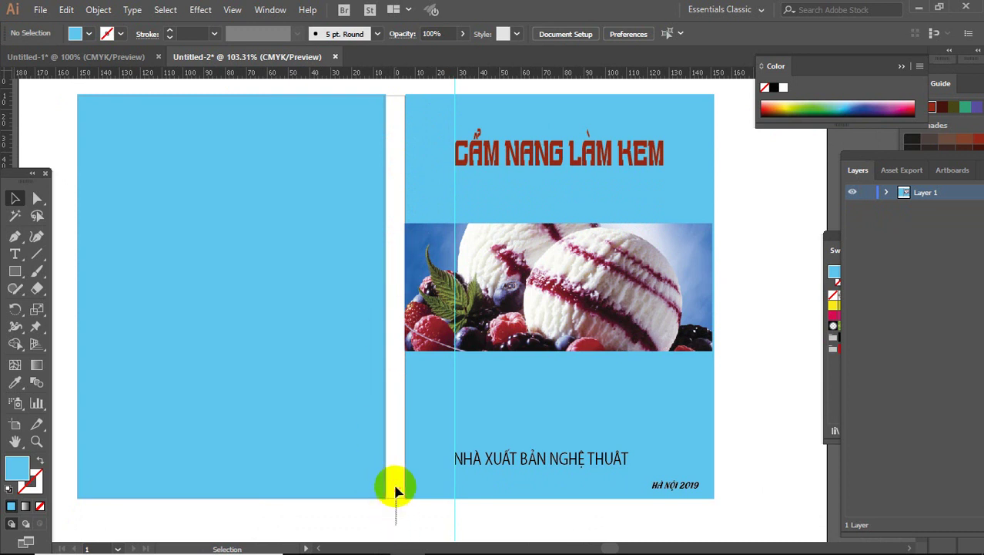
drag(780, 327, 792, 343)
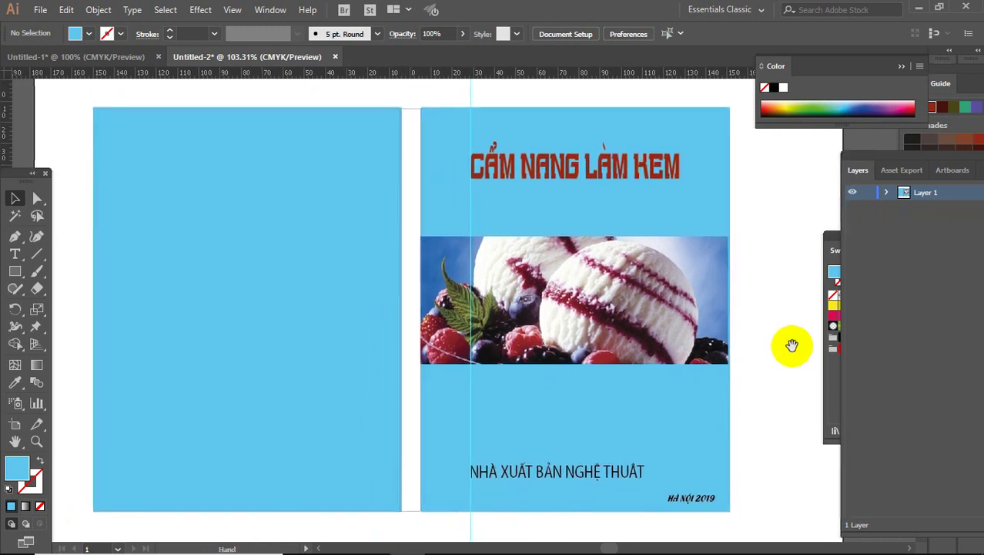
- Undo the accidental resize of the HÀ NỘI 2019 date text
click(691, 499)
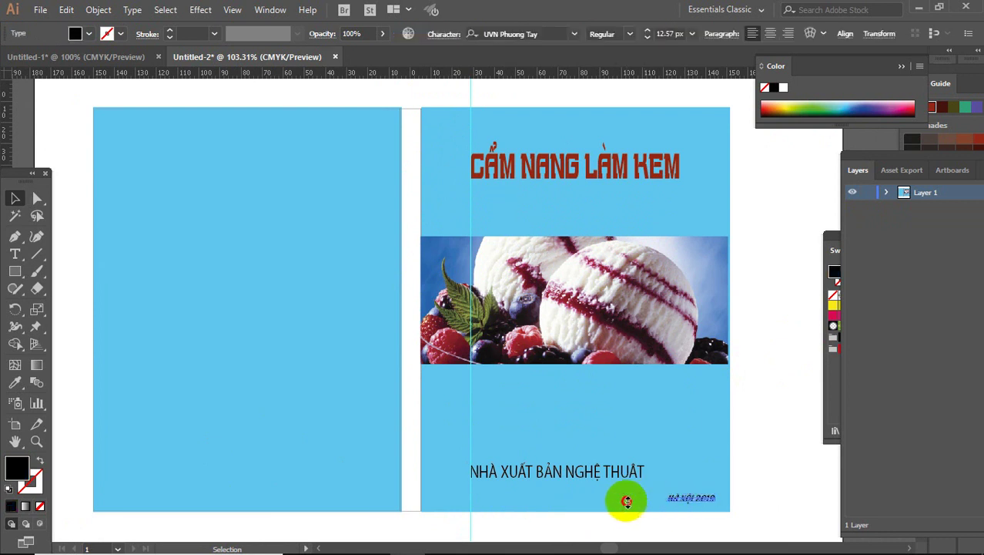
key(ctrl+z)
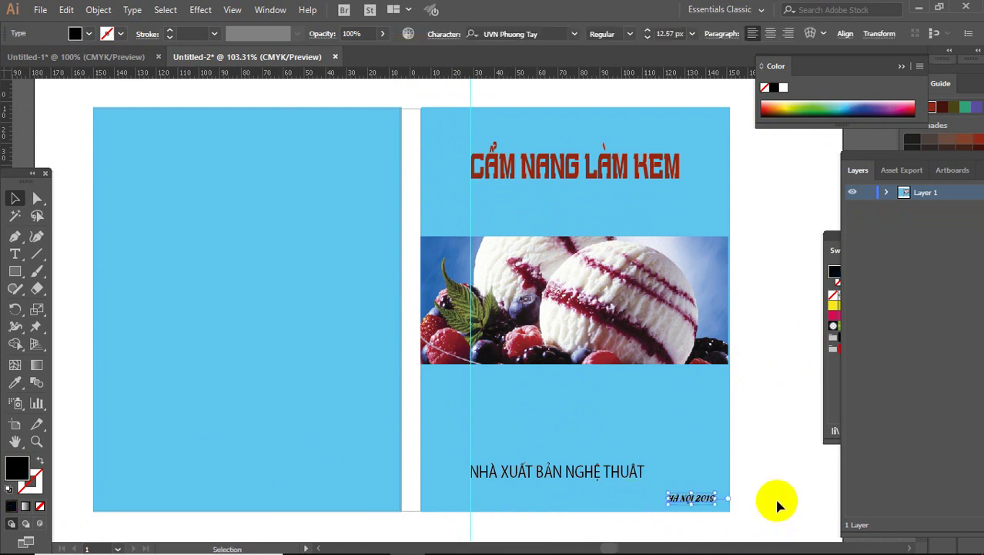
click(783, 488)
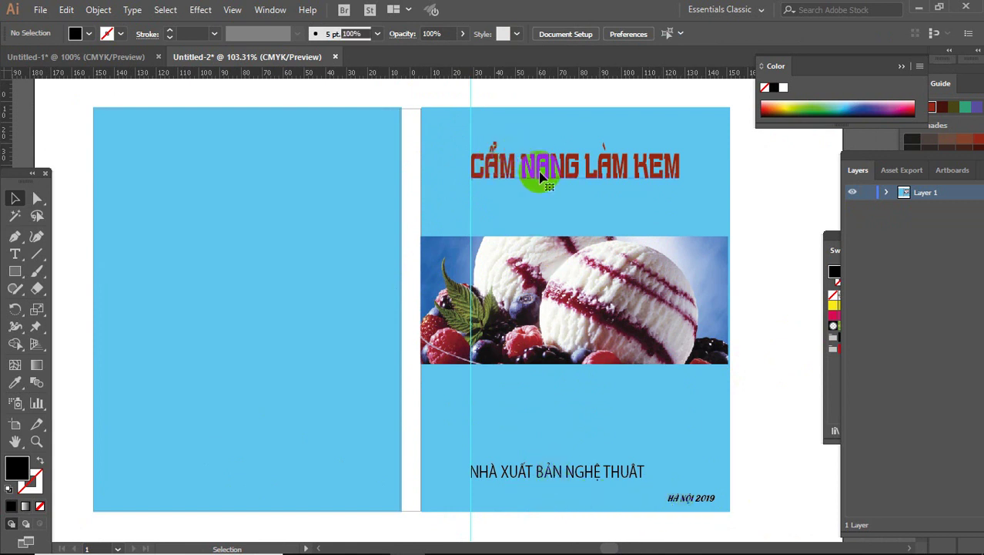
- Nudge the CẨM NANG LÀM KEM title slightly lower on the front cover
click(542, 176)
key(Down)
key(Down)
key(Down)
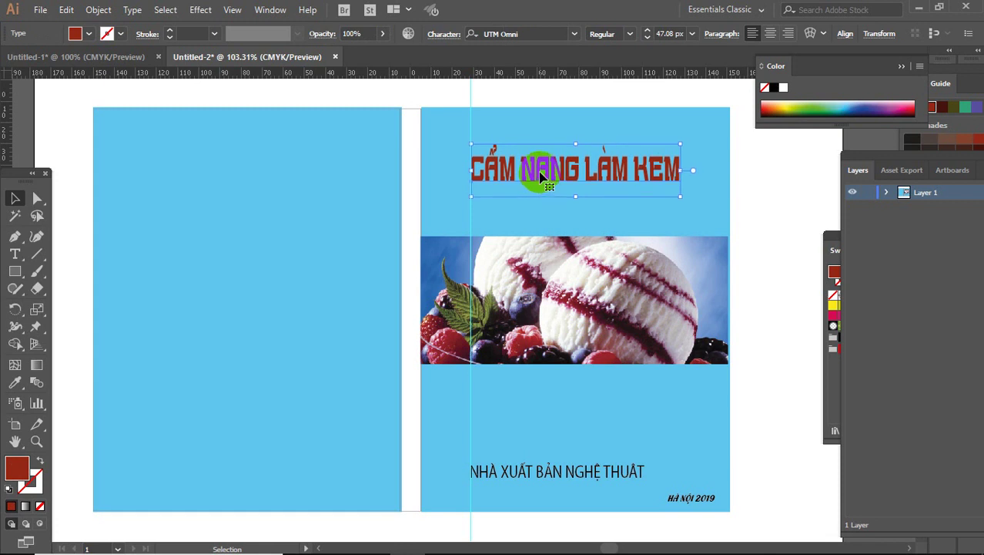
key(Down)
key(Down)
key(Down)
key(Down)
key(Down)
key(Down)
key(Down)
key(Down)
key(Down)
key(Down)
key(Down)
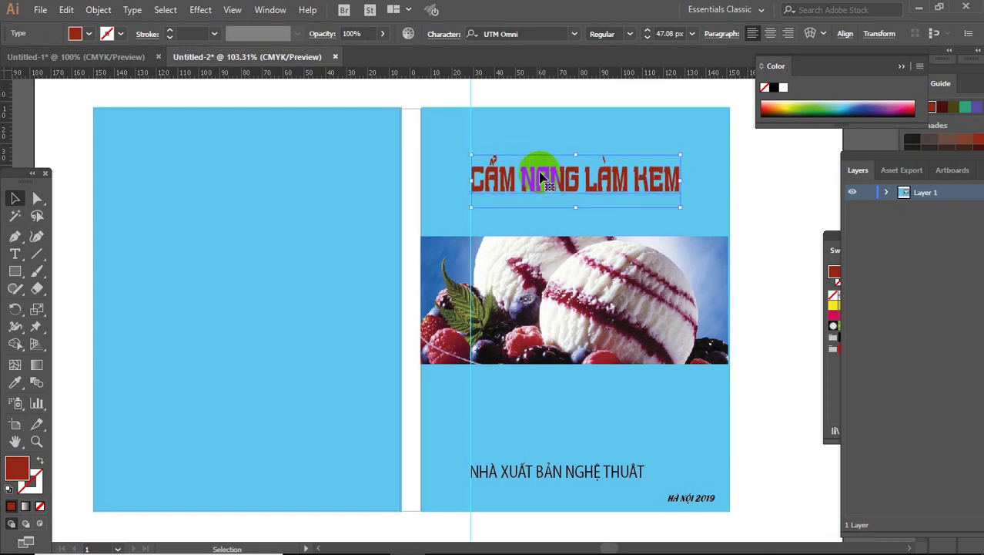
key(Down)
key(Down)
key(Down)
key(Up)
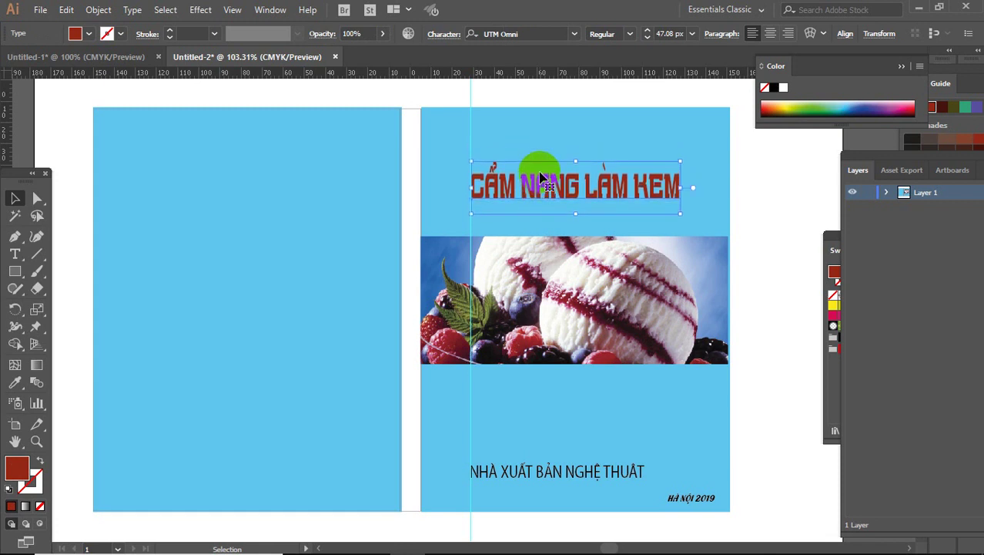
- Put a small copy of the title at the cover top, retyped as the author's name
drag(542, 187, 560, 141)
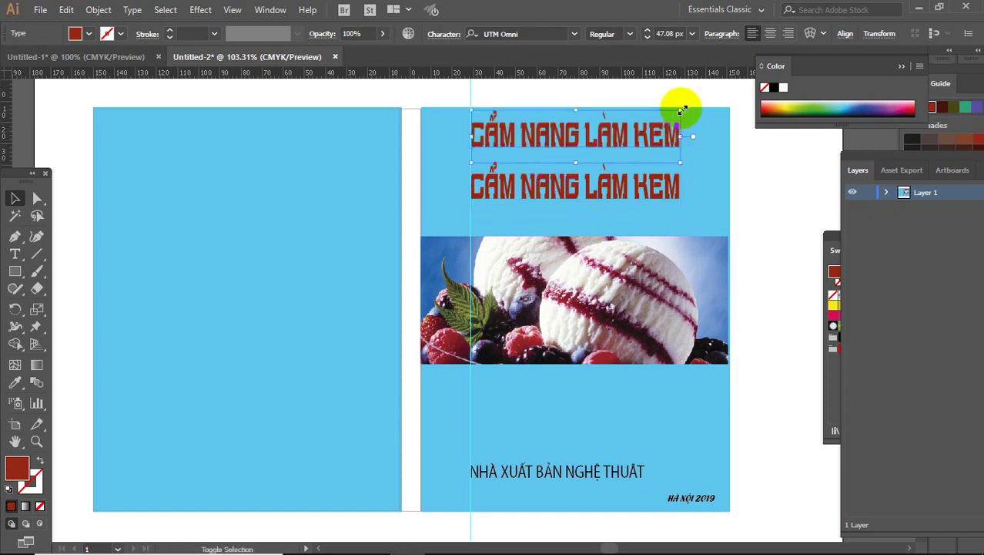
mouse_move(681, 110)
mouse_down()
mouse_move(632, 135)
mouse_move(515, 156)
mouse_move(516, 133)
mouse_up()
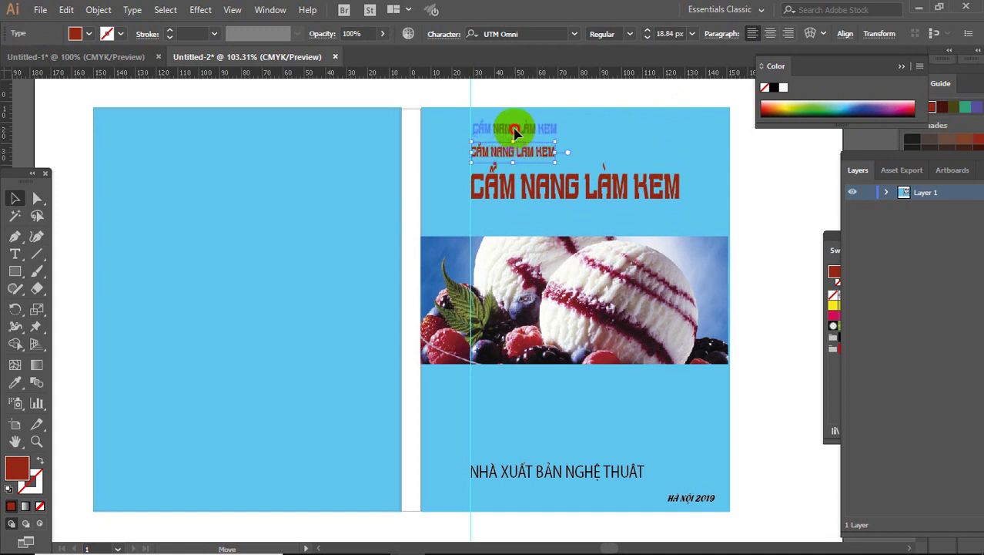
drag(515, 132, 515, 129)
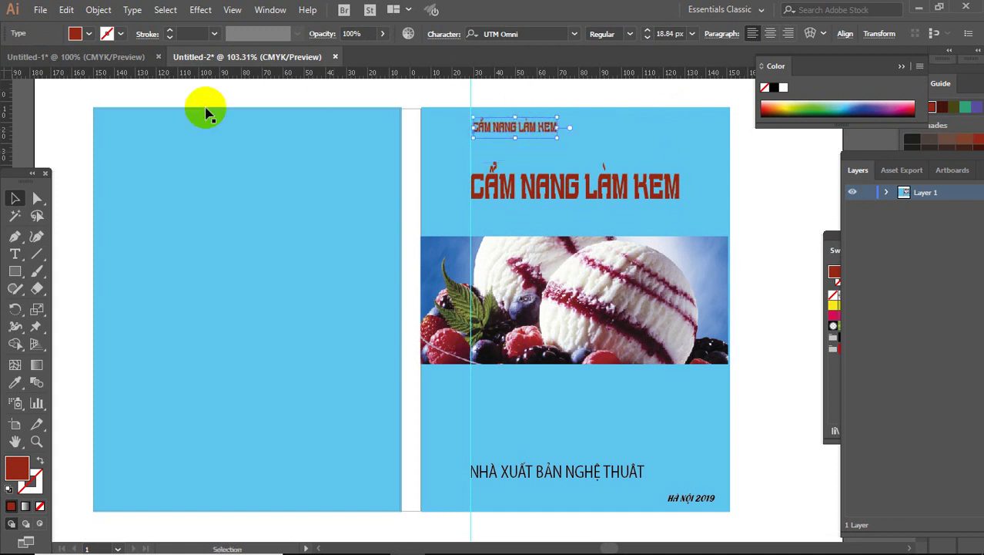
click(16, 255)
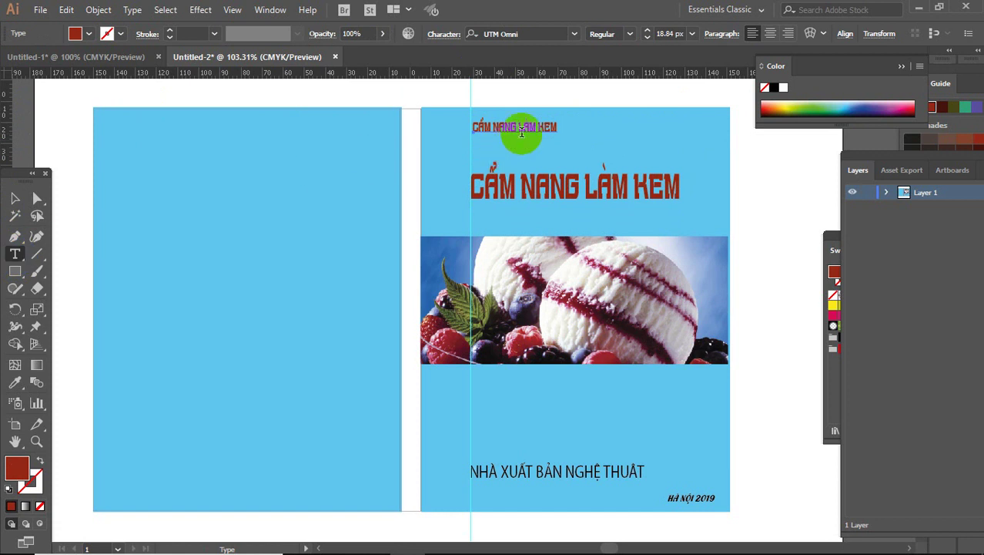
mouse_move(539, 127)
mouse_down()
mouse_move(554, 127)
mouse_move(562, 154)
mouse_up()
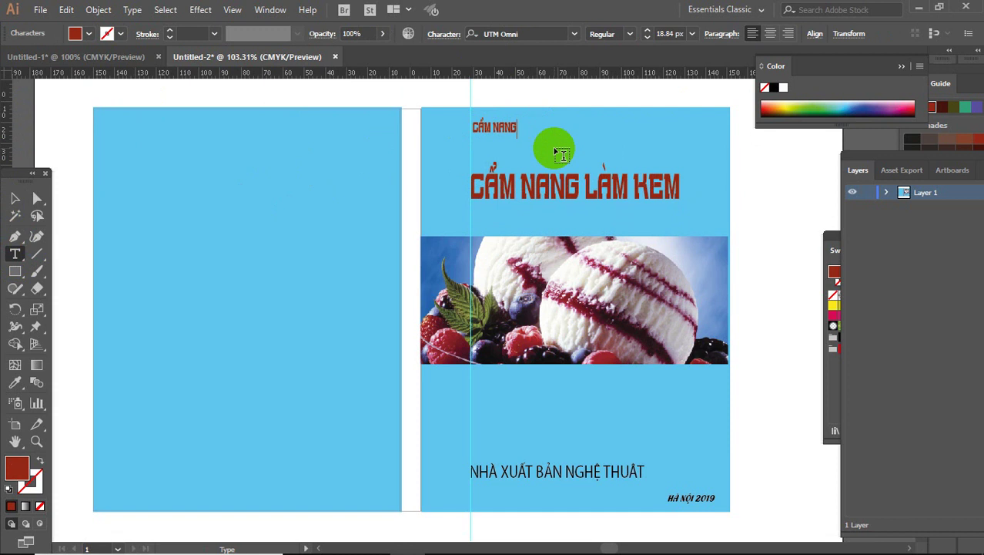
key(BackSpace)
key(BackSpace)
key(BackSpace)
key(BackSpace)
key(BackSpace)
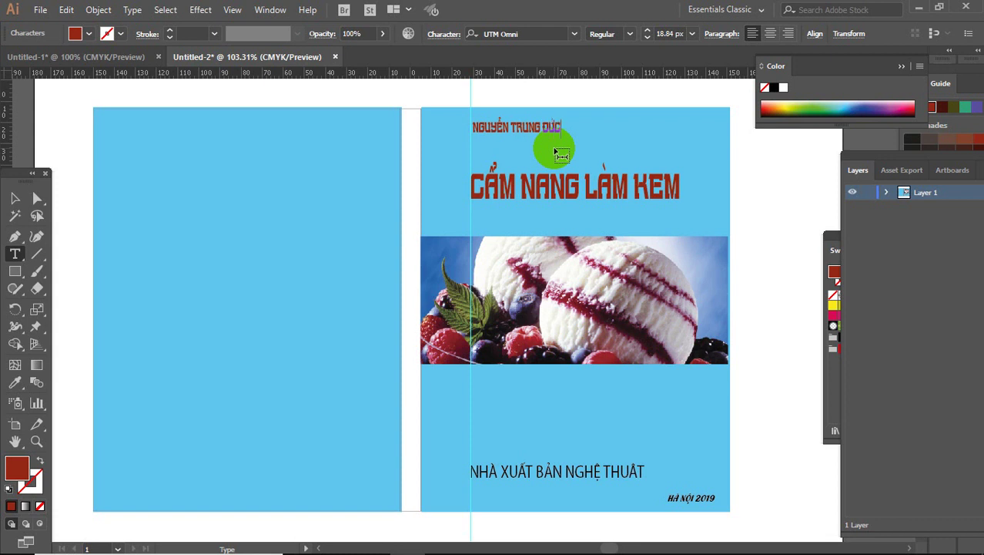
click(15, 198)
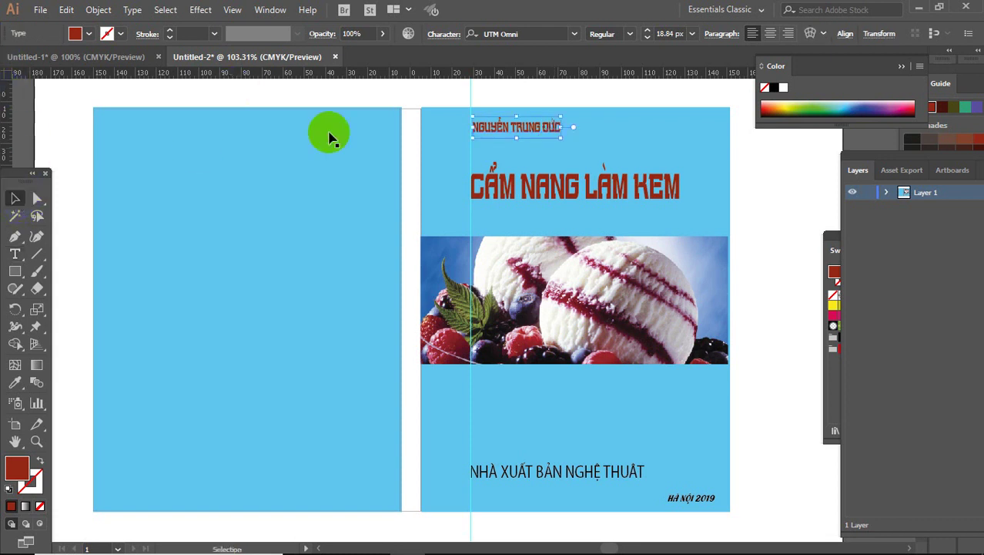
- Horizontally centre the author's name and the title on each other, nudging both right
drag(528, 129, 567, 130)
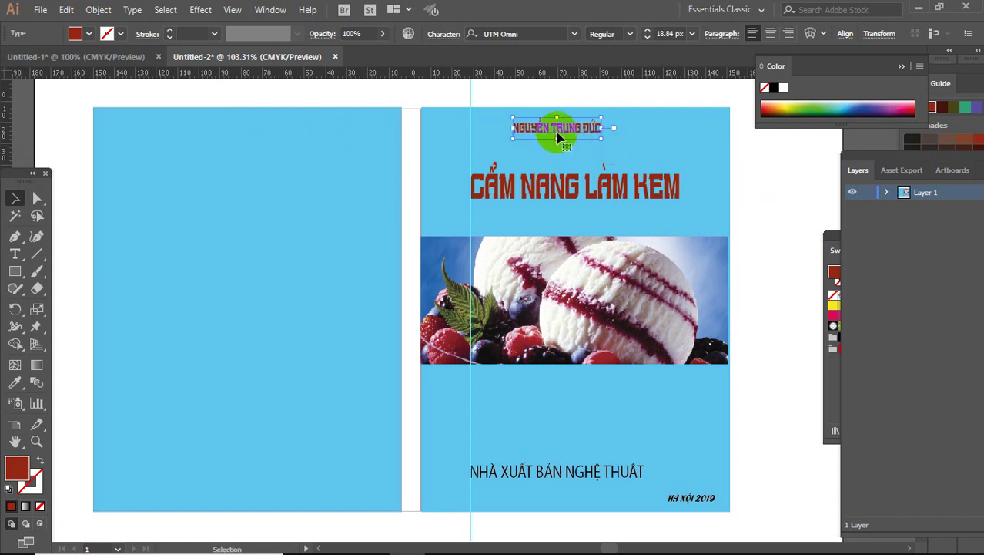
shift+click(549, 191)
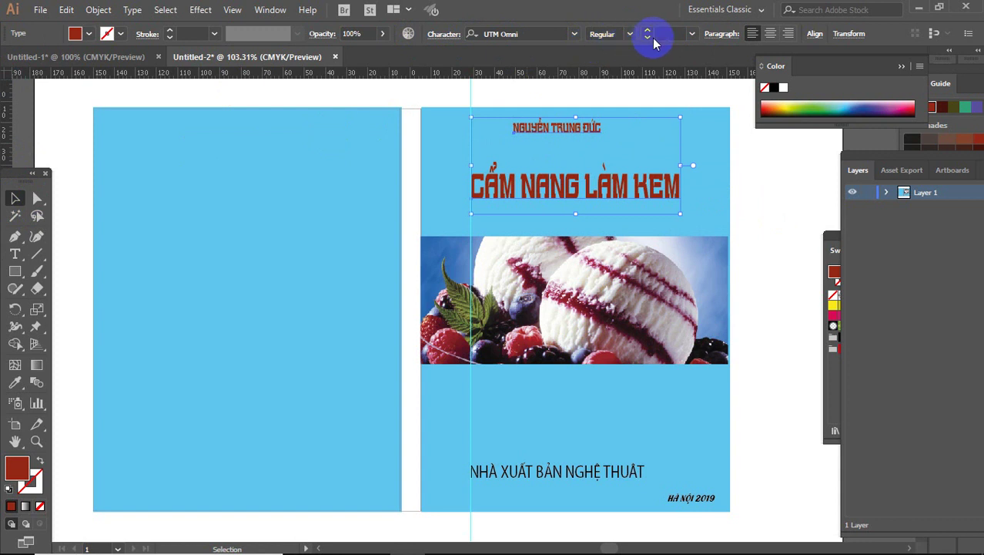
click(814, 34)
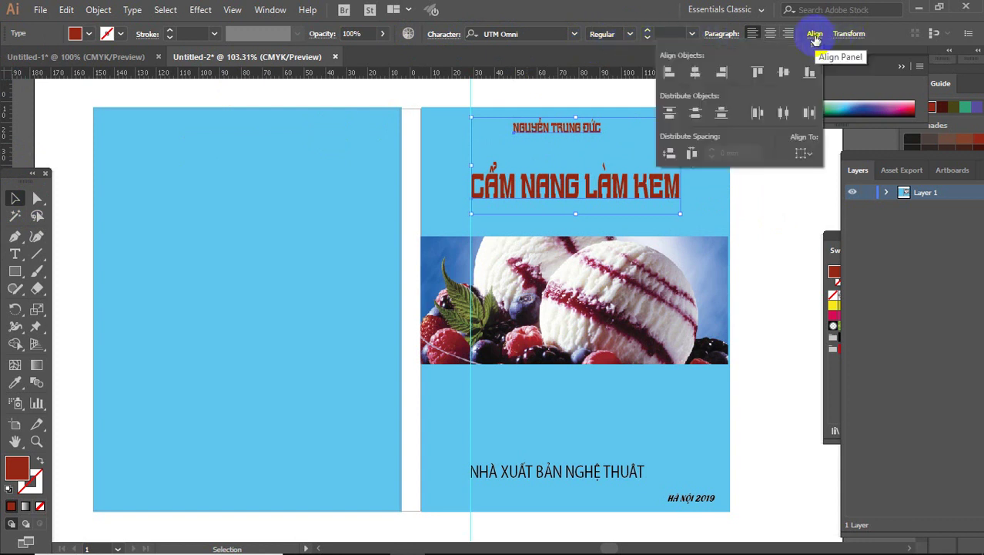
click(696, 73)
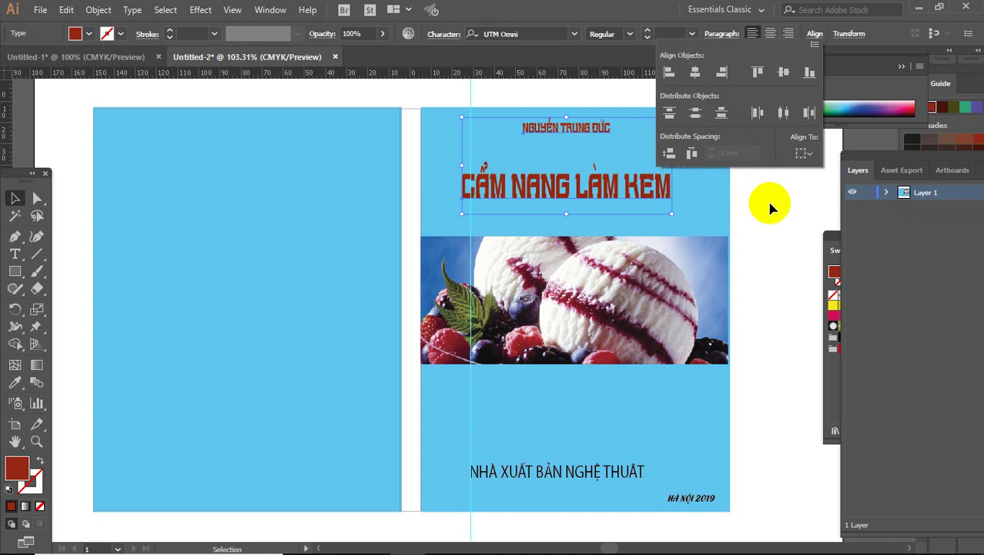
key(Escape)
key(Right)
key(Right)
key(Right)
key(Right)
key(Right)
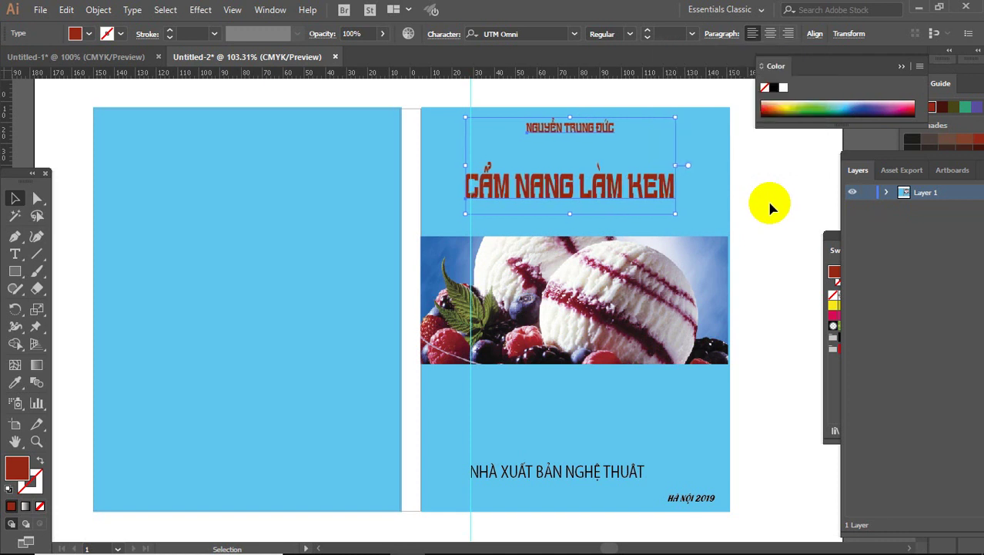
key(Right)
key(Right)
key(Right)
key(Right)
key(Right)
key(Right)
key(Right)
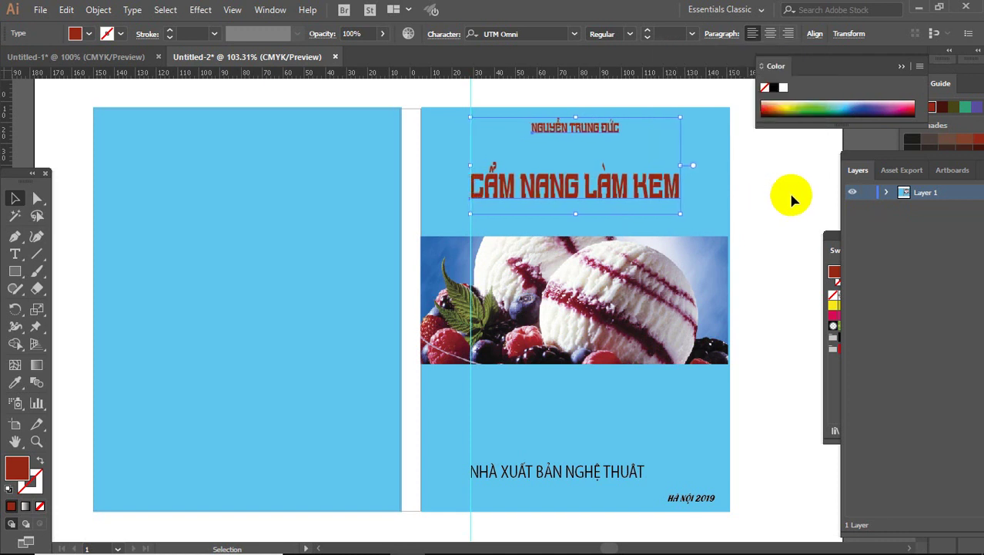
- Lower the author's name slightly so it sits just above the title
click(778, 198)
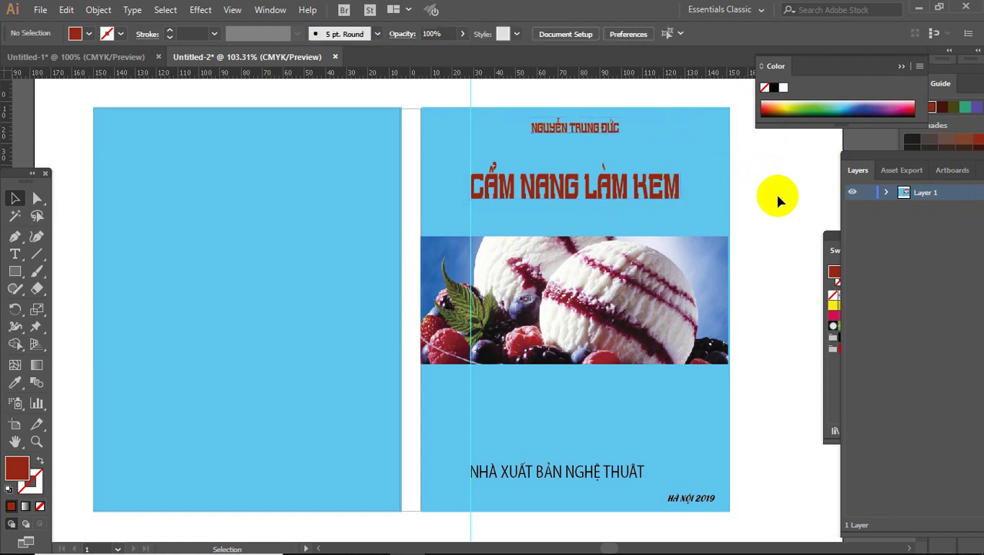
click(598, 129)
drag(595, 128, 597, 129)
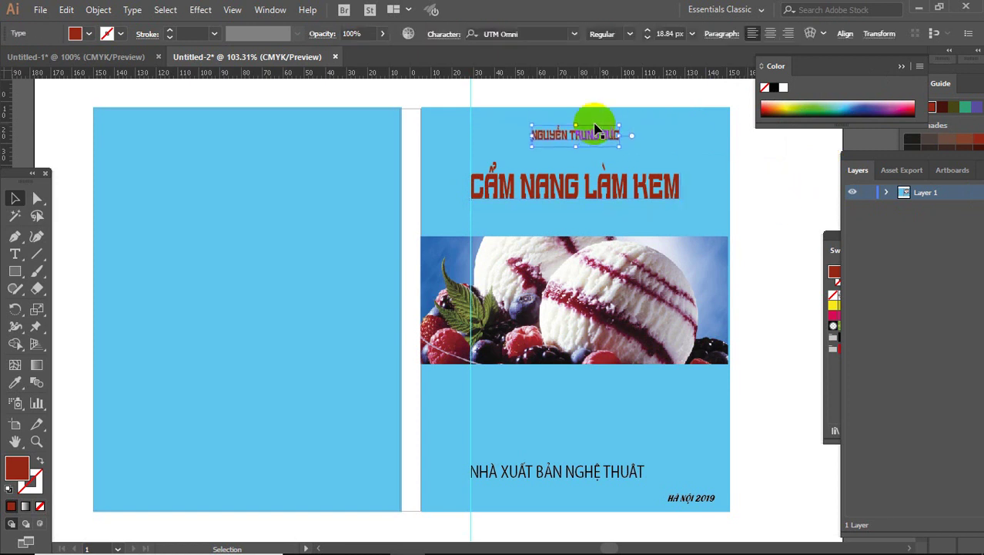
click(777, 232)
drag(776, 227, 771, 224)
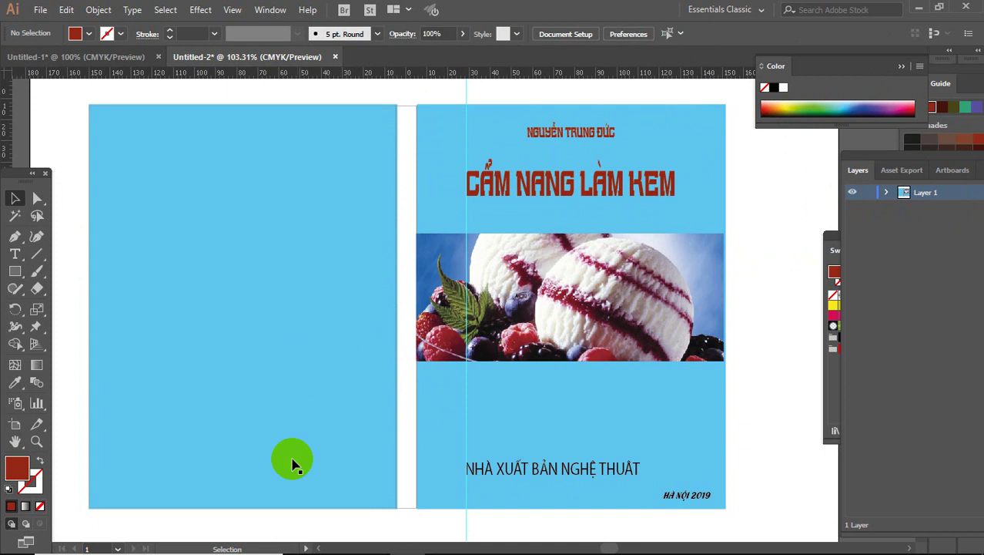
click(26, 267)
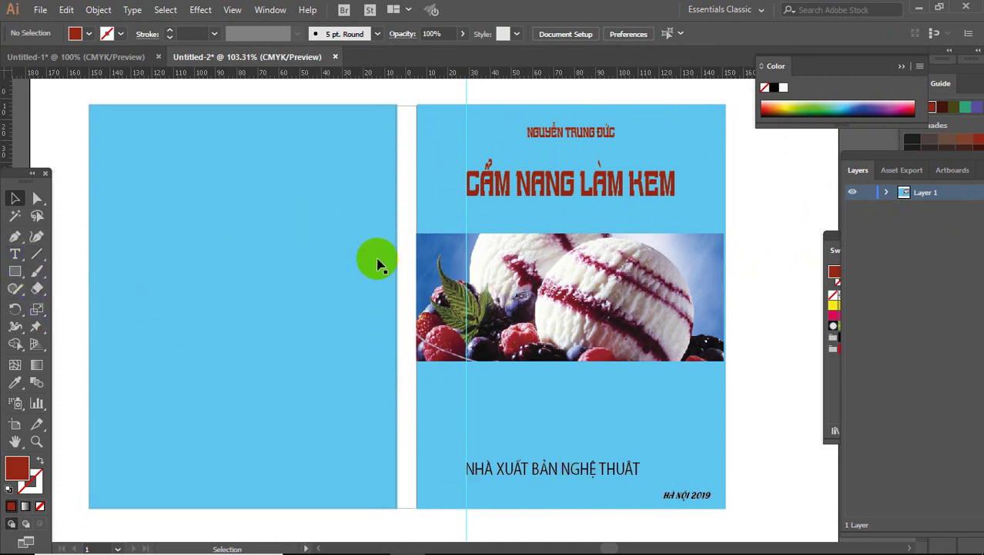
click(23, 261)
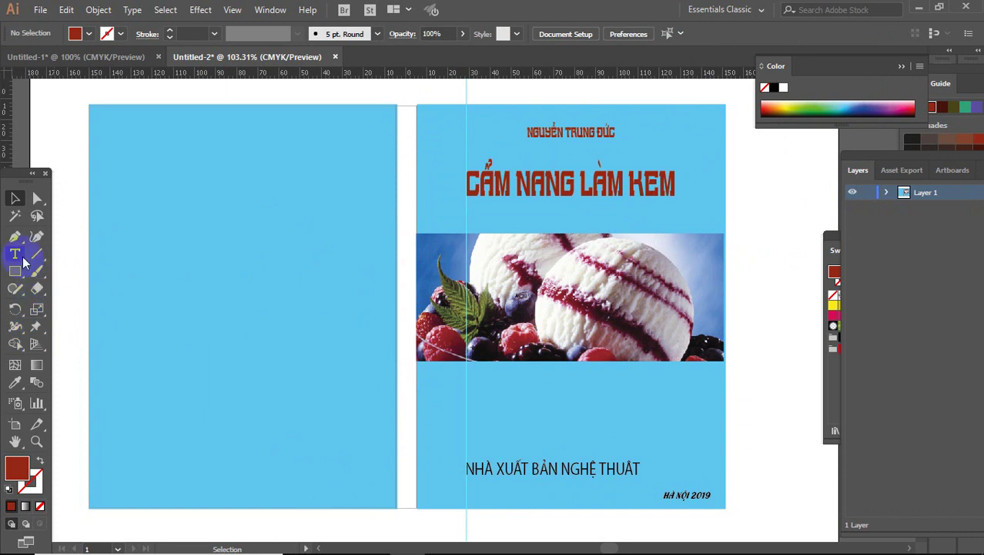
- Draw the red spine rectangle filling the gap between the back and front covers
click(17, 271)
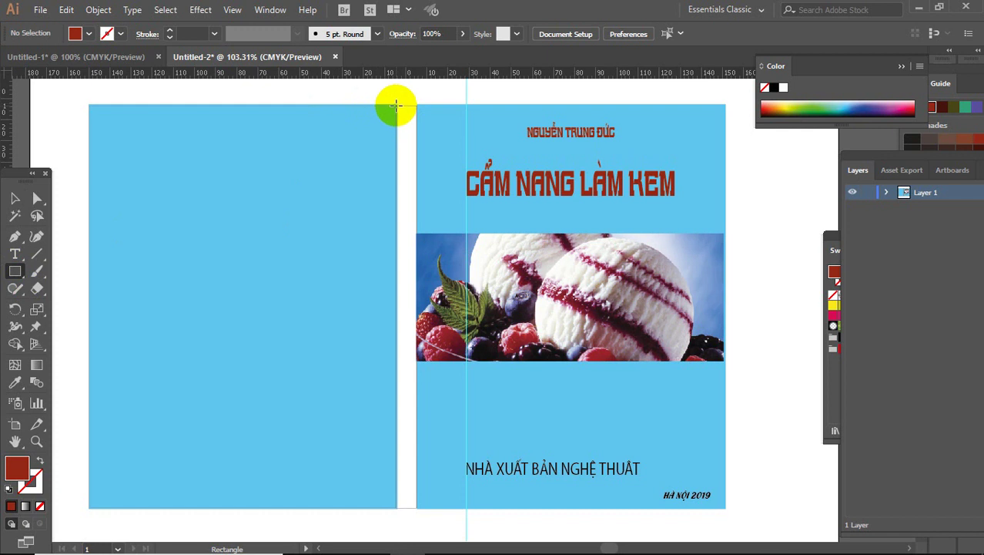
drag(396, 104, 417, 510)
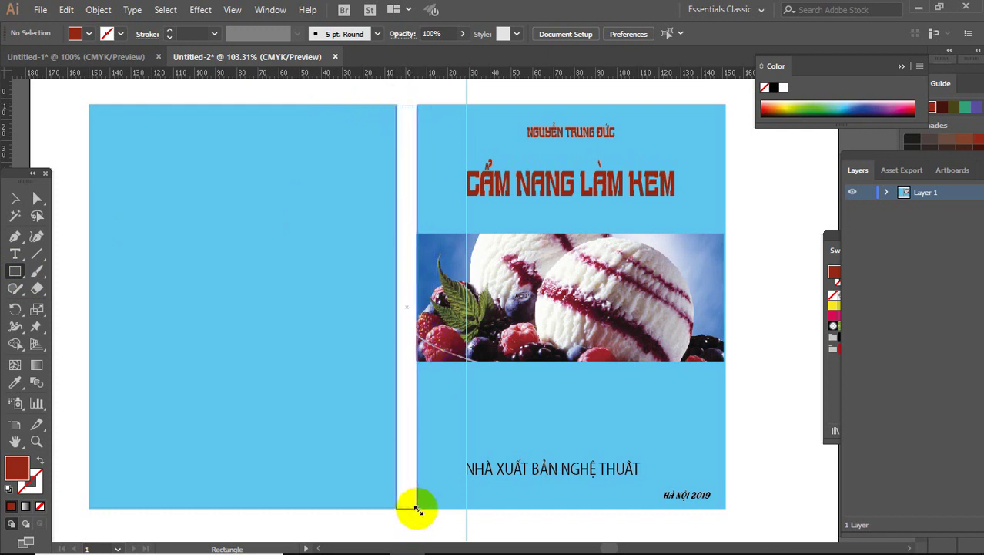
scroll(395, 385, up, 1)
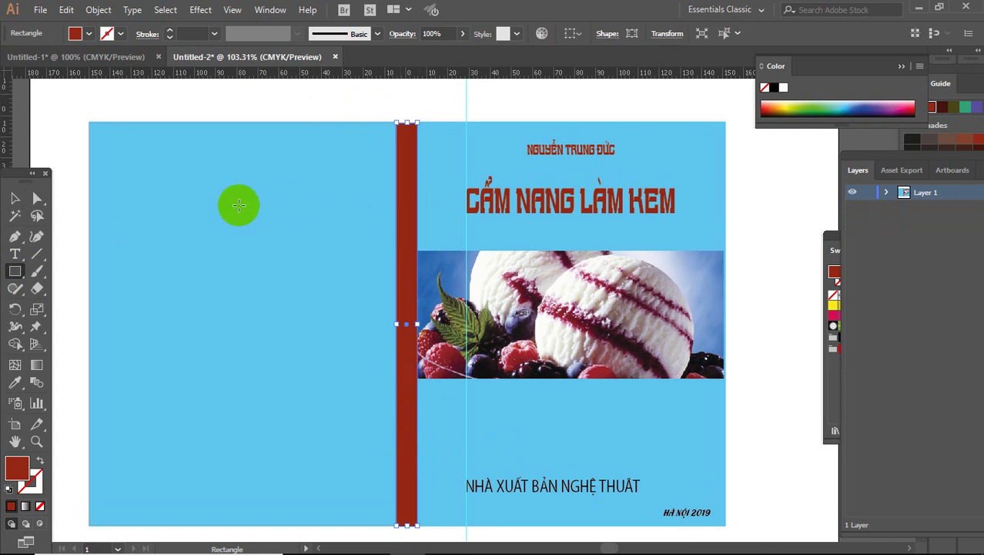
scroll(154, 151, down, 1)
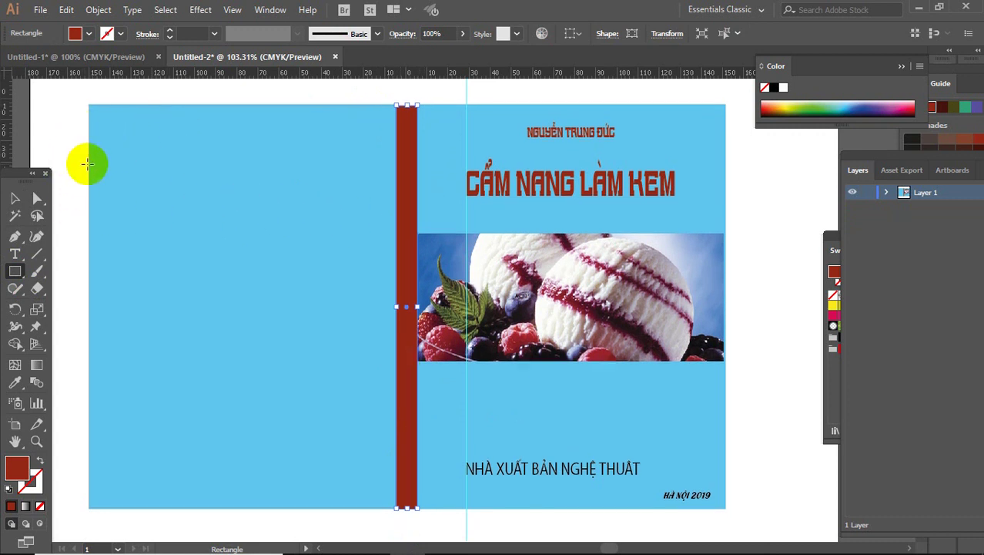
click(15, 198)
scroll(315, 147, up, 1)
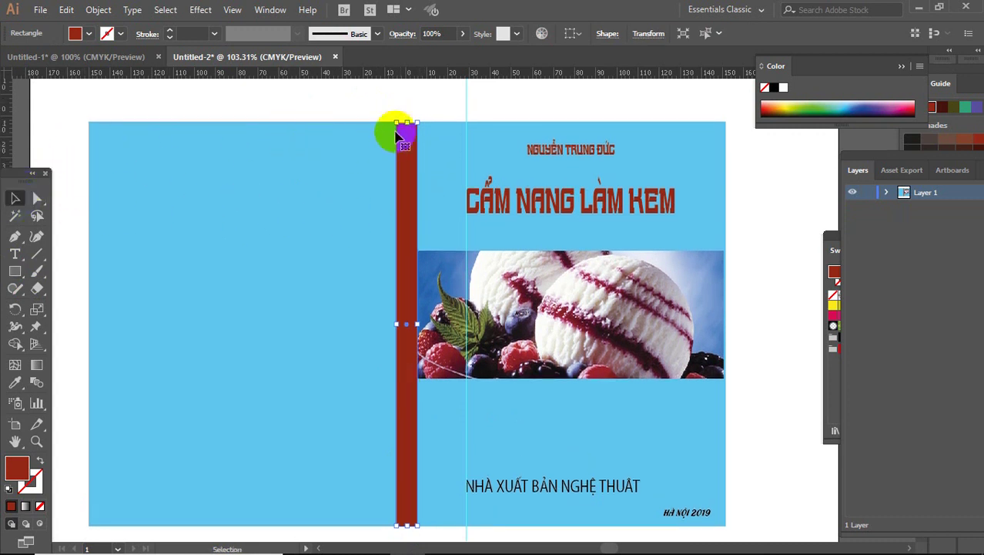
click(397, 99)
- Align the red spine's top edge flush with the top of the blue covers
key(z)
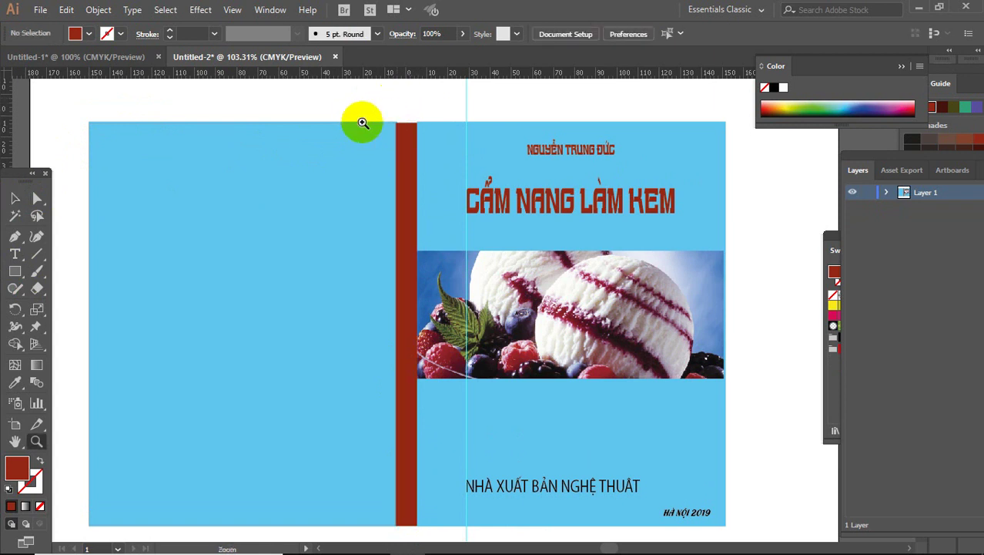
drag(351, 99, 510, 220)
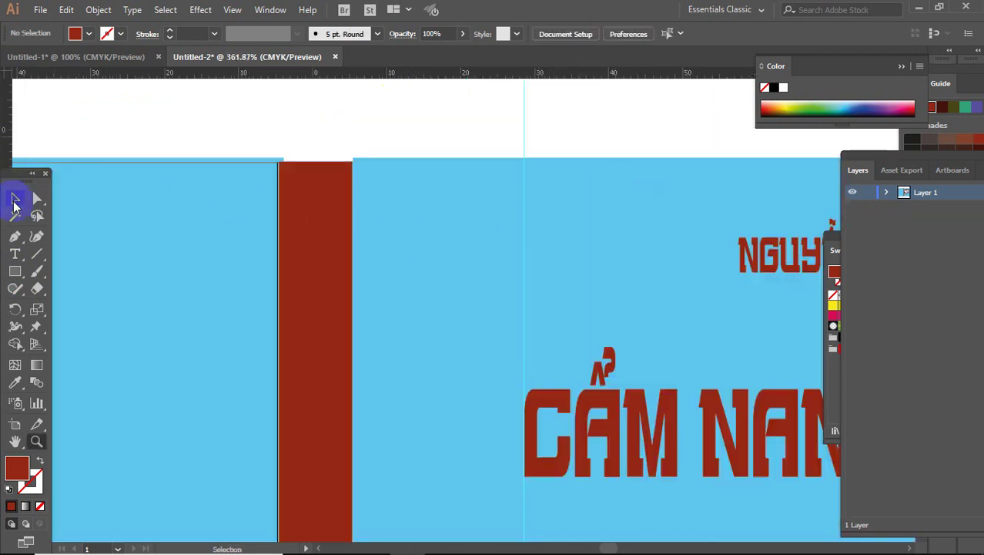
click(15, 198)
click(320, 174)
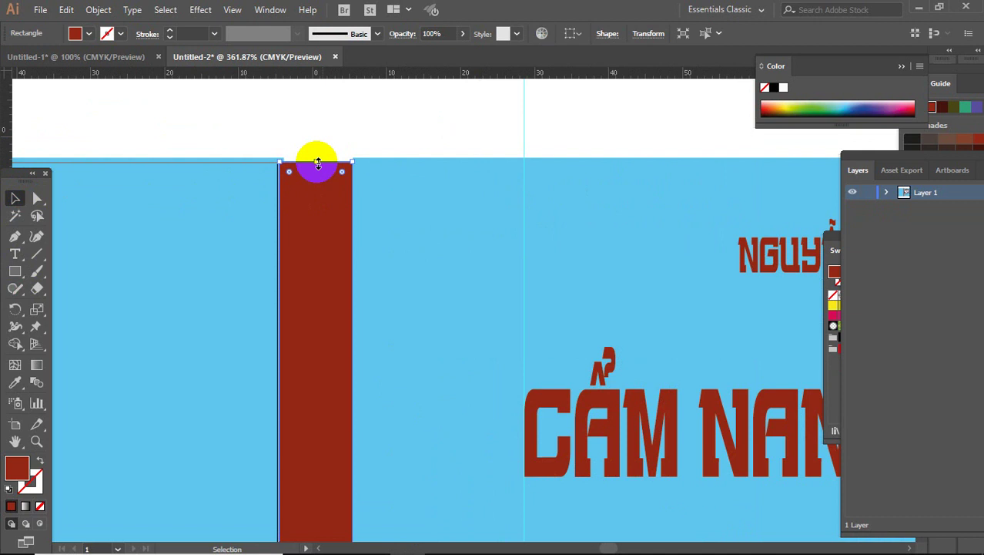
drag(314, 161, 318, 160)
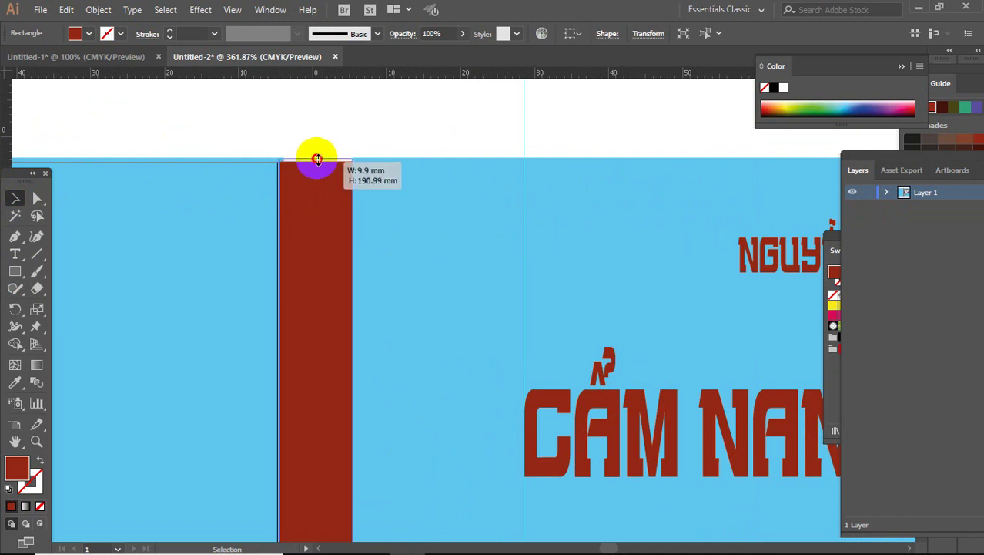
drag(318, 161, 314, 158)
click(396, 178)
- Align the spine's bottom edge with the covers' bottom, making it 9.9 × 190.59 mm
scroll(409, 353, down, 8)
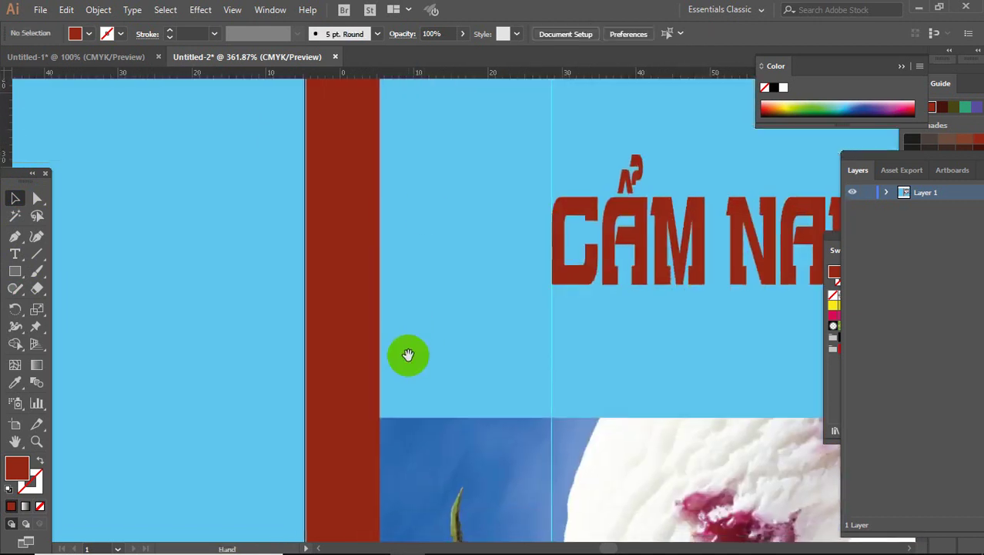
scroll(395, 451, down, 3)
scroll(378, 451, down, 3)
scroll(383, 452, down, 3)
scroll(384, 452, down, 5)
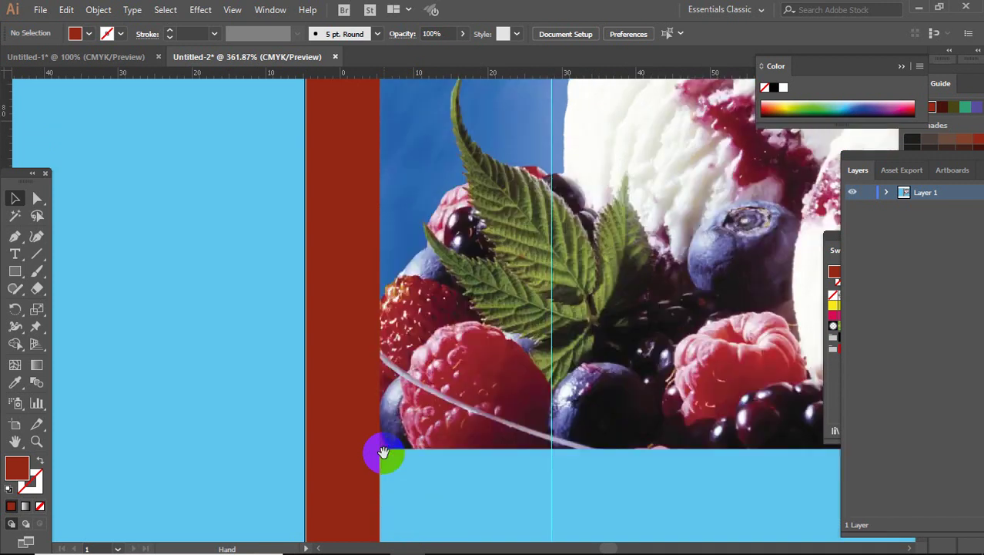
scroll(383, 452, down, 5)
scroll(384, 452, down, 5)
scroll(384, 452, down, 3)
scroll(383, 452, down, 3)
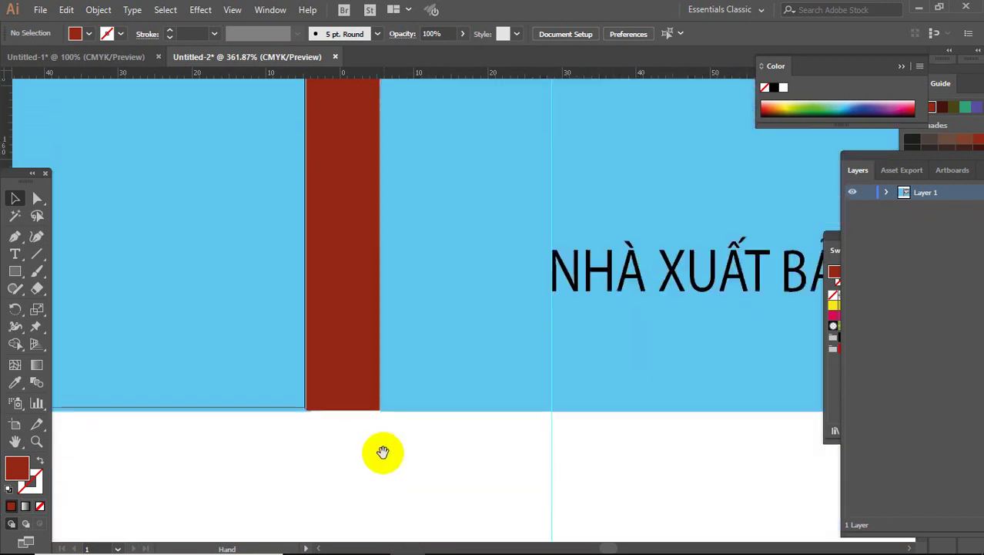
click(336, 403)
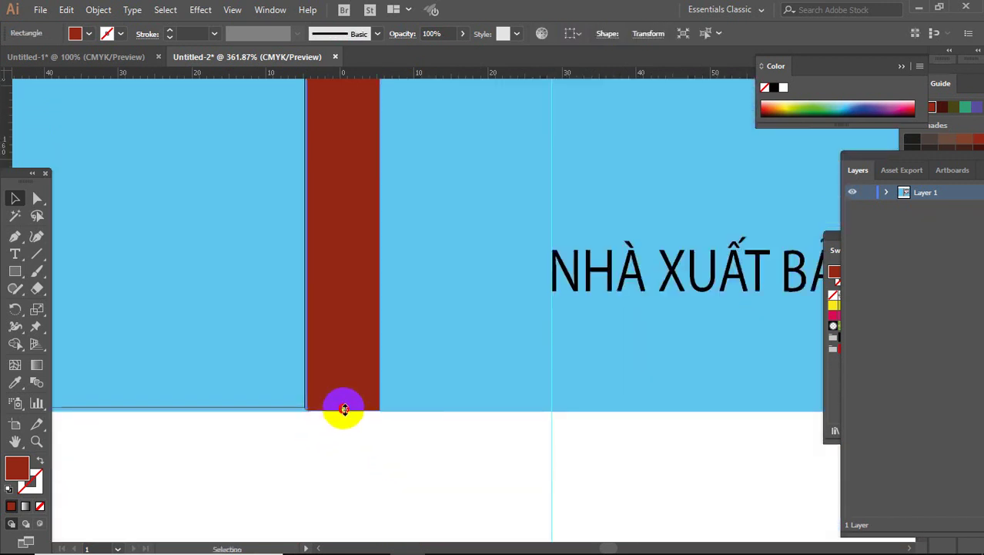
drag(345, 408, 341, 406)
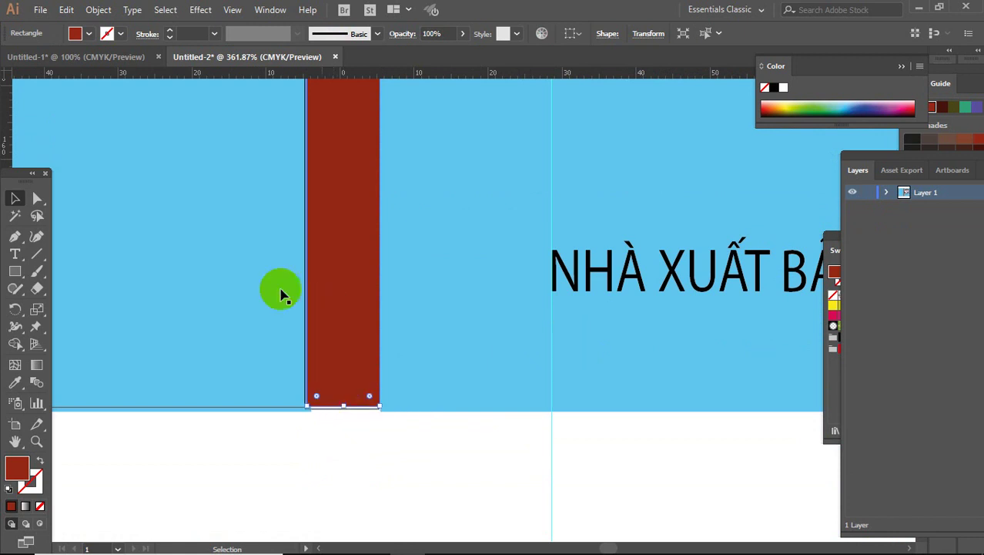
click(359, 445)
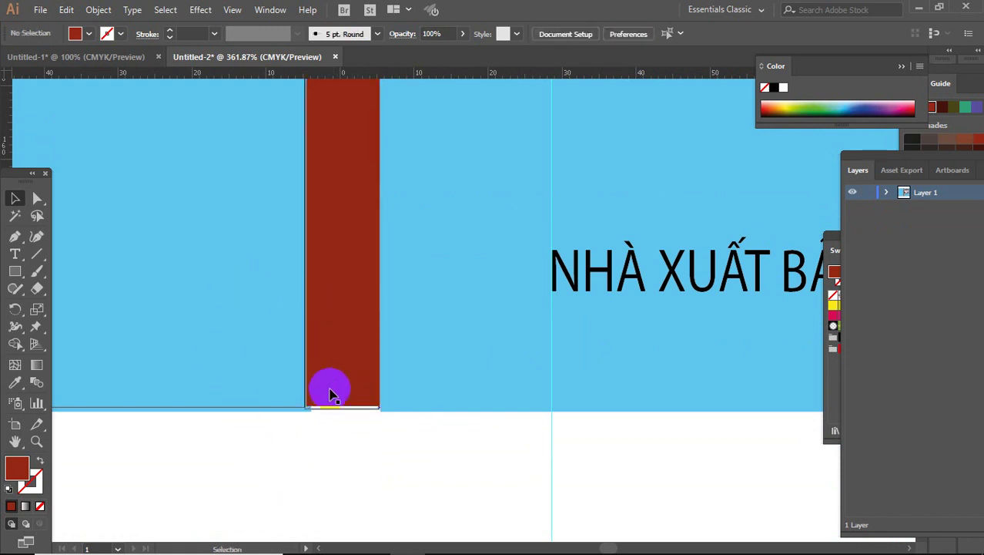
click(344, 406)
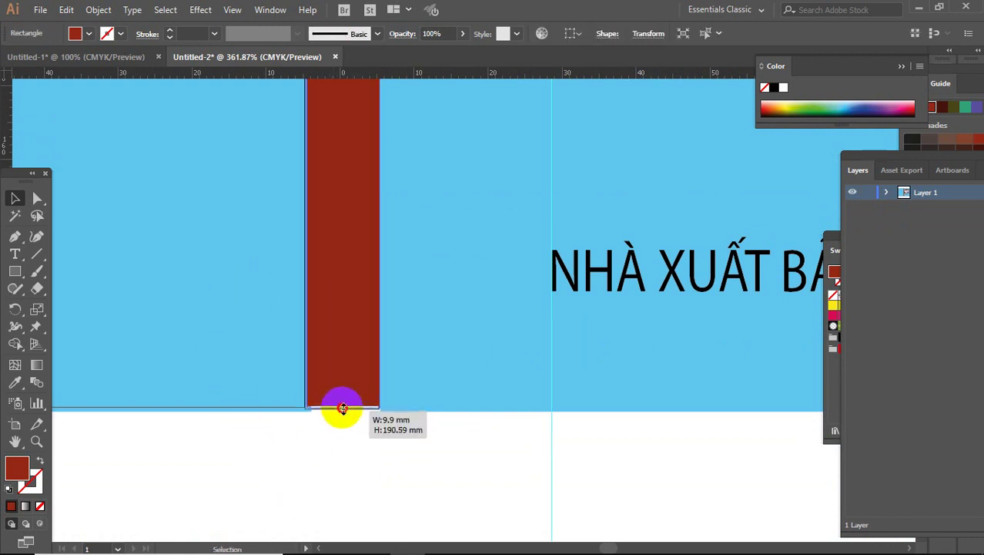
click(325, 411)
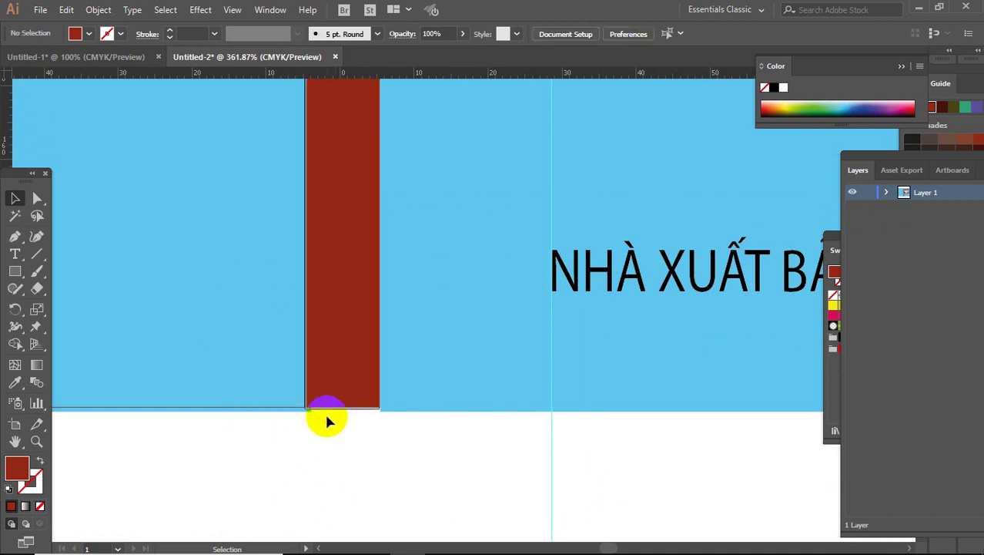
key(ctrl+minus)
key(ctrl+minus)
key(ctrl+minus)
key(ctrl+minus)
key(ctrl+minus)
key(ctrl+minus)
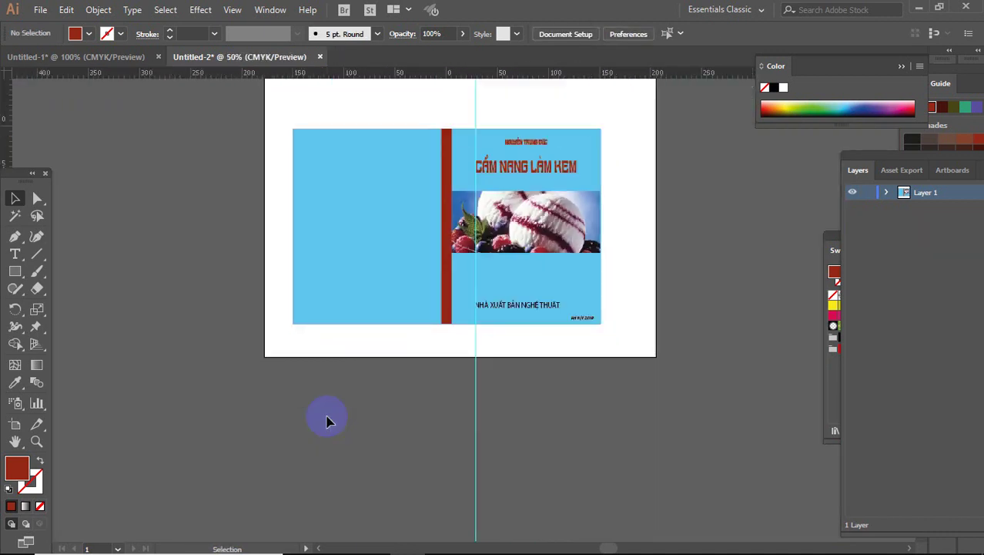
- Copy the HÀ NỘI 2019 line to the bottom of the back cover beside the spine
mouse_move(325, 447)
mouse_down()
mouse_move(409, 464)
mouse_move(430, 484)
mouse_up()
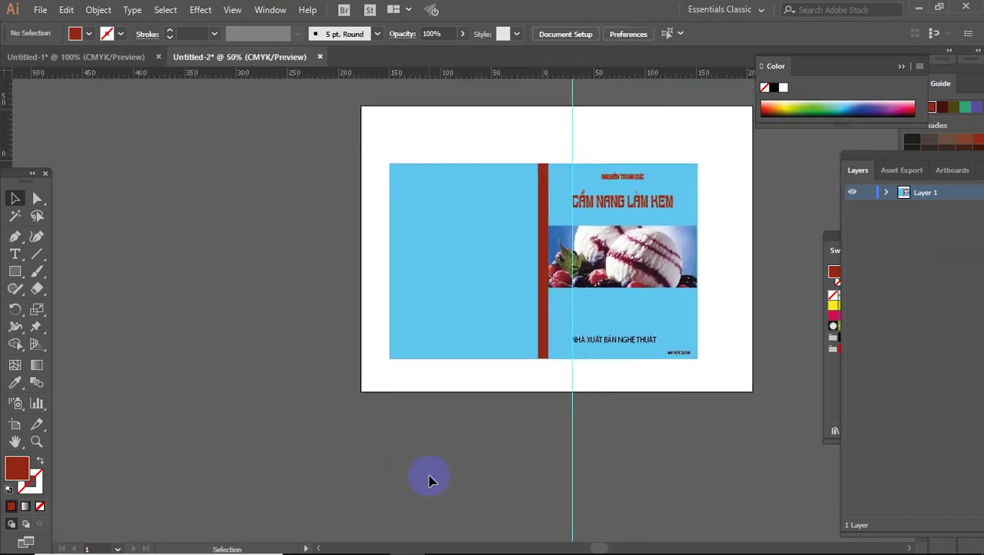
key(z)
drag(378, 149, 727, 438)
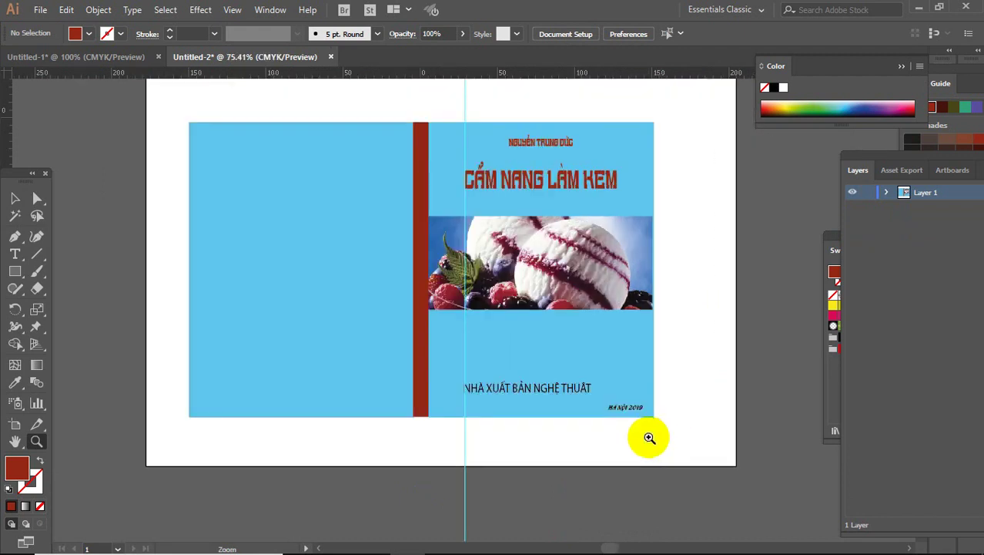
drag(402, 353, 425, 356)
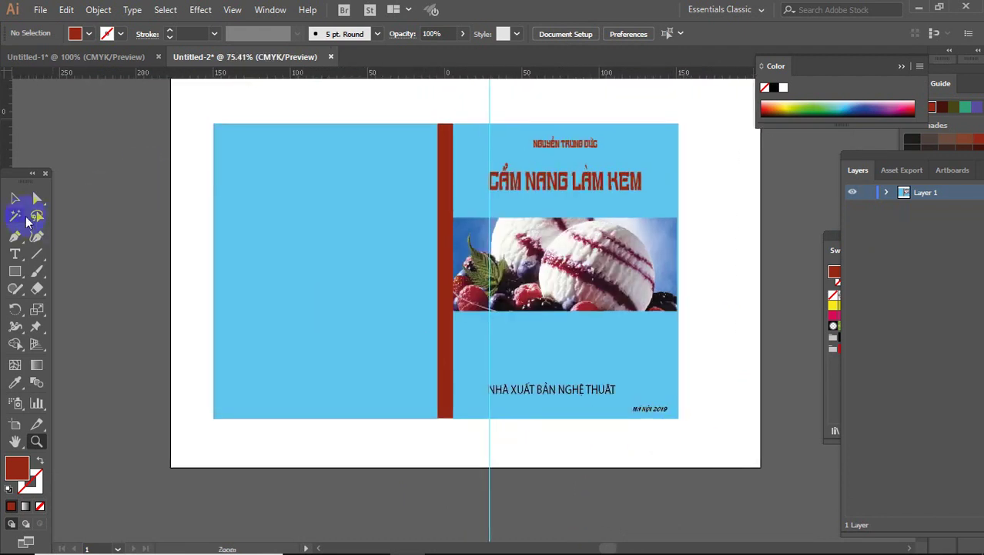
click(16, 202)
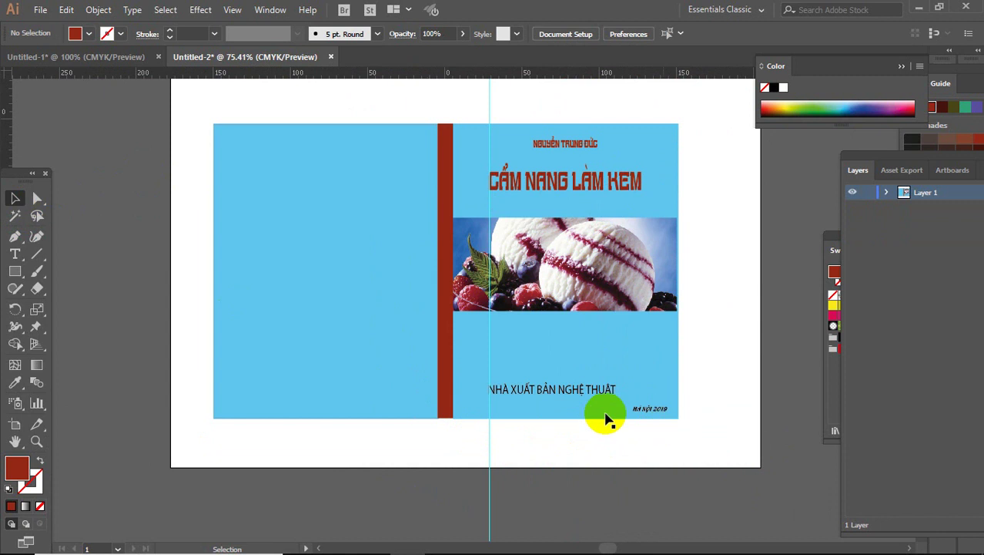
click(654, 414)
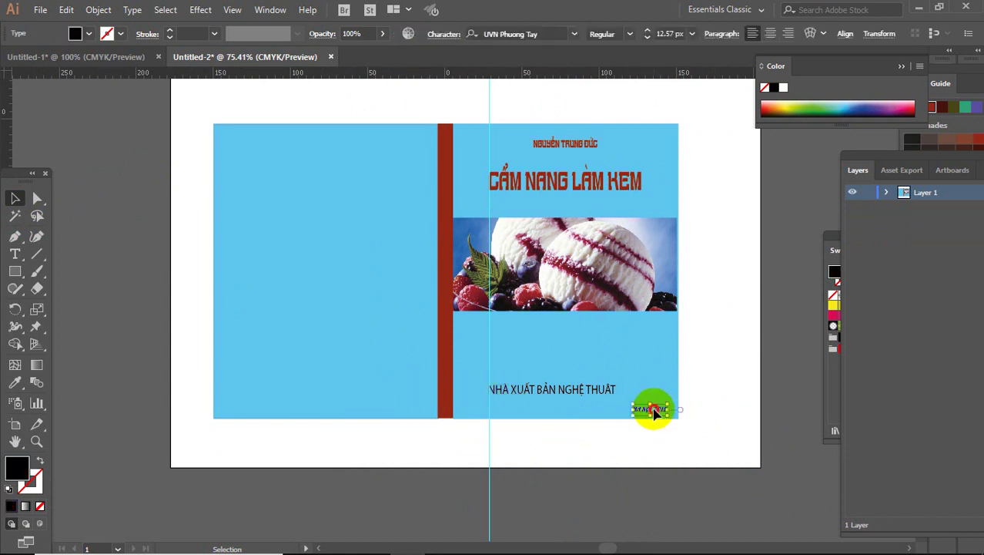
drag(654, 413, 395, 410)
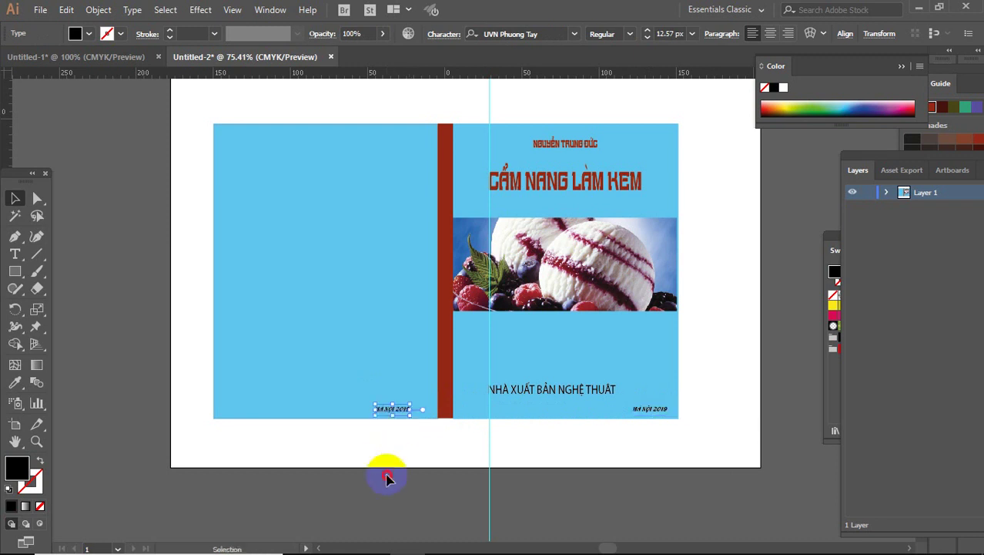
key(z)
drag(303, 383, 473, 458)
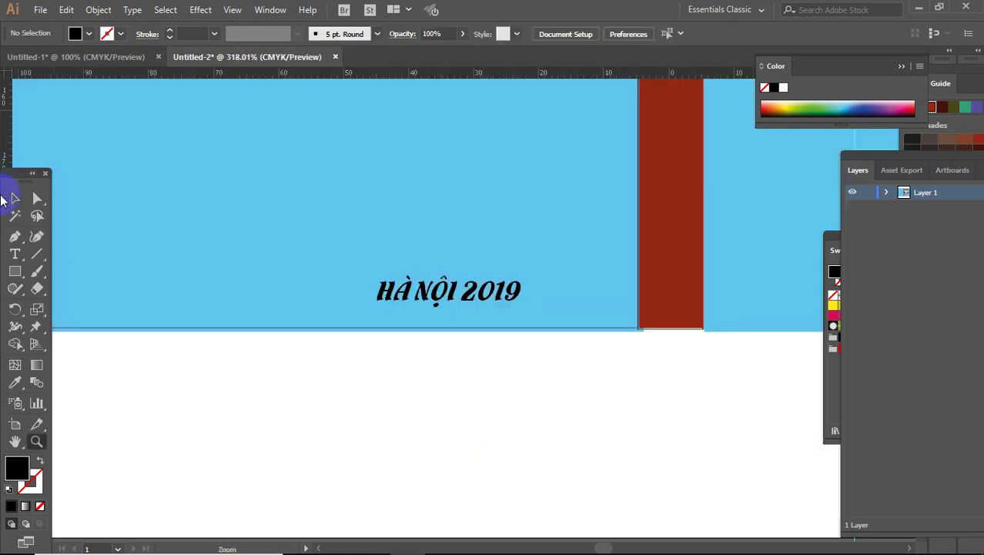
- Retype the back-cover copy as the price line 'GIÁ 120.000 đồng'
click(15, 253)
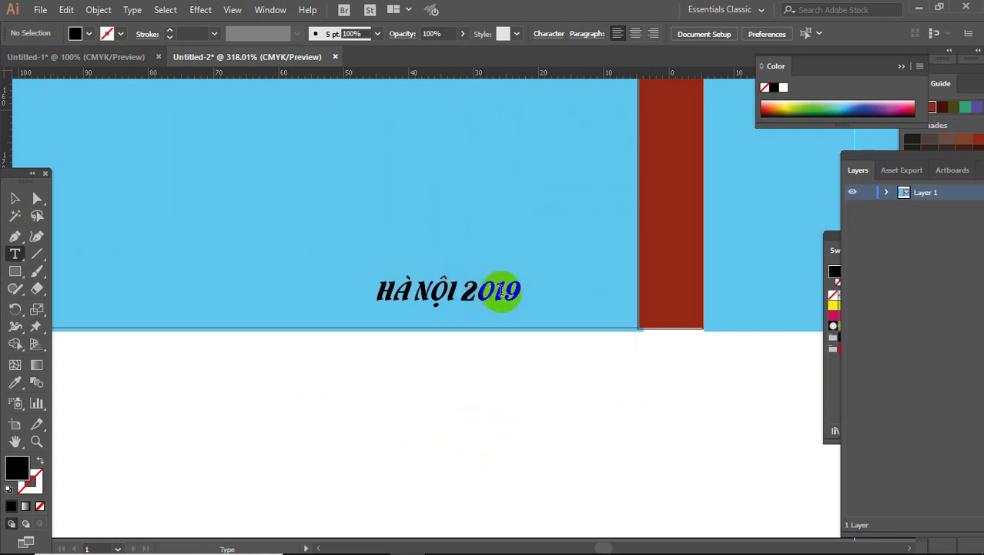
drag(504, 290, 531, 299)
click(518, 288)
text(GIÁ 120.000 đồng)
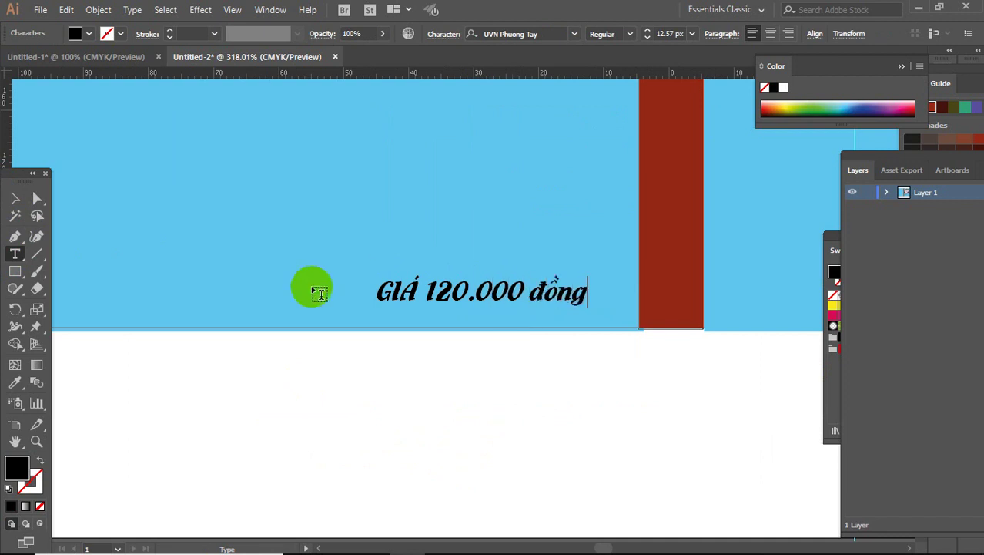
click(14, 198)
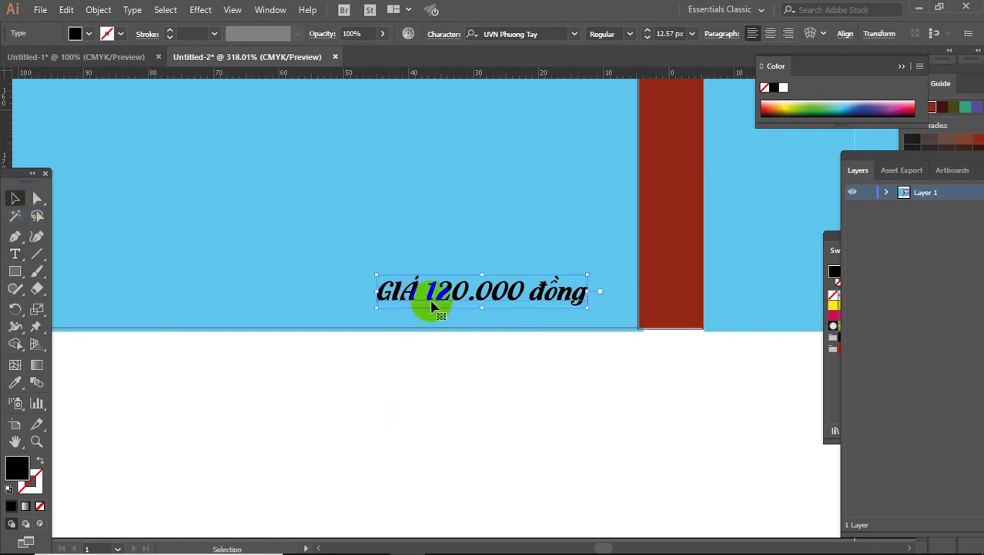
key(a)
key(ctrl+minus)
key(ctrl+minus)
key(ctrl+minus)
key(ctrl+minus)
key(ctrl+minus)
key(ctrl+minus)
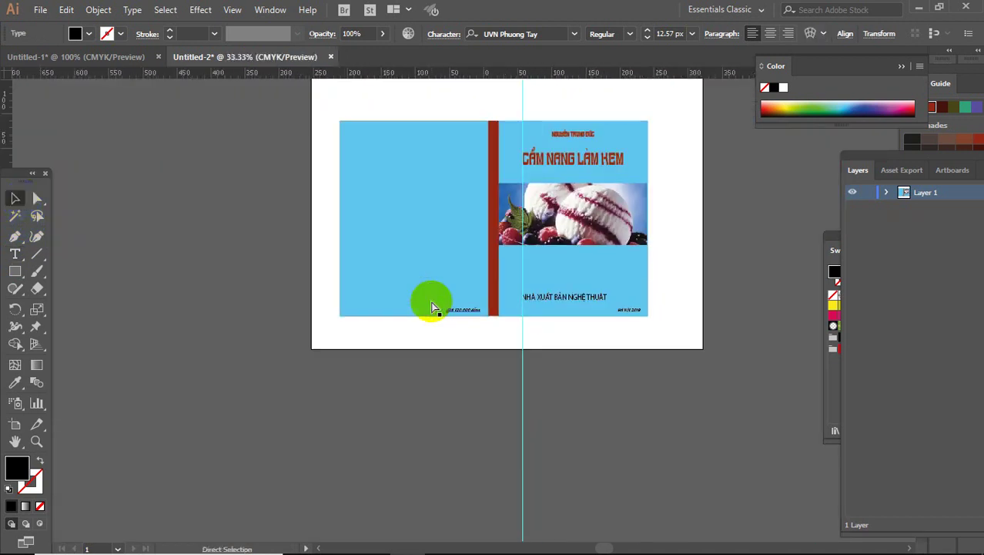
key(ctrl+minus)
- Zoom in on the whole cover spread and check the back-cover price text
key(v)
click(483, 380)
key(z)
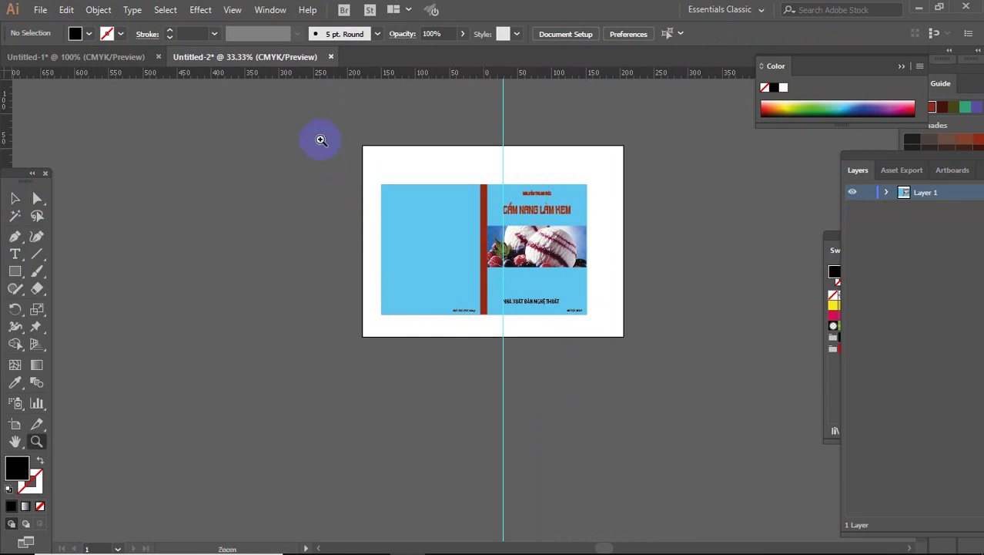
drag(321, 139, 682, 398)
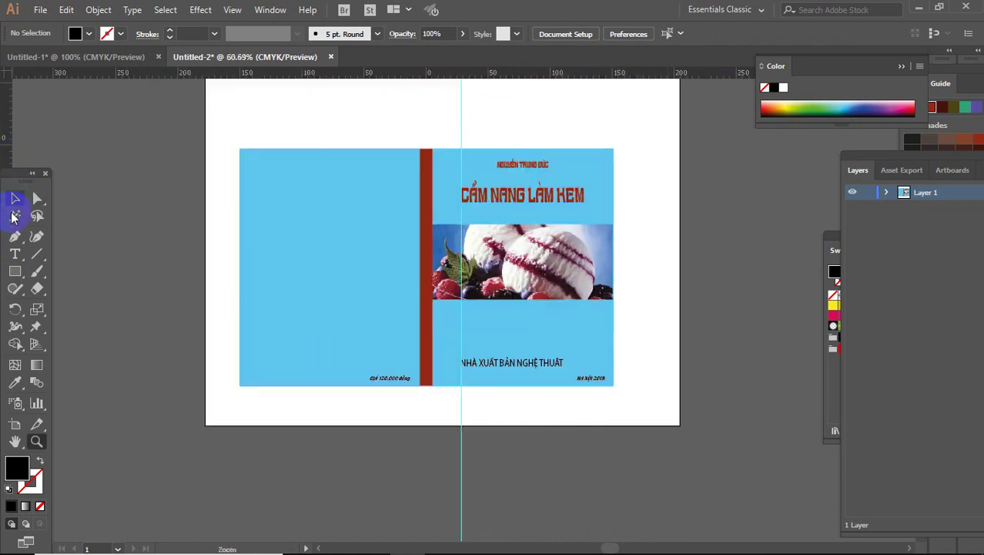
click(388, 377)
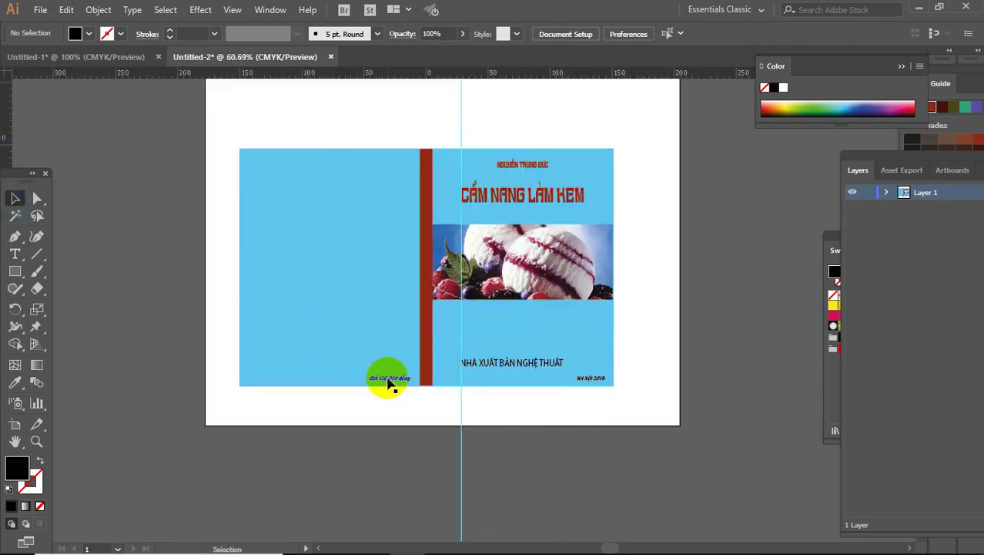
click(389, 379)
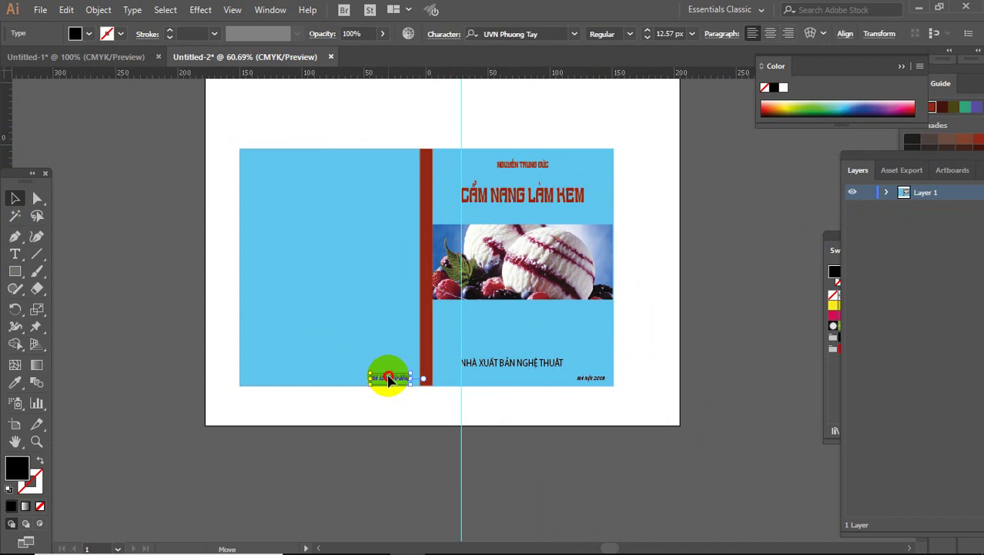
click(374, 429)
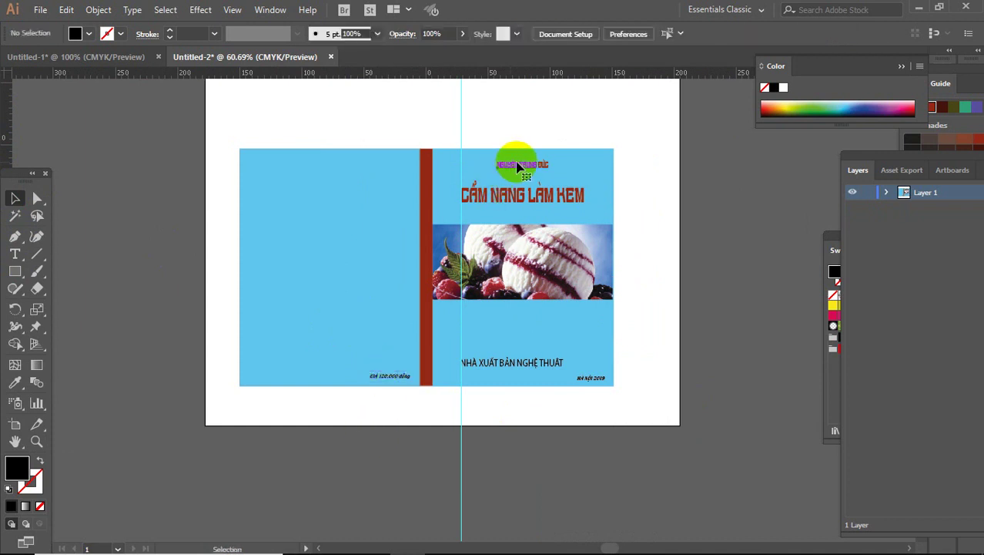
- Copy the author's name to the top of the back cover, mirroring the front
drag(522, 167, 280, 168)
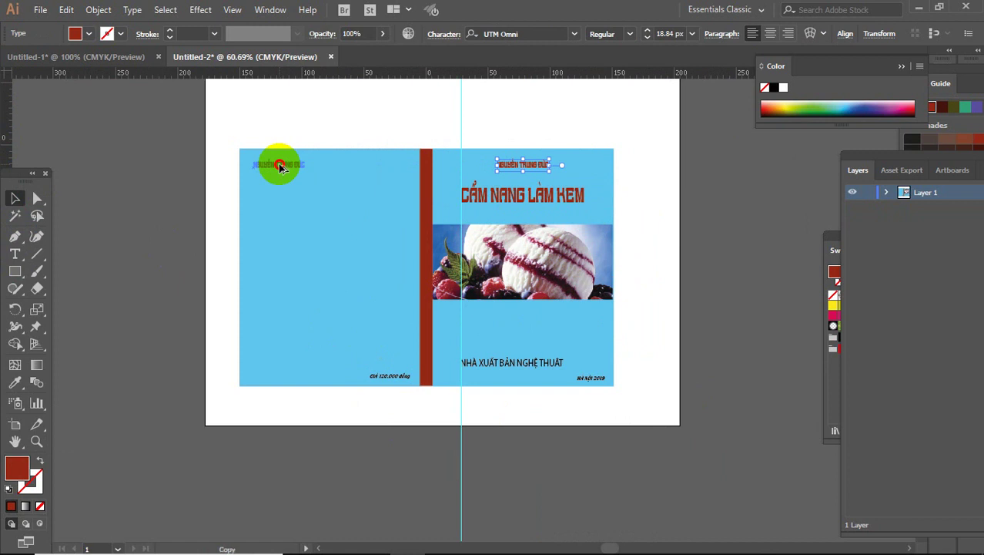
drag(279, 168, 280, 168)
click(121, 285)
key(z)
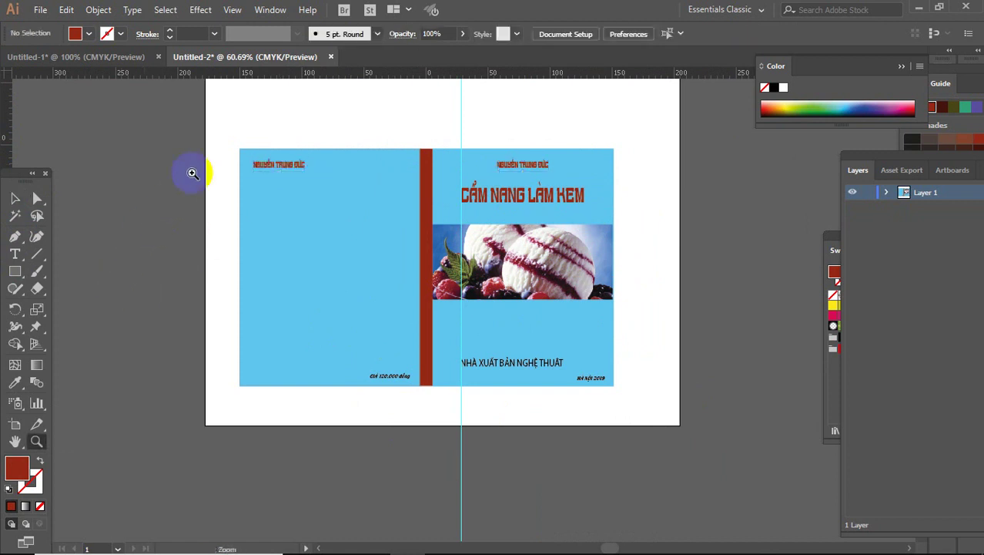
mouse_move(194, 117)
mouse_down()
mouse_move(644, 381)
mouse_move(437, 355)
mouse_up()
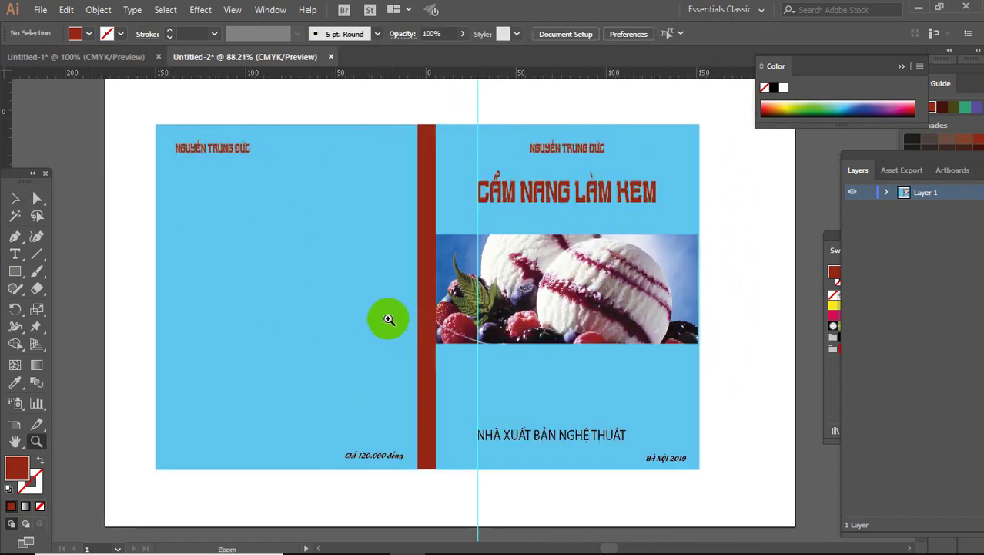
click(15, 198)
click(194, 163)
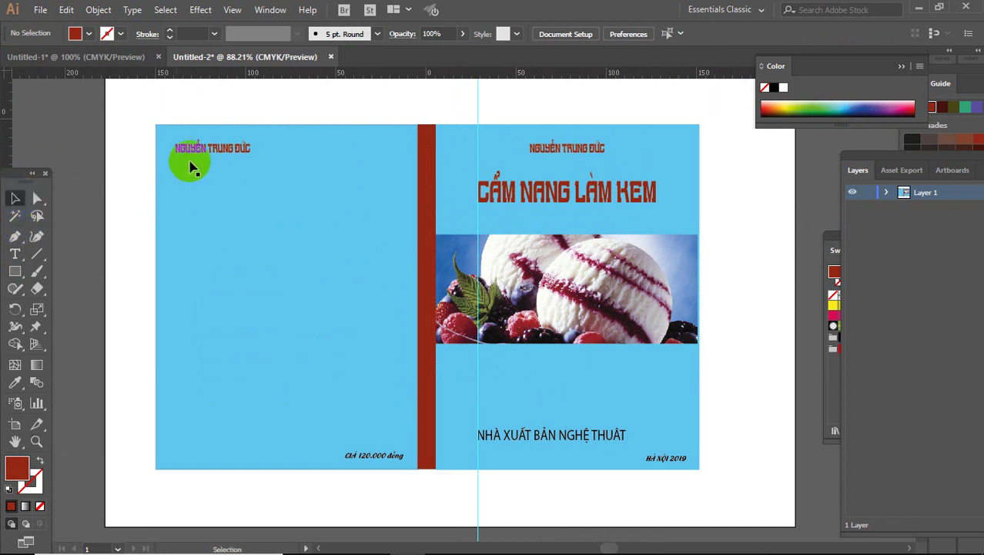
click(206, 160)
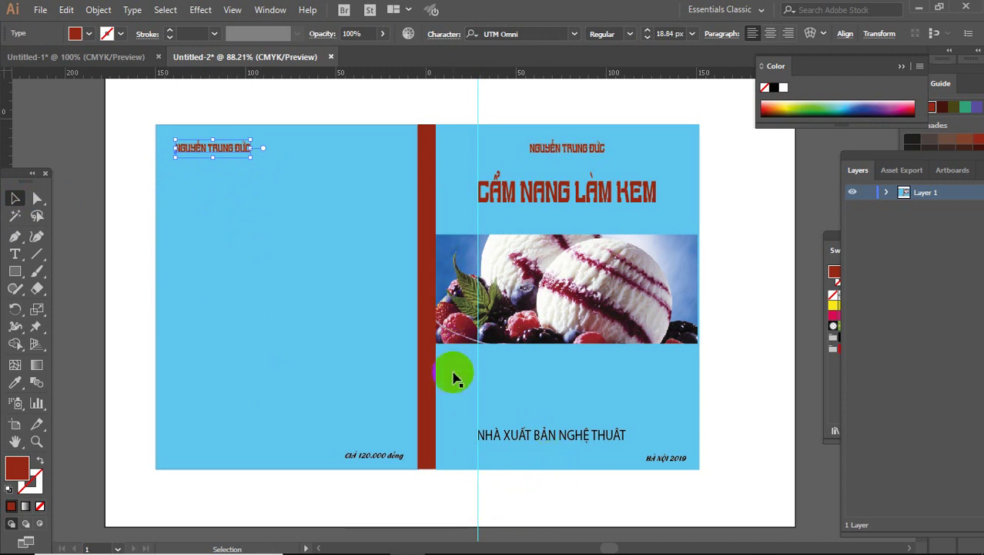
- Alt-drag a copy of the NHÀ XUẤT BẢN NGHỆ THUẬT publisher line onto the back cover
click(556, 437)
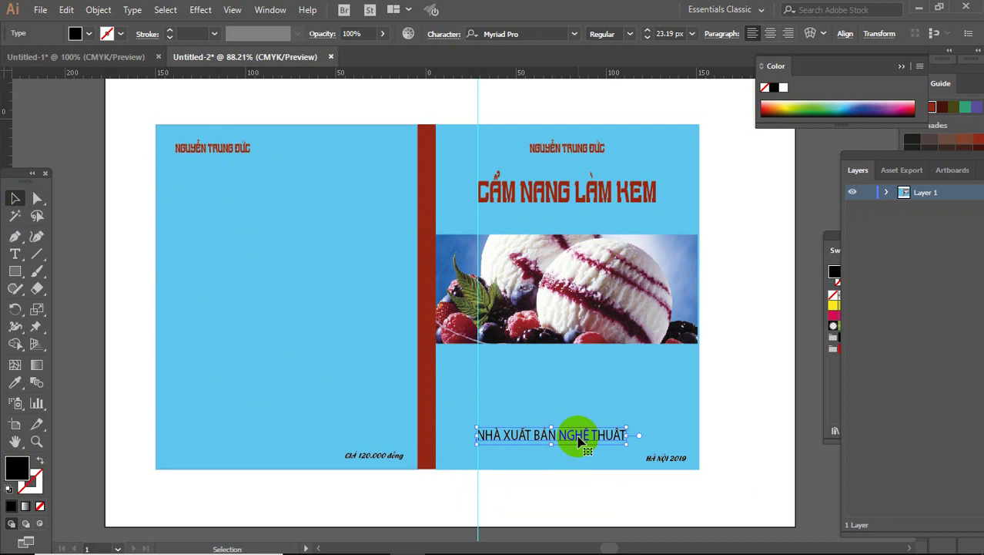
mouse_move(577, 439)
mouse_down()
mouse_move(308, 454)
mouse_move(337, 250)
mouse_up()
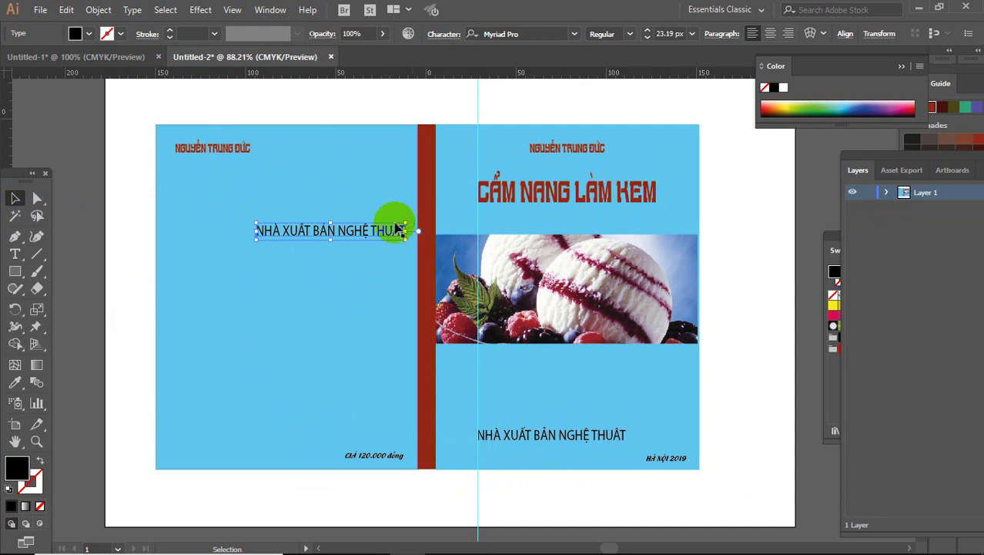
click(16, 255)
click(319, 229)
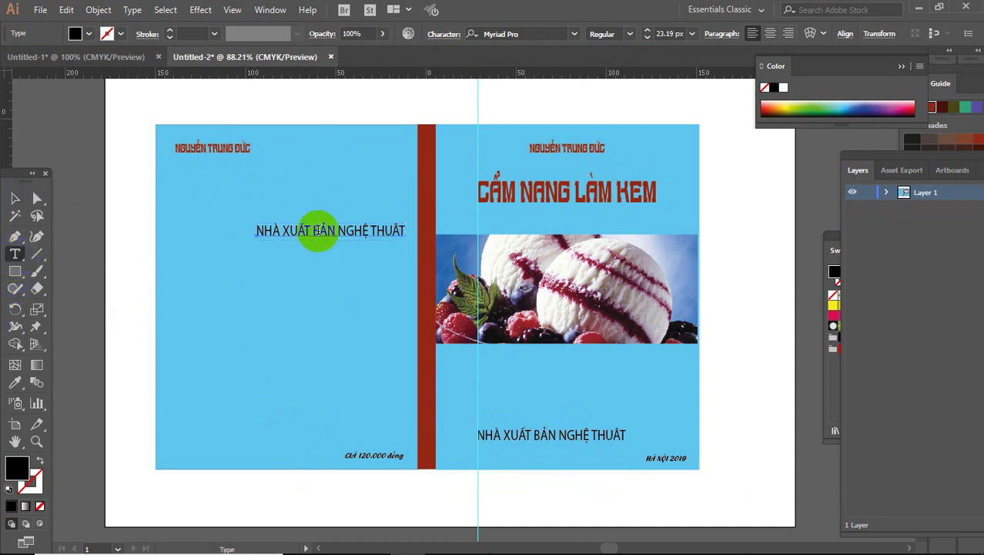
click(14, 200)
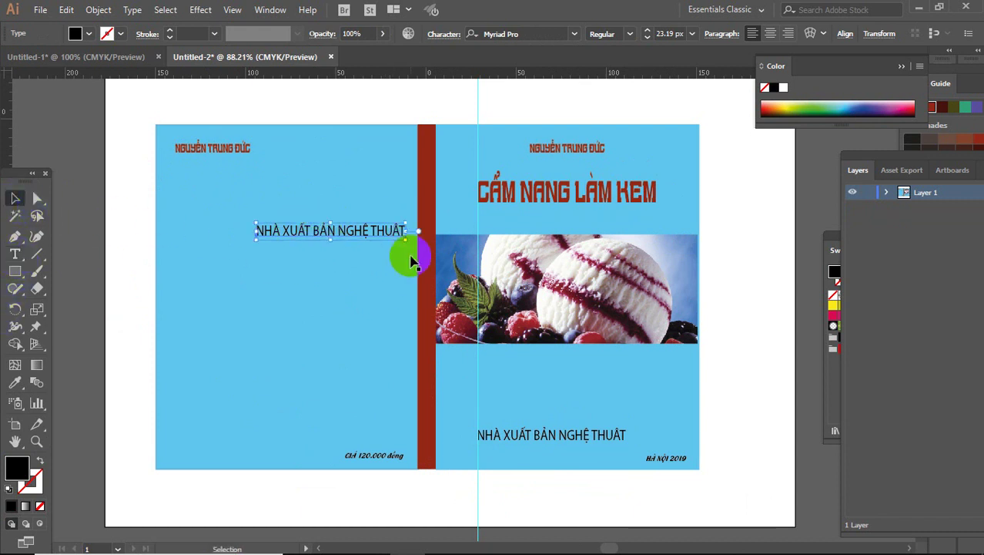
click(332, 229)
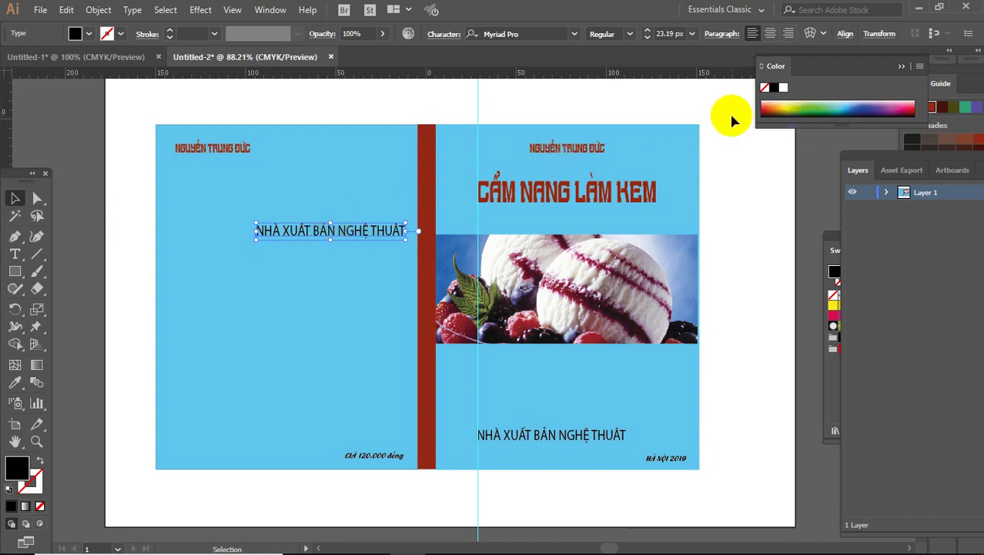
- Make the copied publisher line white at 16.49 px and place it lower on the back cover
click(783, 89)
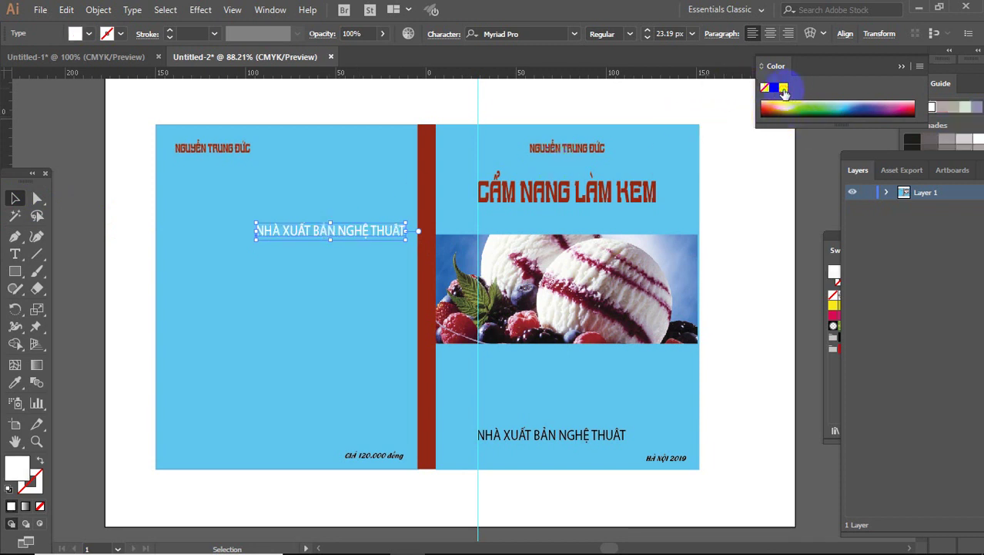
double_click(329, 225)
drag(328, 227, 332, 227)
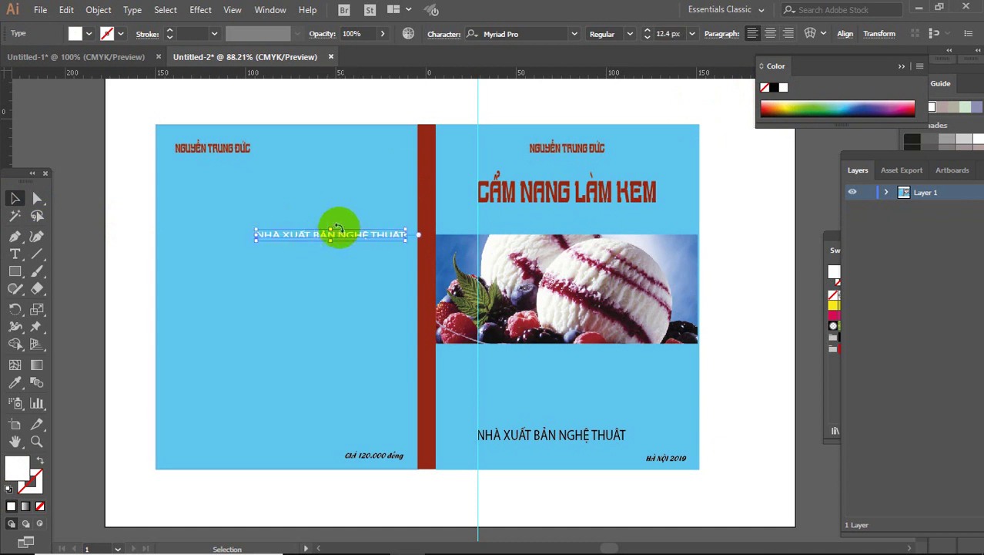
key(Escape)
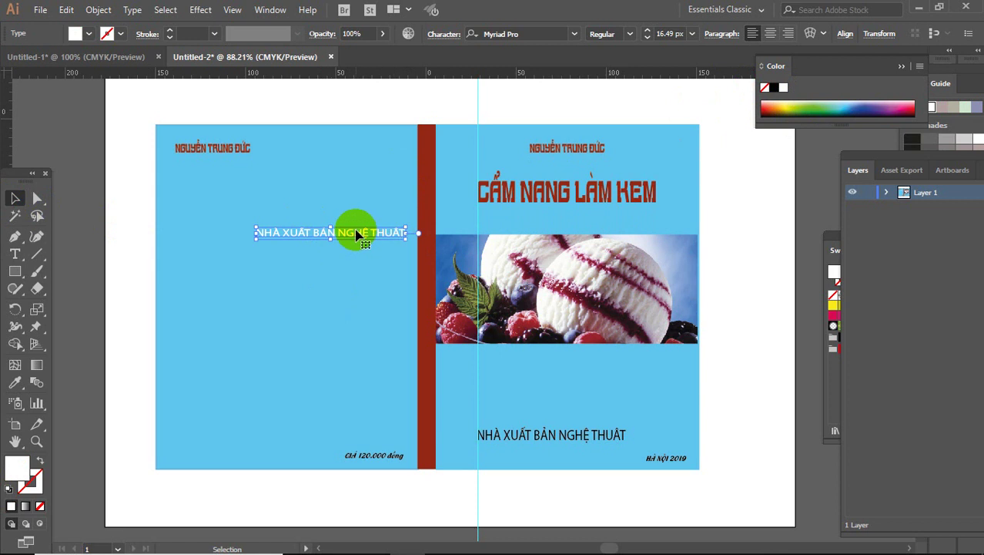
mouse_move(345, 233)
mouse_down()
mouse_move(356, 251)
mouse_move(344, 279)
mouse_up()
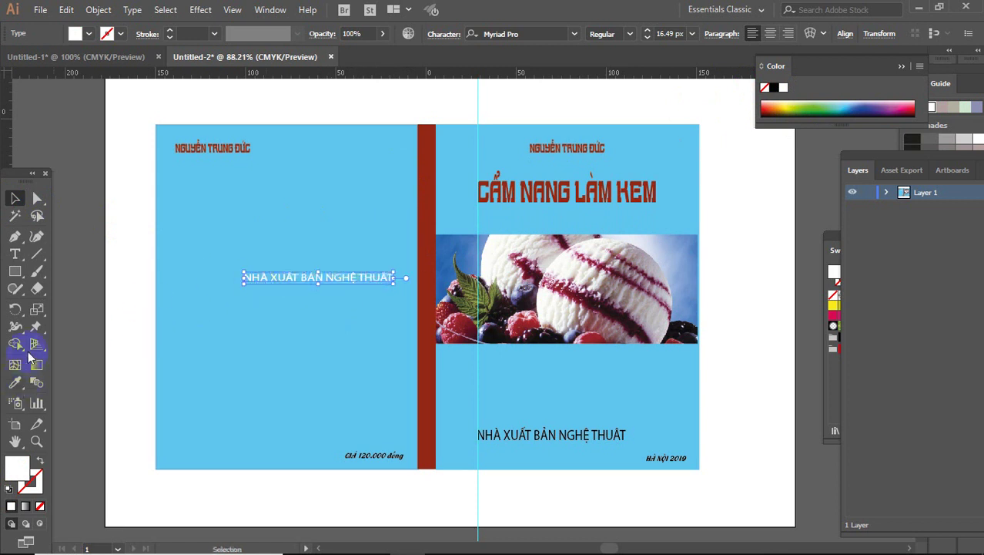
click(16, 311)
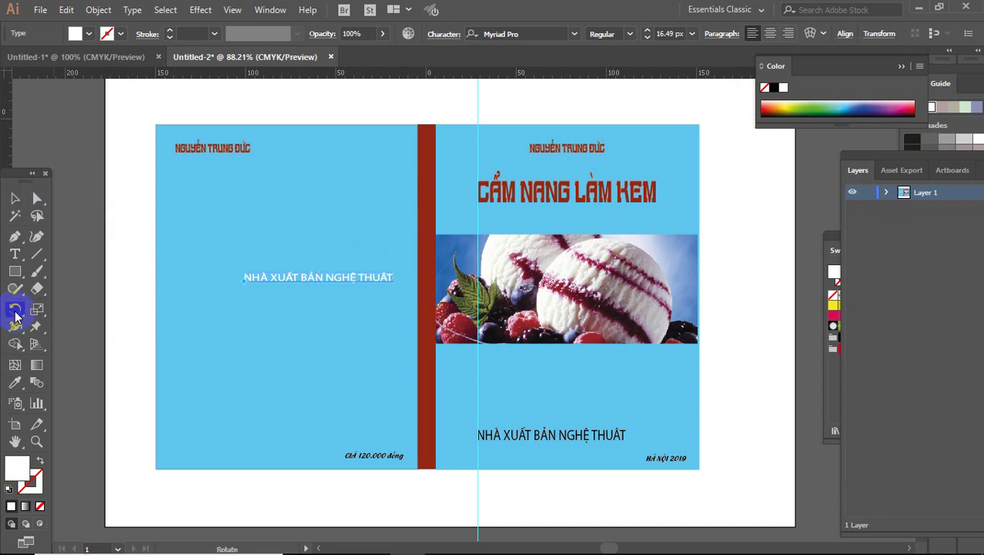
drag(319, 275, 253, 282)
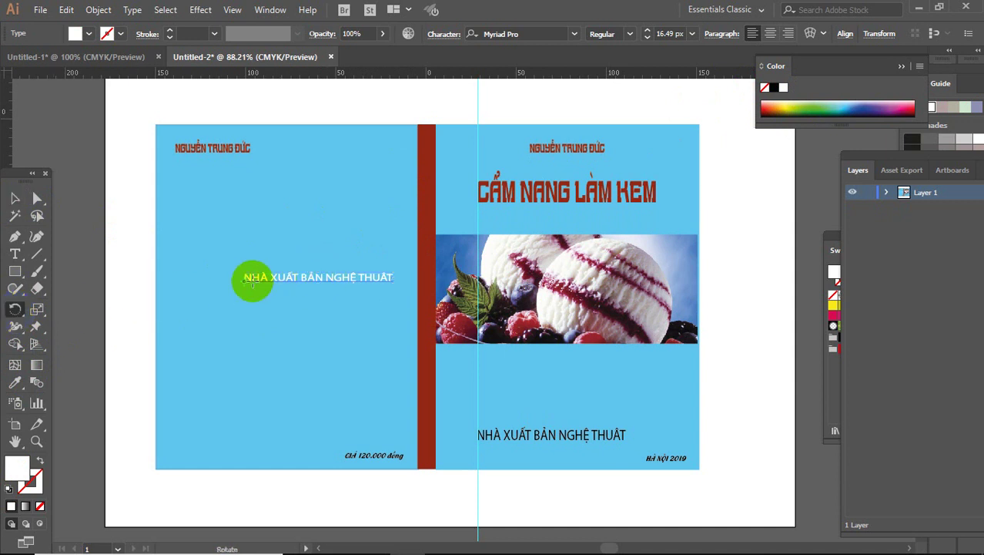
key(ctrl+z)
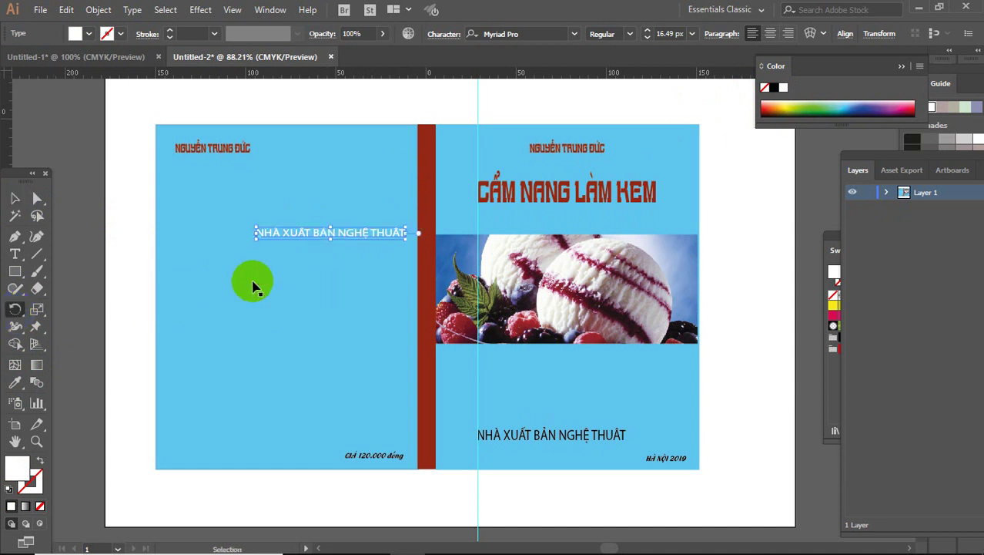
- Rotate the white publisher text -90° and move it onto the red spine
click(878, 33)
click(780, 94)
text(-90)
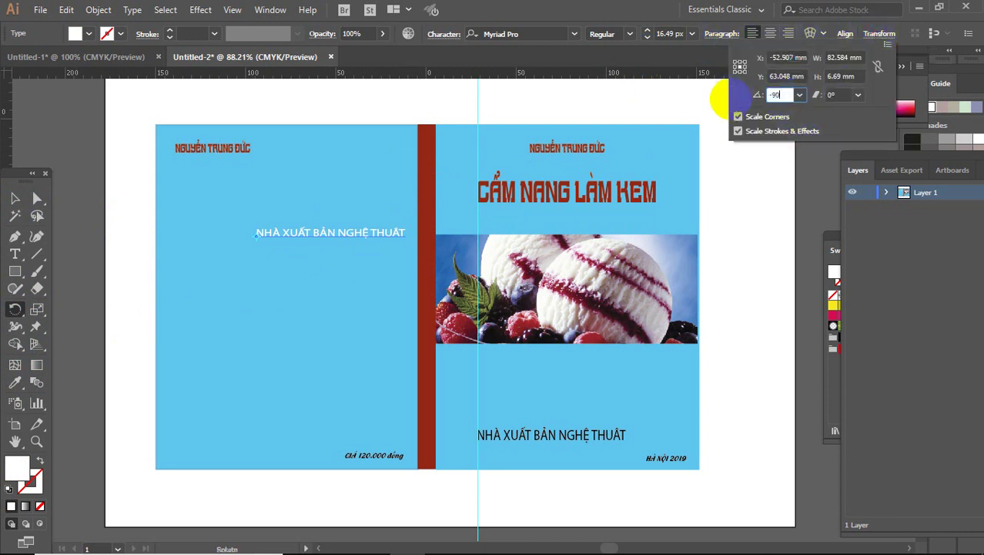
key(Return)
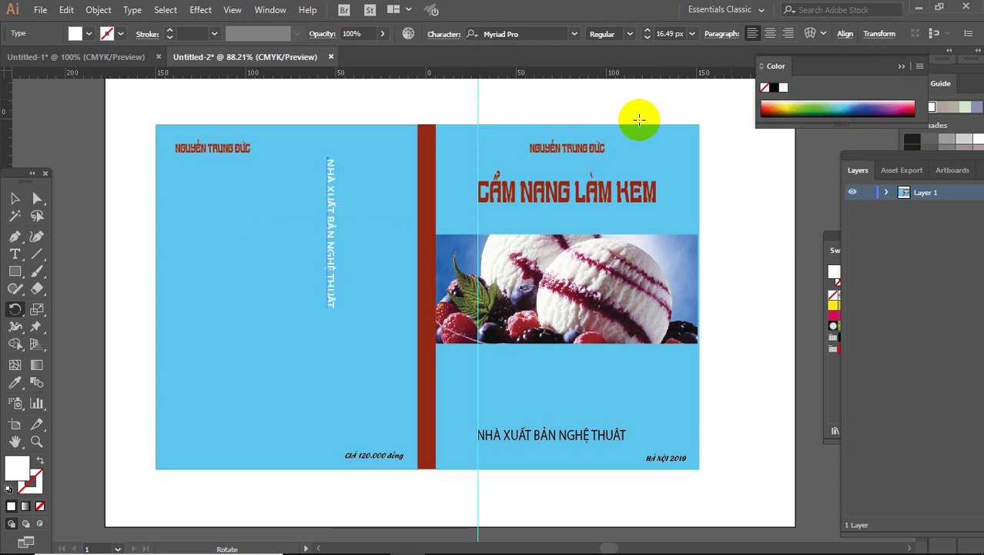
click(15, 198)
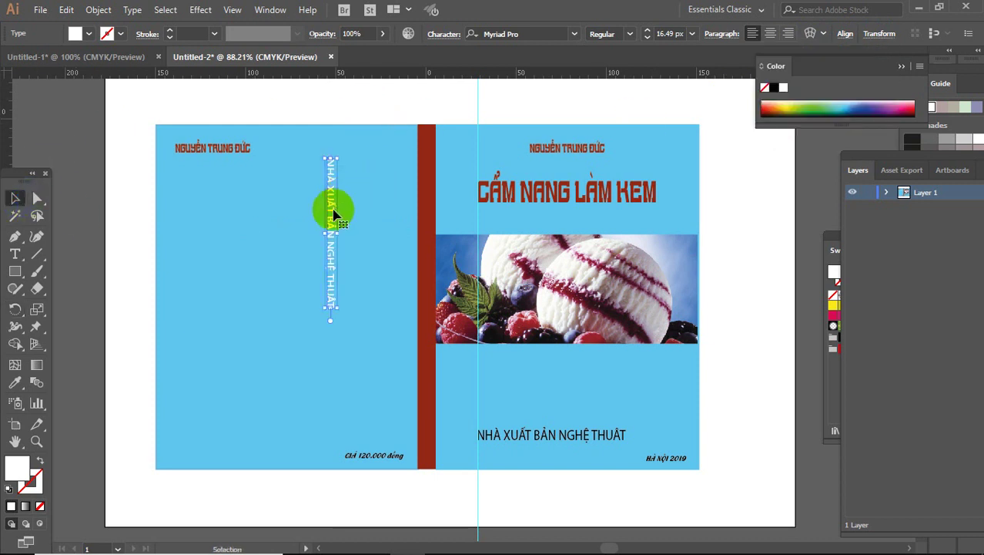
mouse_move(333, 213)
mouse_down()
mouse_move(398, 229)
mouse_move(429, 275)
mouse_up()
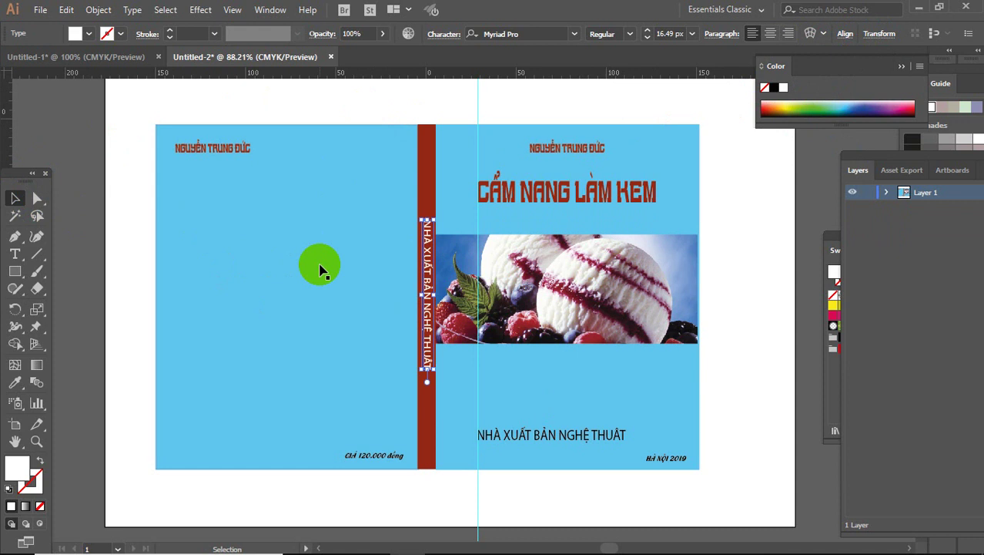
- Select the vertical publisher text with the red spine and centre it horizontally and vertically
click(90, 297)
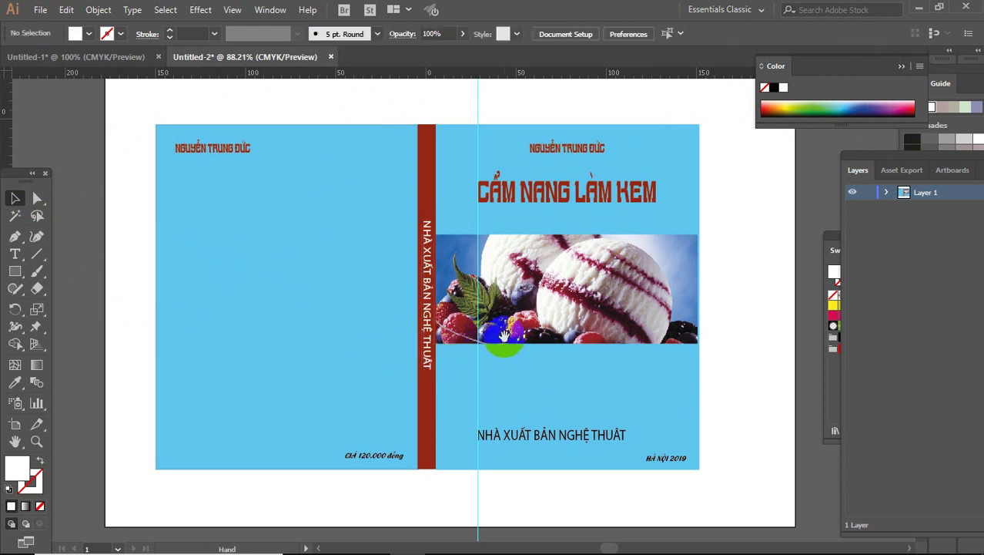
drag(507, 339, 539, 355)
key(z)
drag(315, 140, 704, 522)
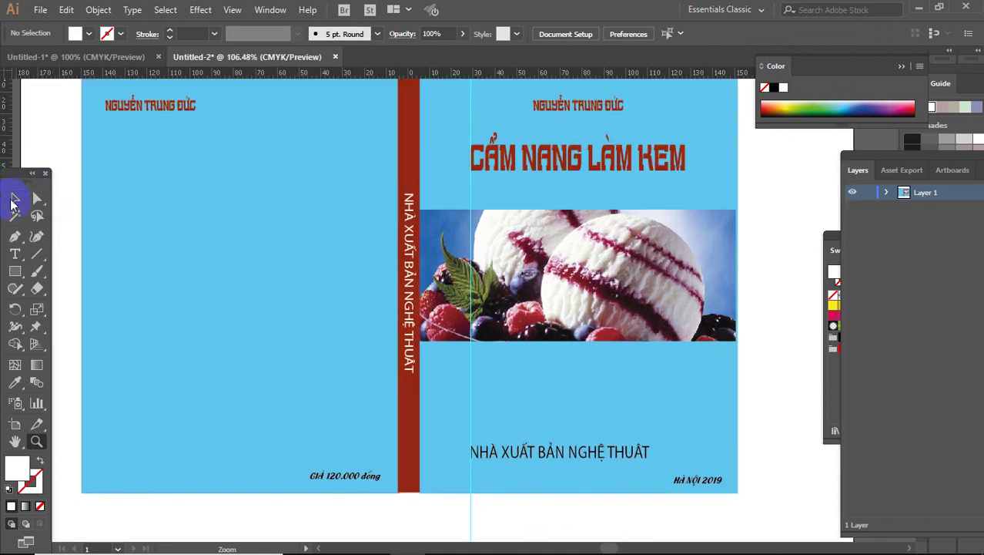
click(12, 200)
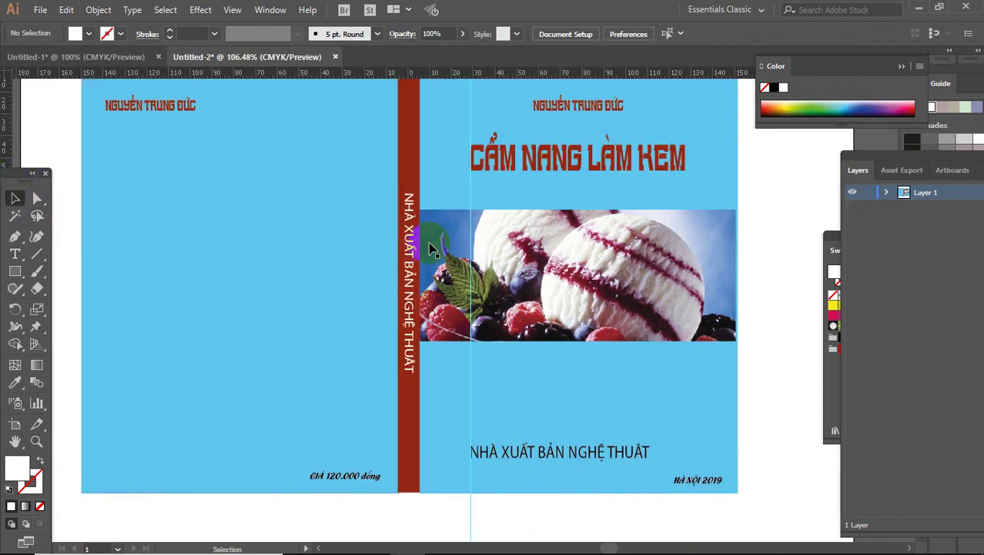
click(411, 262)
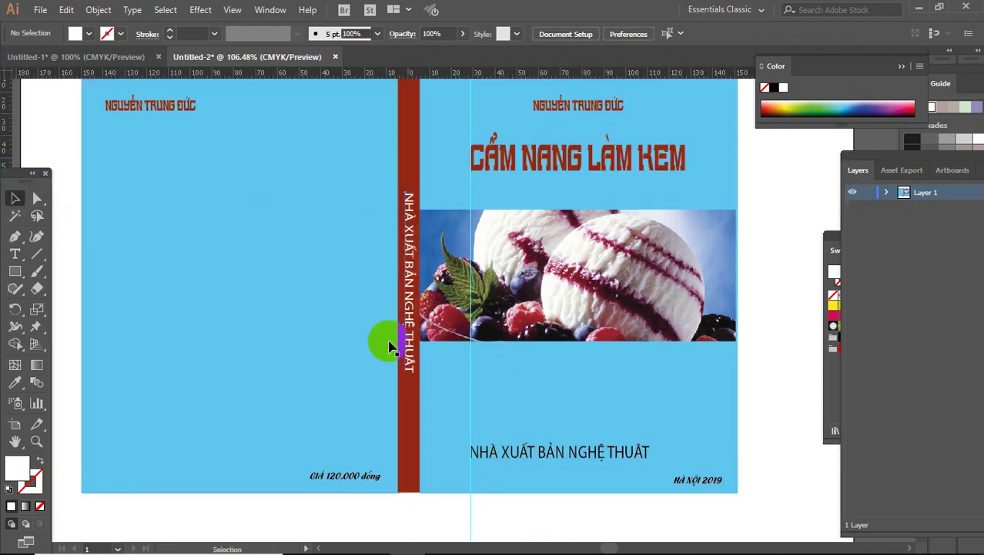
shift+click(406, 445)
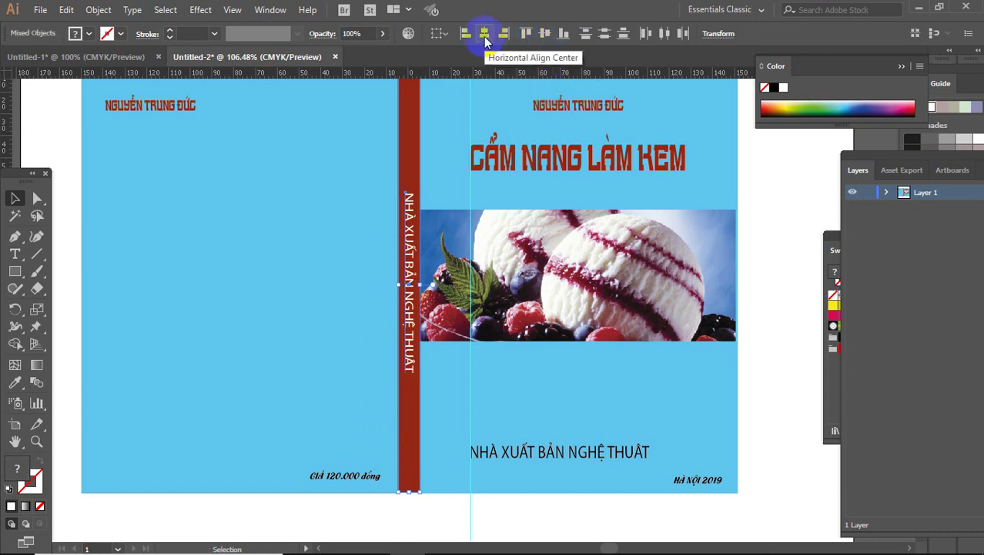
click(485, 36)
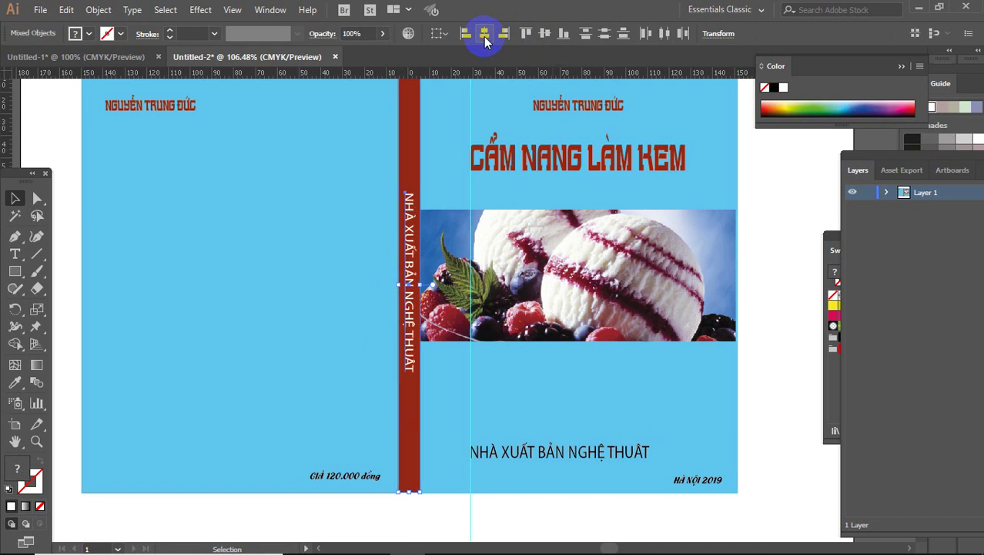
click(544, 34)
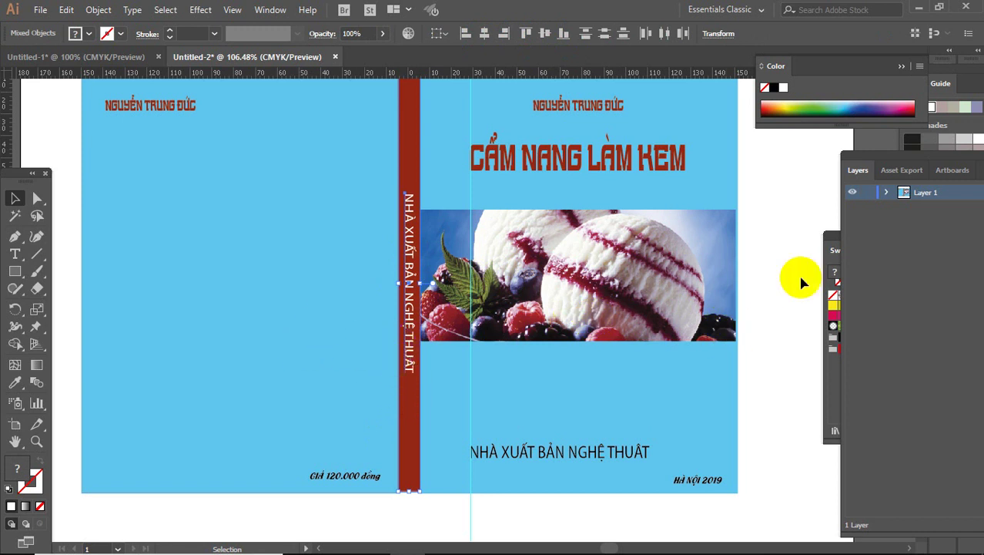
- Drag along the vertical spine text down and back up to check its placement
click(409, 211)
drag(409, 211, 414, 370)
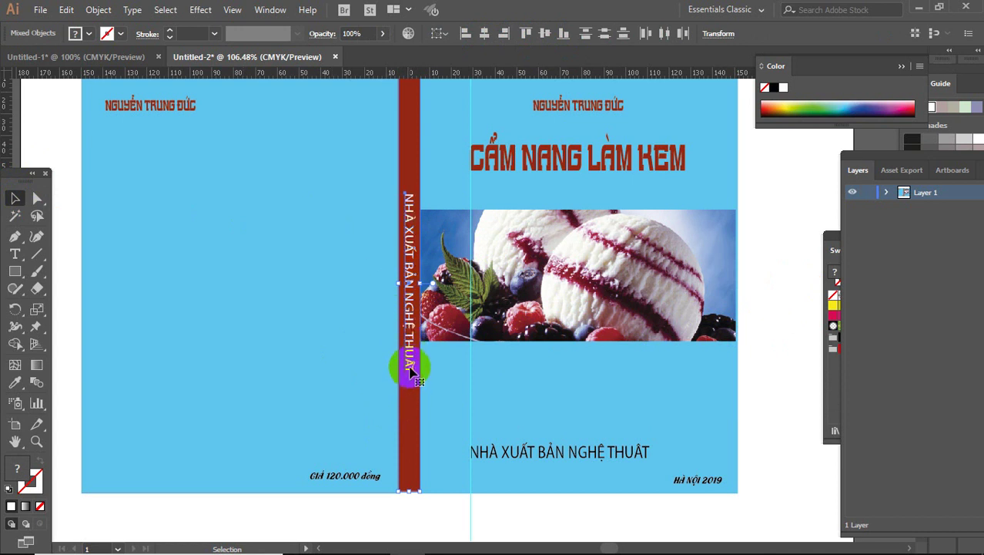
drag(413, 370, 409, 199)
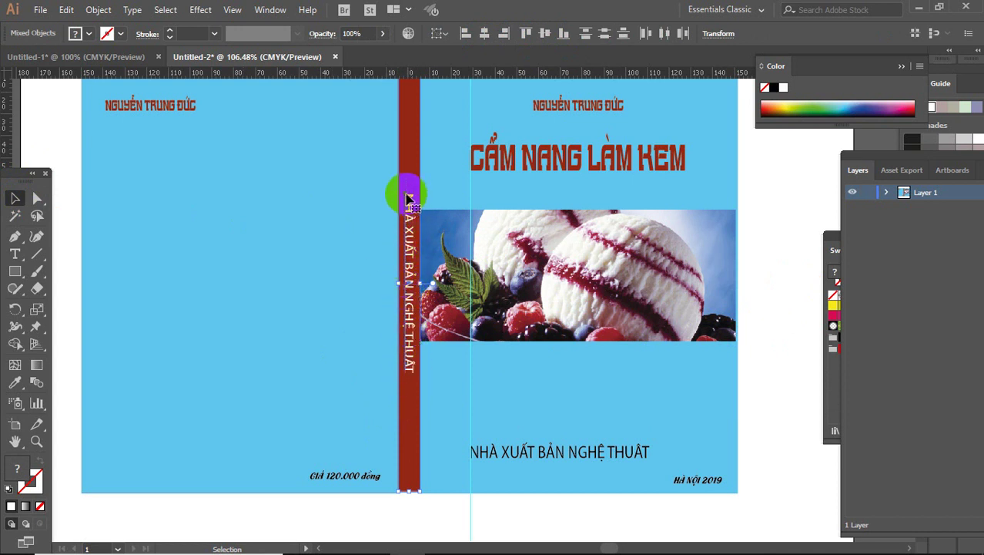
scroll(748, 340, down, 2)
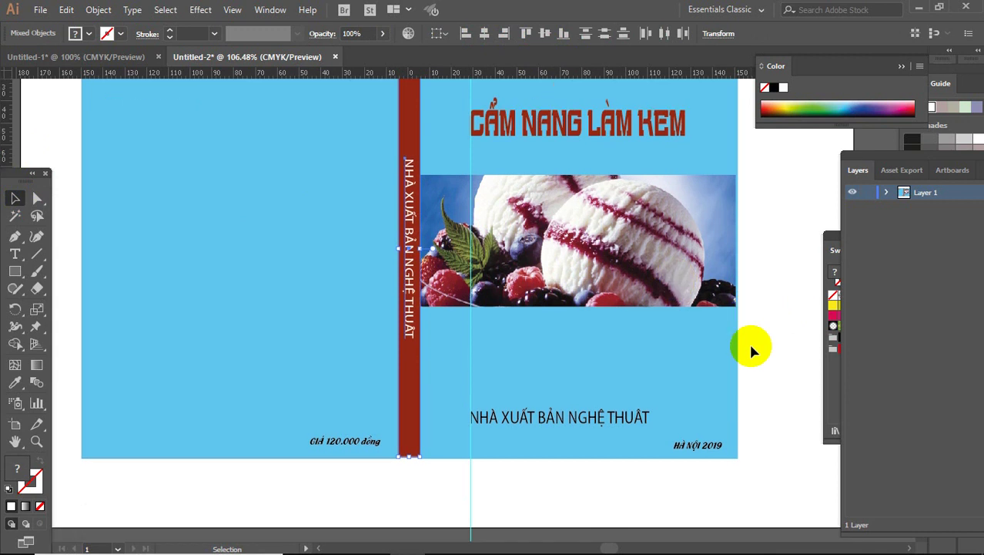
- Extend the red spine's bottom edge down to meet the cover's bottom edge
click(791, 378)
key(ctrl+1)
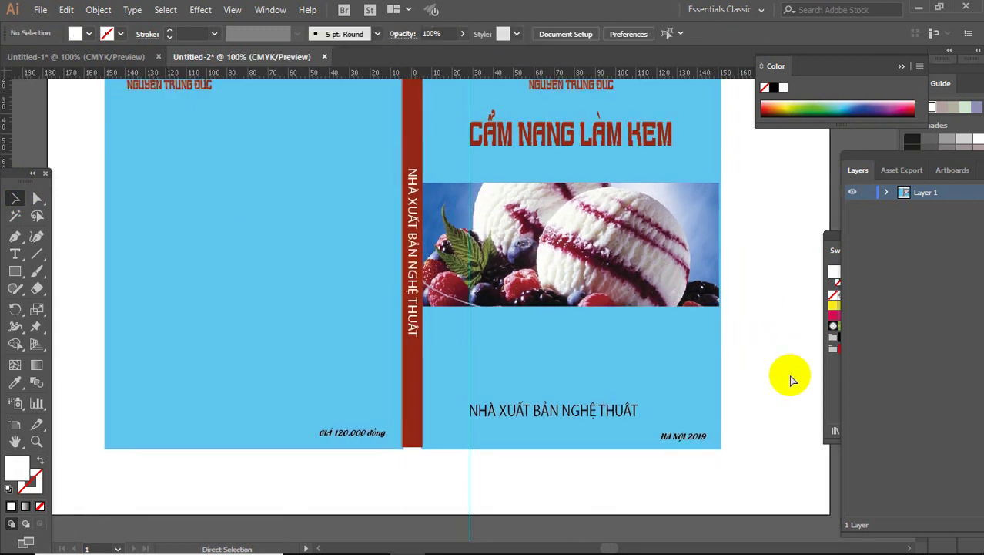
key(ctrl+minus)
drag(757, 362, 754, 371)
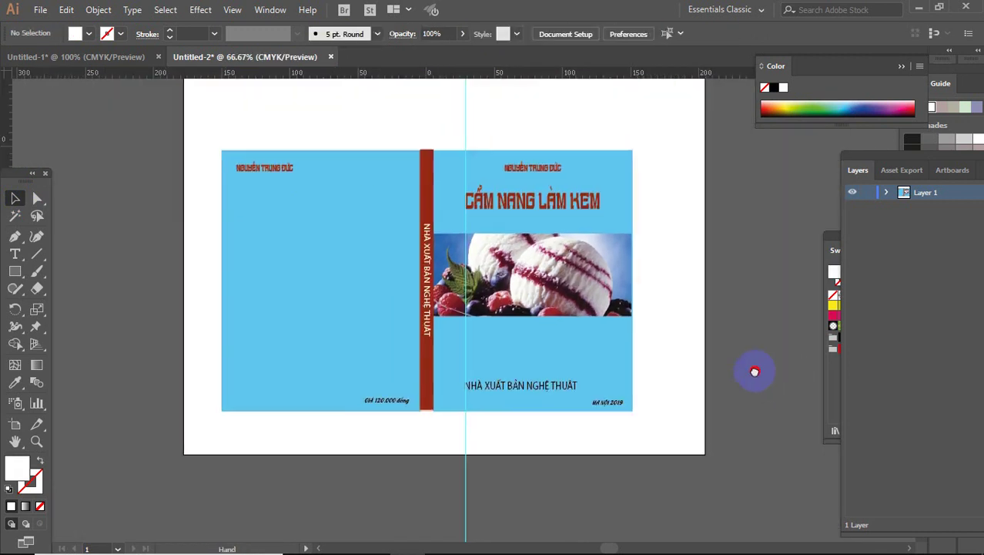
key(z)
drag(186, 110, 752, 510)
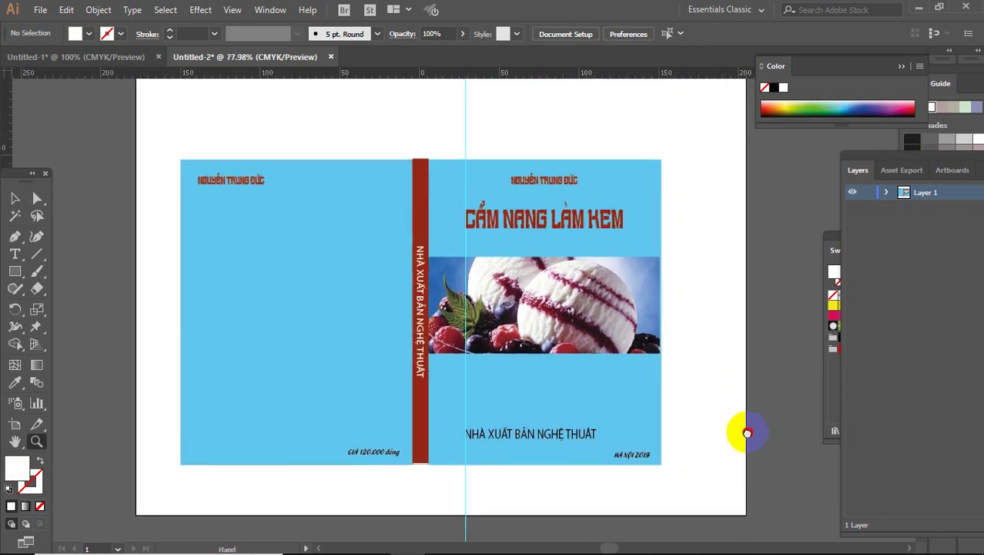
drag(748, 393, 747, 408)
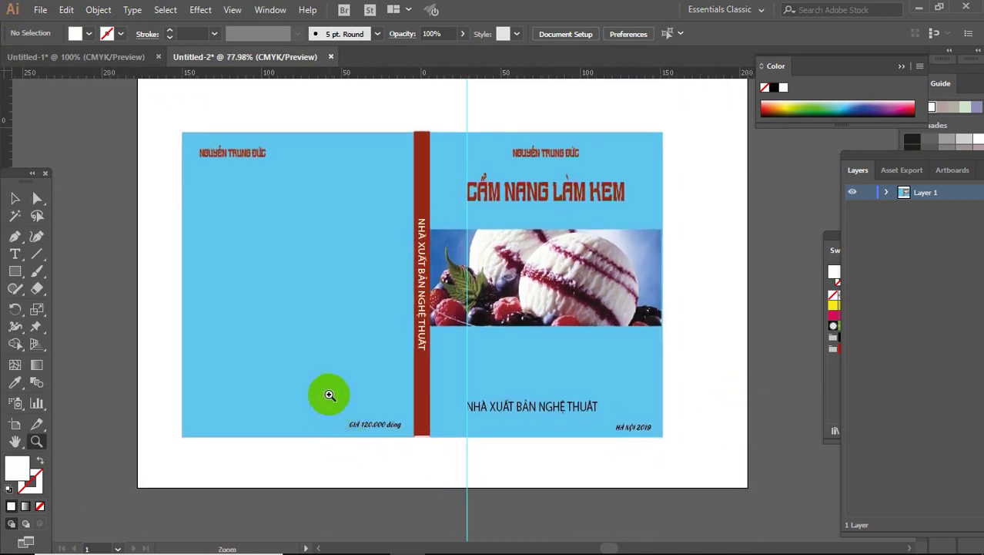
drag(329, 396, 505, 480)
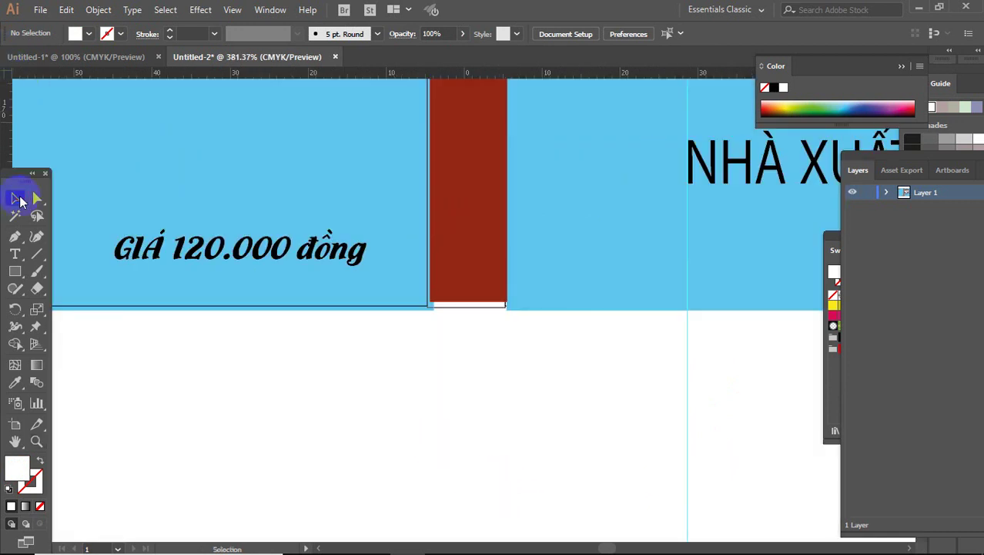
click(468, 295)
mouse_move(469, 304)
mouse_down()
mouse_move(492, 446)
mouse_move(589, 416)
mouse_up()
click(469, 329)
- Nudge the blue back cover's bottom edge into line, making it 146.05 × 191.05 mm
mouse_move(487, 442)
mouse_down()
mouse_move(455, 448)
mouse_move(575, 425)
mouse_move(494, 455)
mouse_up()
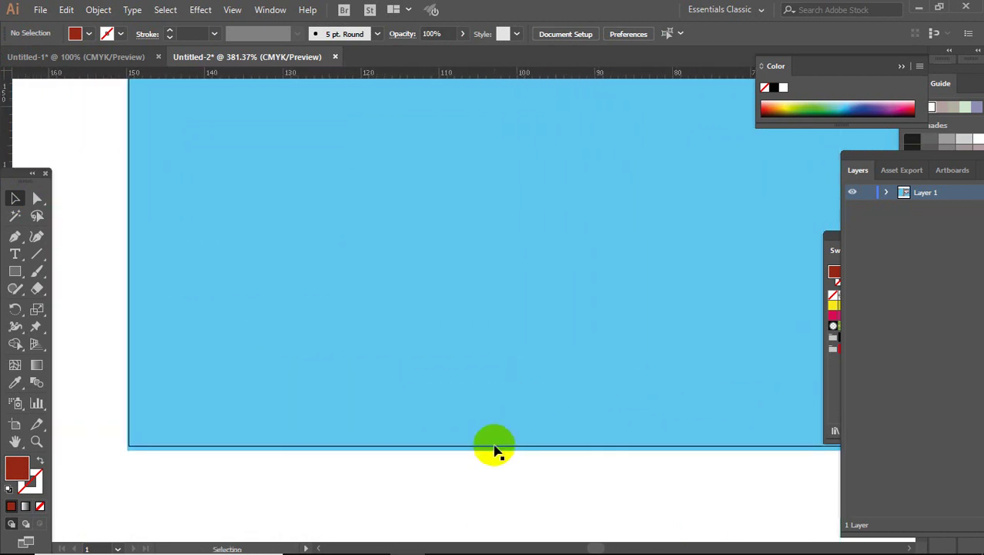
click(497, 450)
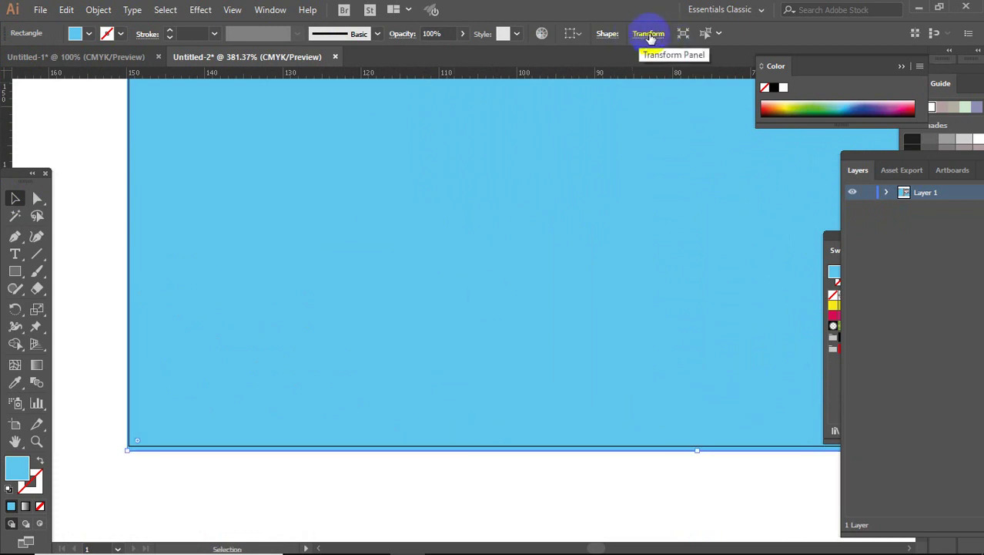
drag(698, 449, 698, 447)
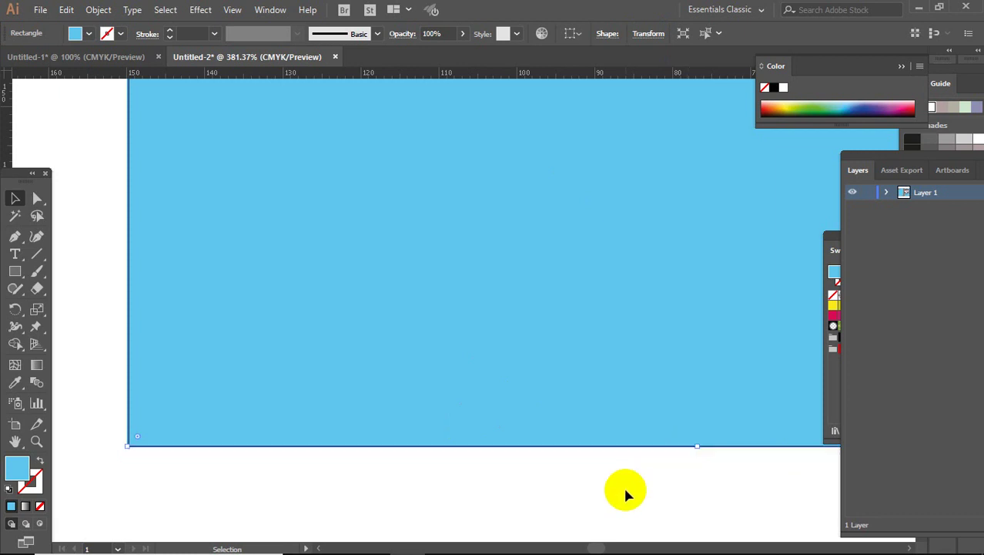
click(176, 473)
scroll(253, 239, right, 5)
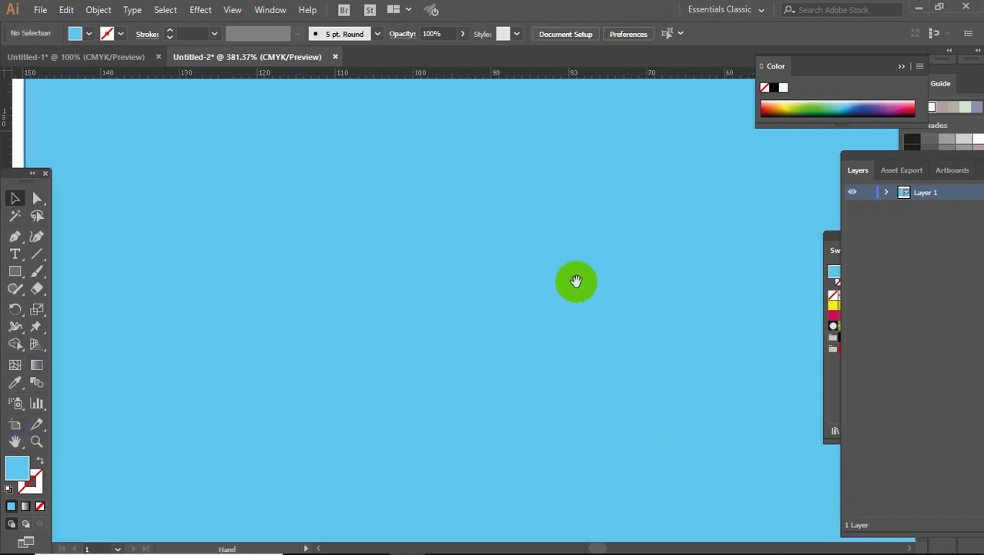
scroll(377, 296, down, 1)
scroll(377, 297, down, 2)
- Align the blue front cover's bottom edge with the spine's bottom
scroll(376, 296, down, 2)
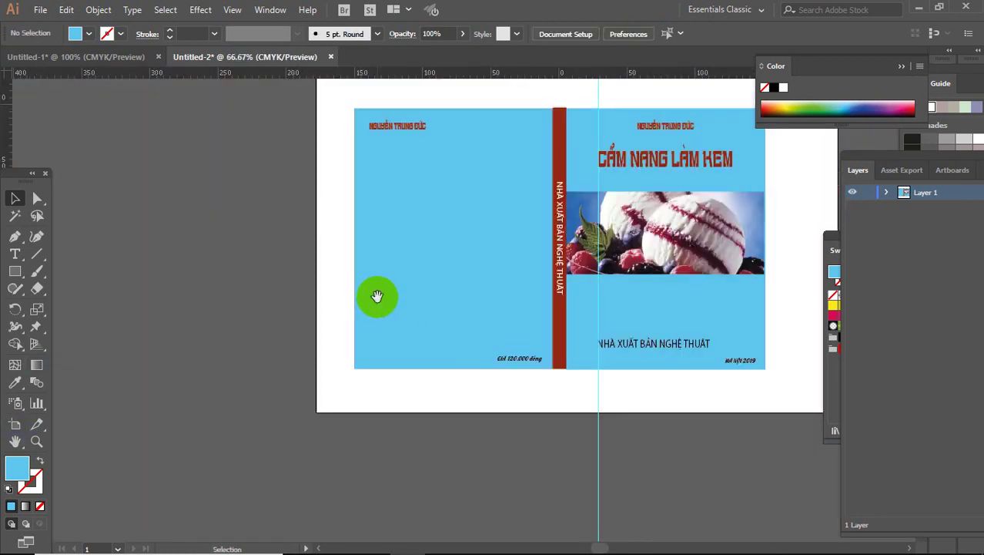
drag(477, 295, 345, 308)
key(z)
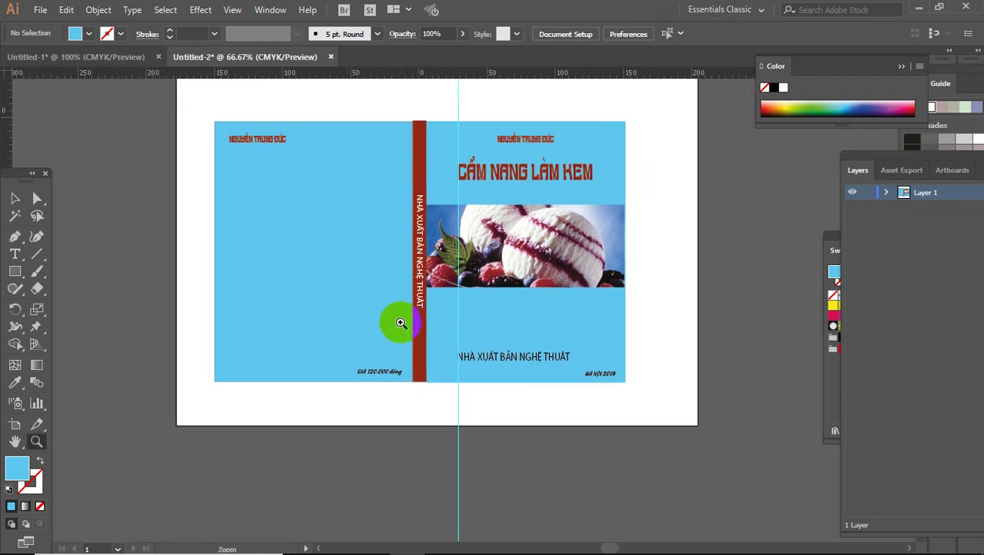
drag(402, 322, 689, 442)
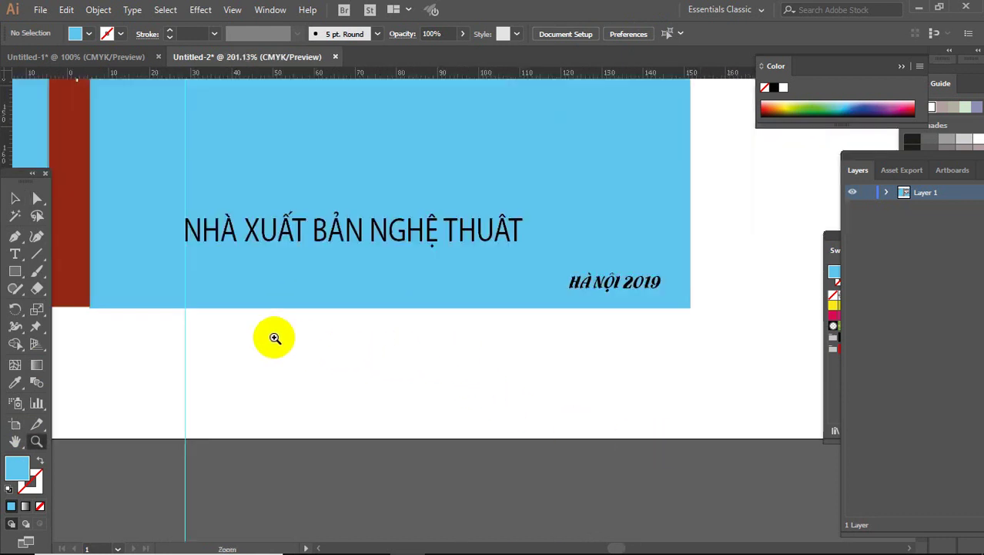
key(space)
mouse_move(305, 288)
mouse_down()
mouse_move(543, 442)
mouse_move(499, 417)
mouse_up()
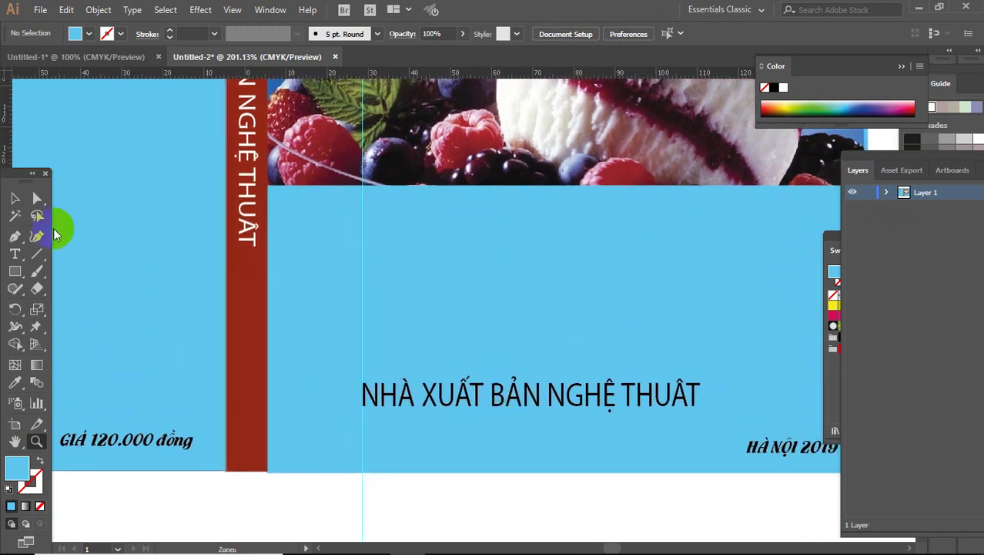
click(15, 199)
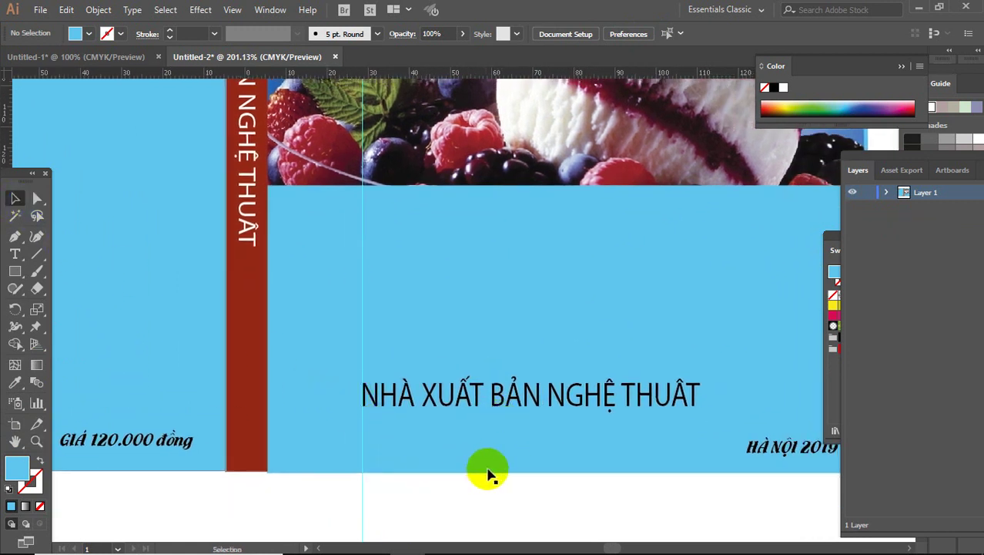
click(601, 472)
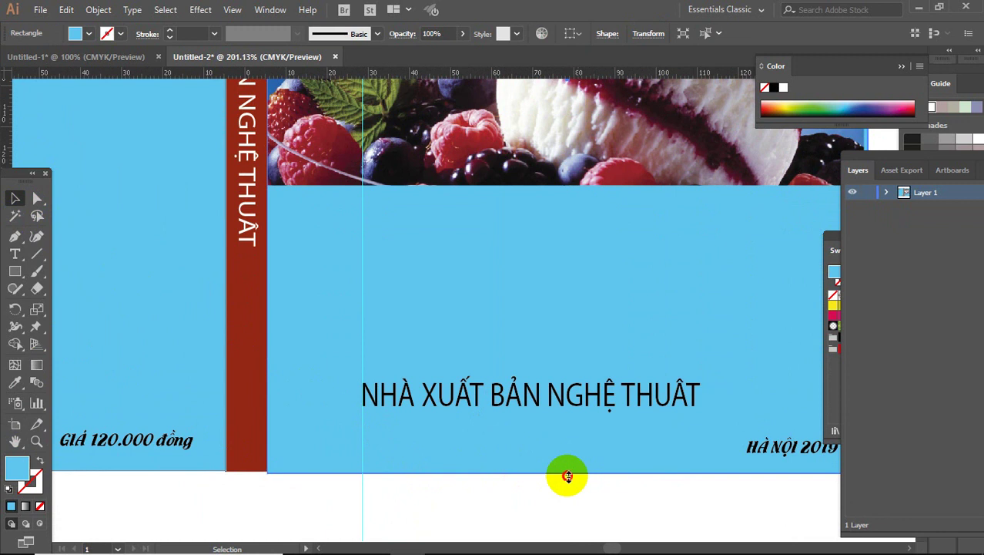
drag(568, 476, 567, 470)
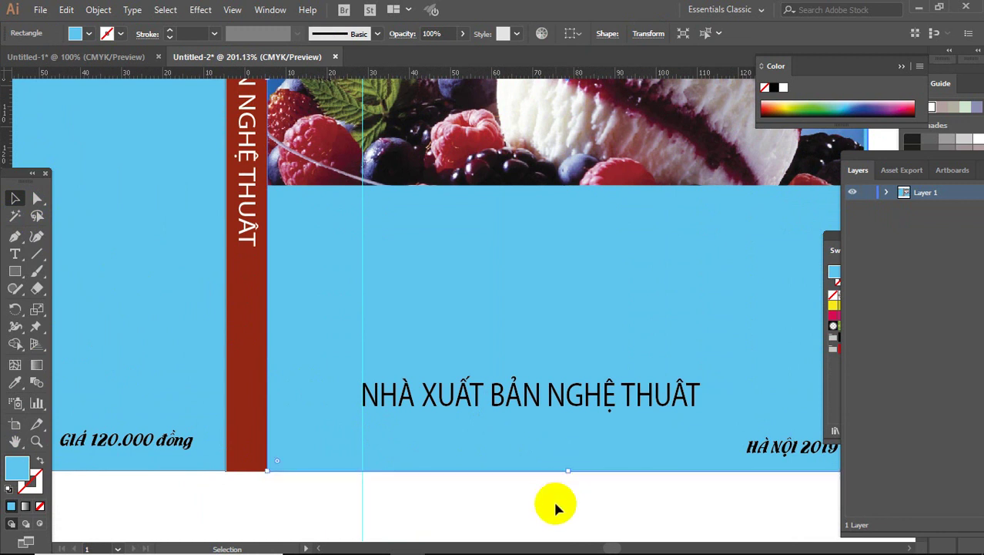
click(553, 498)
- Inspect the top edge of the back cover and spine, selecting the back-cover rectangle
mouse_move(620, 376)
mouse_down()
mouse_move(578, 220)
mouse_move(527, 253)
mouse_move(488, 418)
mouse_move(670, 362)
mouse_up()
key(z)
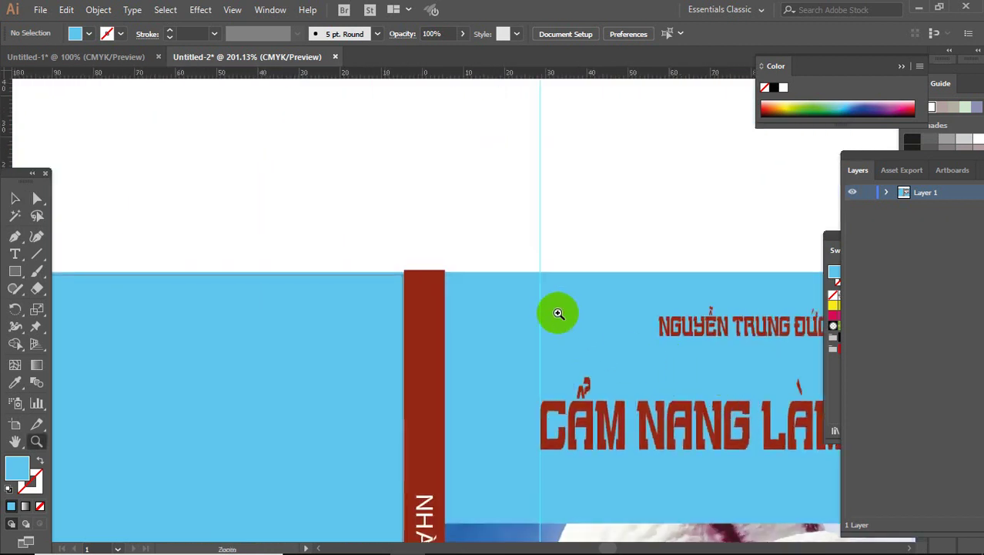
drag(538, 337, 587, 365)
key(v)
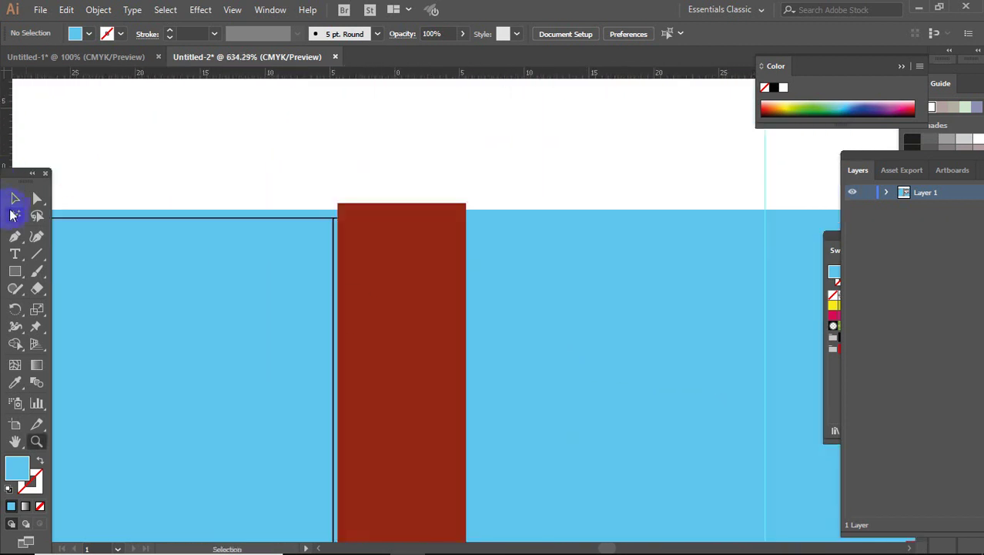
mouse_move(72, 200)
mouse_down()
mouse_move(195, 161)
mouse_move(516, 214)
mouse_up()
drag(306, 222, 430, 262)
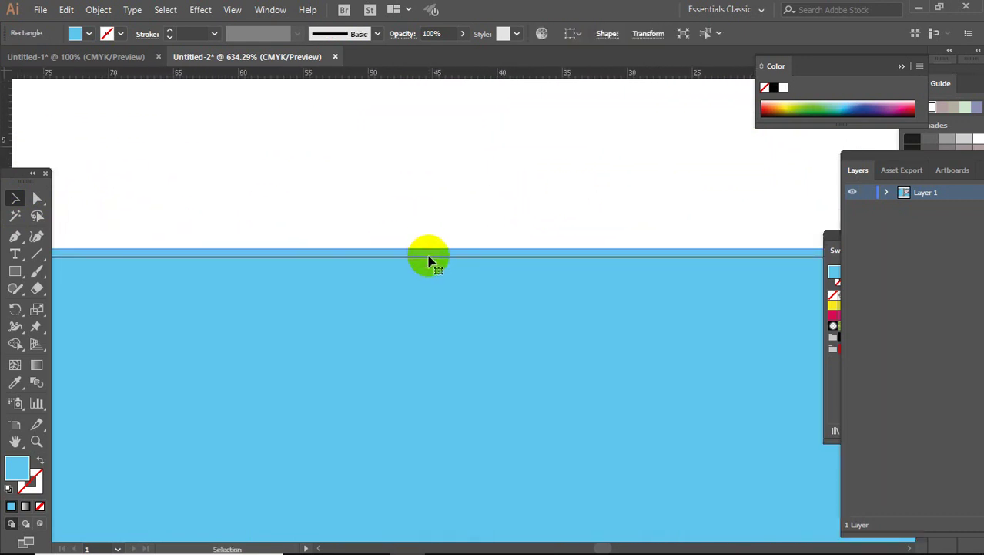
scroll(458, 248, down, 5)
key(a)
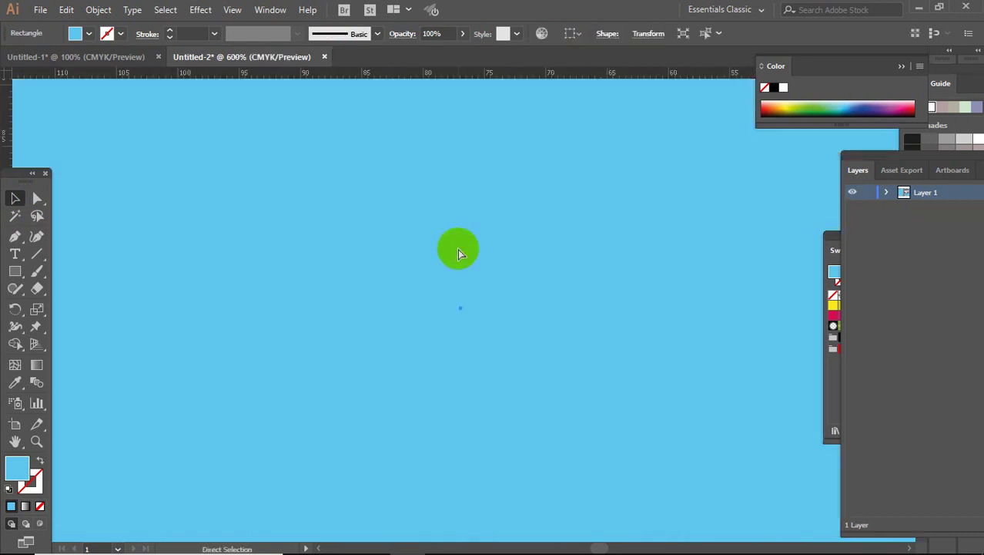
scroll(457, 248, down, 3)
scroll(458, 248, down, 1)
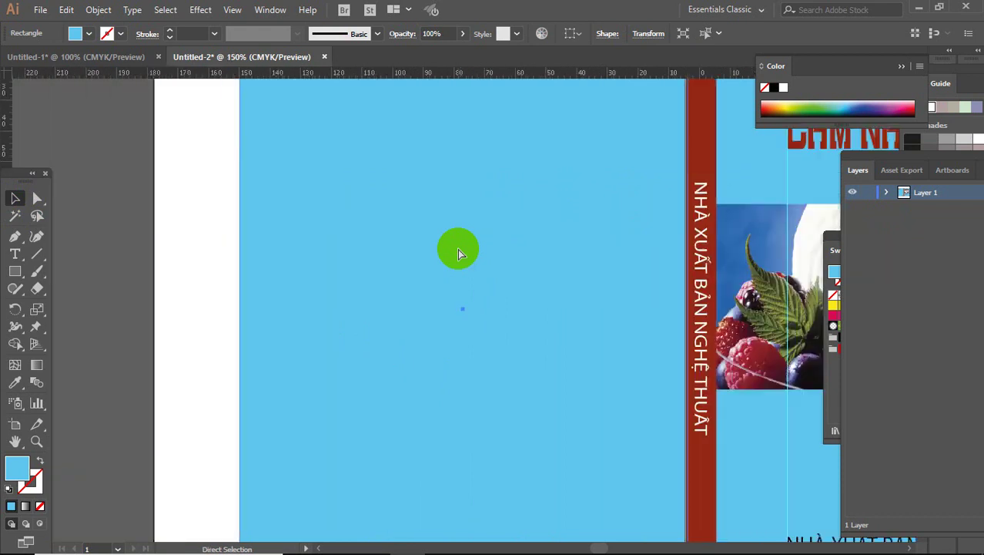
scroll(458, 253, down, 1)
drag(494, 176, 296, 314)
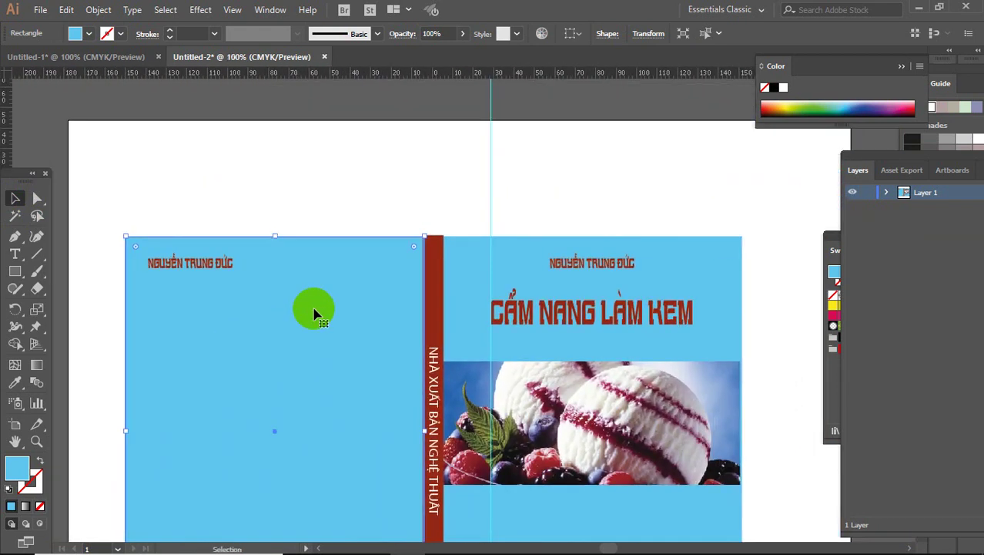
- Lower the red spine's top edge to meet the covers, making it 9.9 × 190.72 mm
key(z)
drag(312, 212, 566, 322)
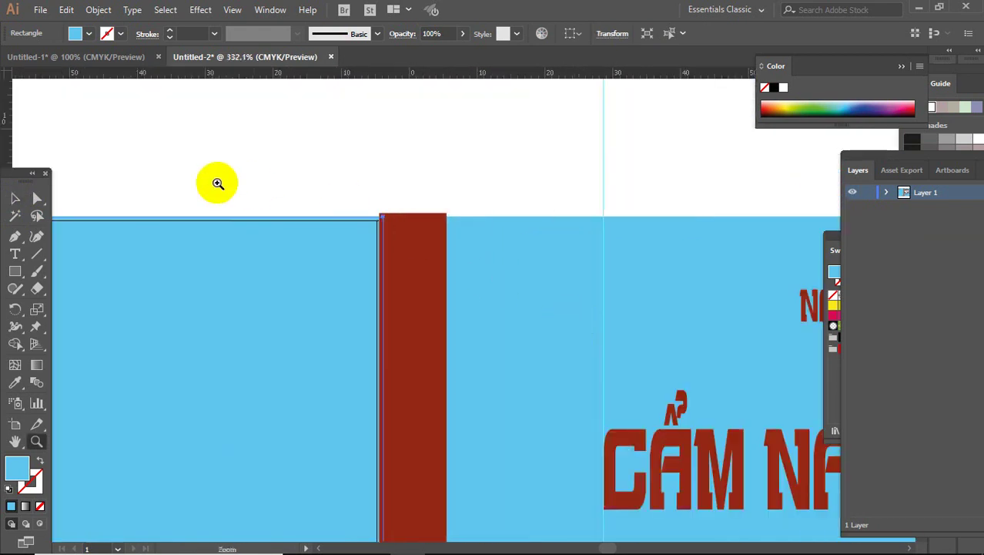
click(29, 208)
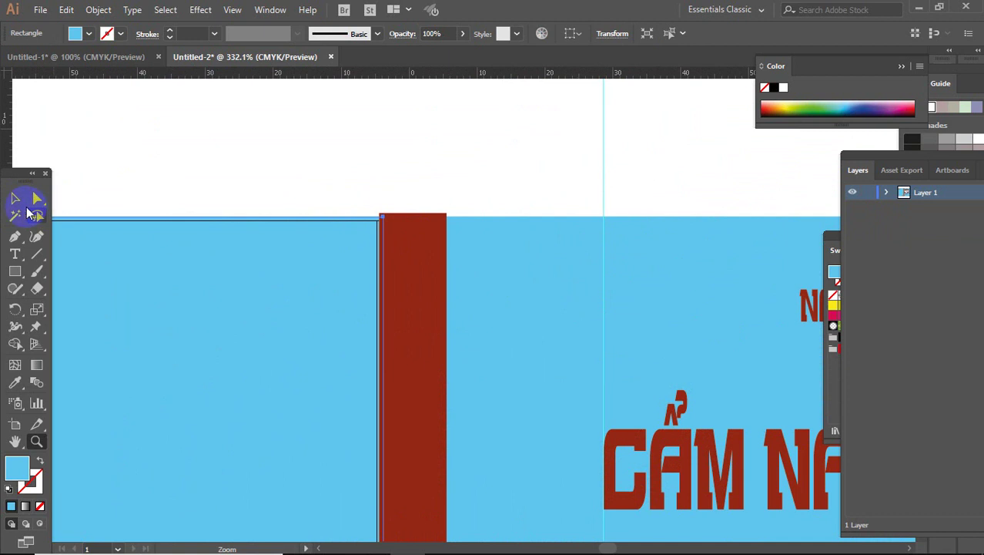
click(406, 224)
drag(414, 211, 414, 218)
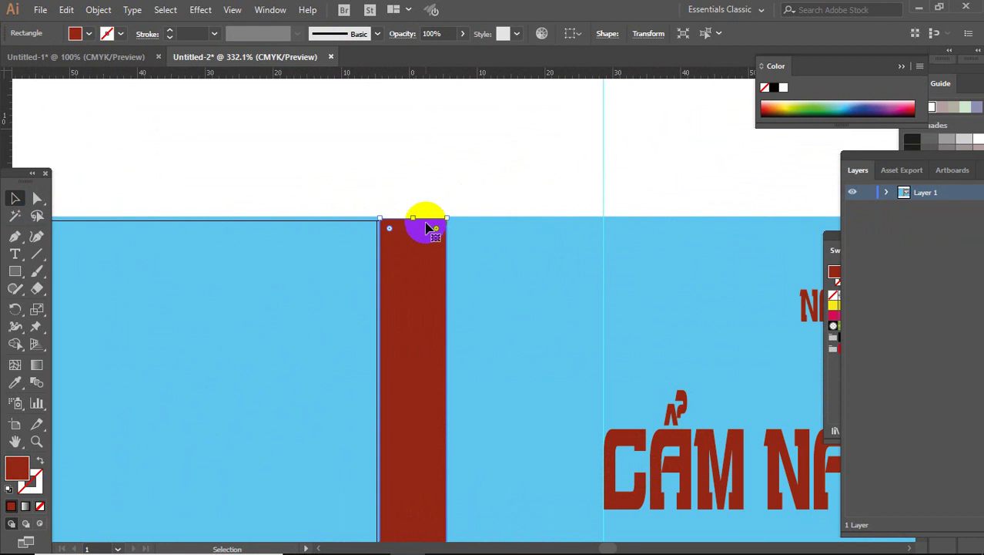
click(518, 240)
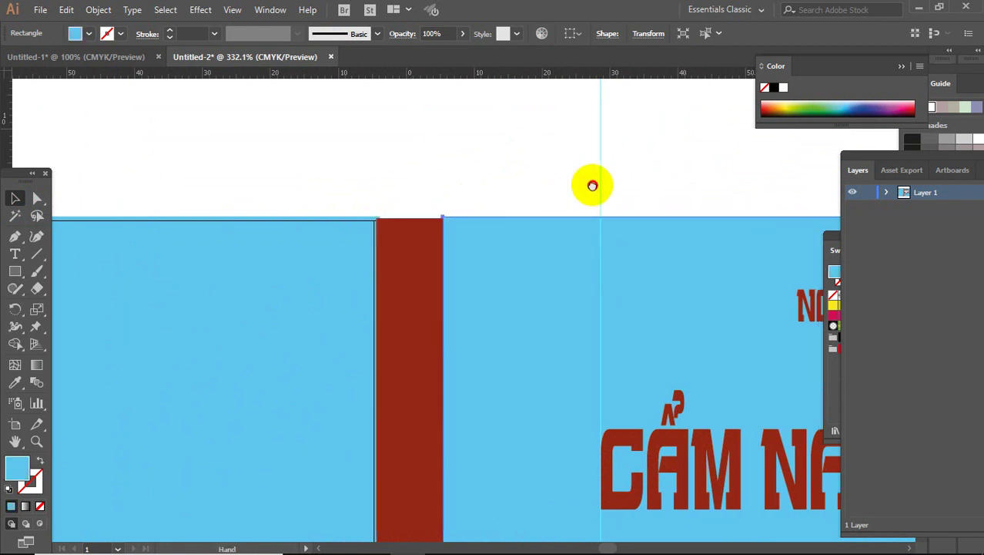
drag(593, 185, 314, 194)
scroll(313, 194, right, 5)
scroll(237, 198, right, 3)
scroll(439, 209, right, 1)
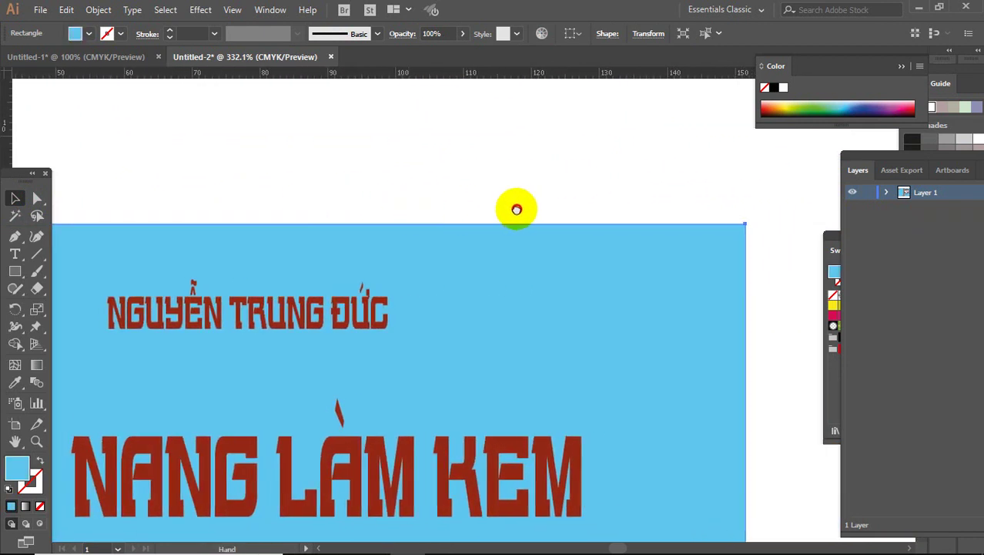
scroll(514, 208, left, 5)
key(ctrl+minus)
key(ctrl+minus)
key(ctrl+minus)
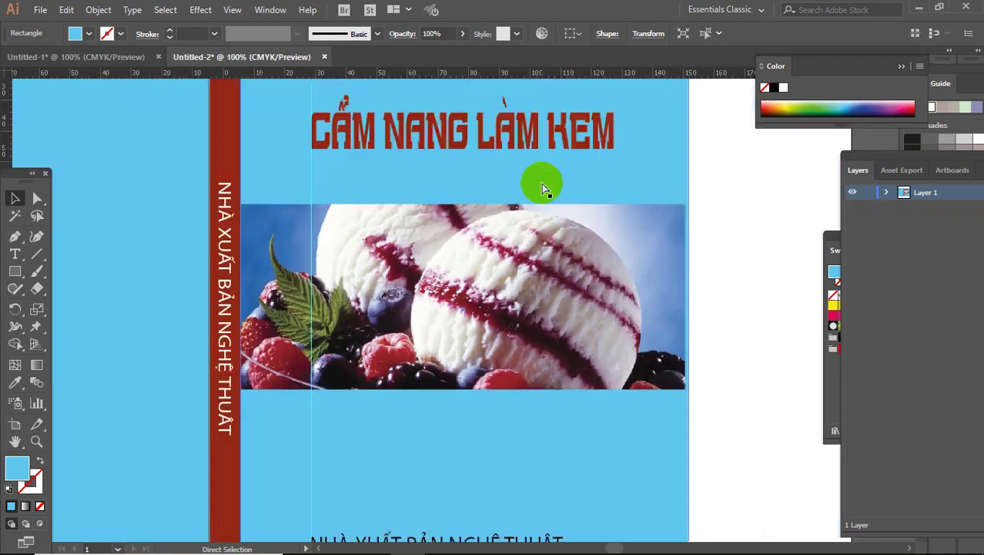
key(ctrl+minus)
key(ctrl+minus)
key(ctrl+minus)
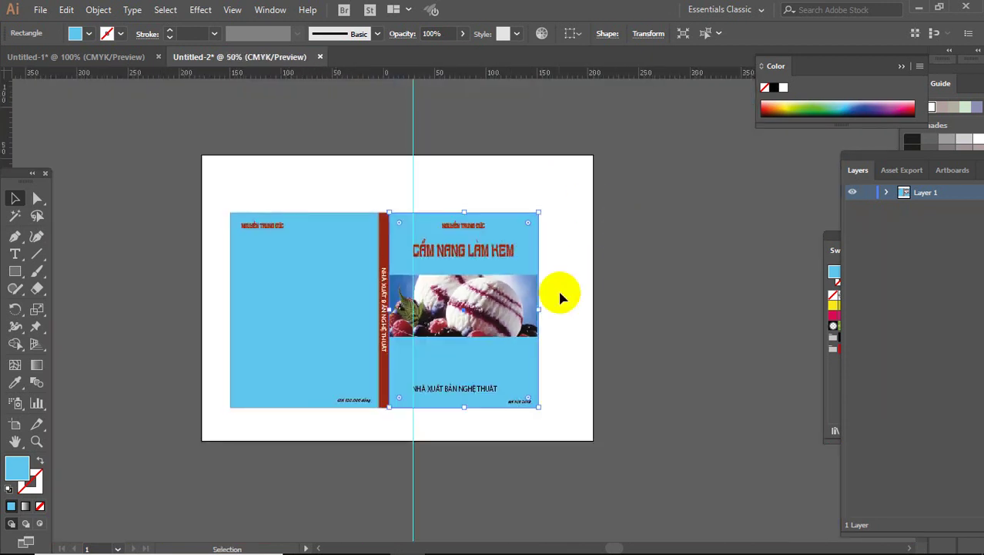
key(z)
key(ctrl+shift+a)
key(ctrl+0)
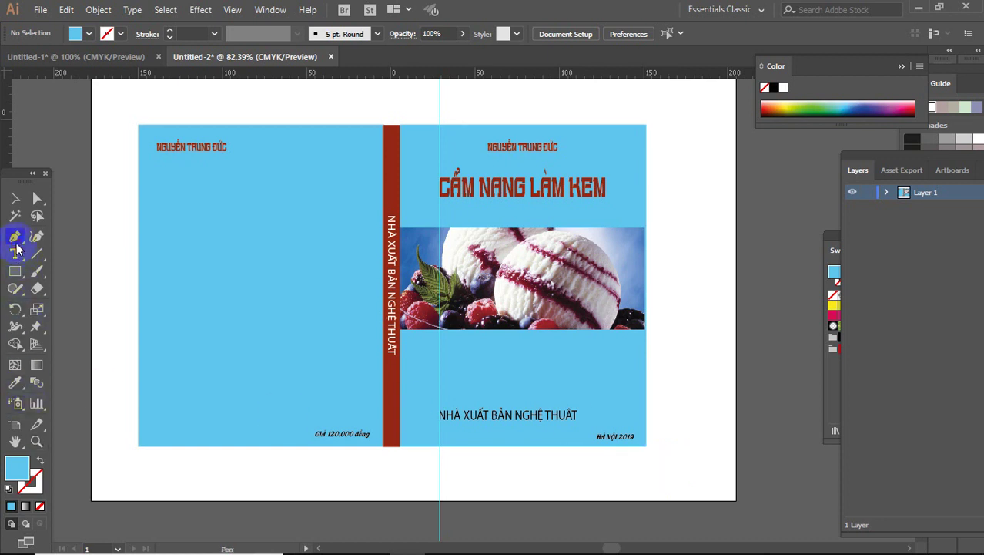
- Set the stroke colour to black from Swatches, then zoom in on the front cover's top-right corner
click(33, 483)
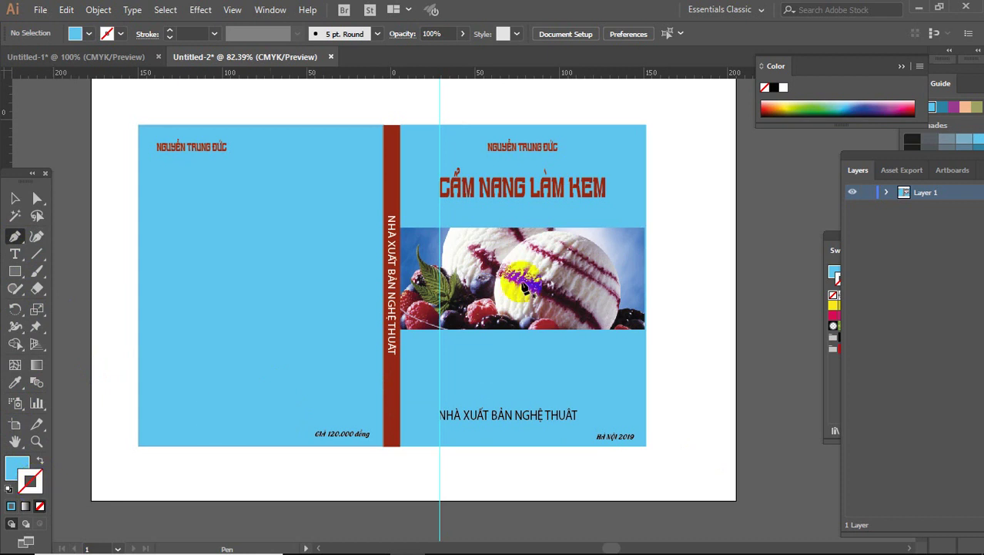
click(831, 241)
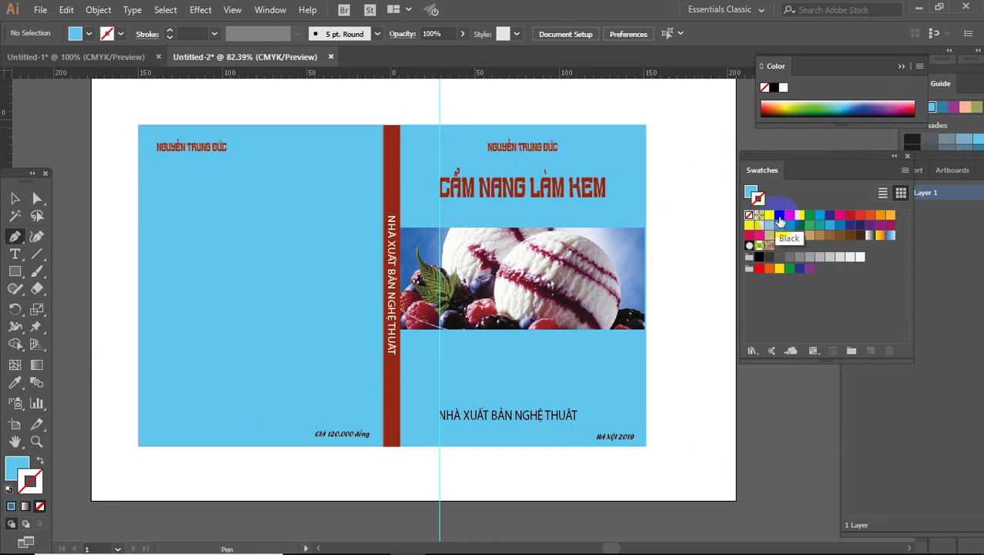
click(780, 218)
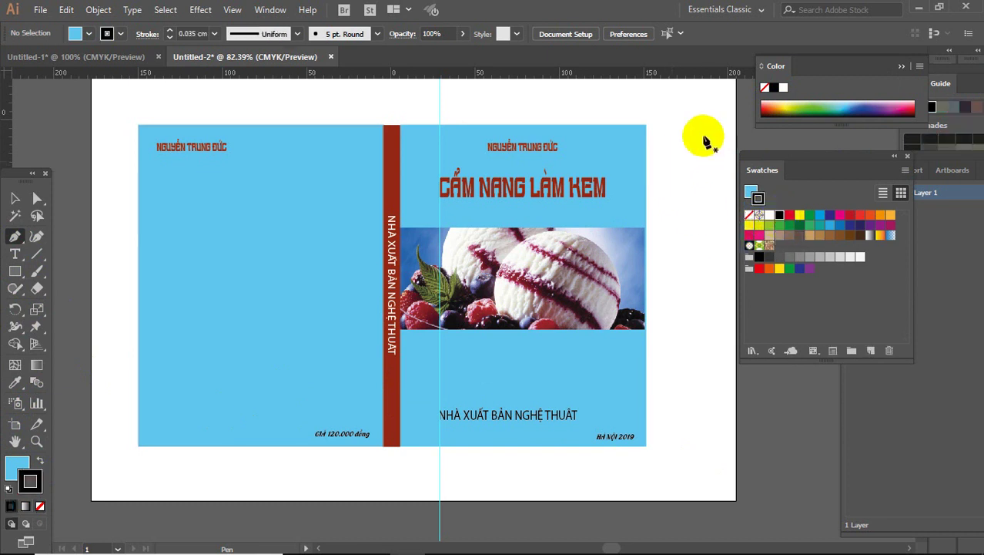
click(900, 68)
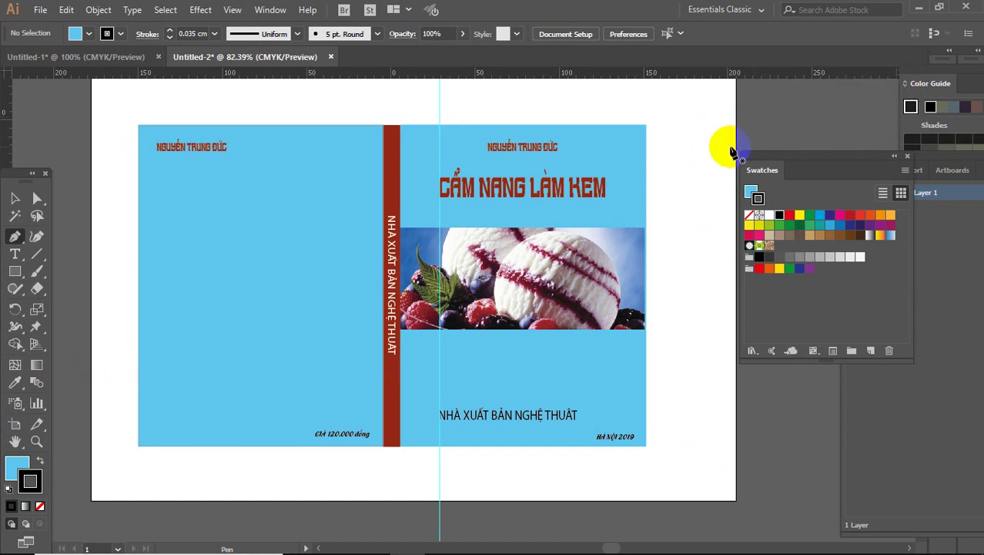
click(906, 158)
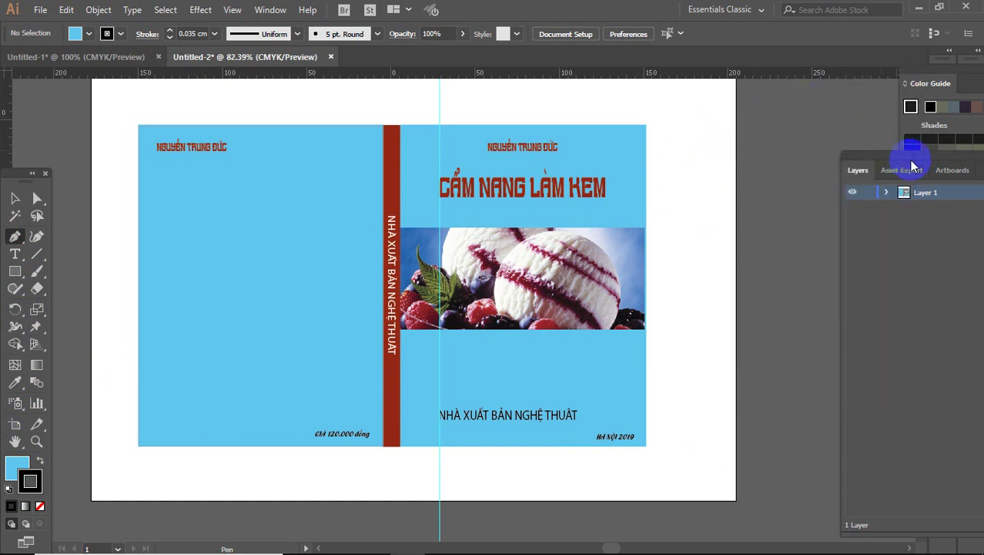
key(z)
drag(579, 93, 733, 185)
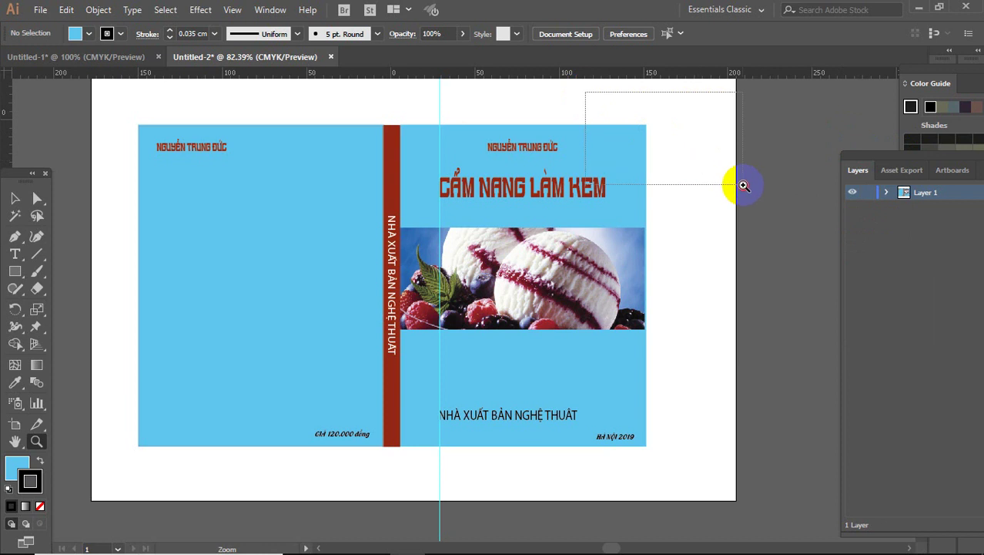
- Switch to Outline view at 100% and zoom in on the front cover's title area
click(231, 10)
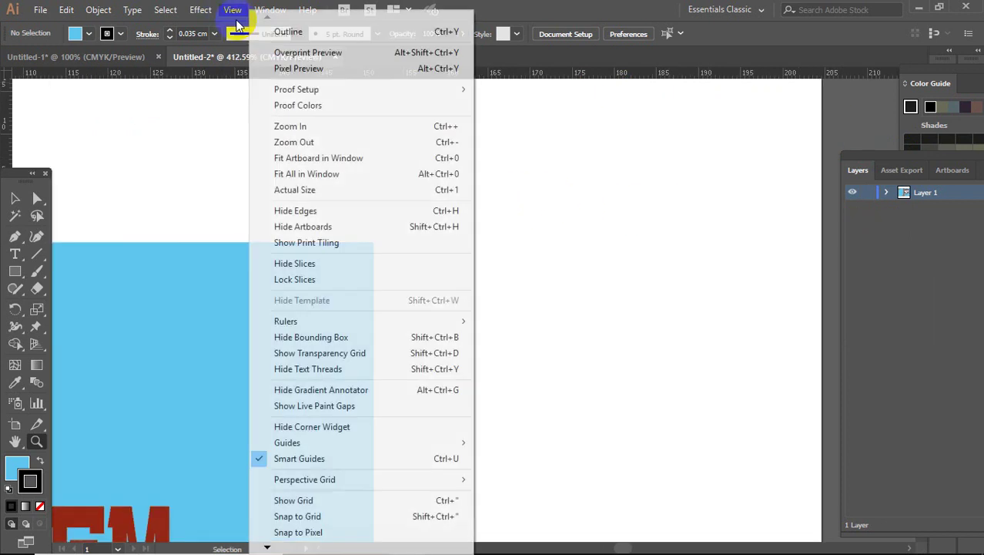
click(285, 31)
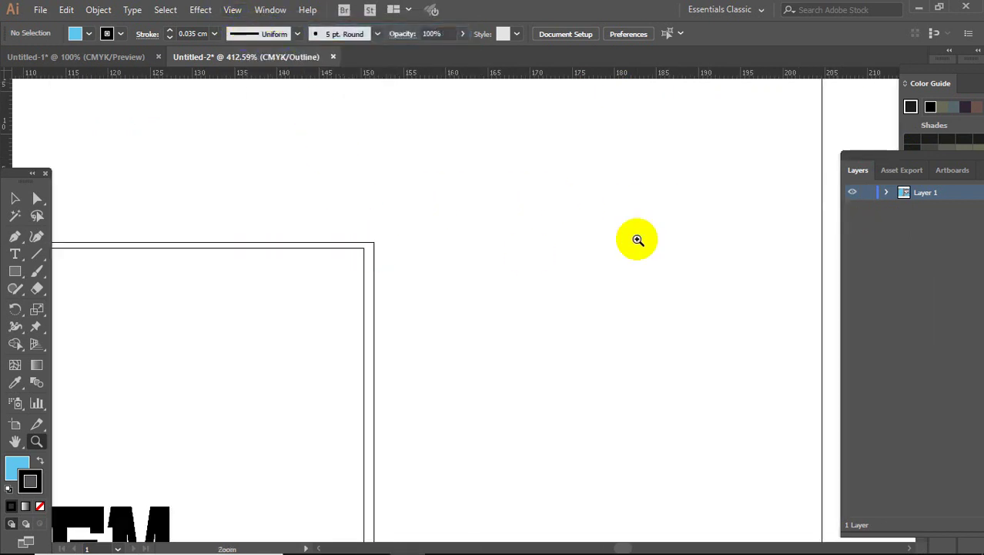
key(ctrl+1)
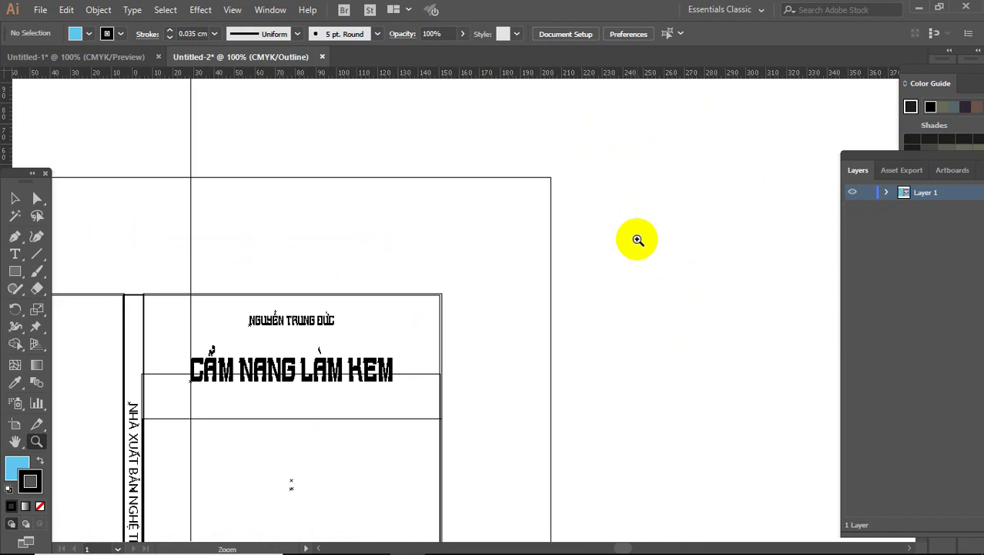
drag(552, 278, 798, 193)
drag(699, 242, 749, 171)
drag(675, 268, 734, 158)
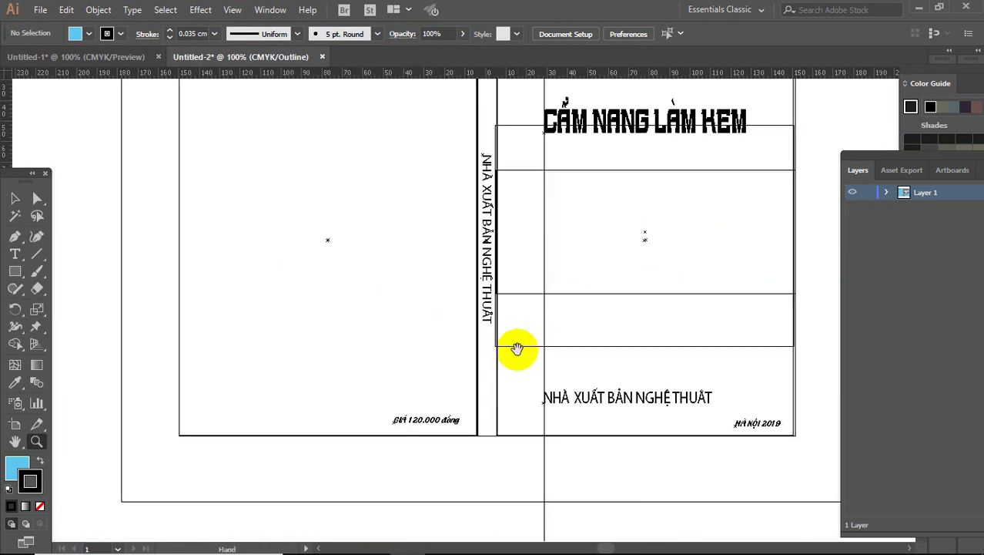
drag(514, 347, 421, 470)
drag(543, 346, 533, 347)
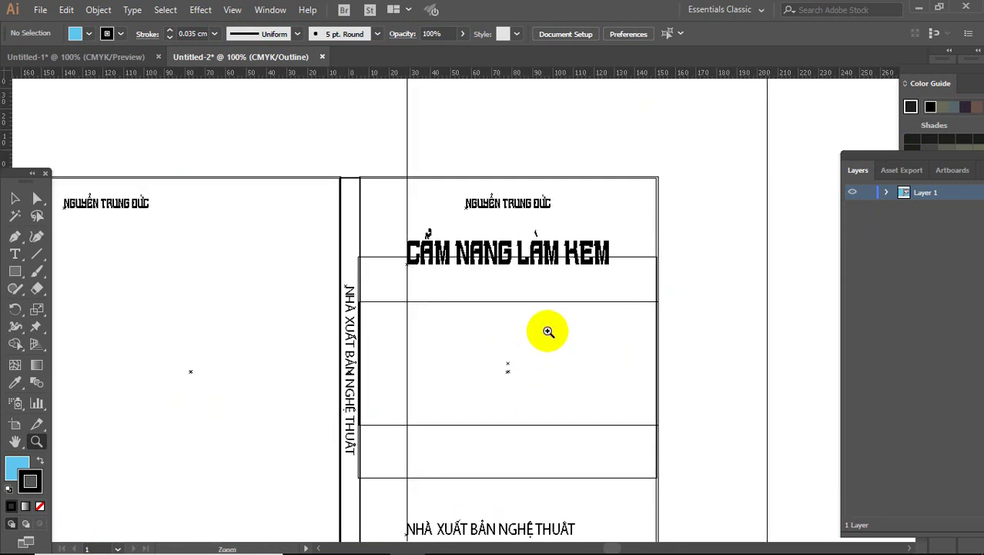
drag(336, 139, 735, 320)
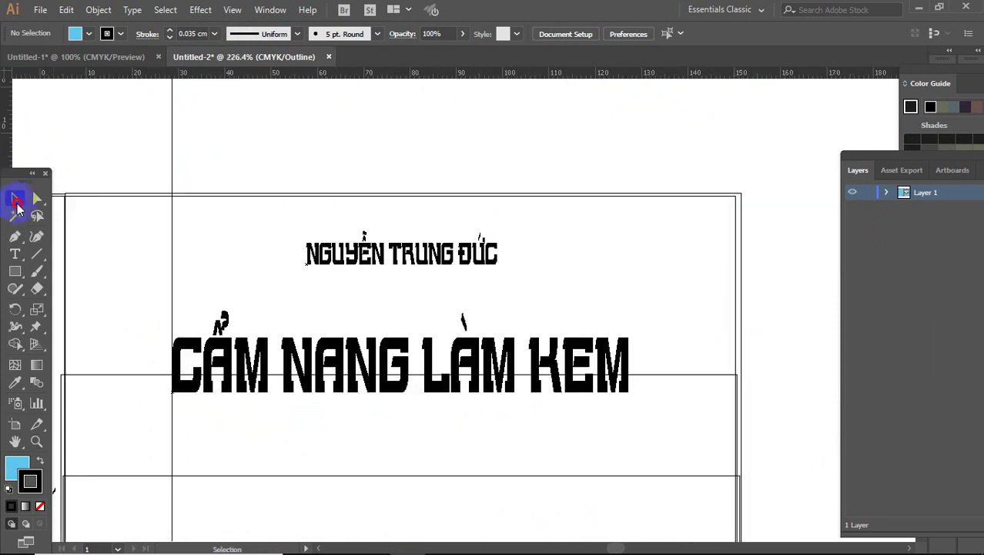
- Unlock all objects and check the front cover frame's size and position in the Transform panel
click(98, 10)
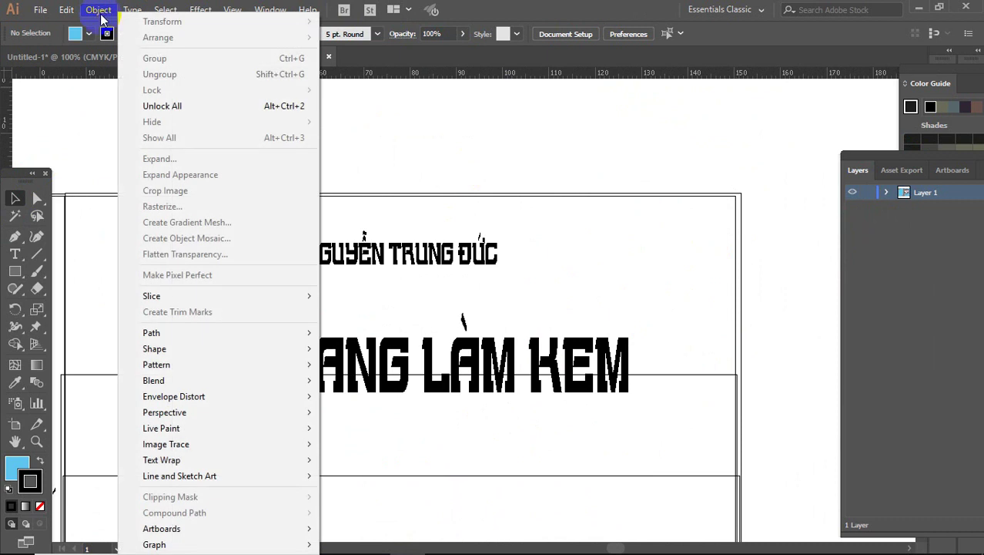
click(148, 108)
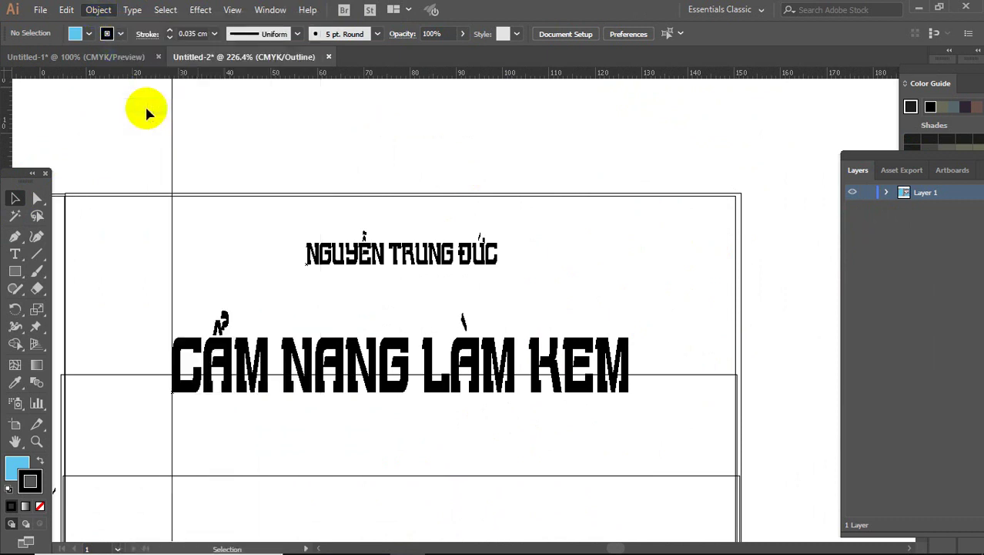
click(791, 220)
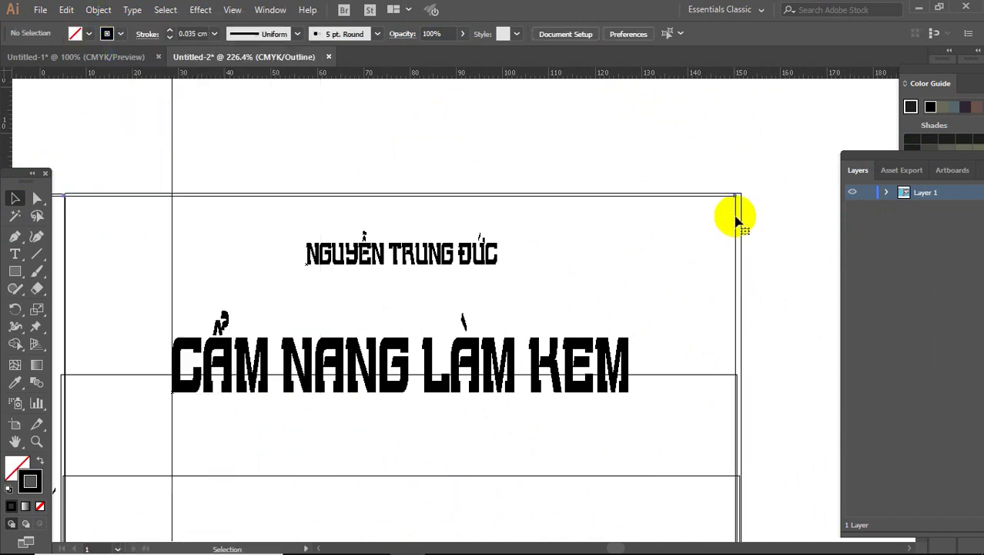
click(735, 221)
click(649, 34)
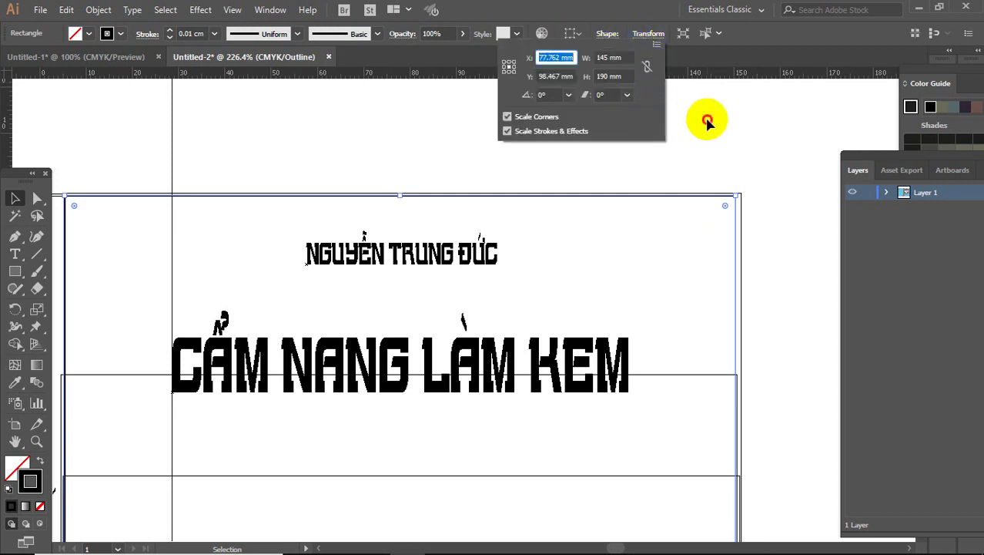
- Drag the blue front-cover rectangle's top-right corner to the frame, about 145.08 × 190.32 mm
click(741, 248)
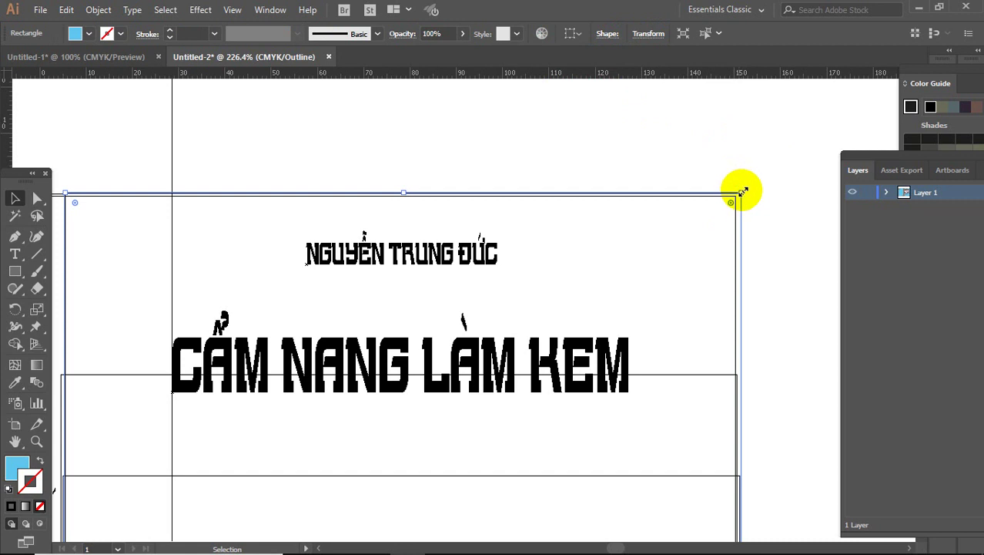
key(z)
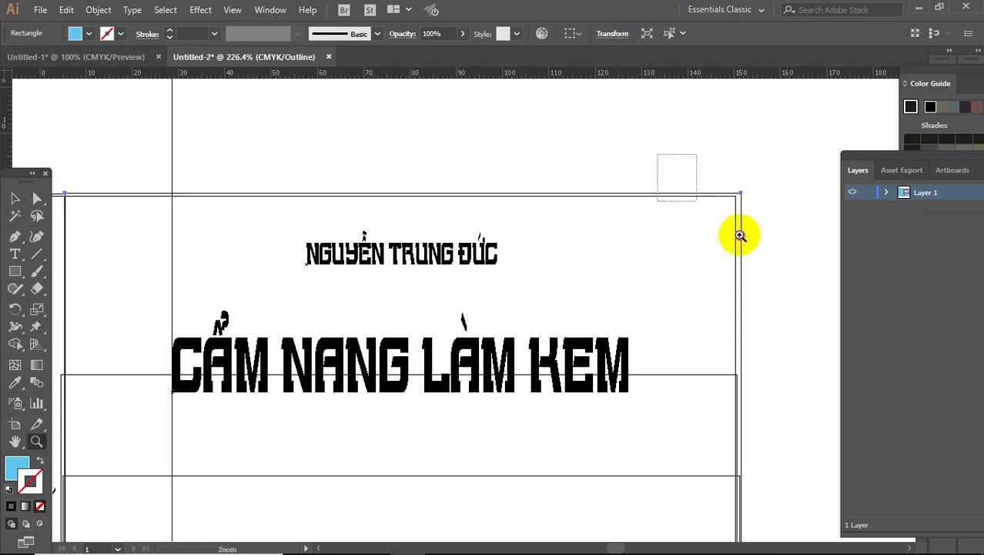
drag(696, 154, 762, 287)
click(14, 197)
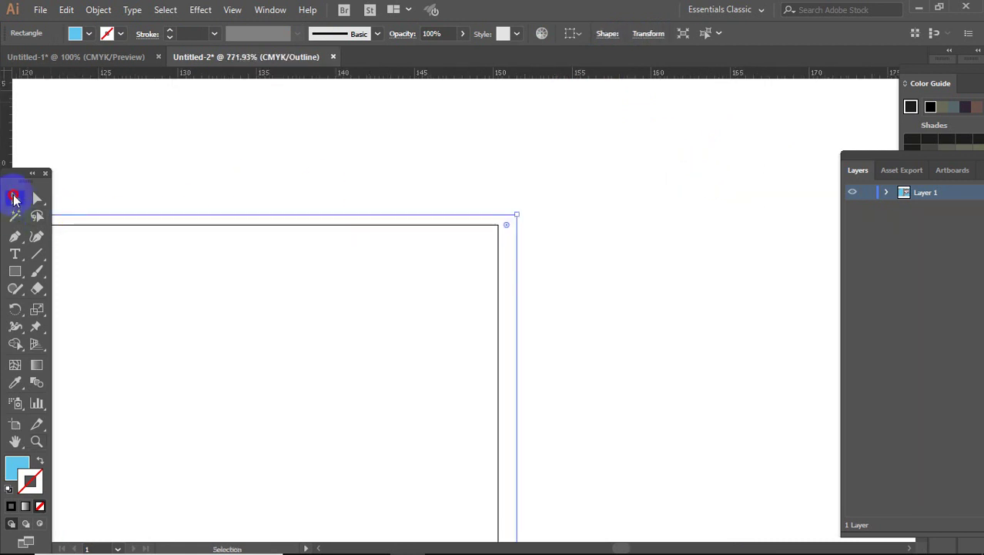
drag(519, 216, 497, 224)
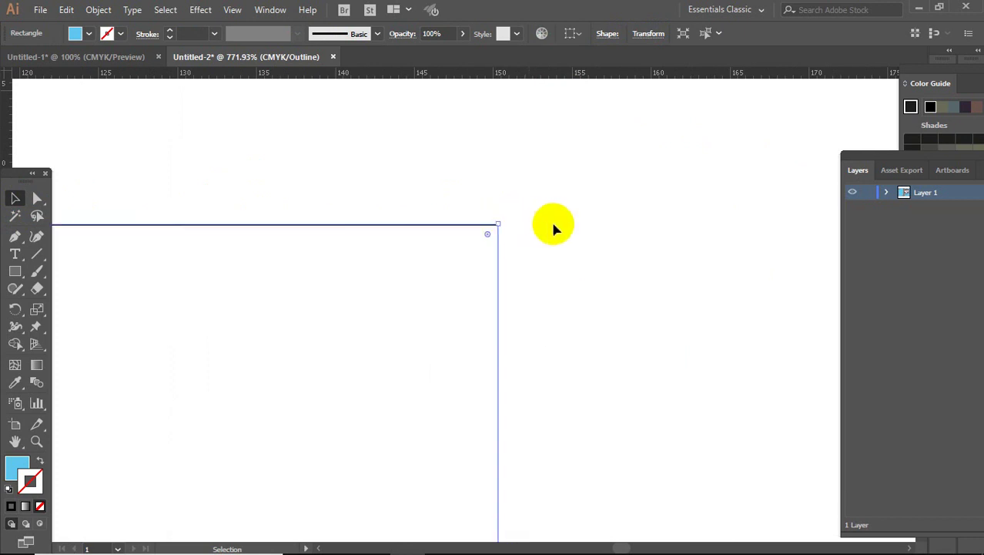
- Zoom out, then zoom in closely on the top corner of the spine
click(608, 235)
drag(486, 133, 774, 177)
key(ctrl+minus)
key(ctrl+minus)
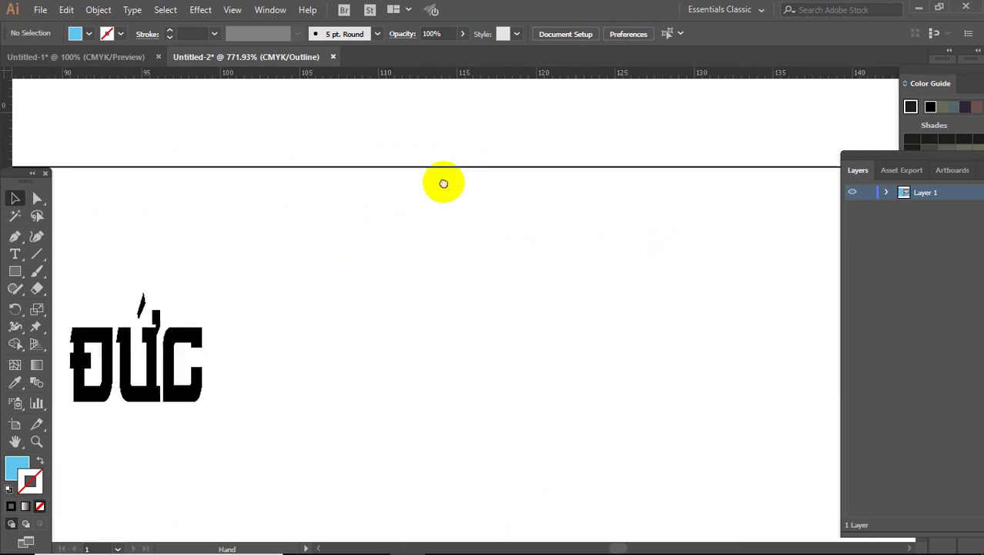
key(ctrl+minus)
key(ctrl+minus)
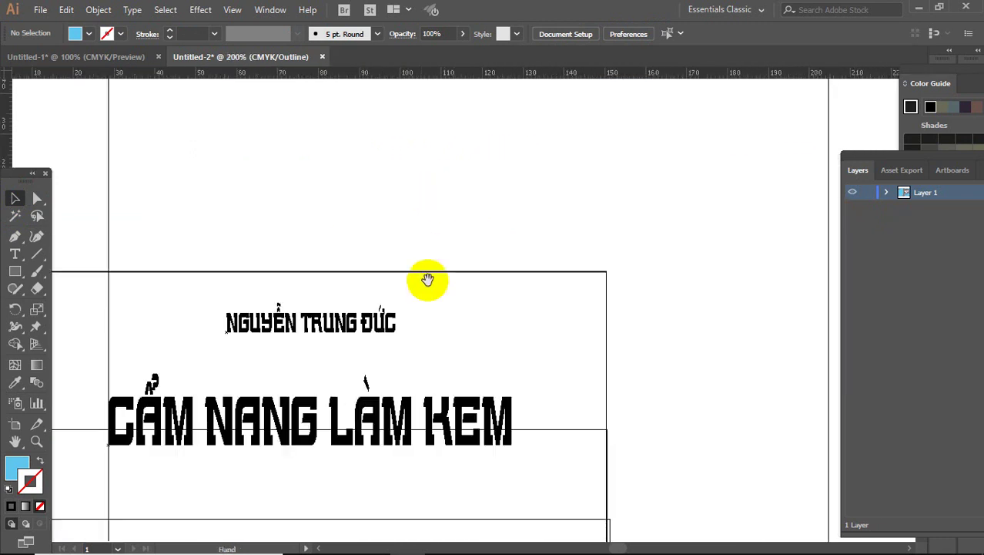
scroll(426, 279, down, 3)
scroll(501, 303, down, 4)
scroll(524, 403, down, 3)
scroll(508, 359, down, 3)
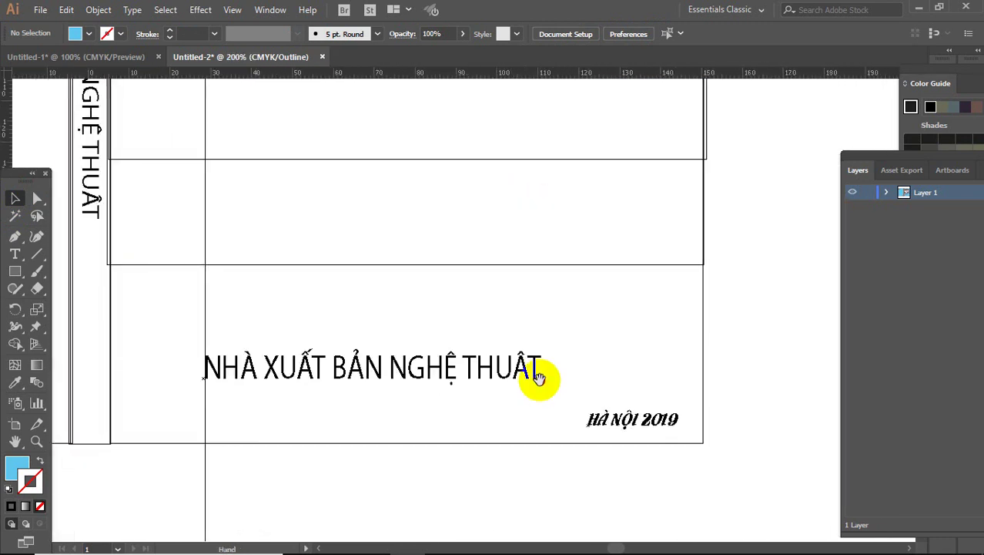
scroll(538, 378, left, 3)
scroll(698, 389, left, 4)
scroll(295, 336, left, 3)
scroll(371, 236, up, 3)
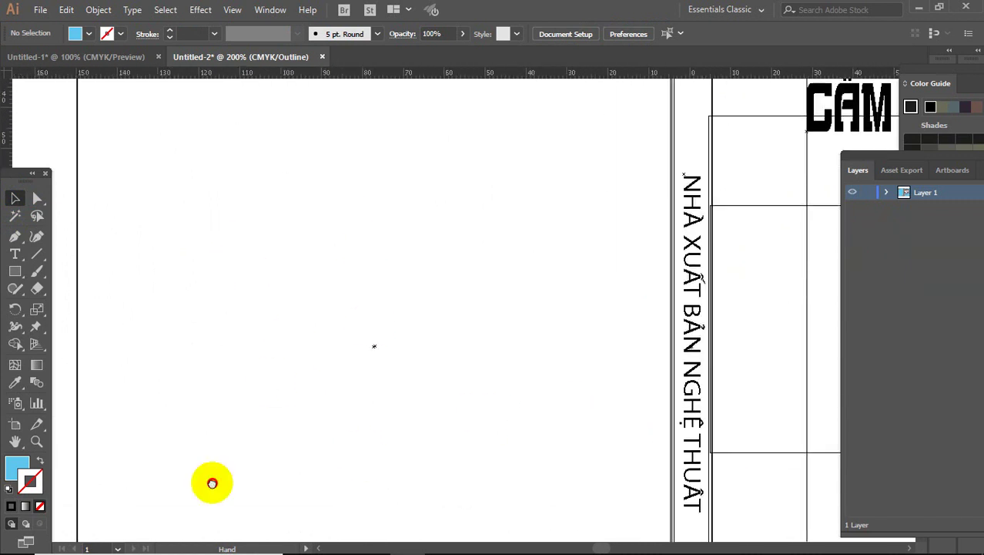
scroll(352, 300, up, 3)
scroll(352, 301, right, 2)
scroll(380, 356, up, 1)
key(z)
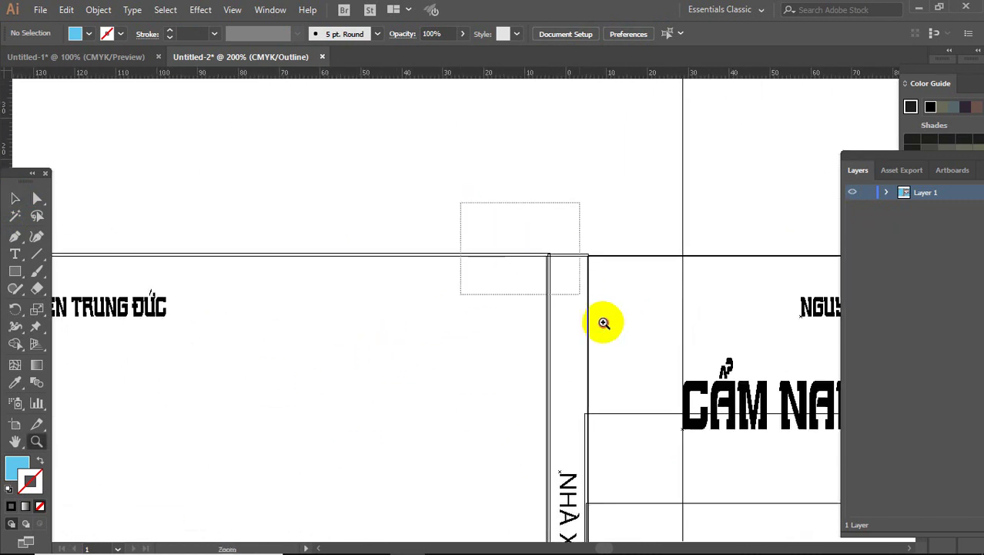
drag(460, 203, 611, 344)
mouse_move(283, 196)
mouse_down()
mouse_move(710, 418)
mouse_move(580, 423)
mouse_up()
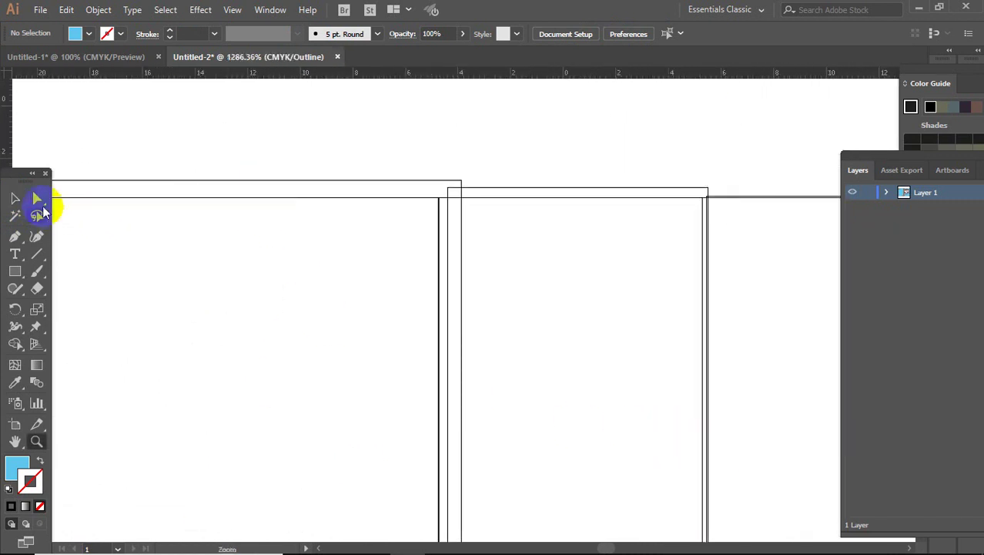
- Check the back-cover frame's size, then align the blue back cover's top-right corner to it
click(14, 199)
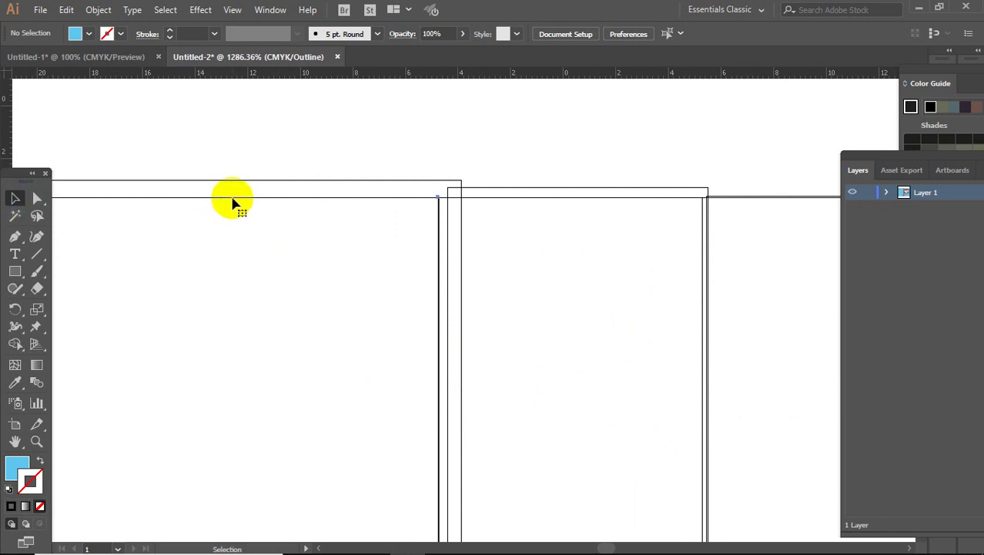
click(233, 198)
click(647, 34)
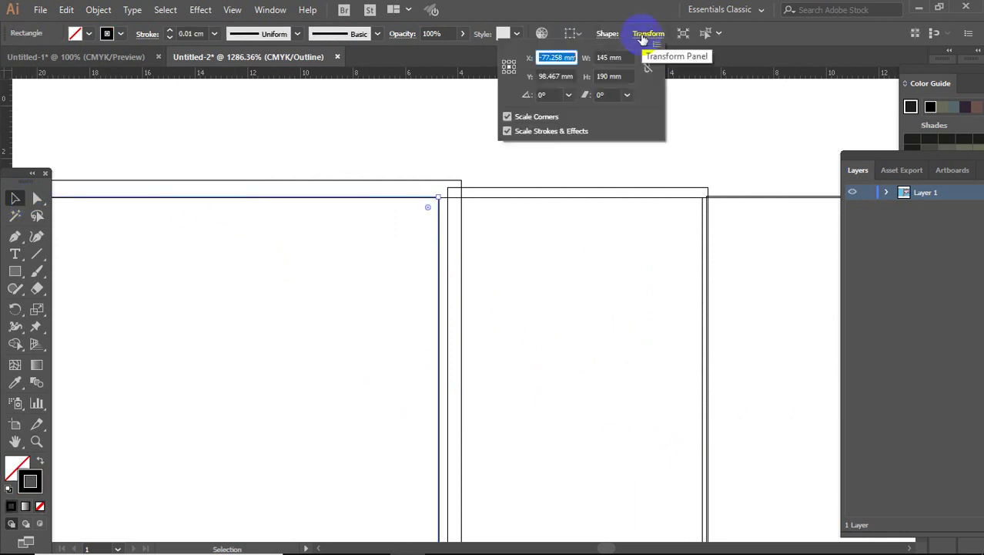
click(724, 92)
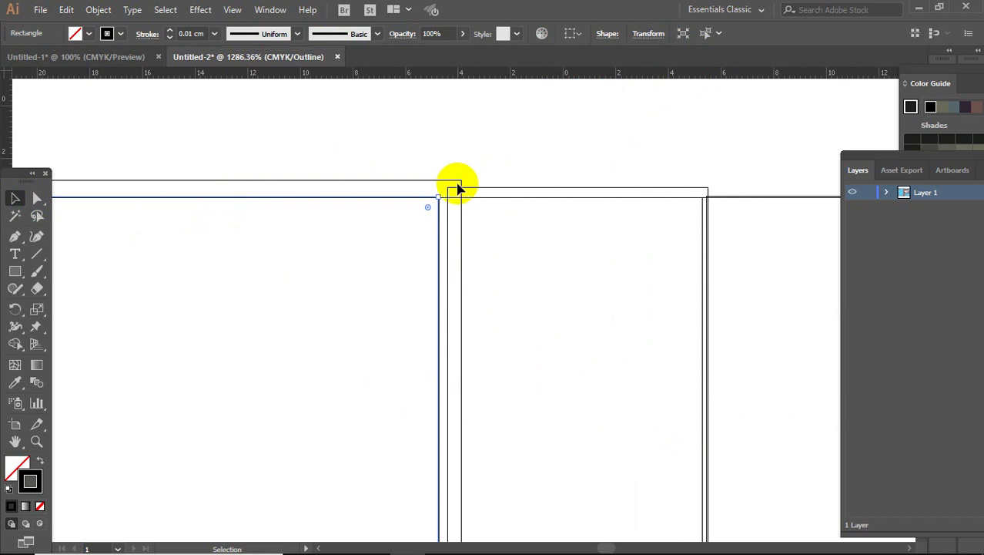
click(459, 182)
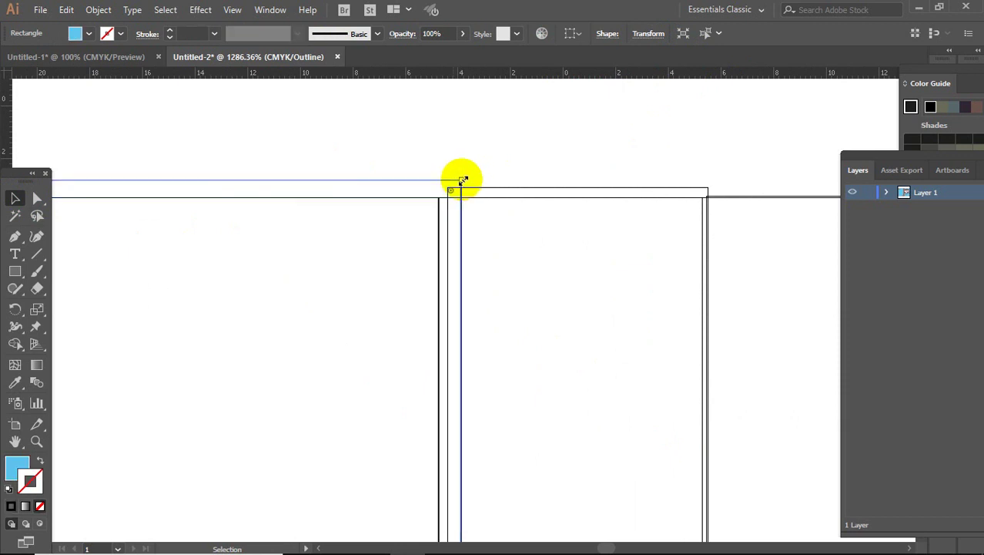
drag(458, 179, 439, 198)
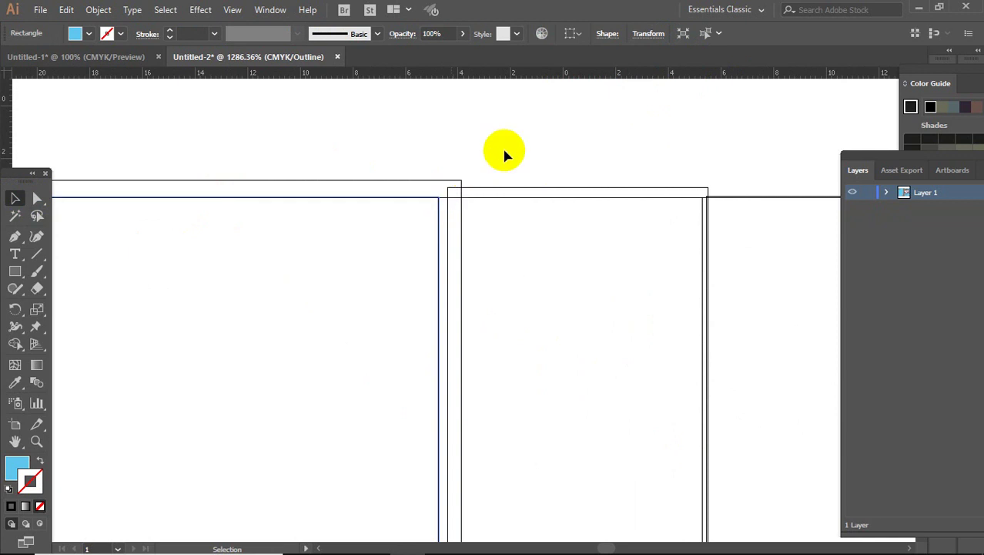
- Move the red spine rectangle down to the frame's top edge
click(514, 188)
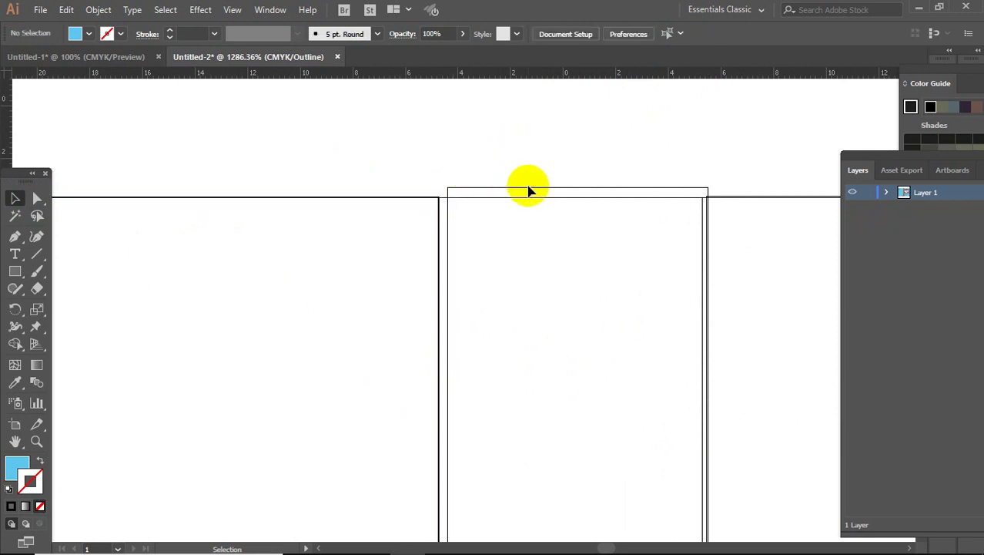
click(523, 190)
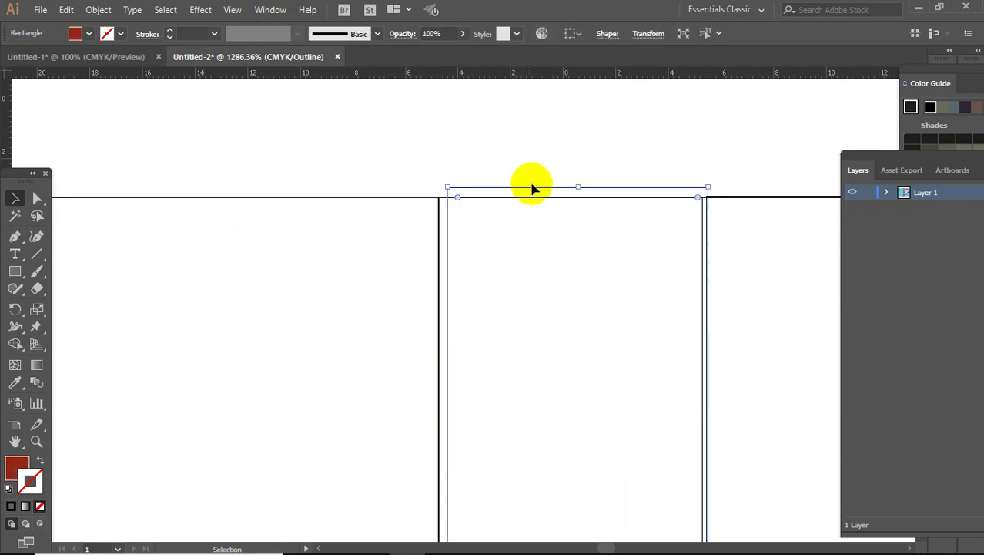
click(552, 191)
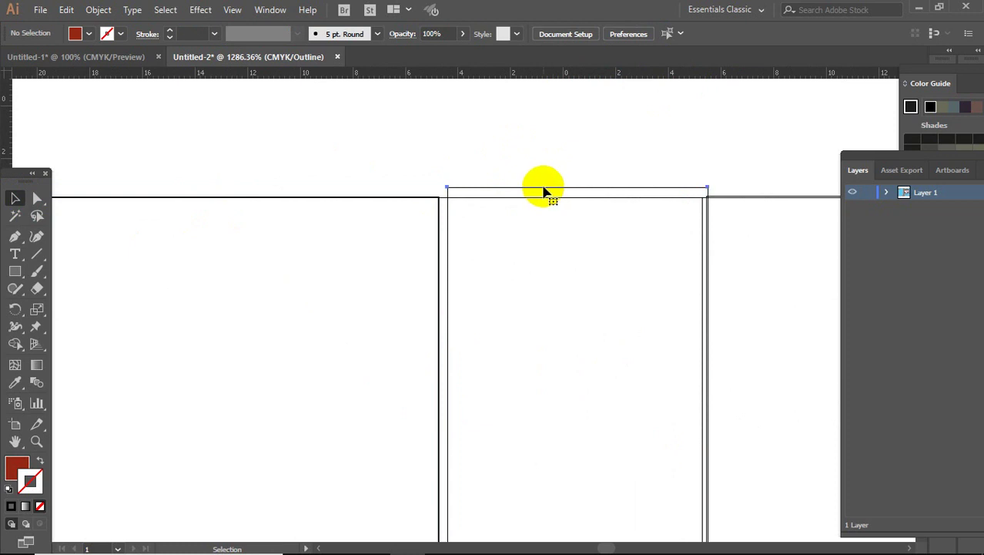
click(544, 191)
drag(543, 190, 534, 198)
click(765, 424)
- Zoom in on the bottom of the red spine where the covers meet
mouse_move(765, 424)
mouse_down()
mouse_move(614, 244)
mouse_move(576, 396)
mouse_move(539, 420)
mouse_move(528, 255)
mouse_move(511, 205)
mouse_up()
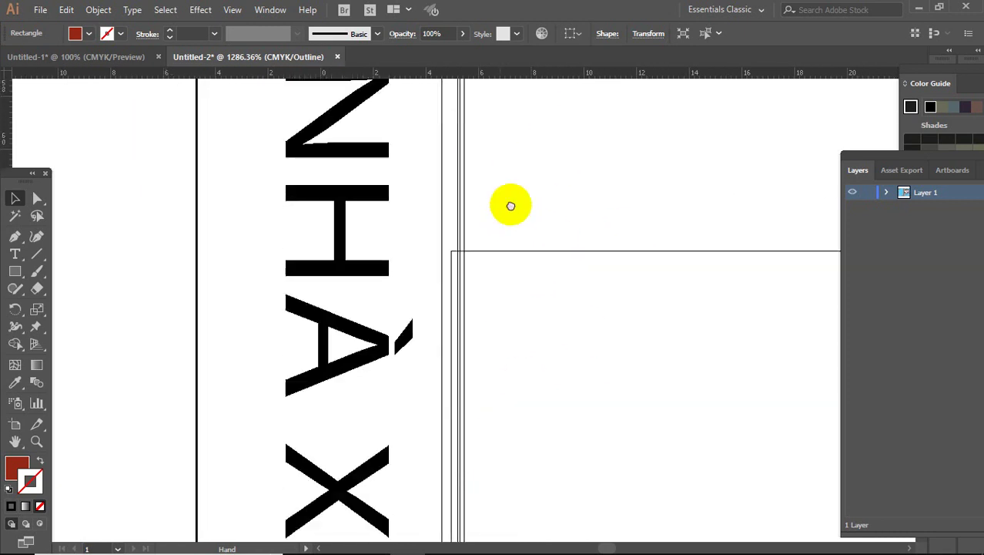
scroll(539, 270, down, 5)
scroll(539, 385, down, 4)
scroll(531, 408, down, 4)
scroll(508, 270, down, 5)
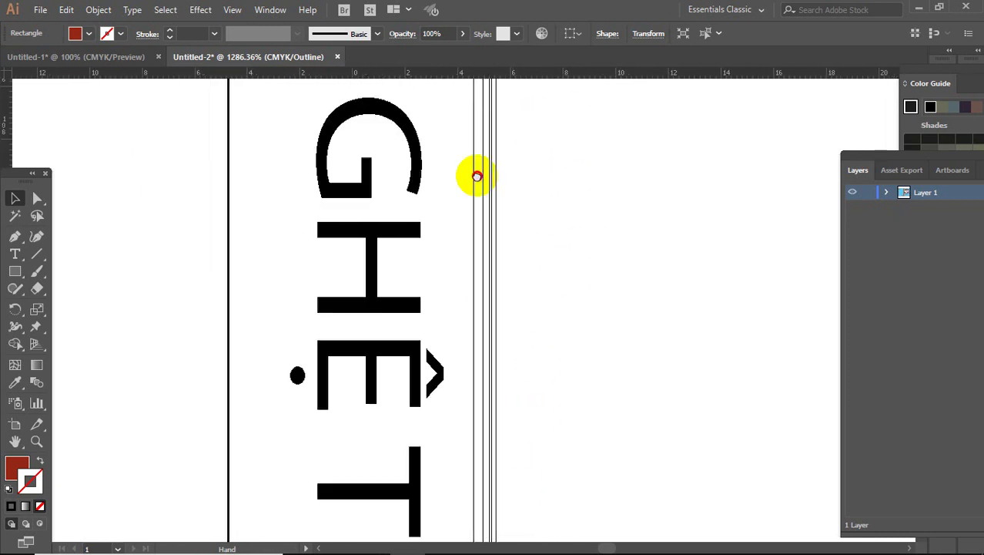
scroll(493, 170, down, 5)
scroll(510, 184, down, 5)
scroll(505, 324, down, 4)
scroll(499, 393, down, 4)
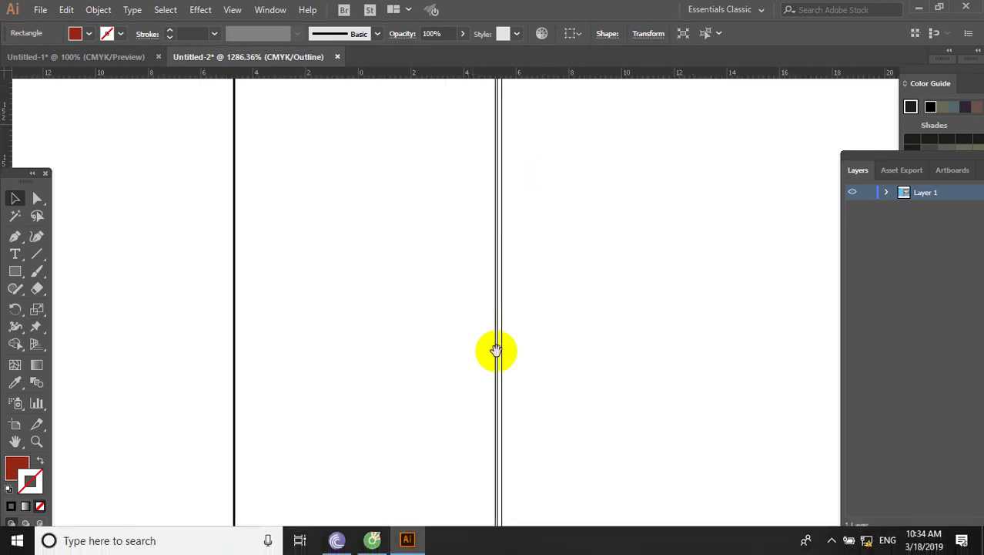
scroll(496, 308, right, 3)
scroll(493, 278, left, 1)
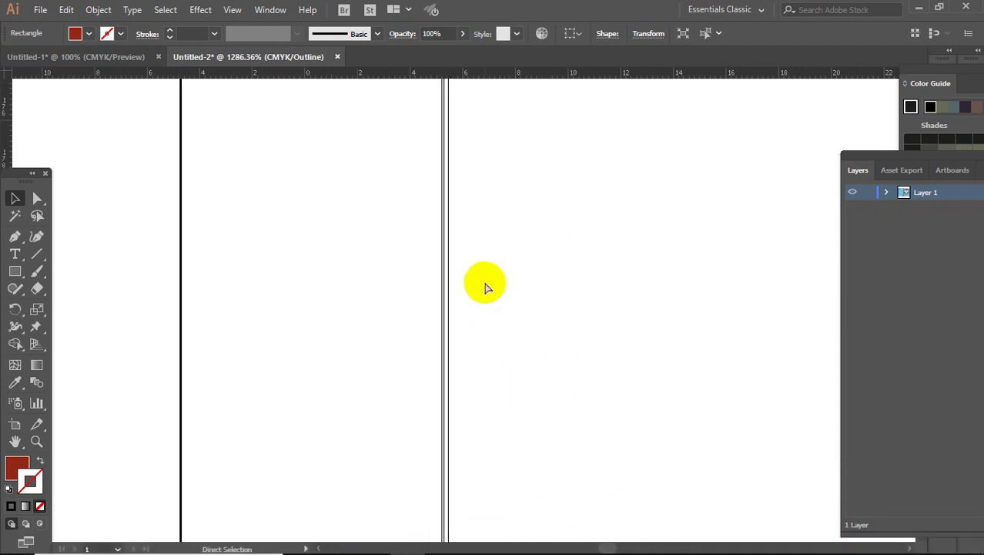
key(ctrl+minus)
key(ctrl+minus)
key(ctrl+minus)
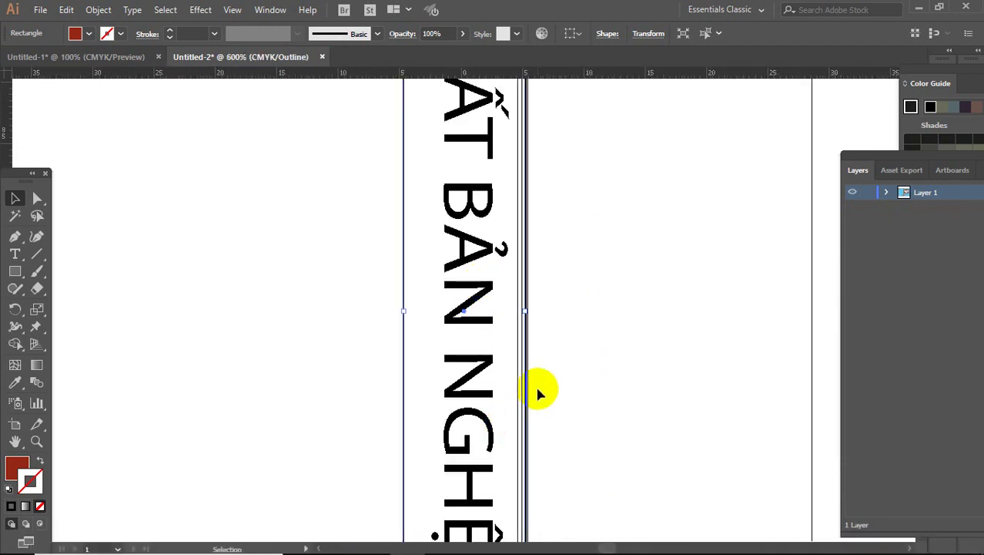
drag(583, 433, 622, 235)
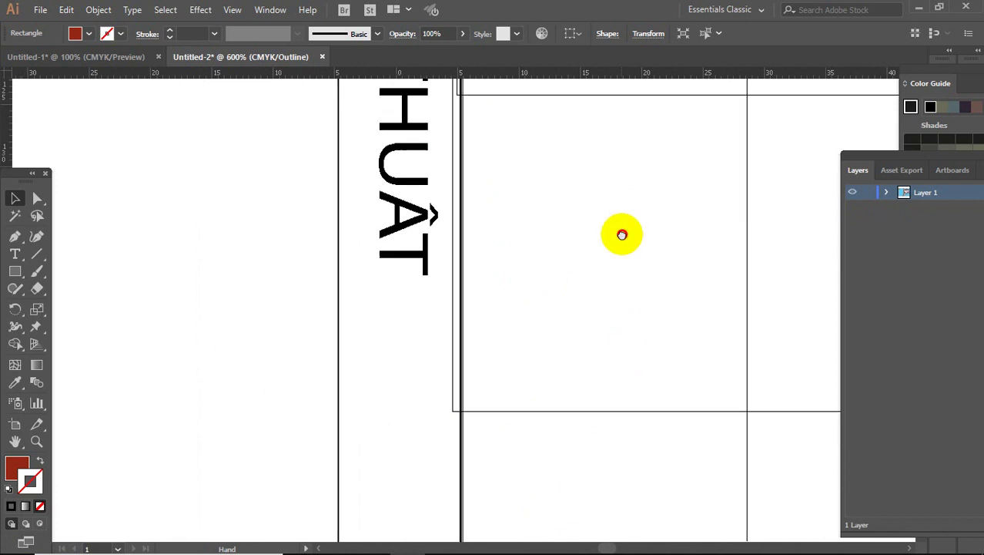
scroll(622, 234, down, 5)
scroll(538, 149, down, 3)
scroll(539, 407, down, 5)
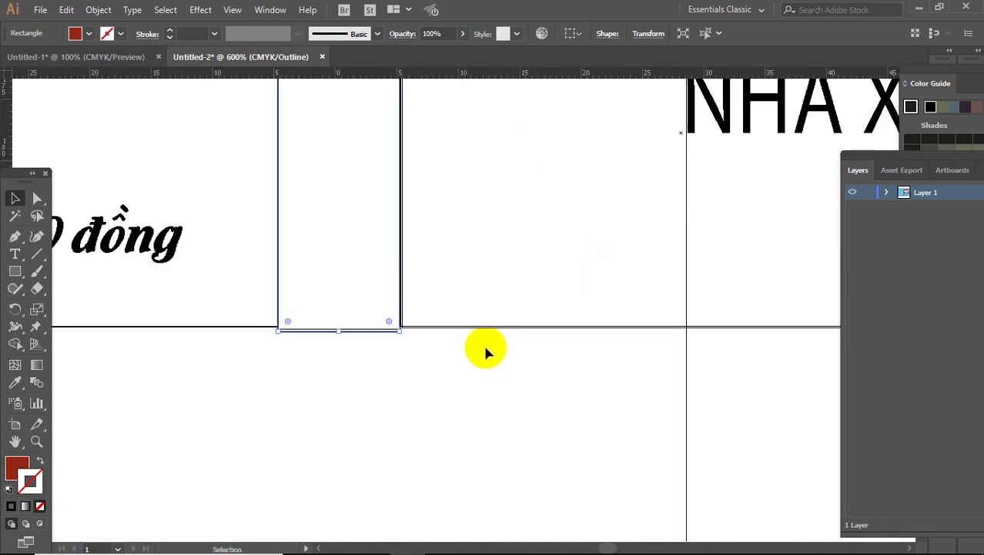
scroll(340, 339, up, 1)
key(z)
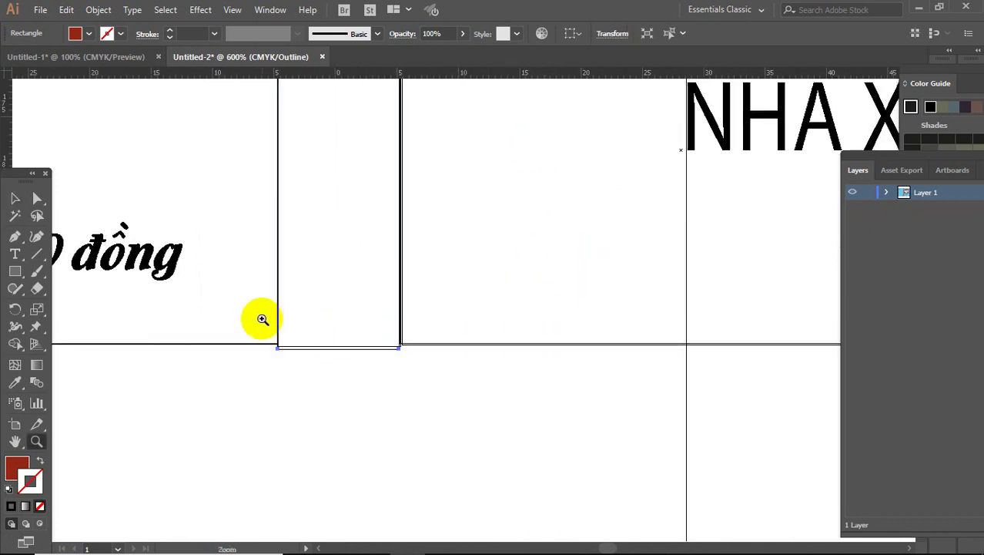
drag(242, 308, 475, 402)
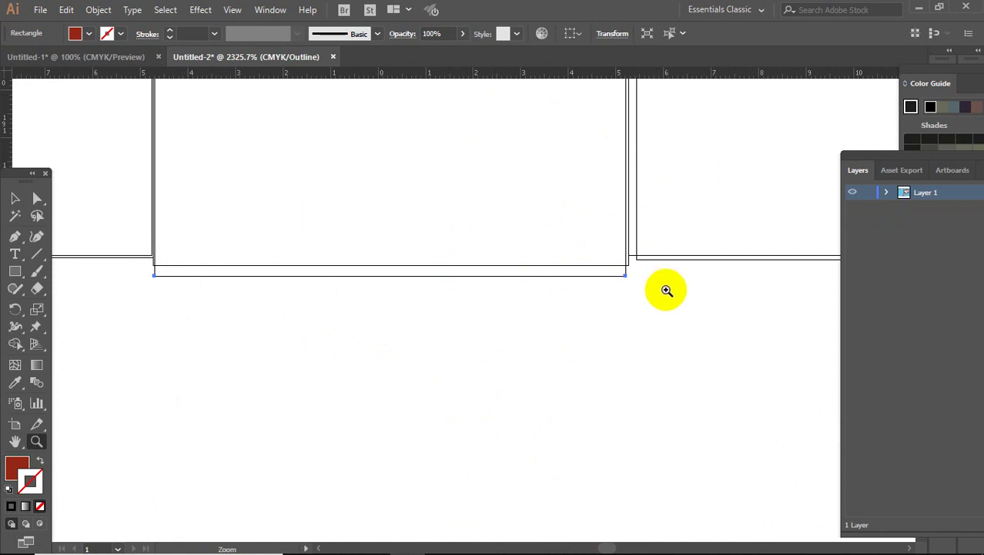
- Check the right cover rectangle's position and size
ctrl+click(625, 276)
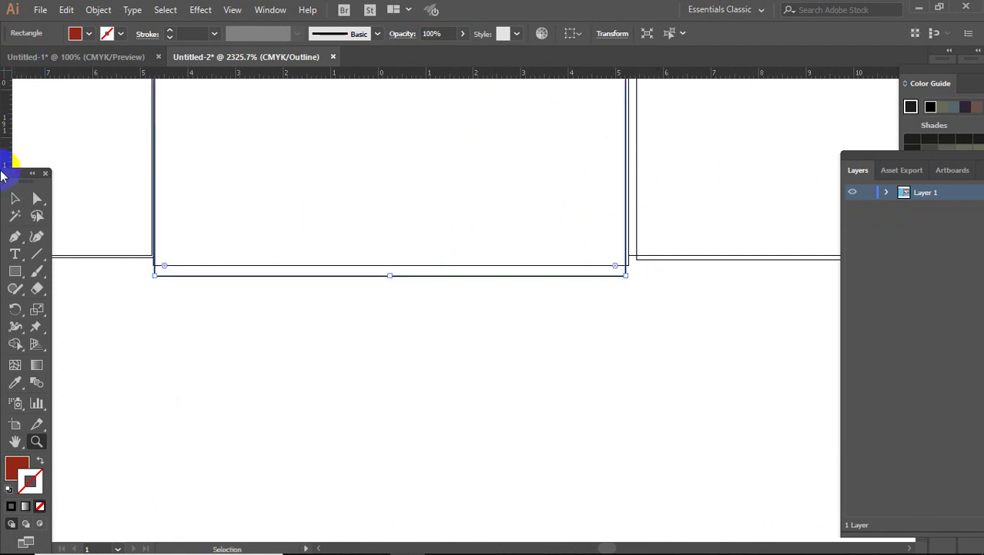
click(653, 265)
click(642, 37)
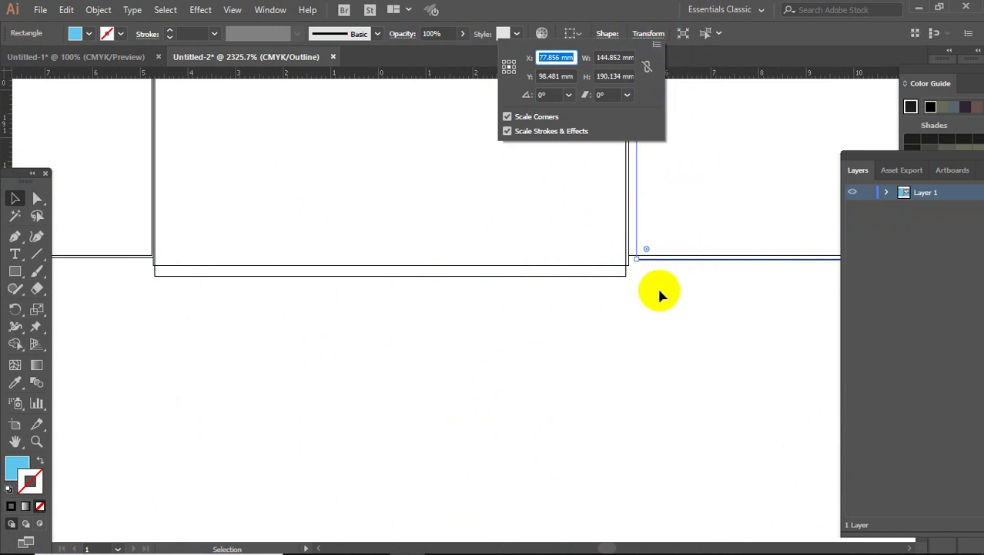
click(669, 266)
click(670, 257)
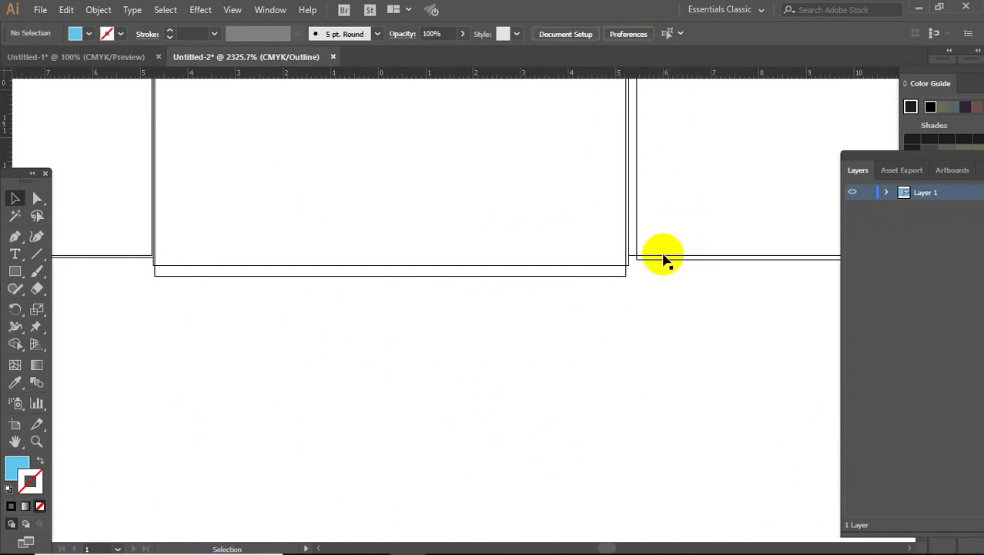
click(664, 258)
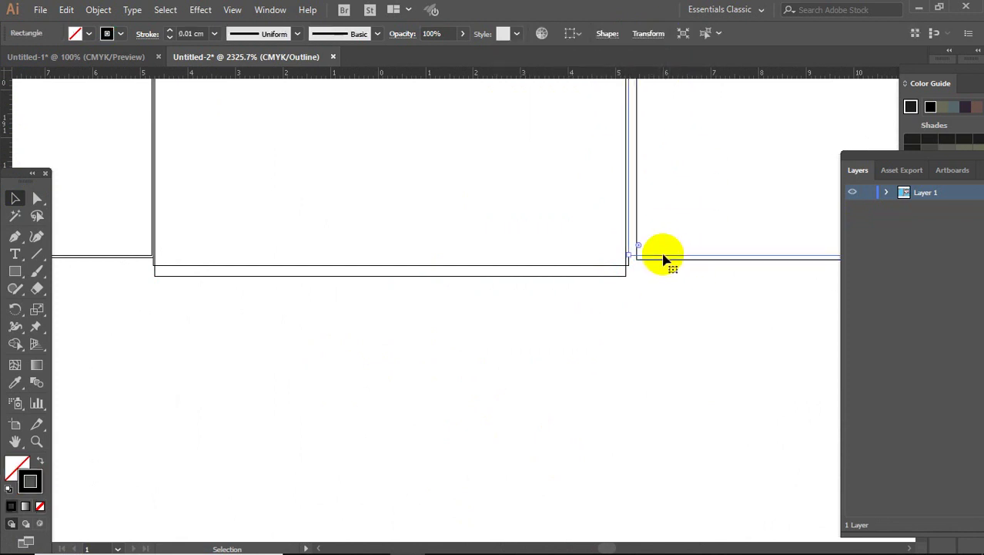
click(648, 34)
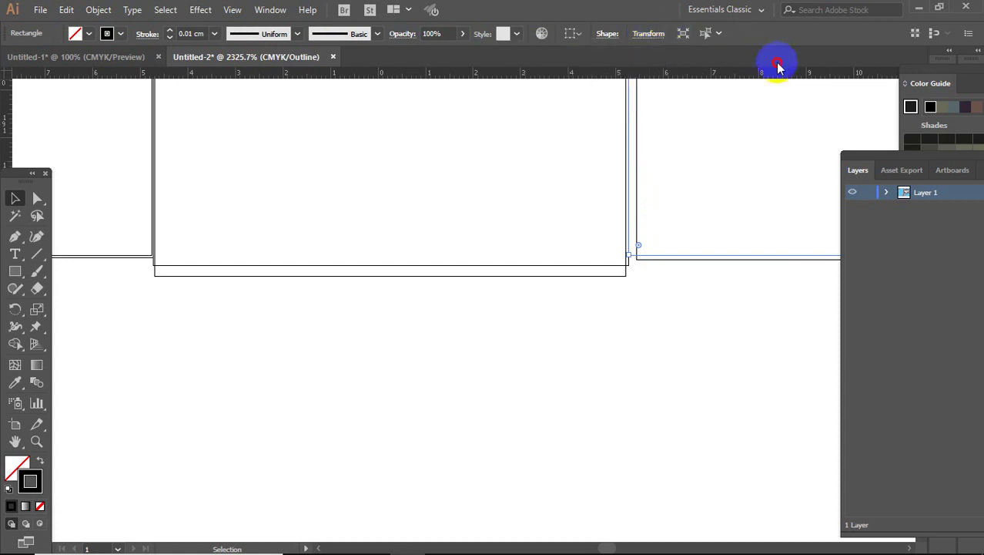
click(397, 279)
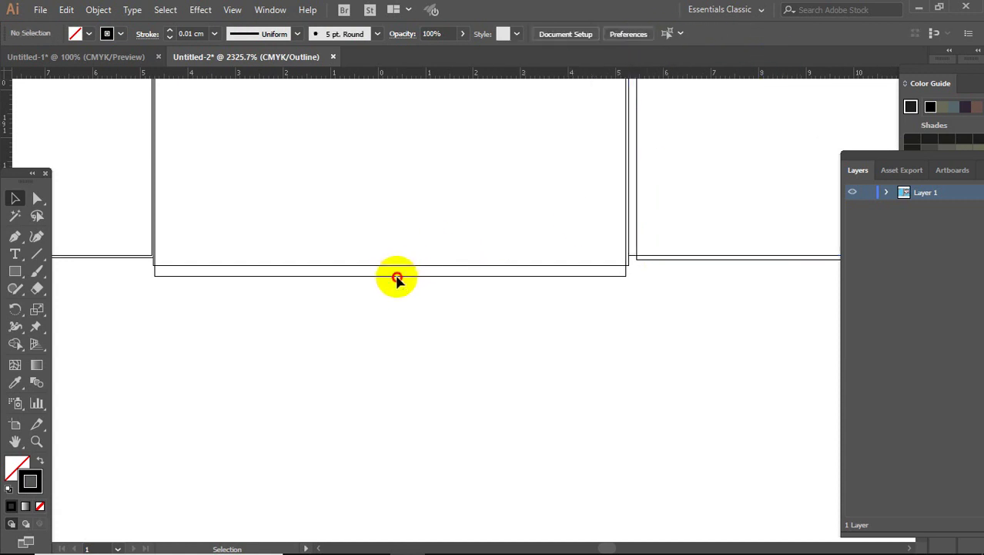
- Pull the spine, outer frame and right cover bottom edges onto the common line
click(393, 275)
drag(626, 275, 626, 256)
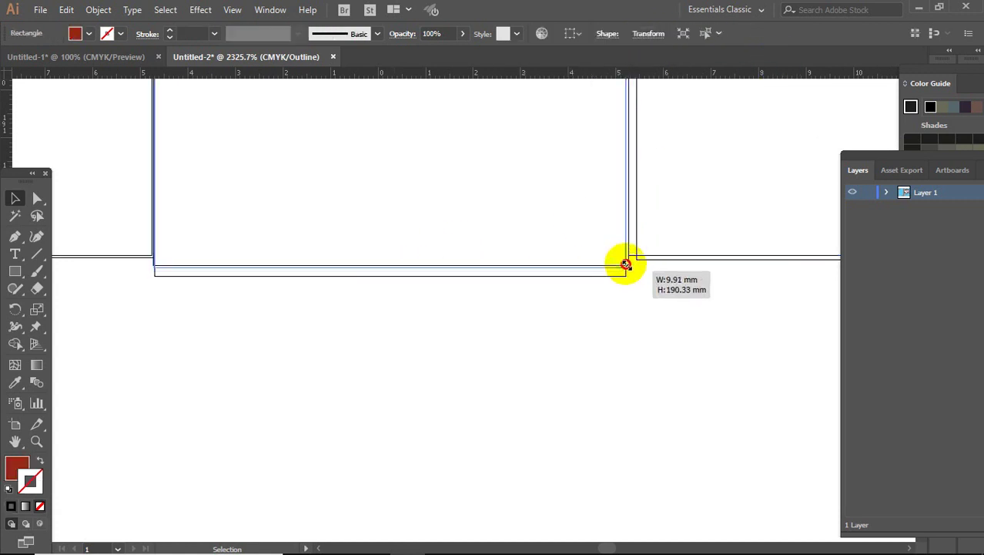
click(537, 266)
drag(390, 265, 390, 255)
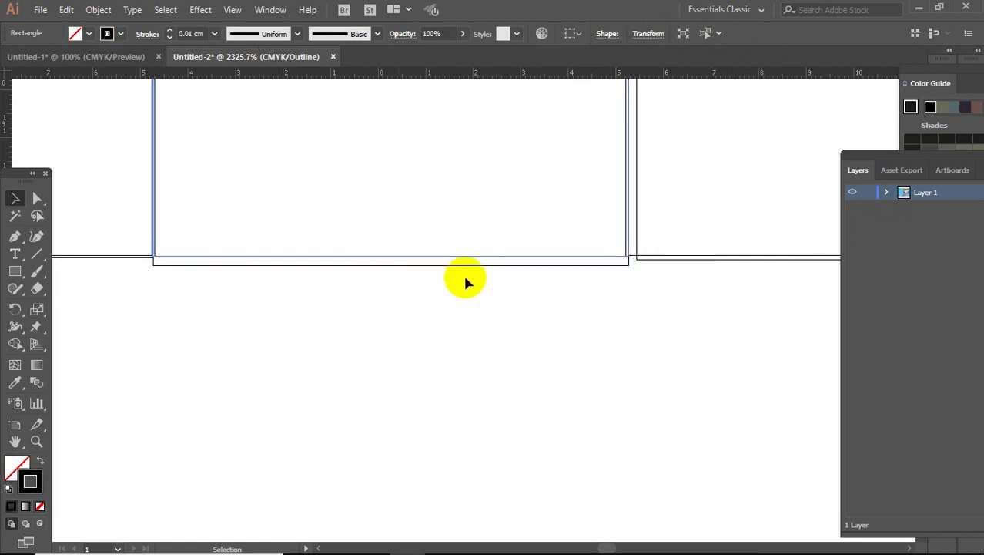
click(655, 260)
drag(635, 258, 626, 256)
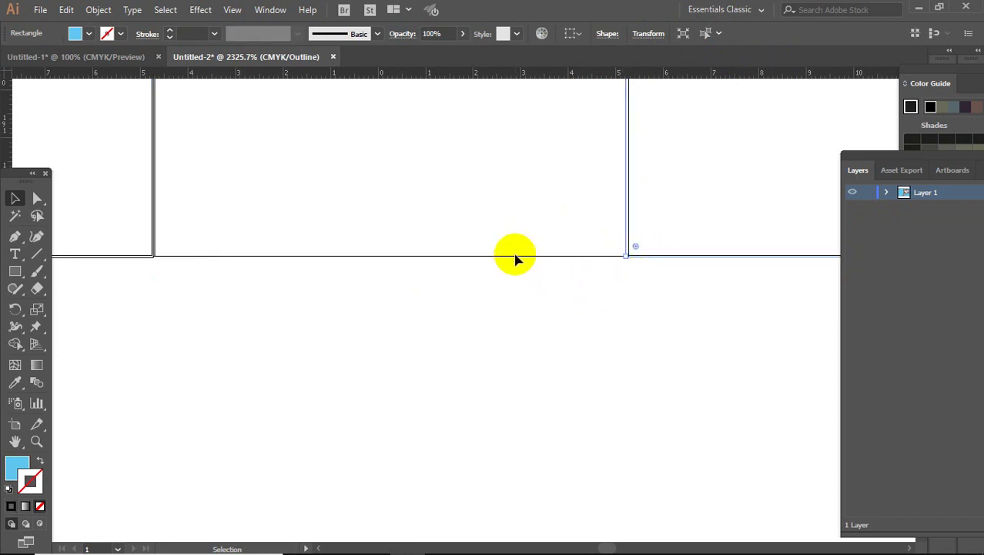
- Snap the spine's bottom corner to the cover edge, making it 10 × 190.06 mm
click(601, 265)
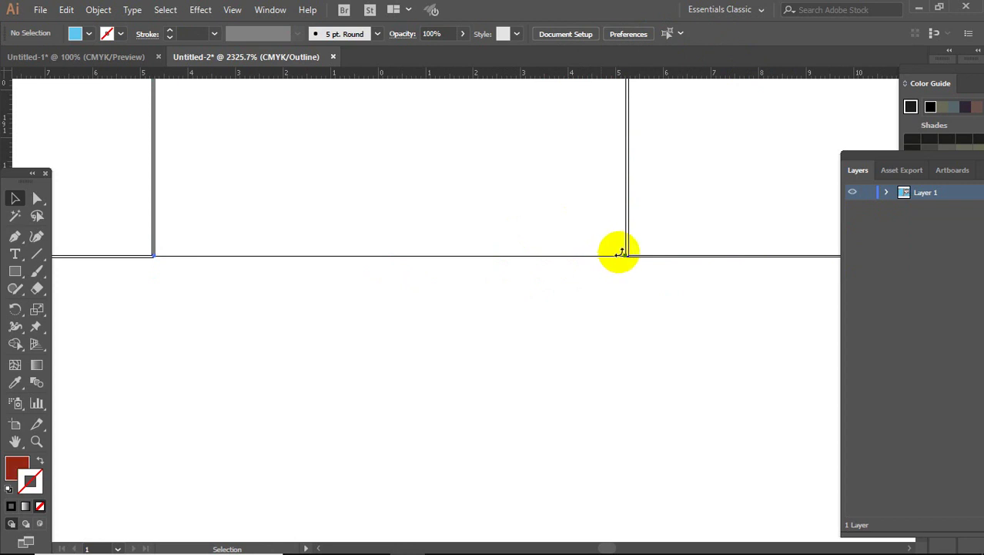
click(625, 248)
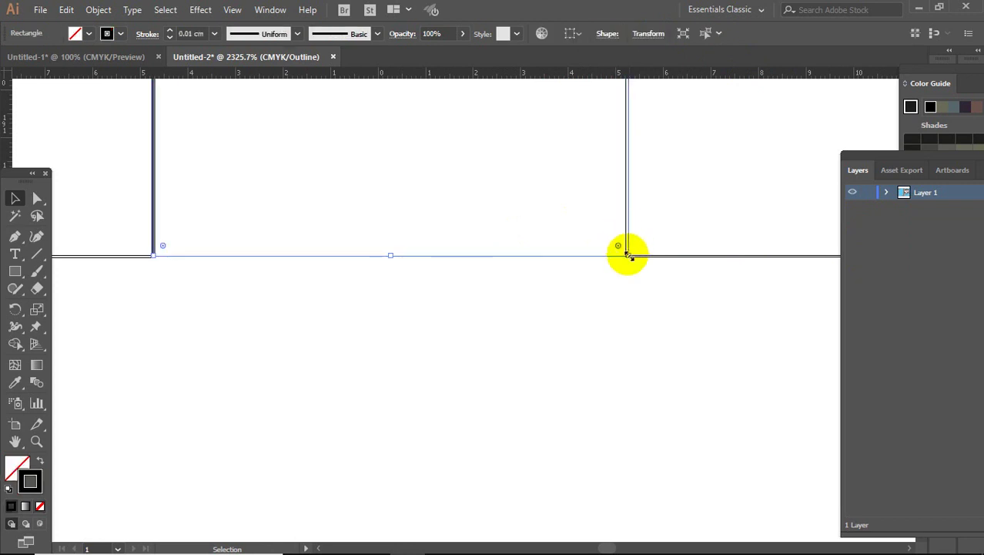
drag(627, 255, 628, 257)
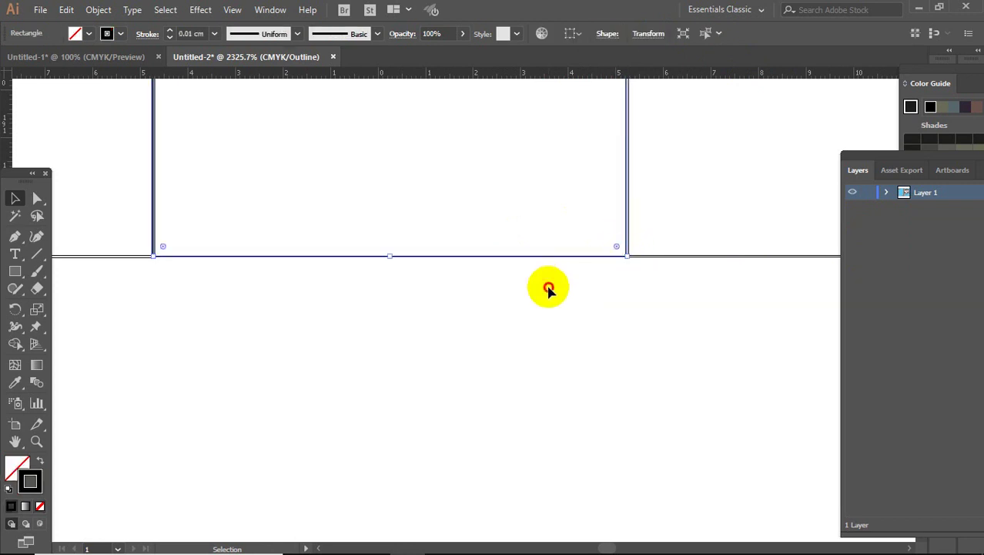
click(327, 311)
drag(549, 374, 650, 382)
drag(404, 358, 705, 394)
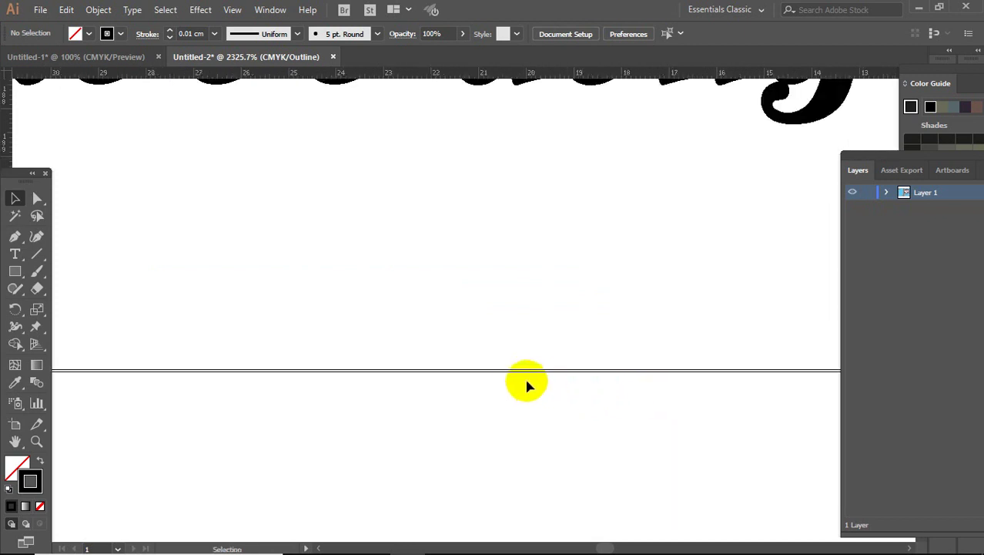
- Pan and zoom in tightly on the left cover's bottom-left corner
click(487, 374)
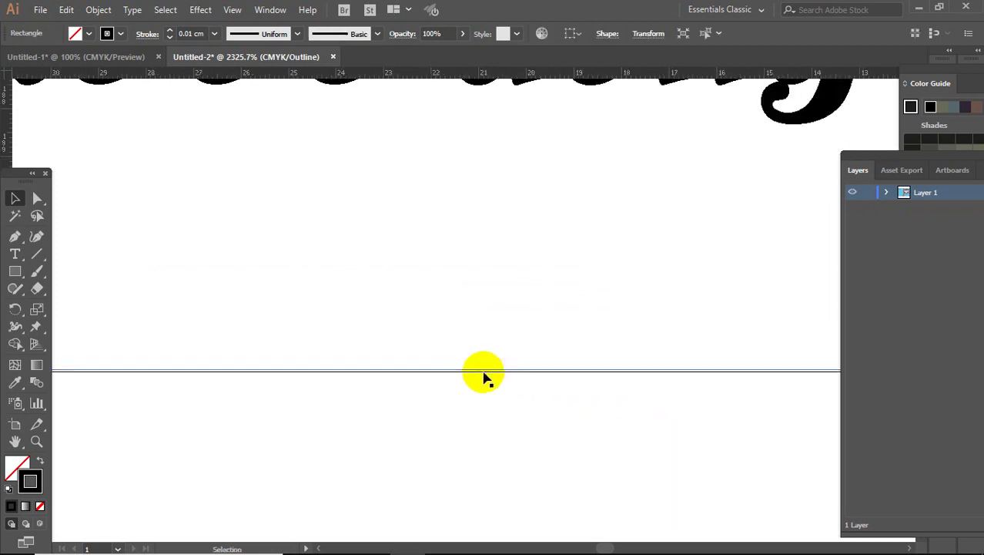
drag(270, 406, 569, 416)
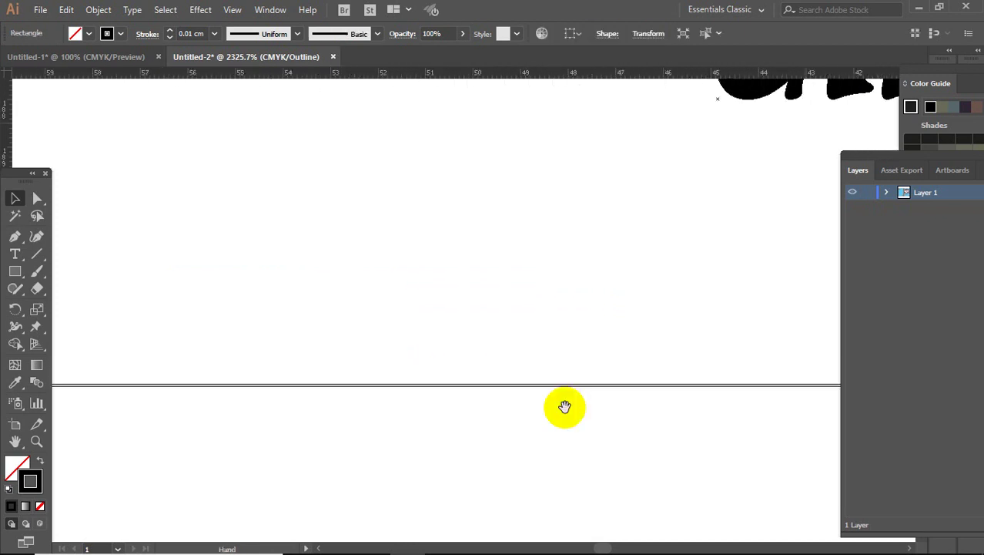
drag(329, 386, 657, 387)
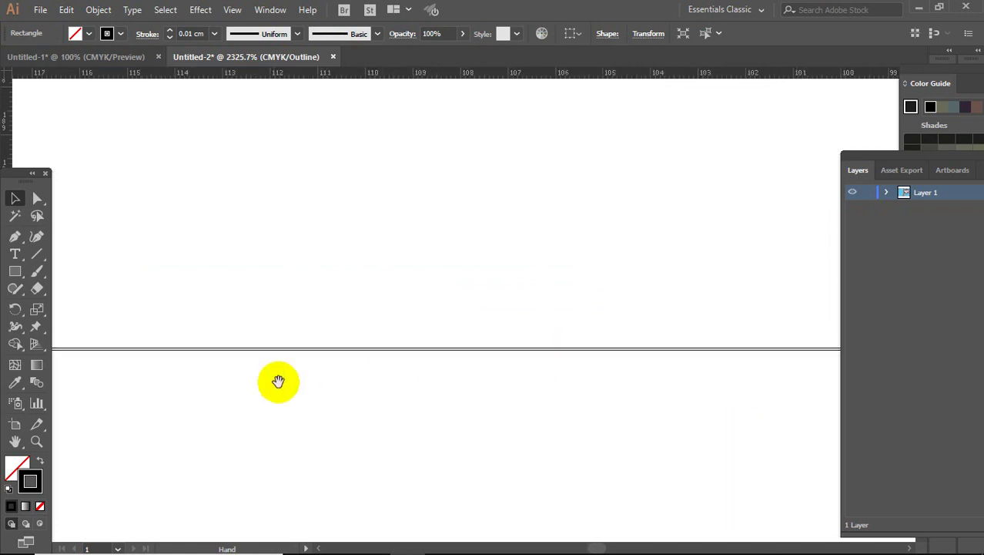
drag(279, 382, 834, 417)
drag(307, 389, 547, 391)
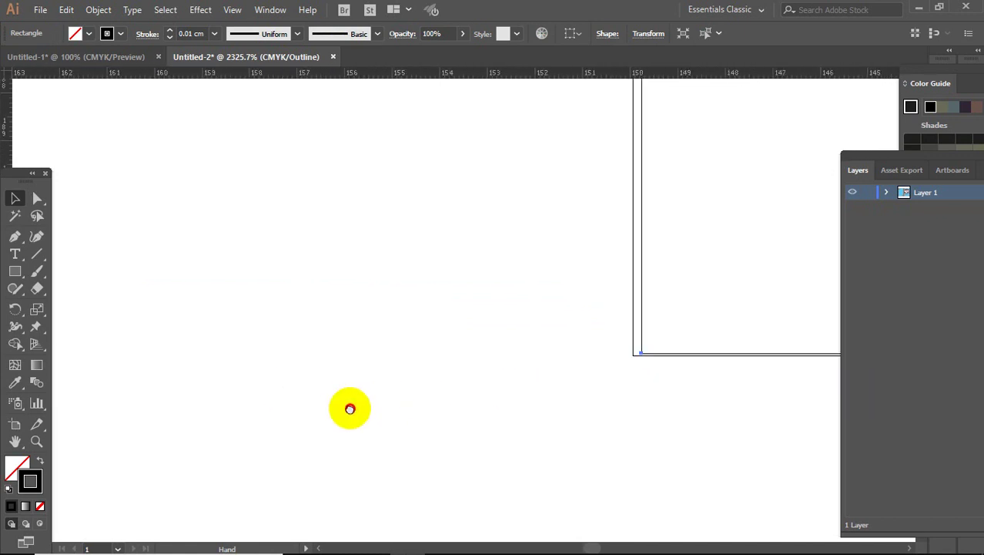
drag(426, 467, 335, 551)
key(z)
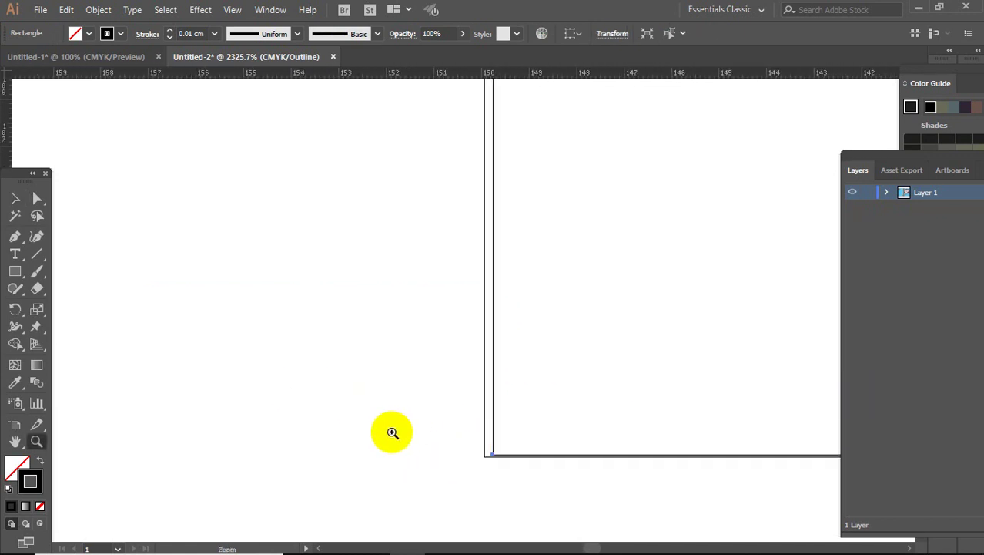
drag(402, 411, 616, 500)
- Drag the blue cover's corner onto the inner frame corner, giving 145.02 × 190.03 mm
key(v)
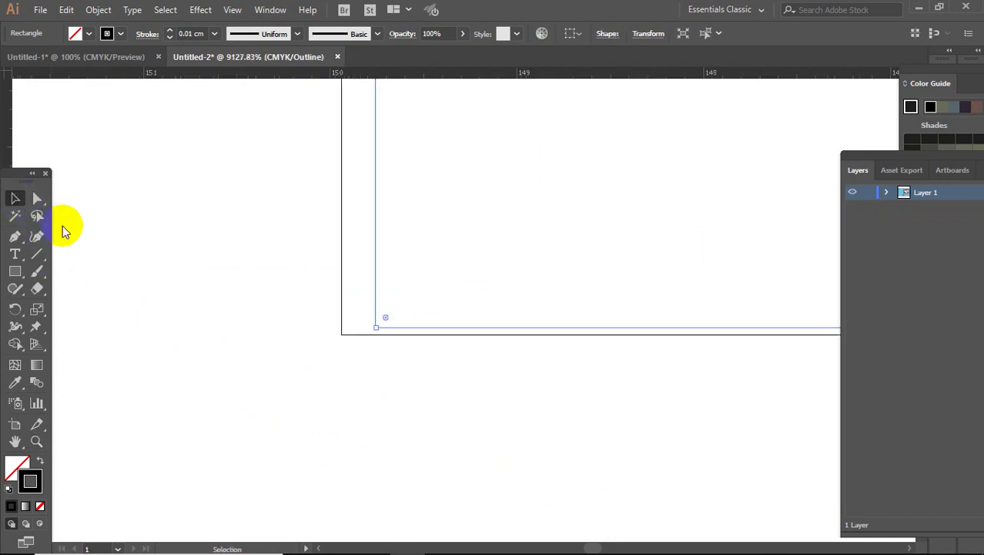
click(344, 338)
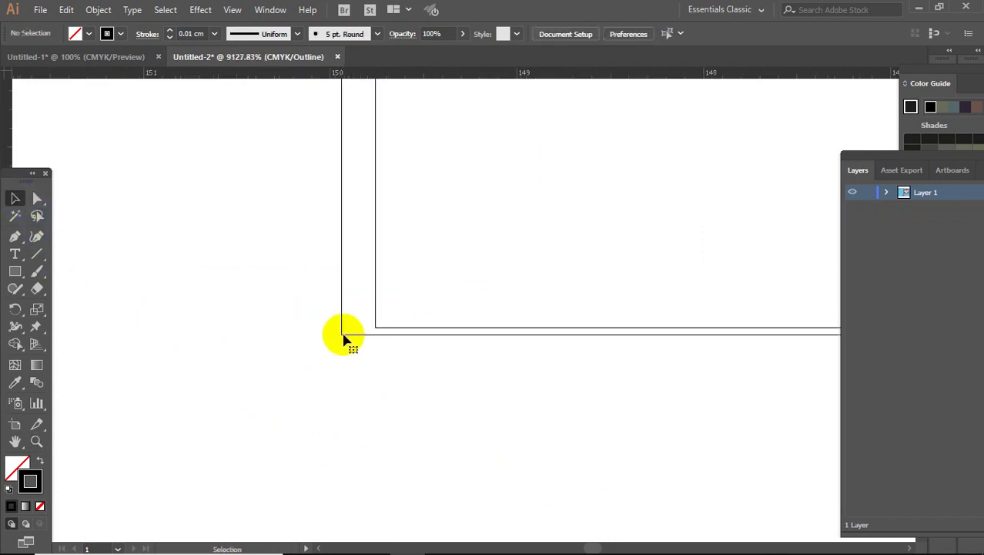
drag(345, 337, 365, 331)
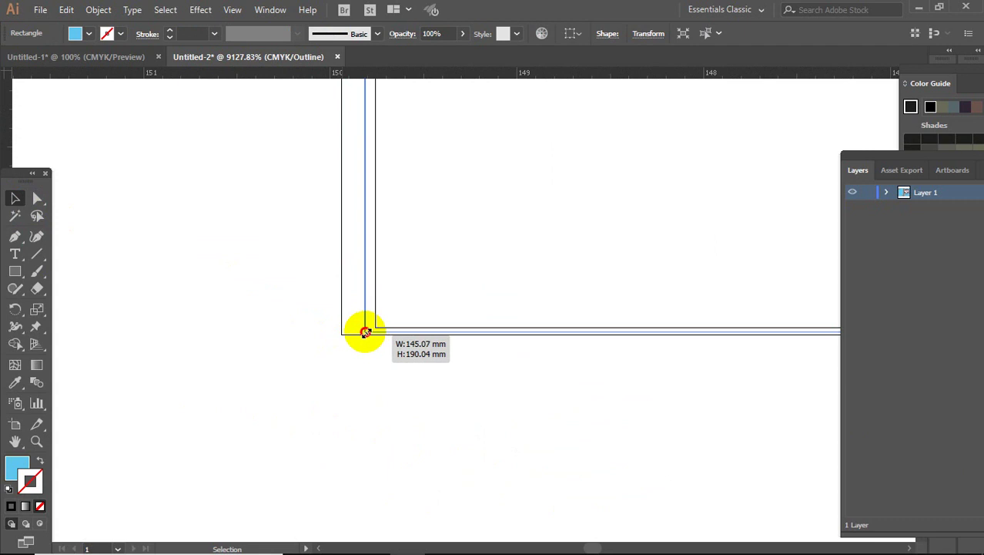
drag(365, 332, 376, 330)
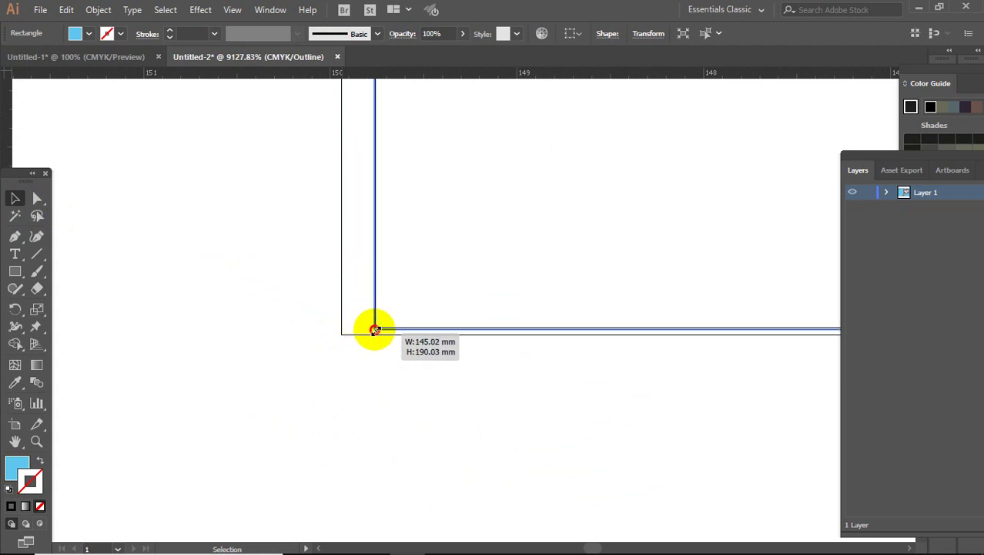
click(333, 380)
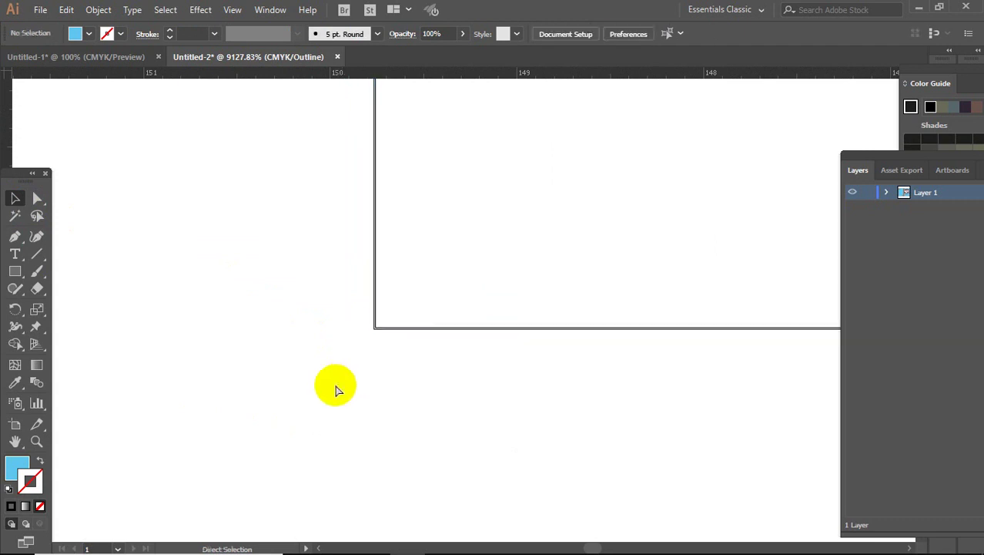
key(ctrl+0)
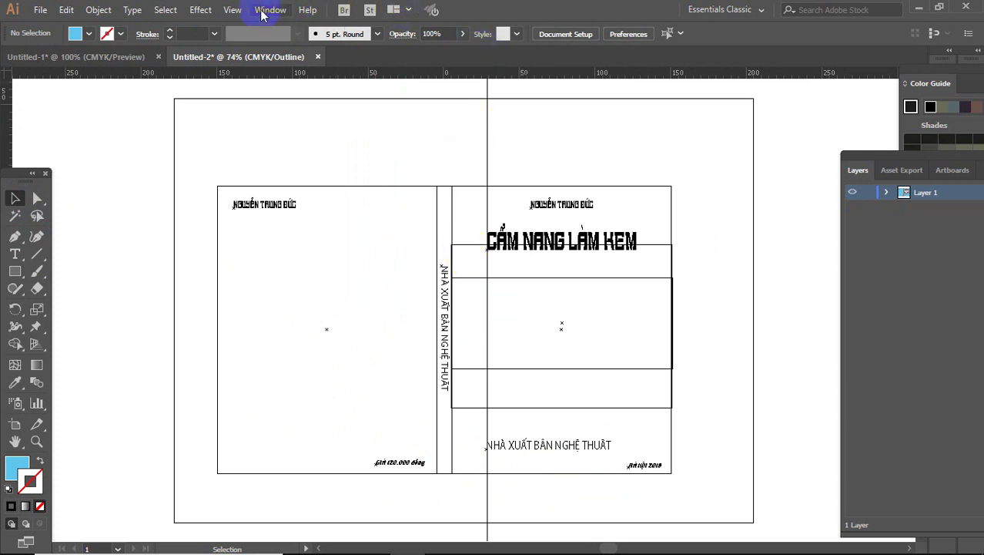
- Switch the artwork back to full-colour Preview instead of outlines
click(235, 10)
click(277, 28)
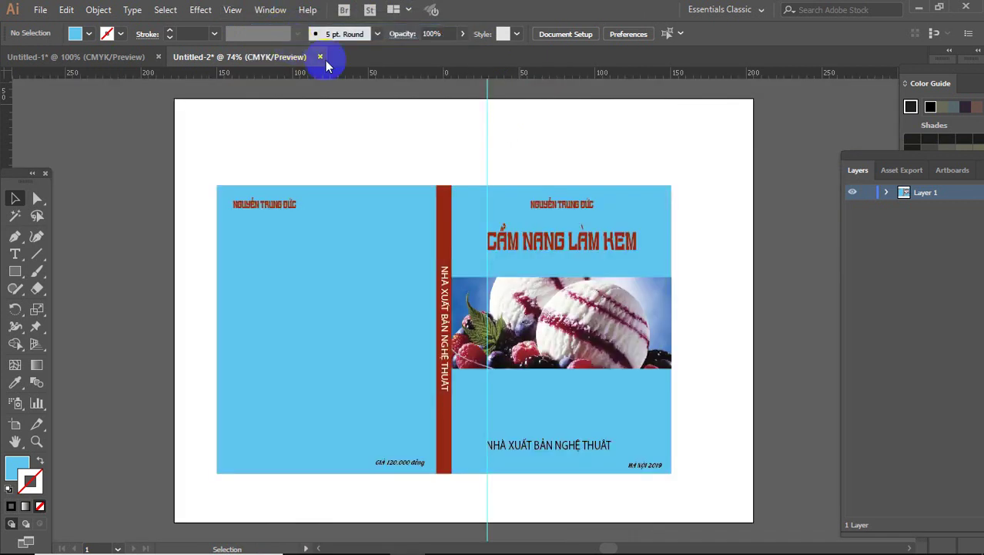
drag(725, 407, 756, 415)
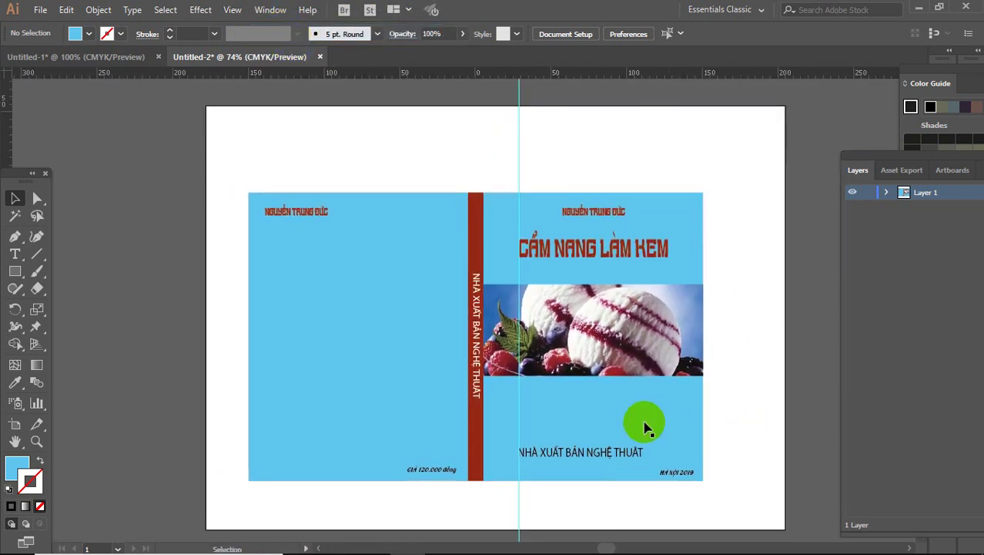
- Zoom in on the cover's upper-left, move the Layers panel aside, and open the Window menu
key(z)
drag(209, 116, 259, 286)
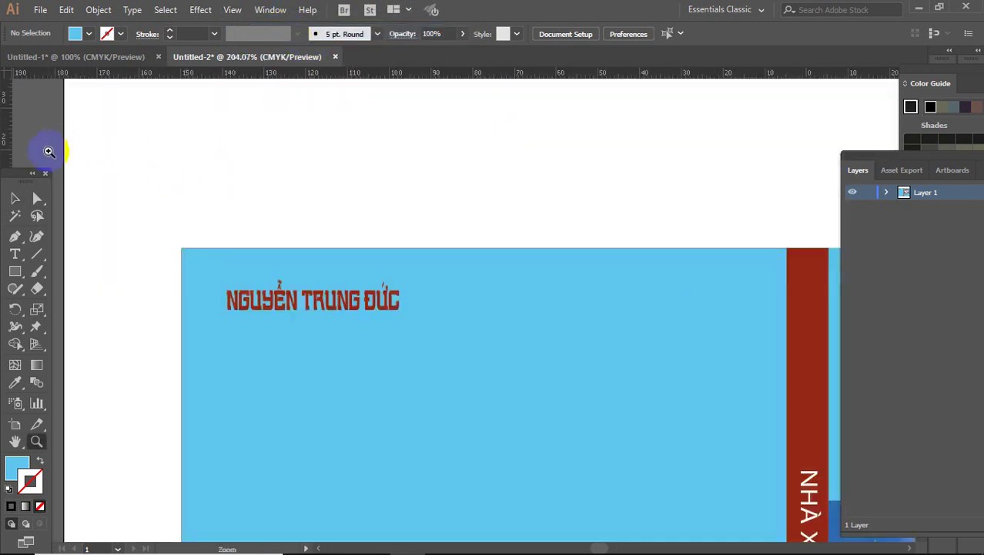
click(13, 237)
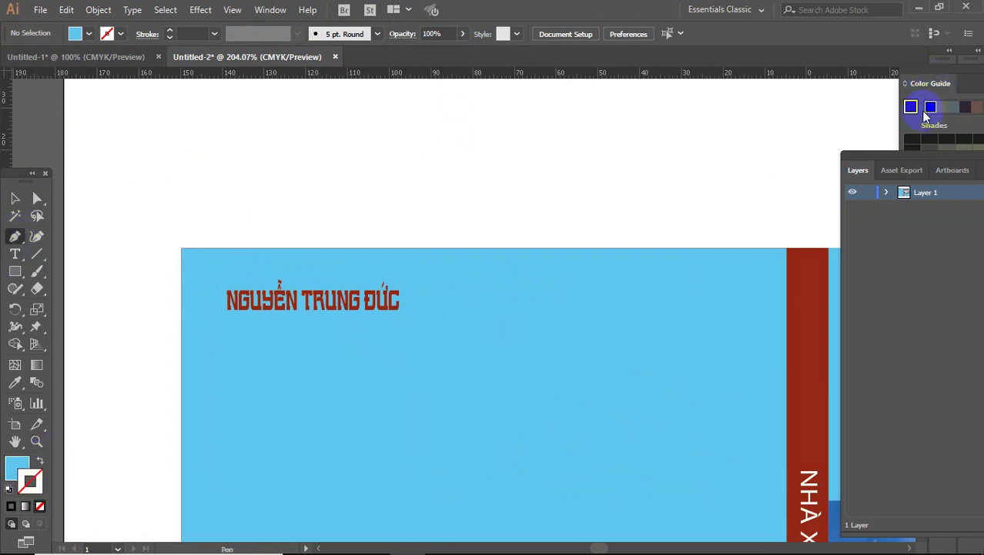
drag(903, 169, 948, 119)
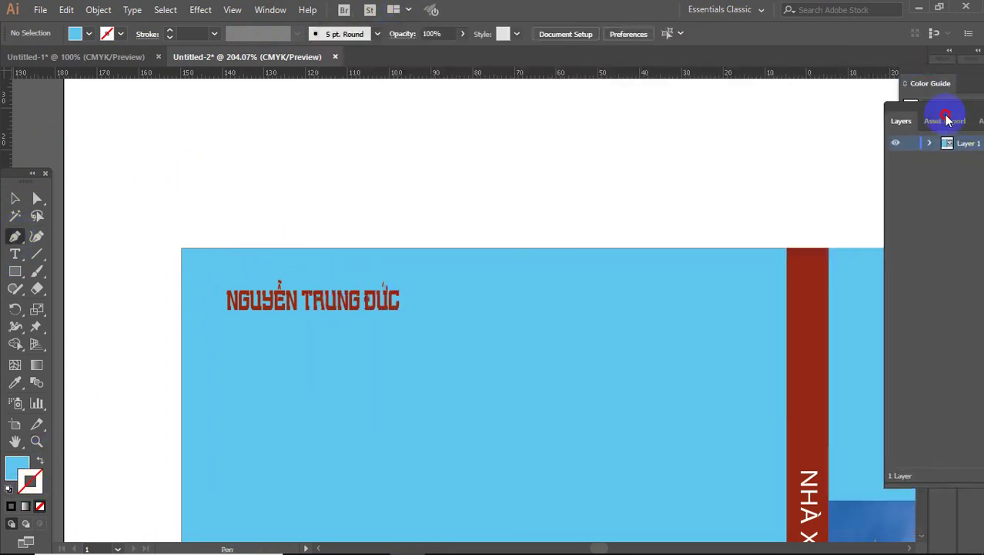
click(269, 9)
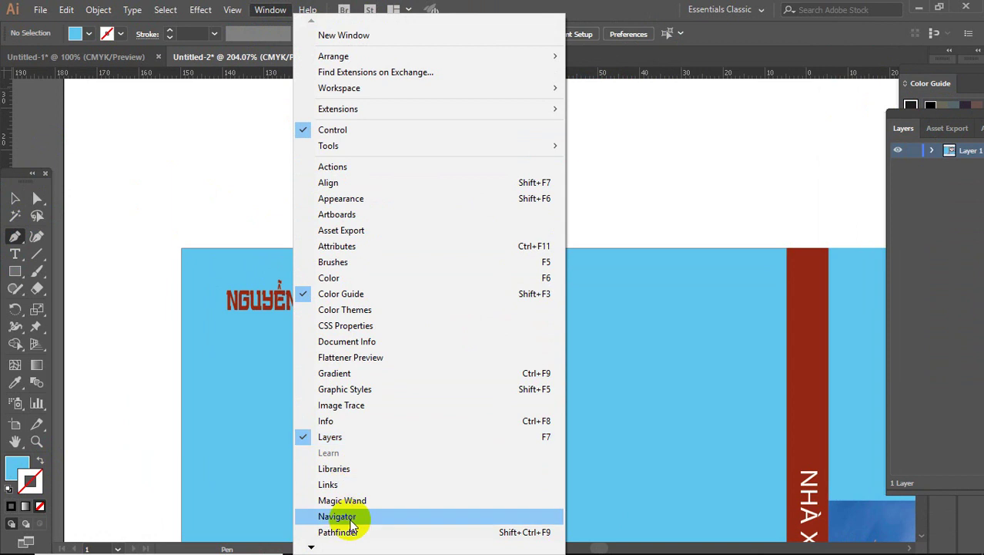
mouse_move(311, 548)
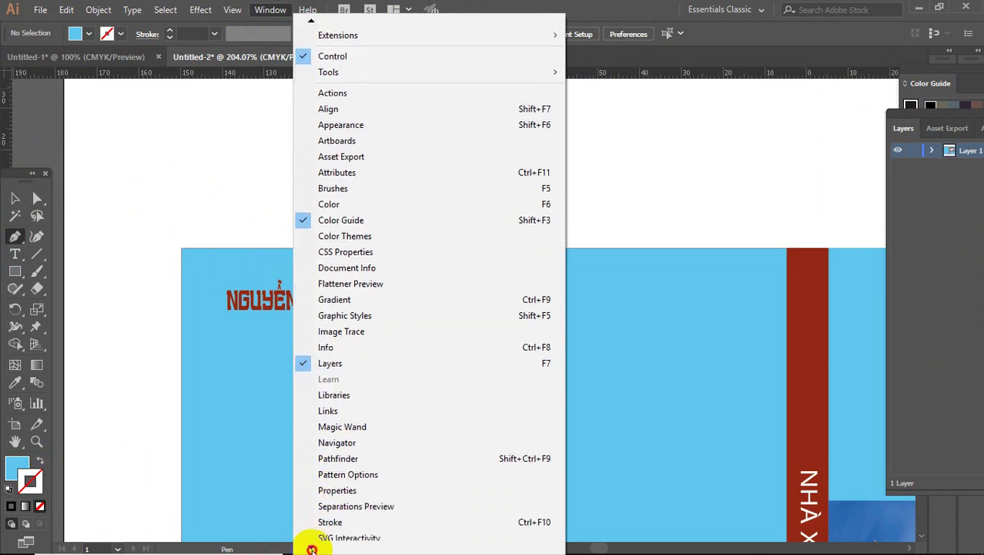
- Set a black stroke from Swatches and draw a short vertical line above the cover corner
click(349, 449)
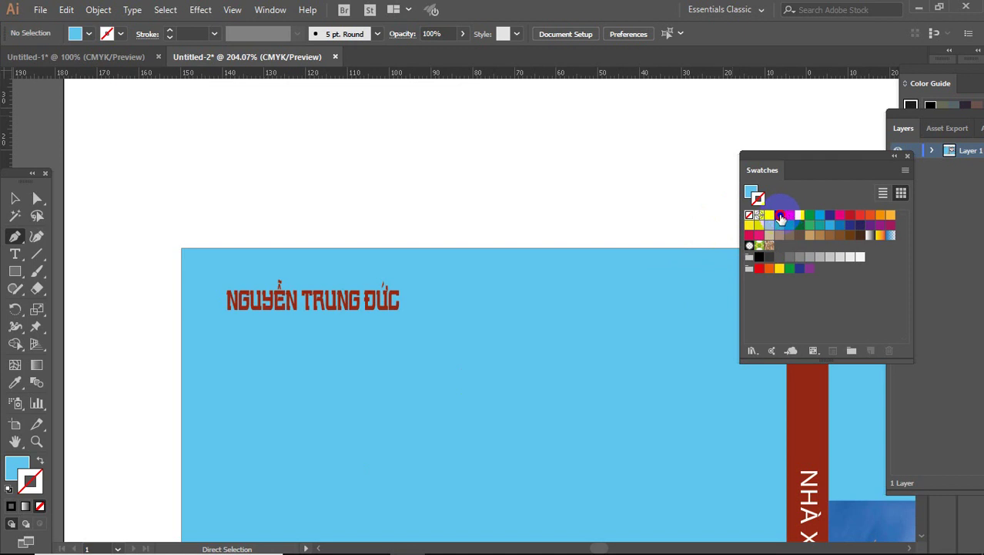
click(780, 216)
click(15, 236)
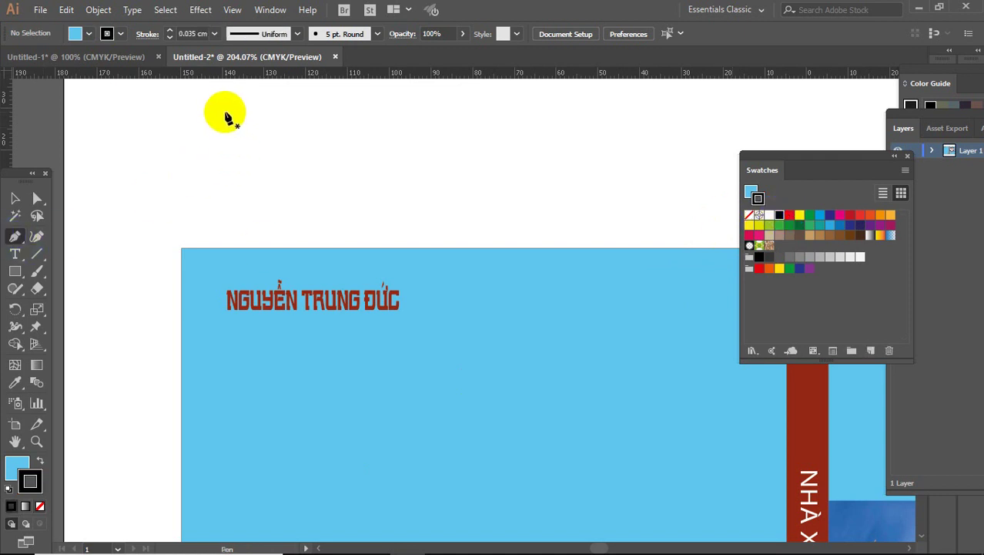
click(202, 114)
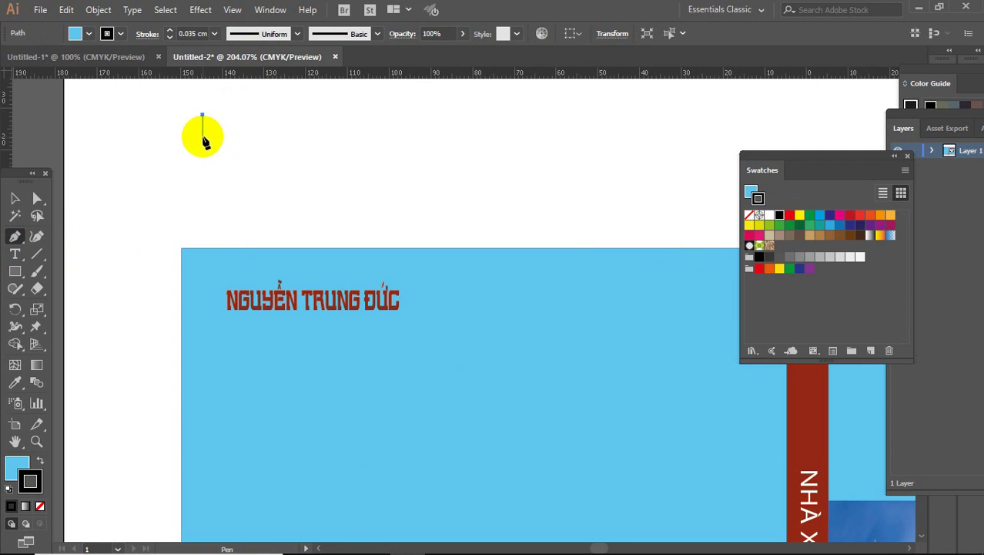
click(202, 135)
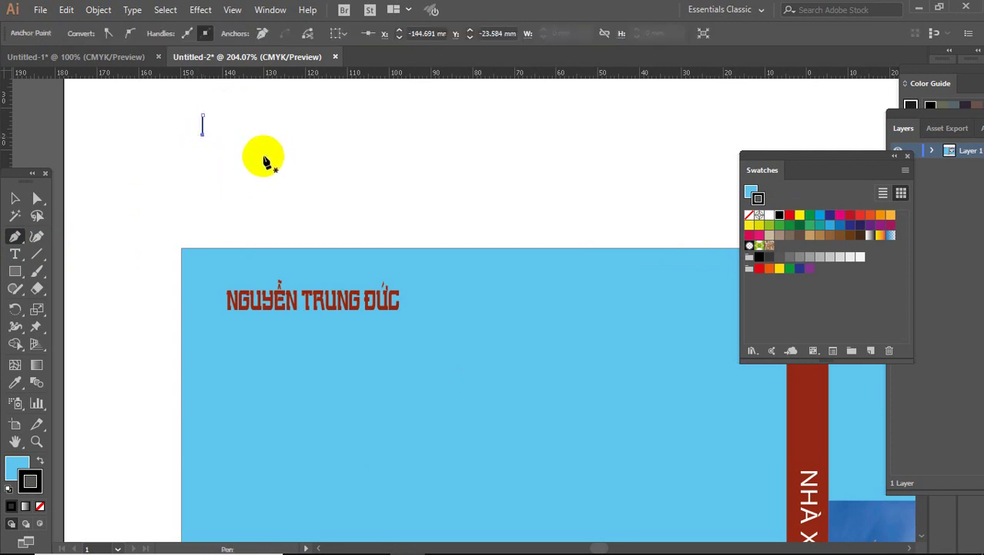
click(15, 198)
click(132, 148)
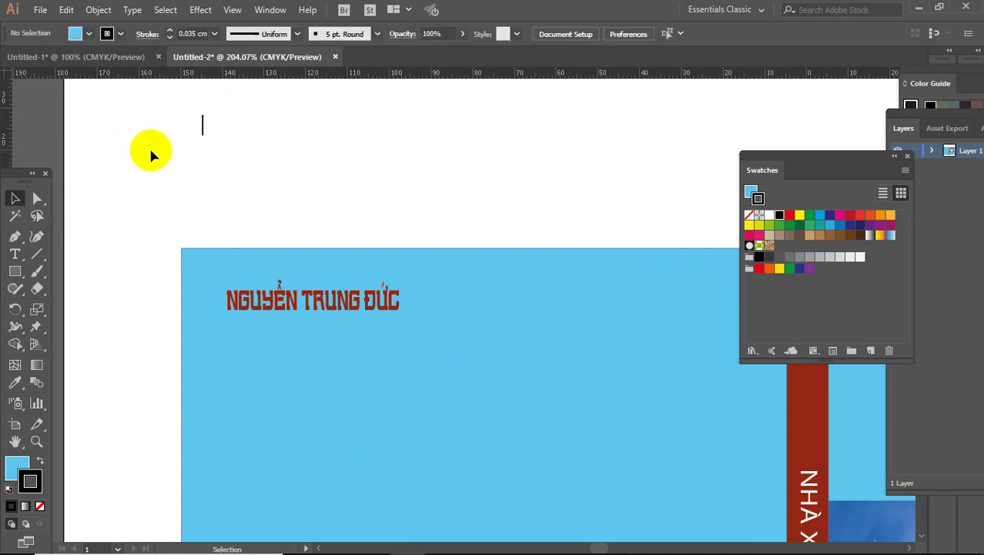
- Give the vertical line a 0.01 cm stroke weight
key(z)
drag(137, 98, 292, 180)
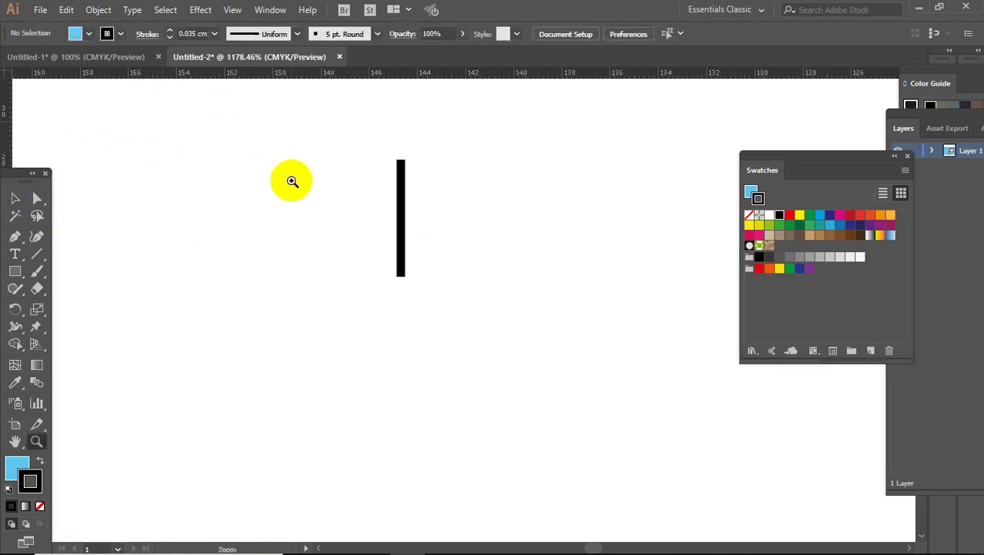
click(17, 199)
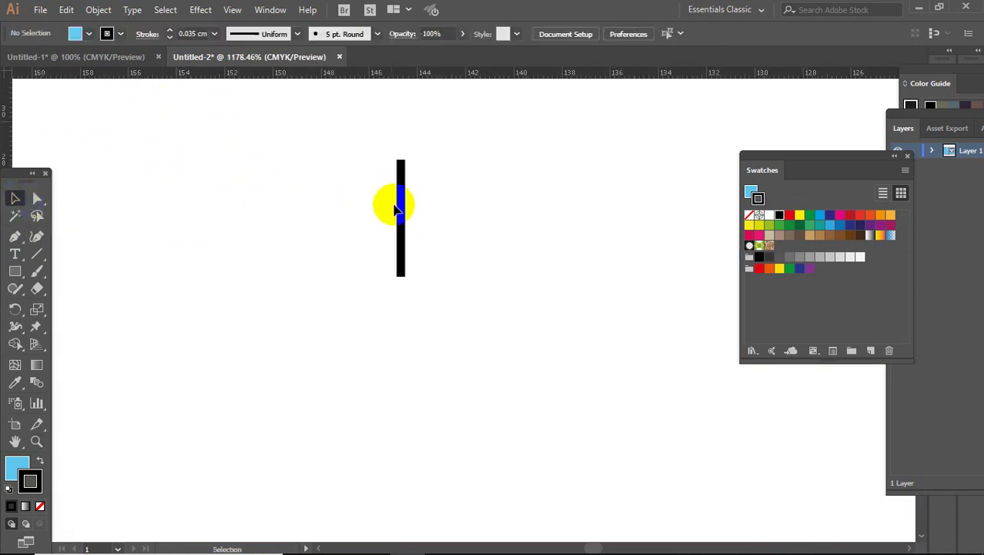
drag(351, 121, 460, 291)
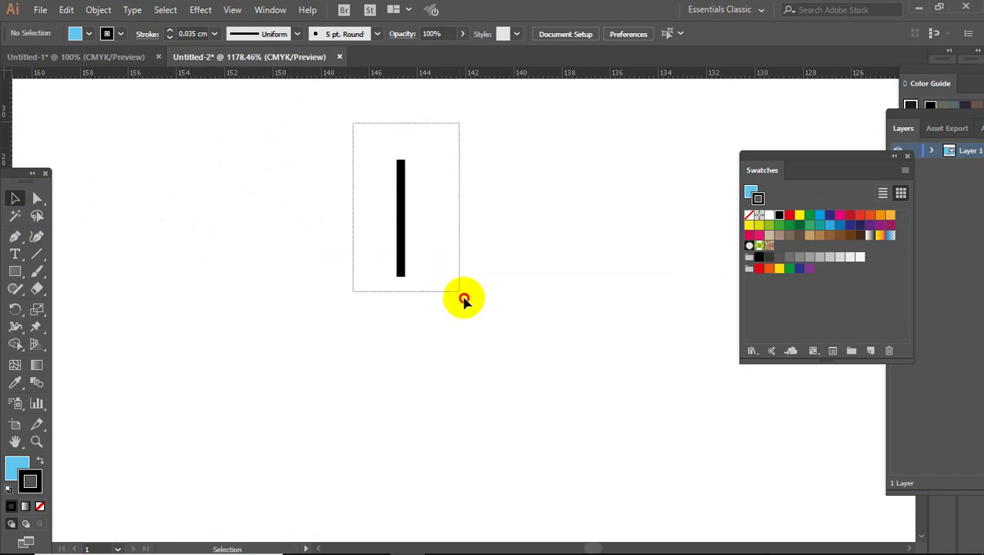
click(214, 33)
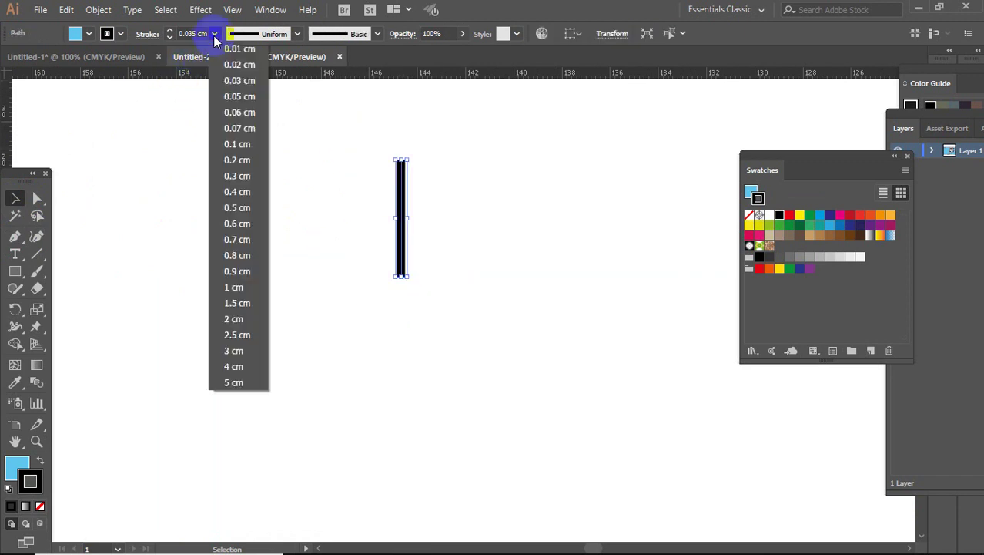
click(230, 45)
click(377, 185)
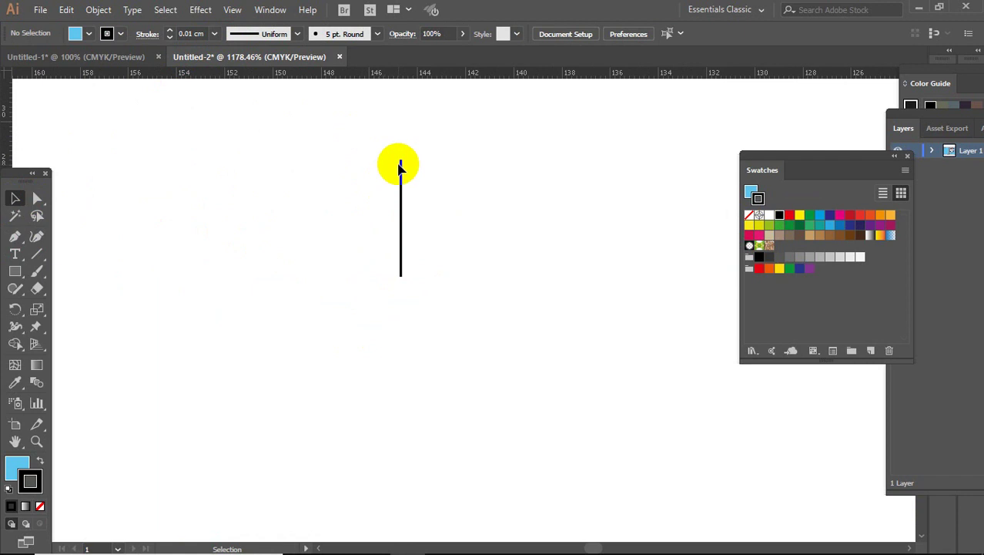
- Shorten the line and move it down near the cover's top-left corner
click(401, 164)
drag(401, 161, 401, 234)
click(388, 364)
mouse_move(503, 399)
mouse_down()
mouse_move(444, 295)
mouse_move(370, 216)
mouse_up()
scroll(443, 299, down, 3)
drag(336, 159, 408, 228)
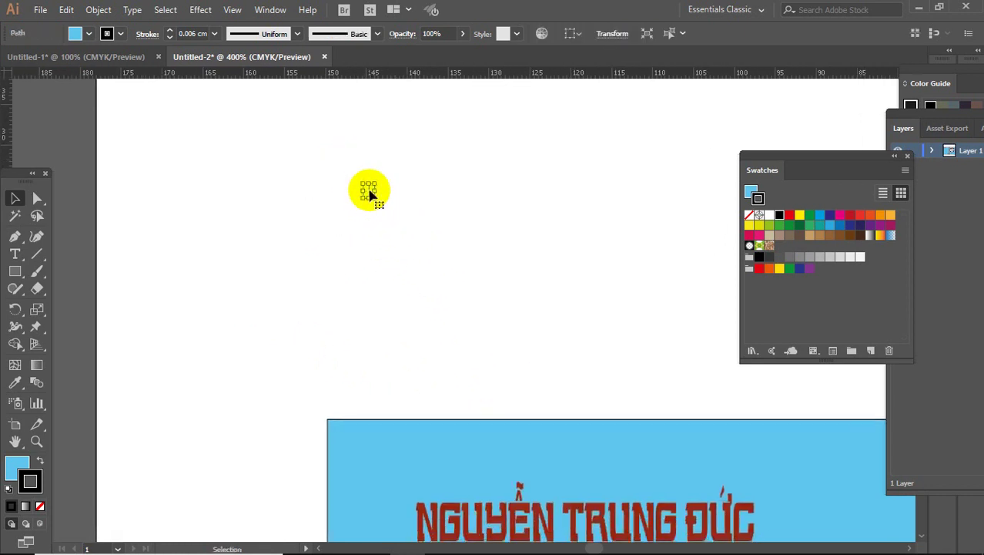
drag(369, 200, 331, 410)
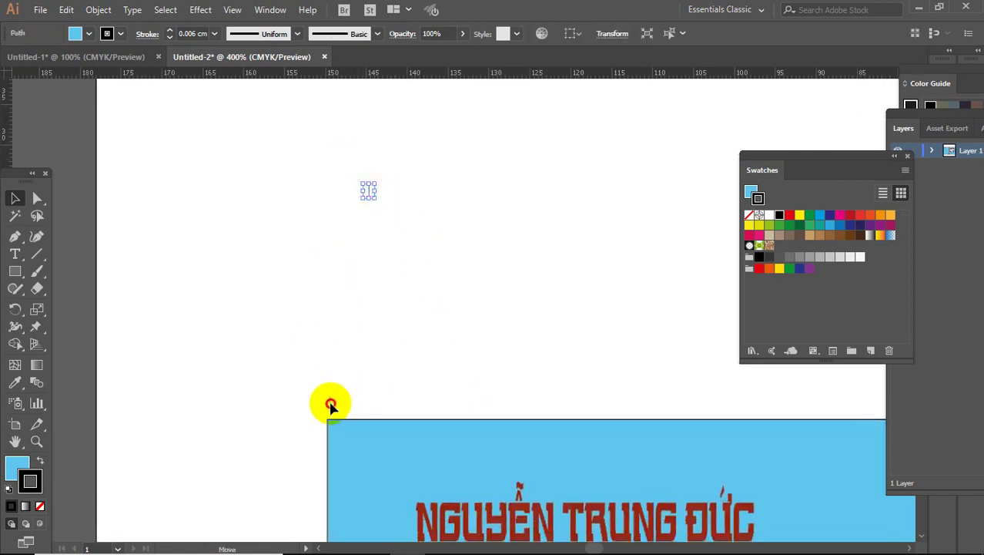
click(402, 391)
- Align the crop line with the blue cover's left edge
key(z)
drag(241, 370, 500, 495)
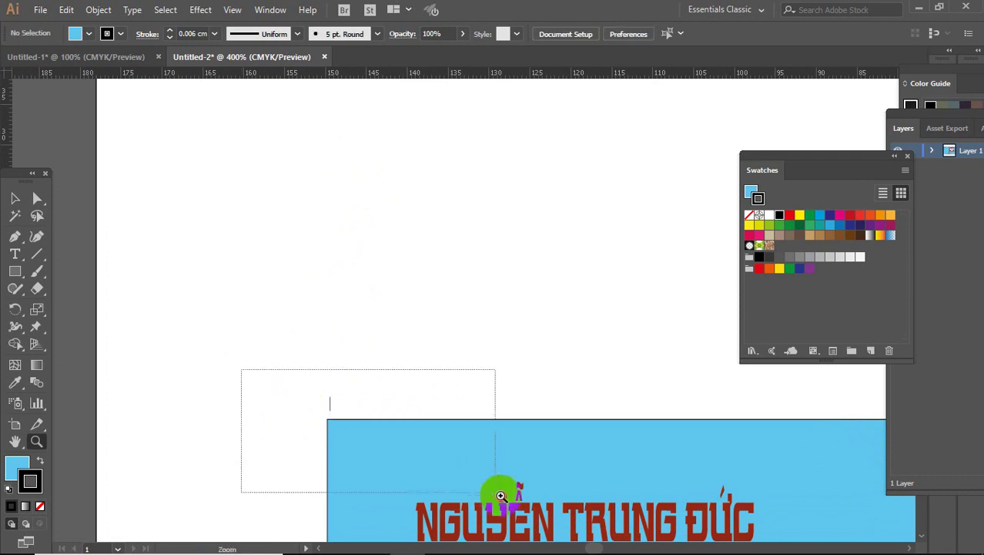
click(15, 198)
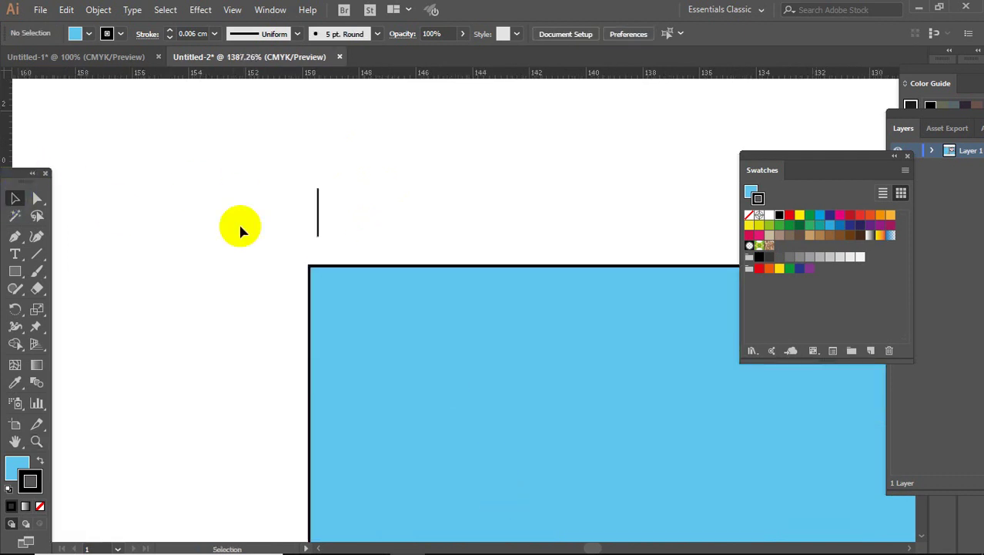
click(322, 217)
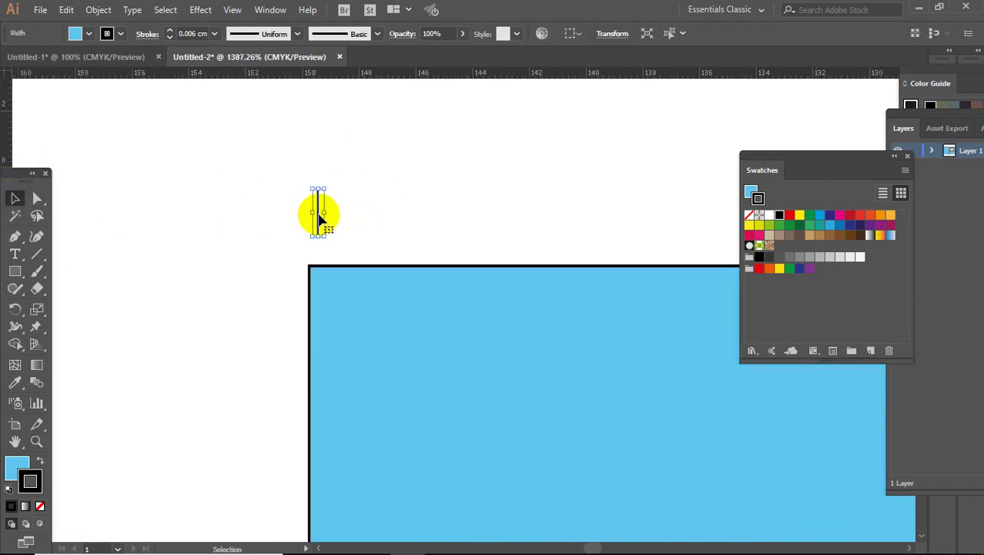
drag(321, 220, 329, 222)
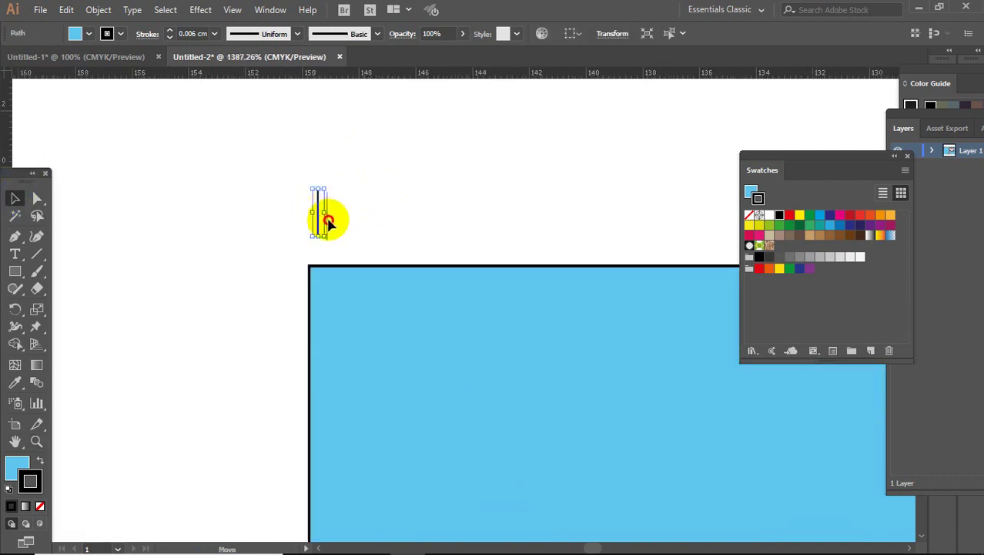
click(364, 297)
click(329, 220)
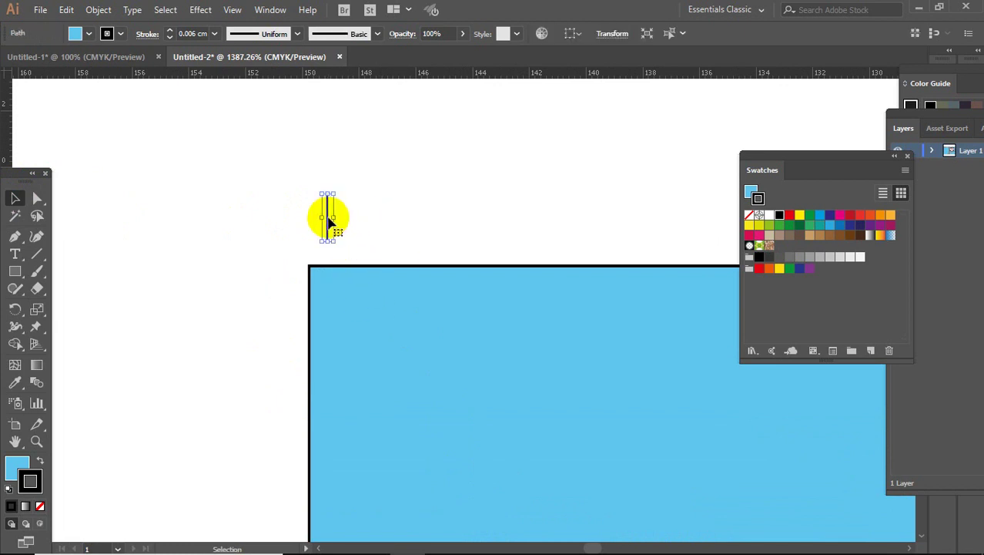
shift+click(314, 286)
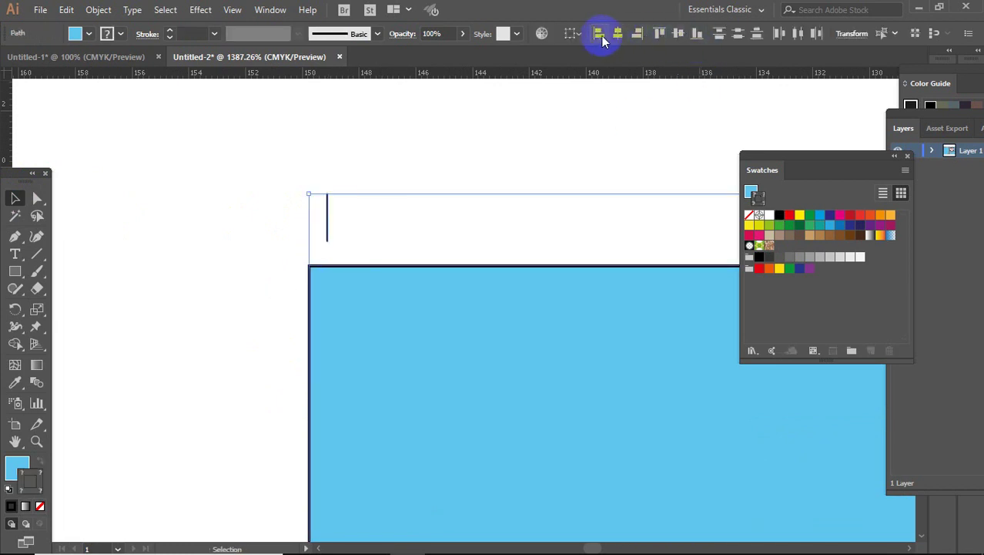
click(597, 35)
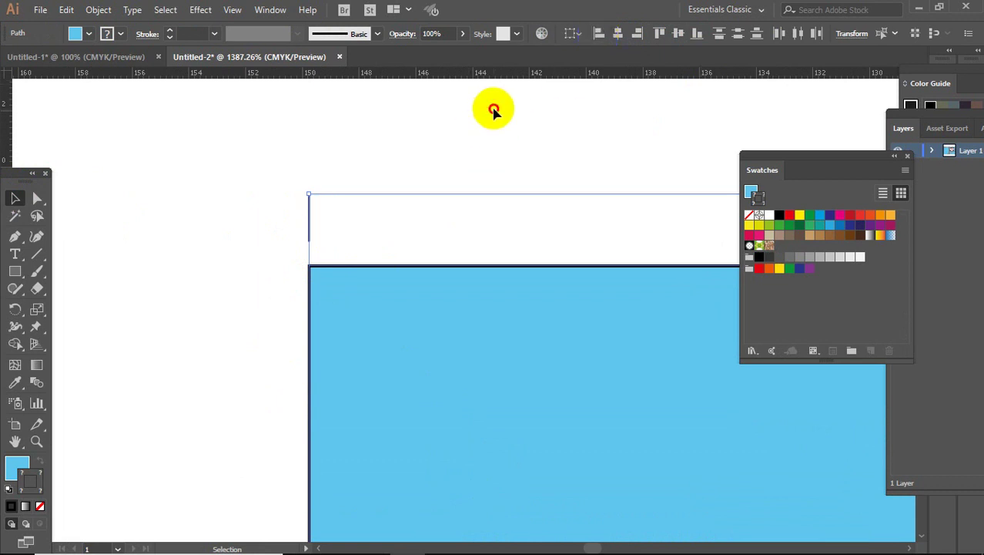
click(481, 192)
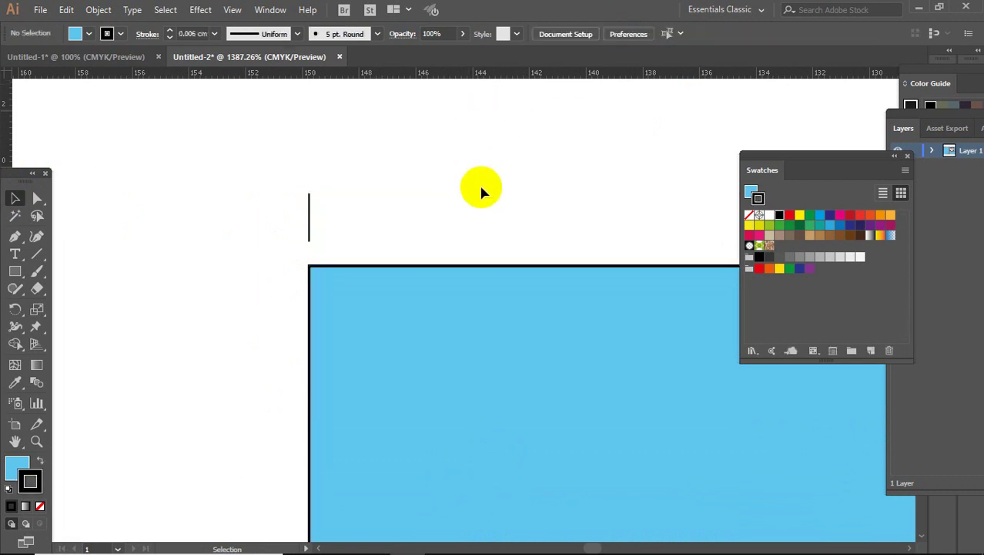
- Nudge the crop line down slightly and Alt-drag a copy to its right
click(309, 214)
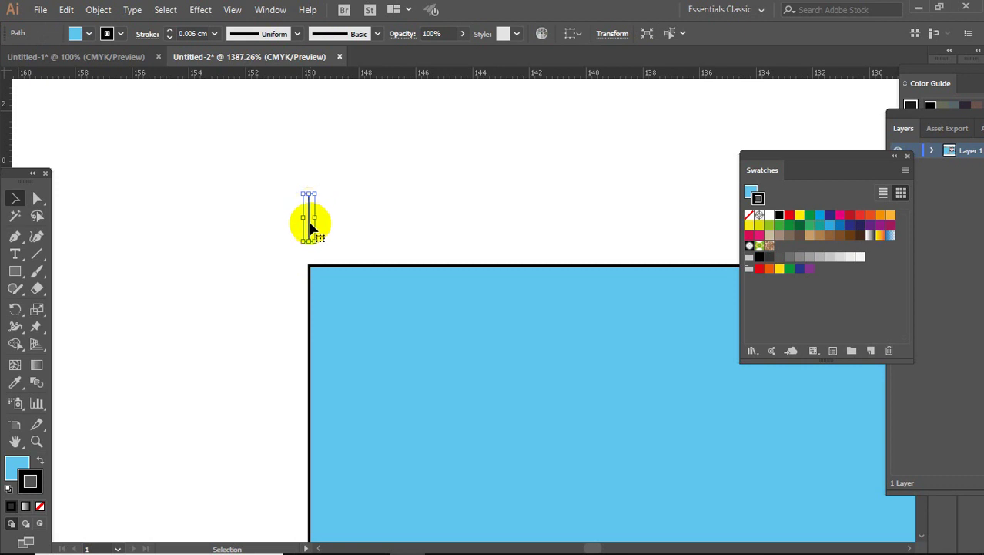
drag(311, 225, 310, 239)
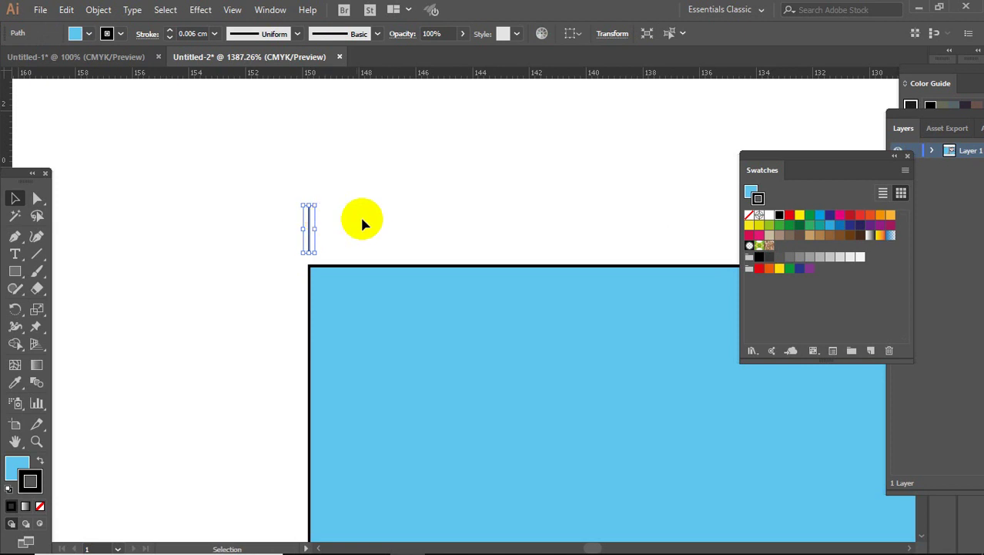
drag(267, 181, 349, 254)
drag(308, 228, 378, 222)
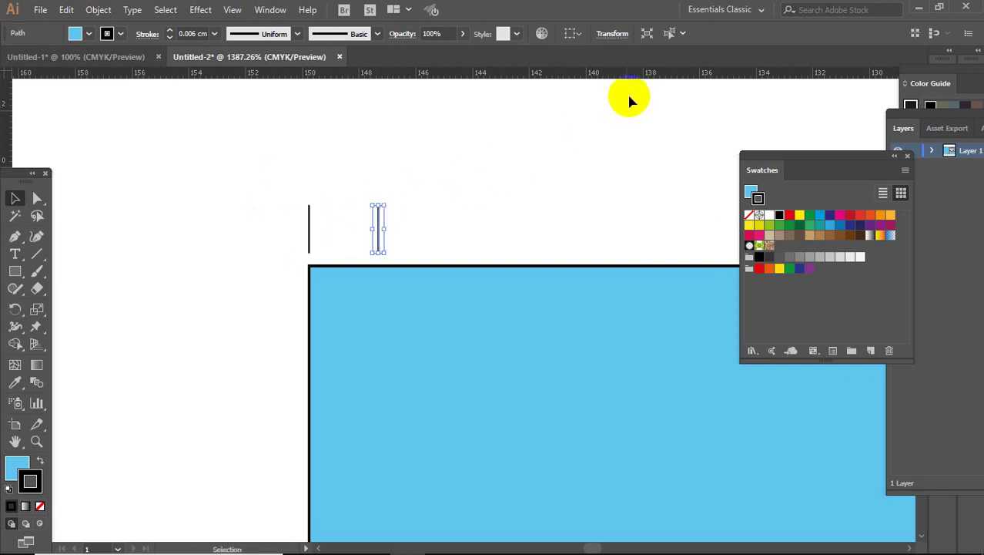
- Rotate the copied line 90° to horizontal and place it left of the cover's corner
click(612, 34)
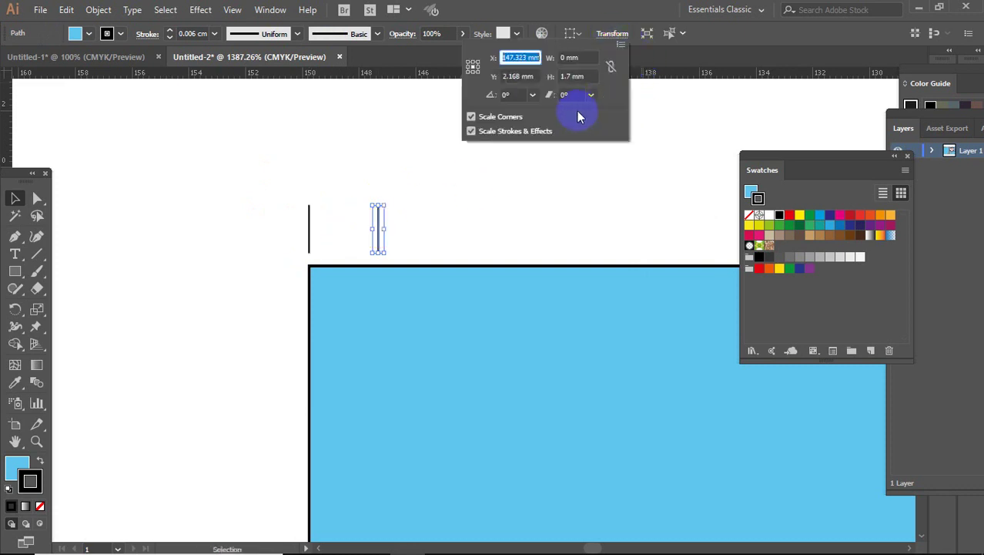
click(513, 91)
text(90)
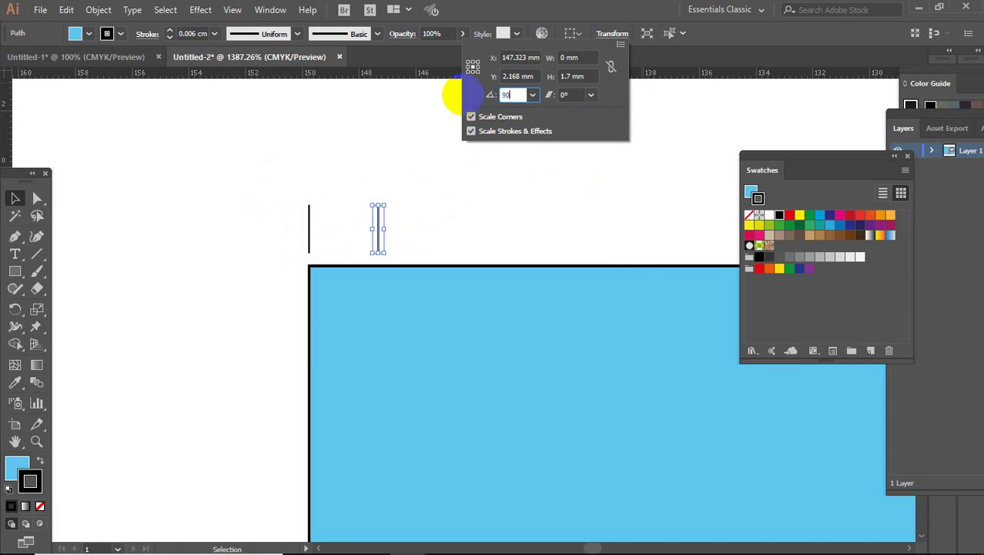
key(Return)
click(388, 236)
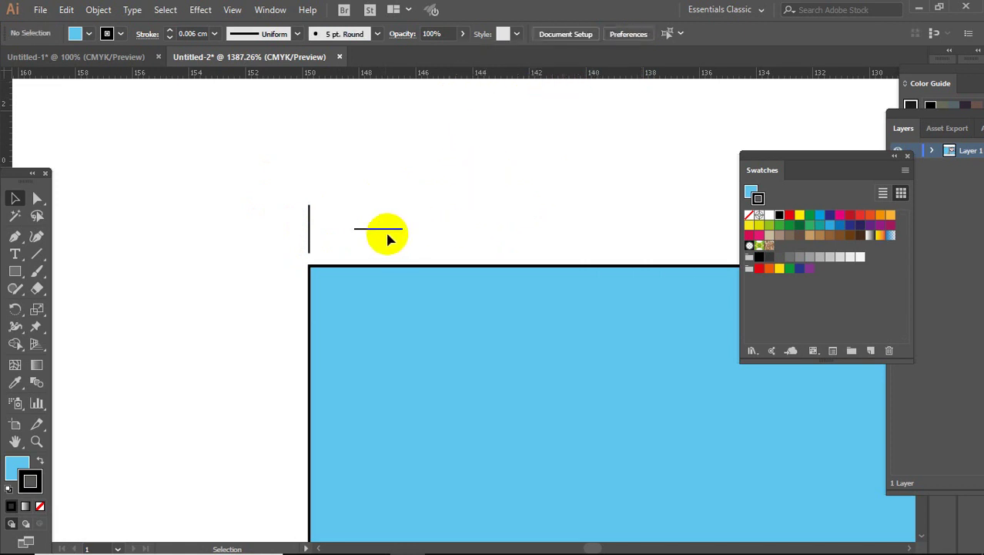
mouse_move(388, 231)
mouse_down()
mouse_move(270, 293)
mouse_move(283, 294)
mouse_up()
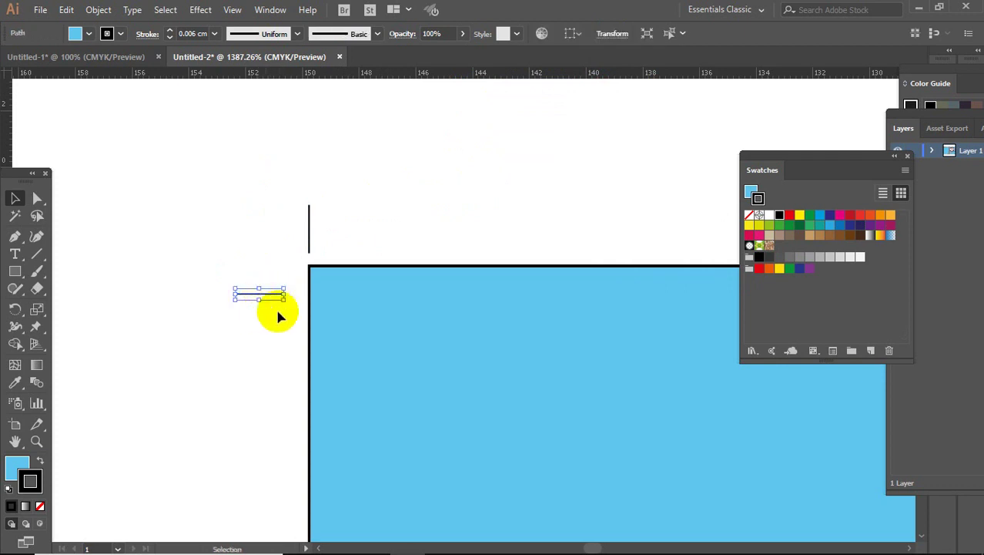
- Align the horizontal crop mark to the blue cover's top edge
shift+click(334, 271)
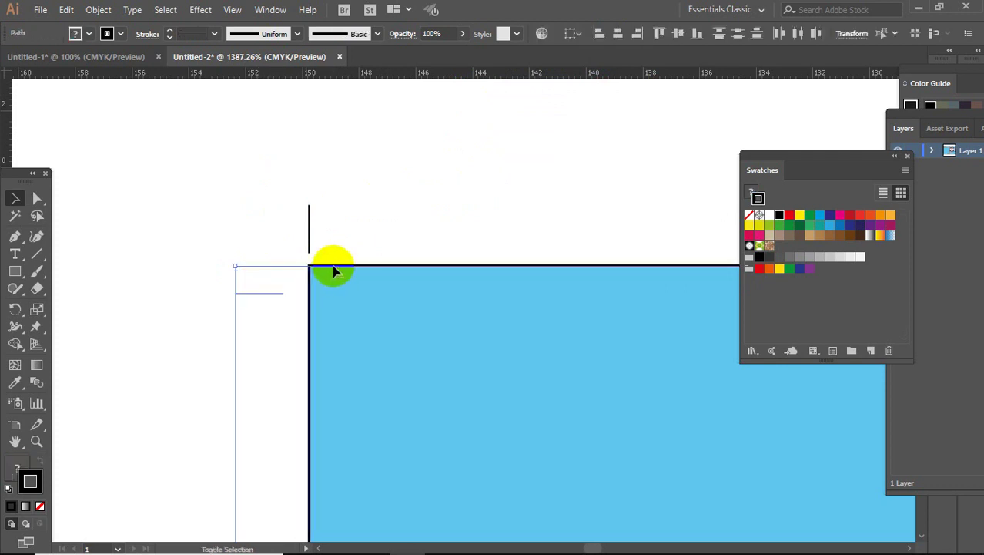
click(660, 35)
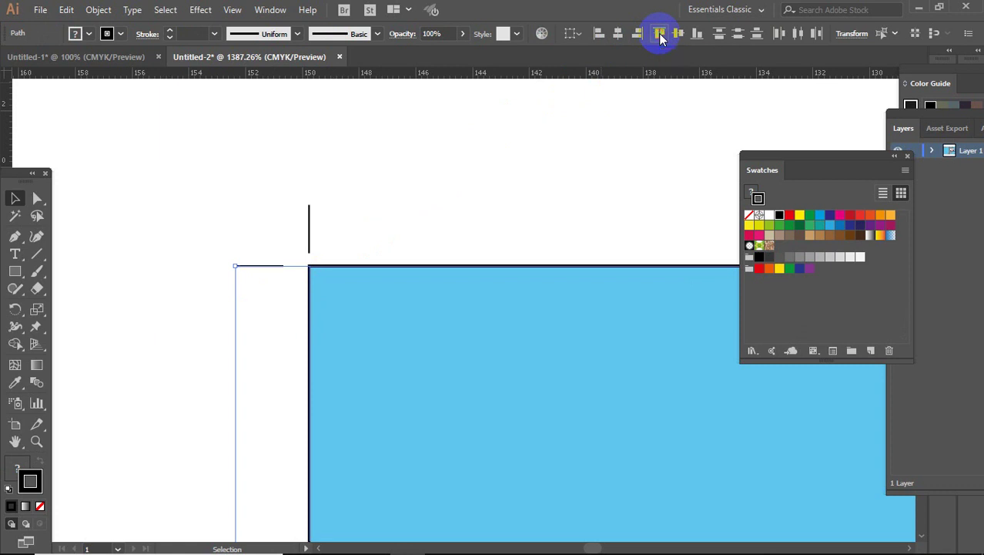
click(523, 154)
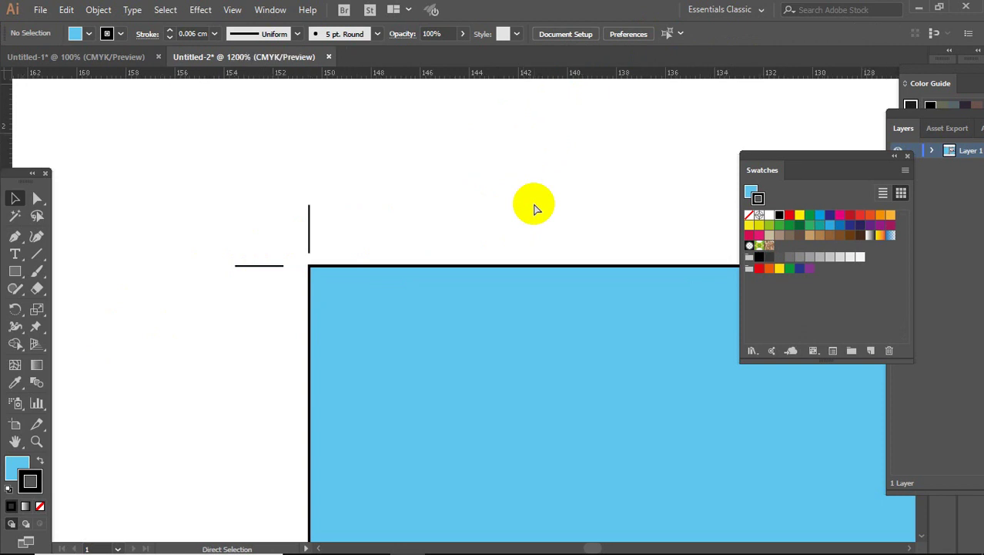
key(ctrl+minus)
key(ctrl+minus)
key(ctrl+minus)
- Copy the corner crop mark to the top of the red spine
drag(578, 233, 365, 133)
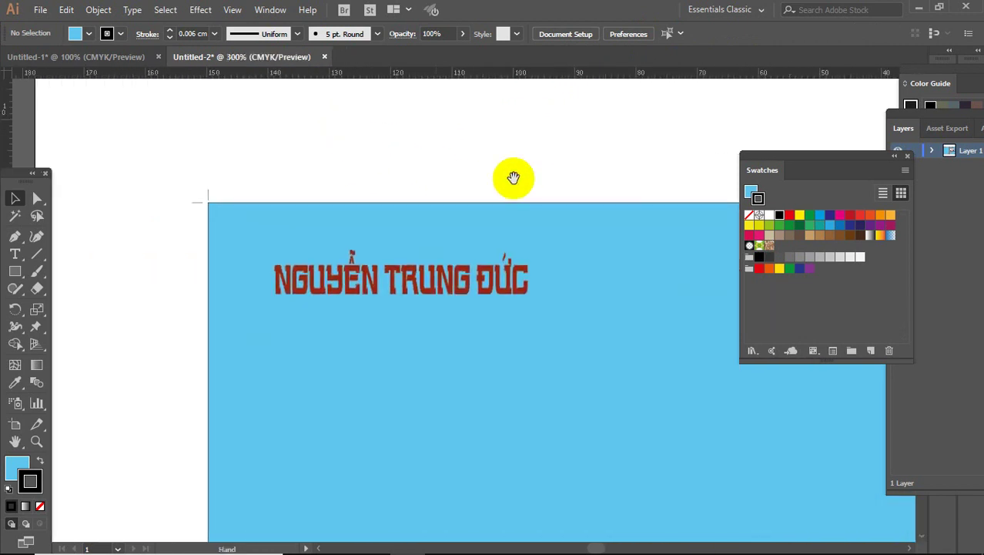
key(ctrl+minus)
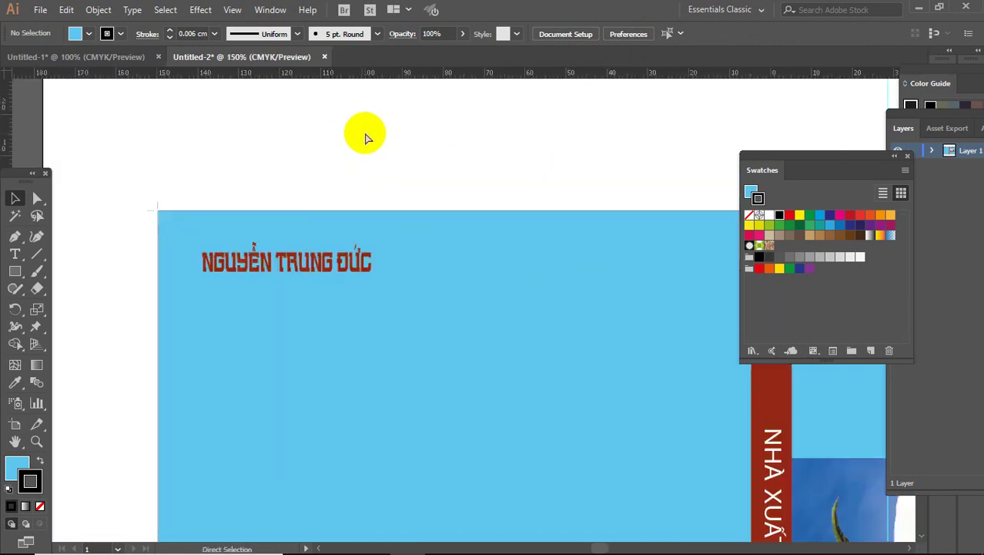
key(ctrl+minus)
key(ctrl+minus)
key(z)
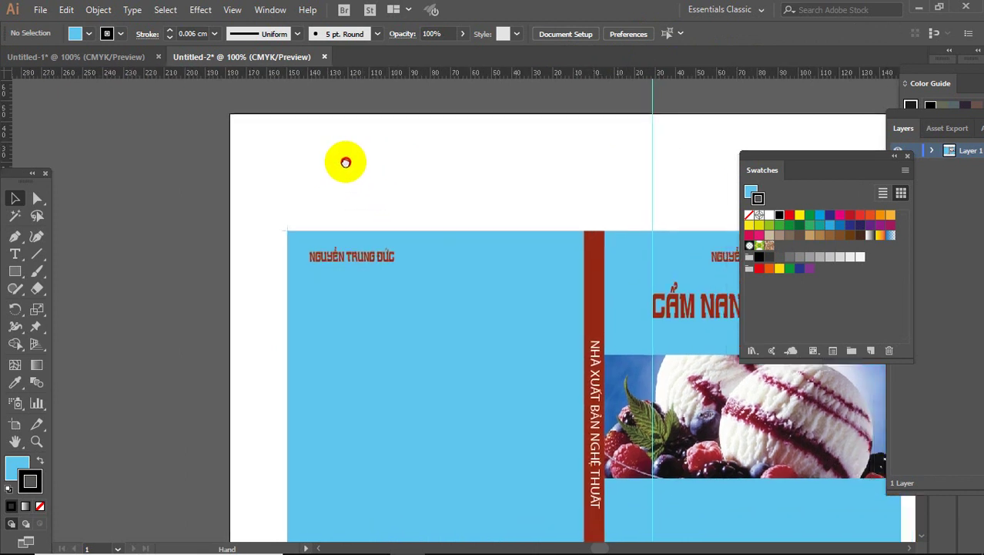
drag(269, 173, 621, 287)
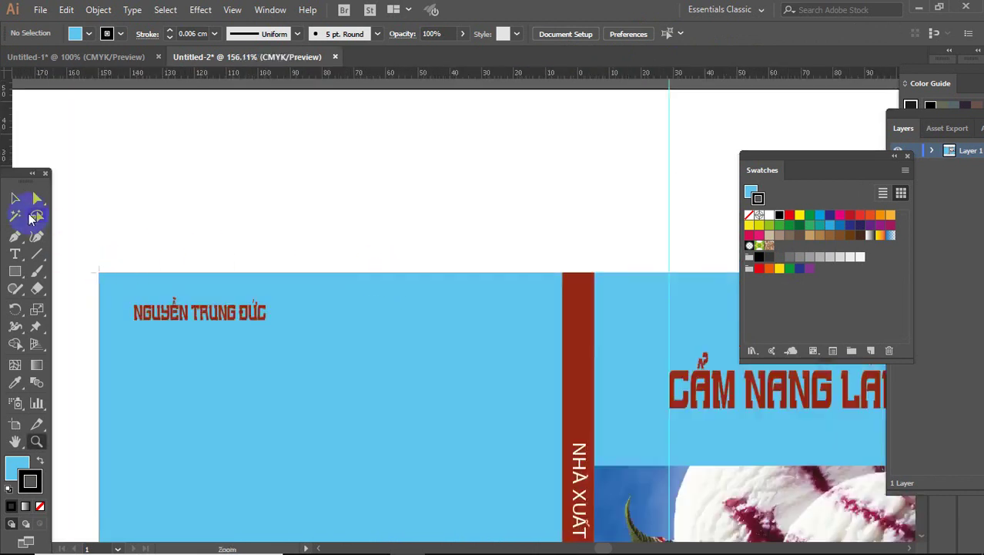
click(15, 198)
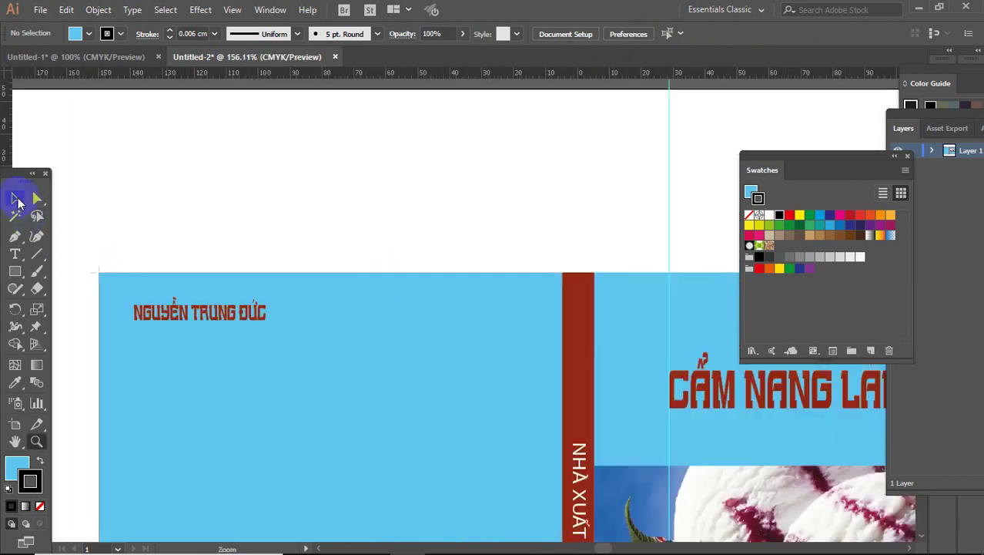
click(99, 271)
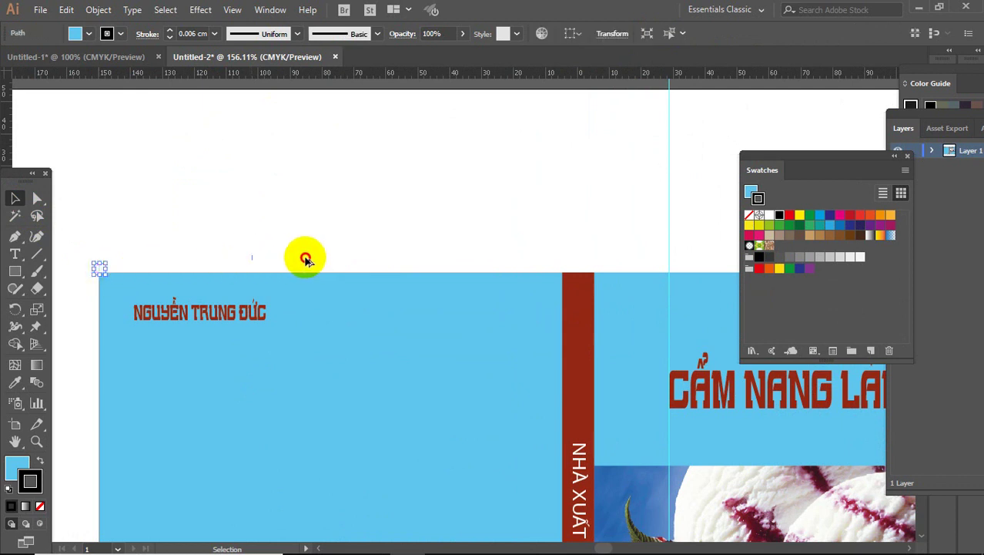
click(559, 265)
- Duplicate the spine crop mark over to the spine's right edge
drag(589, 228, 500, 160)
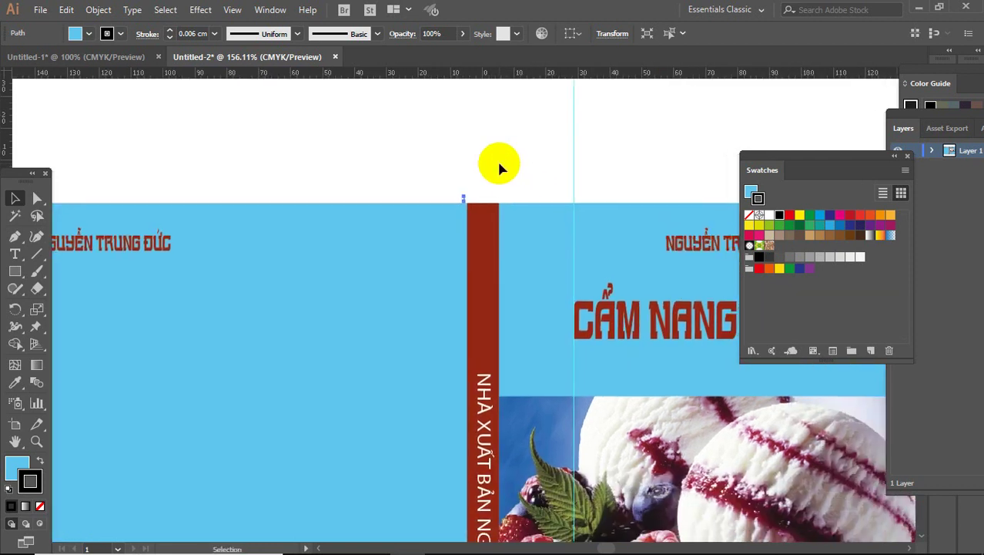
key(z)
drag(384, 165, 561, 286)
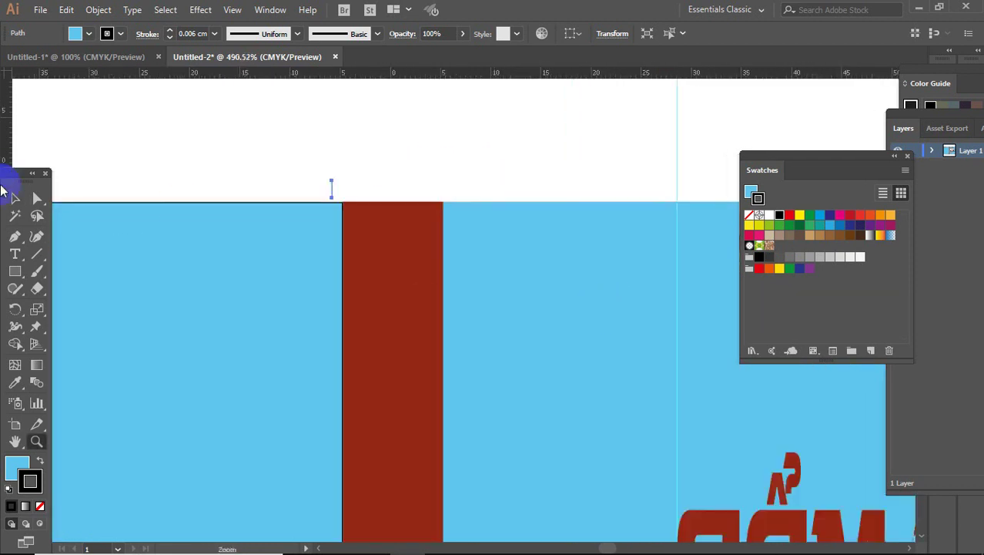
click(14, 198)
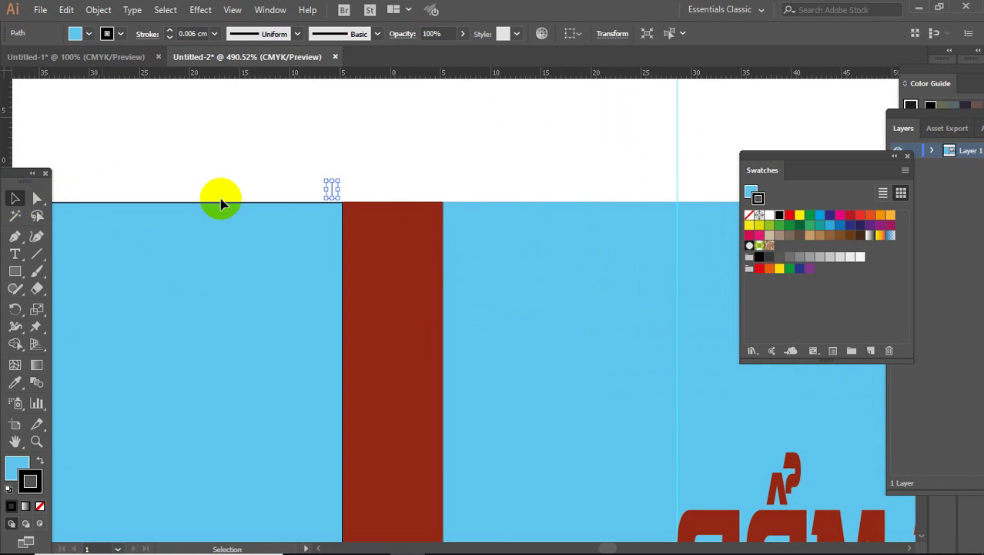
click(339, 197)
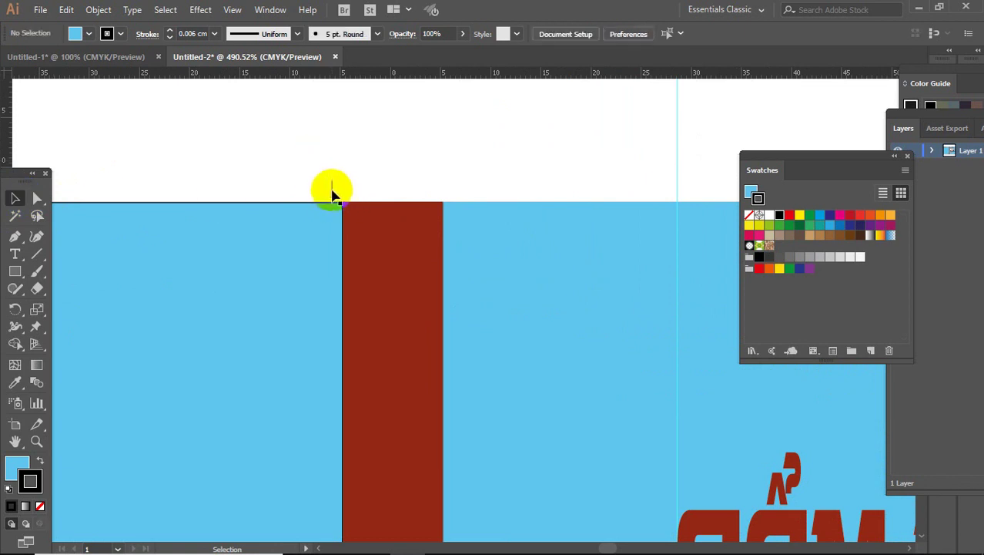
drag(332, 194, 441, 192)
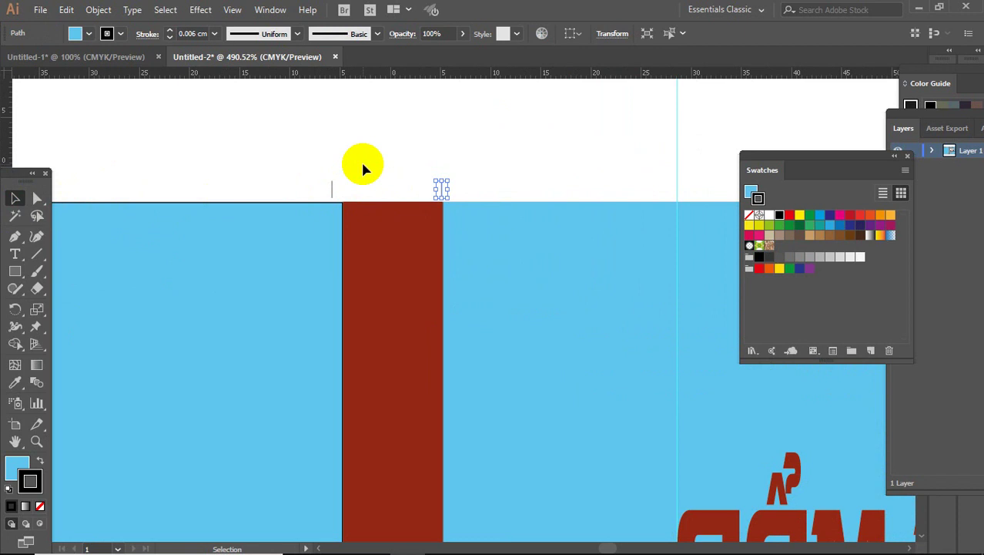
click(362, 166)
- Nudge the left crop mark onto the spine's left edge and check both marks
key(z)
drag(231, 154, 504, 301)
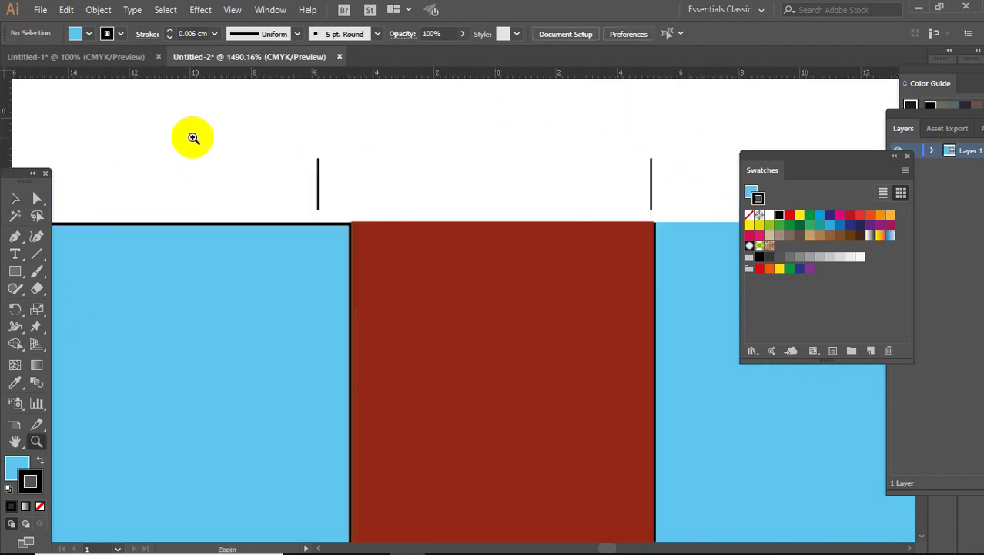
click(16, 198)
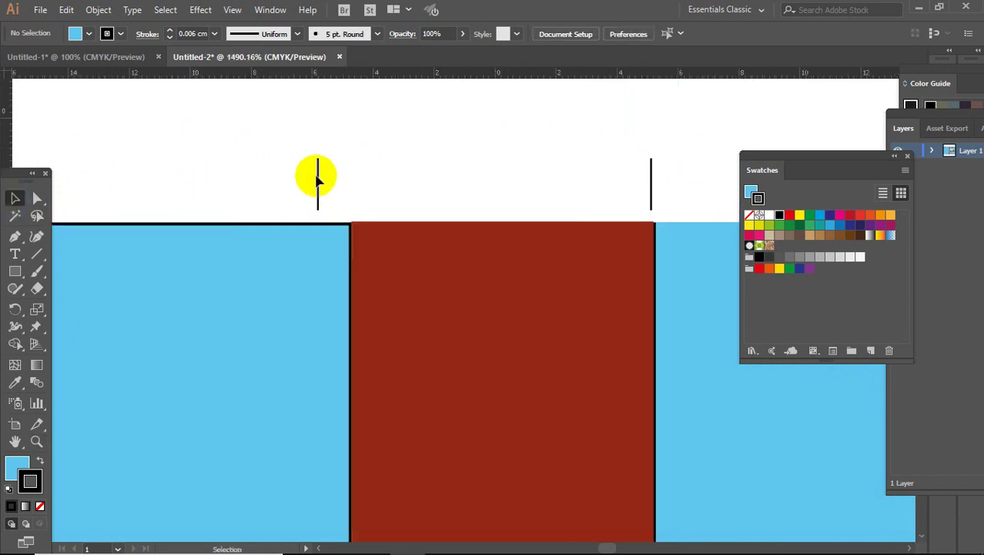
click(319, 177)
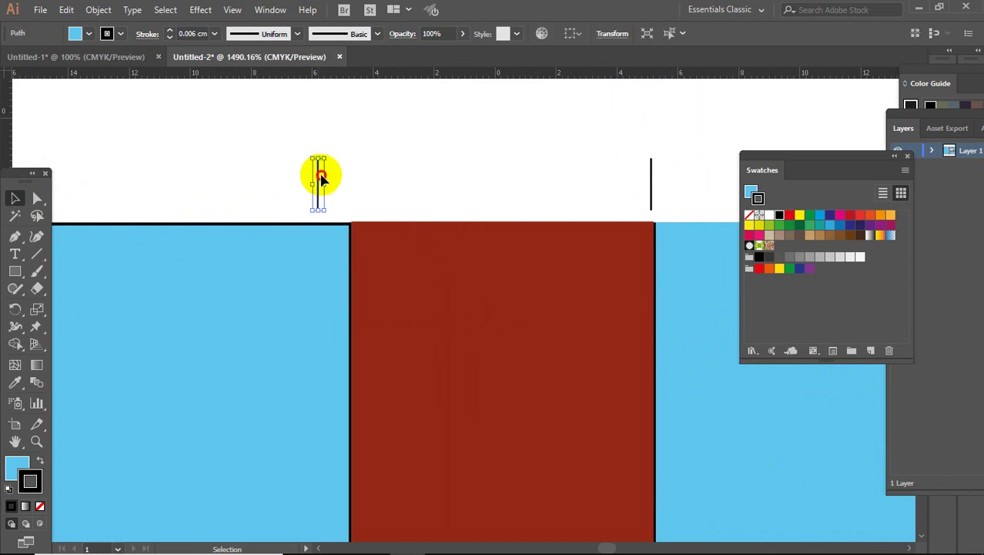
drag(322, 177, 341, 177)
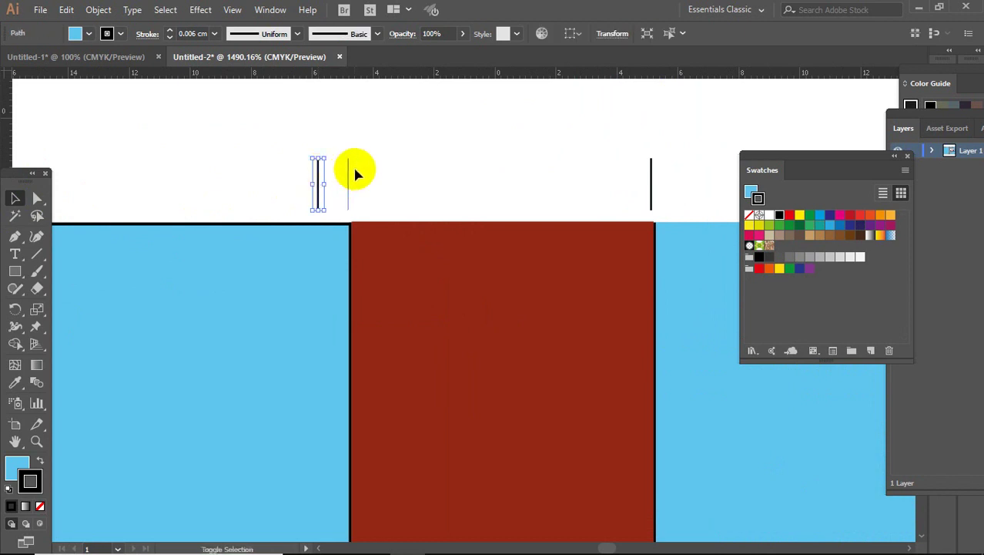
click(650, 181)
click(652, 178)
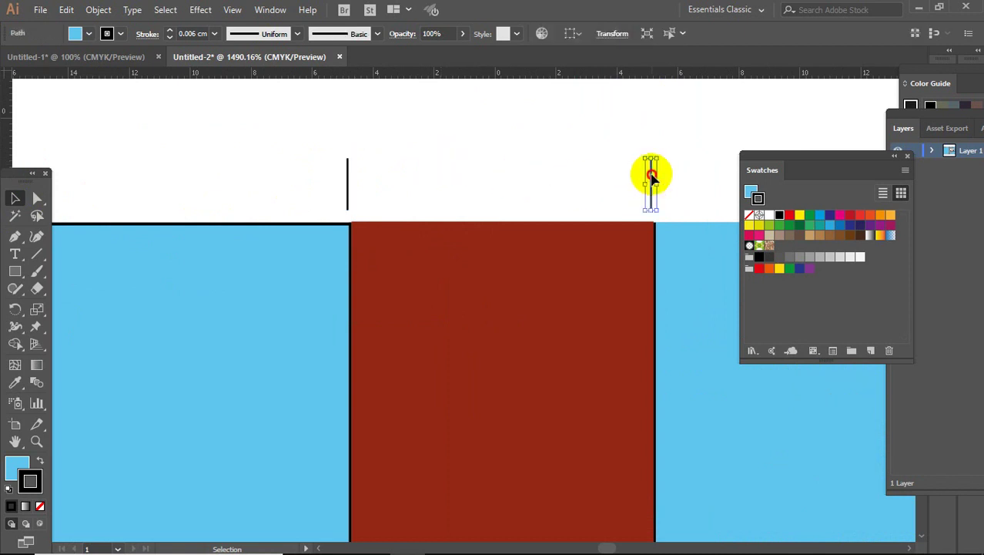
click(515, 177)
key(ctrl+minus)
key(ctrl+minus)
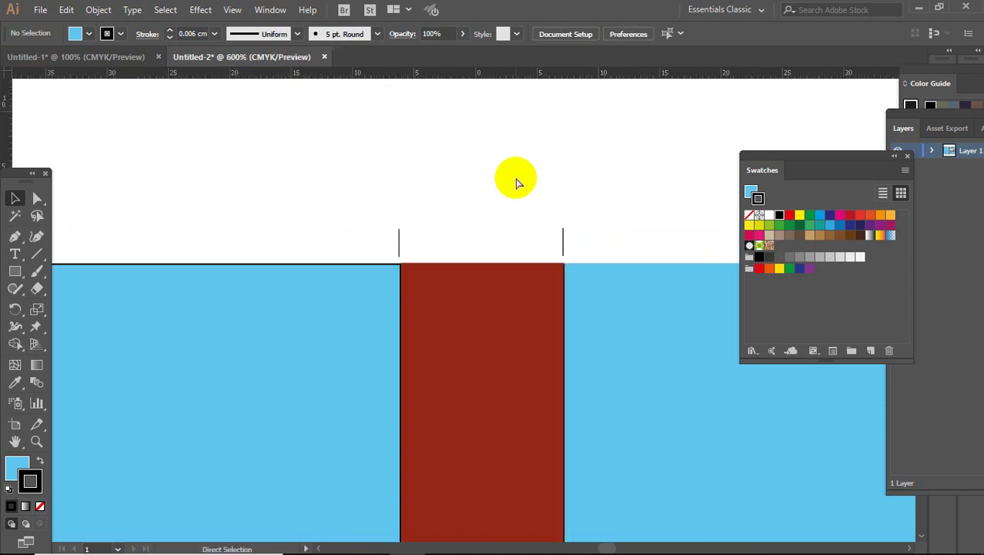
key(ctrl+minus)
key(ctrl+minus)
key(ctrl+minus)
- Zoom in on the top of the red spine and its crop marks beside the back cover
mouse_move(488, 158)
mouse_down()
mouse_move(439, 80)
mouse_move(394, 83)
mouse_up()
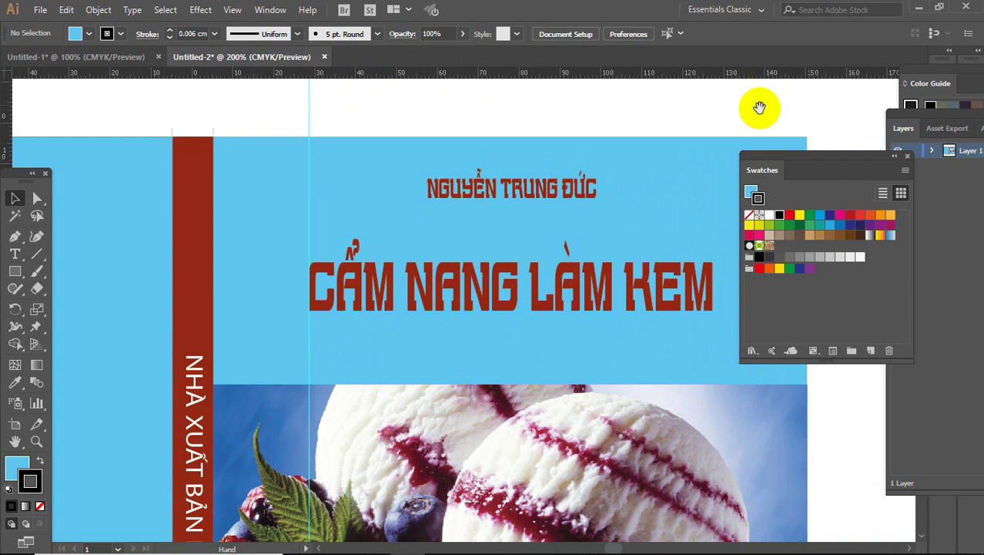
mouse_move(16, 86)
mouse_down()
mouse_move(259, 103)
mouse_move(451, 209)
mouse_up()
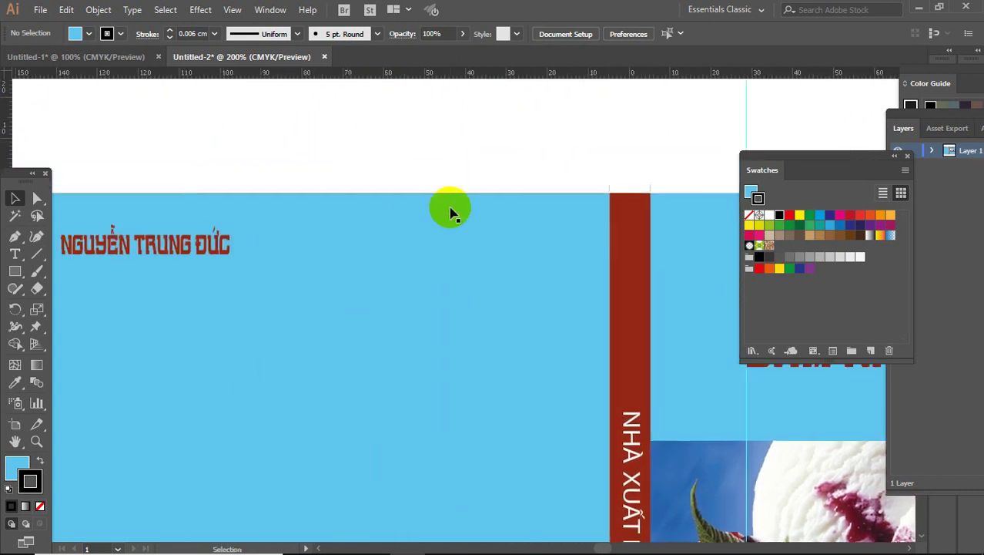
key(z)
drag(503, 147, 736, 281)
drag(277, 180, 678, 413)
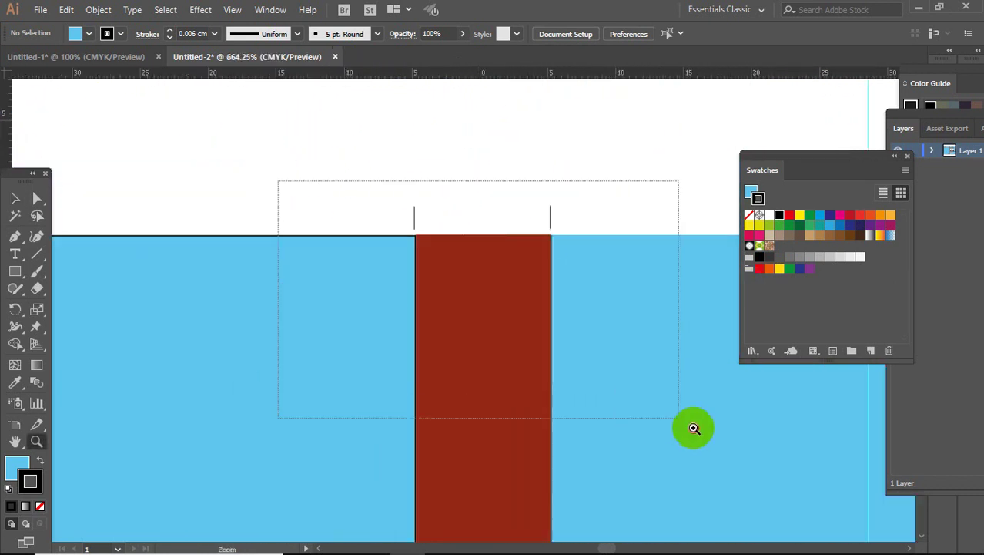
- Set the left blue cover rectangle's stroke to None, keeping only its blue fill
click(15, 198)
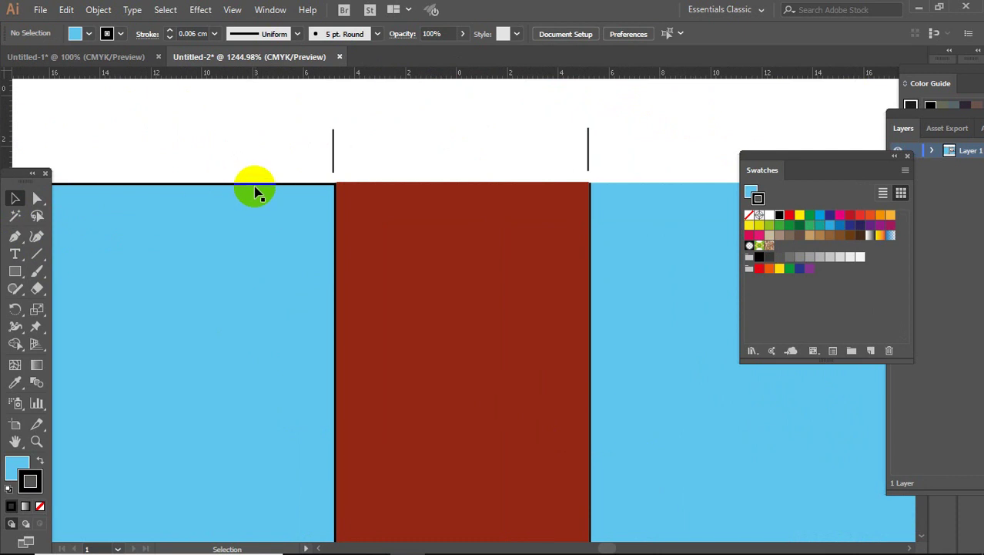
click(257, 191)
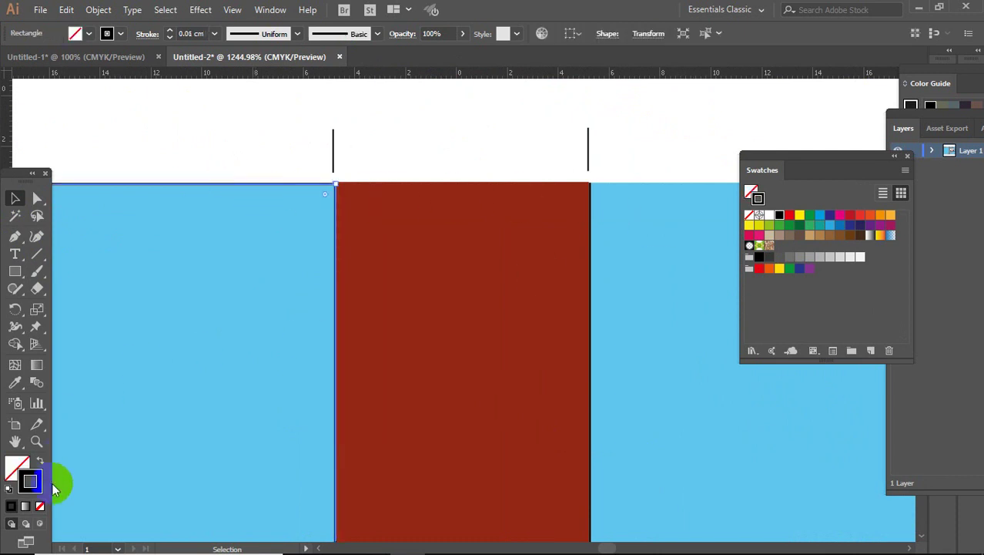
click(748, 218)
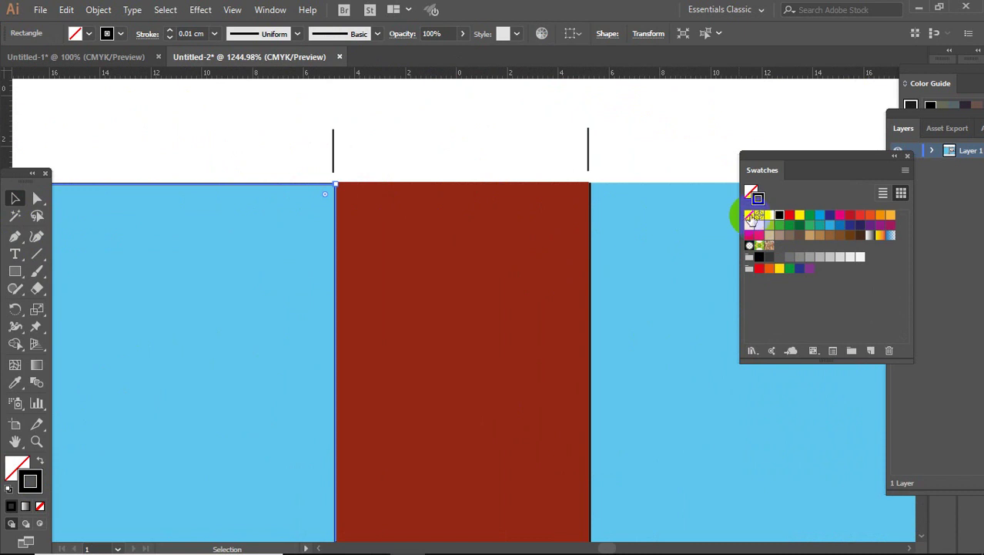
click(662, 138)
click(443, 260)
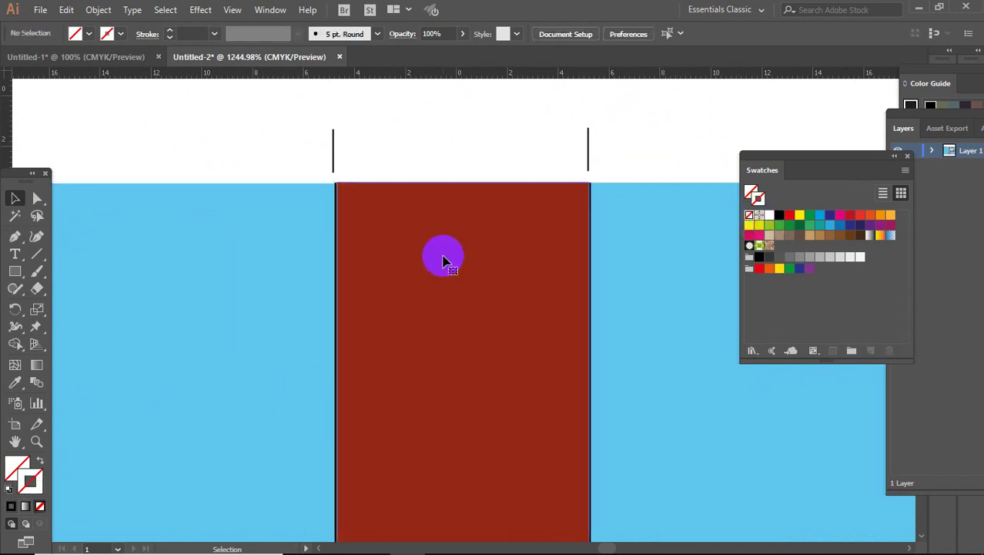
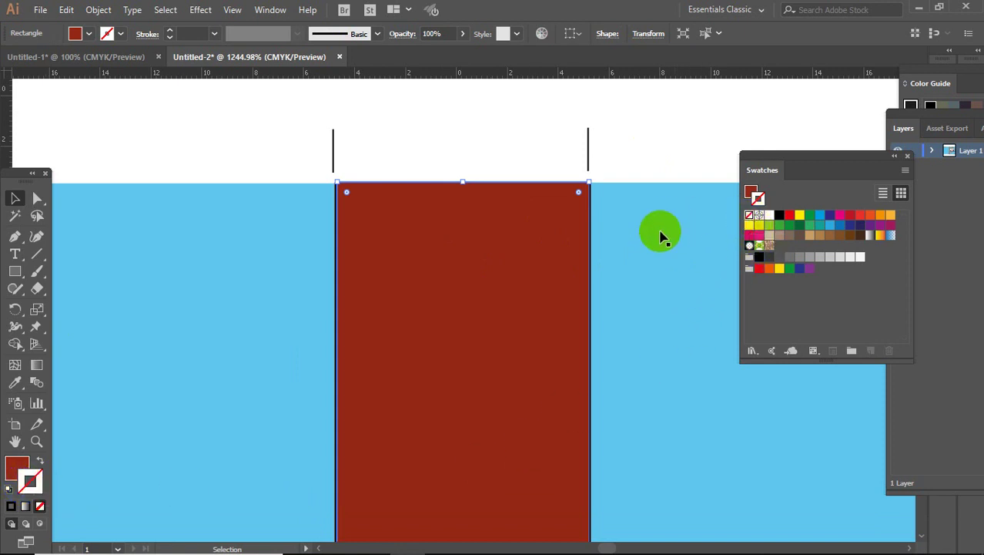
- Select the blue cover and red spine in turn, nudging the spine's top edge
click(660, 235)
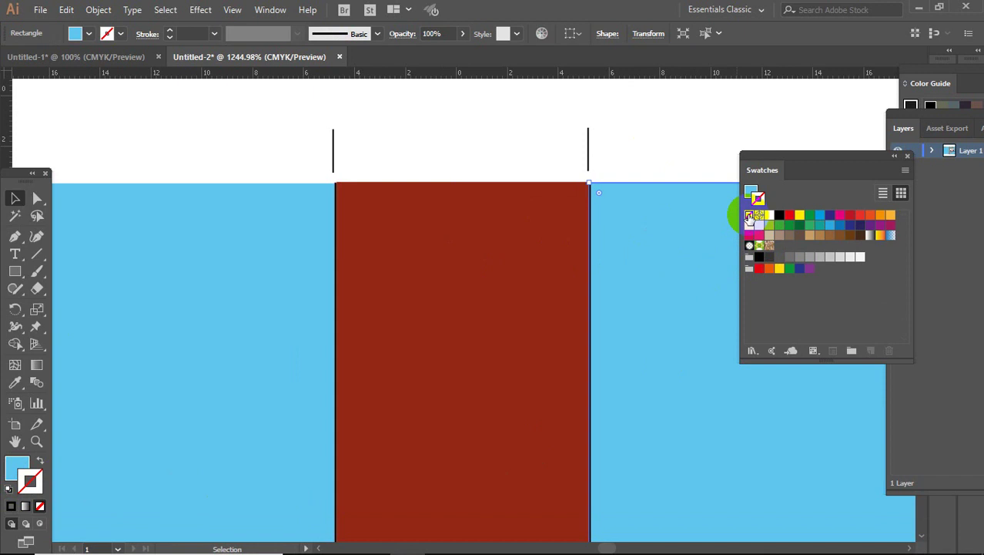
click(747, 216)
click(677, 142)
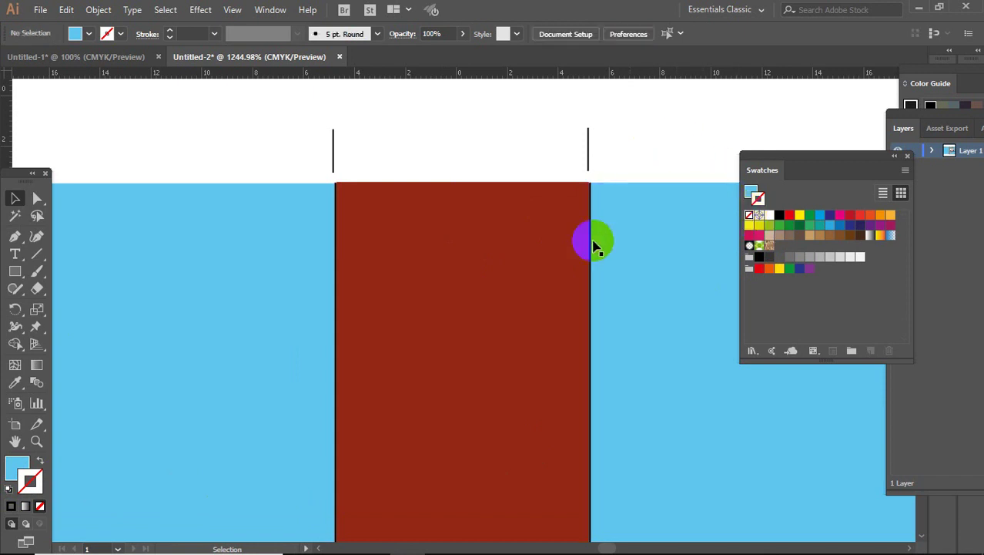
click(586, 264)
click(664, 136)
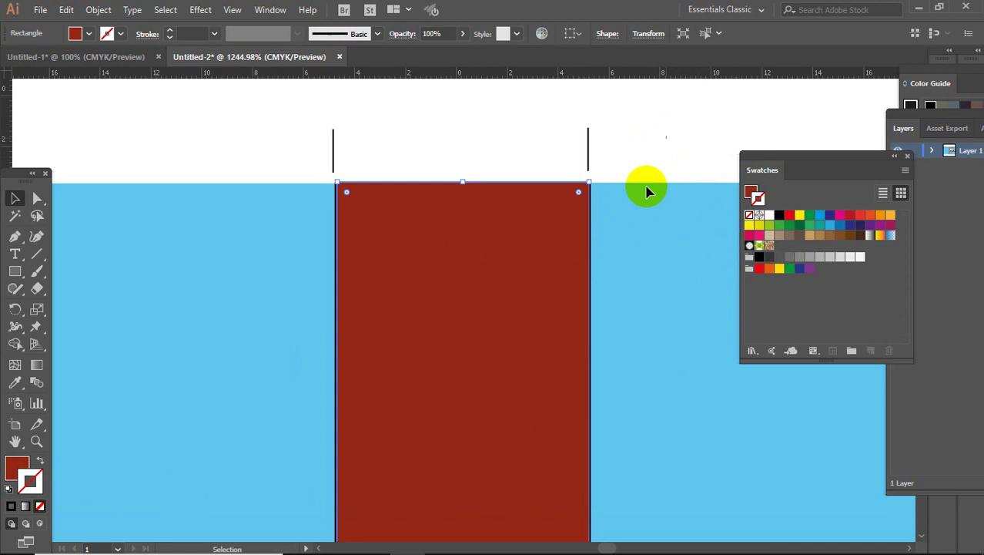
click(337, 277)
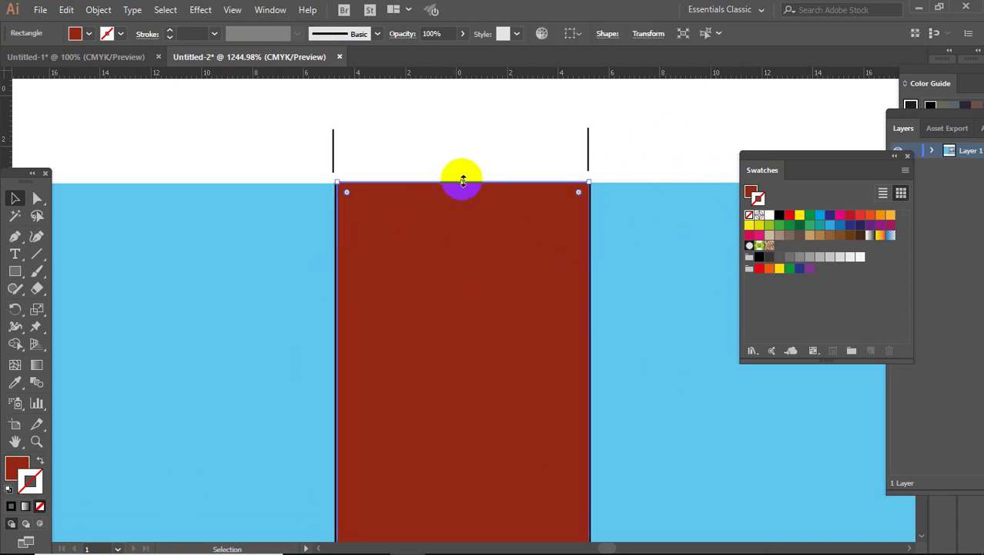
drag(462, 180, 462, 183)
- Zoom in closely on the join between the blue cover and the spine's top
click(470, 147)
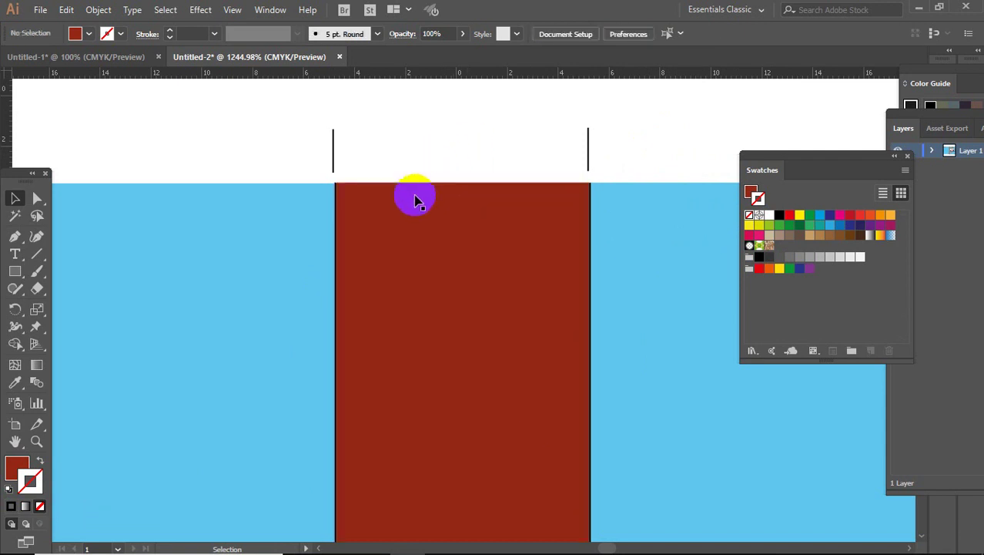
key(z)
drag(267, 159, 629, 327)
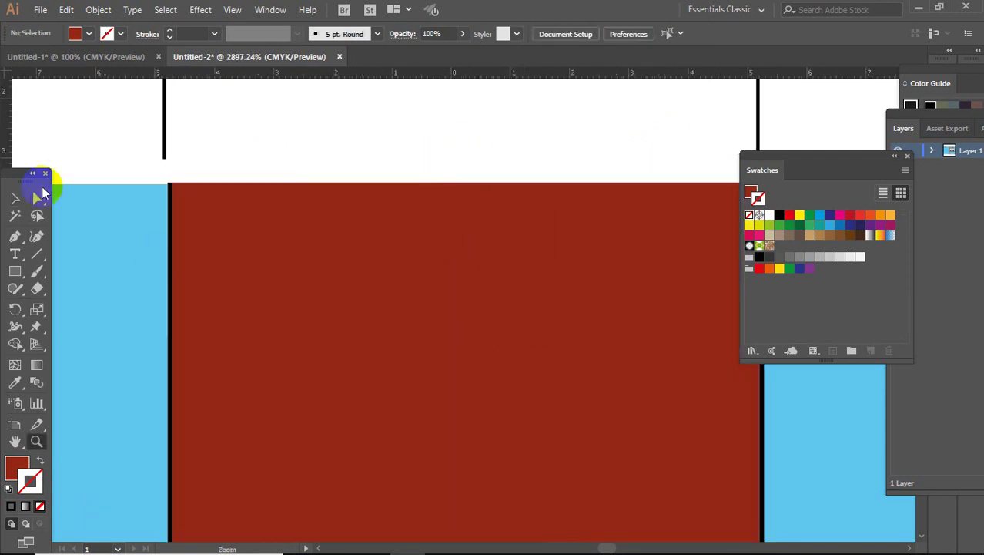
click(14, 198)
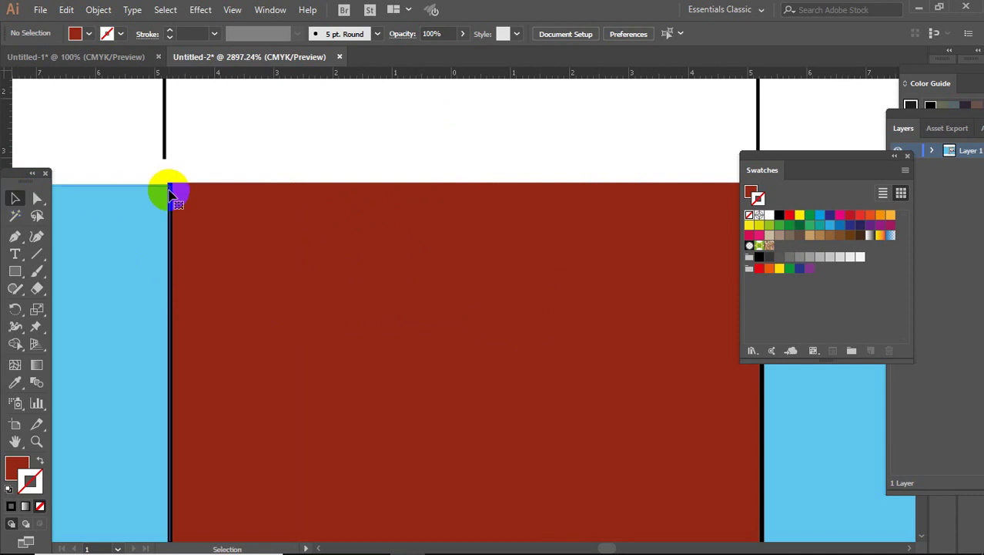
click(170, 193)
click(173, 154)
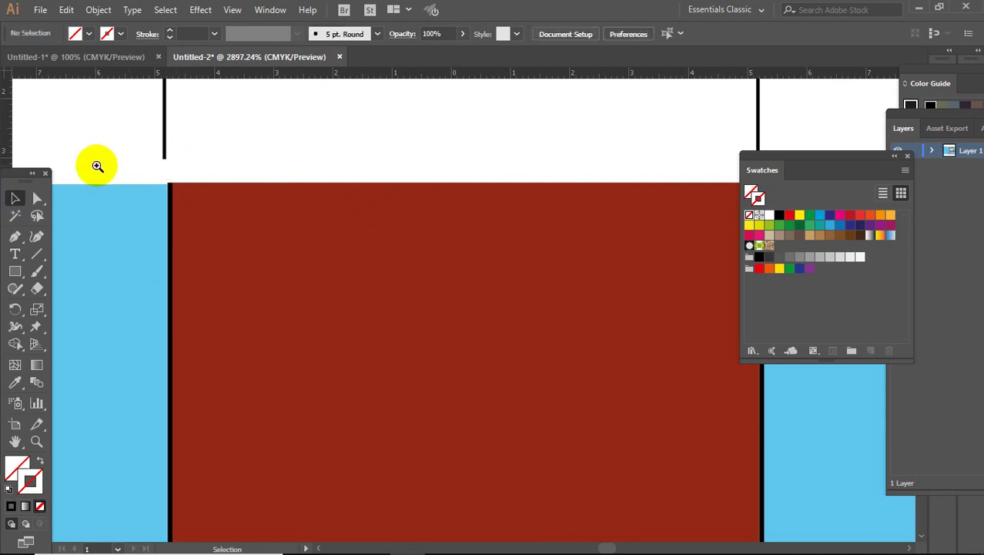
drag(97, 165, 243, 243)
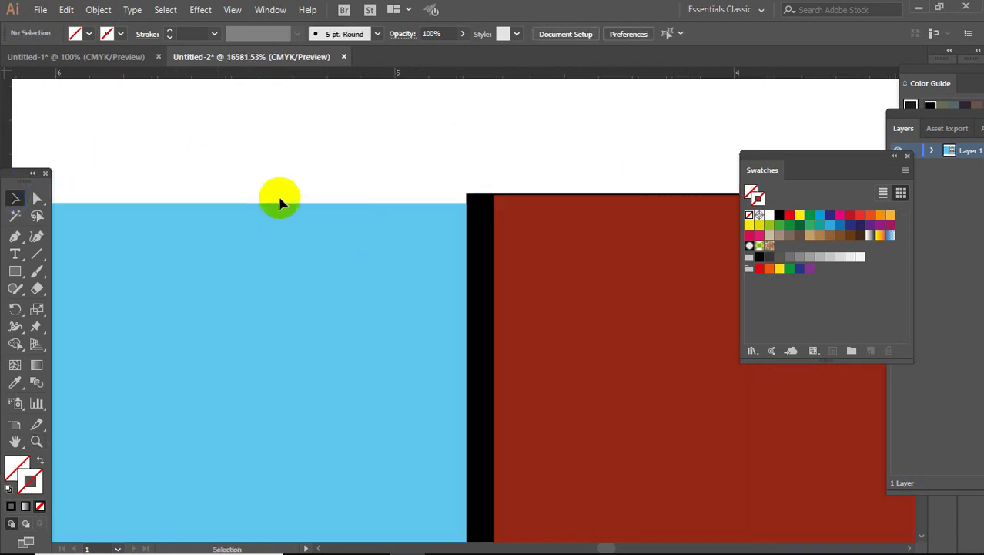
- Drag the blue cover's top corner up flush with the red spine's top
click(476, 204)
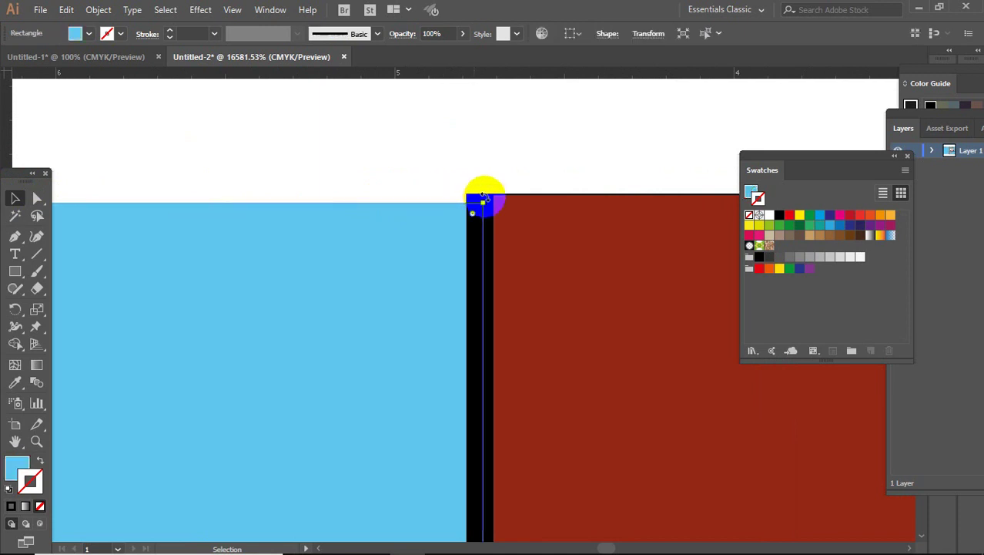
click(475, 189)
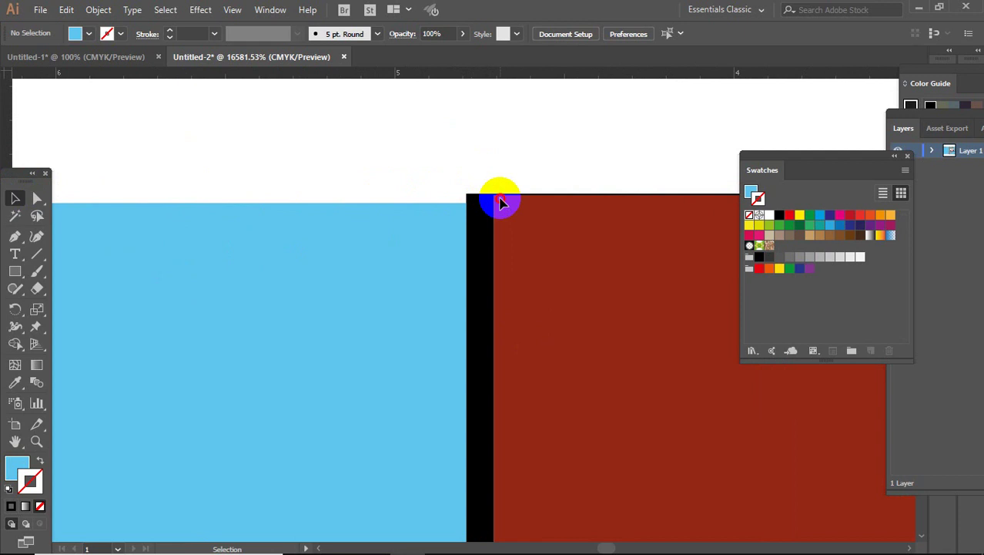
click(497, 204)
click(482, 204)
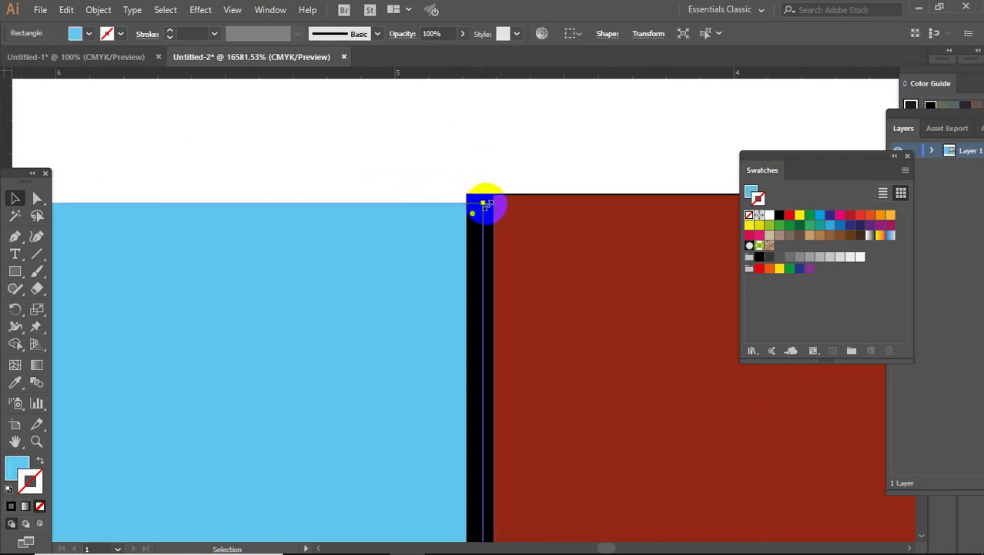
drag(482, 203, 468, 195)
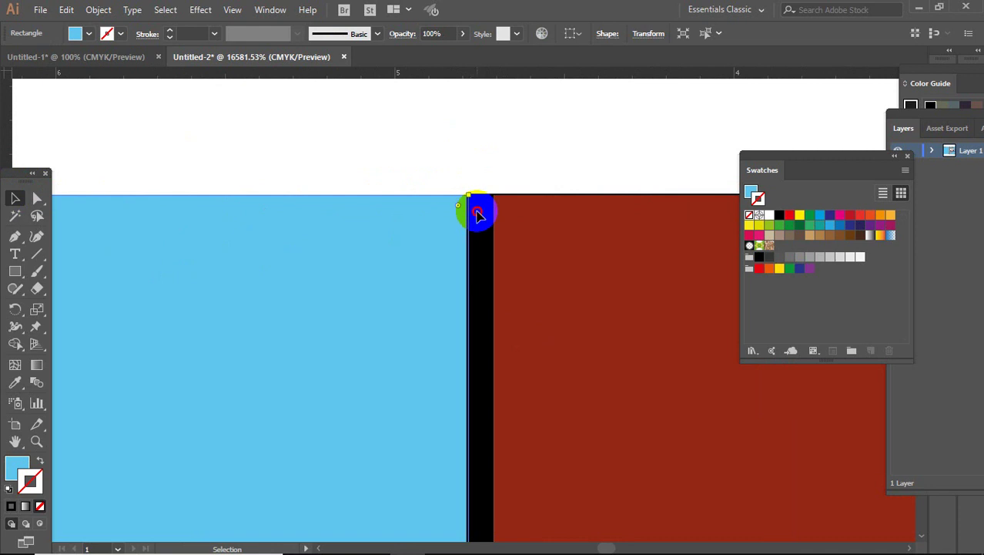
click(479, 206)
click(467, 186)
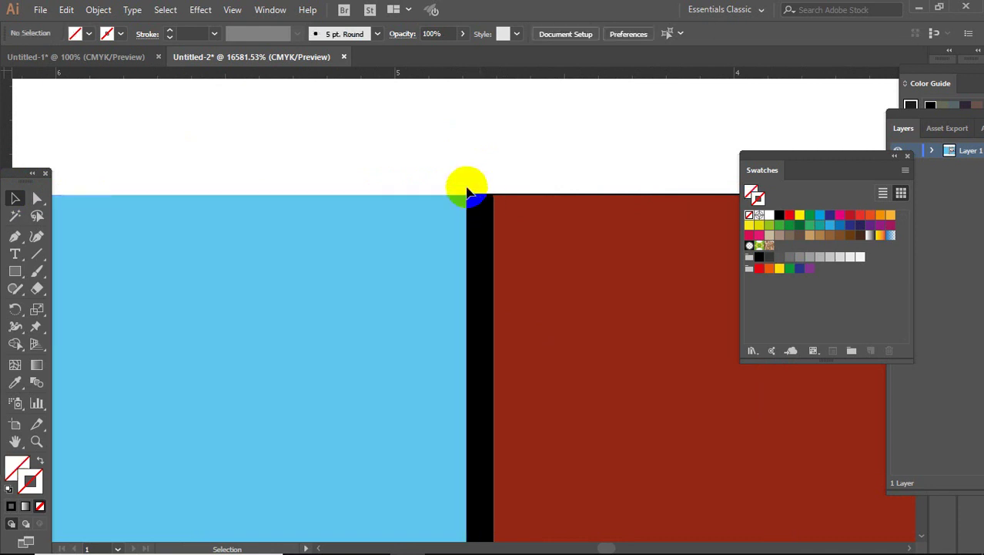
click(273, 10)
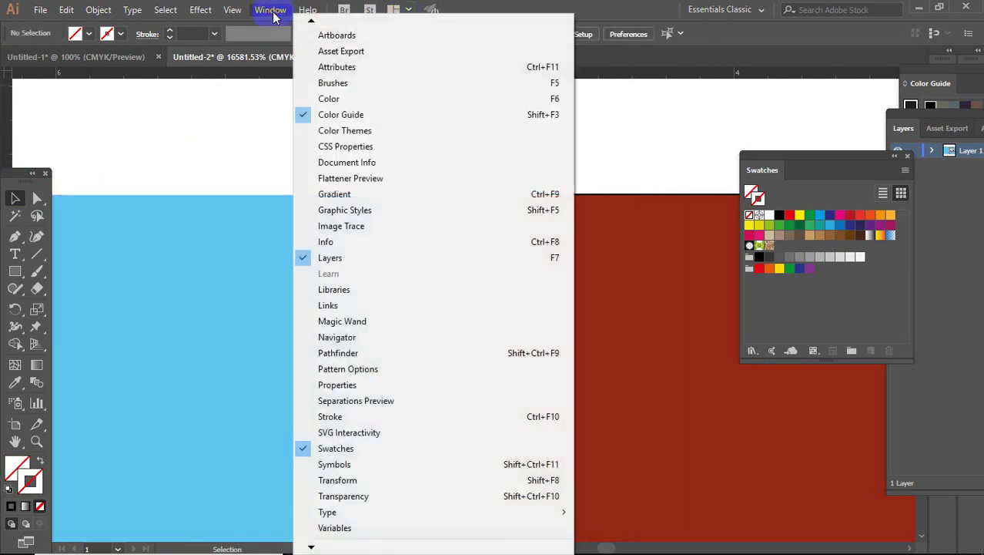
click(312, 31)
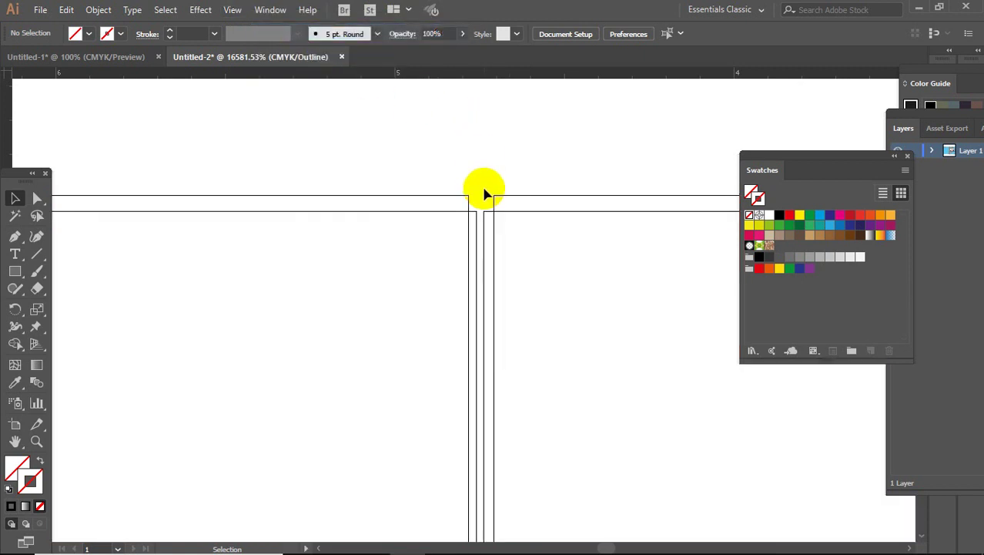
scroll(500, 201, down, 3)
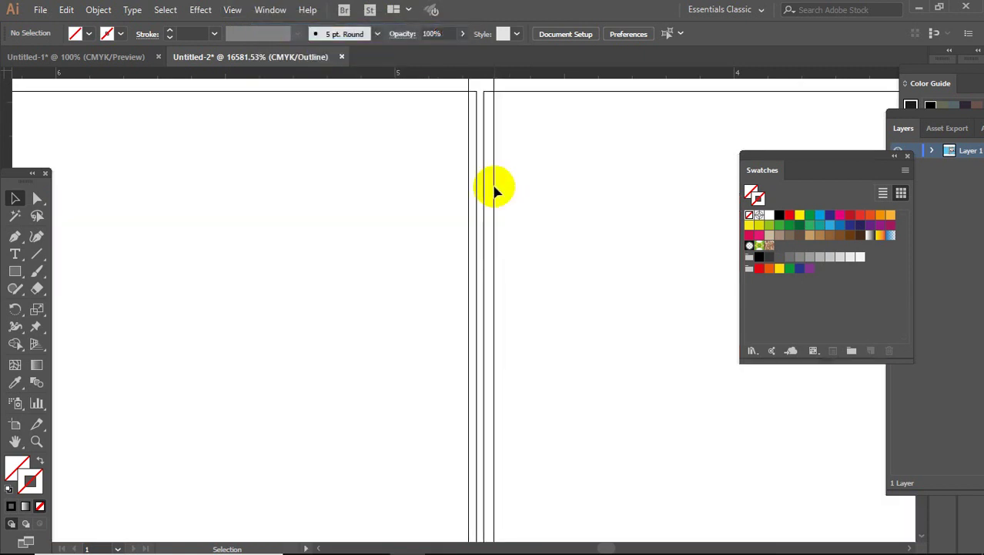
scroll(496, 191, down, 3)
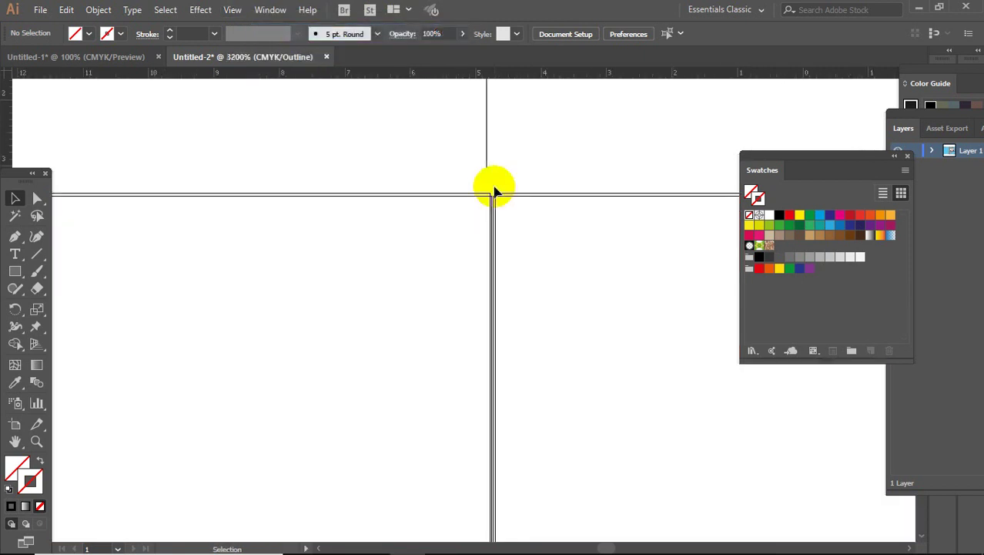
scroll(487, 179, right, 1)
scroll(497, 160, right, 3)
scroll(468, 185, up, 1)
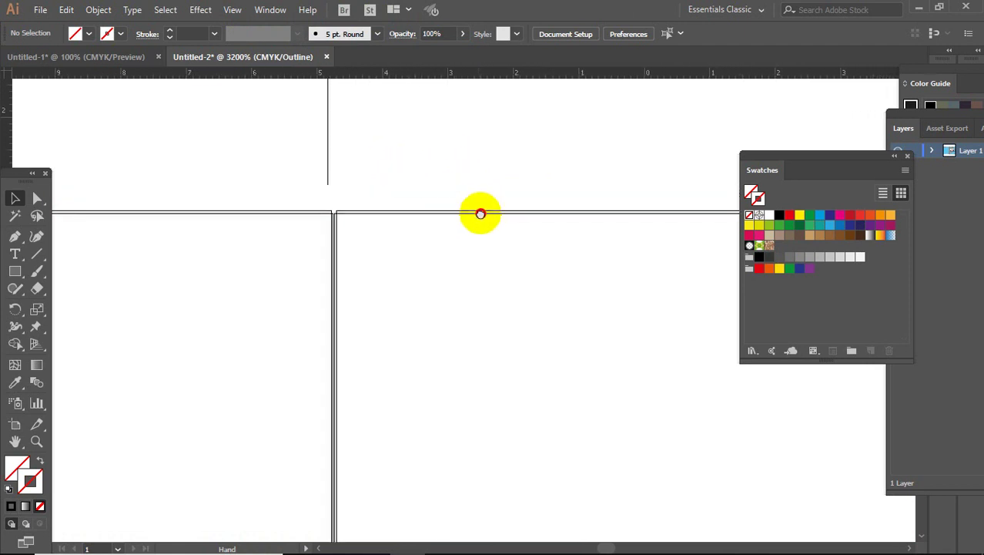
scroll(479, 213, up, 1)
key(z)
drag(293, 195, 479, 283)
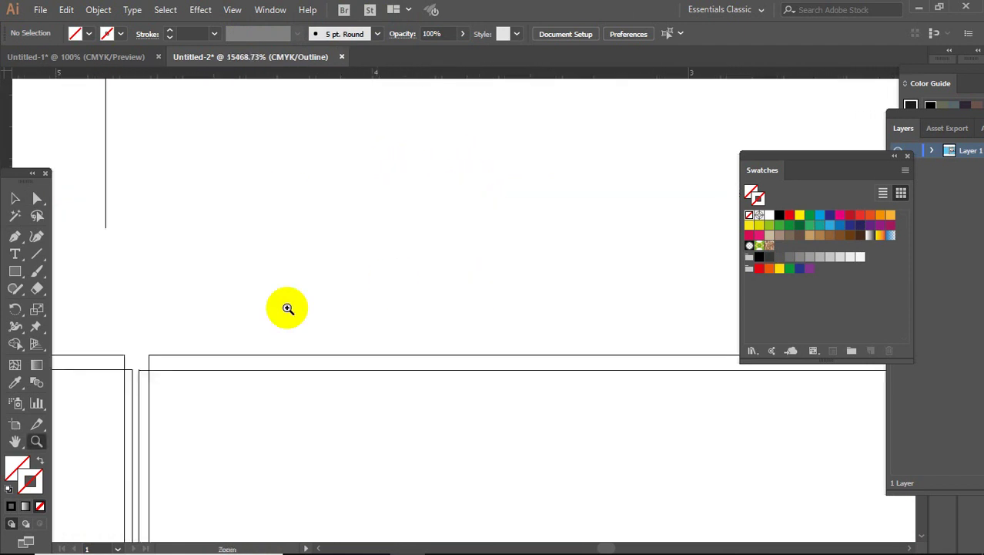
drag(245, 275, 433, 179)
click(15, 198)
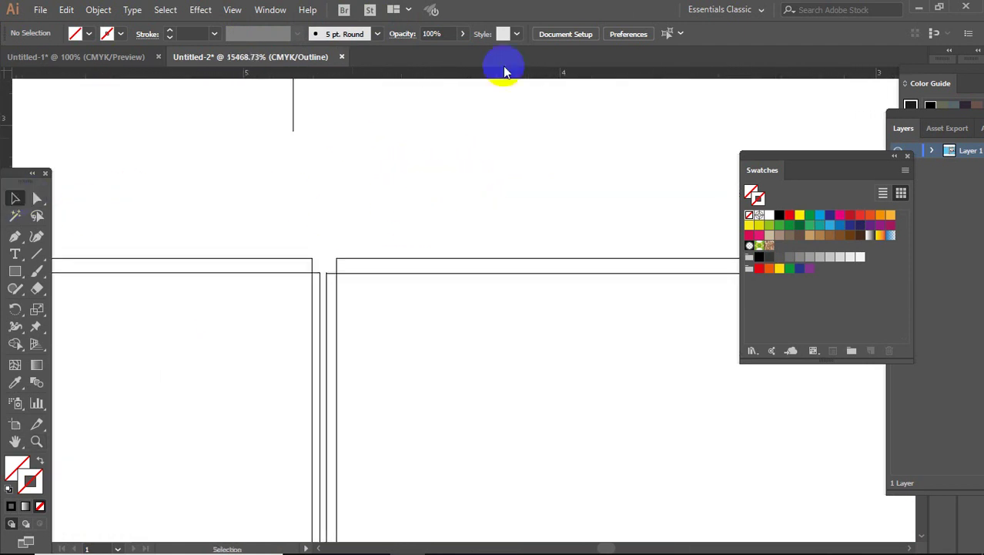
click(232, 11)
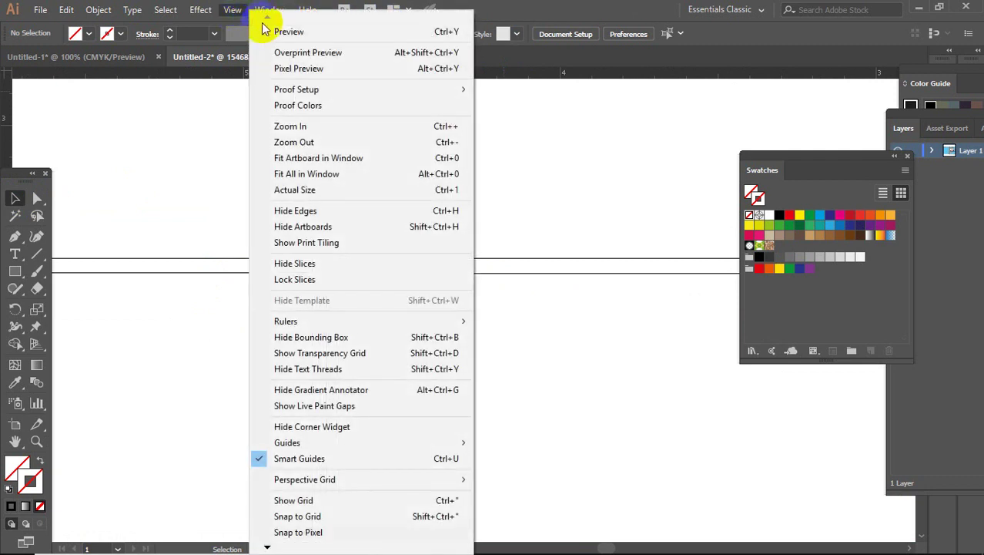
click(266, 30)
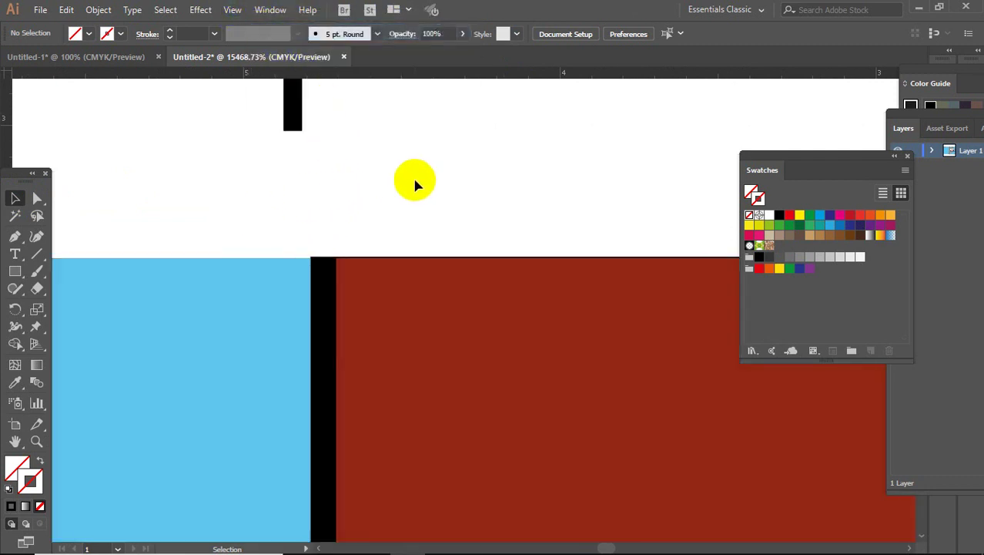
- Bring both spine crop marks into view and shift the red spine slightly right
key(ctrl+minus)
key(ctrl+minus)
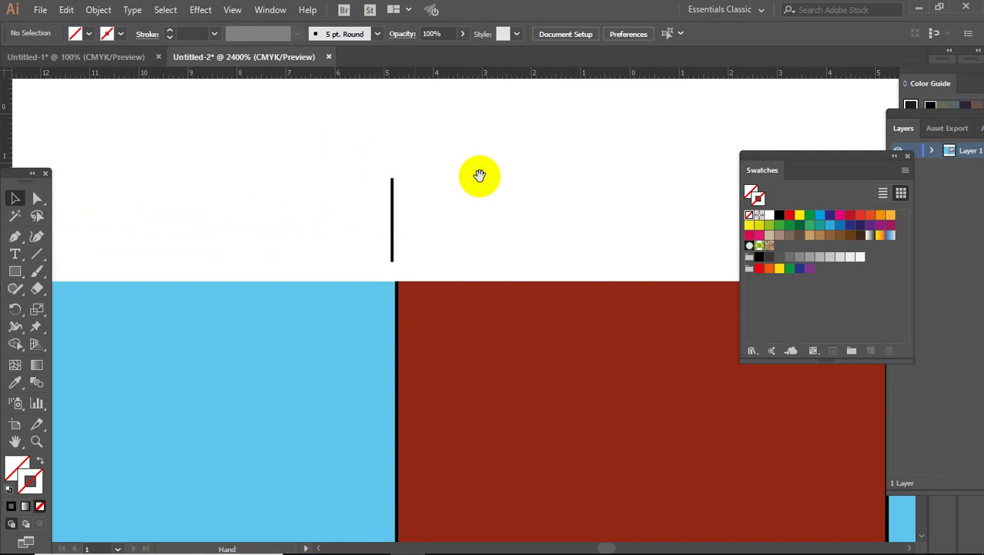
drag(479, 177, 540, 124)
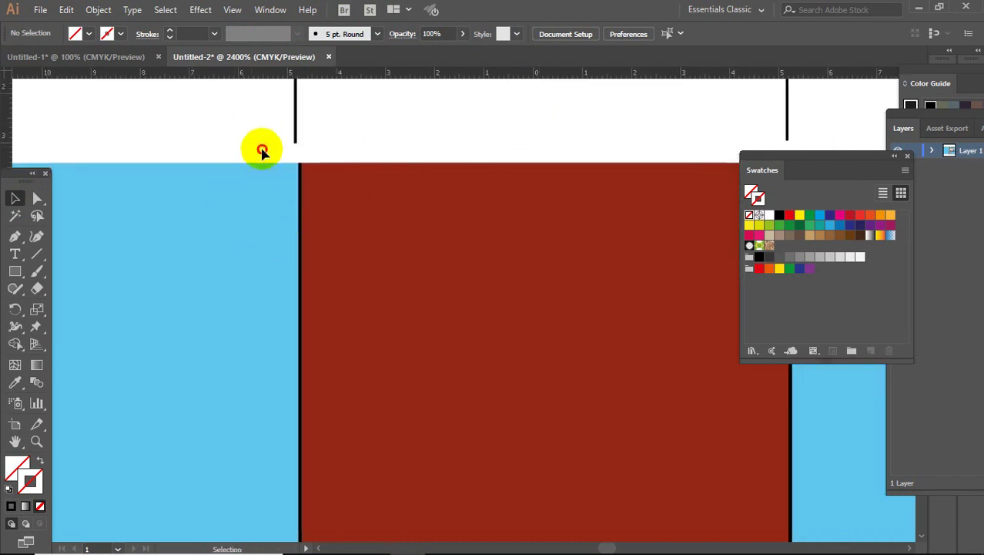
drag(251, 144, 470, 309)
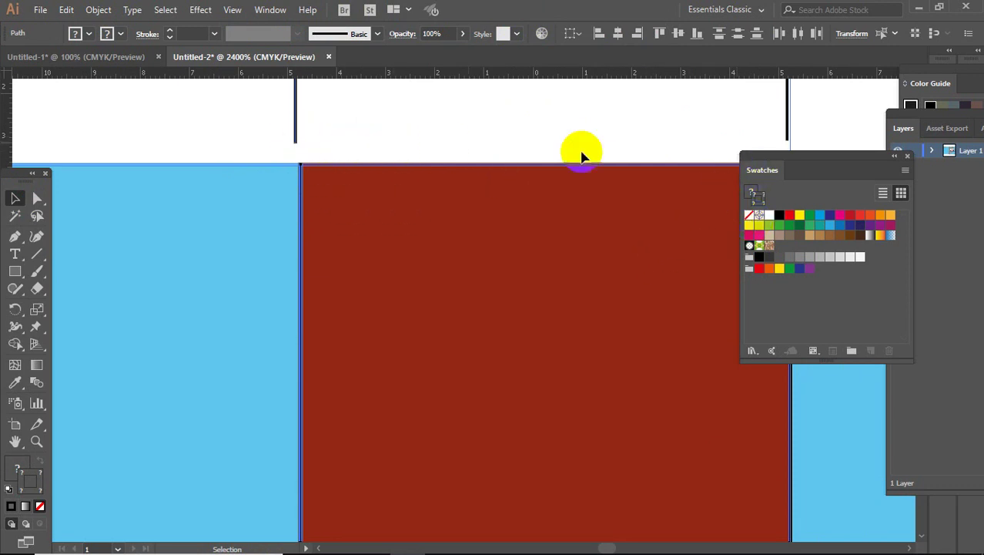
click(379, 154)
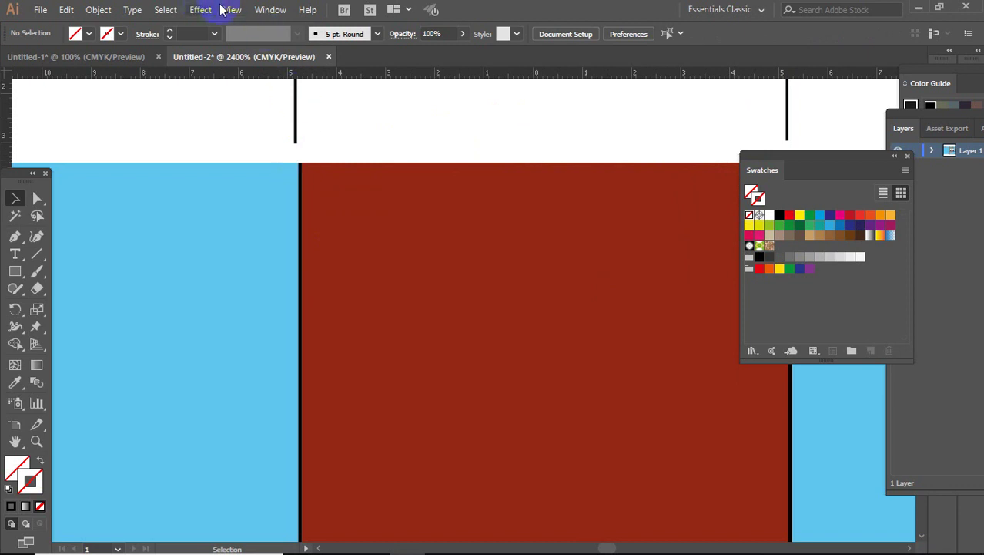
click(300, 168)
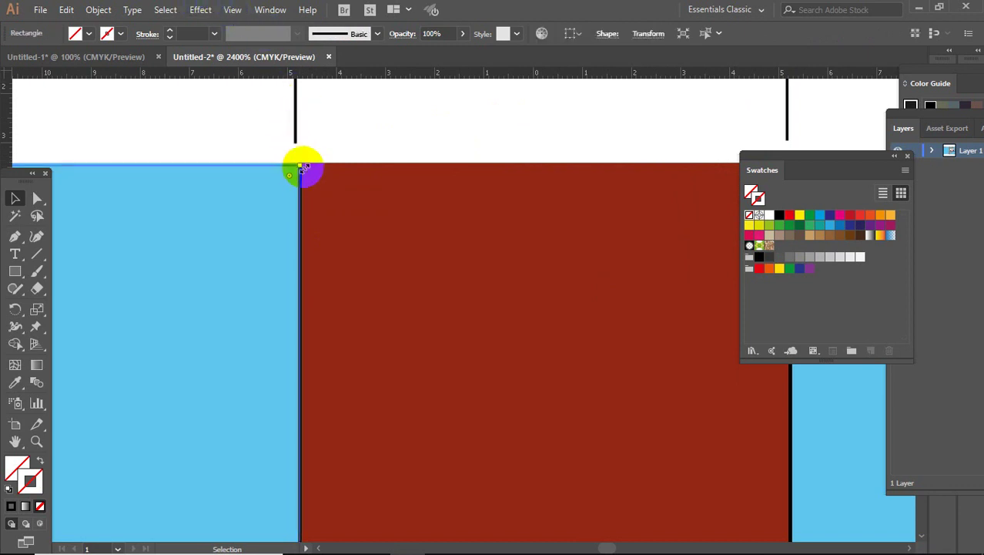
click(323, 191)
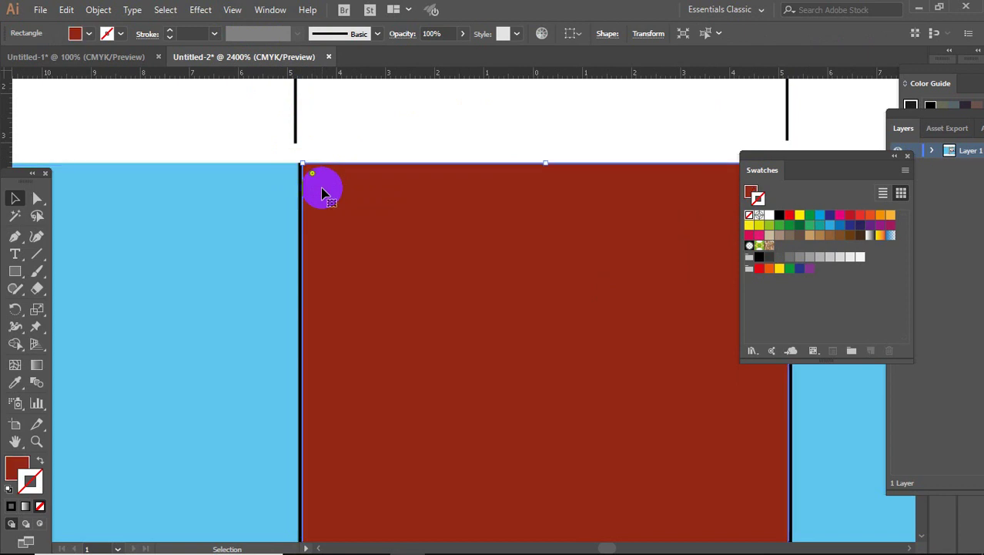
drag(307, 198, 337, 194)
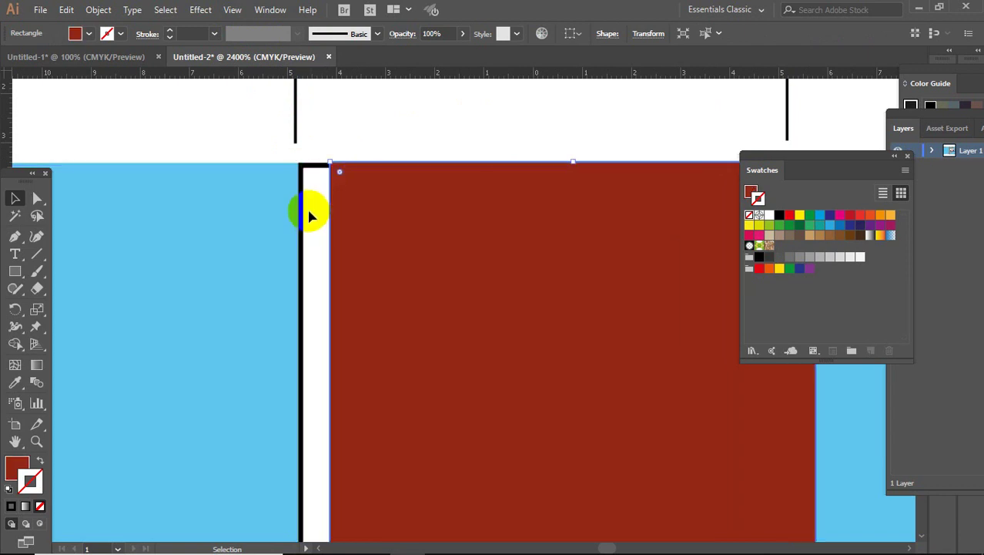
- Slide the red spine rectangle left against the left crop mark
click(305, 208)
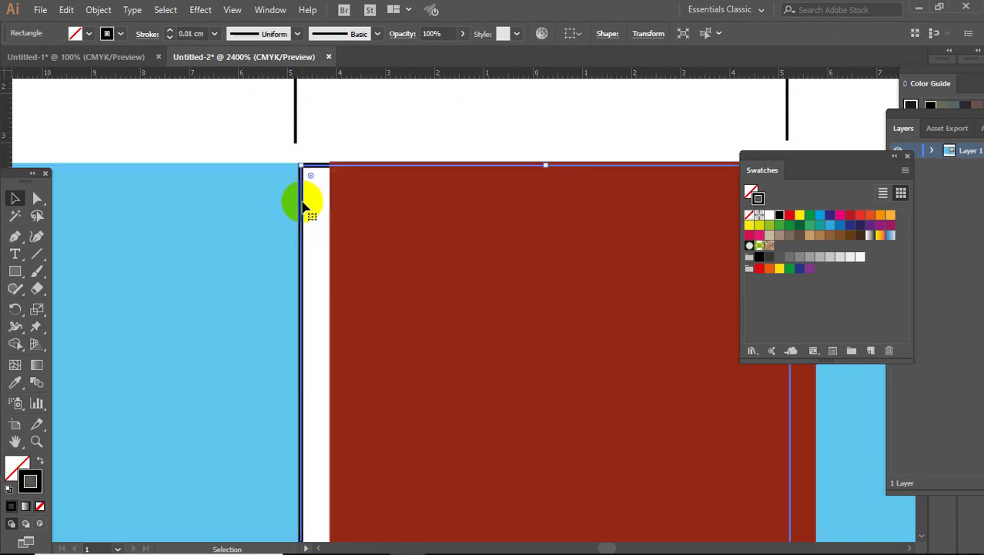
click(391, 193)
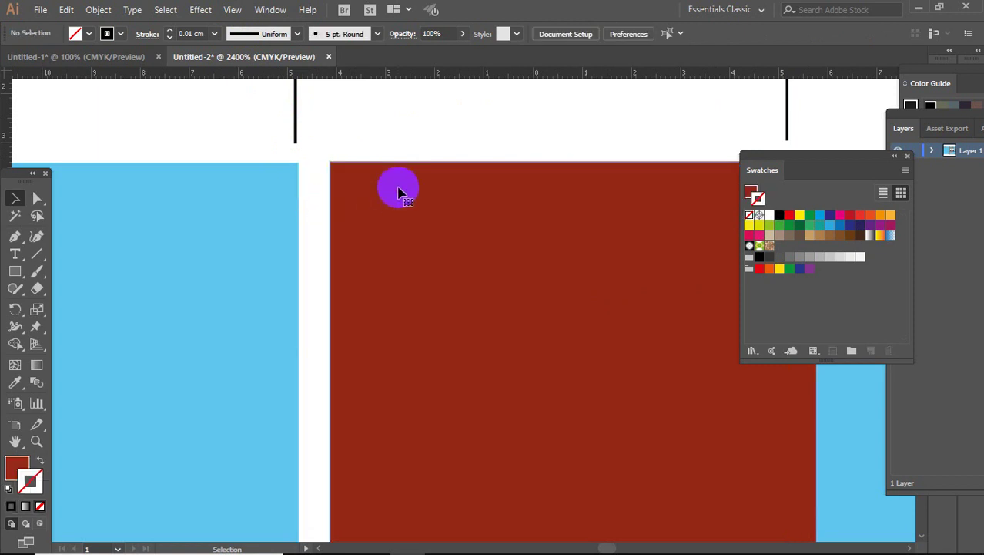
drag(393, 198, 363, 199)
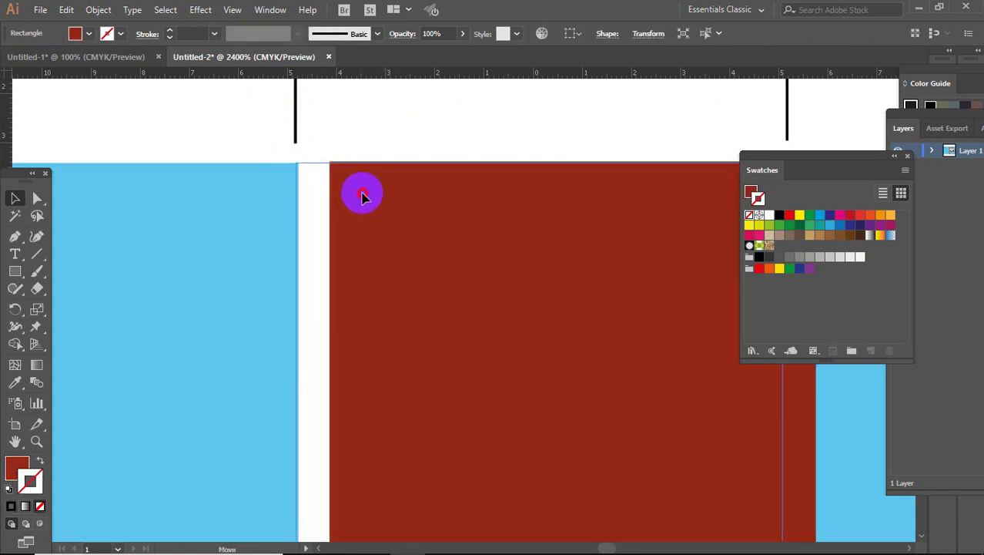
drag(587, 110, 439, 116)
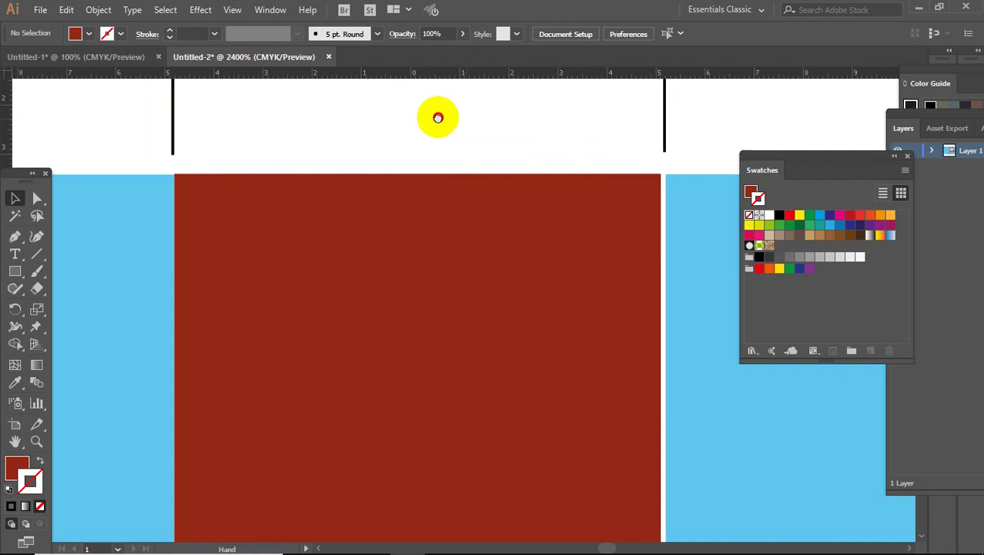
- Stretch the red rectangle's right edge out to the right crop mark
click(531, 343)
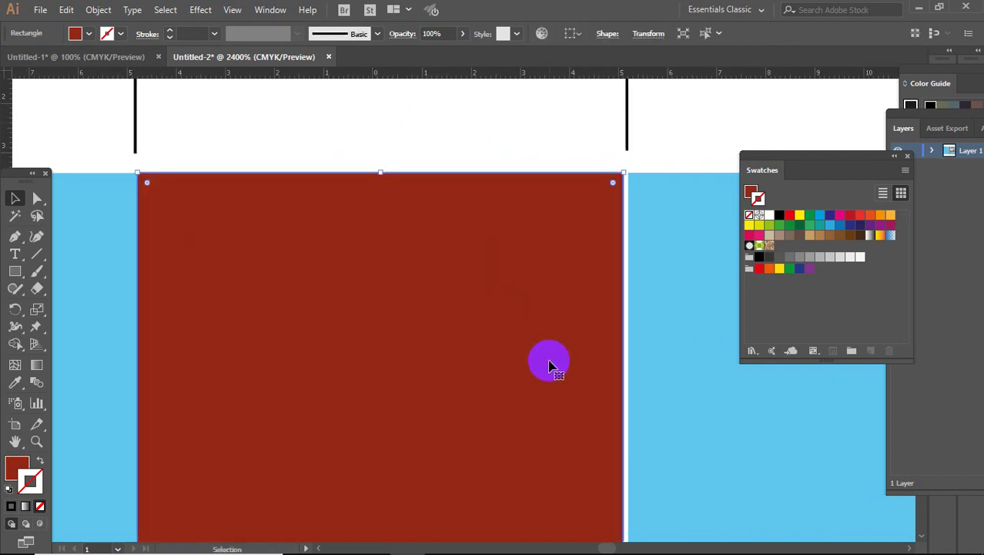
scroll(572, 278, down, 1)
drag(626, 139, 629, 137)
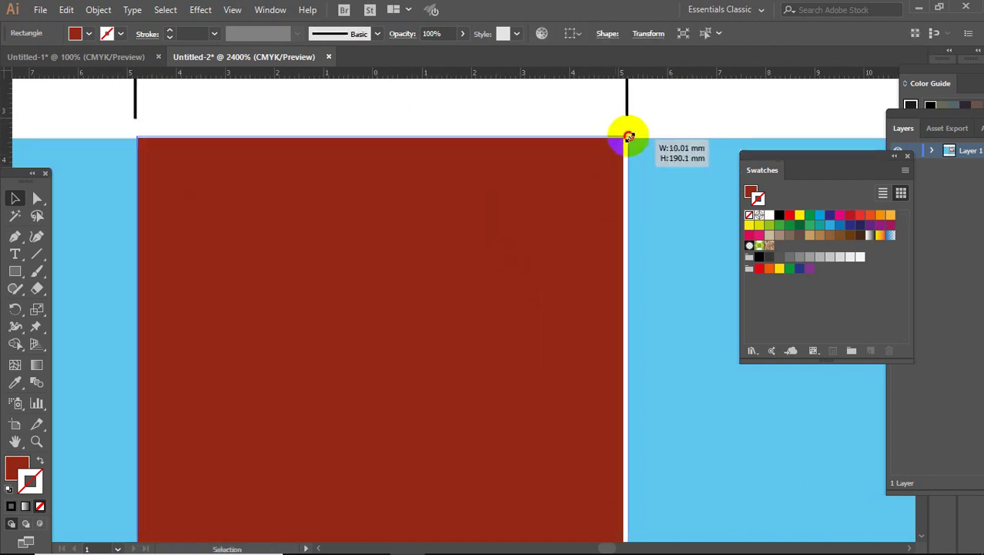
click(503, 105)
drag(503, 105, 512, 205)
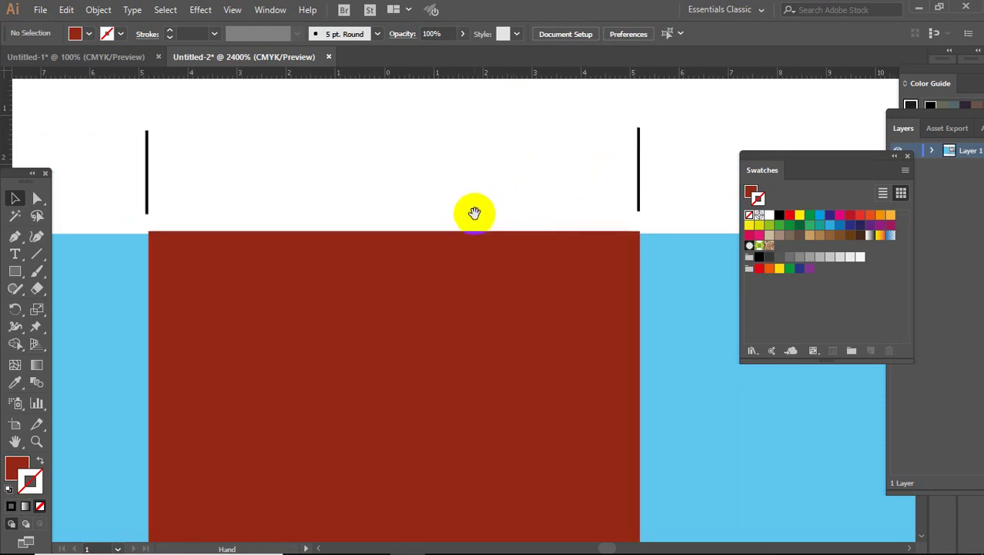
scroll(508, 200, right, 5)
scroll(578, 189, right, 4)
scroll(524, 190, right, 1)
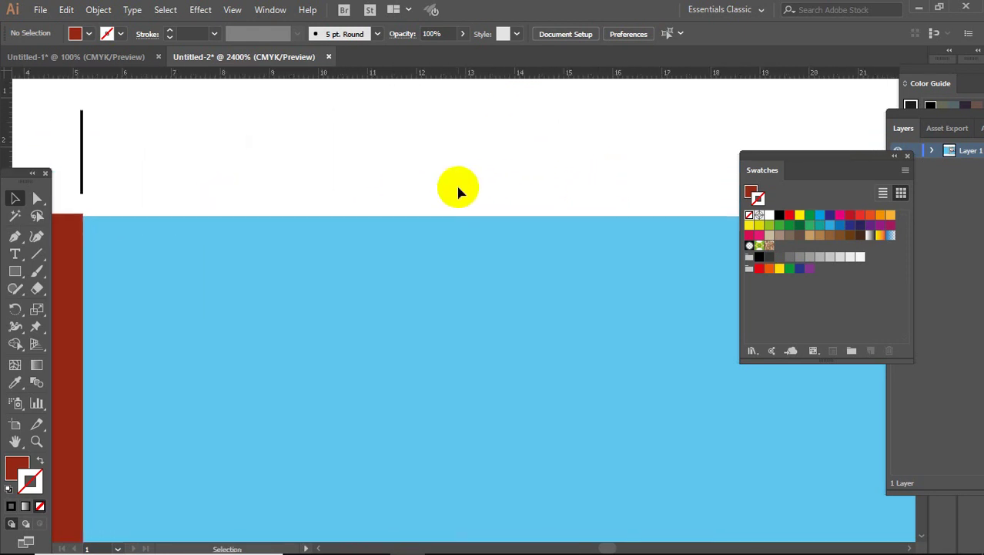
- Zoom out to frame the whole cover, then zoom into its title area
key(ctrl+minus)
key(ctrl+minus)
key(ctrl+minus)
key(ctrl+minus)
key(ctrl+minus)
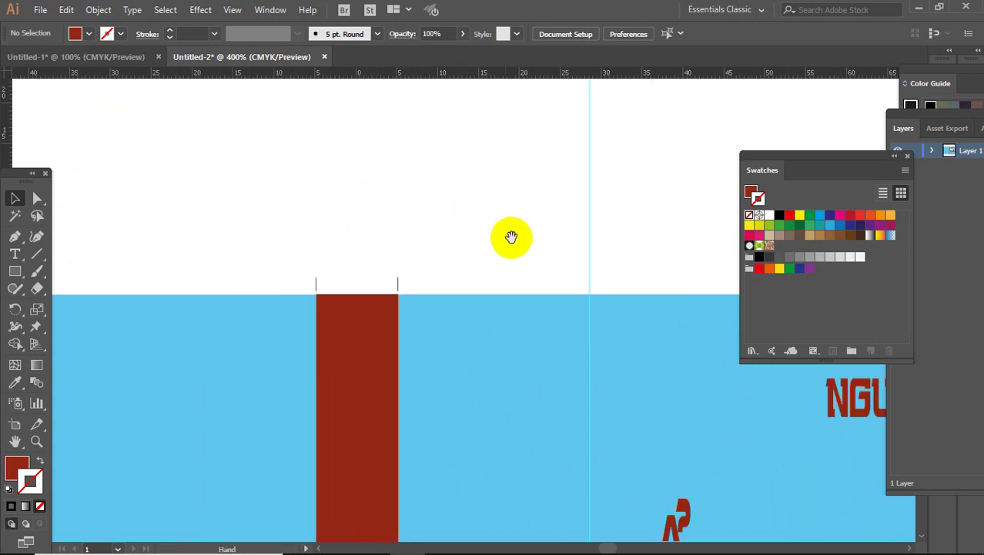
mouse_move(512, 236)
mouse_down()
mouse_move(467, 143)
mouse_move(408, 146)
mouse_up()
key(ctrl+minus)
key(ctrl+minus)
key(ctrl+minus)
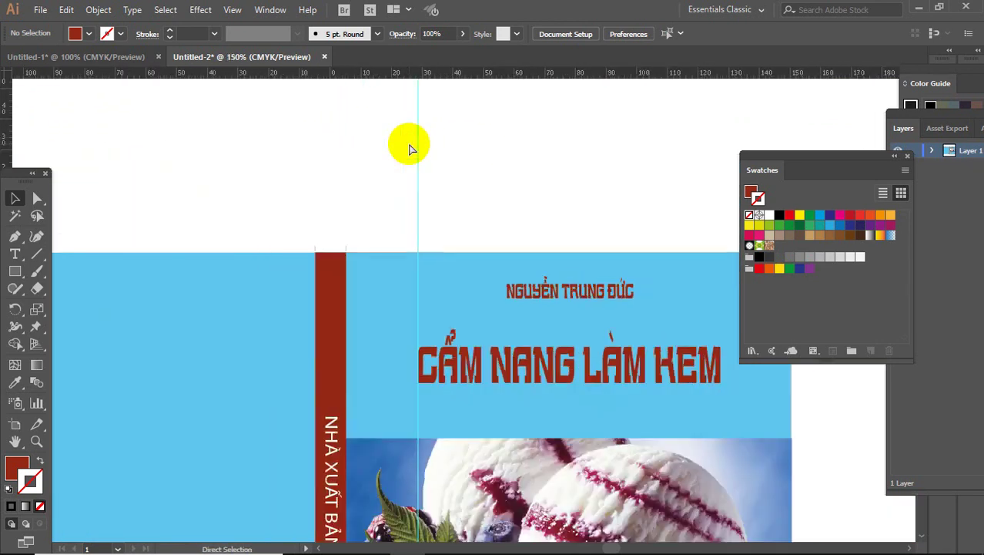
key(ctrl+minus)
drag(413, 235, 335, 171)
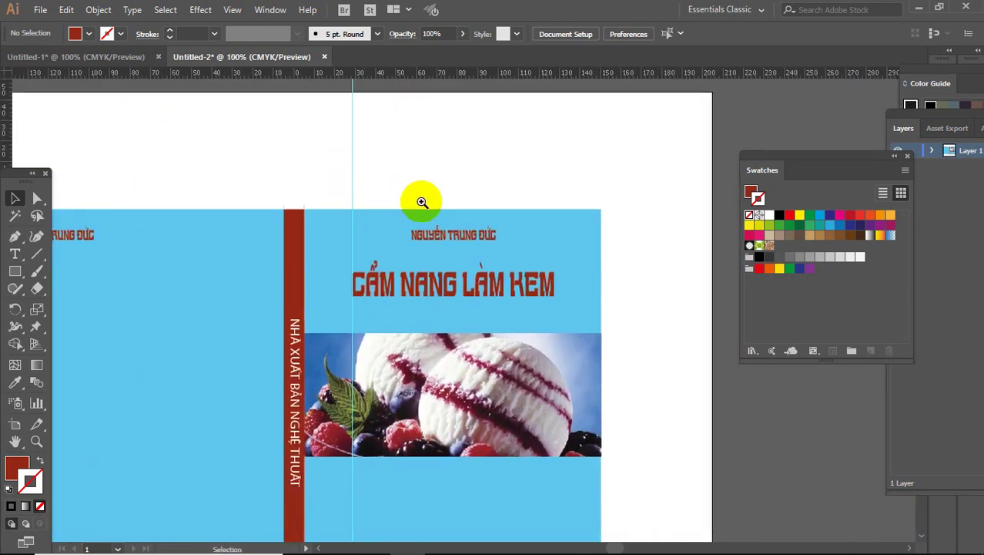
key(z)
drag(222, 173, 702, 345)
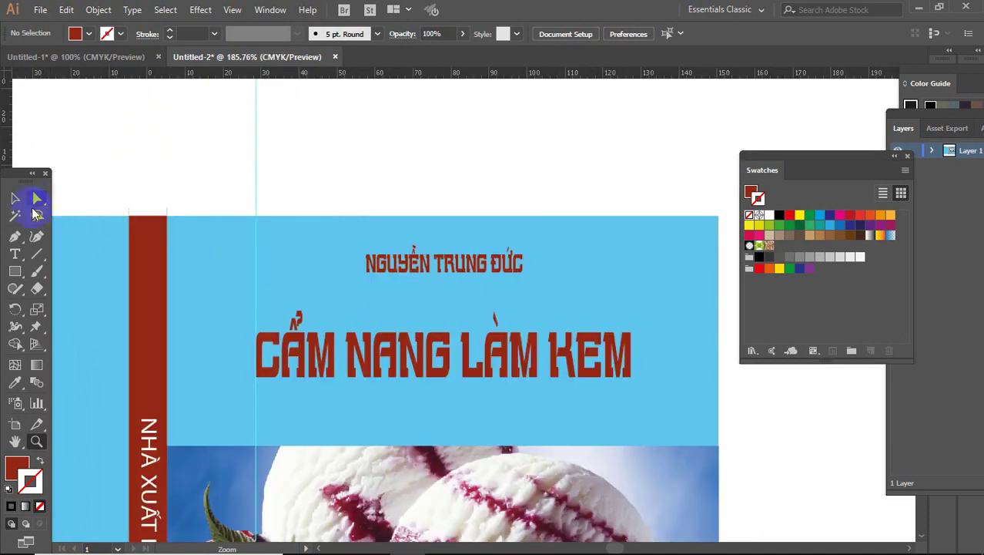
click(15, 198)
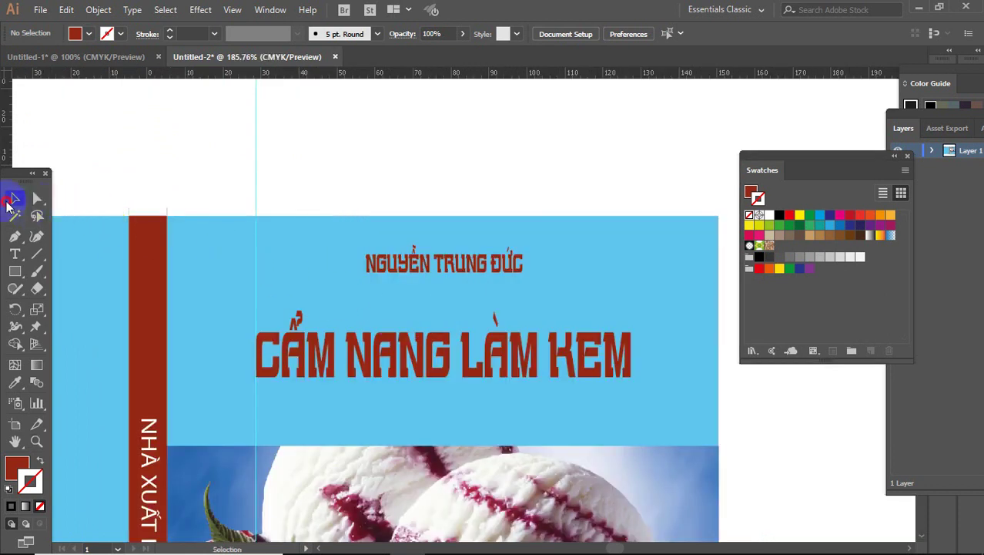
- Alt-drag a copy of the spine crop mark above the cover's top-right corner
click(169, 216)
drag(169, 216, 715, 206)
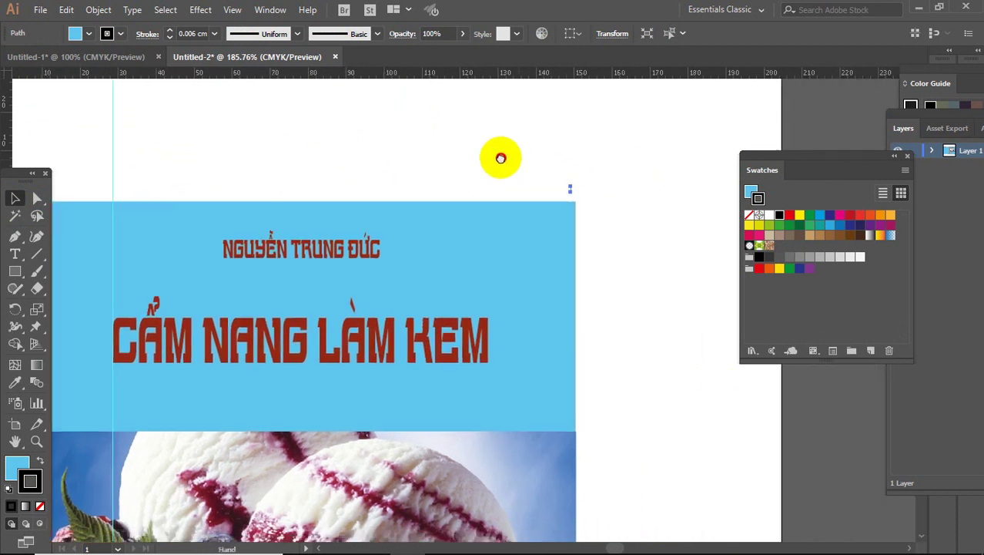
drag(659, 182, 501, 158)
key(z)
click(569, 220)
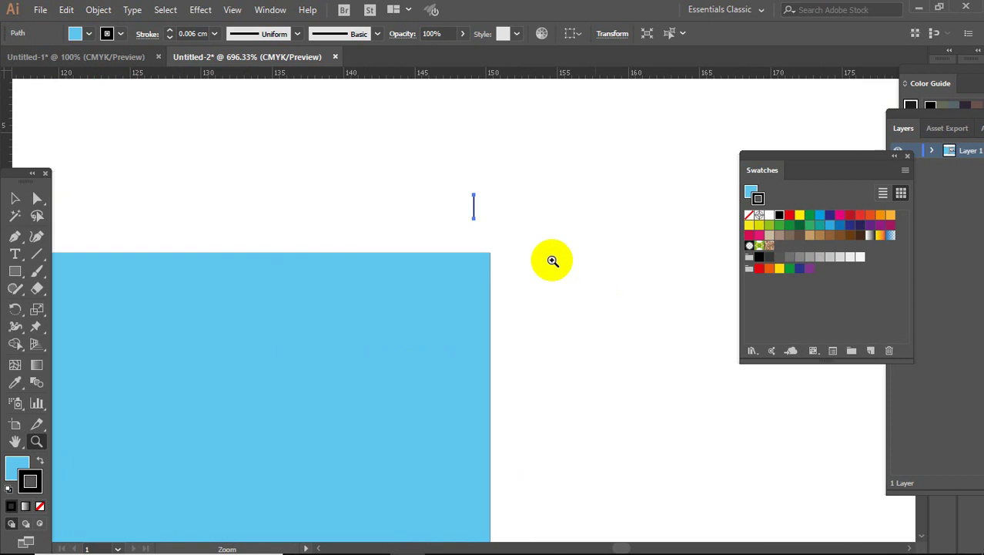
click(422, 213)
- Nudge the new crop mark nearer the cover corner and open the View menu
click(15, 199)
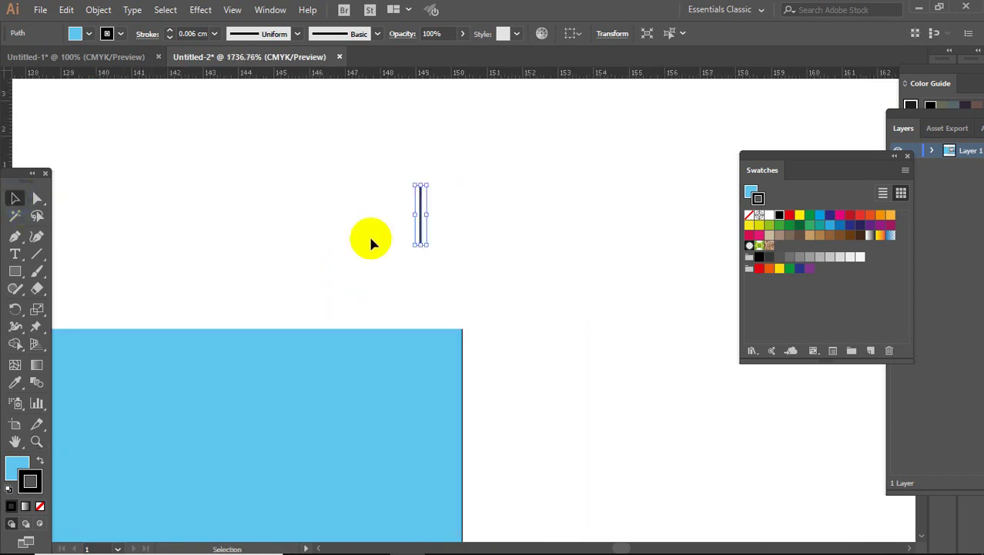
mouse_move(421, 231)
mouse_down()
mouse_move(460, 275)
mouse_move(462, 308)
mouse_up()
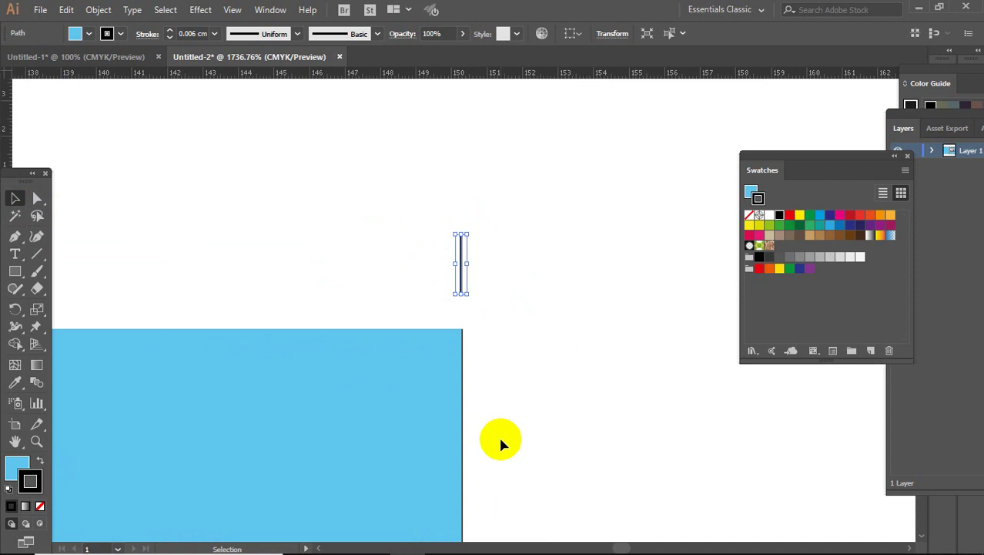
click(232, 9)
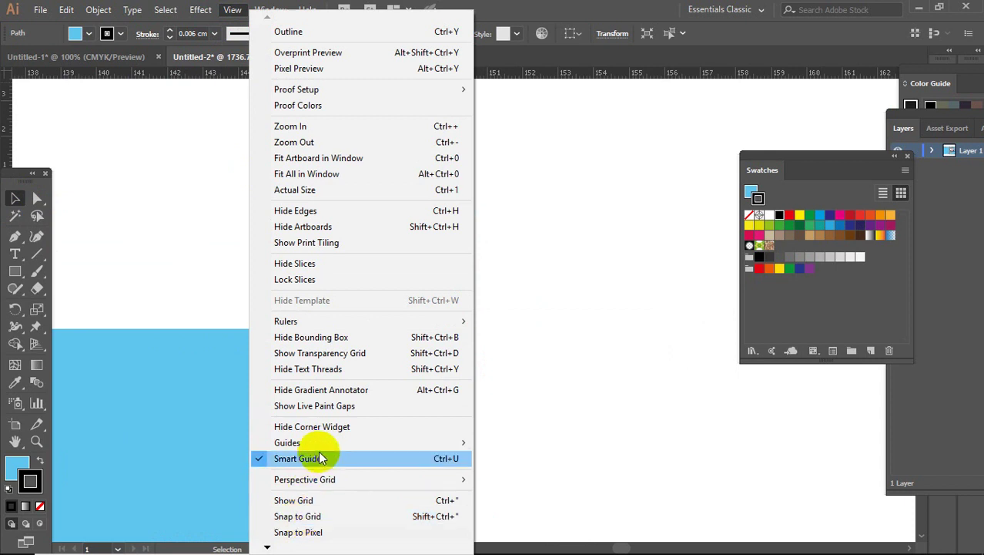
mouse_move(308, 442)
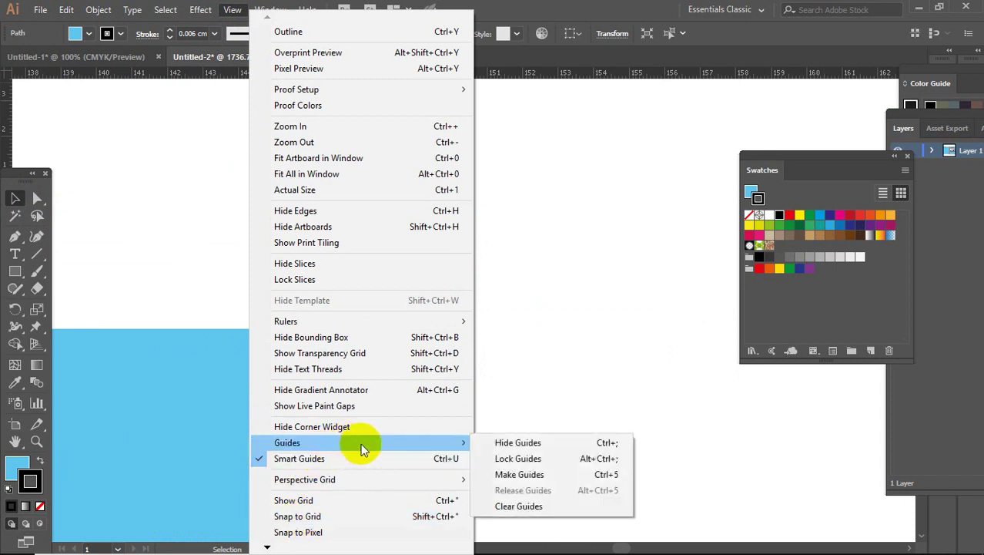
- Right-align the crop mark with the blue cover's right edge
click(550, 278)
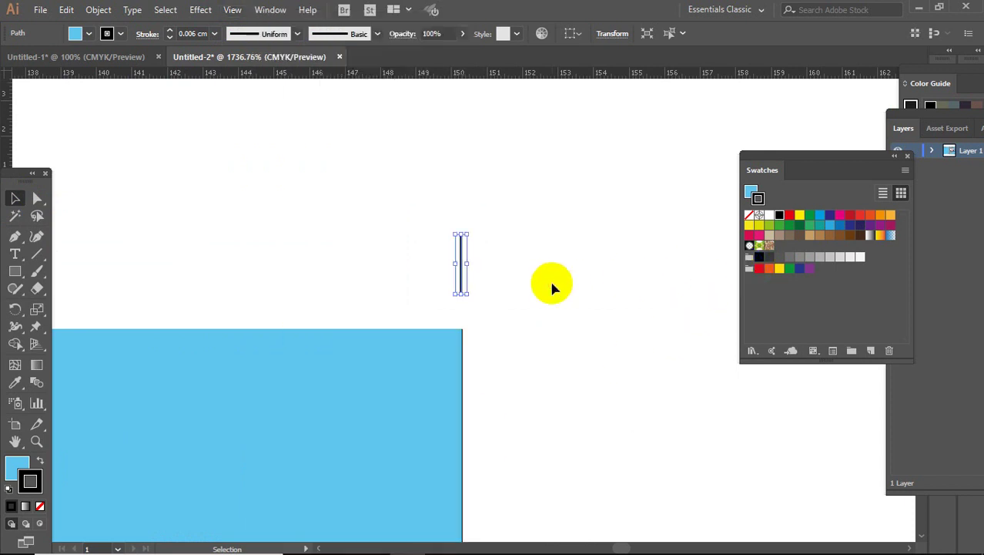
click(525, 353)
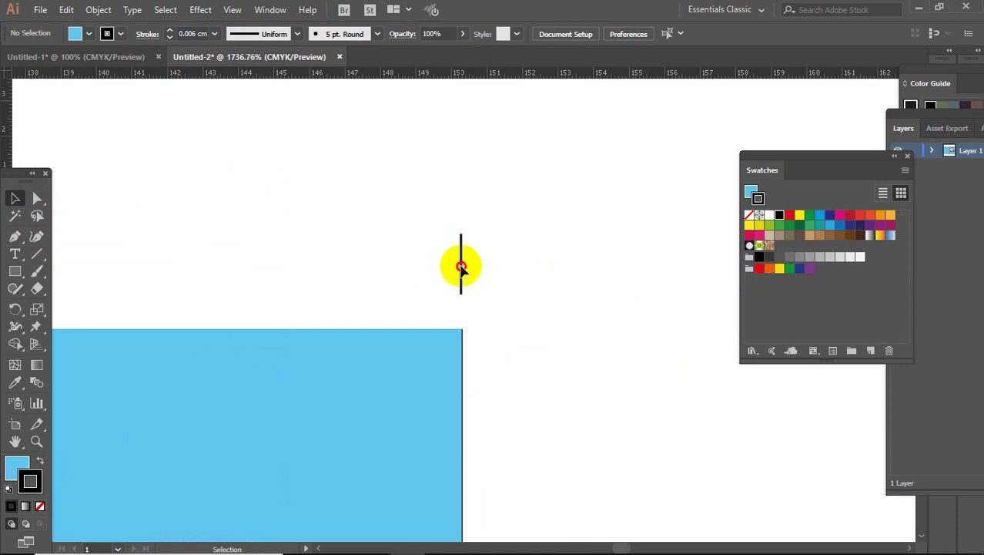
drag(460, 264, 444, 277)
click(509, 341)
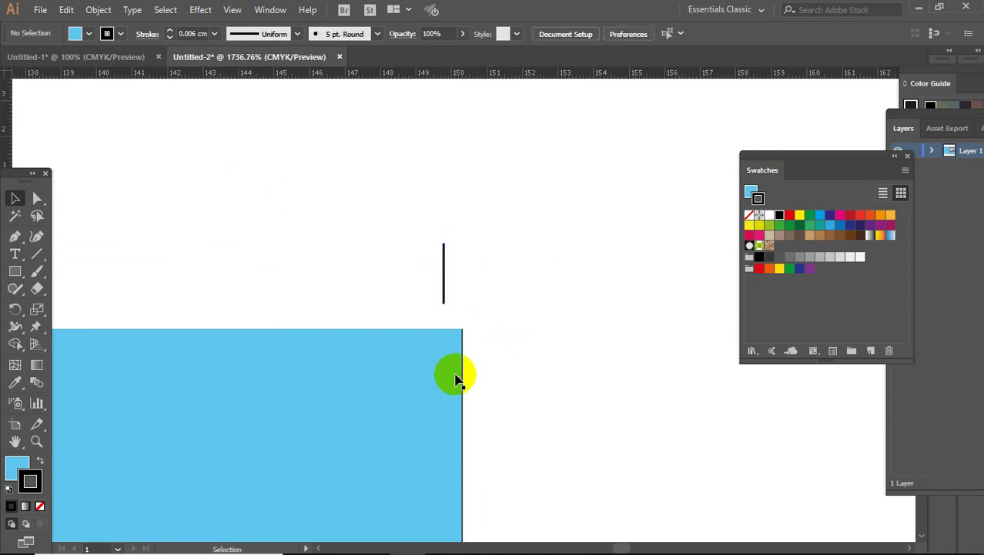
click(455, 379)
click(424, 250)
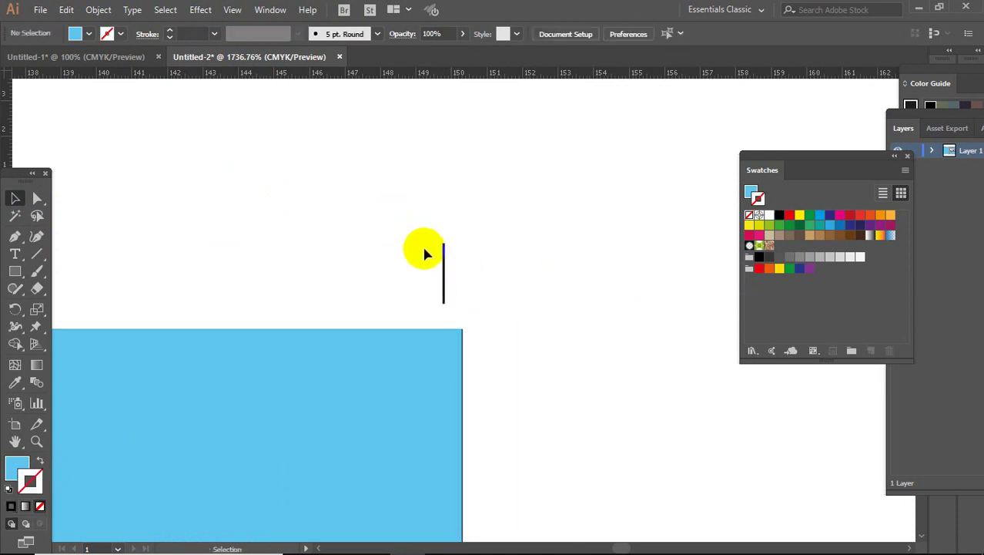
click(445, 269)
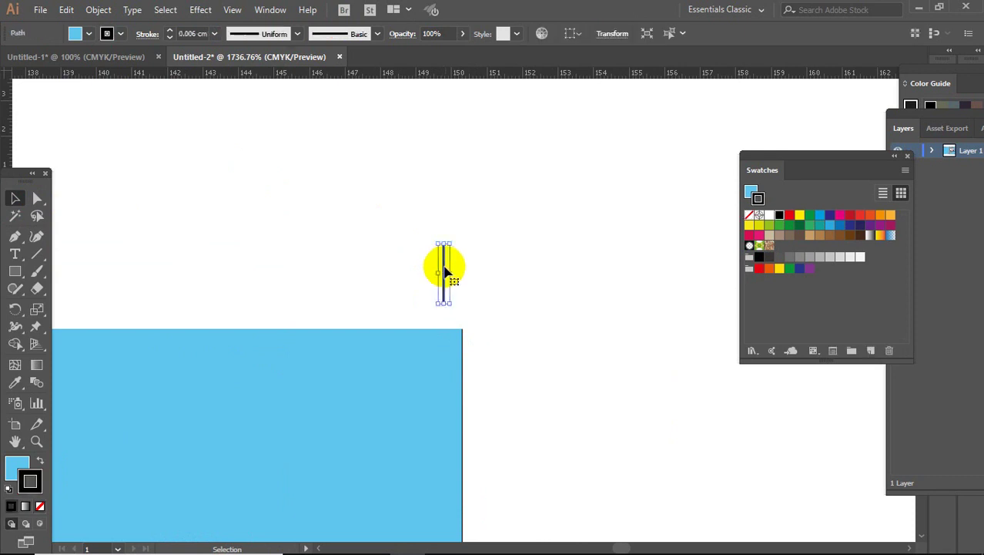
shift+click(451, 343)
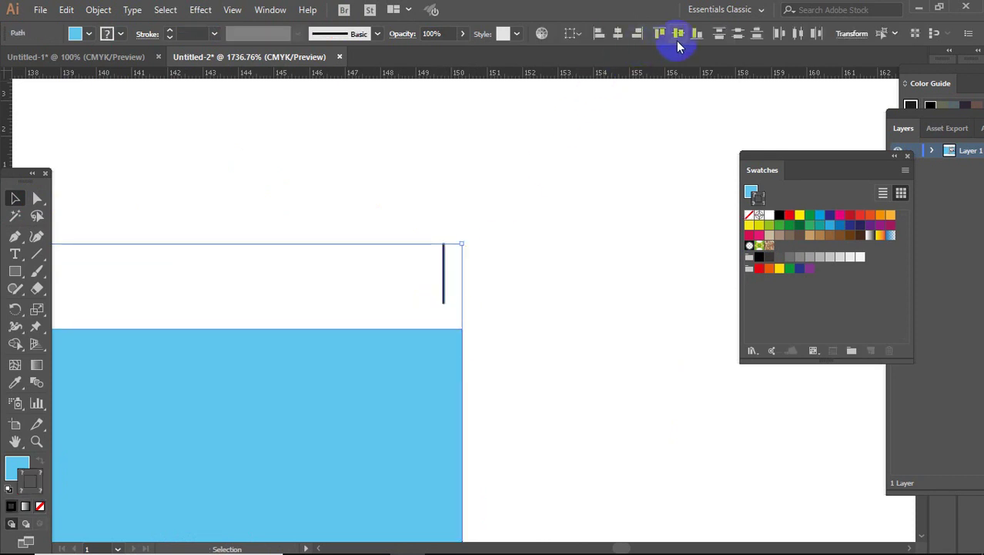
click(637, 34)
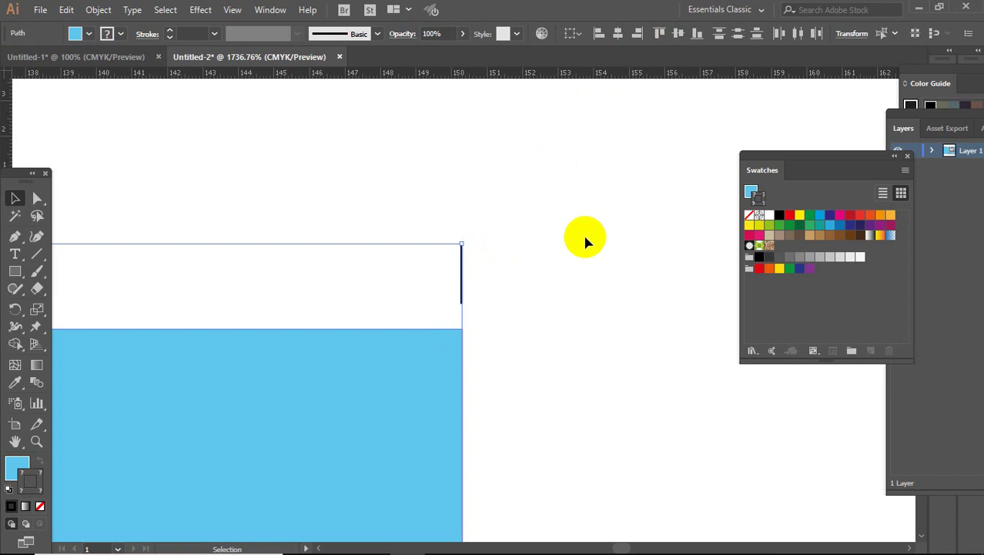
- Zoom in on the crop mark and Alt-drag a copy to its right
click(539, 358)
key(z)
drag(363, 196, 497, 355)
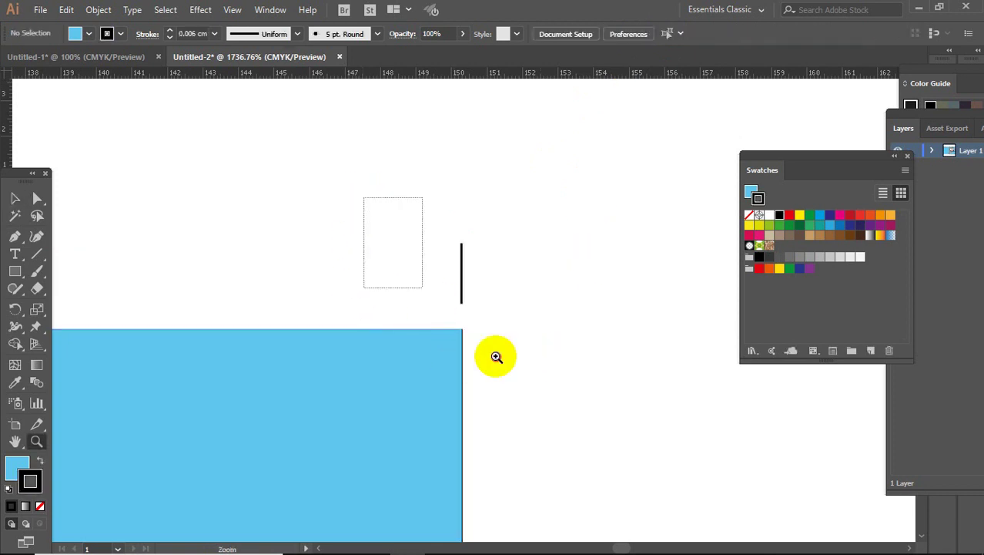
click(14, 198)
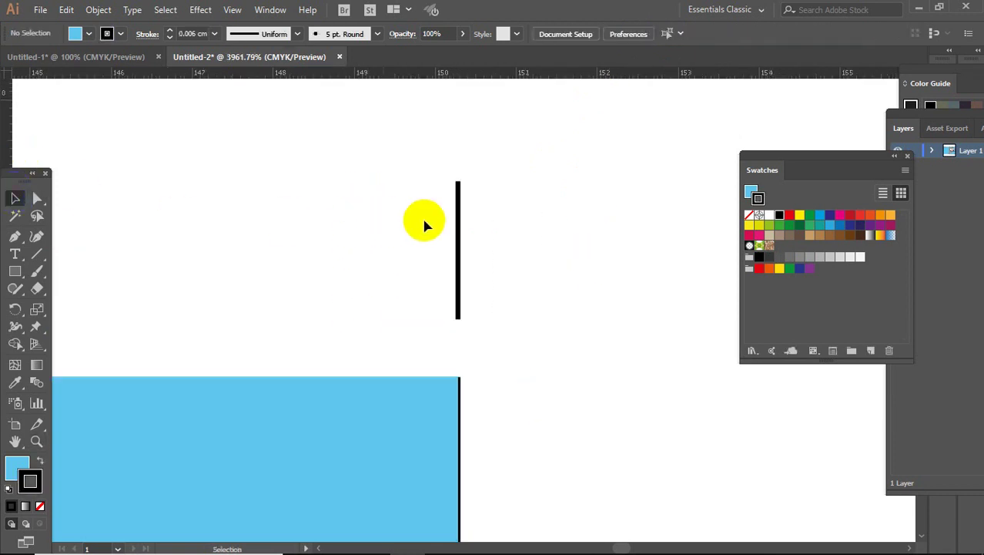
drag(461, 237, 543, 238)
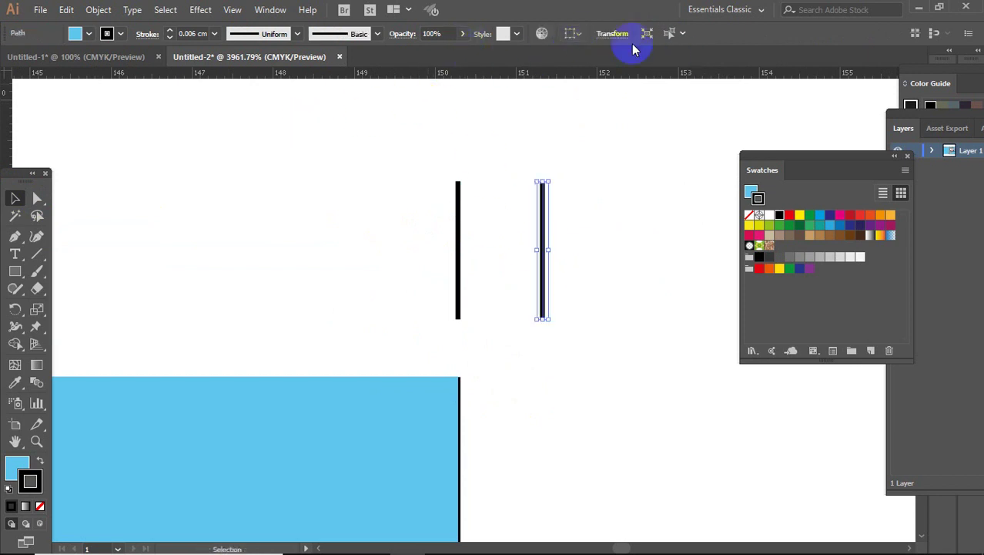
- Rotate the copied crop mark by 90° so it lies horizontal
click(613, 35)
double_click(507, 94)
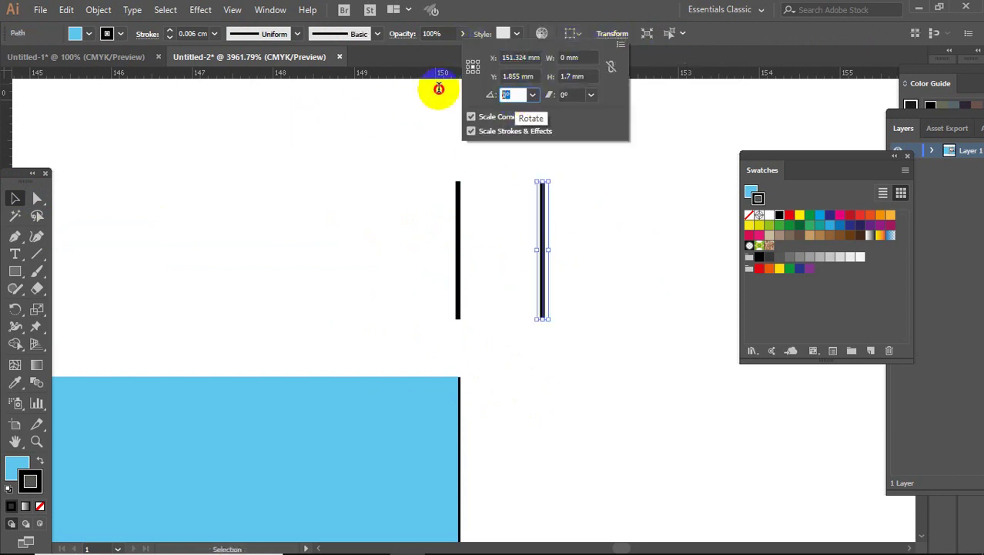
text(90)
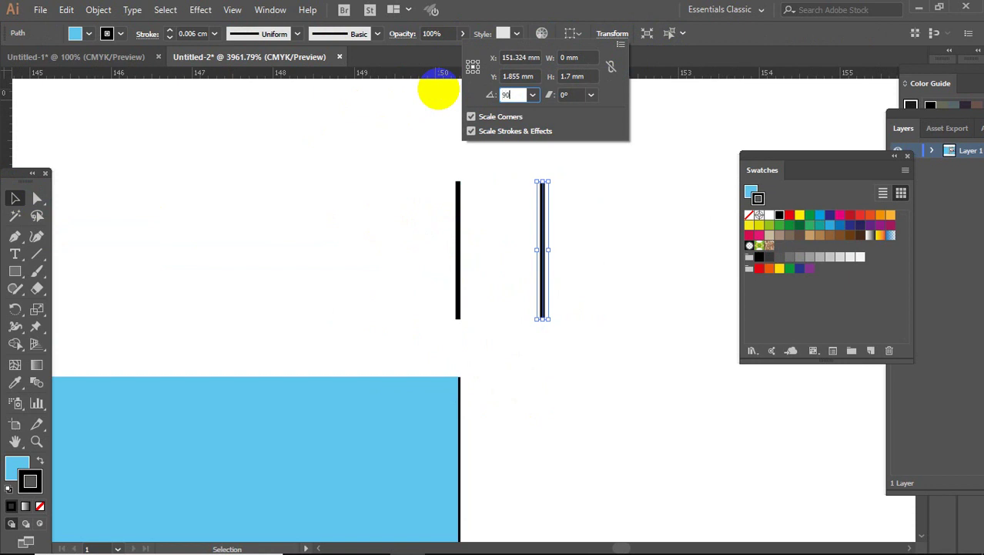
key(Return)
- Move the horizontal mark beside the cover and top-align it with the cover's edge
click(540, 437)
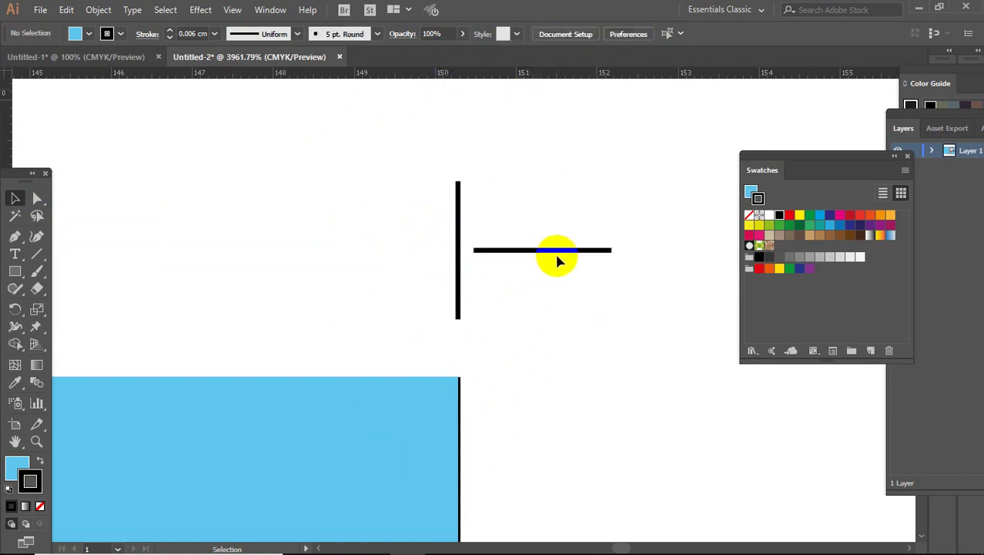
mouse_move(560, 257)
mouse_down()
mouse_move(559, 416)
mouse_move(534, 423)
mouse_up()
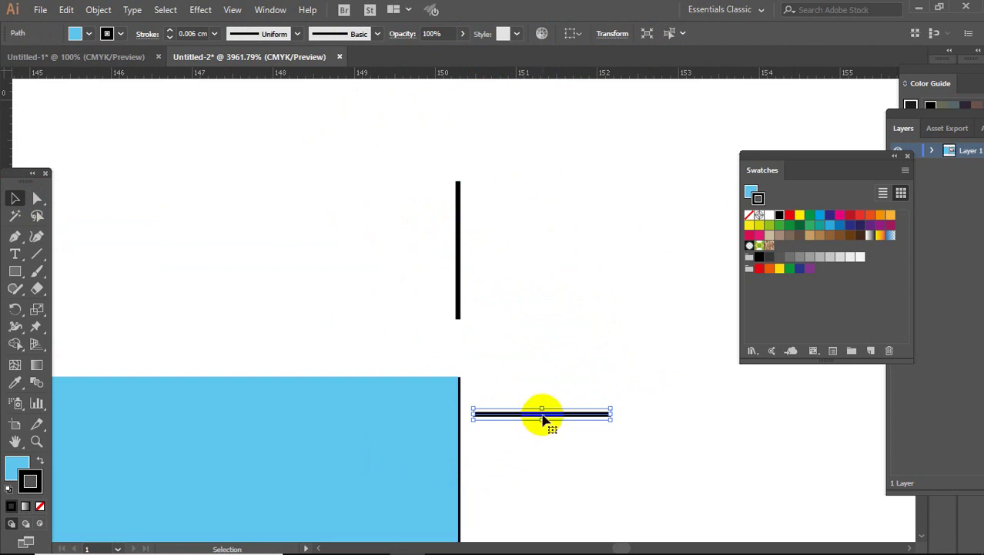
drag(543, 418, 593, 420)
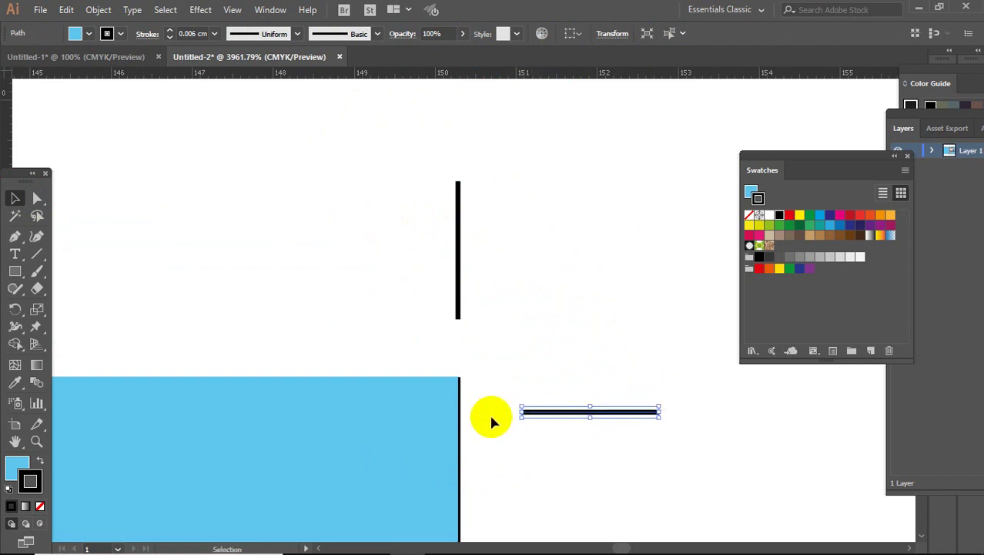
shift+click(433, 416)
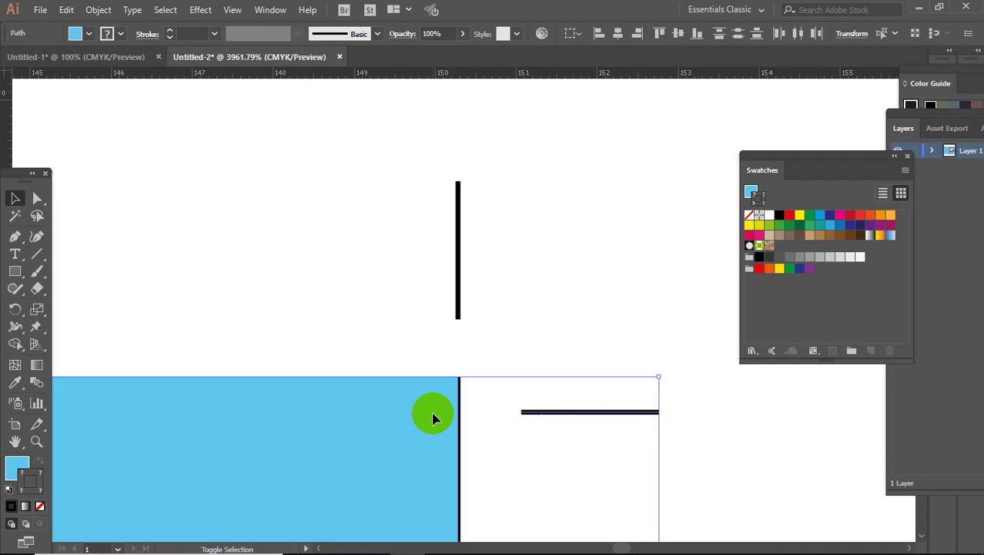
click(661, 34)
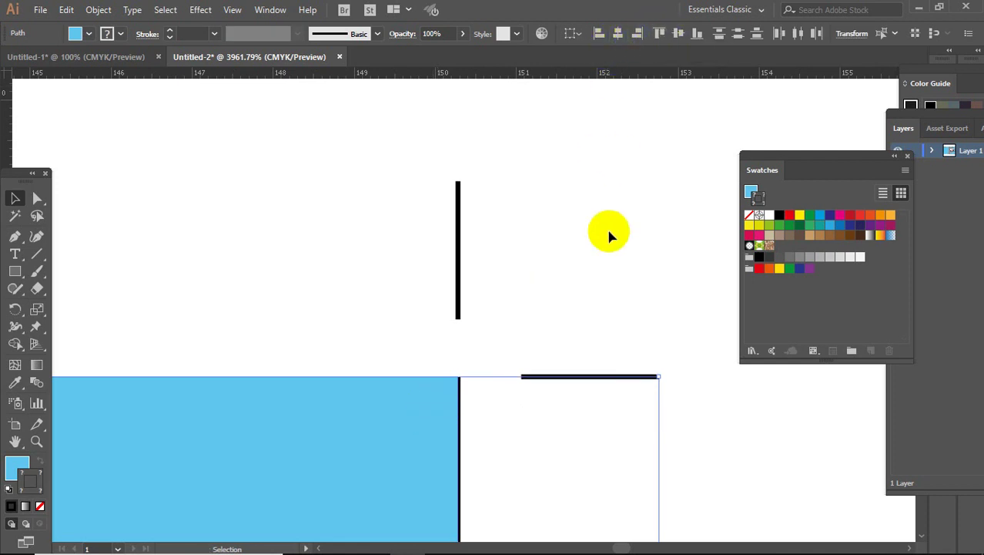
click(599, 287)
key(ctrl+minus)
- Select and delete the vertical guide through the front cover
key(ctrl+minus)
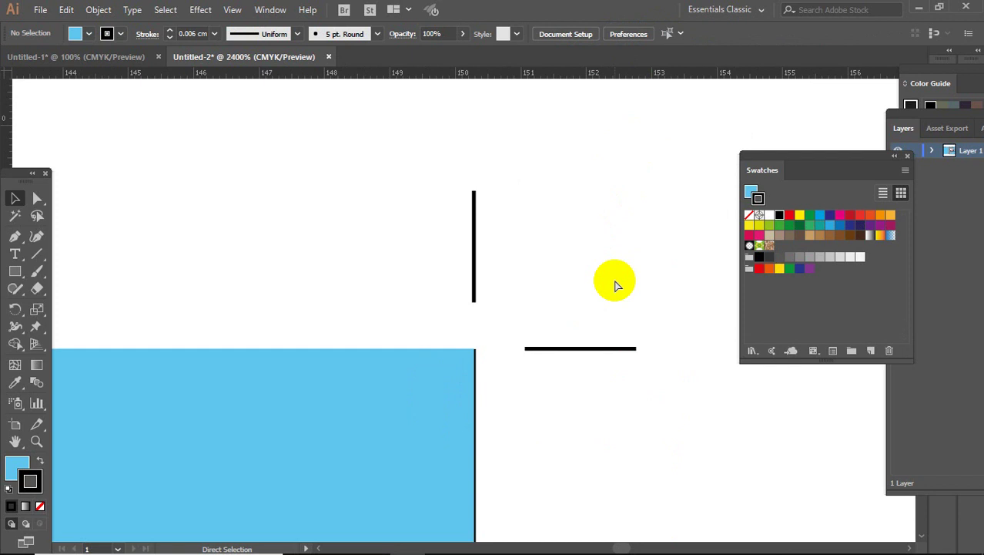
key(ctrl+minus)
key(ctrl+minus)
key(ctrl+minus)
key(ctrl+minus)
key(ctrl+minus)
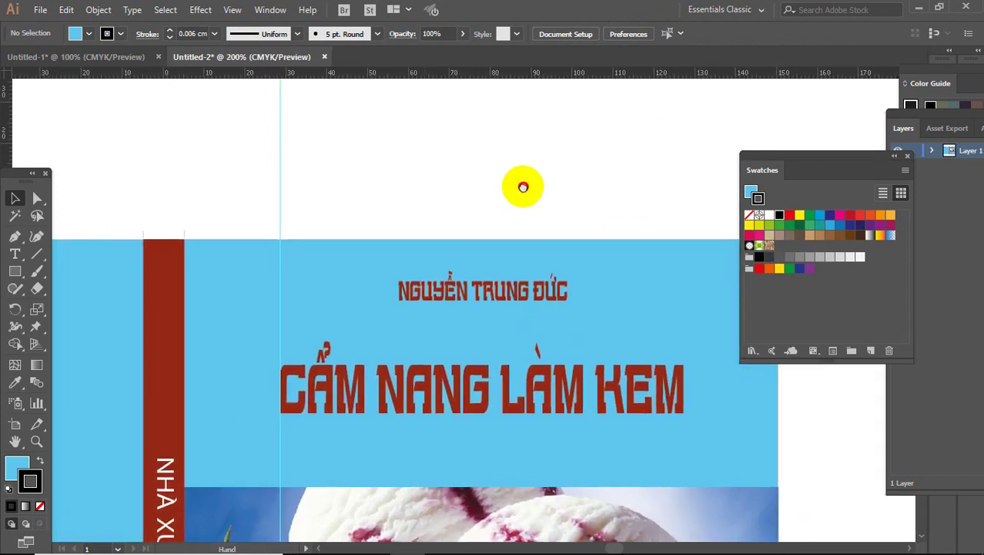
drag(574, 296, 355, 182)
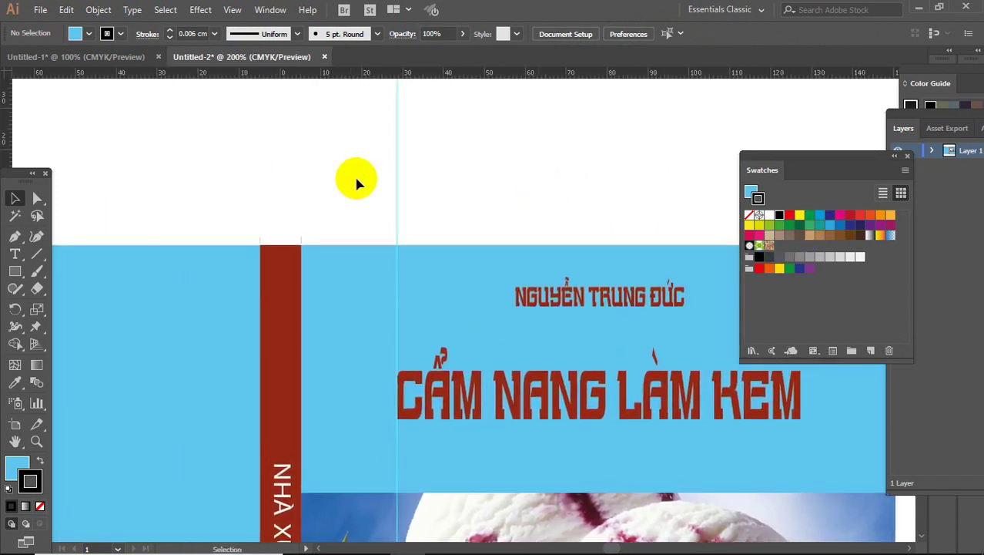
click(396, 140)
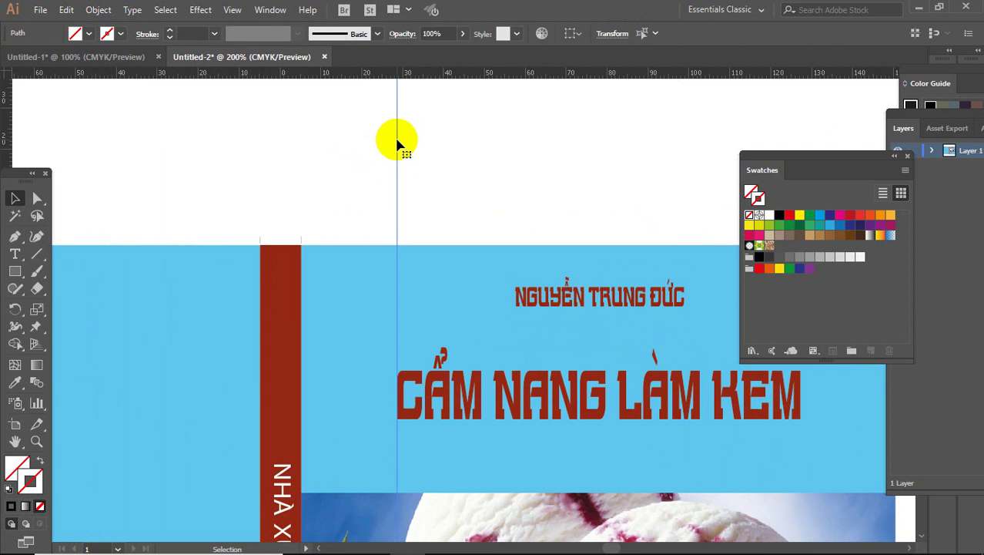
key(ctrl+minus)
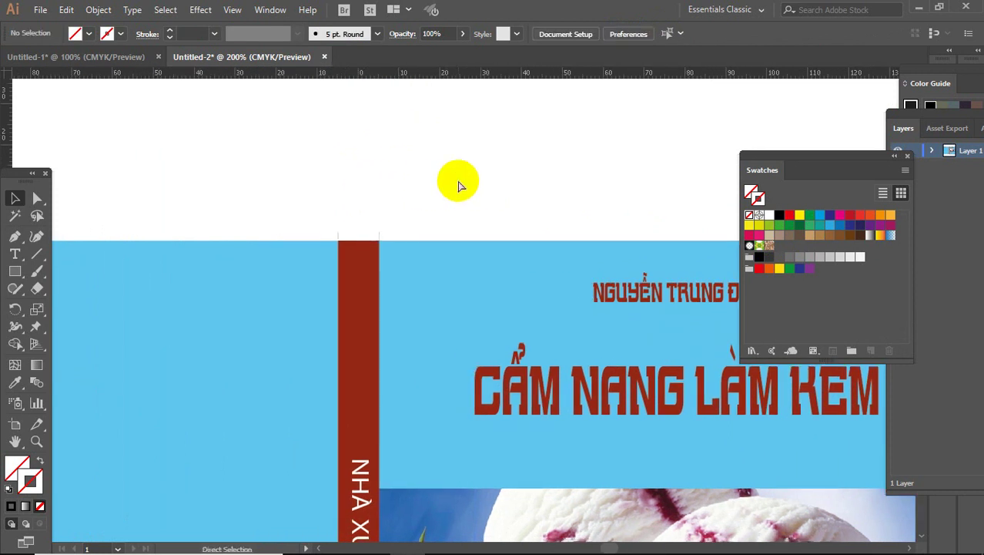
- Reframe the view on the cover and marquee-select the crop marks above its top edge
key(ctrl+minus)
key(ctrl+minus)
drag(461, 213, 456, 155)
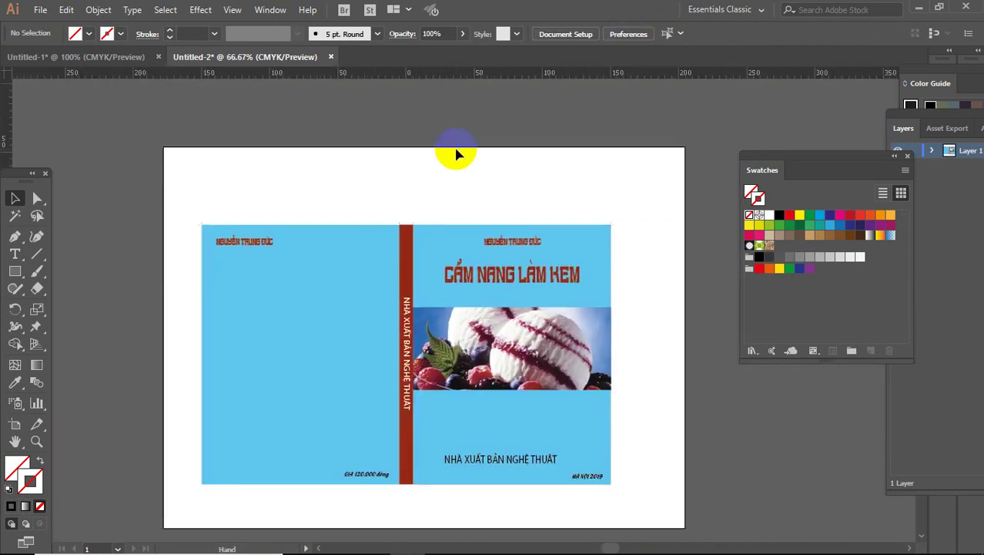
key(z)
drag(168, 188, 747, 409)
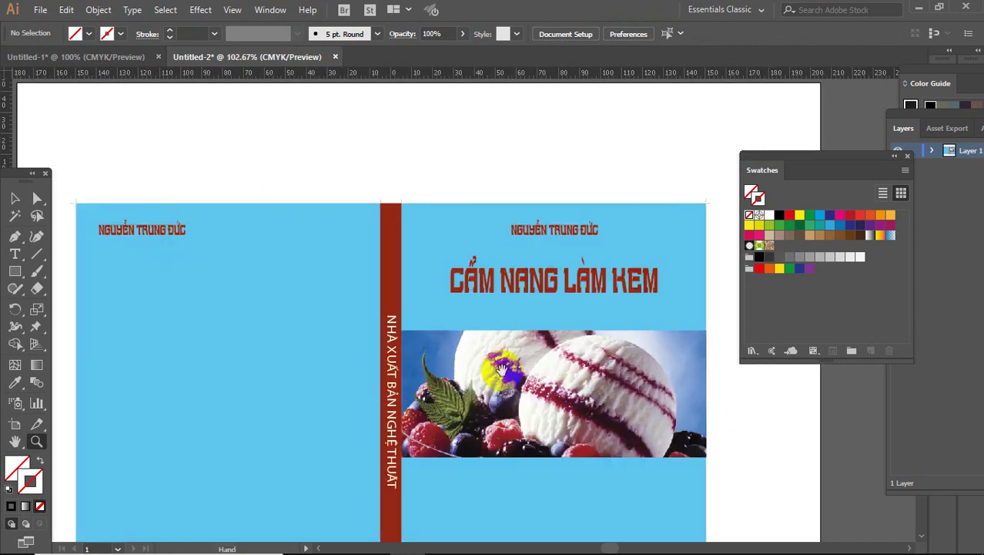
drag(314, 231, 320, 218)
click(15, 198)
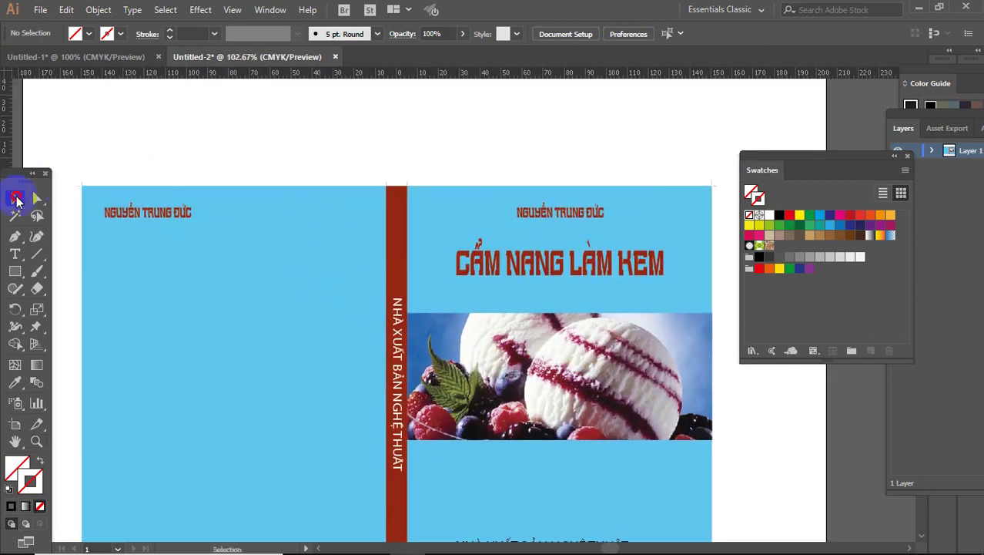
drag(70, 170, 718, 184)
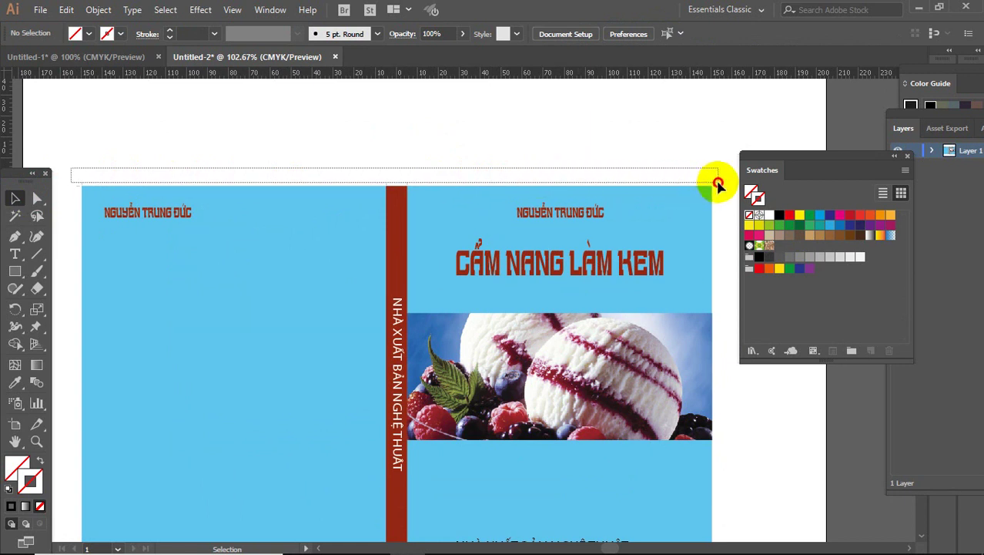
- Marquee-select all crop marks along the top edge and group them
drag(718, 185, 718, 184)
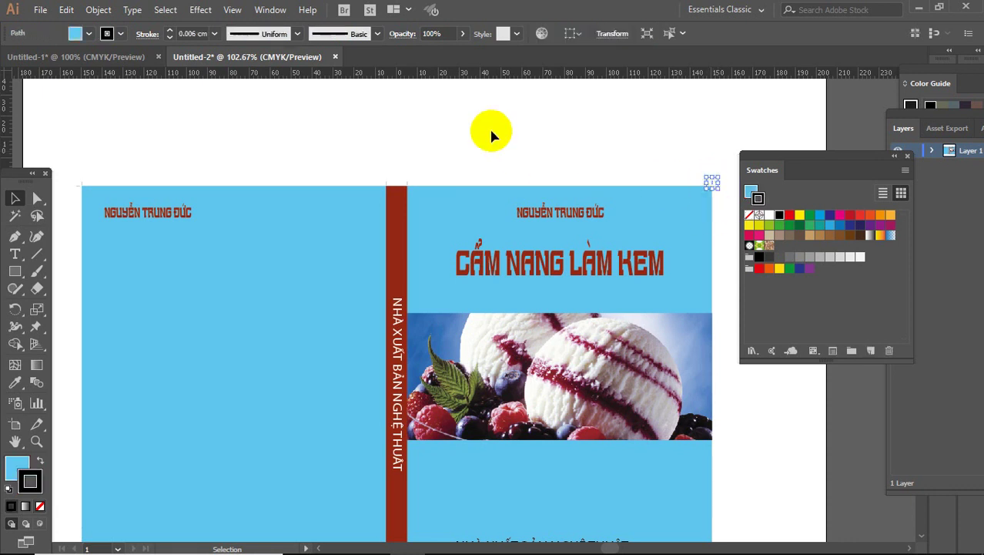
mouse_move(74, 165)
mouse_down()
mouse_move(499, 193)
mouse_move(728, 187)
mouse_up()
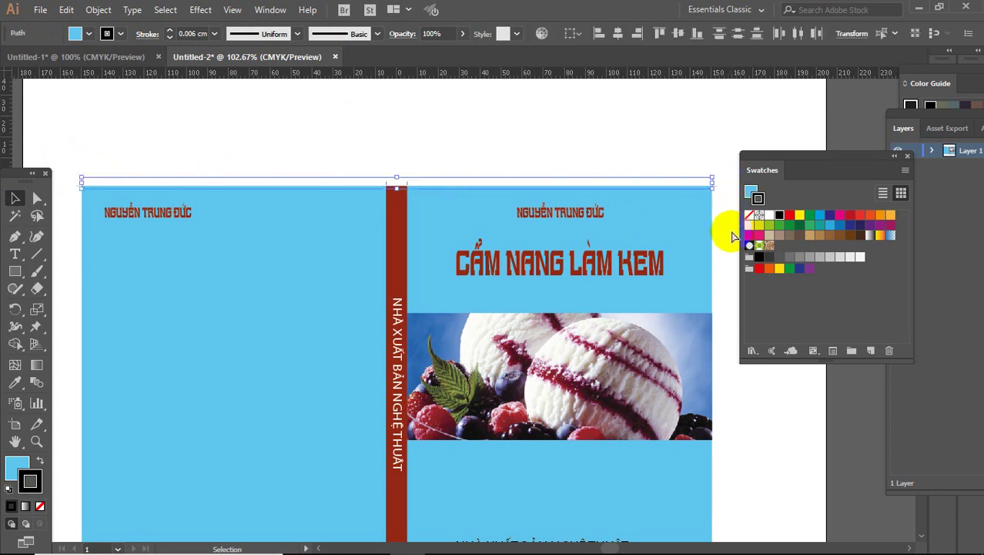
key(a)
key(v)
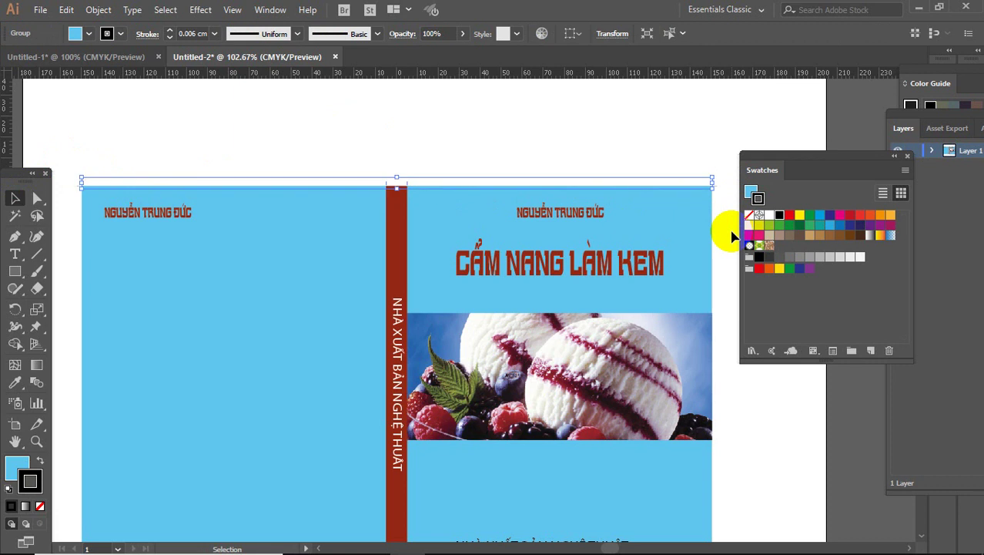
- Zoom in on the back cover's top-left corner beside the author name
key(ctrl+minus)
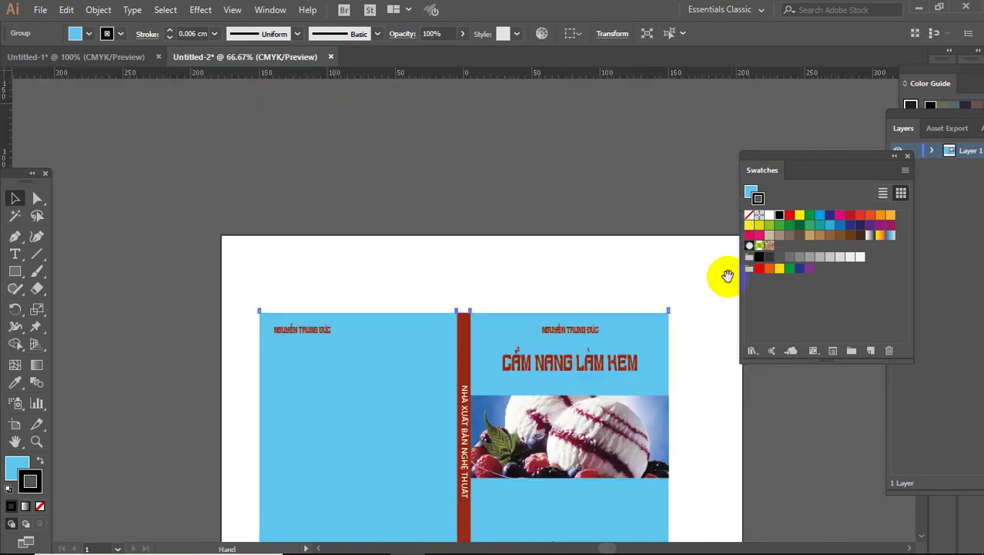
drag(670, 221, 487, 127)
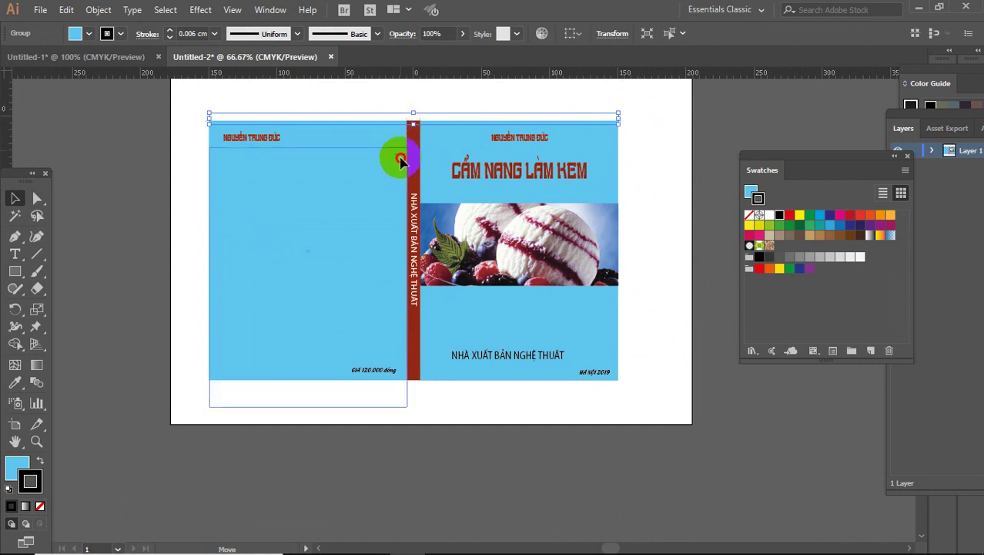
click(406, 150)
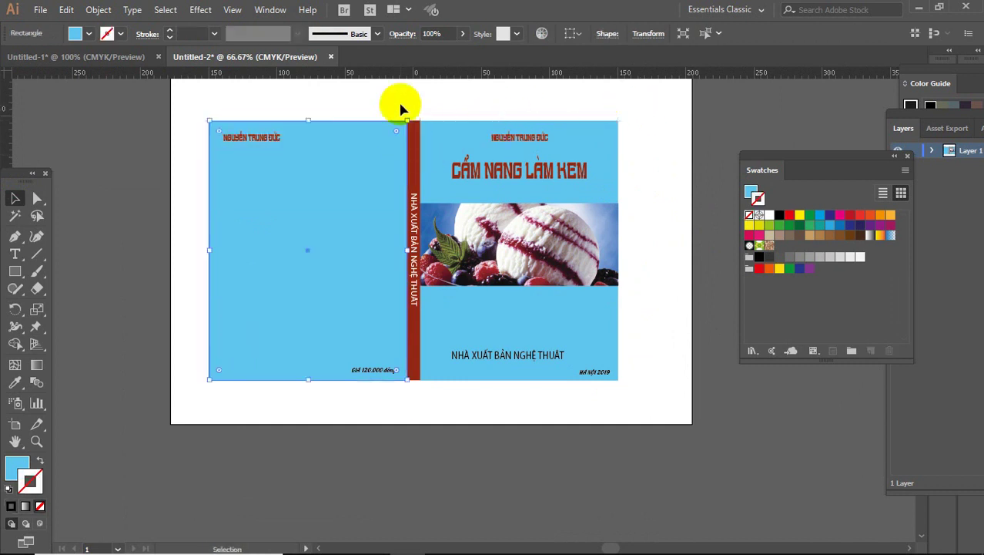
click(433, 98)
scroll(439, 96, up, 2)
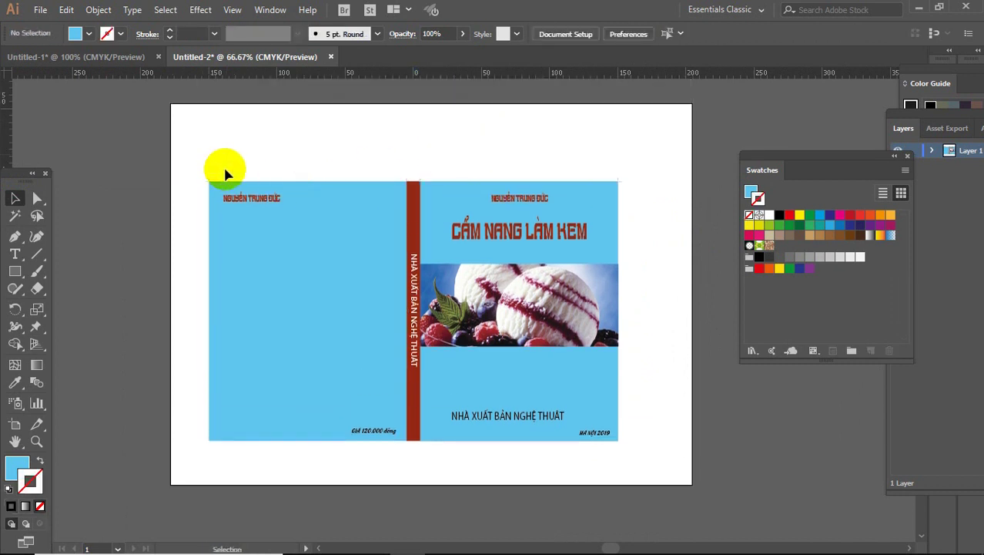
key(z)
drag(171, 152, 373, 244)
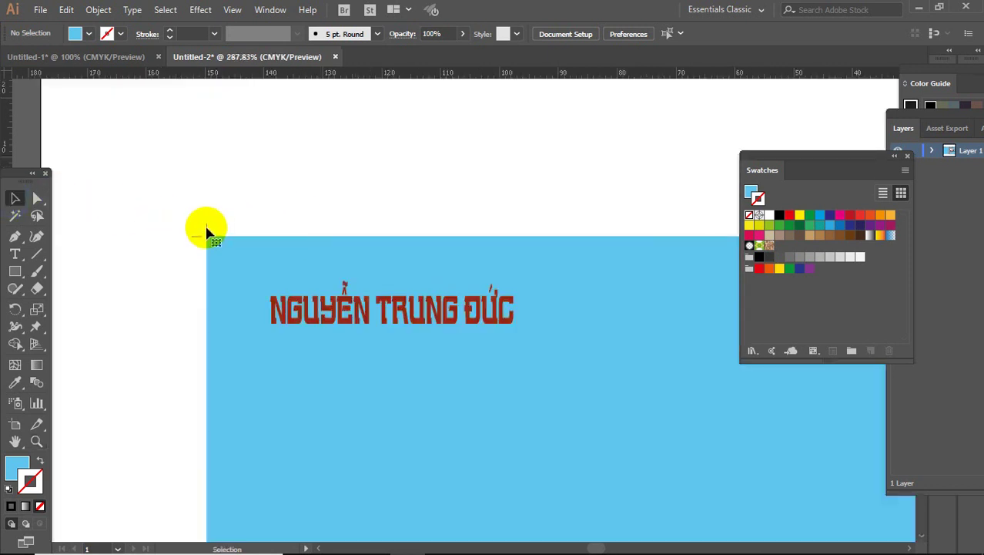
- Select the top crop-mark group and dock the Swatches panel under Layers
click(206, 231)
click(202, 229)
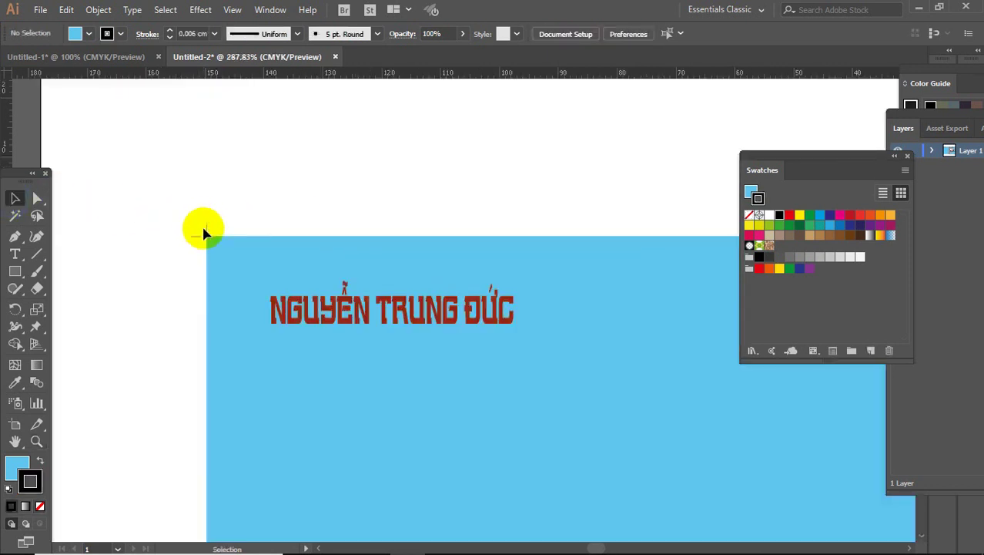
click(206, 229)
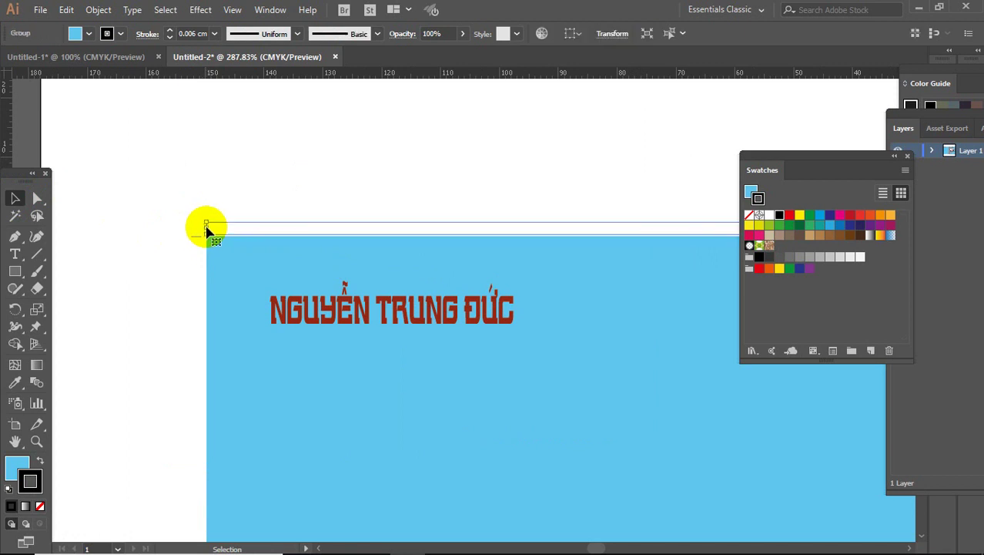
click(208, 186)
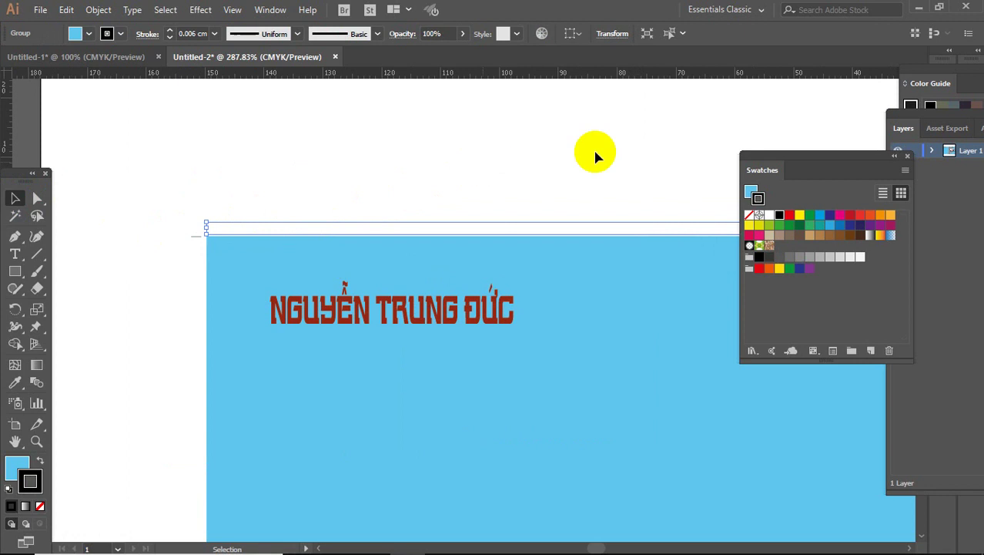
drag(596, 155, 661, 150)
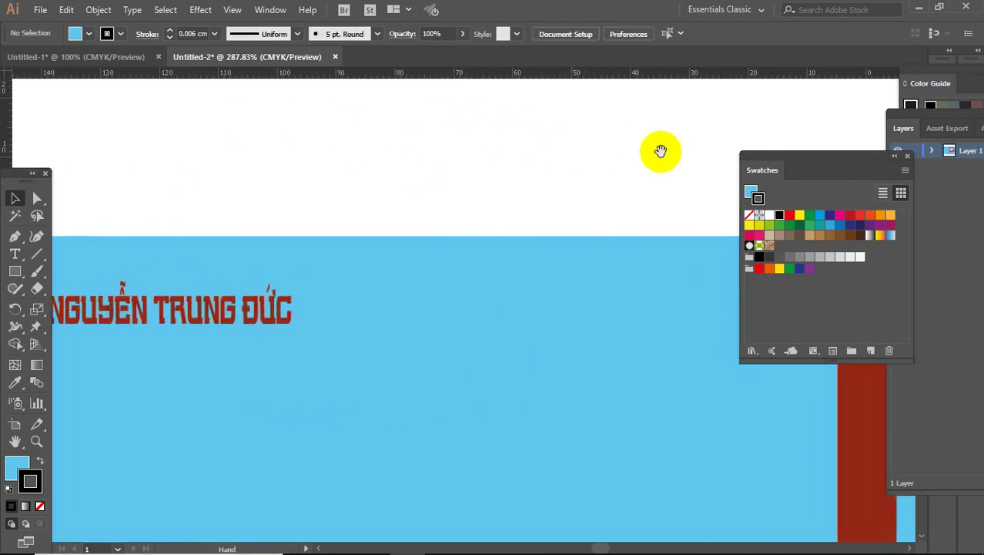
drag(781, 154, 934, 193)
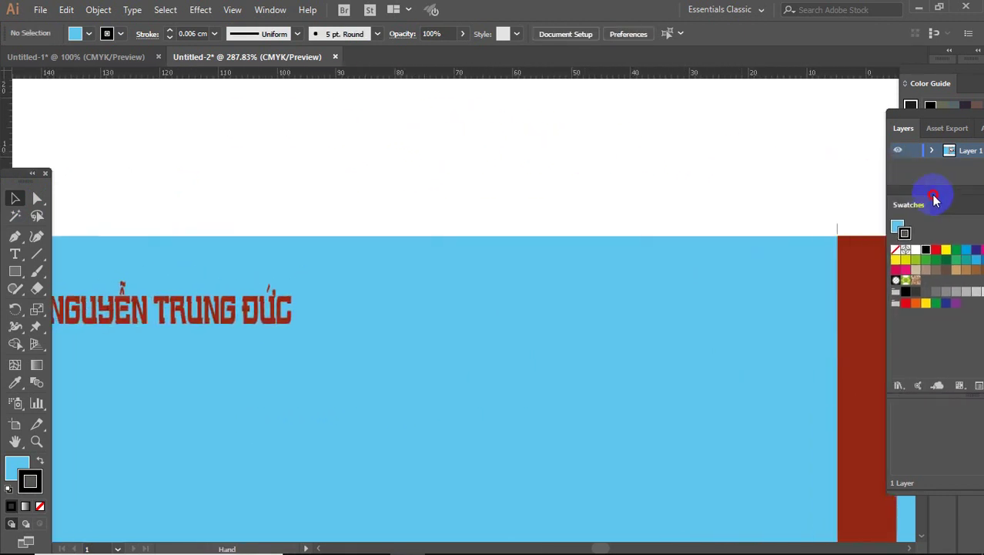
- Reselect the strip of top crop marks and pan to the top of the spine
click(838, 229)
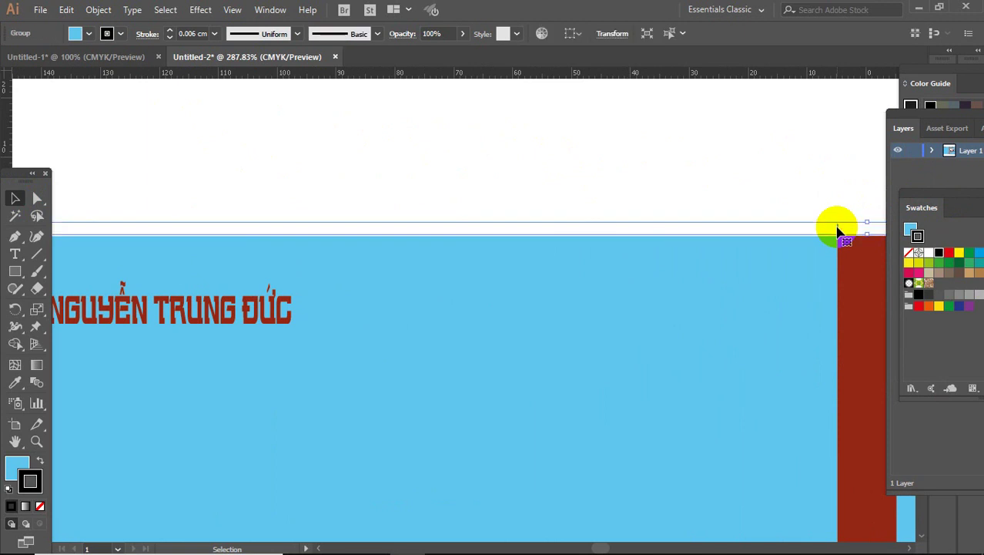
mouse_move(838, 228)
mouse_down()
mouse_move(838, 212)
mouse_move(832, 222)
mouse_up()
click(832, 222)
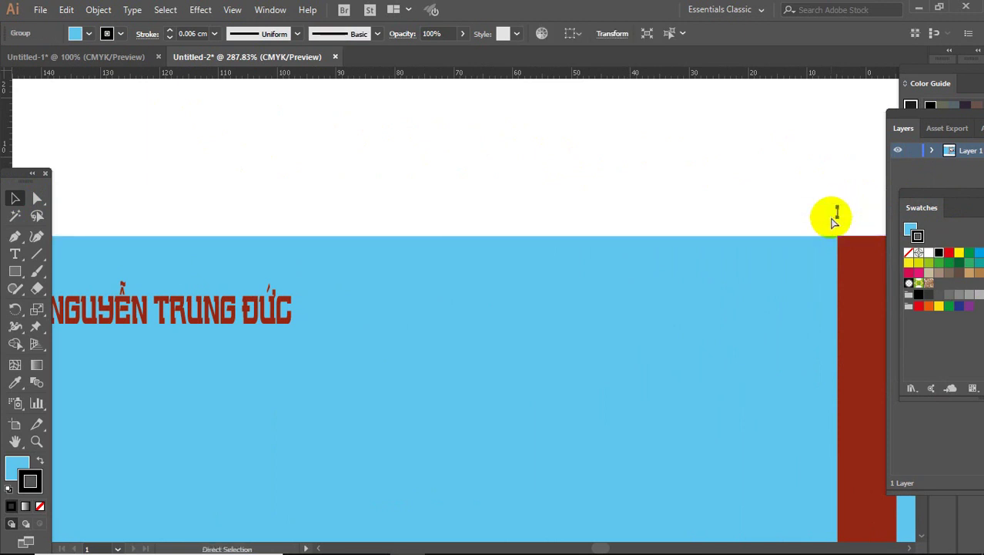
click(834, 219)
click(839, 215)
mouse_move(840, 219)
mouse_down()
mouse_move(841, 231)
mouse_move(838, 202)
mouse_up()
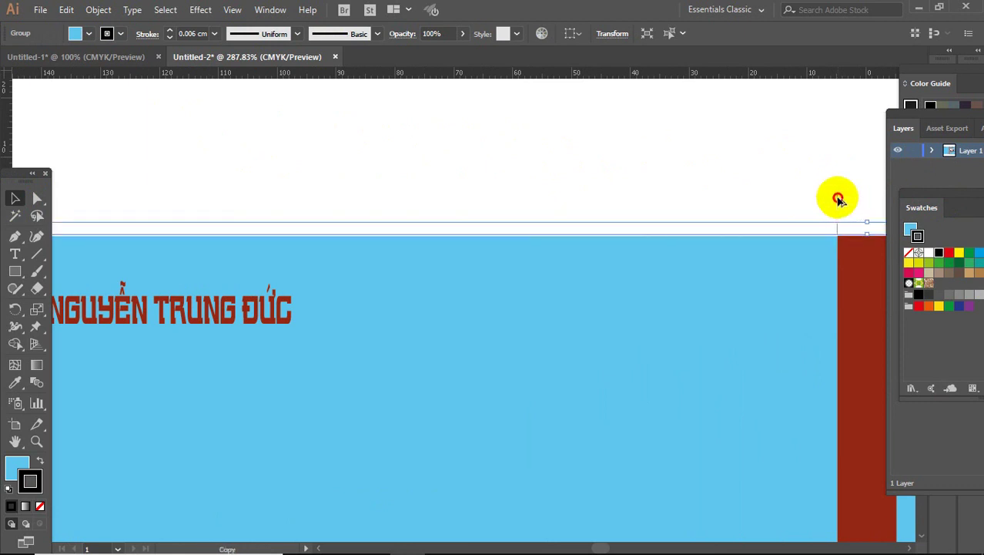
drag(577, 178, 368, 131)
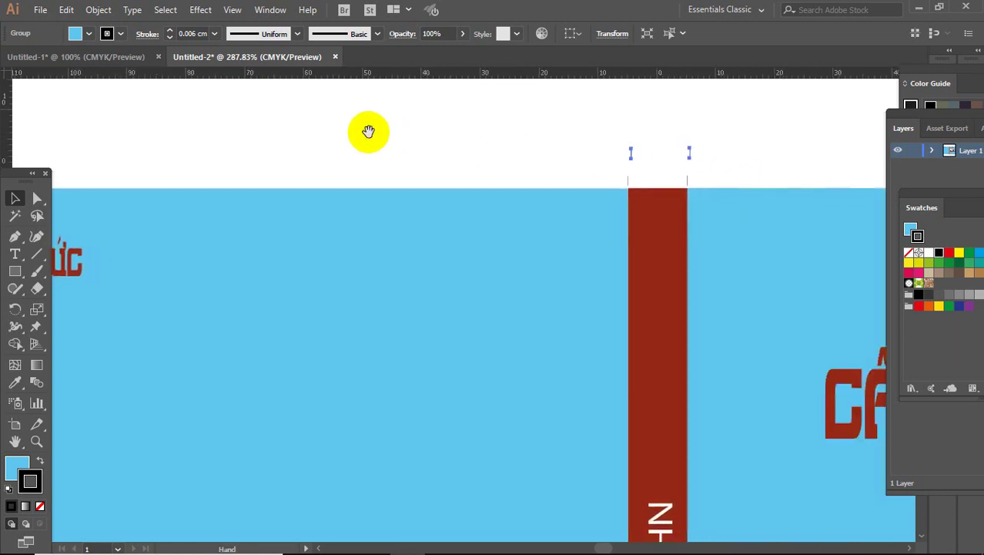
- Select the top crop-mark group, undoing an accidental shift of the blue cover
key(ctrl+1)
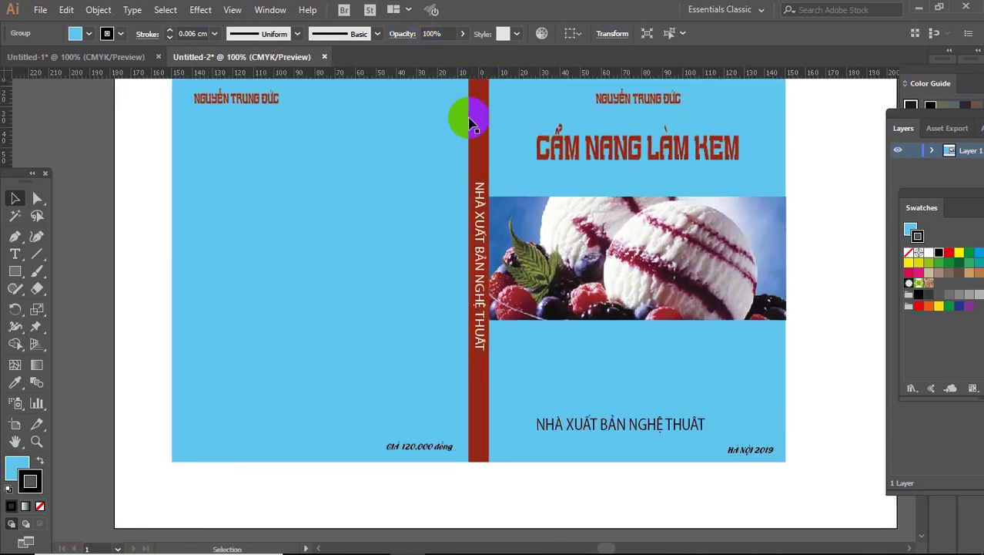
drag(467, 115, 474, 173)
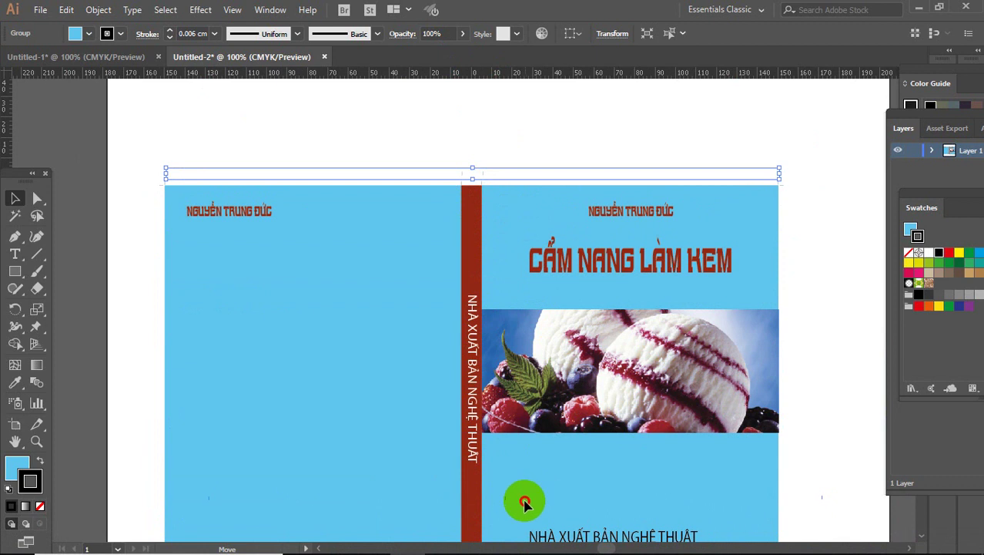
drag(445, 509, 445, 509)
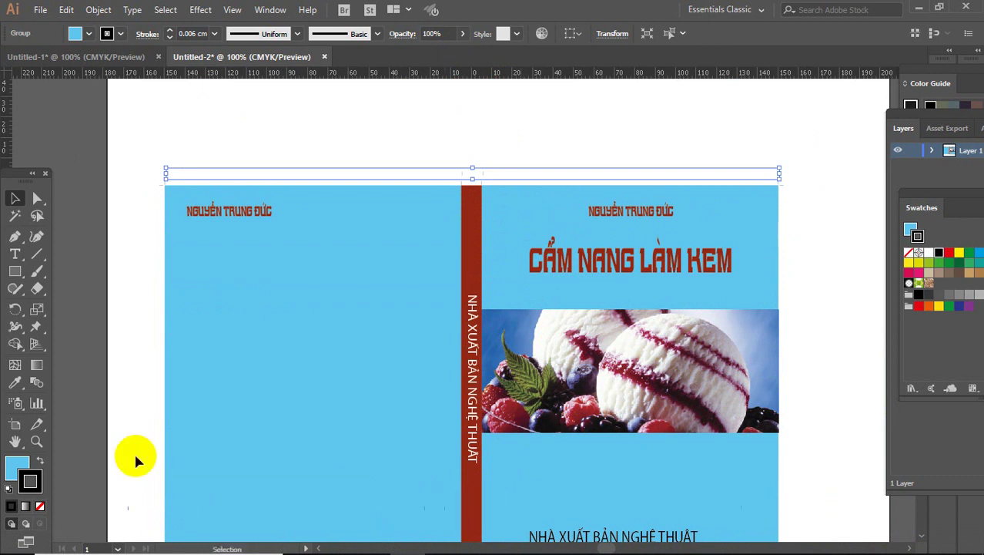
scroll(134, 346, down, 5)
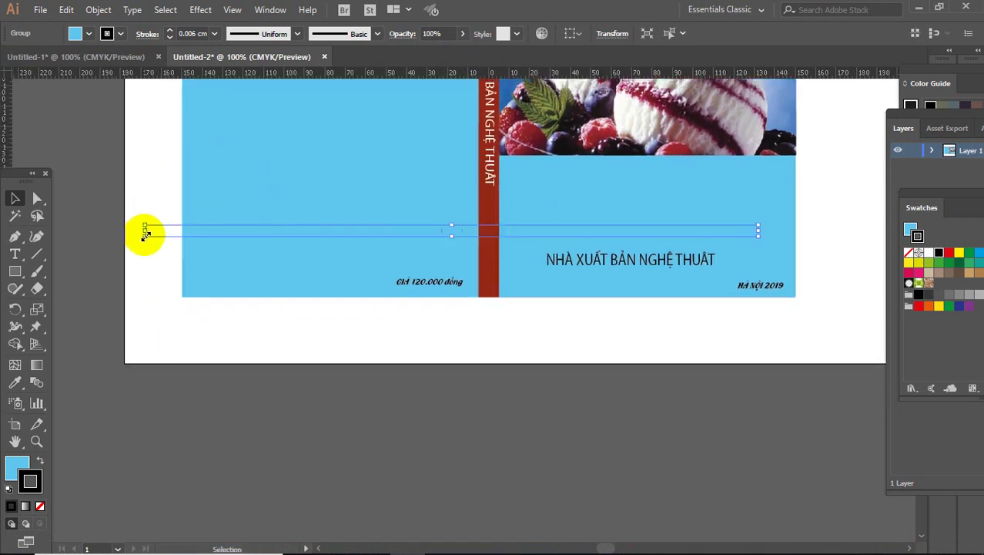
drag(472, 221, 458, 224)
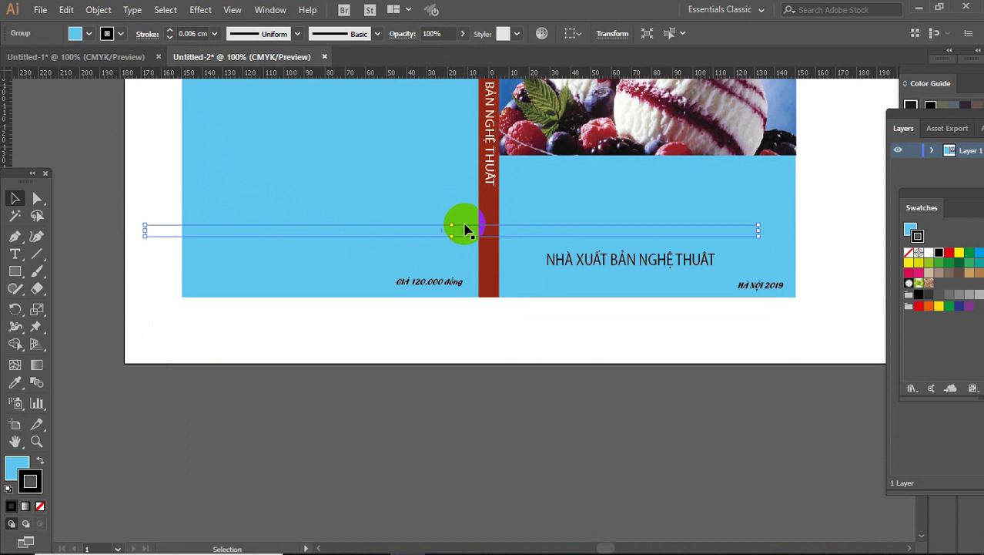
drag(466, 229, 468, 252)
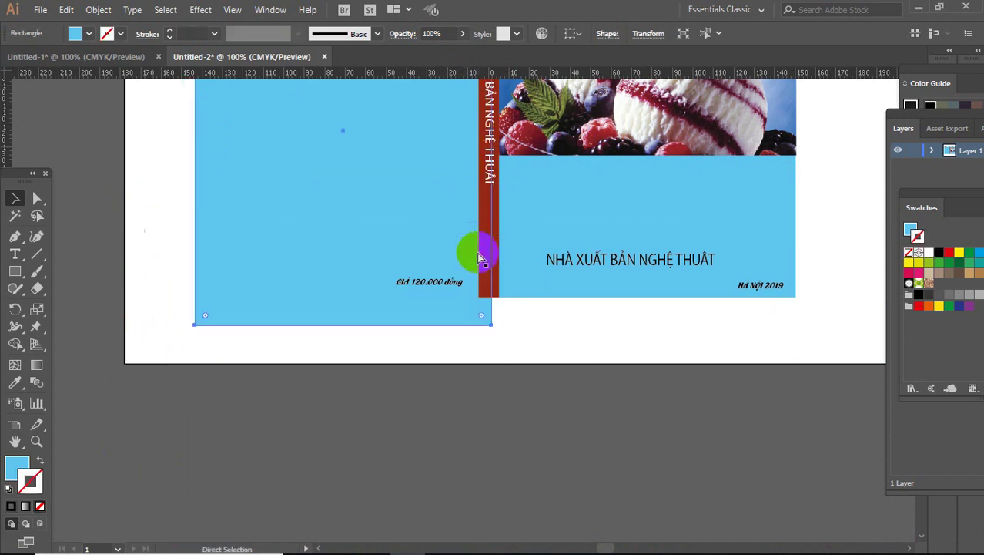
key(ctrl+z)
key(v)
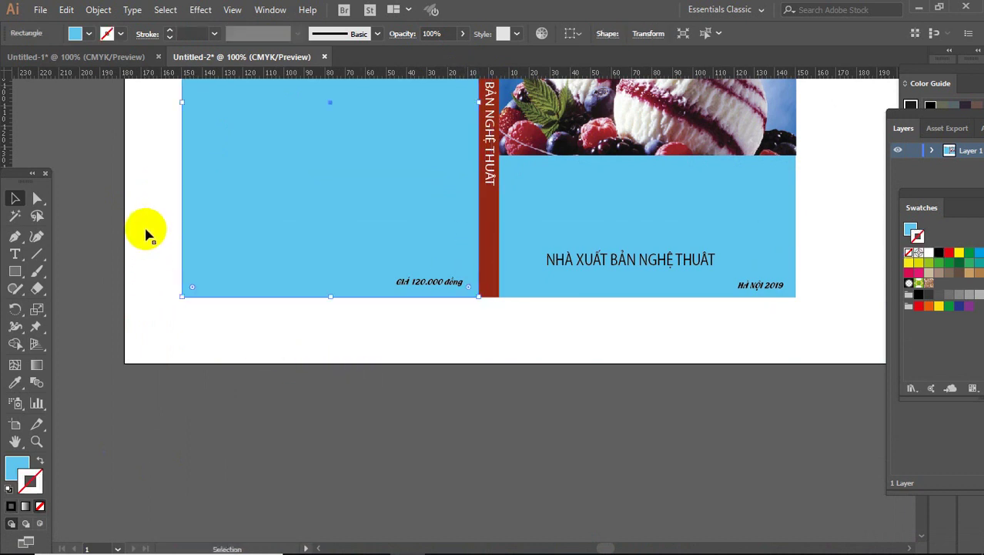
- Marquee-select the thin crop-mark line group at its left end
click(146, 231)
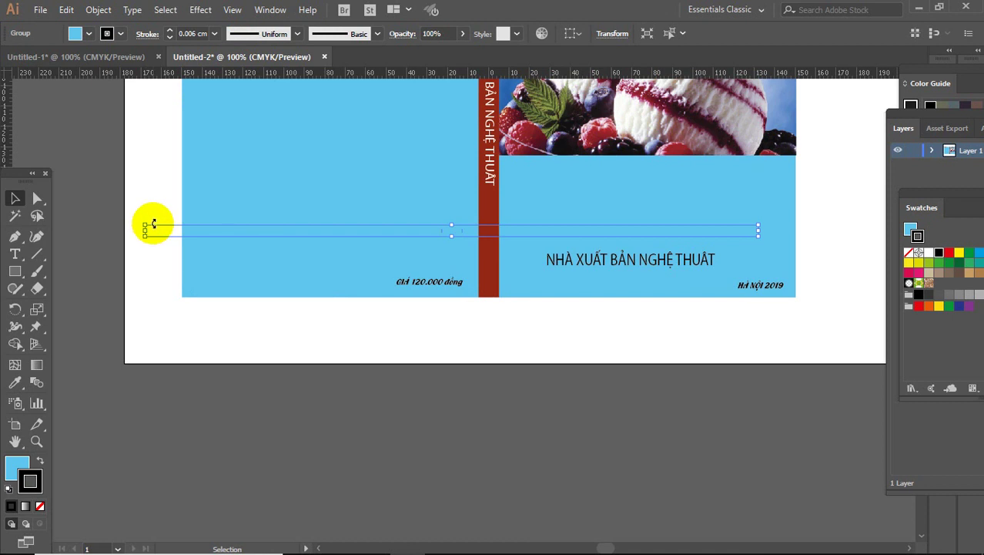
click(159, 231)
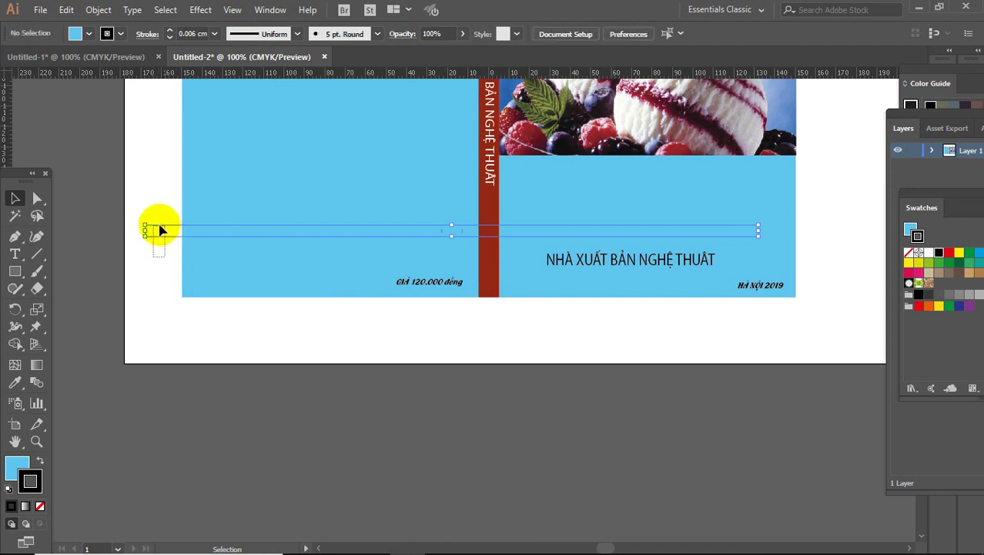
click(144, 232)
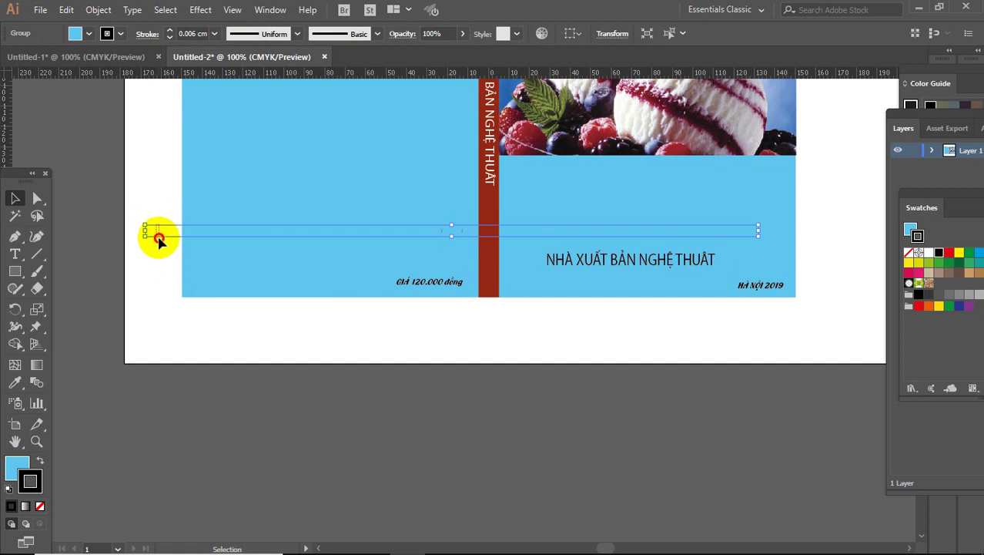
click(159, 238)
drag(131, 220, 153, 239)
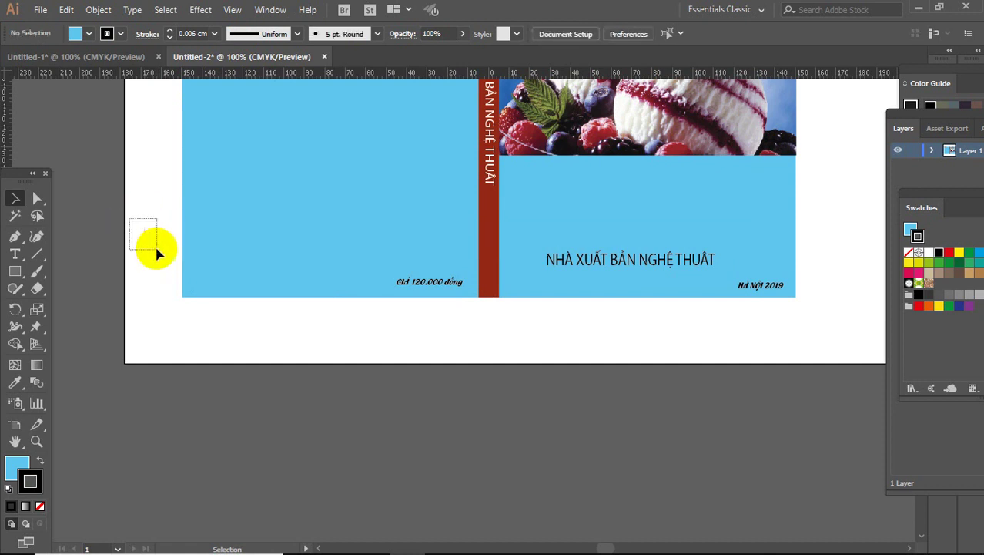
click(160, 234)
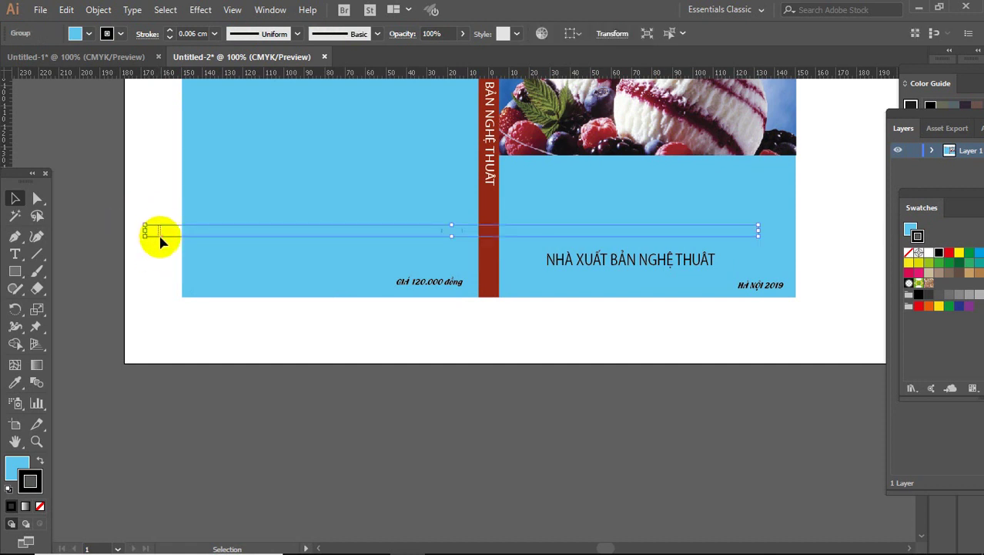
click(138, 286)
drag(126, 214, 157, 261)
- Nudge the crop-mark group down four steps and right two to the cover's bottom-left corner
key(ctrl+plus)
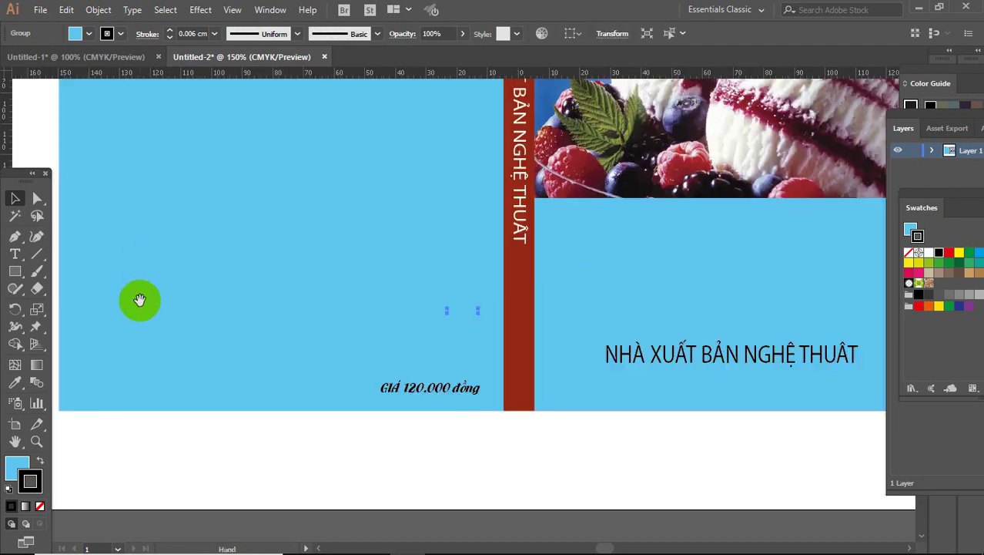
drag(139, 296, 473, 255)
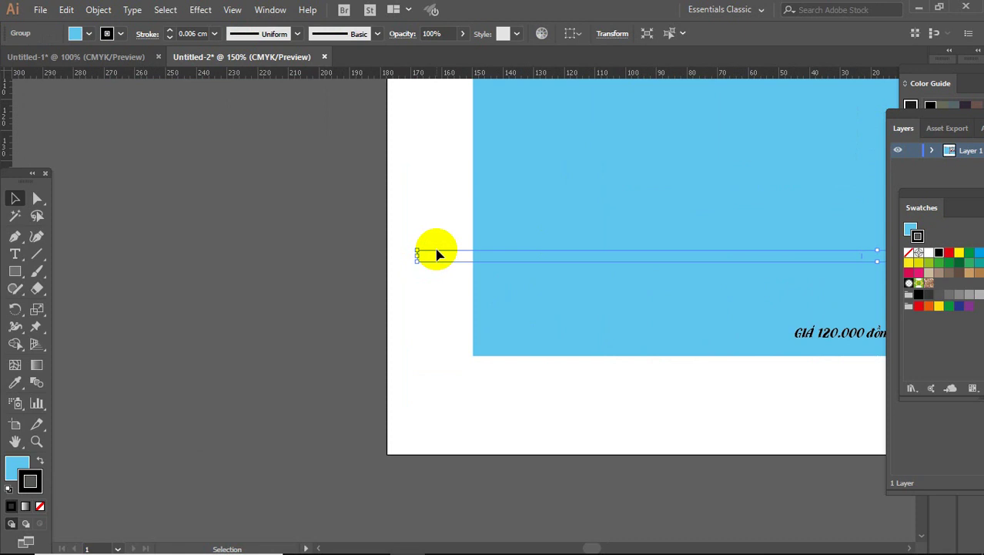
click(439, 262)
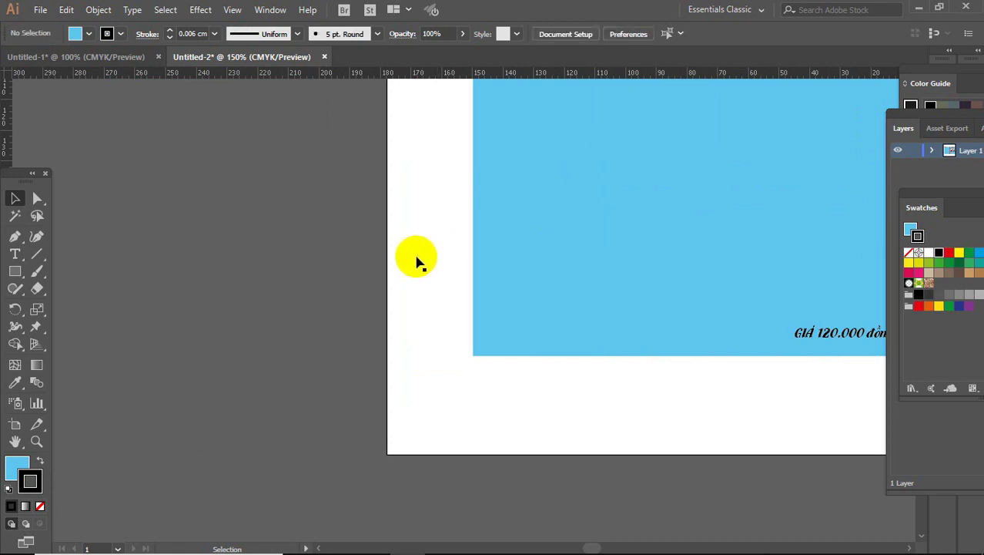
click(425, 257)
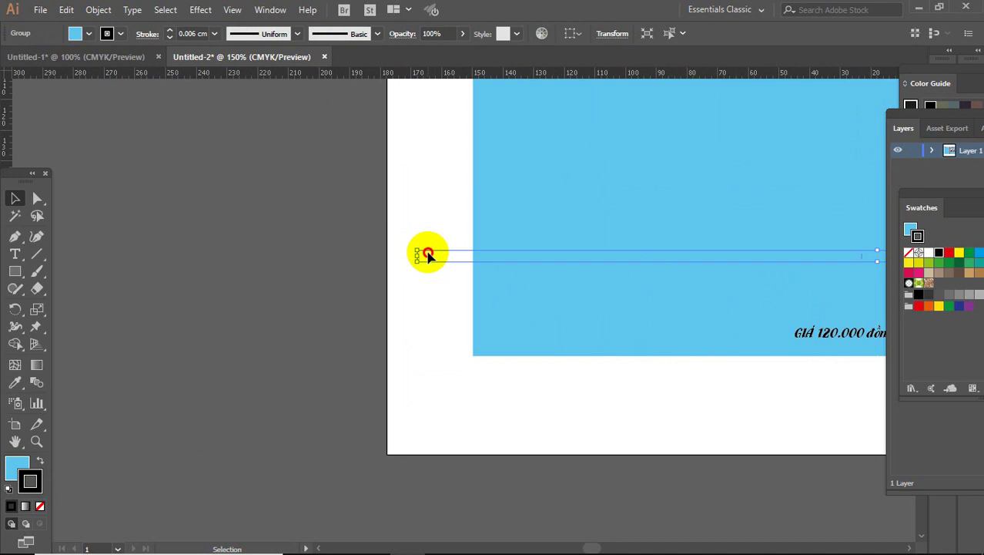
click(415, 262)
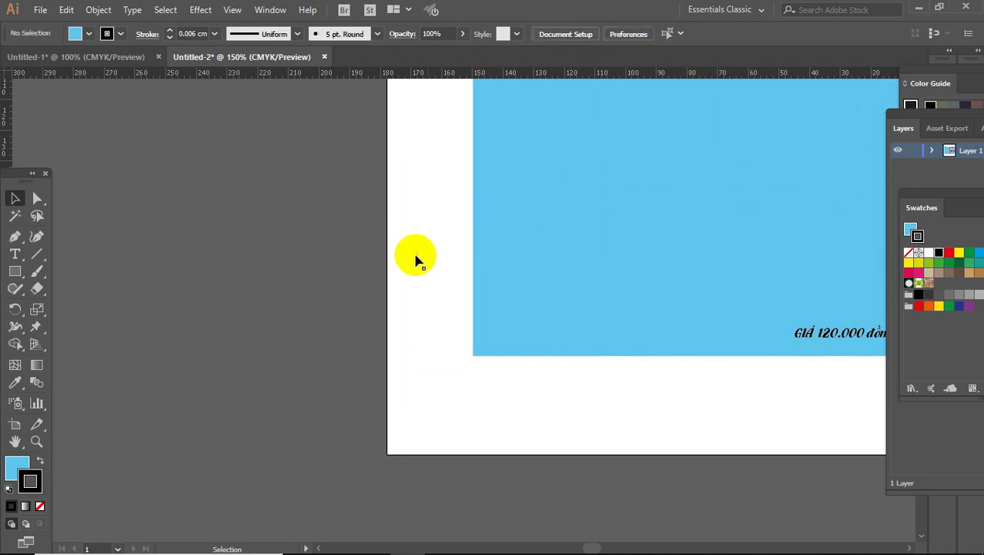
click(417, 256)
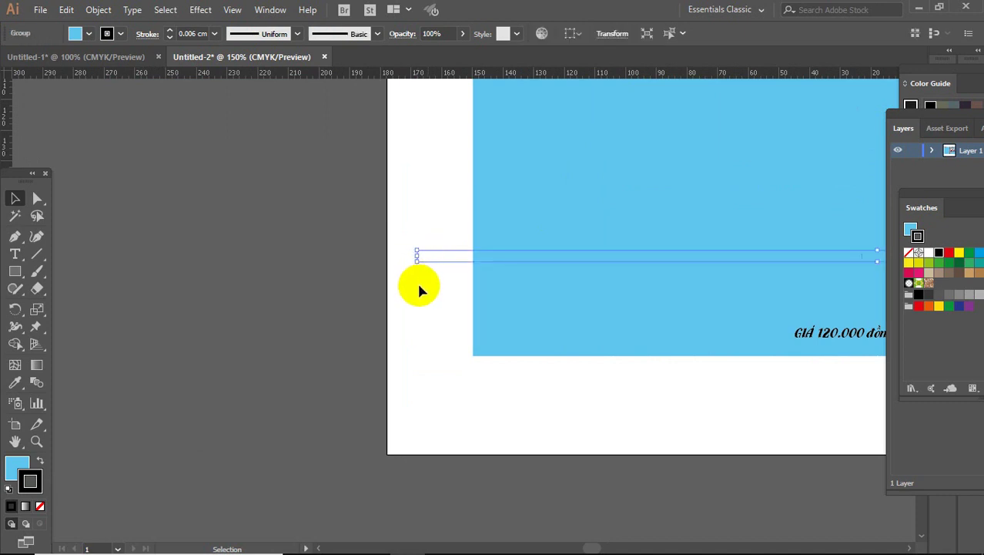
key(Down)
key(Down)
key(Down)
key(Down)
key(Down)
key(Down)
key(Down)
key(Down)
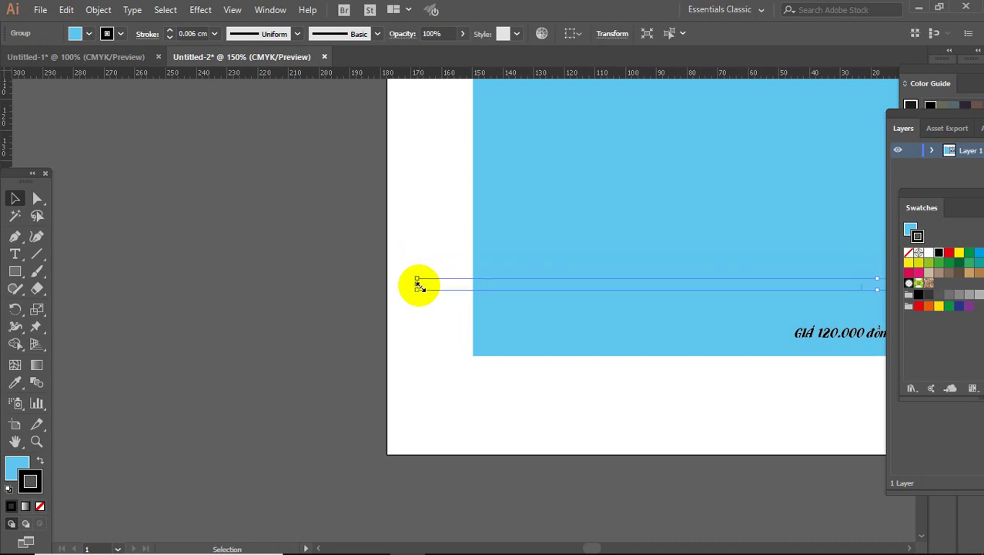
key(Down)
key(Down)
key(Down)
key(Down)
key(Down)
key(Down)
key(Down)
key(Down)
key(Down)
key(Down)
key(Down)
key(Down)
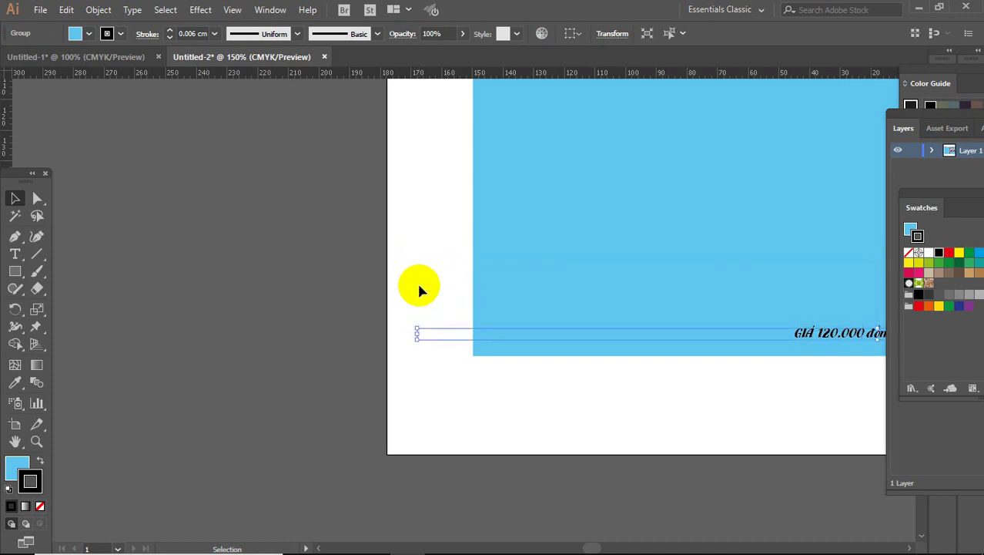
key(Down)
key(Down)
key(Down)
key(Down)
key(Down)
key(Down)
key(Down)
key(Down)
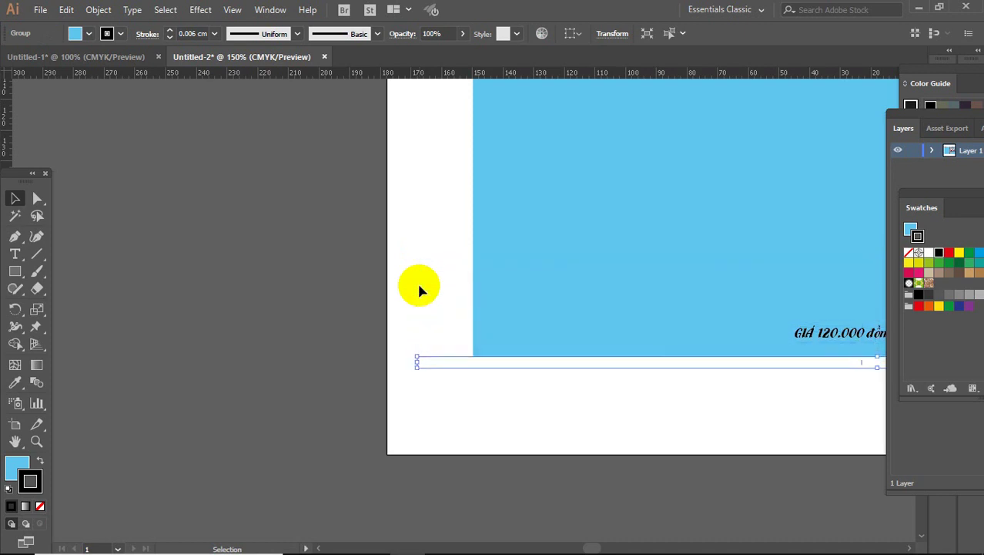
key(Down)
key(Right)
key(Right)
key(Right)
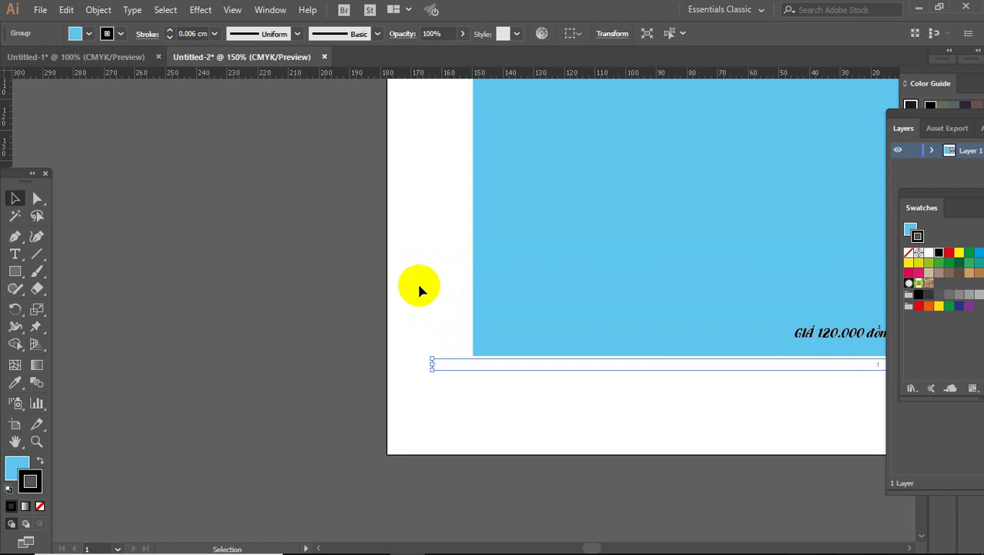
key(Right)
key(Right)
key(Right)
key(Right)
key(Right)
key(Right)
key(Right)
key(Right)
key(Right)
key(Right)
key(Right)
key(Right)
key(Right)
key(Right)
key(Right)
key(Right)
key(Right)
key(Right)
key(Right)
key(Right)
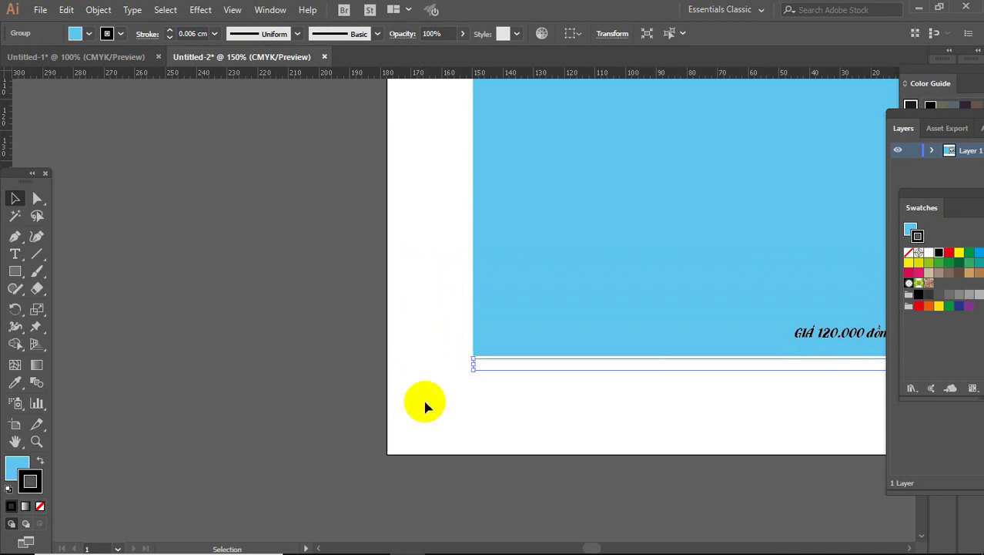
click(426, 406)
- Place a vertical guide on the cover's left edge and nudge the crop-mark group toward it
key(z)
drag(438, 330, 528, 434)
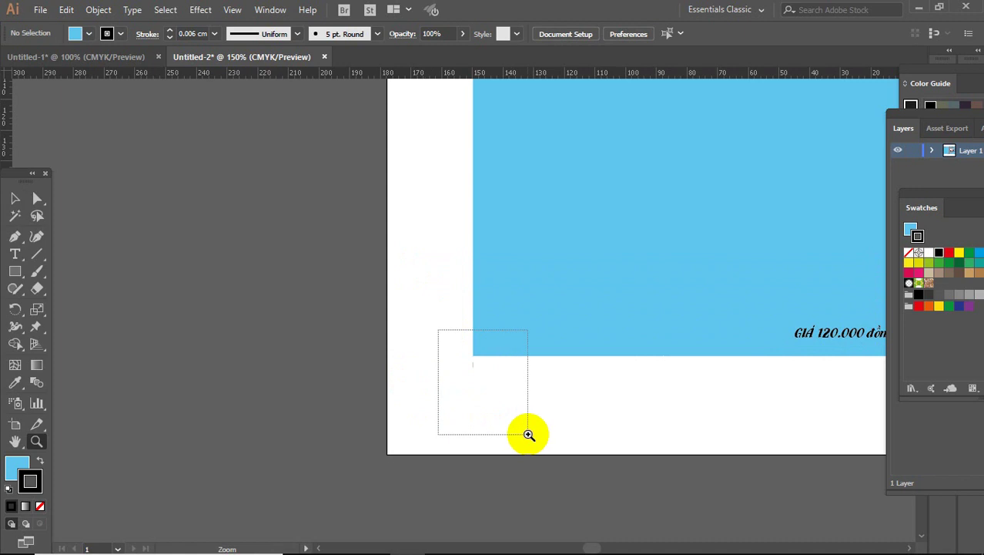
drag(335, 155, 578, 327)
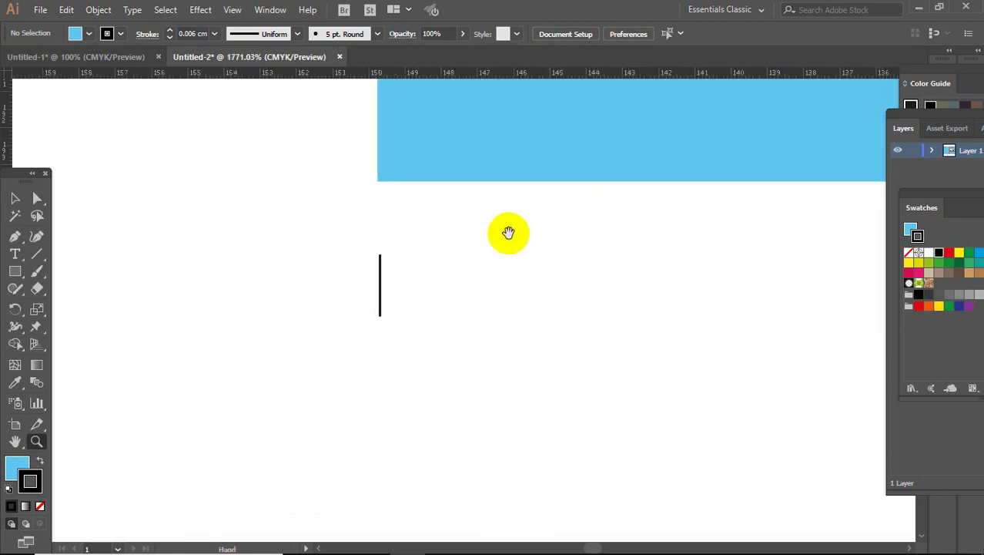
drag(509, 232, 492, 313)
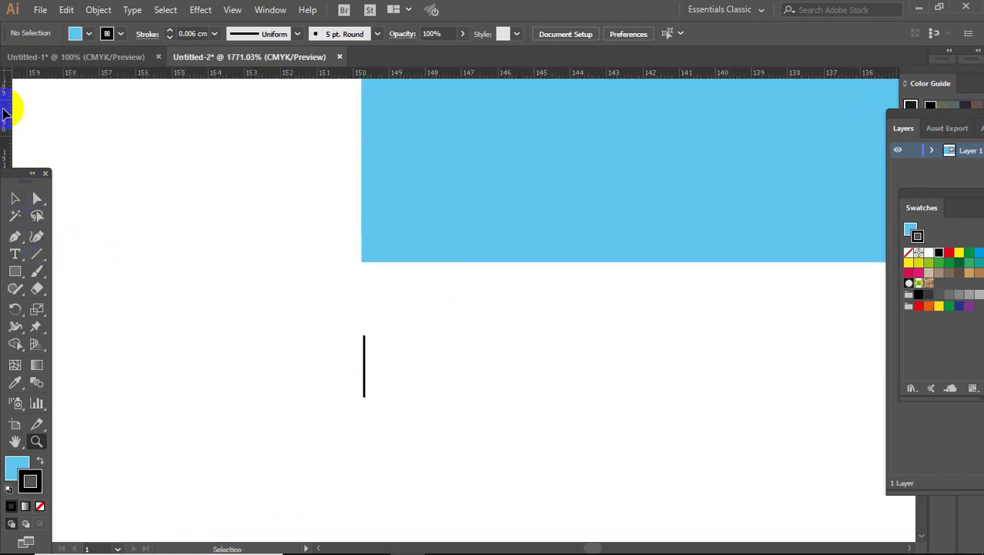
drag(4, 114, 361, 158)
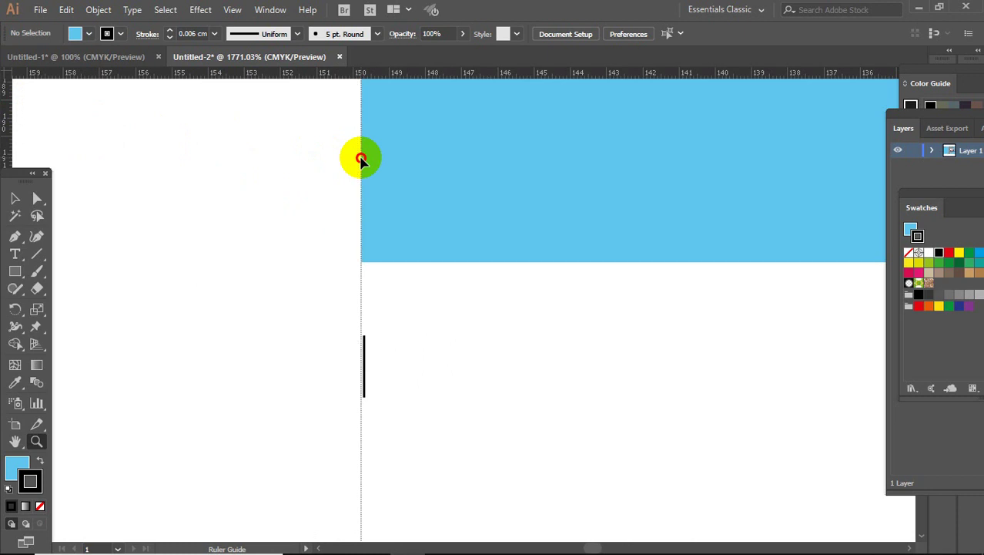
click(14, 198)
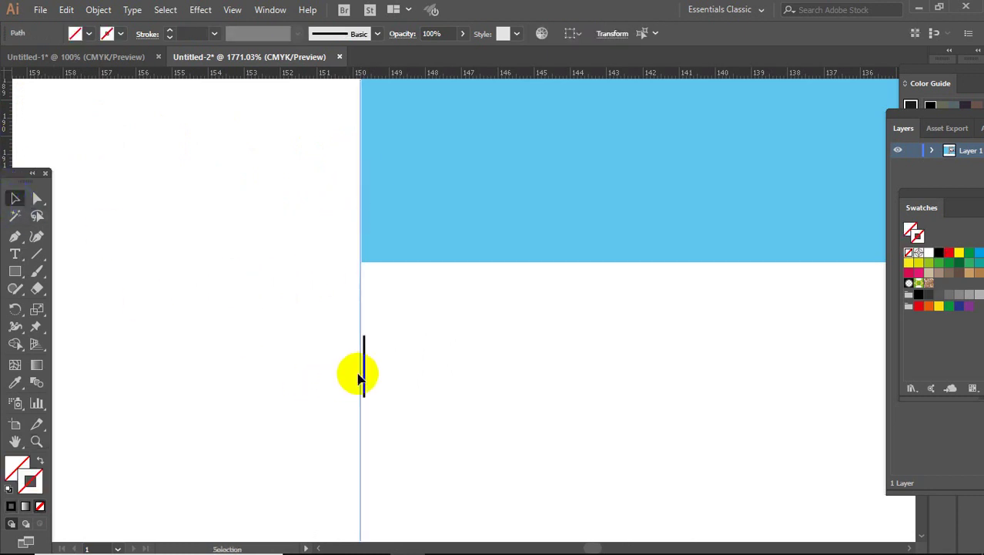
click(364, 362)
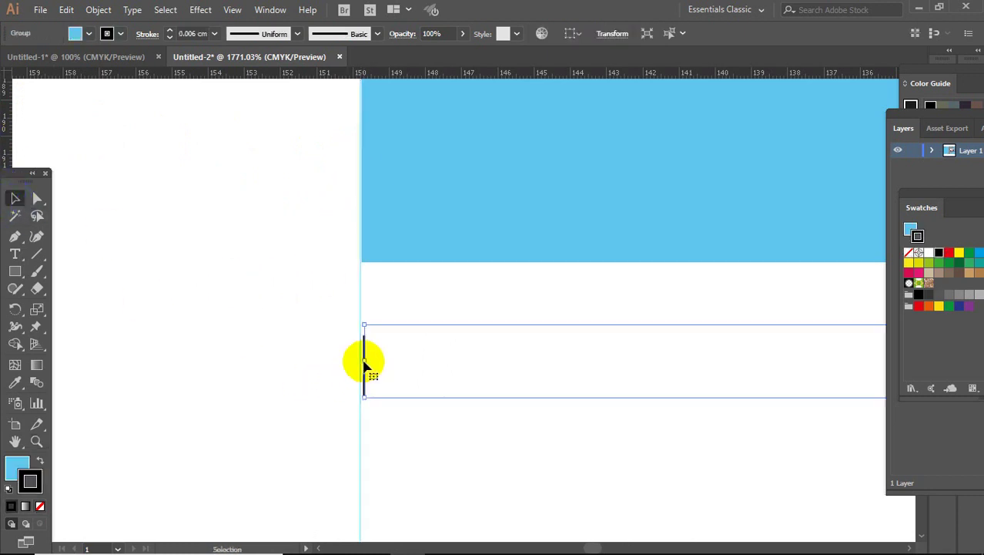
key(Left)
- Align the black corner mark exactly onto the vertical guide
key(z)
drag(294, 285, 464, 450)
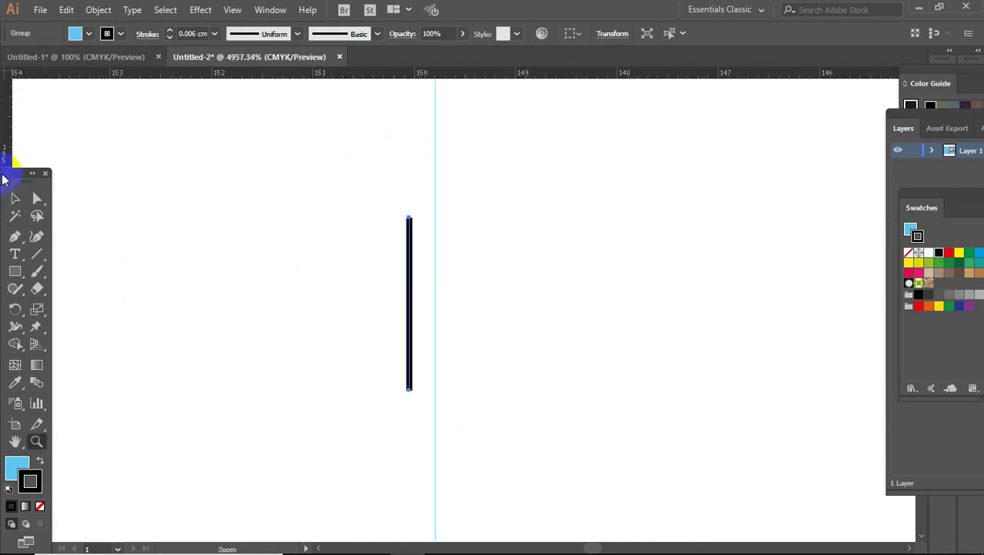
click(13, 198)
click(409, 307)
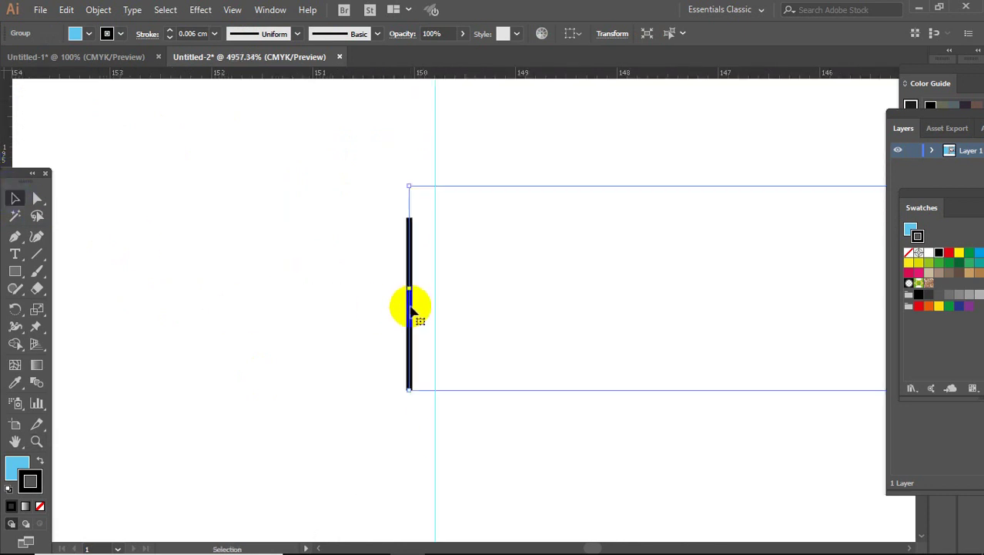
drag(412, 308, 435, 302)
click(265, 352)
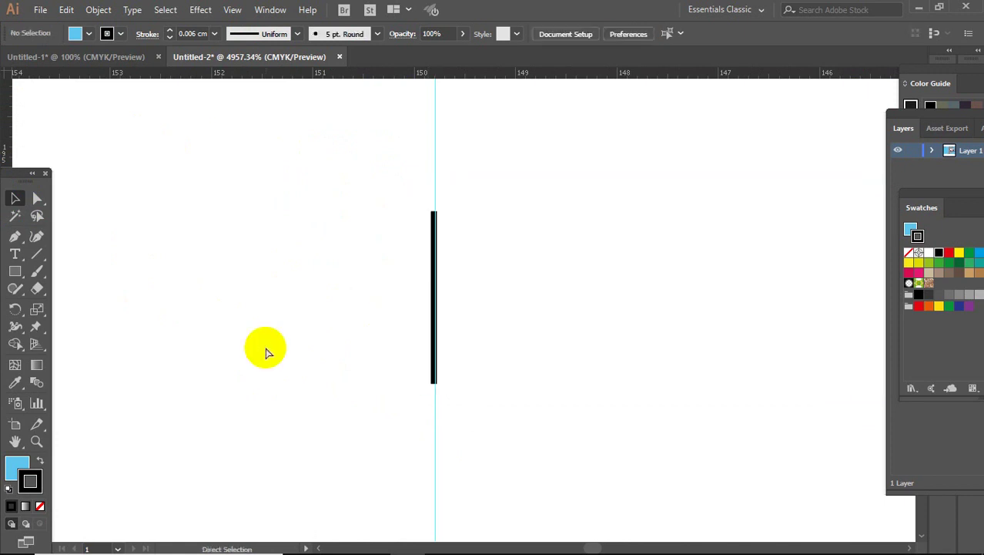
- Delete the temporary vertical guide
key(ctrl+minus)
key(ctrl+minus)
key(ctrl+minus)
key(ctrl+minus)
key(ctrl+minus)
key(ctrl+minus)
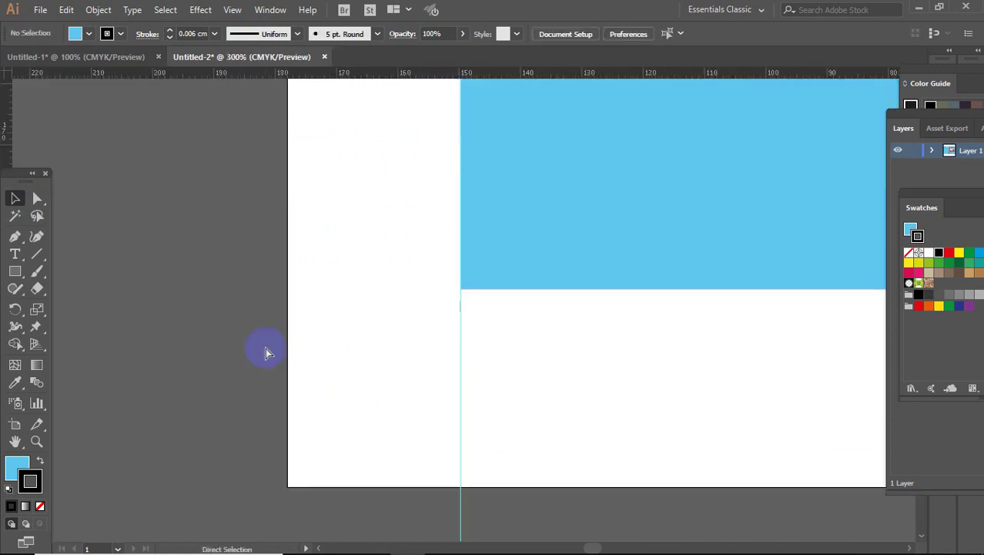
key(ctrl+minus)
scroll(342, 478, left, 3)
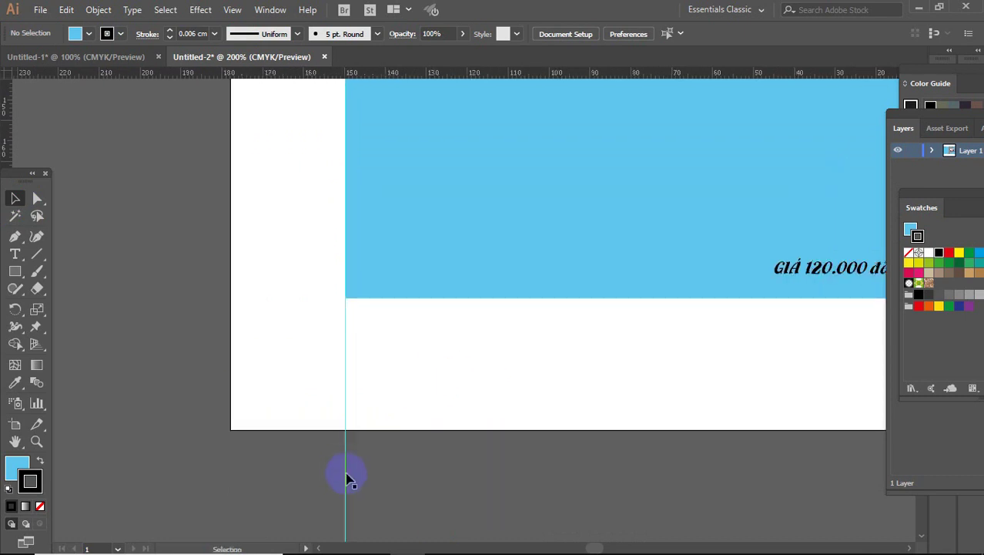
click(346, 479)
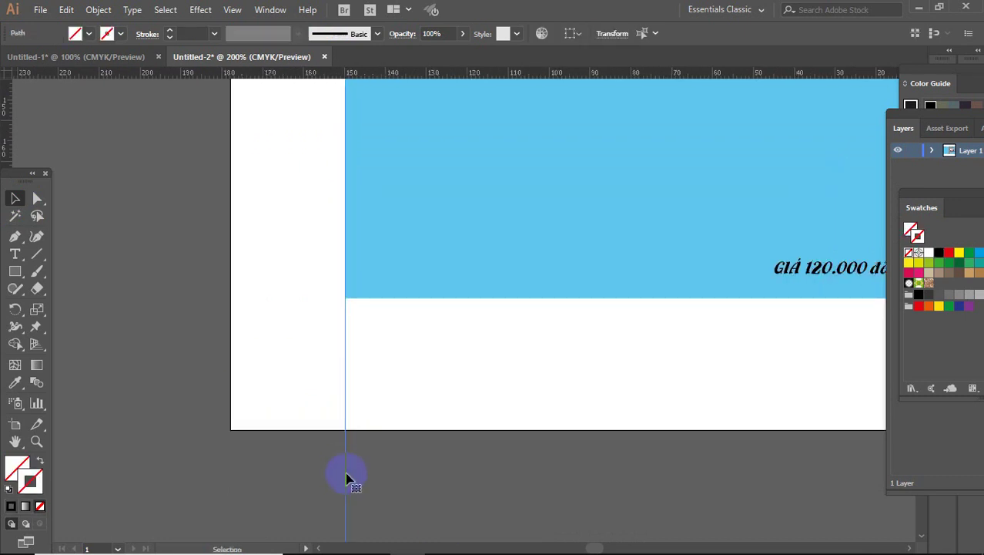
key(Delete)
- Move the crop-mark group up slightly to sit just under the cover's bottom edge
key(z)
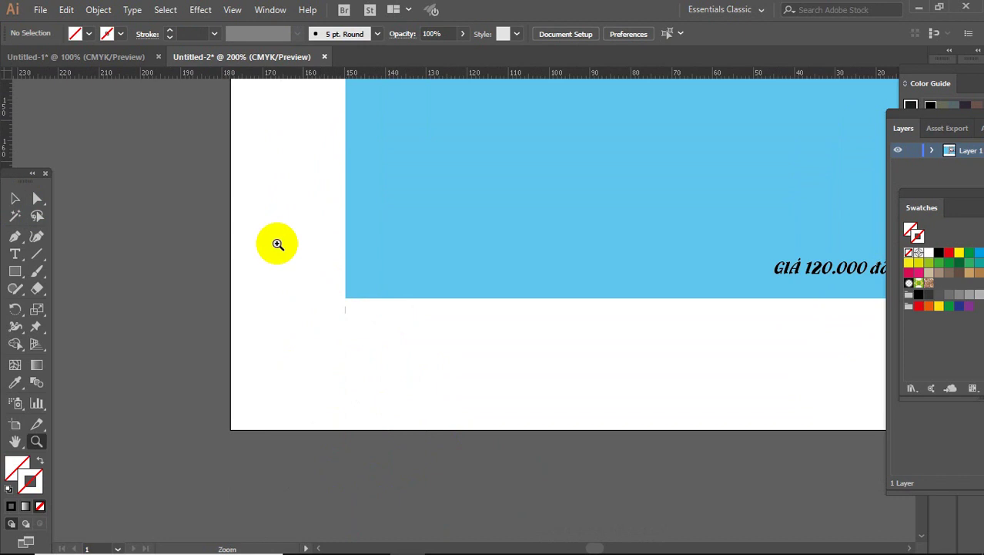
drag(235, 222, 725, 408)
mouse_move(410, 417)
mouse_down()
mouse_move(486, 260)
mouse_move(405, 268)
mouse_move(358, 215)
mouse_move(305, 266)
mouse_move(279, 320)
mouse_move(279, 185)
mouse_up()
drag(285, 417, 275, 224)
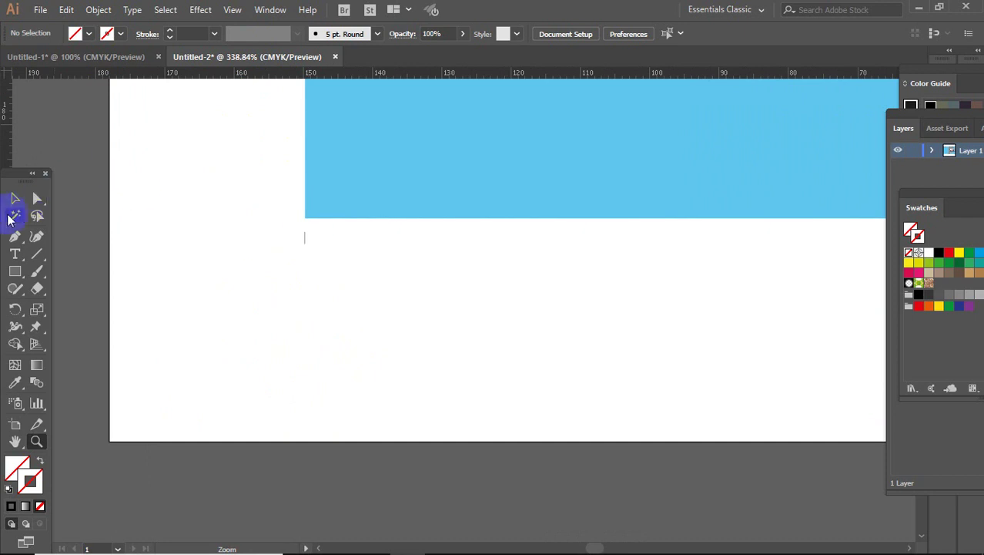
click(15, 198)
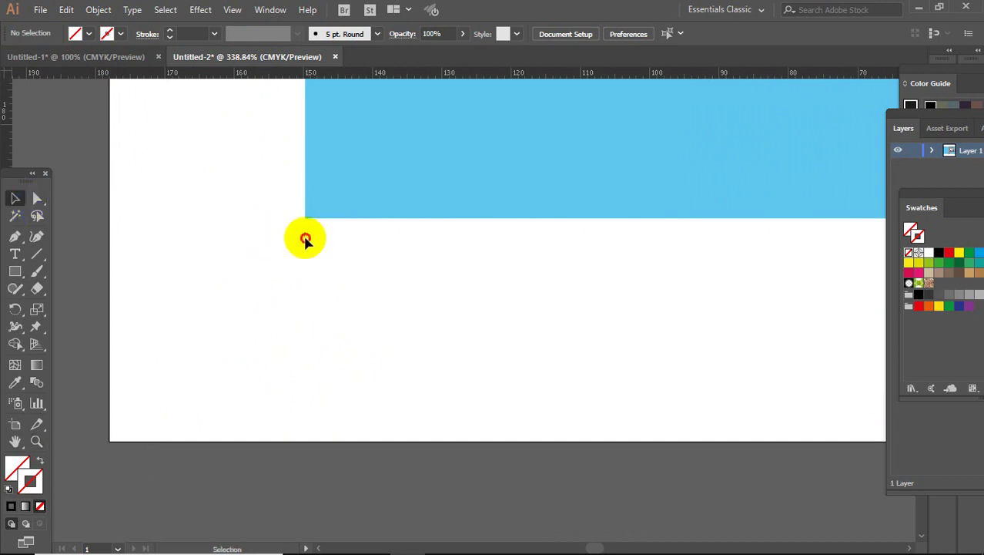
click(305, 241)
drag(305, 241, 305, 236)
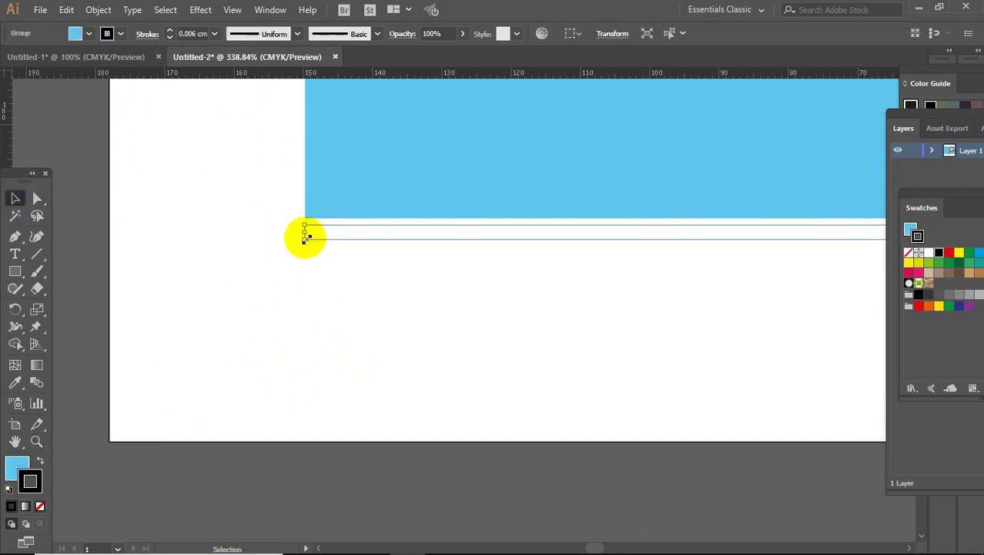
- Ungroup the crop marks and select the short vertical mark at the cover's corner
click(100, 10)
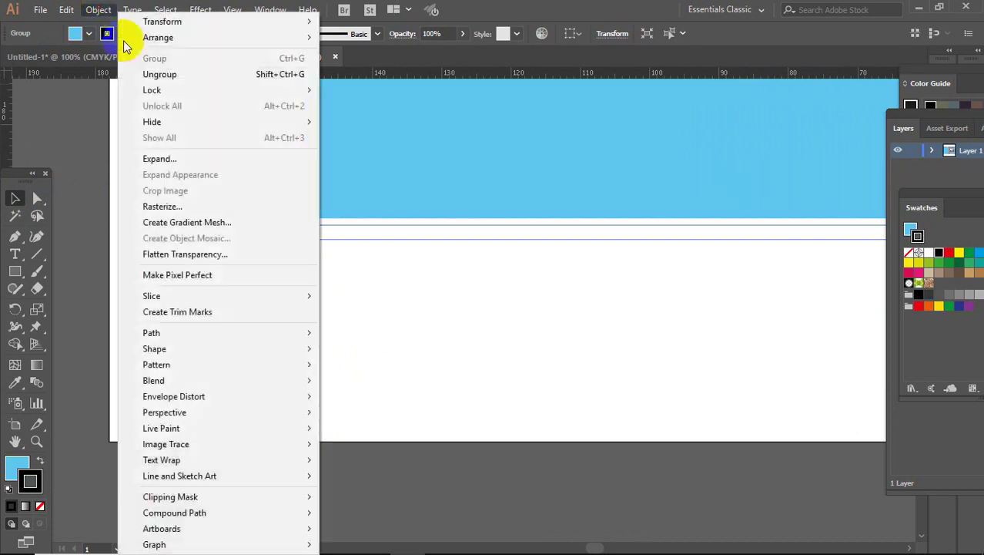
click(148, 75)
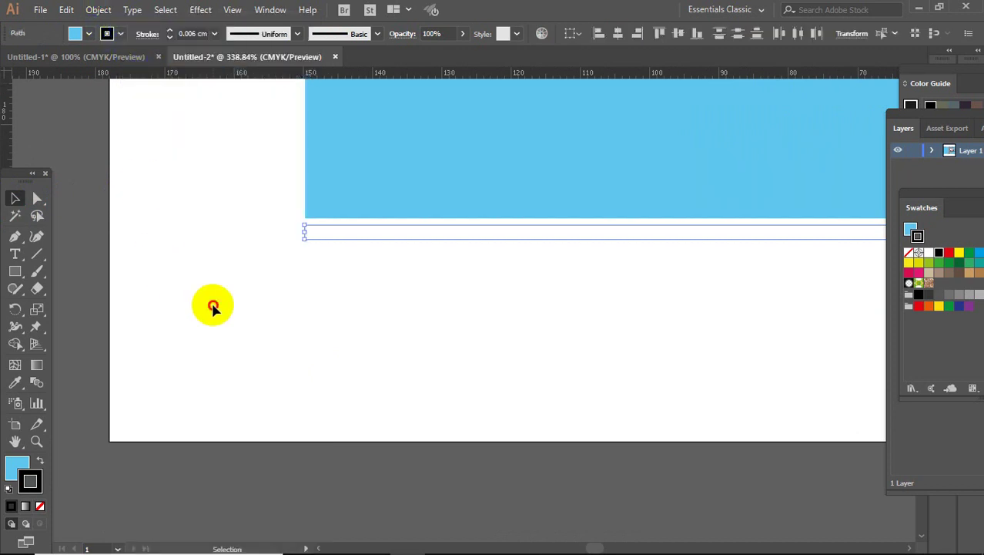
click(309, 322)
click(306, 235)
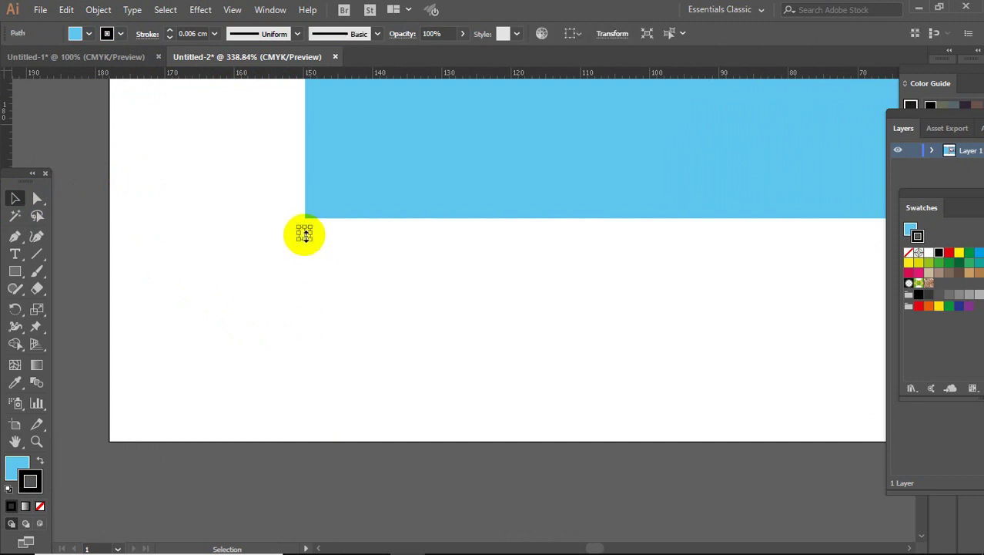
- Duplicate the vertical mark beside it and rotate the copy 90° into a horizontal mark
key(z)
drag(263, 190, 378, 286)
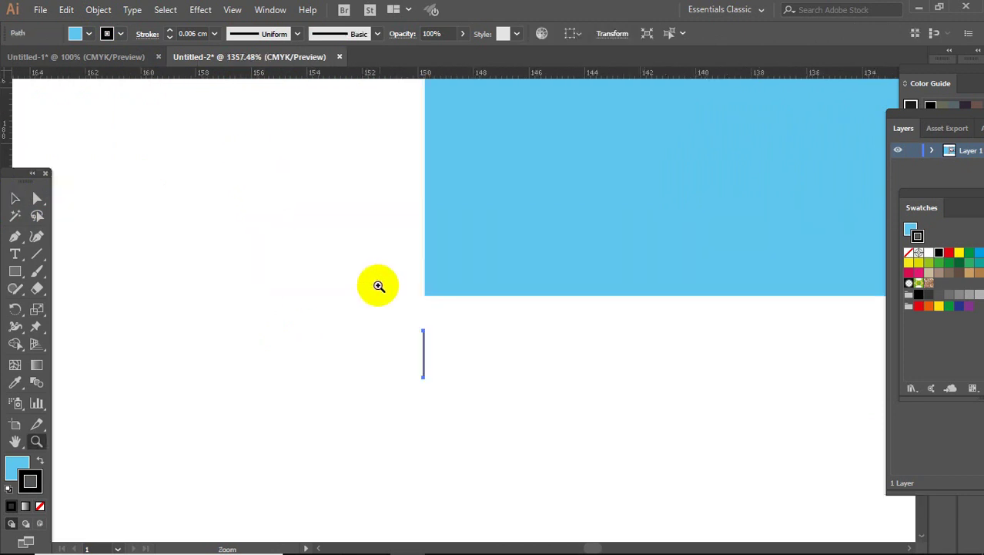
click(15, 198)
mouse_move(430, 355)
mouse_down()
mouse_move(370, 293)
mouse_move(387, 325)
mouse_up()
click(614, 40)
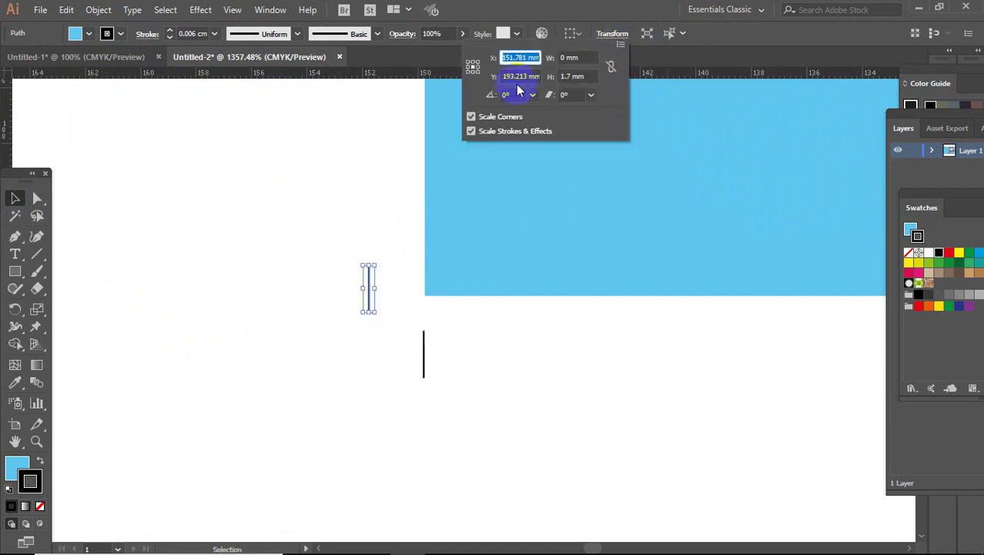
click(472, 97)
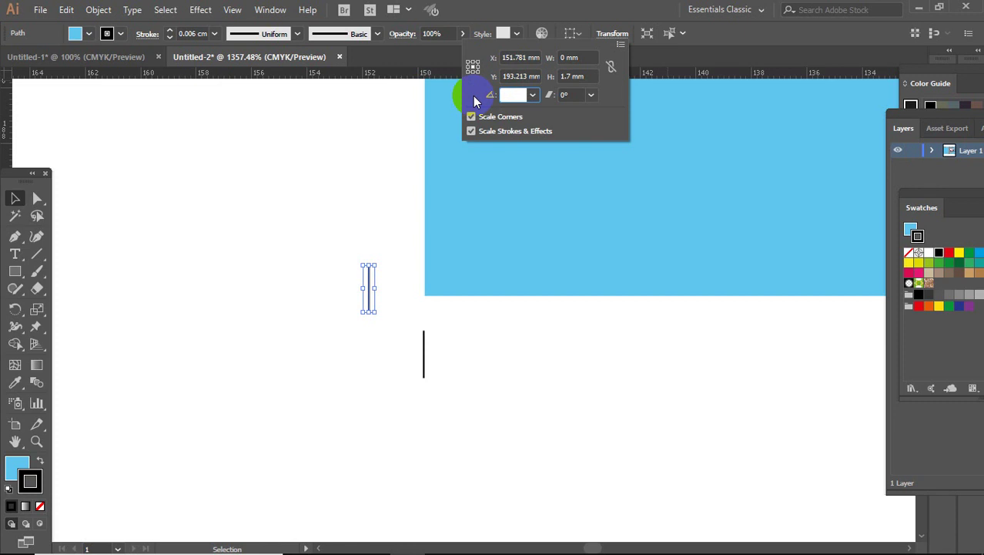
text(90)
key(Return)
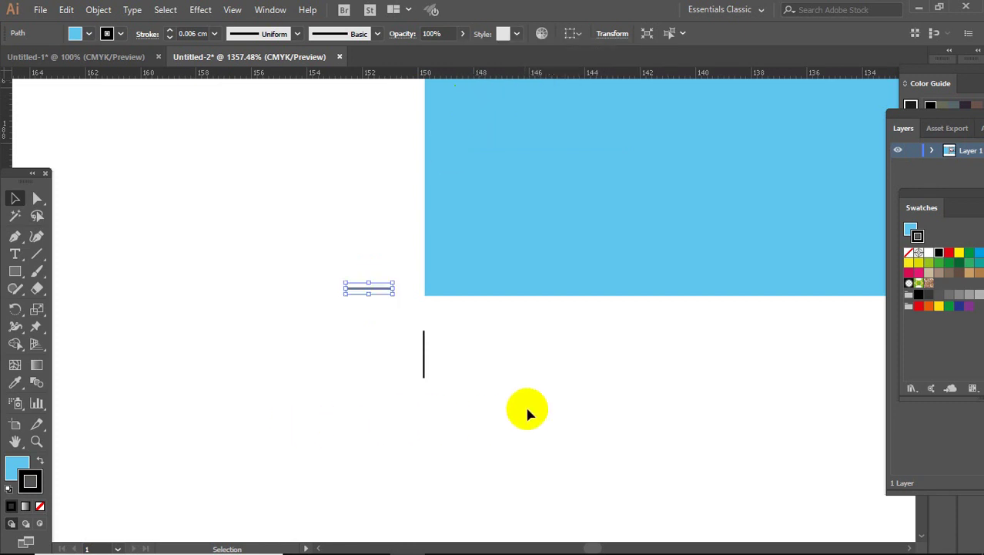
- Bottom-align the horizontal mark with the blue cover rectangle
click(455, 393)
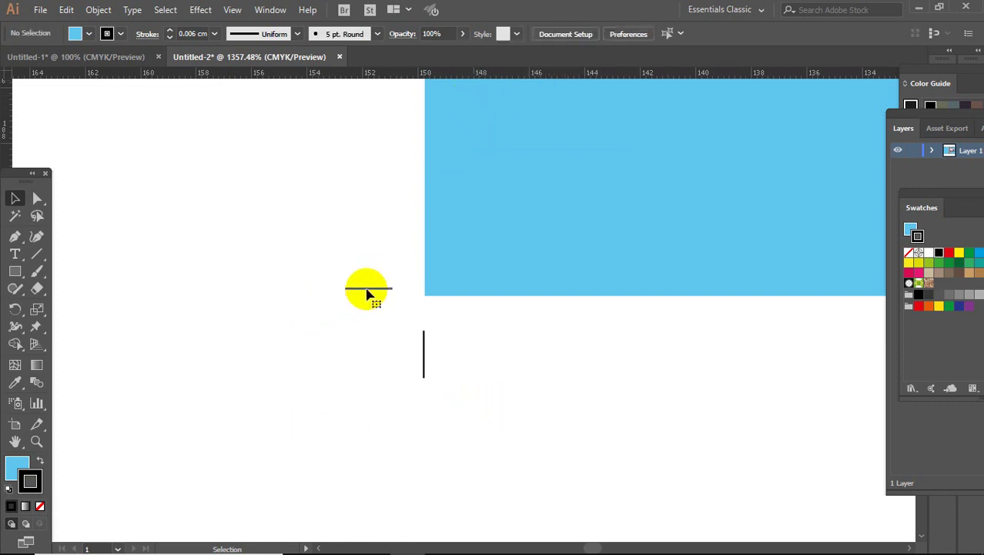
click(367, 290)
shift+click(445, 294)
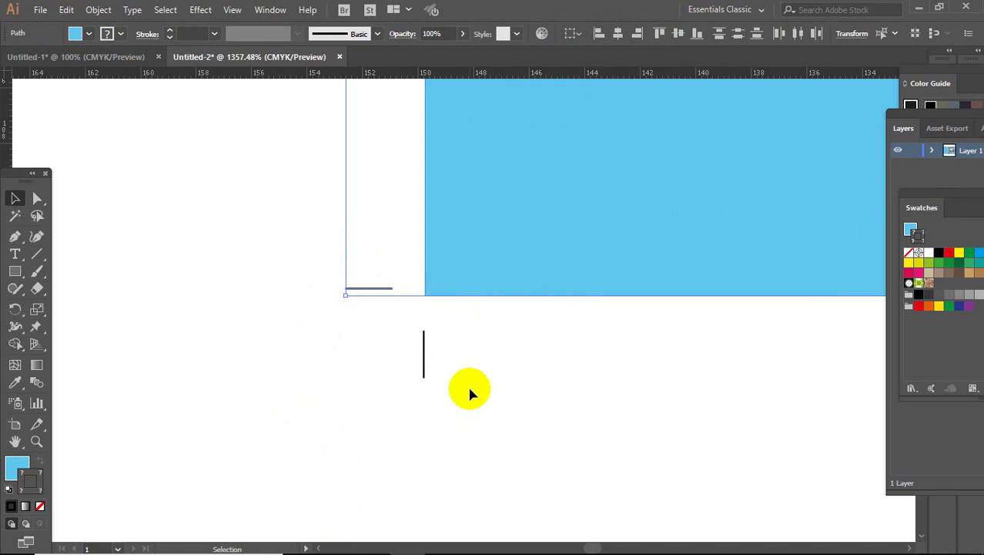
click(702, 36)
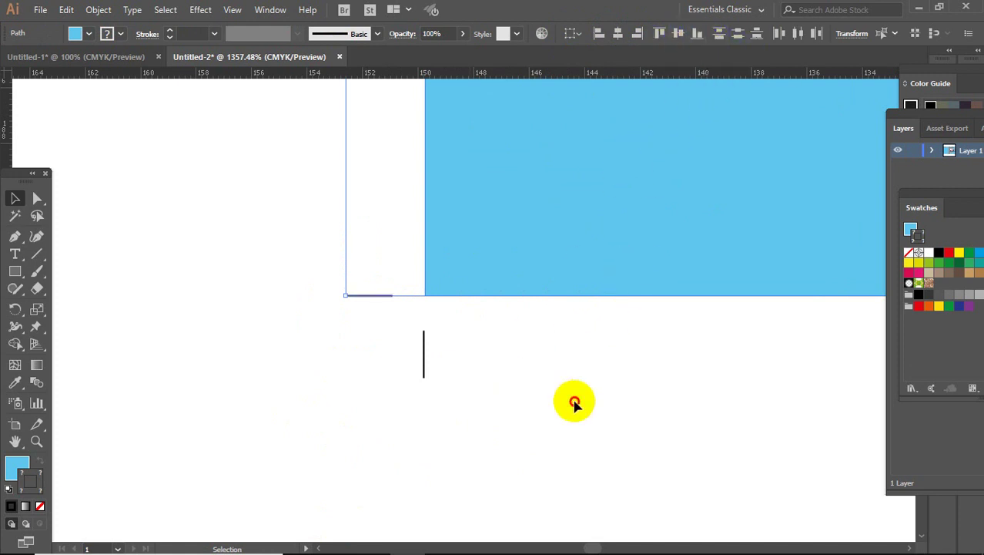
- At the opposite bottom corner near 2019, duplicate the vertical mark and rotate the copy 90°
key(ctrl+shift+a)
mouse_move(653, 399)
mouse_down()
mouse_move(523, 400)
mouse_move(721, 373)
mouse_up()
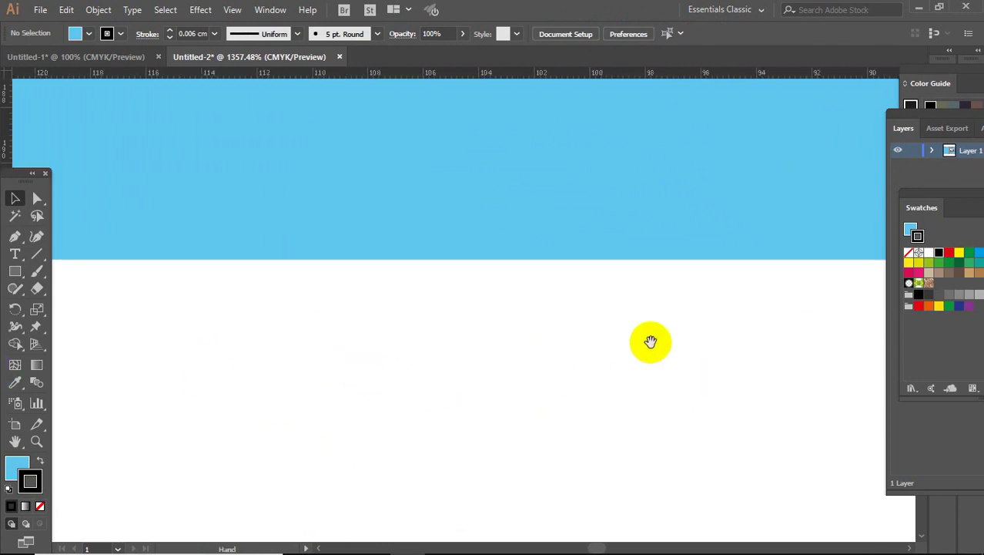
drag(110, 340, 10, 340)
drag(878, 334, 307, 323)
drag(674, 322, 480, 324)
drag(605, 337, 128, 337)
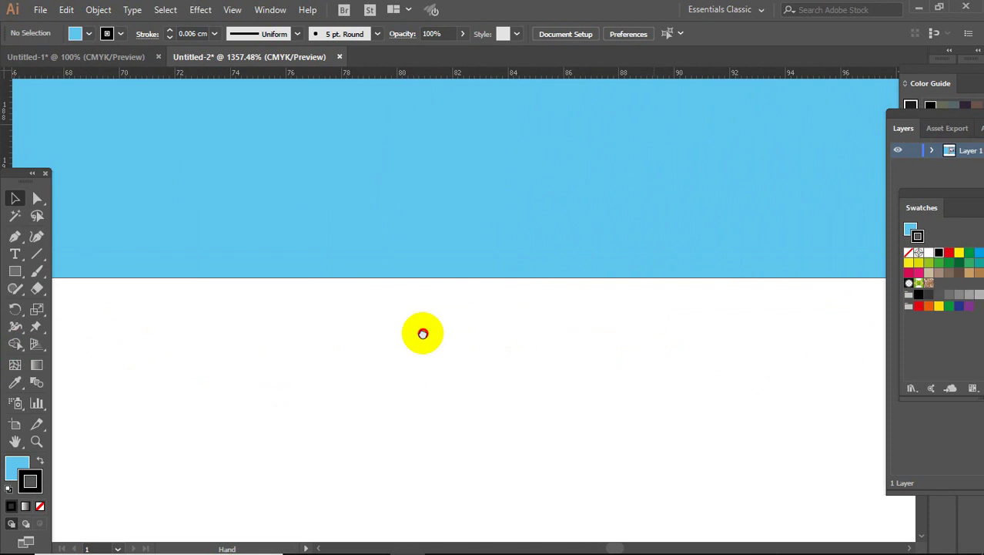
drag(680, 333, 21, 333)
drag(879, 312, 533, 314)
drag(415, 323, 468, 323)
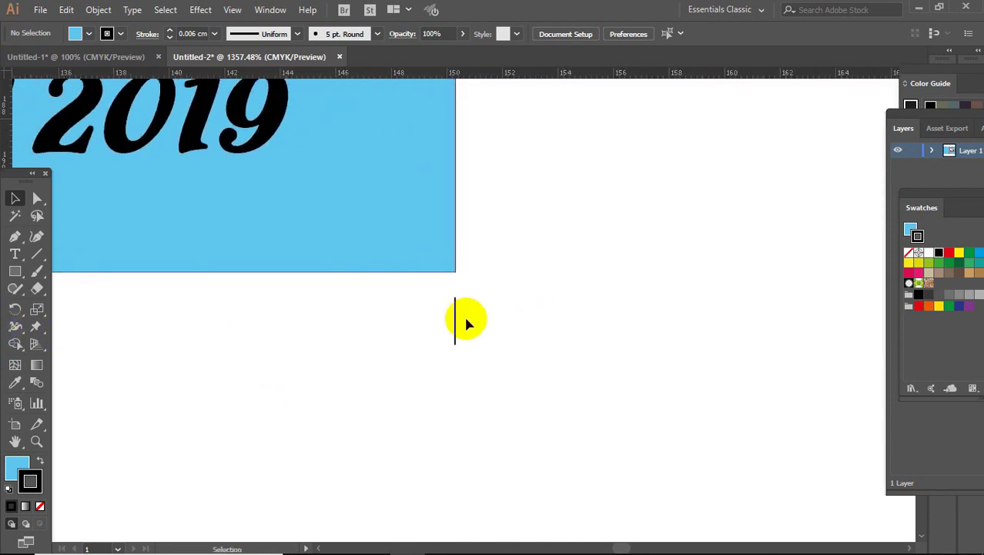
click(456, 320)
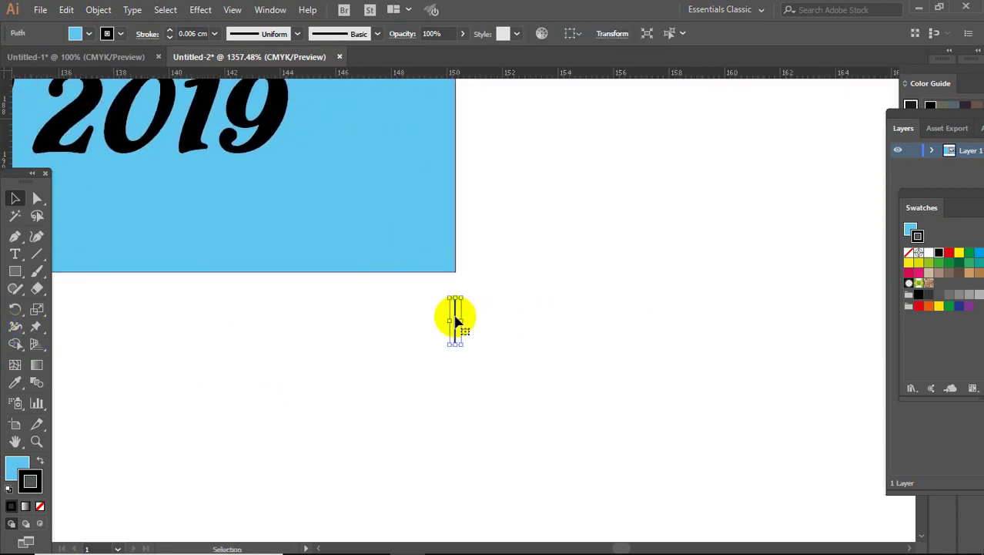
drag(456, 321, 498, 321)
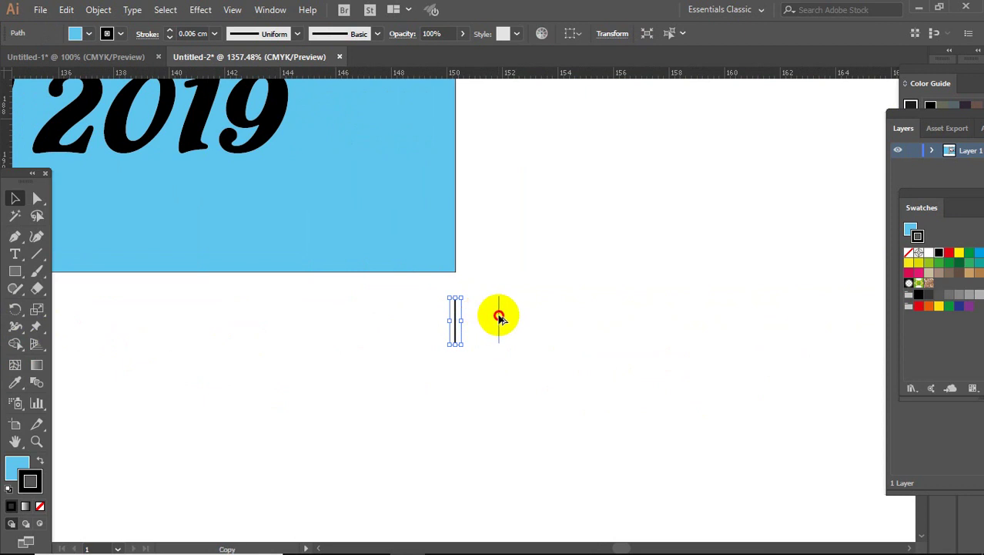
click(610, 33)
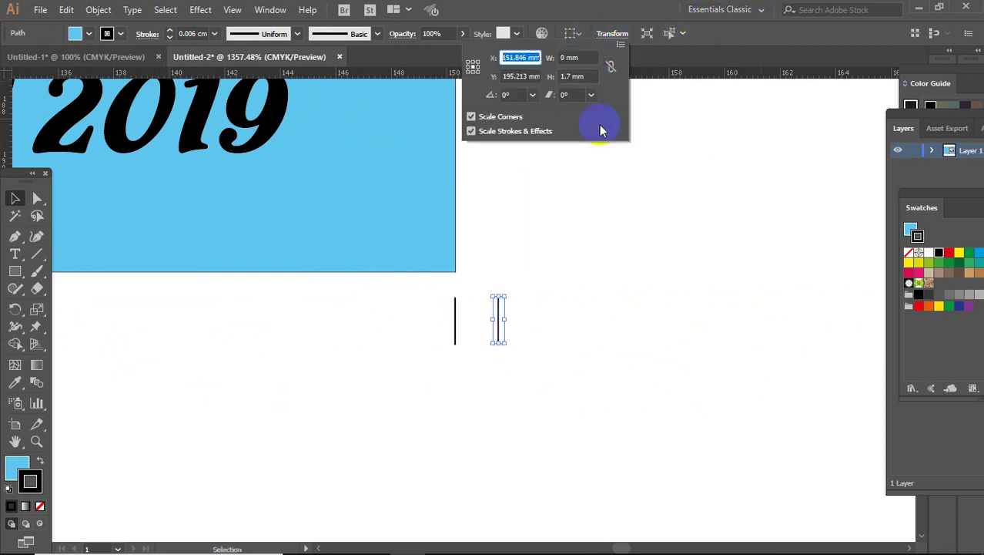
drag(515, 94, 462, 93)
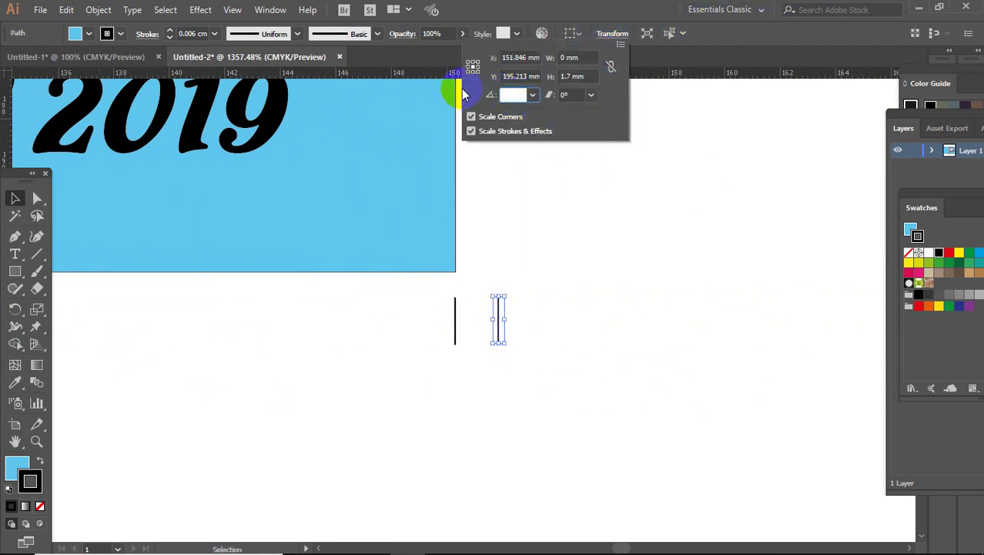
text(50)
key(Return)
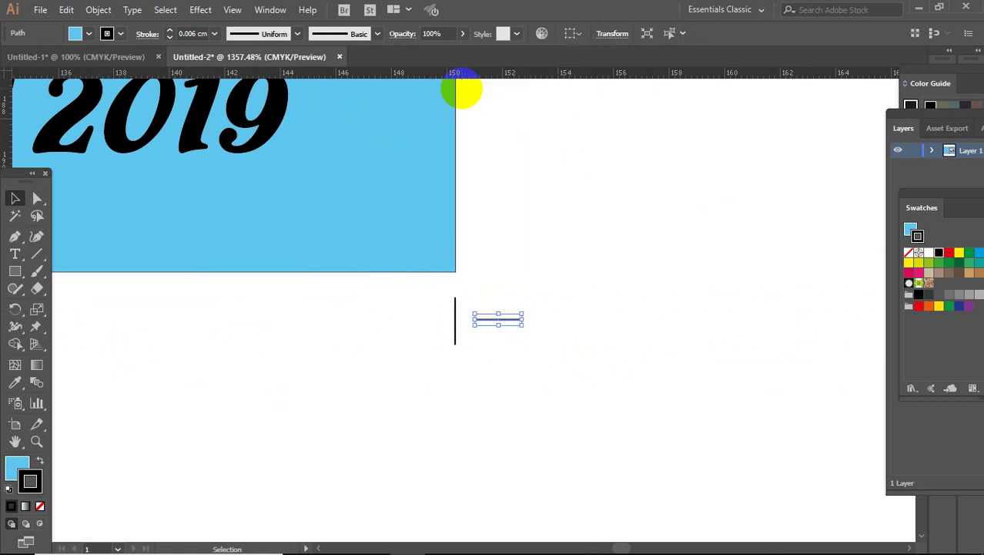
- Move the new horizontal mark up and bottom-align it with the blue cover
drag(505, 318, 512, 235)
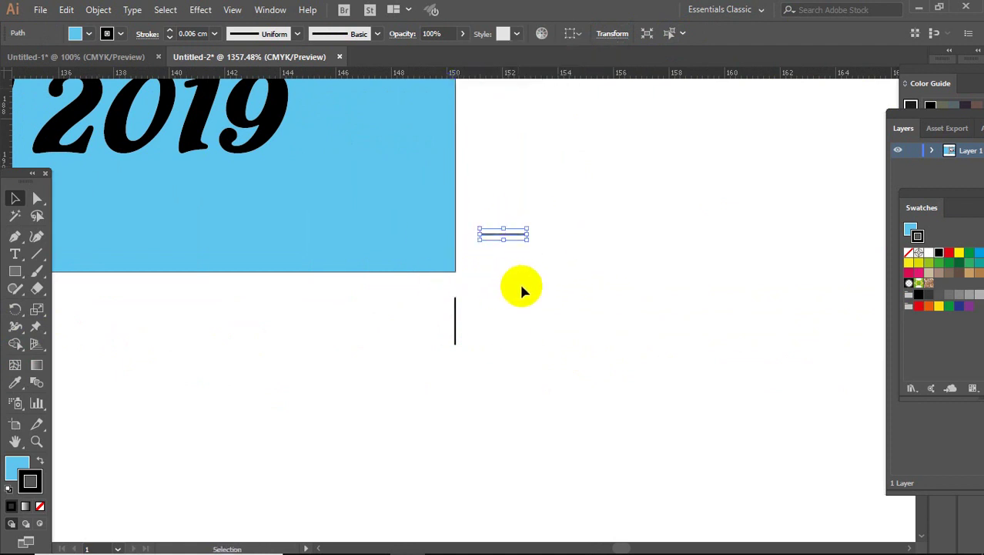
click(509, 214)
click(496, 237)
shift+click(425, 268)
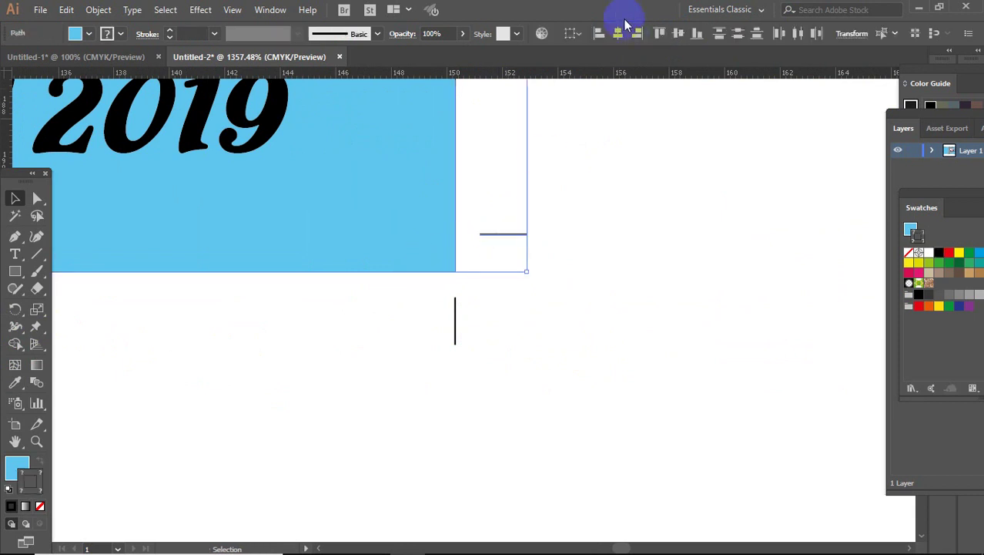
click(698, 34)
click(606, 282)
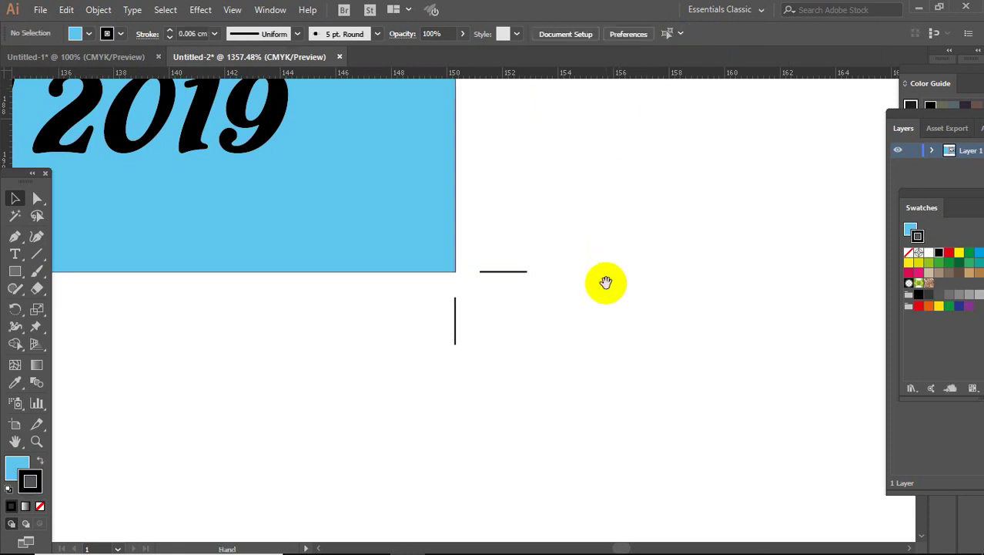
drag(606, 283, 752, 345)
key(ctrl+minus)
key(ctrl+minus)
key(ctrl+minus)
key(ctrl+minus)
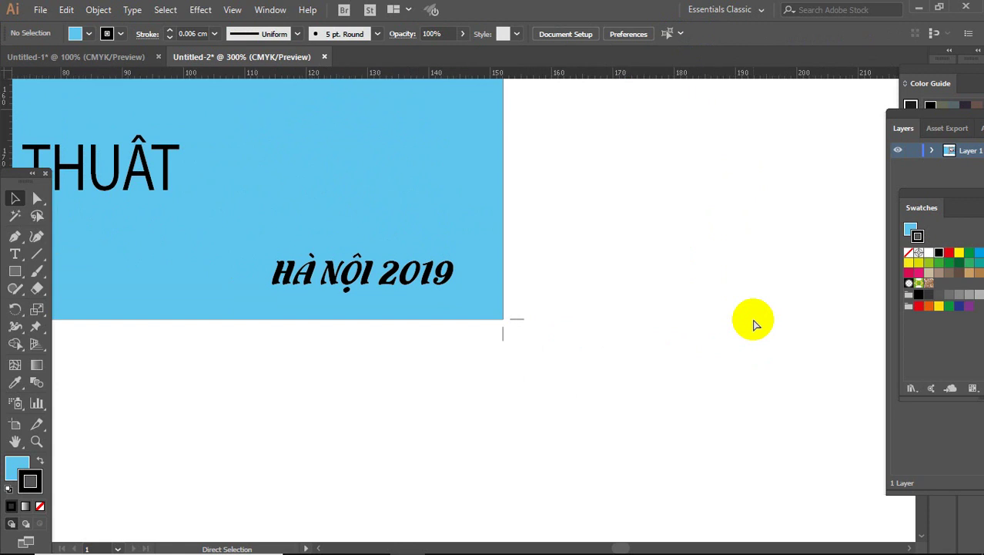
key(ctrl+minus)
key(ctrl+minus)
- Unlink width and height proportions and set the front cover's height to 196 mm
drag(665, 358, 764, 495)
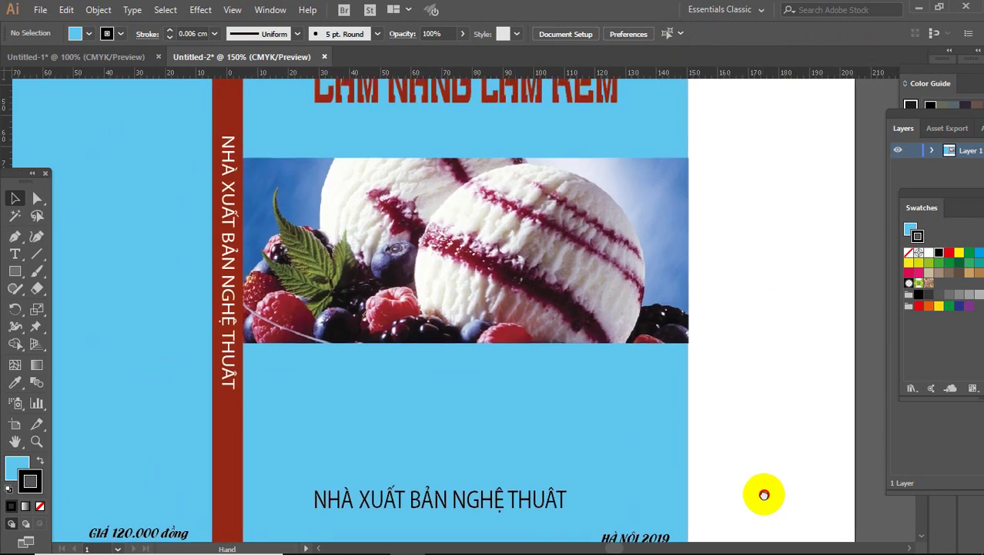
mouse_move(770, 221)
mouse_down()
mouse_move(811, 451)
mouse_move(865, 391)
mouse_move(845, 390)
mouse_up()
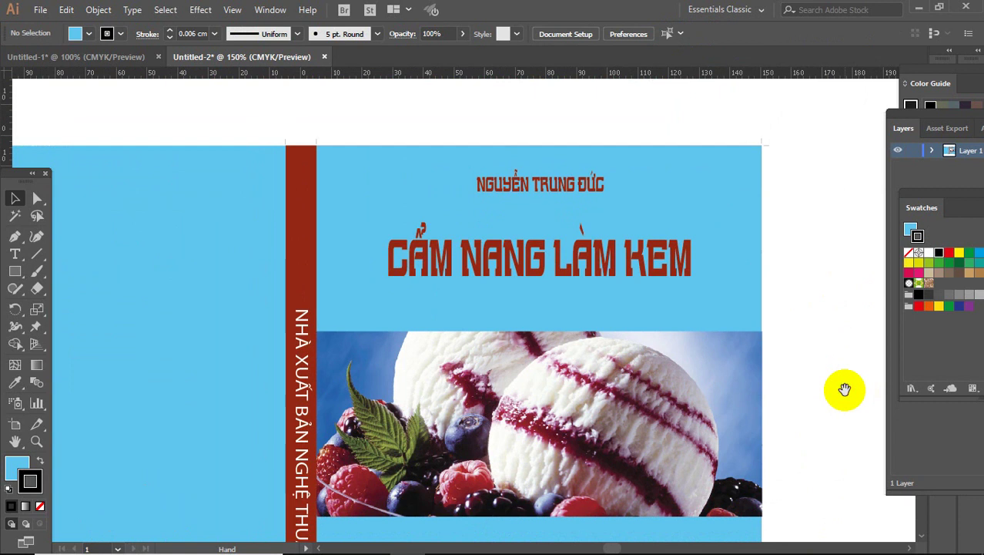
click(712, 189)
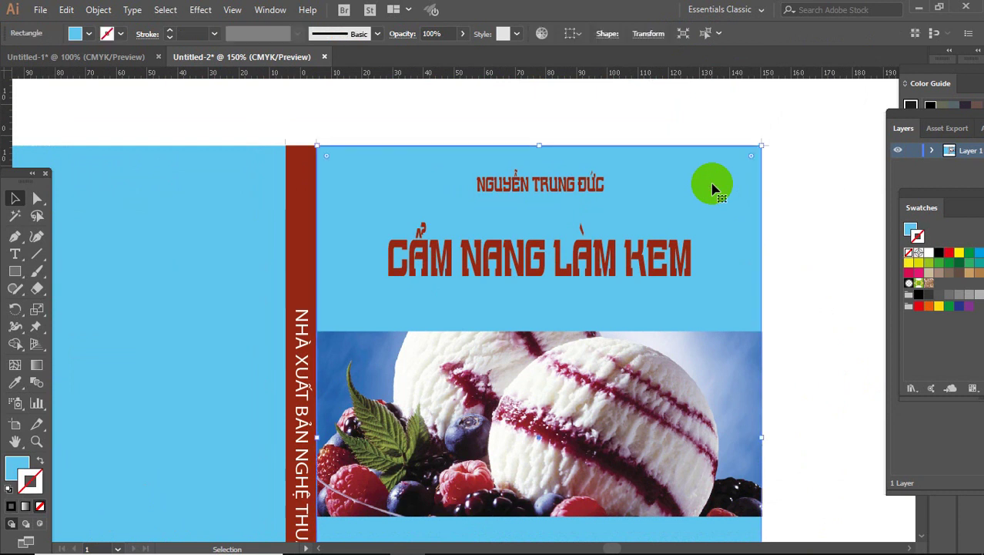
click(647, 33)
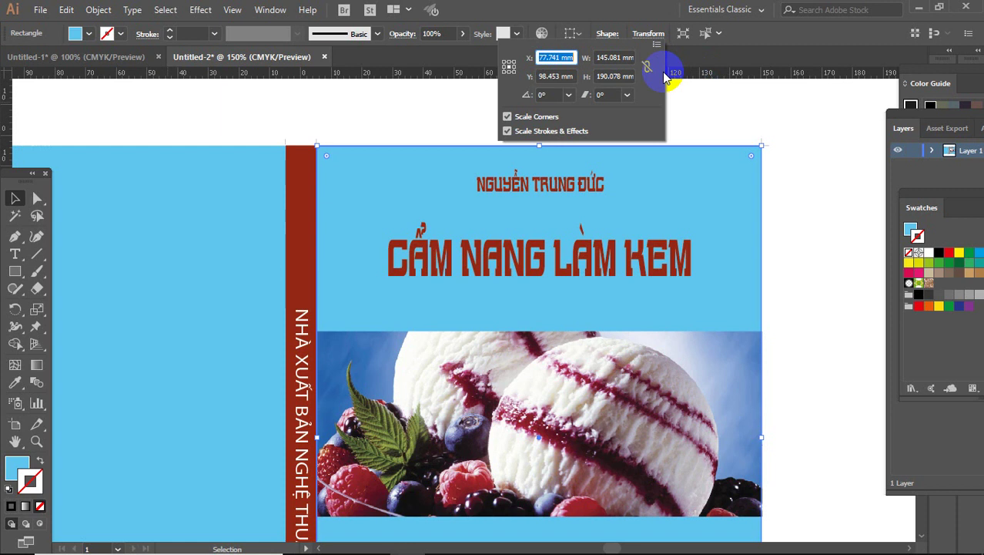
click(510, 73)
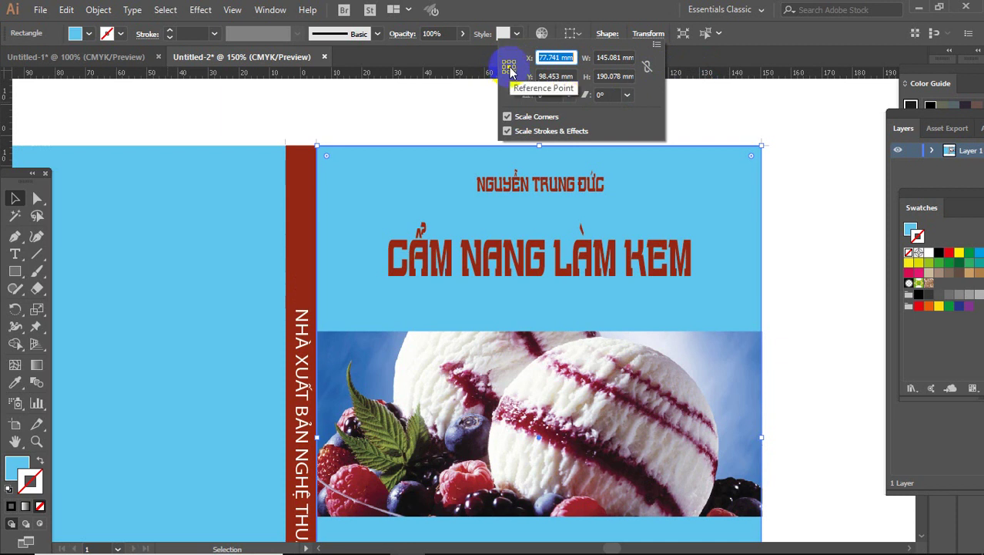
click(505, 67)
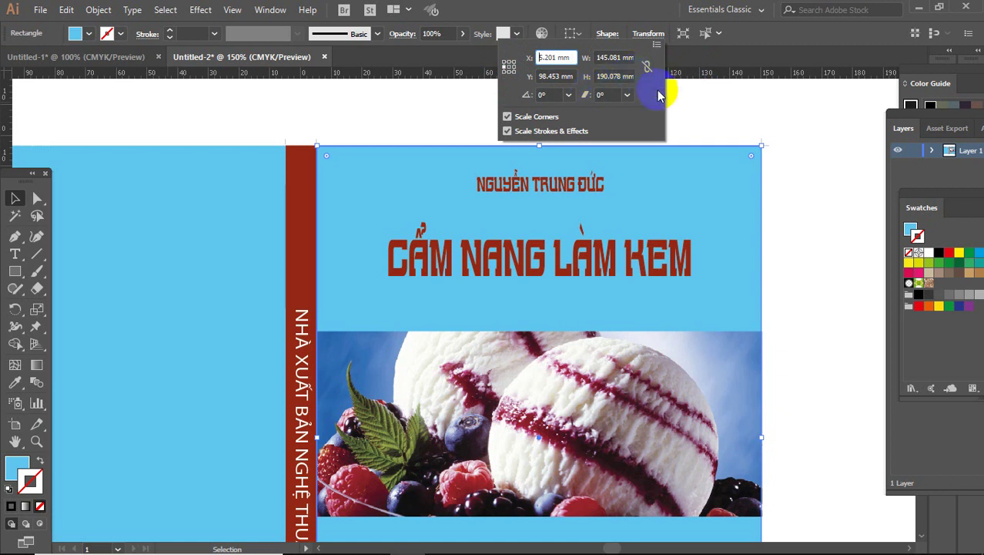
click(647, 70)
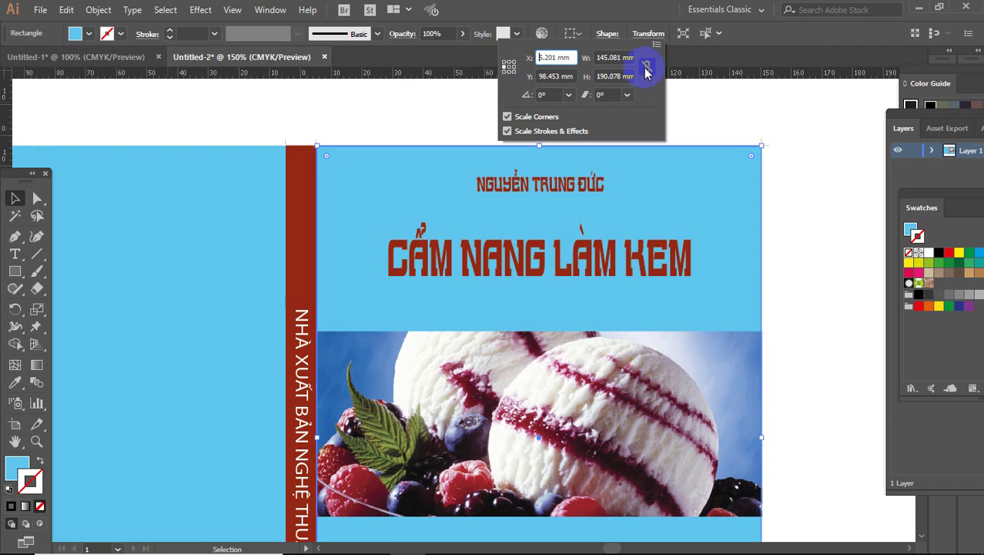
click(647, 70)
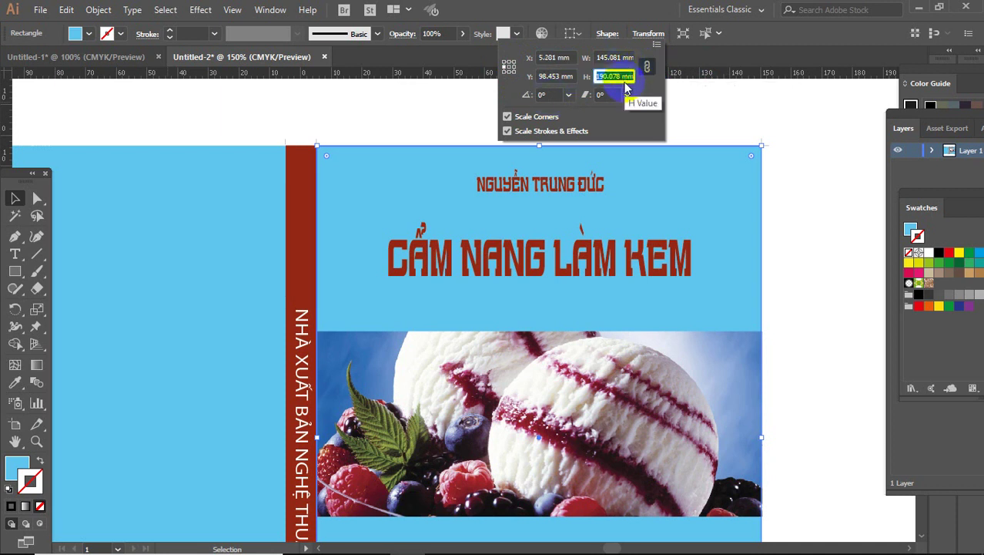
click(647, 68)
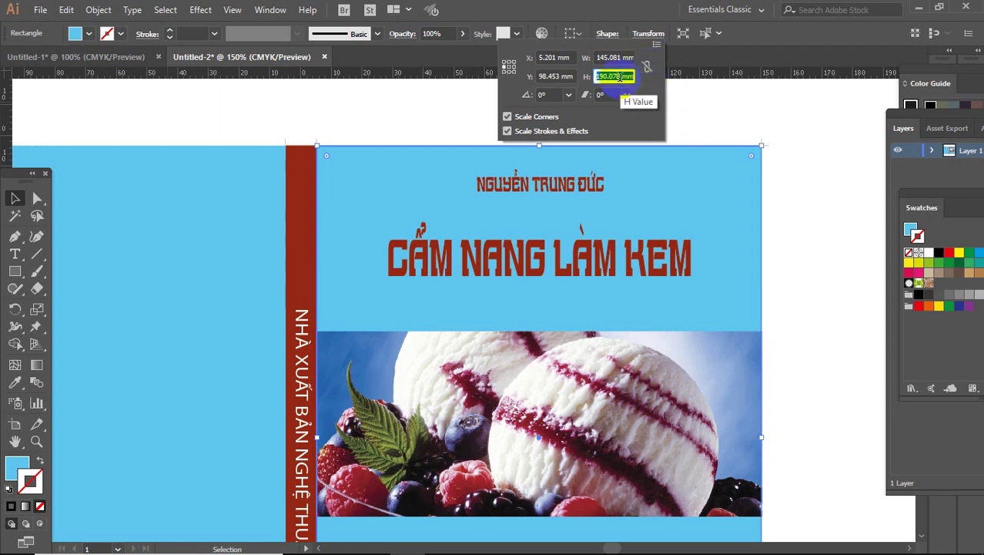
text(h)
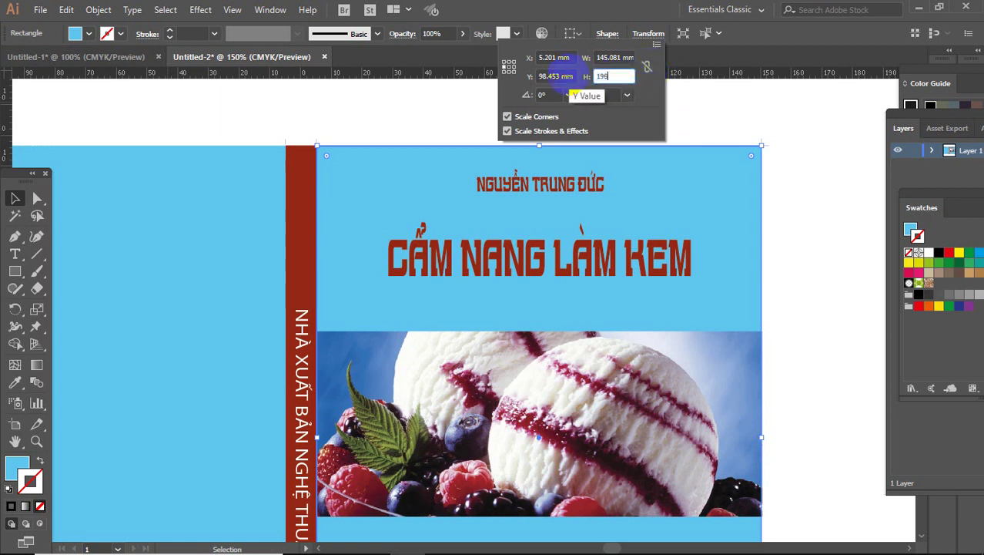
text(6mm)
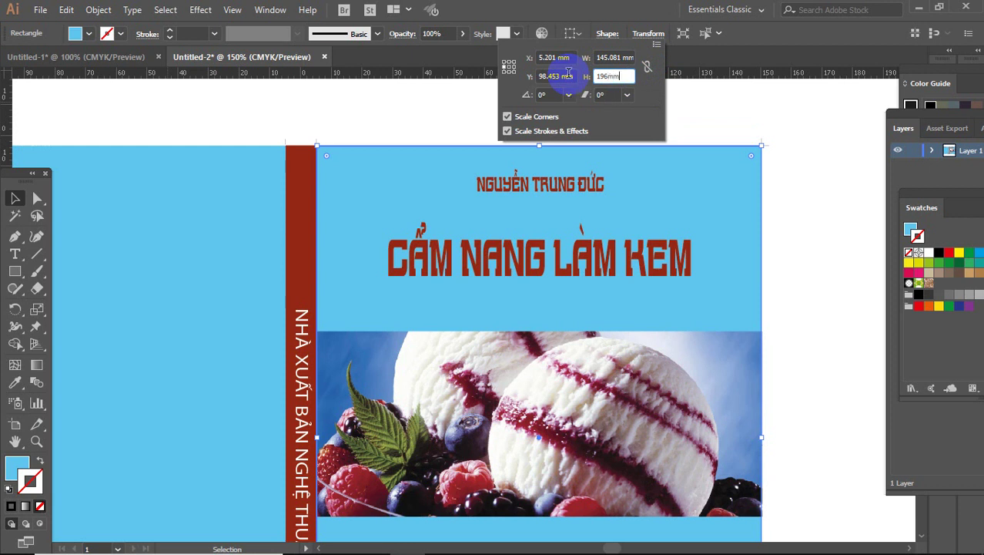
key(Return)
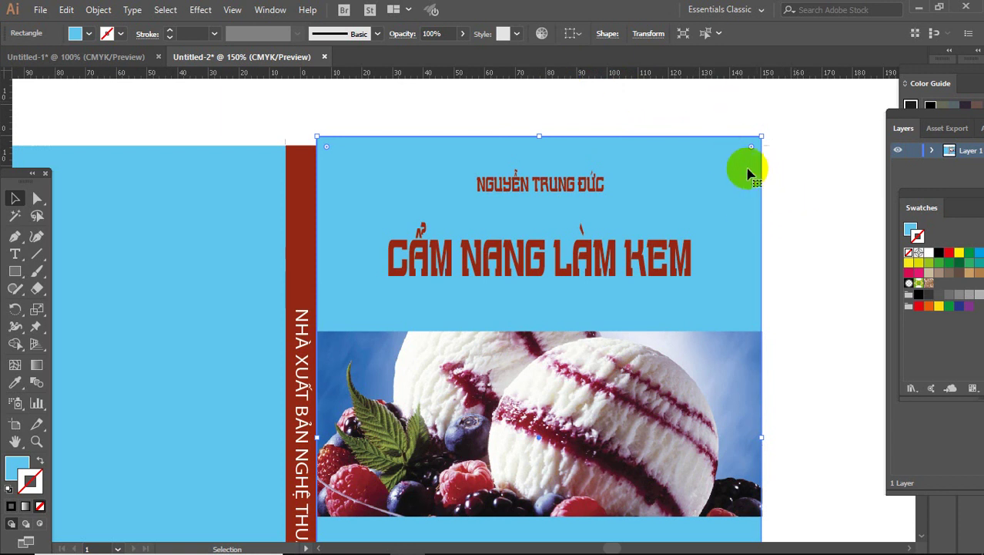
- Set the front cover's width to 148 mm
click(645, 34)
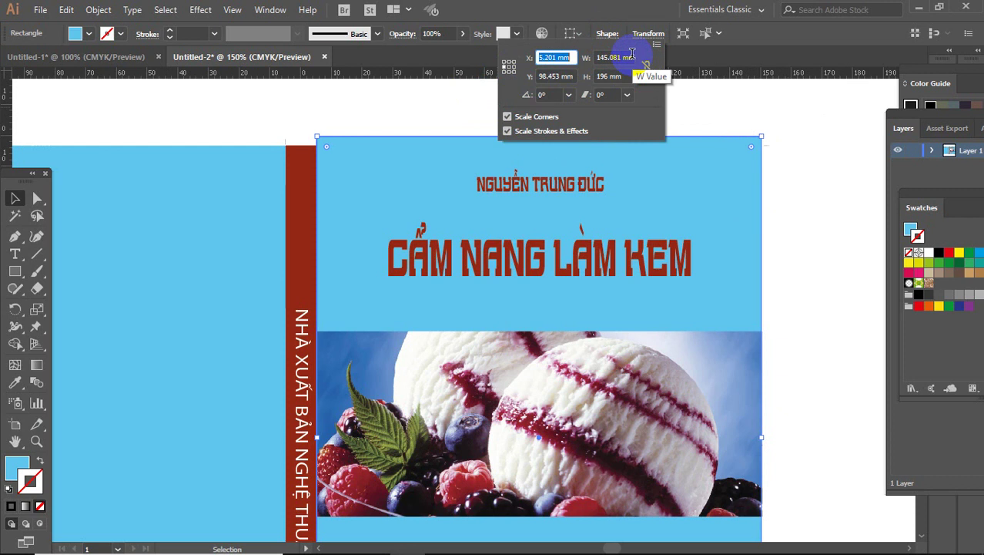
drag(633, 57, 566, 56)
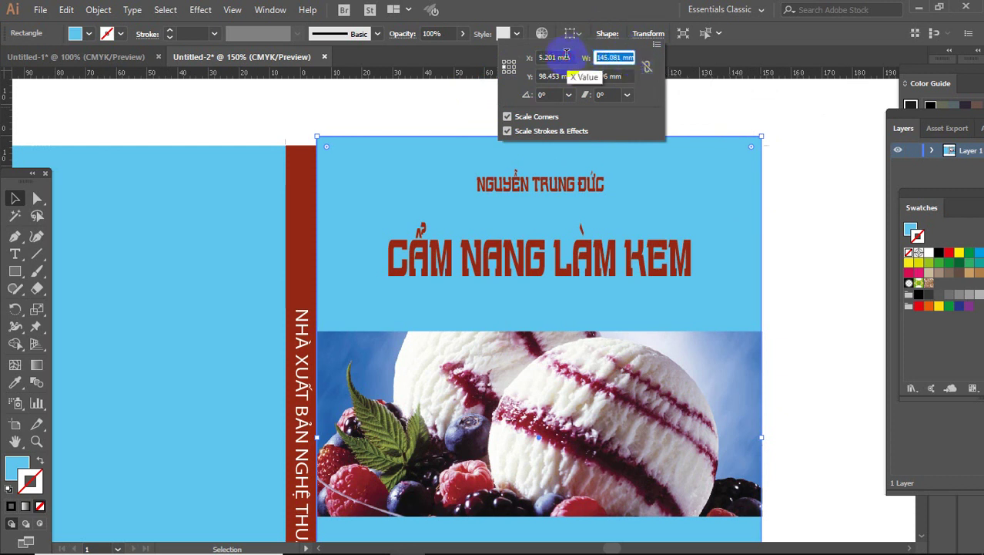
text(148)
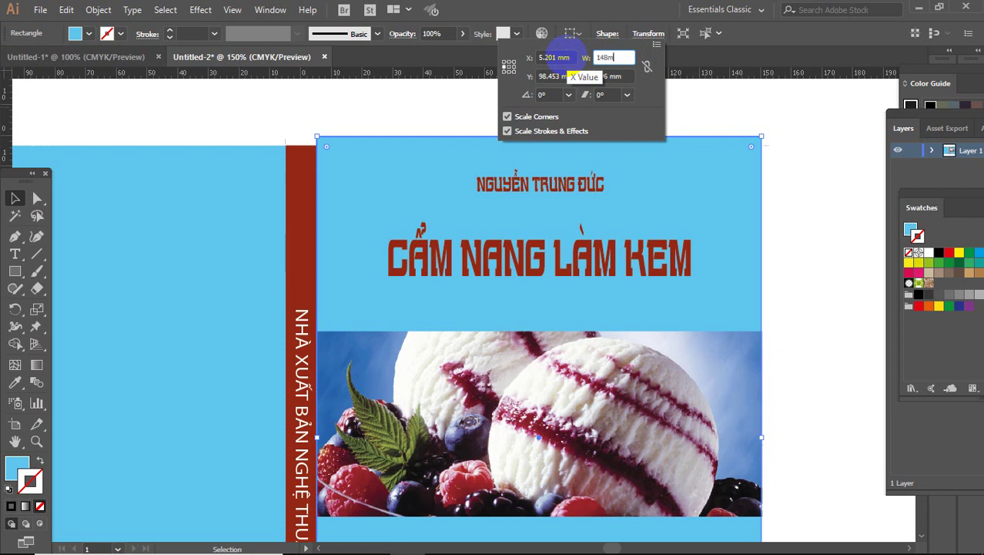
text(m)
key(Return)
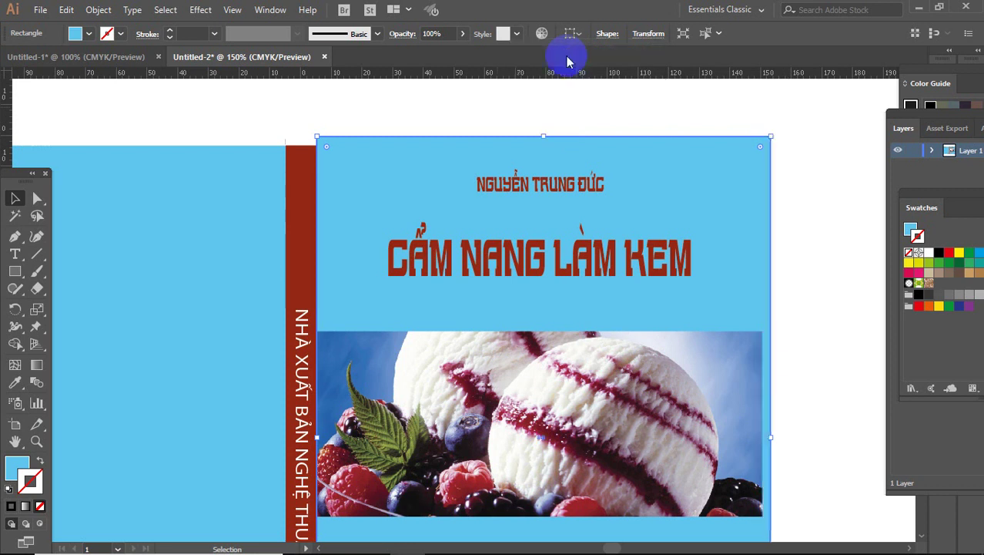
- Set the red spine's height to 196 mm
click(304, 179)
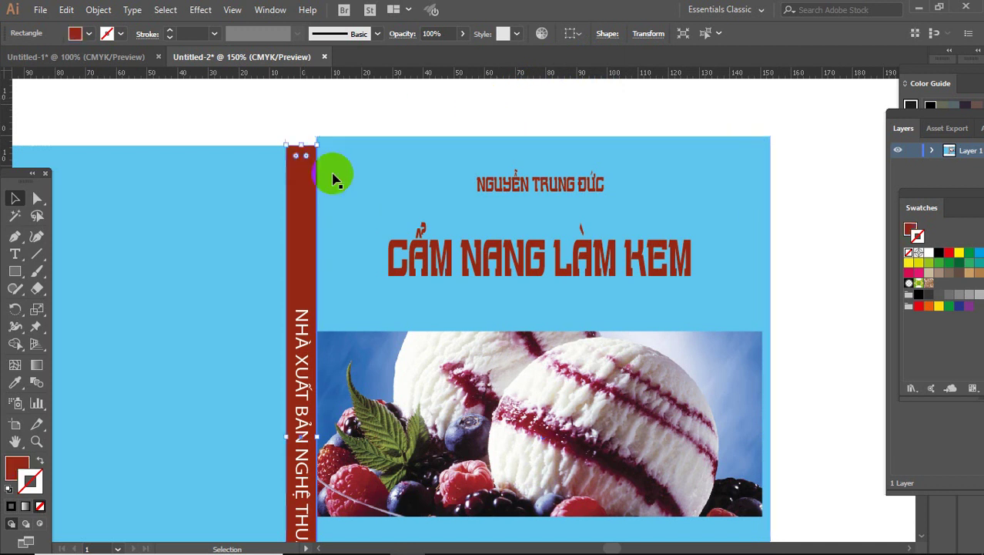
click(644, 33)
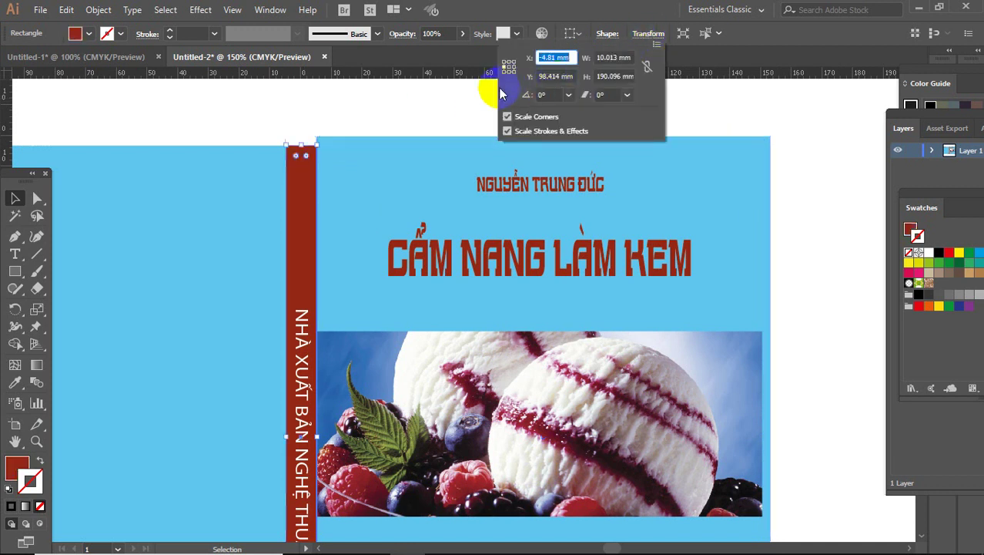
click(509, 68)
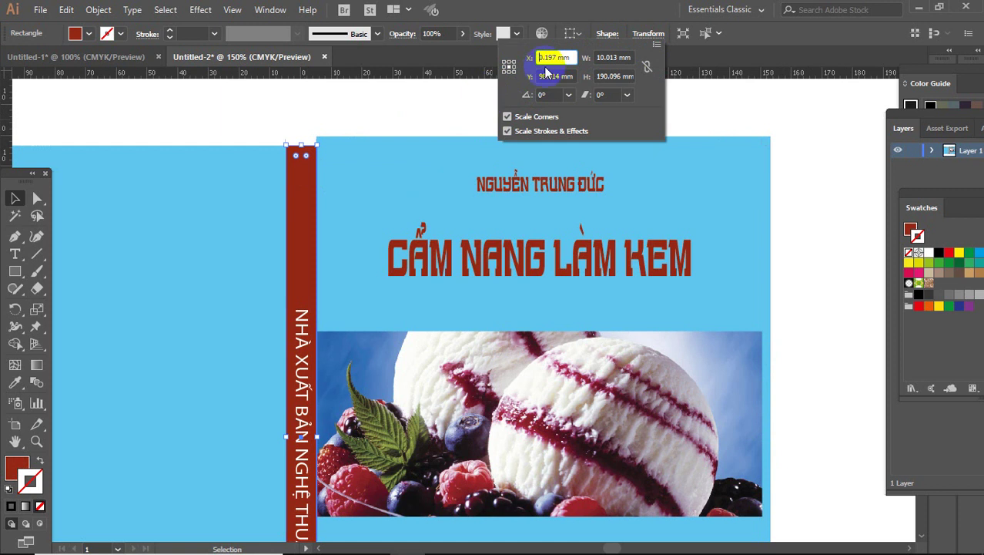
double_click(631, 76)
key(BackSpace)
text(196)
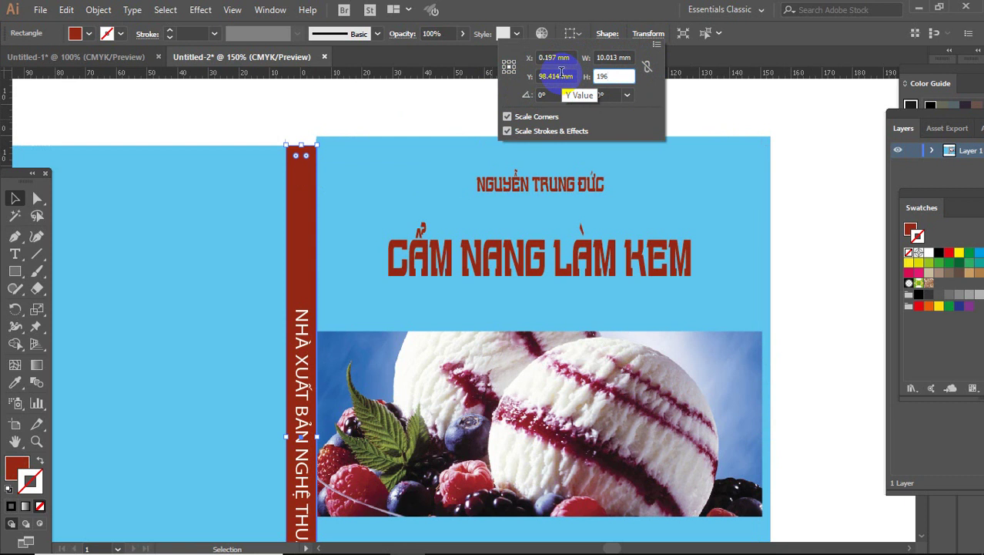
key(Return)
- Set the blue back cover's width to 148 mm
scroll(544, 242, down, 2)
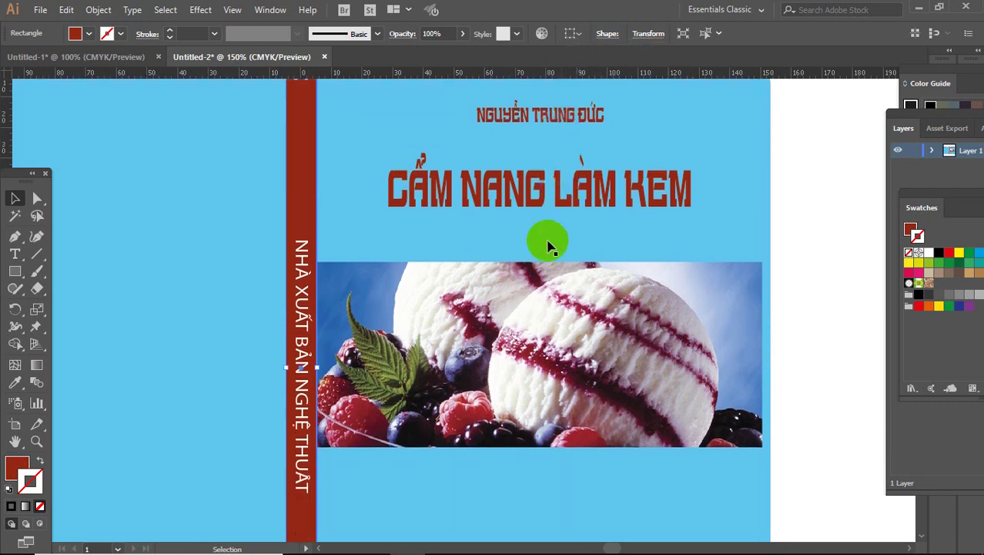
scroll(520, 307, down, 2)
scroll(528, 312, down, 4)
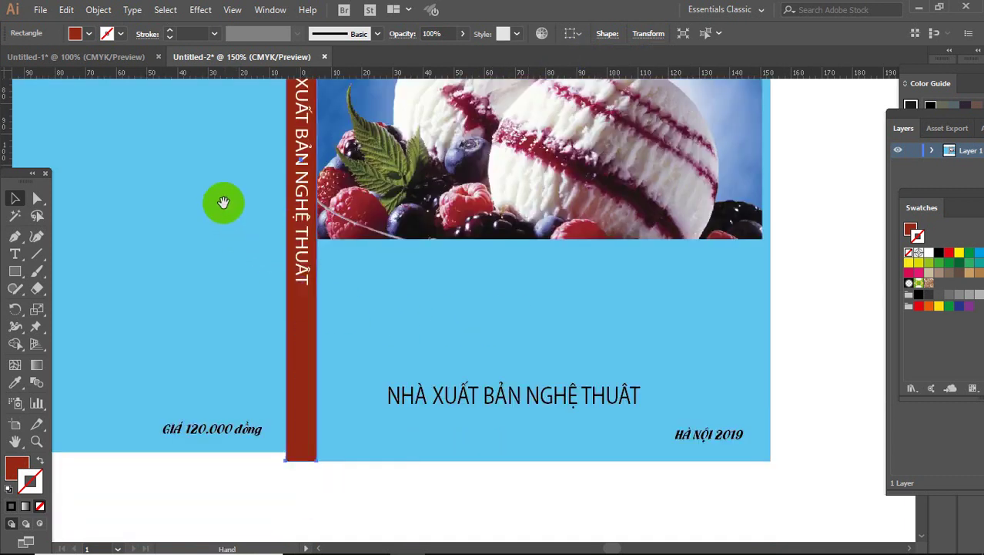
drag(220, 204, 446, 414)
click(378, 259)
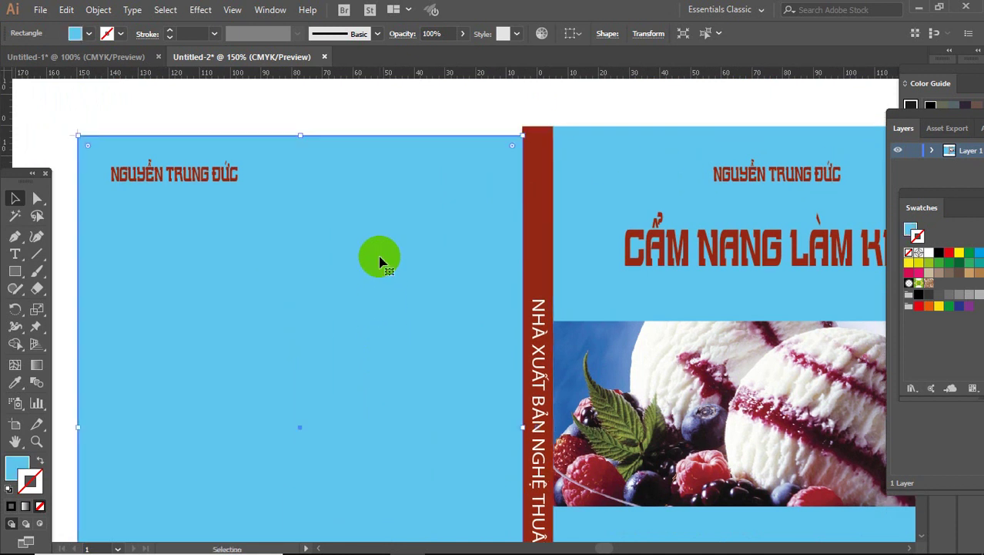
click(649, 34)
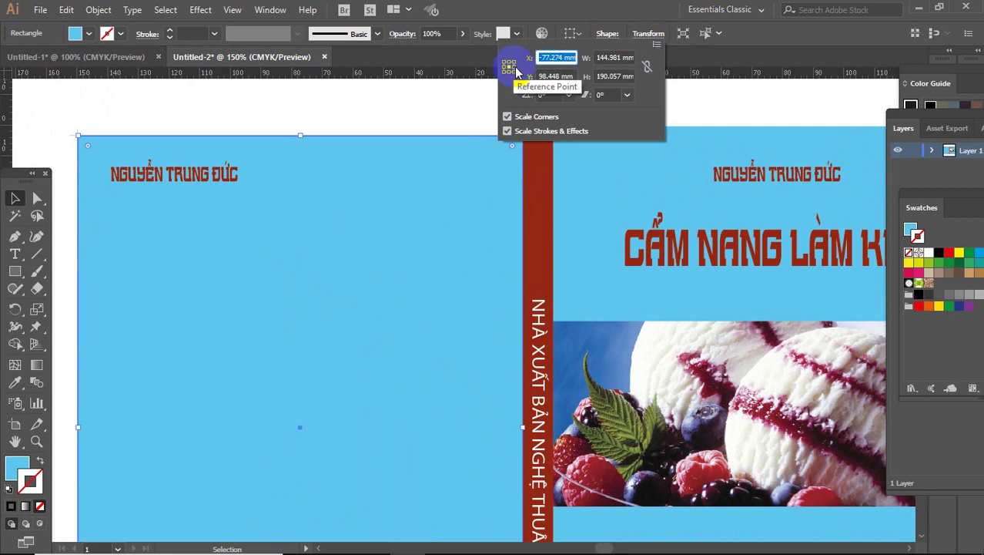
click(515, 68)
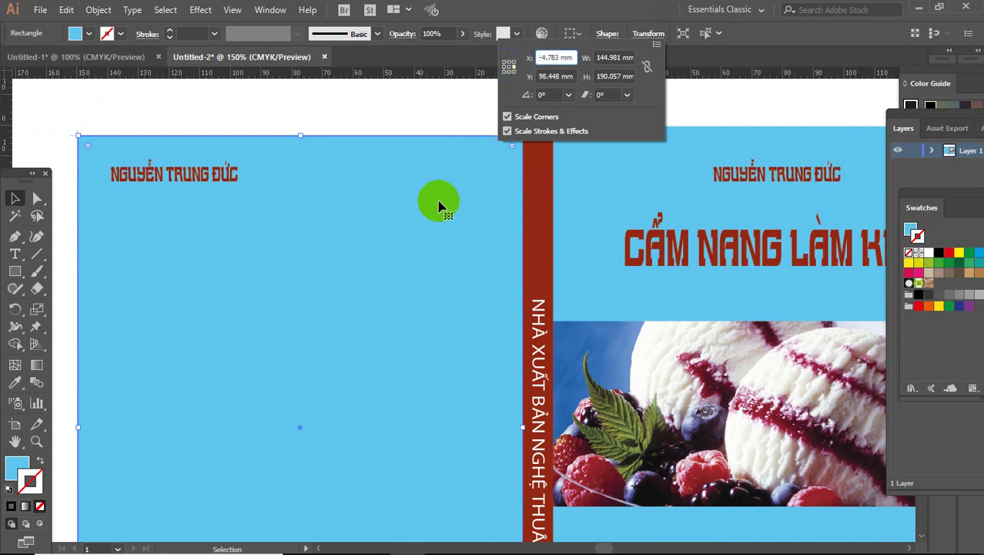
click(537, 103)
click(620, 62)
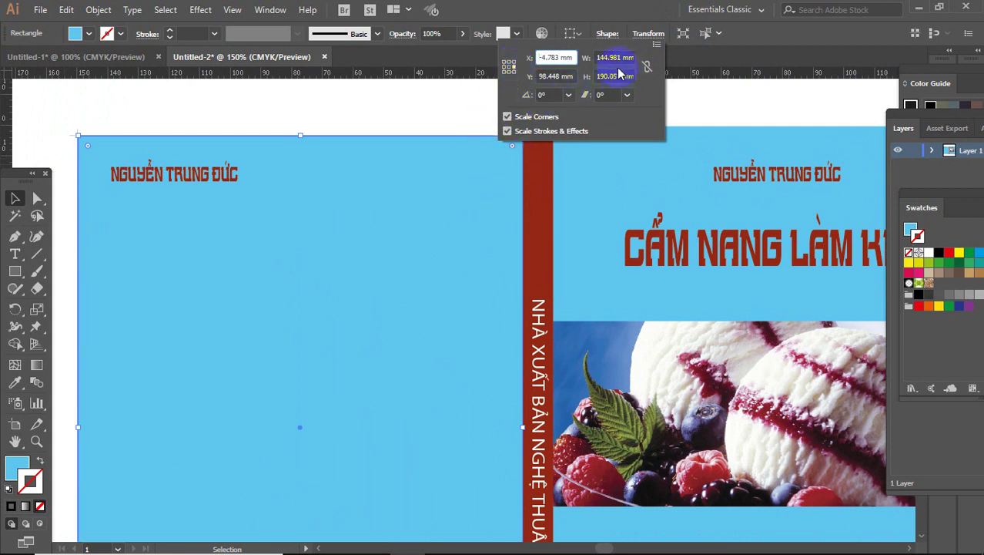
click(617, 70)
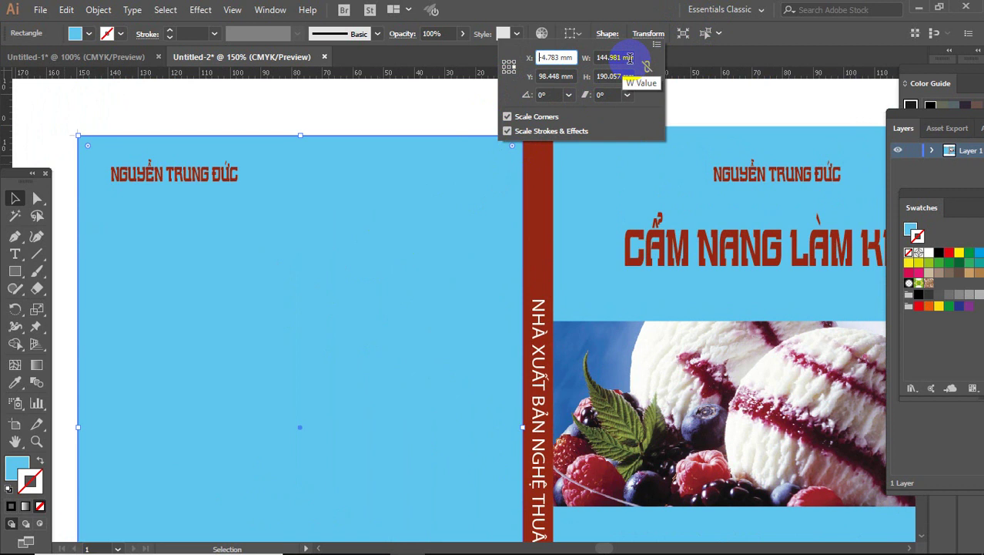
drag(629, 57, 579, 62)
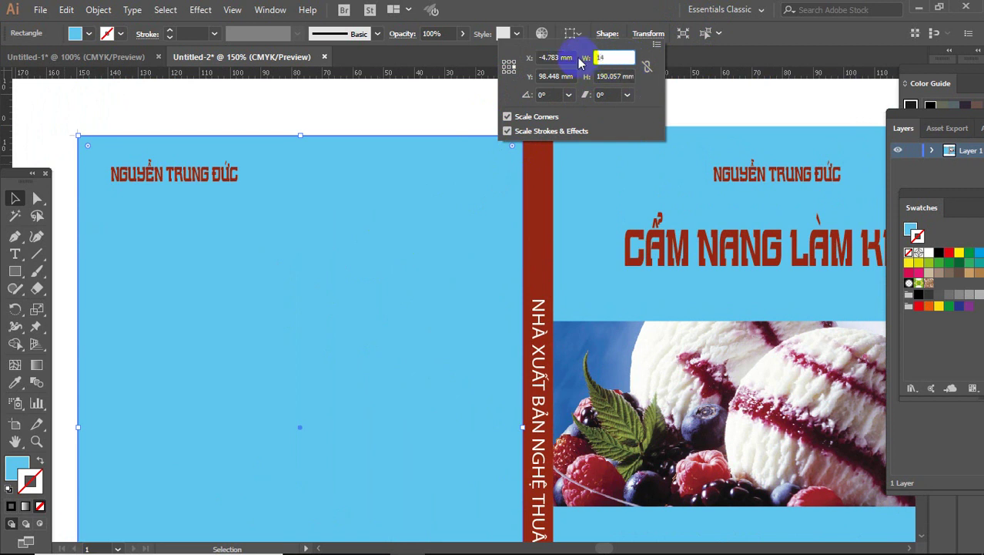
text(8mm)
key(Return)
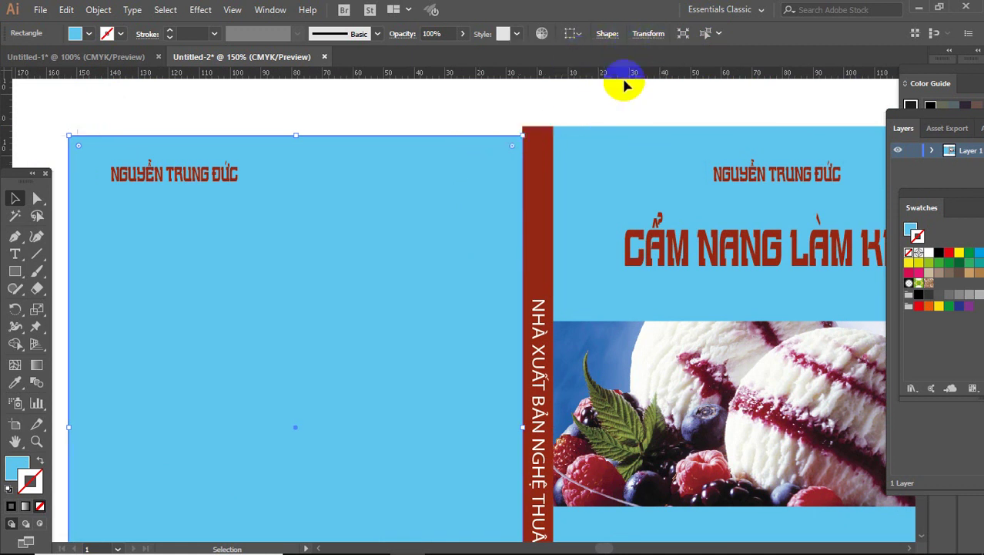
- Set the back cover's height to 196 mm
click(648, 34)
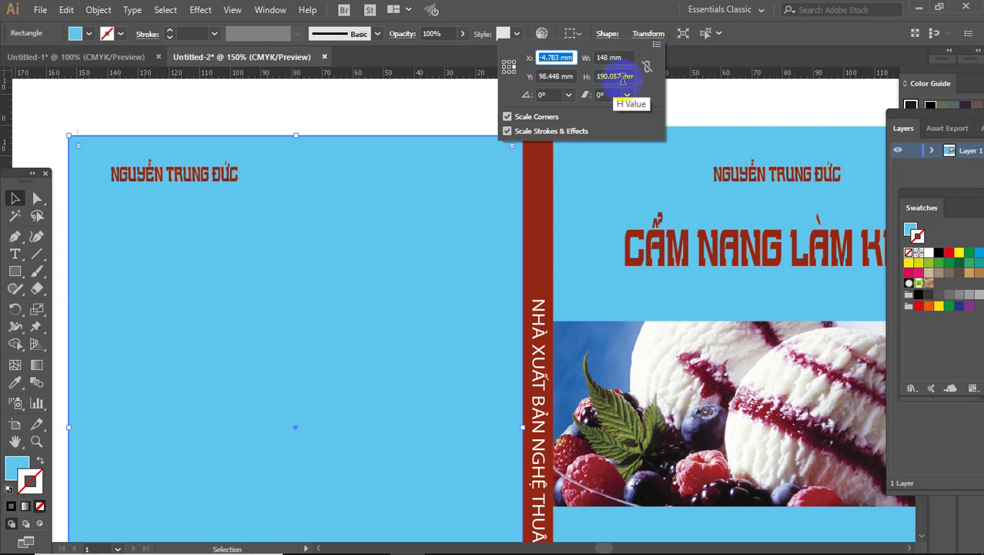
click(630, 75)
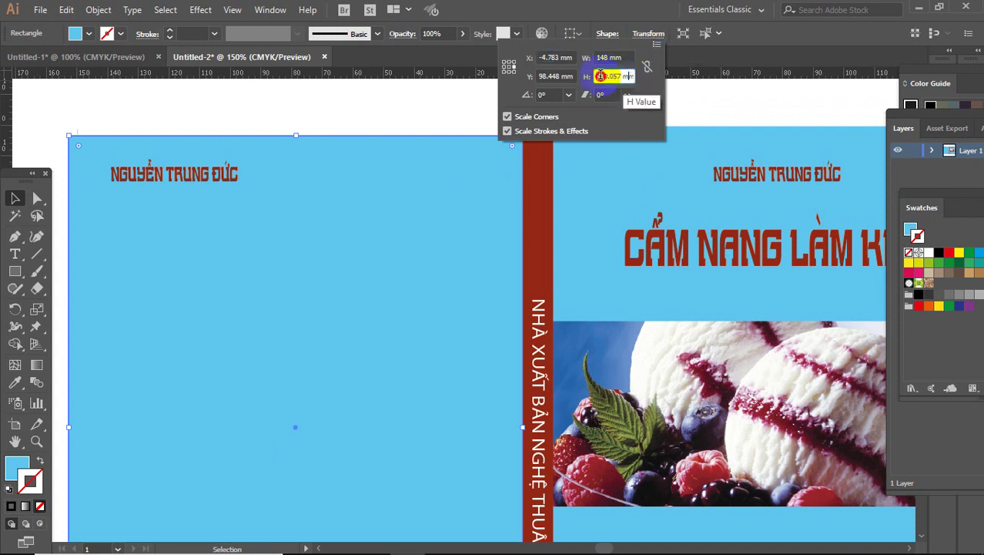
text(mm)
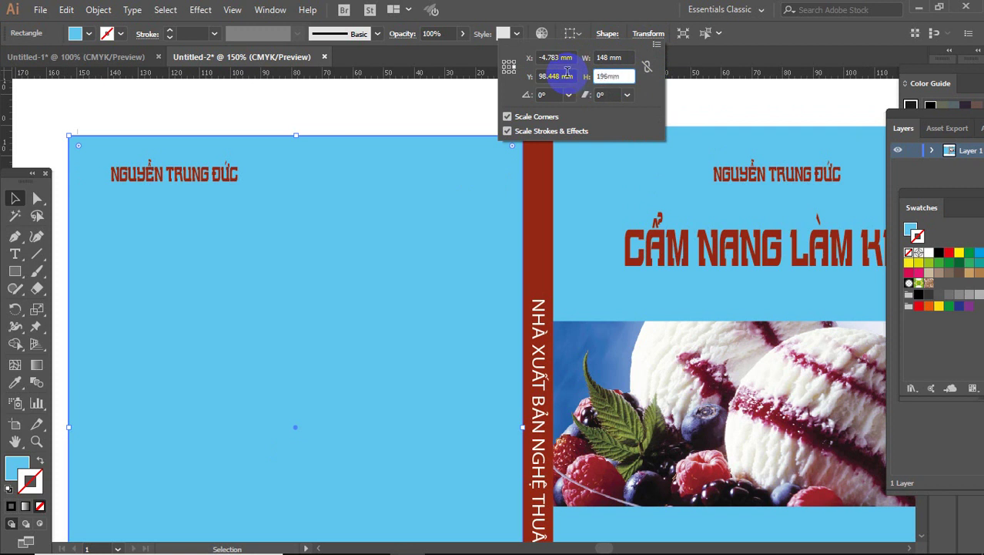
key(Return)
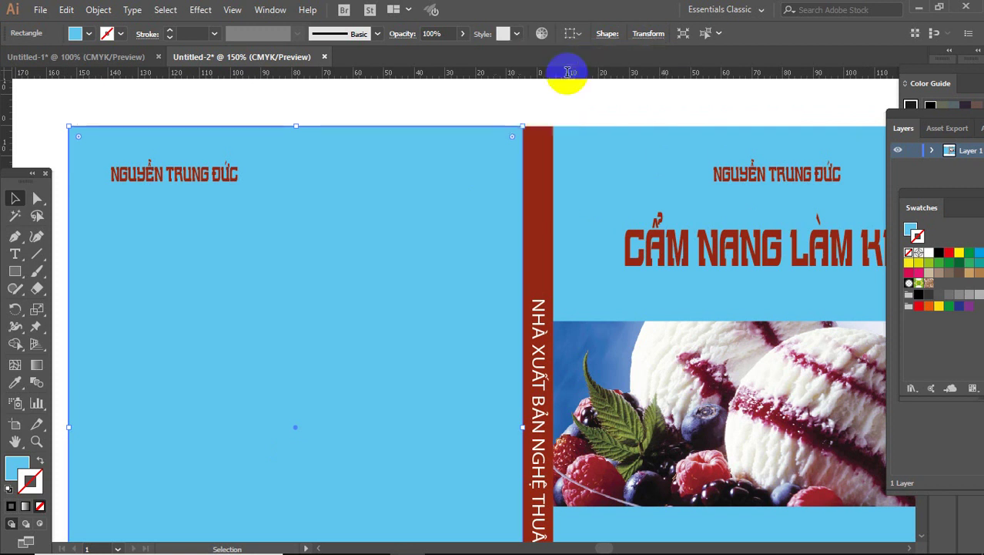
click(488, 105)
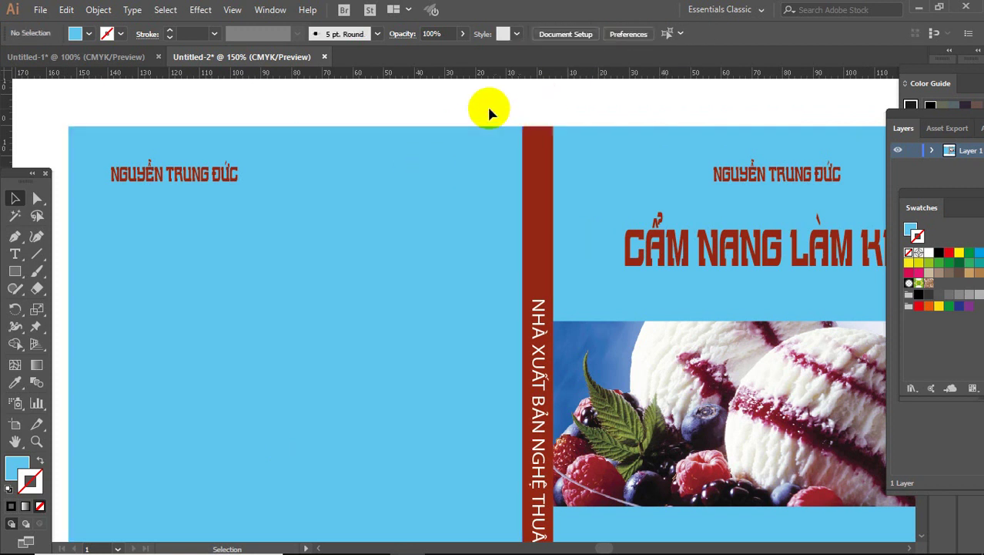
key(ctrl+minus)
key(ctrl+minus)
key(ctrl+minus)
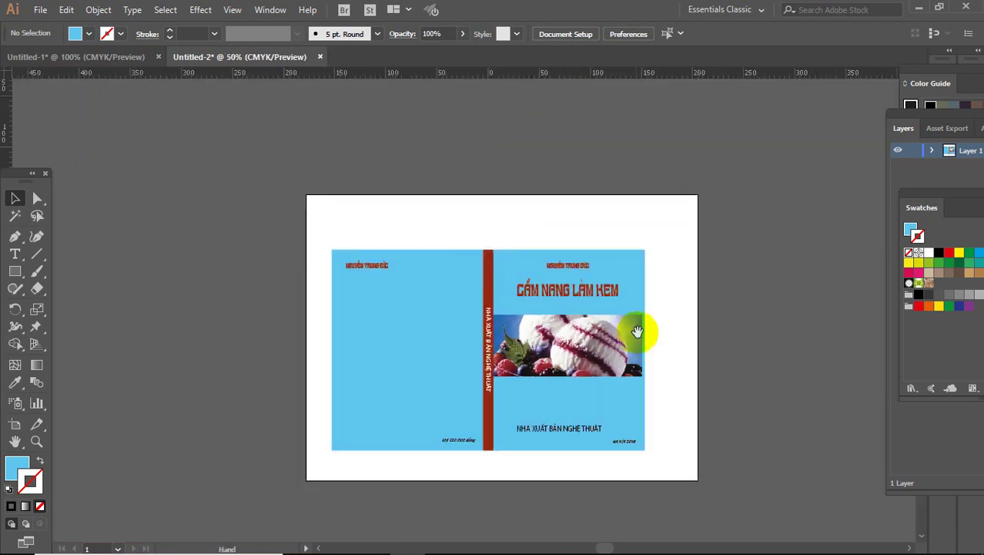
drag(637, 330, 612, 277)
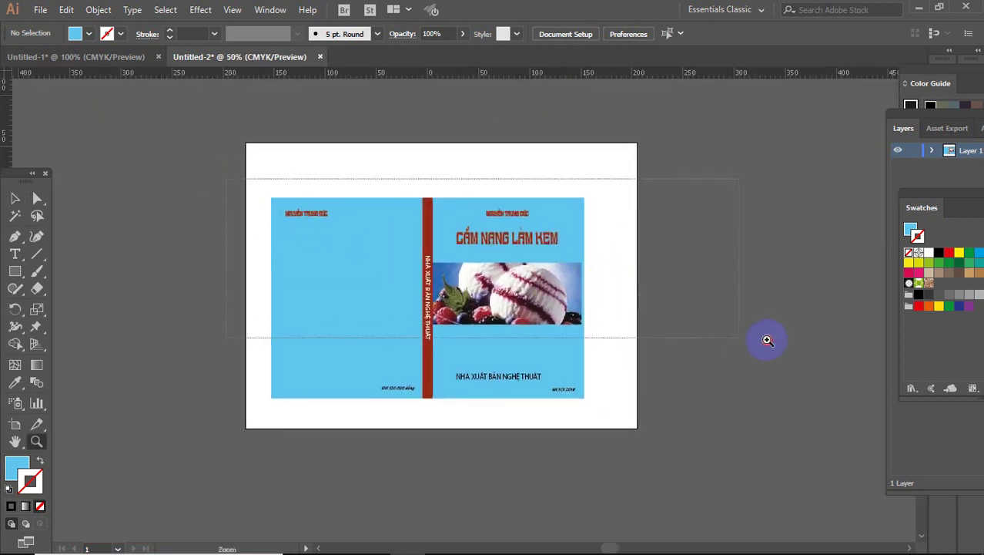
click(537, 180)
drag(546, 181, 680, 296)
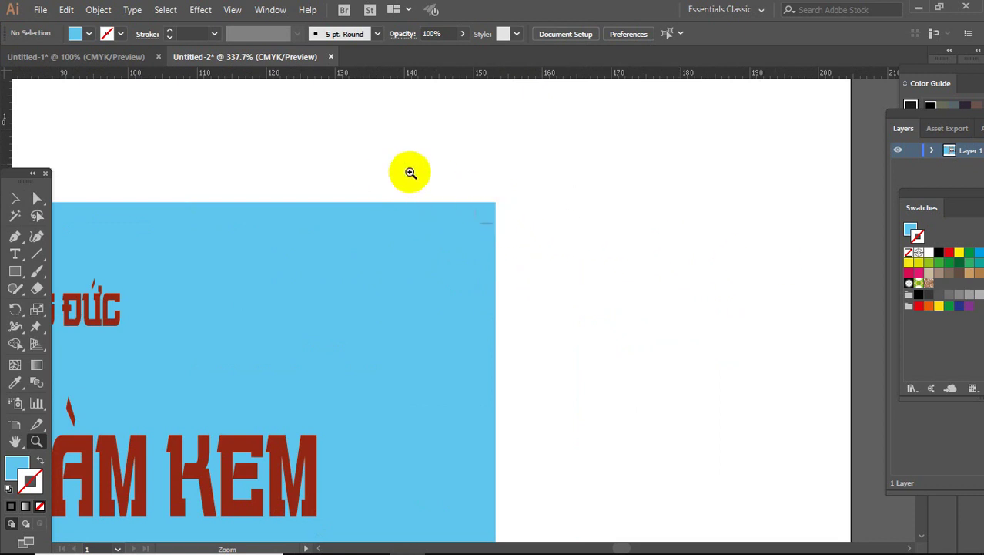
drag(420, 181, 545, 266)
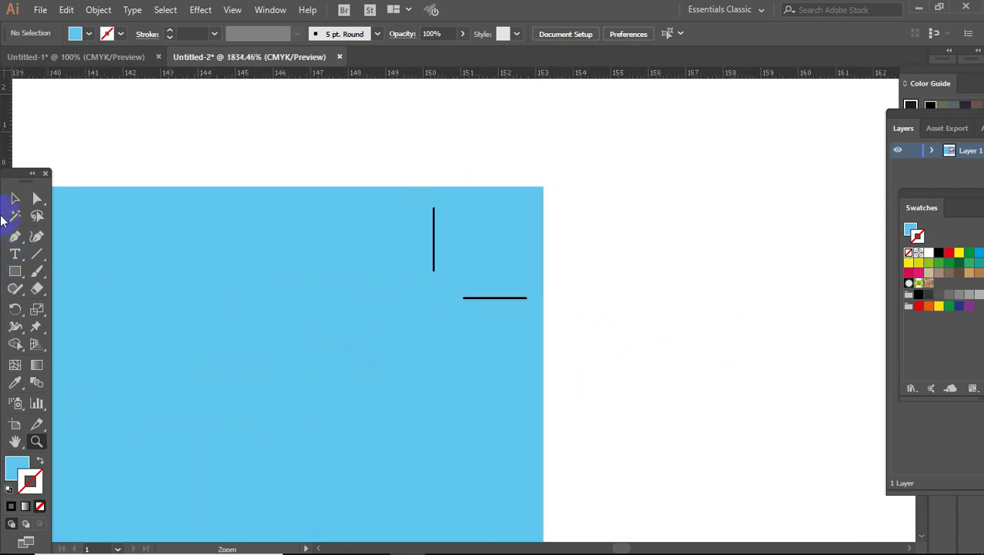
click(16, 199)
key(ctrl+minus)
key(ctrl+minus)
key(ctrl+minus)
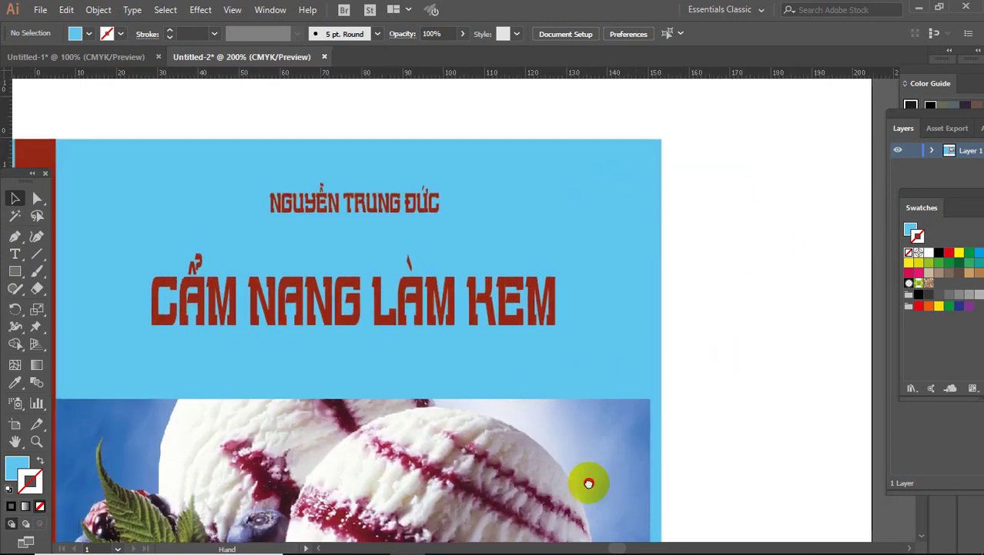
drag(636, 228, 463, 468)
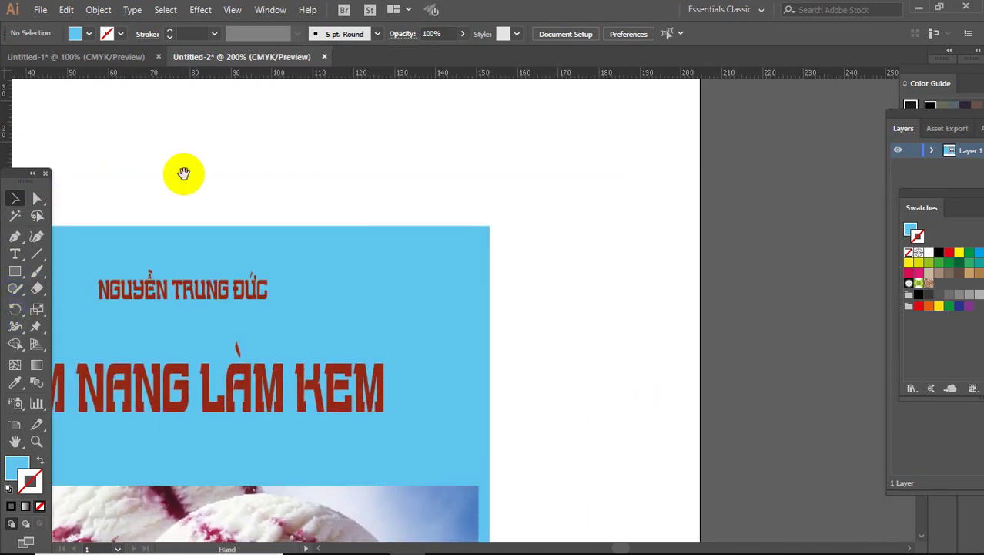
- Draw a small circle beside the cover with the Ellipse Tool and close the floating Layers panel
drag(185, 174, 220, 170)
drag(41, 170, 214, 98)
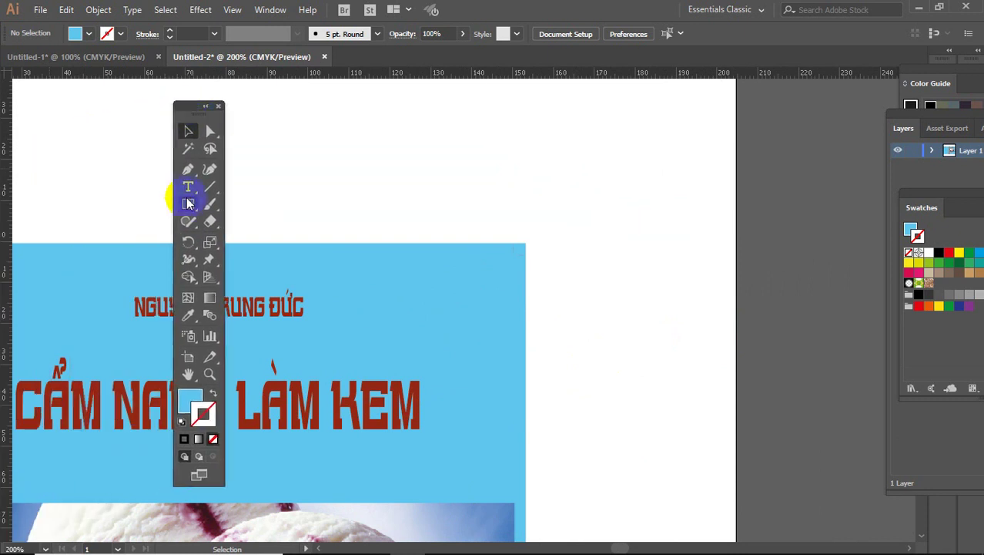
drag(188, 205, 242, 236)
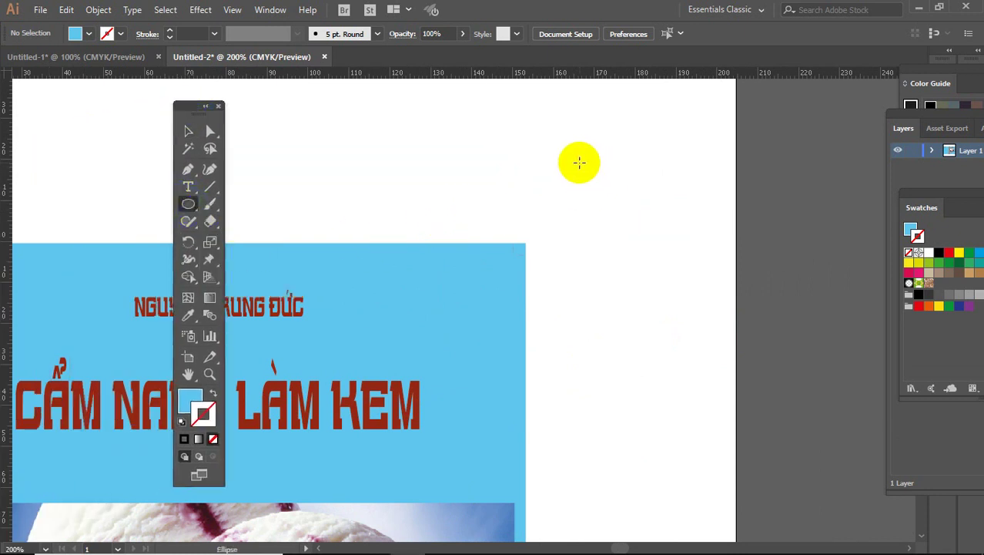
drag(580, 163, 615, 197)
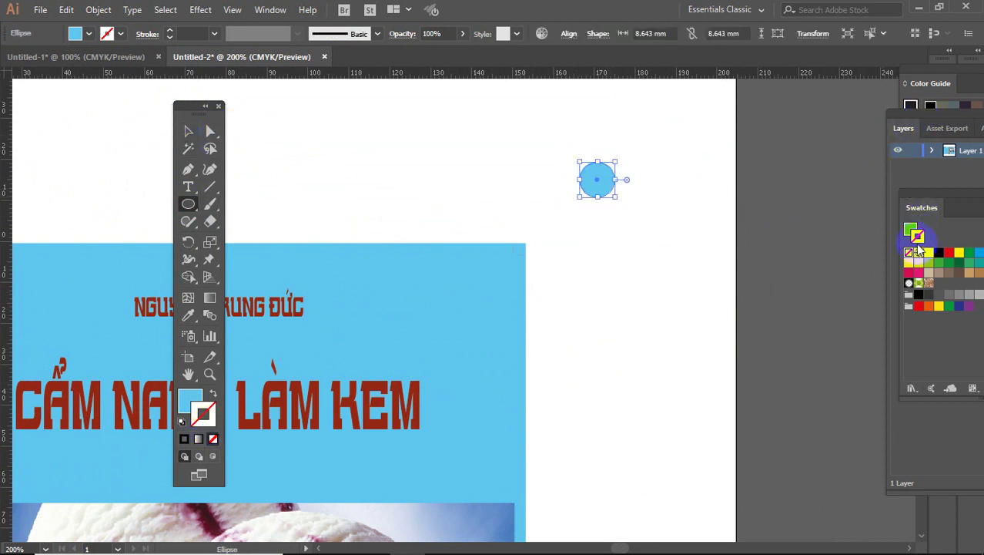
drag(934, 121, 743, 135)
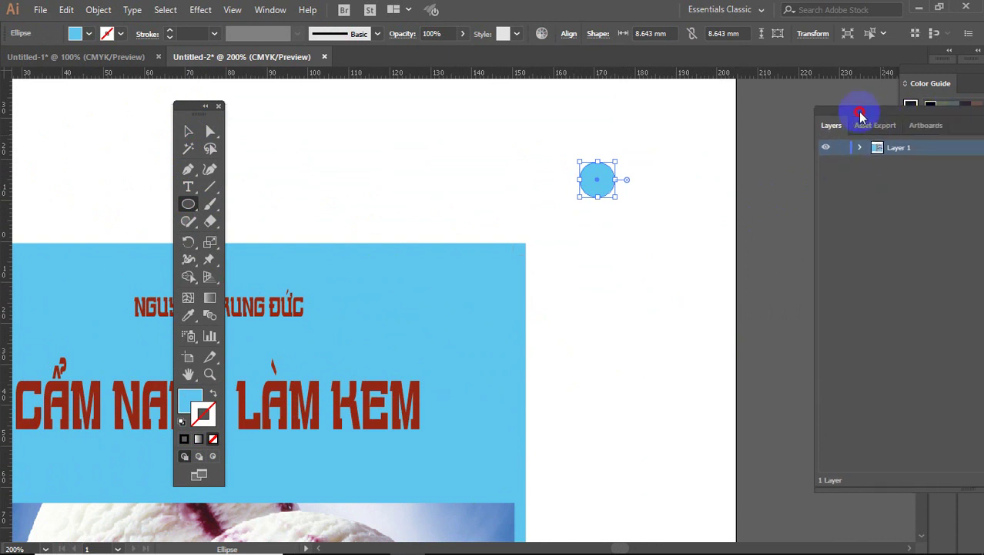
drag(879, 111, 765, 150)
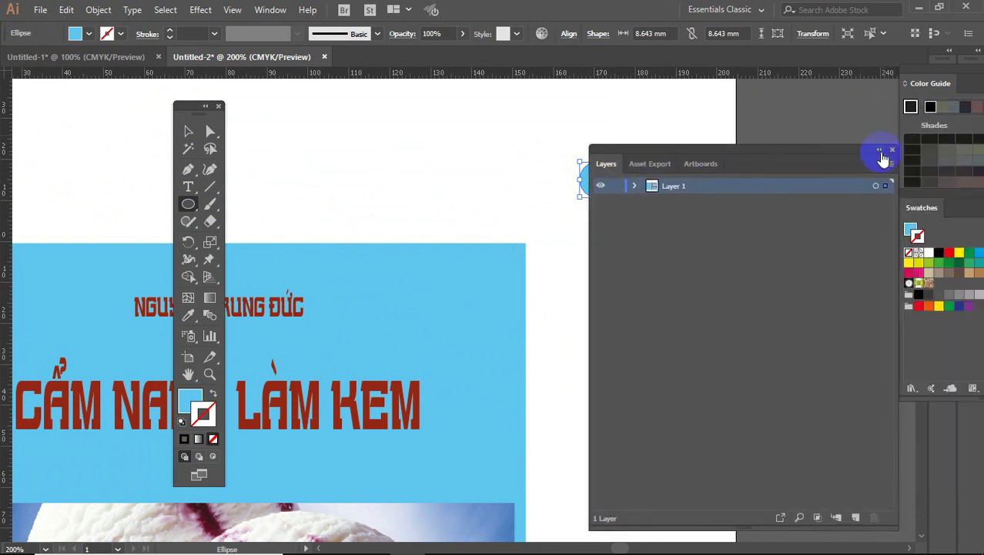
click(891, 150)
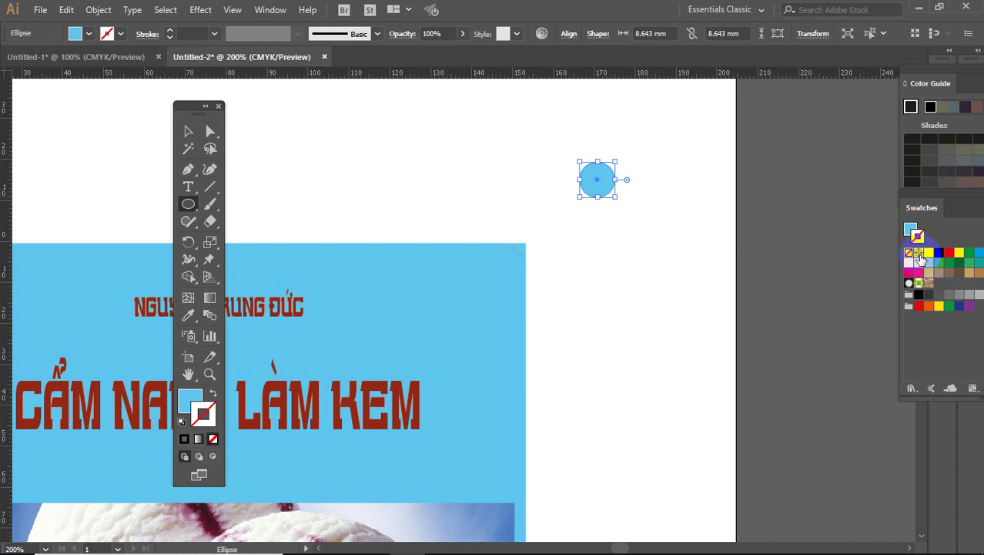
- Give the circle a Registration stroke, no fill and a 0.01 cm stroke weight
click(919, 254)
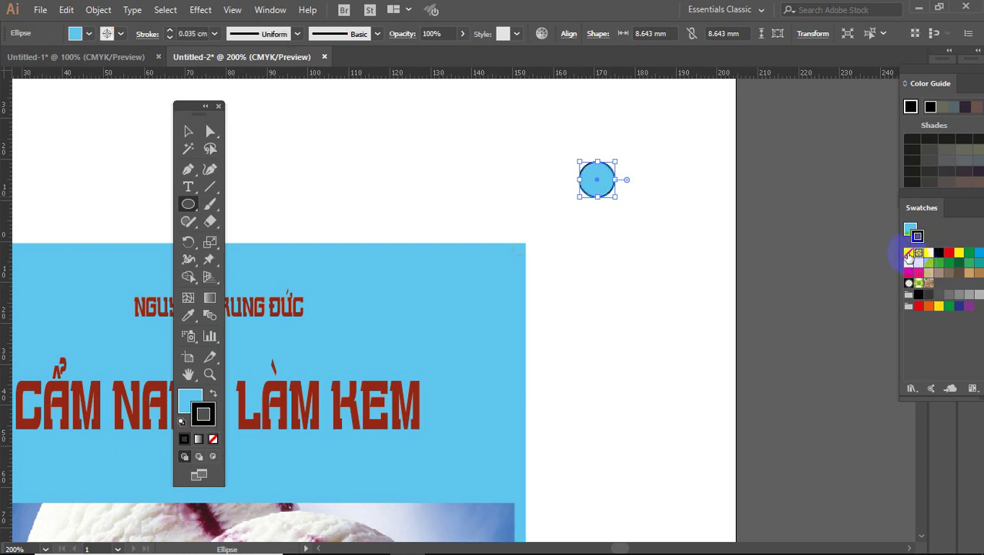
click(190, 402)
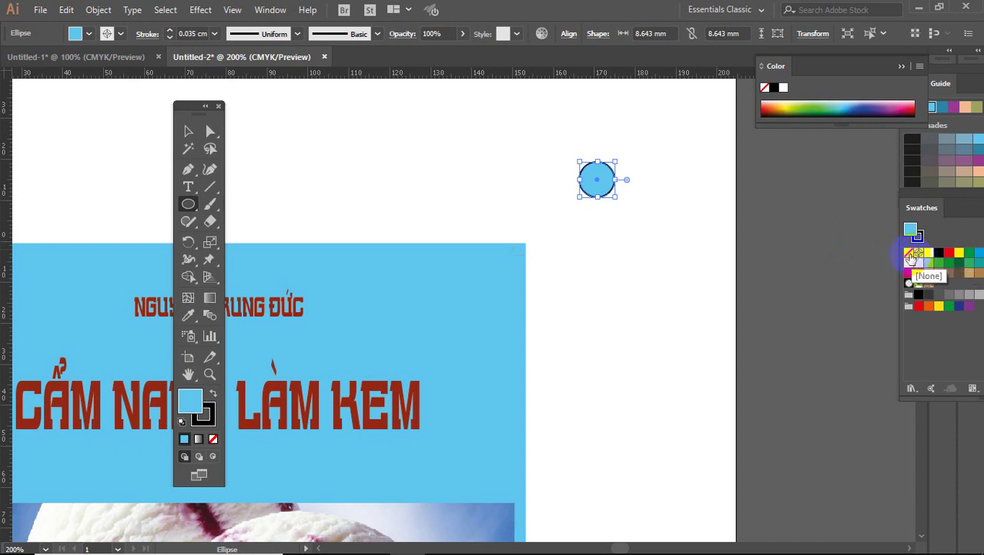
click(910, 254)
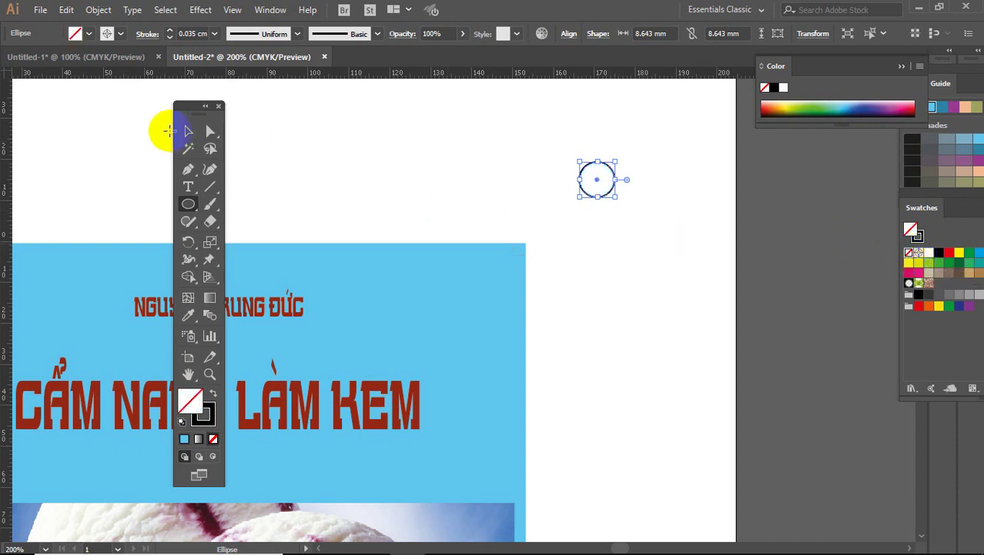
click(188, 131)
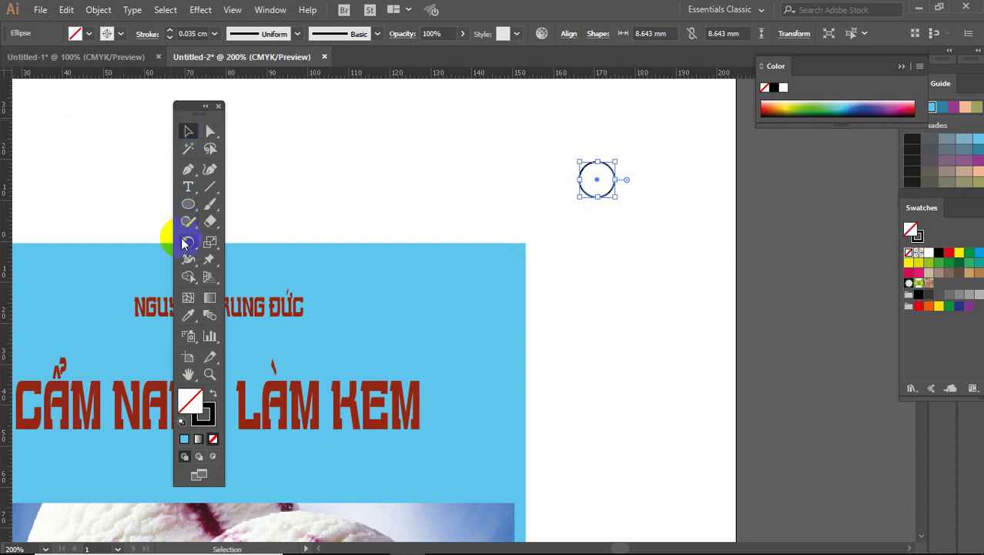
click(215, 34)
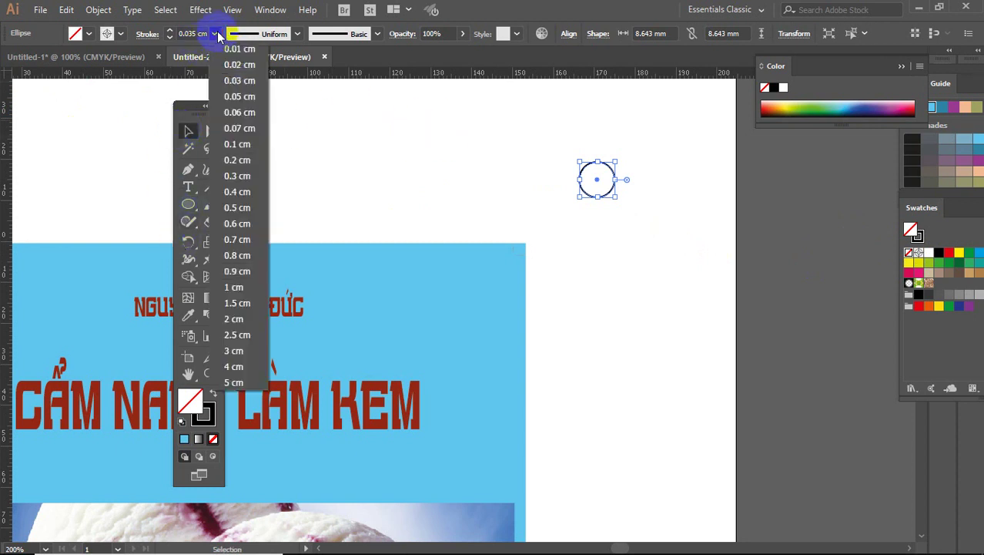
click(234, 50)
click(577, 205)
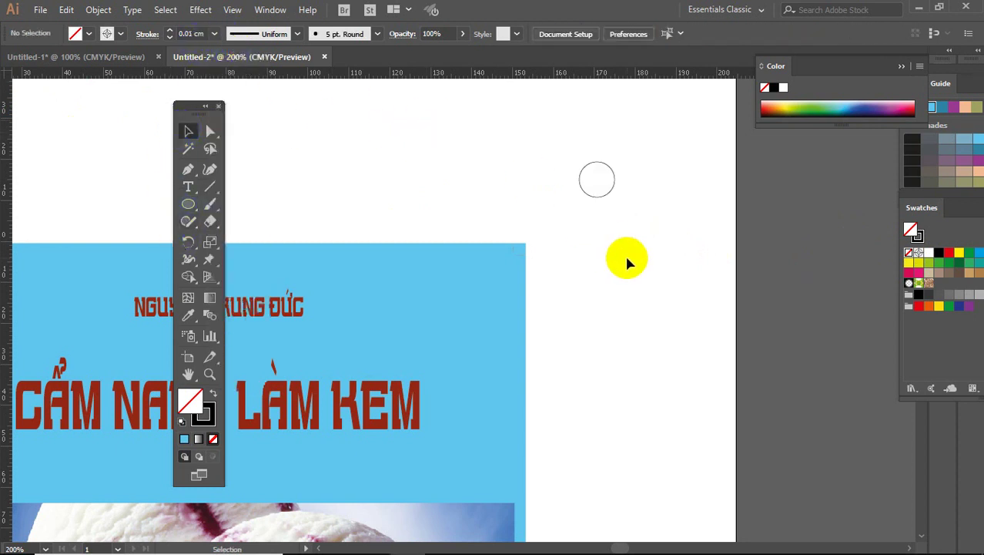
- Draw a vertical straight line running through the small circle
click(188, 169)
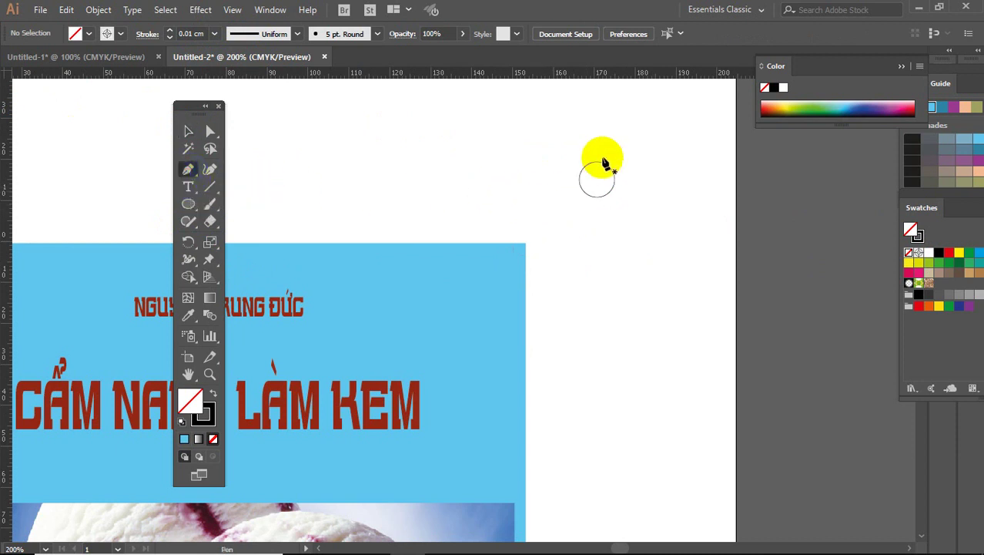
click(594, 124)
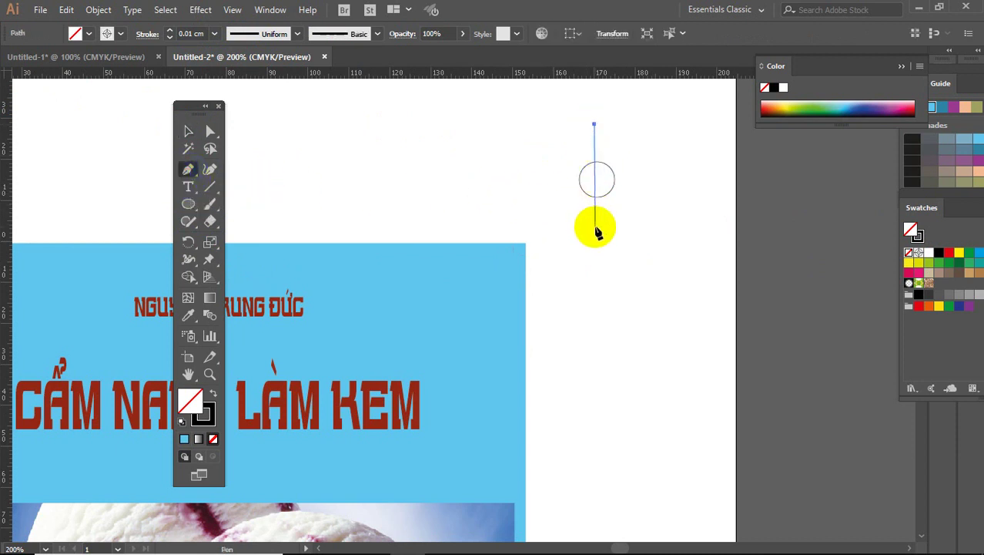
key(ctrl)
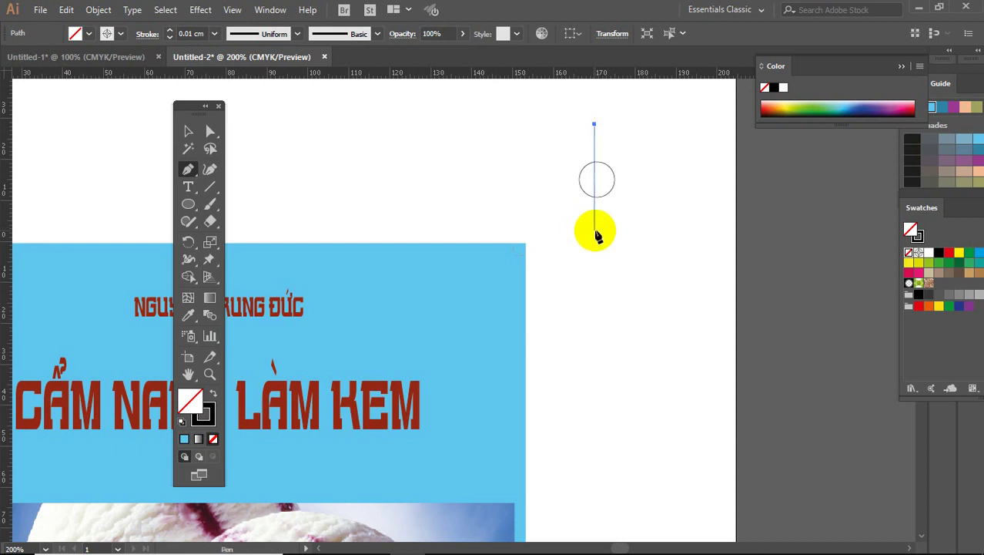
click(594, 226)
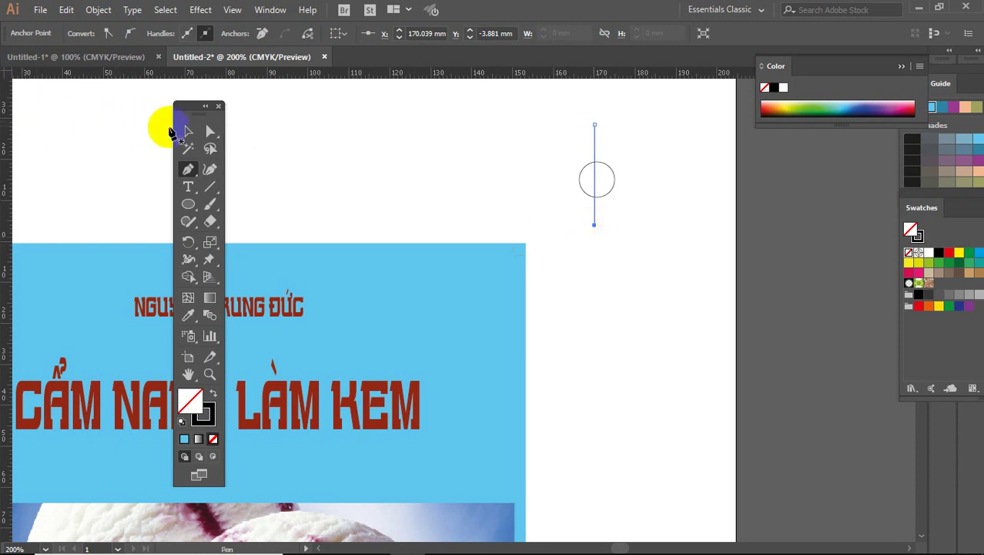
- Duplicate the vertical line and rotate the copy 90° to make it horizontal
click(185, 133)
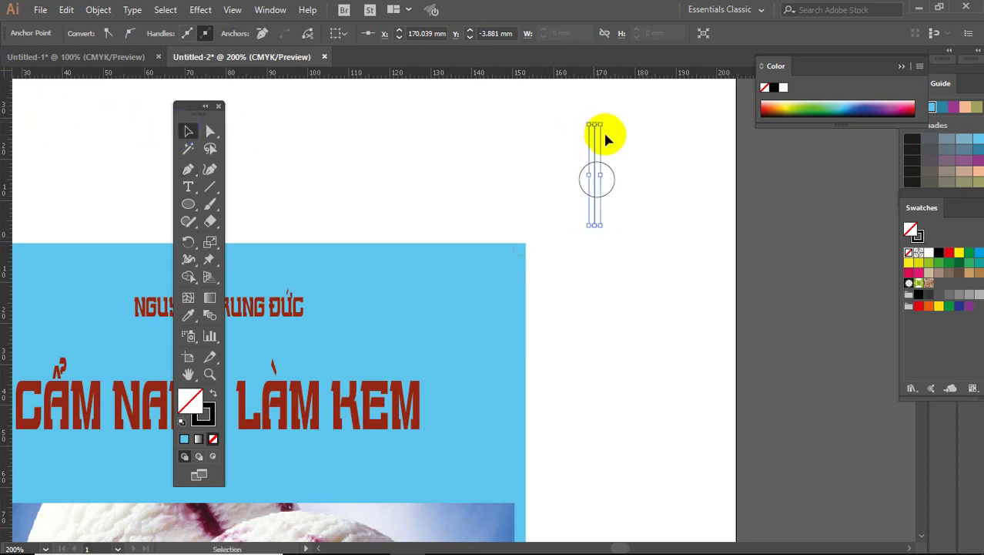
drag(598, 142, 646, 143)
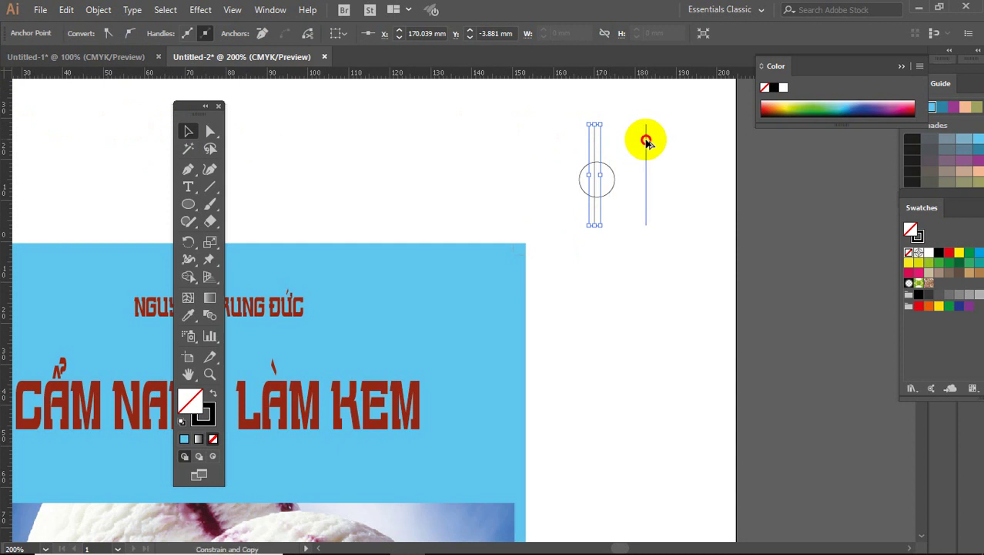
click(616, 250)
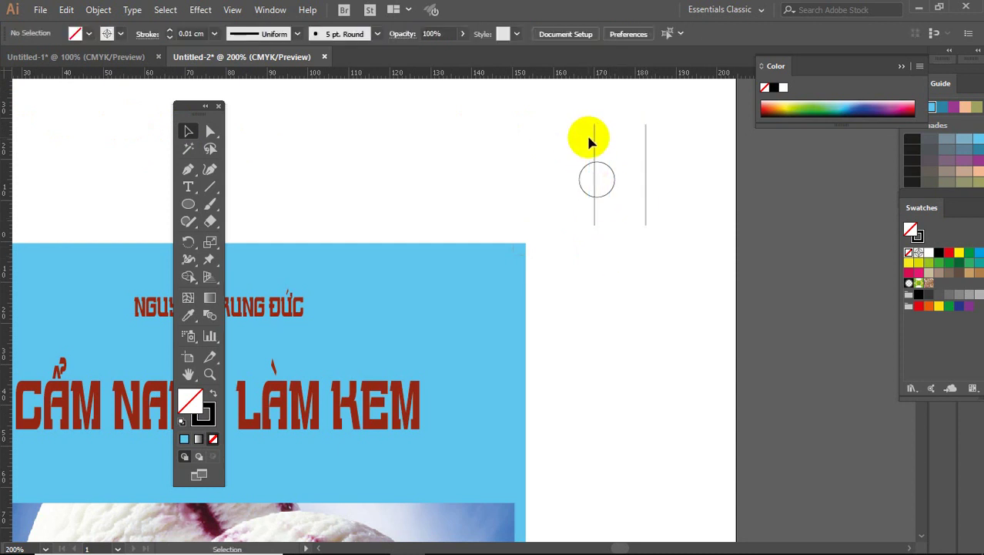
click(644, 143)
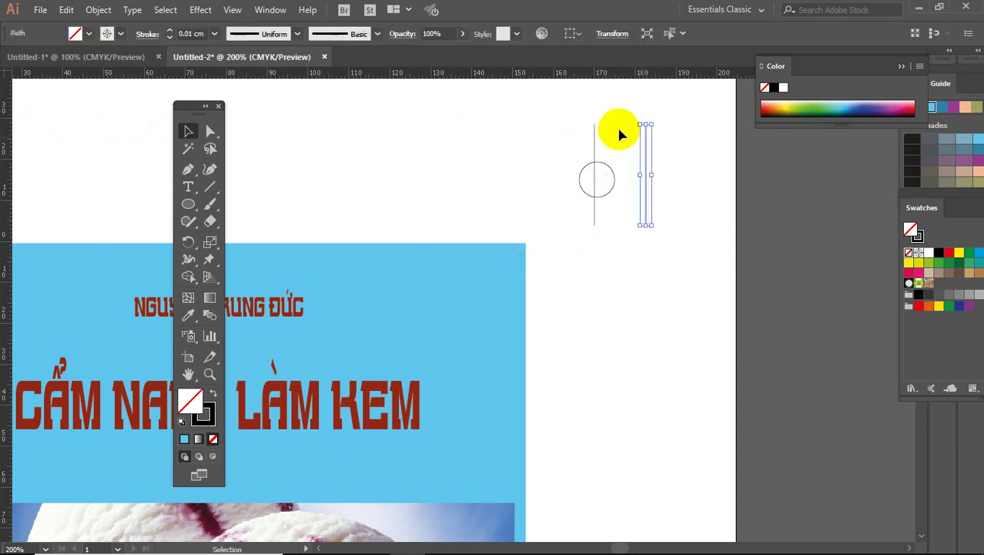
click(613, 33)
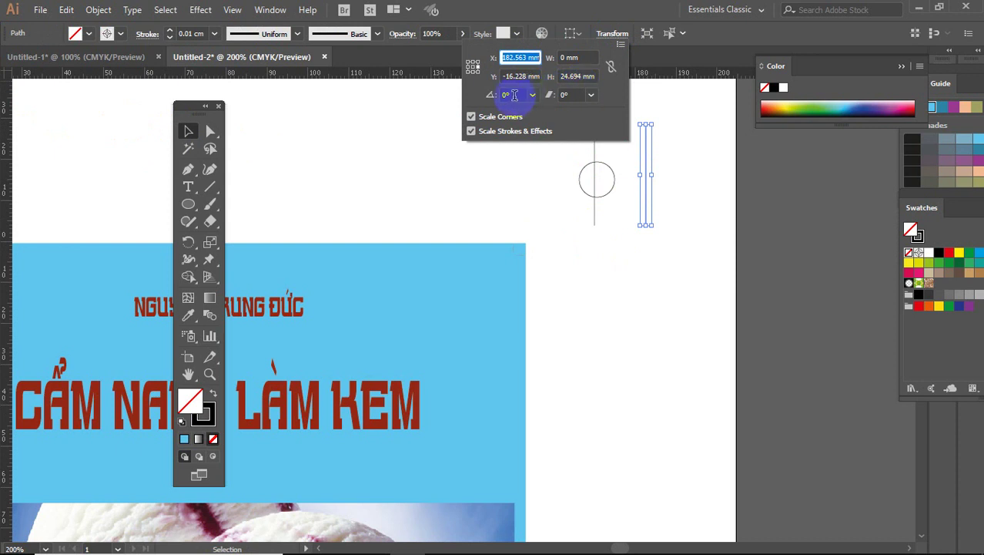
click(515, 94)
text(90)
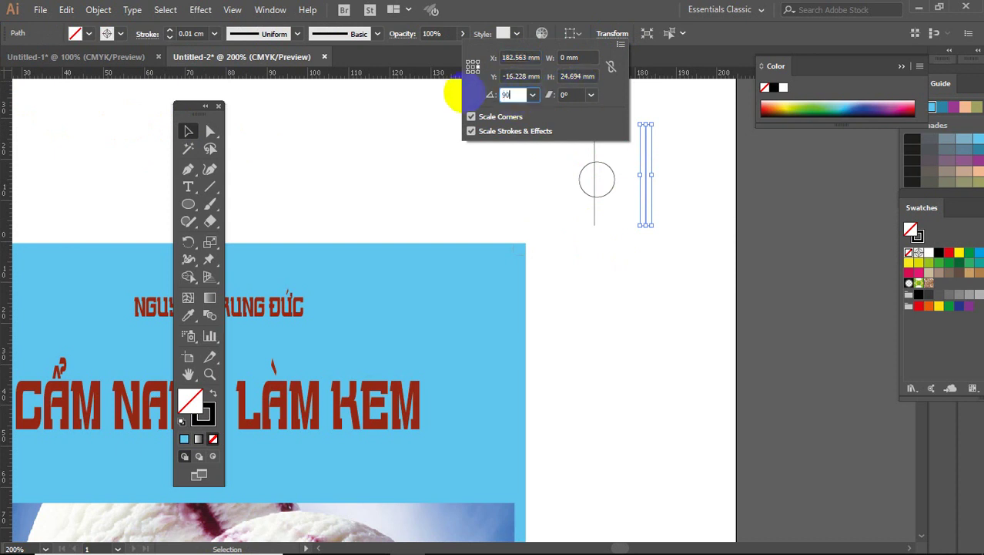
key(Return)
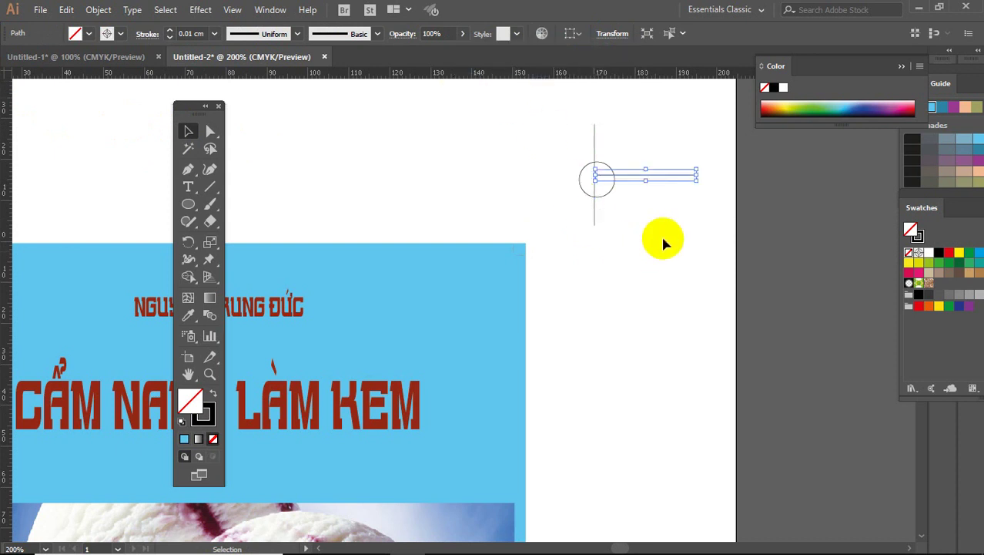
- Centre the two lines on each other horizontally and vertically to form a cross
click(544, 136)
drag(532, 112, 729, 244)
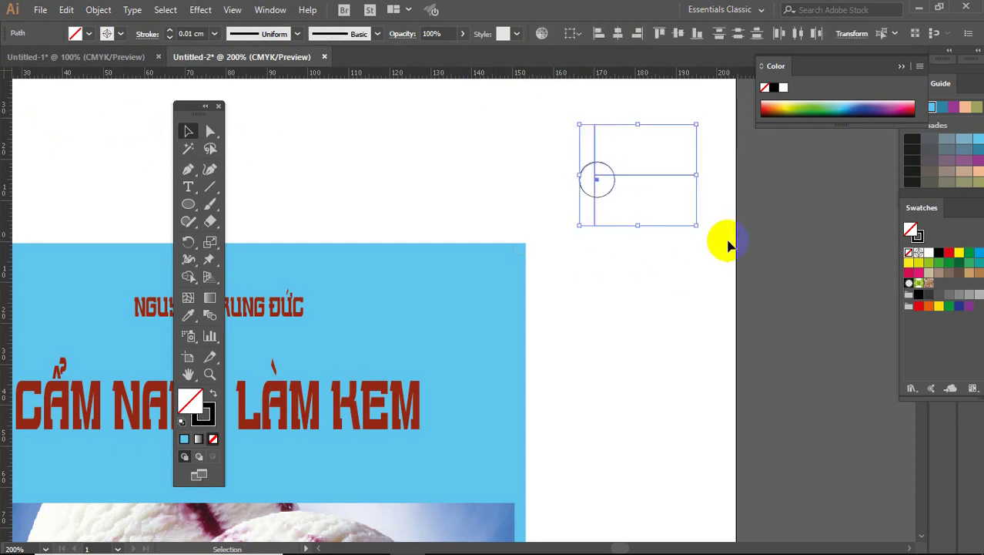
click(618, 33)
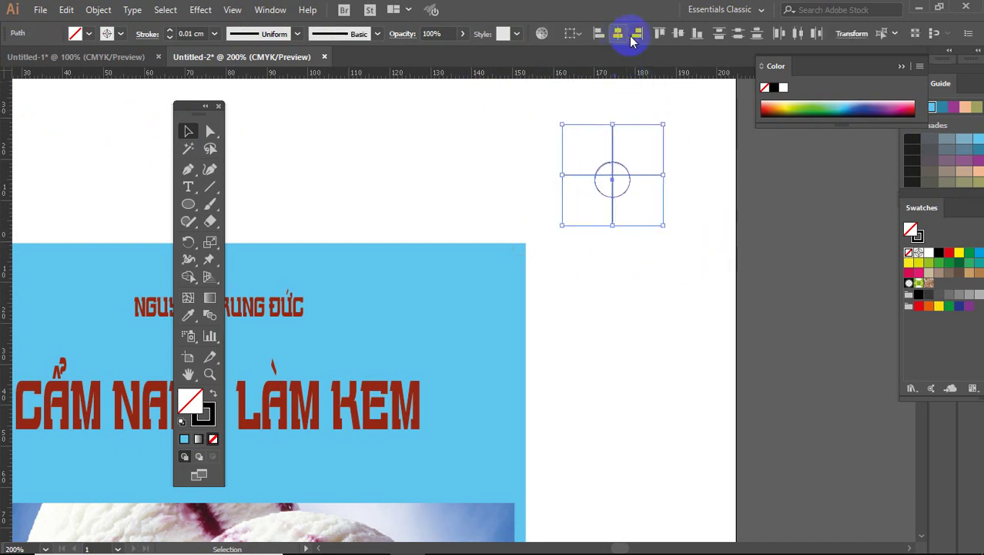
click(681, 35)
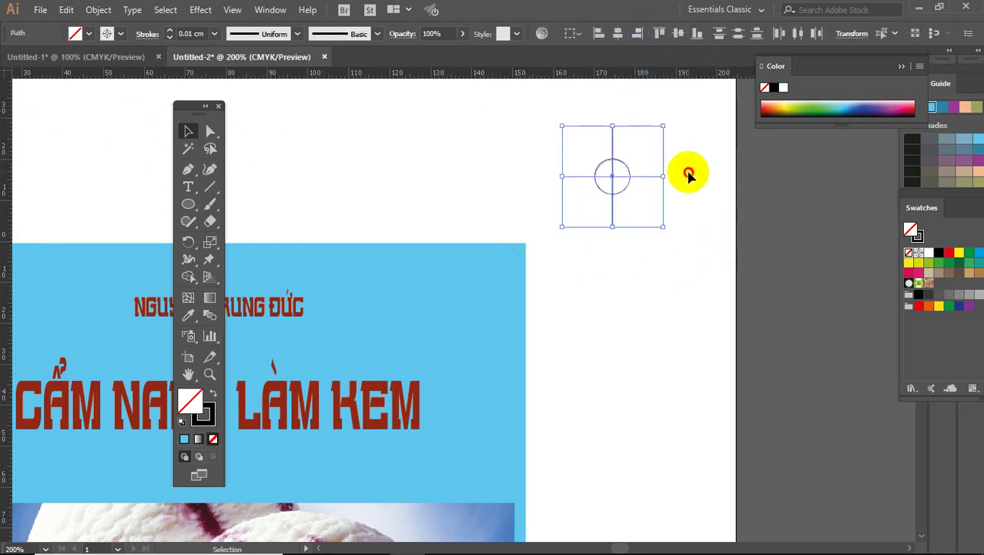
drag(688, 172, 670, 308)
- Scale the circle and crosshair lines down together into a small target
drag(534, 105, 694, 248)
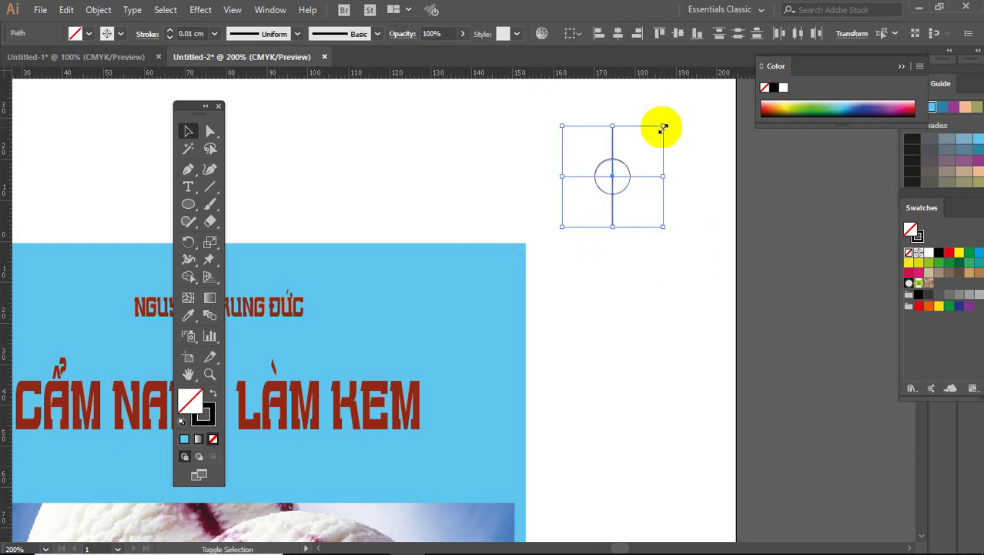
drag(664, 127, 617, 171)
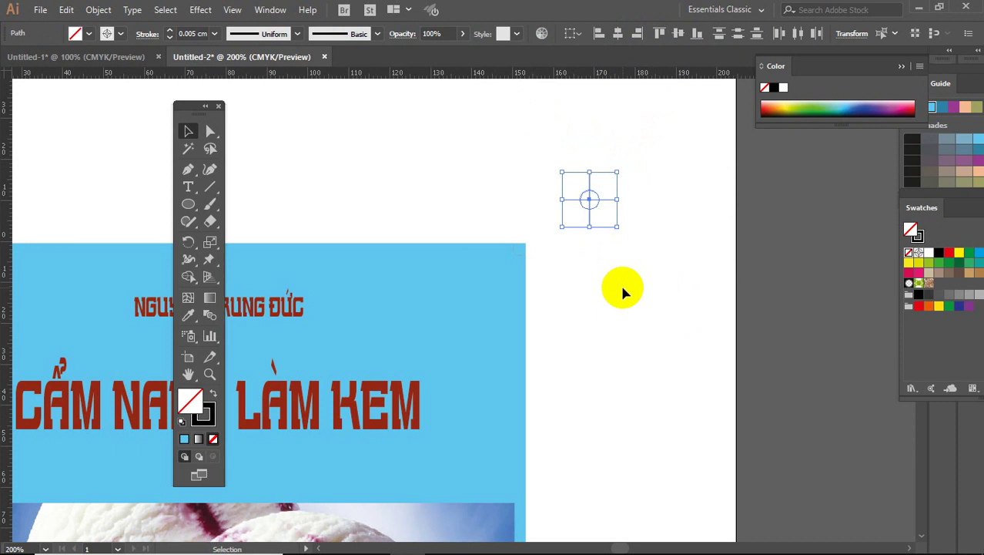
click(602, 245)
click(597, 204)
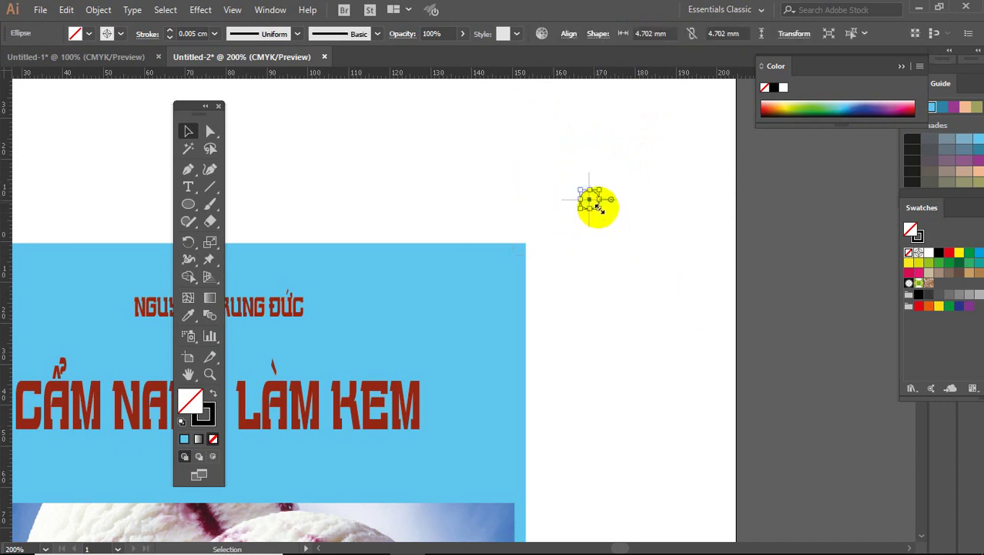
mouse_move(545, 149)
mouse_down()
mouse_move(632, 237)
mouse_move(629, 256)
mouse_up()
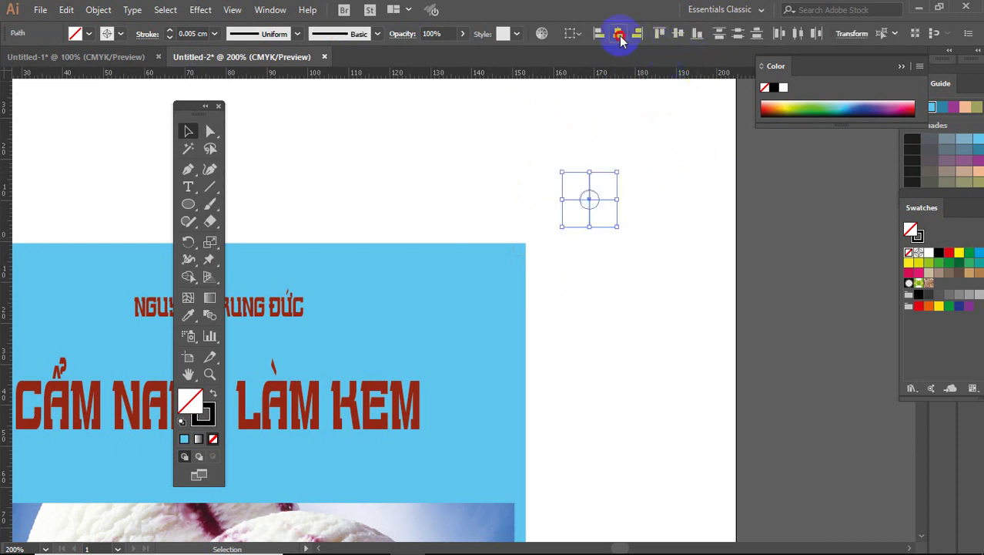
click(666, 243)
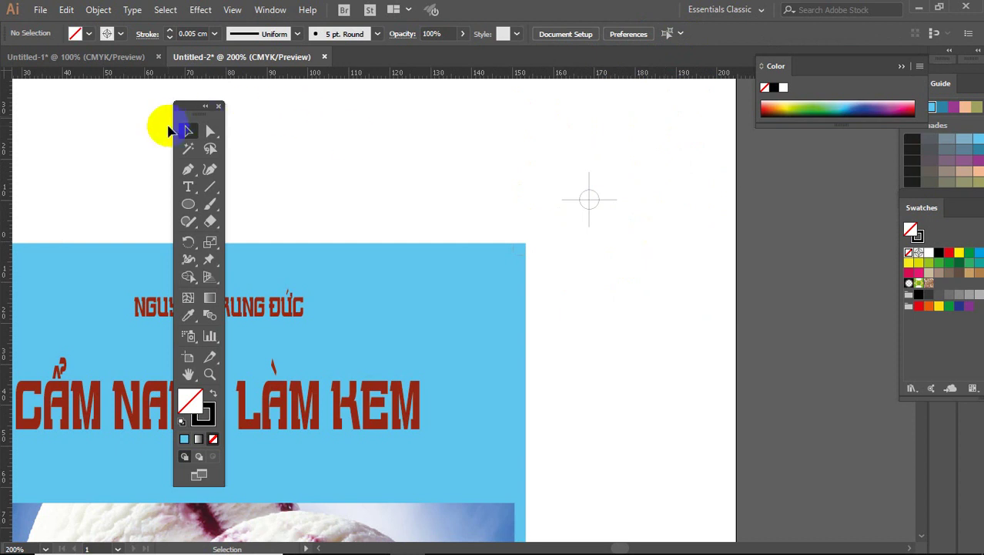
mouse_move(545, 125)
mouse_down()
mouse_move(604, 218)
mouse_move(598, 202)
mouse_up()
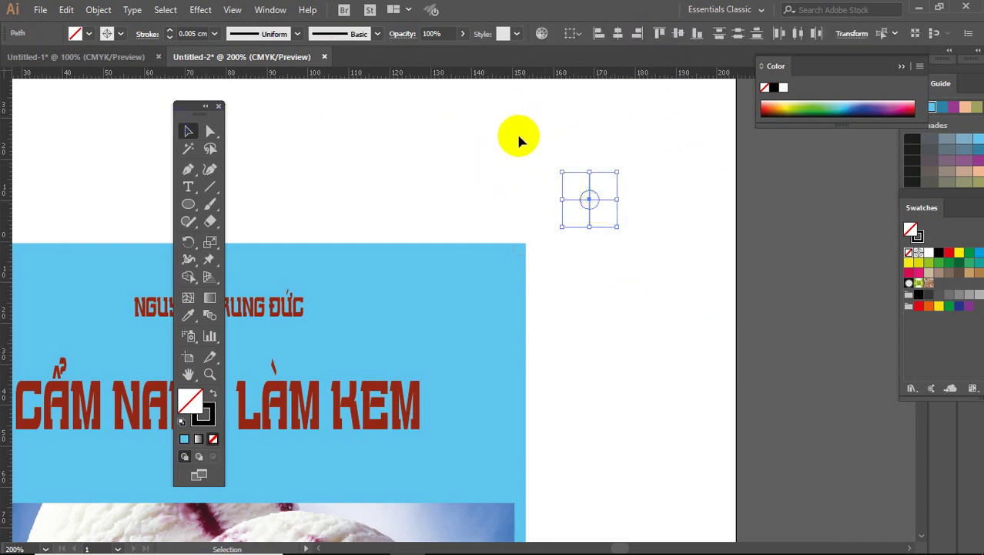
mouse_move(518, 133)
mouse_down()
mouse_move(653, 260)
mouse_move(681, 325)
mouse_up()
click(681, 326)
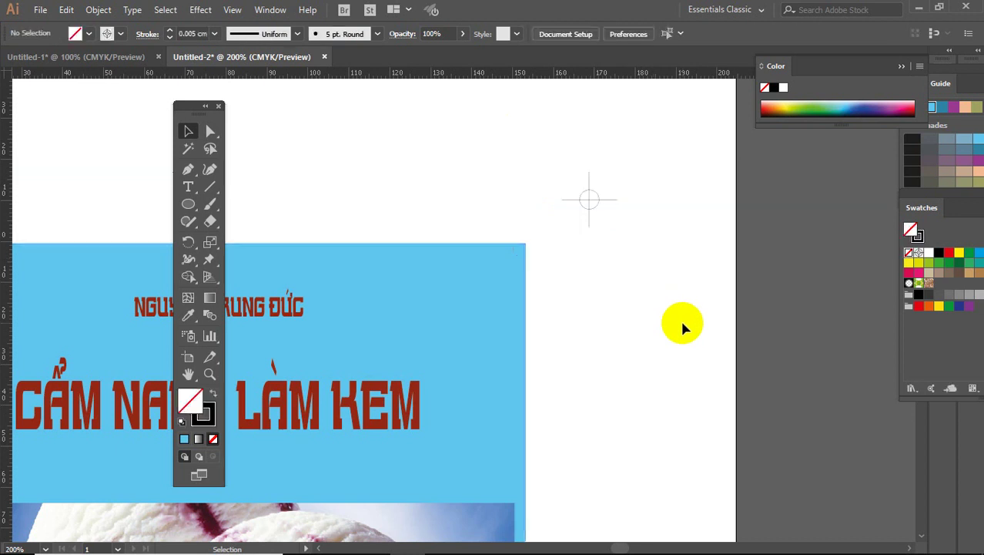
- Zoom in on the crosshair and move it slightly up and to the left
key(z)
drag(487, 134, 721, 286)
click(188, 131)
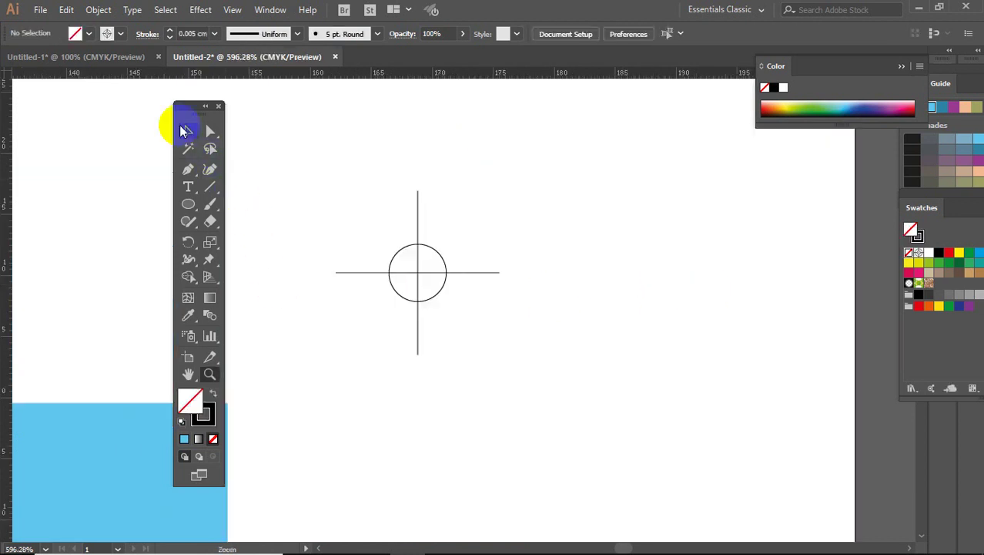
drag(325, 162, 529, 385)
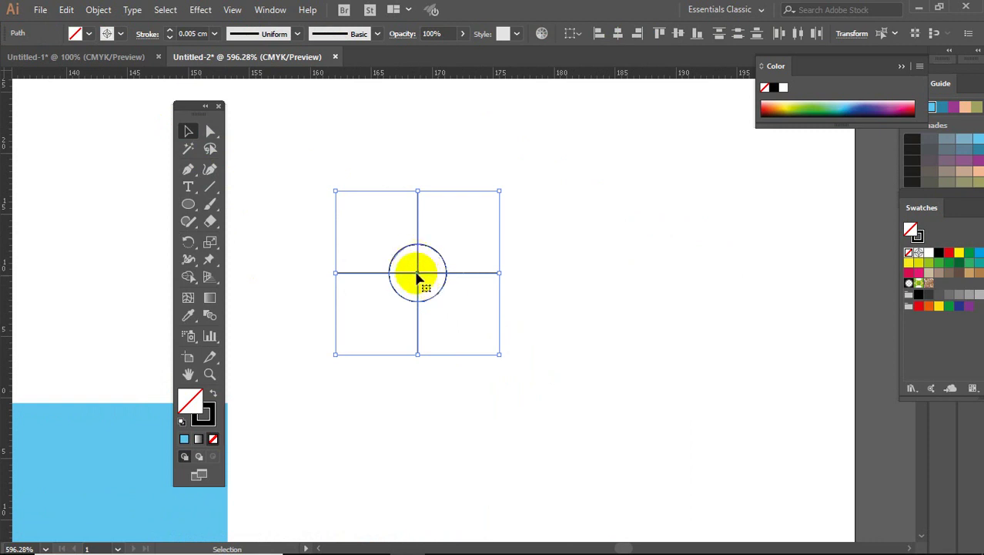
drag(416, 272, 377, 217)
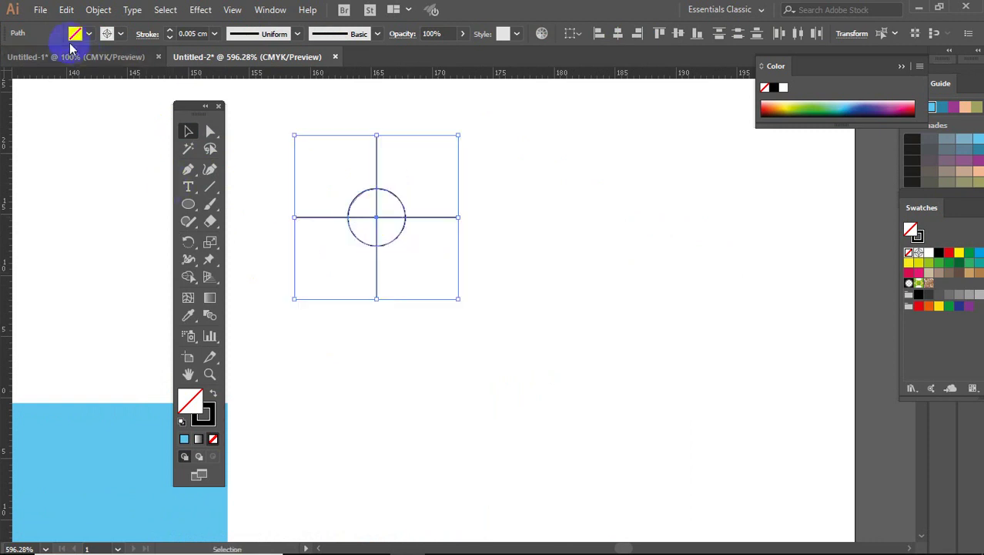
- Browse the General, Selection and Smart Guides preferences, then cancel without changes
click(67, 9)
mouse_move(100, 469)
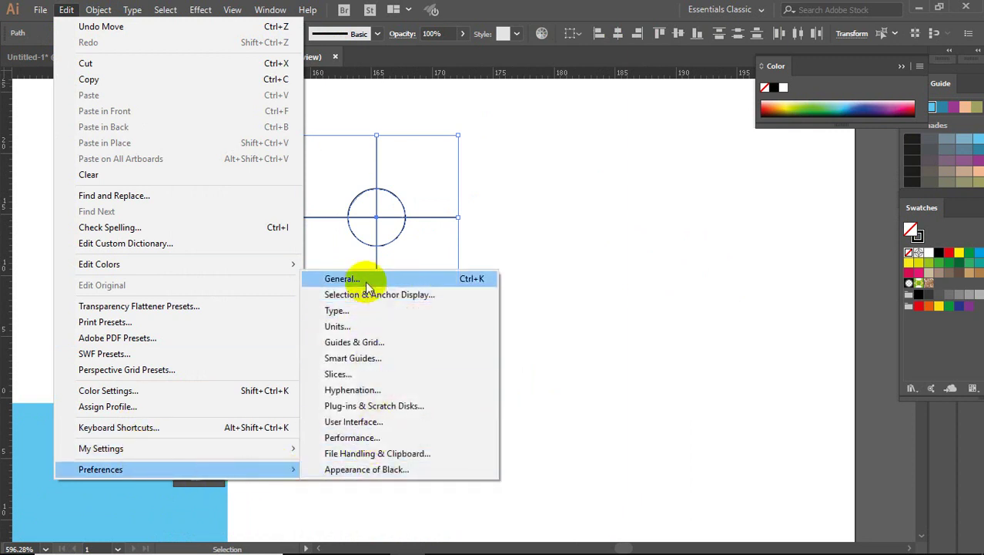
click(365, 279)
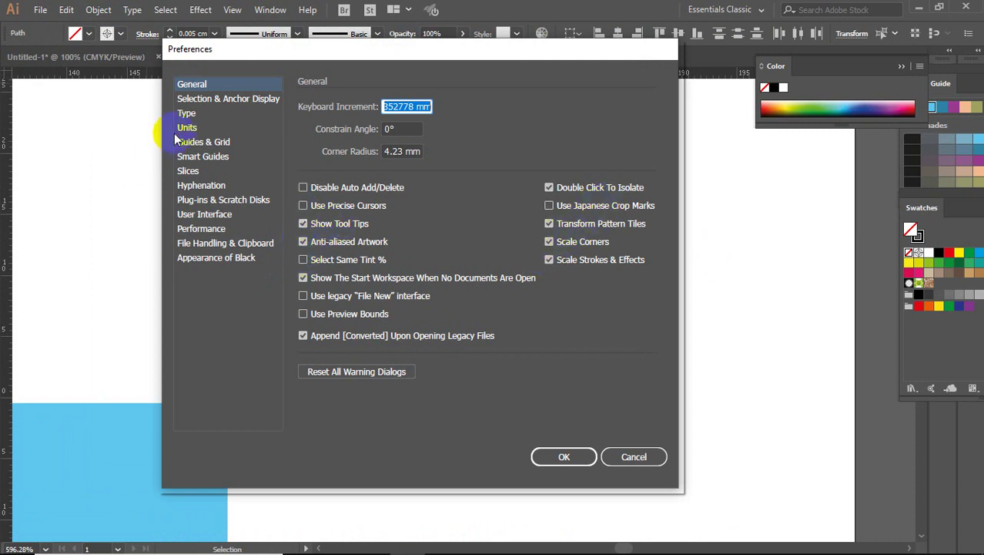
click(200, 98)
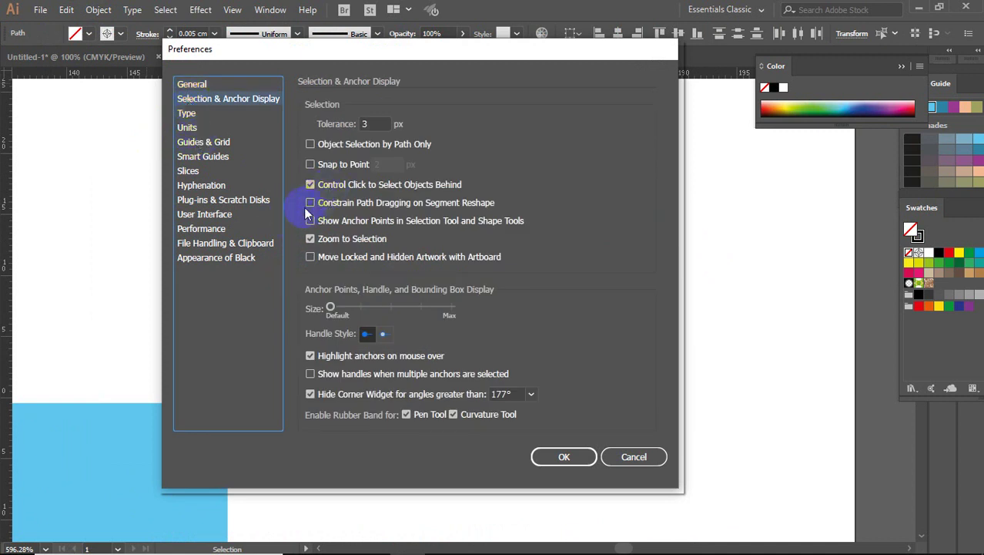
click(635, 462)
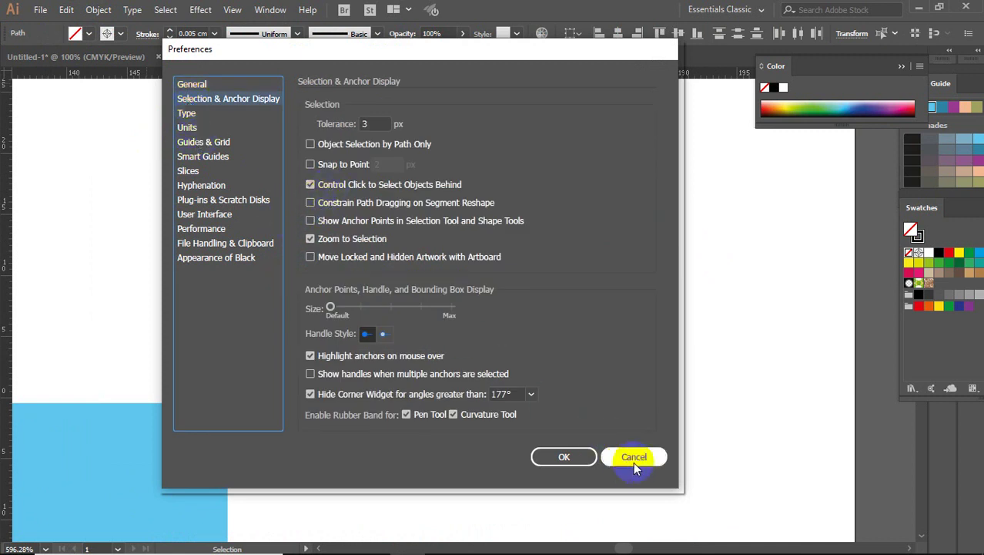
click(196, 158)
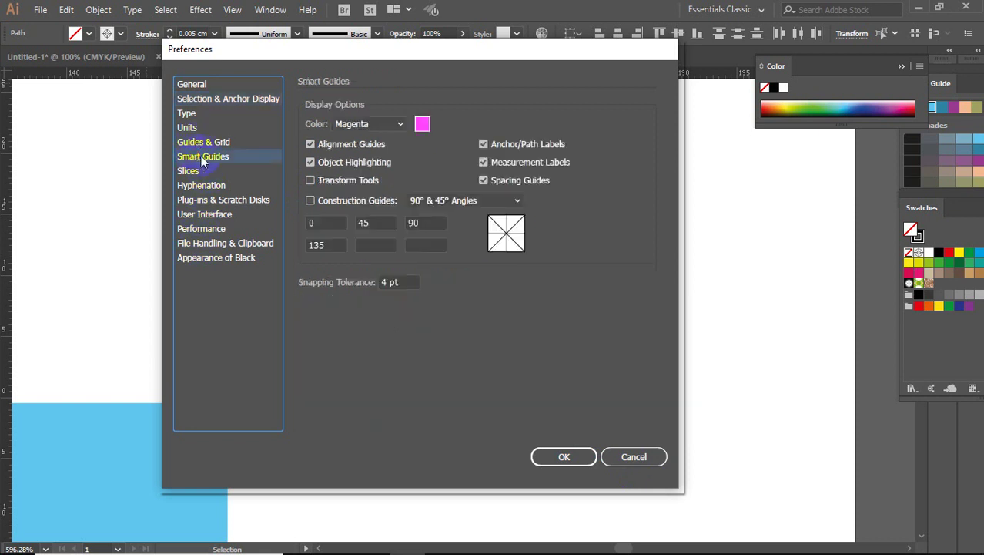
click(628, 457)
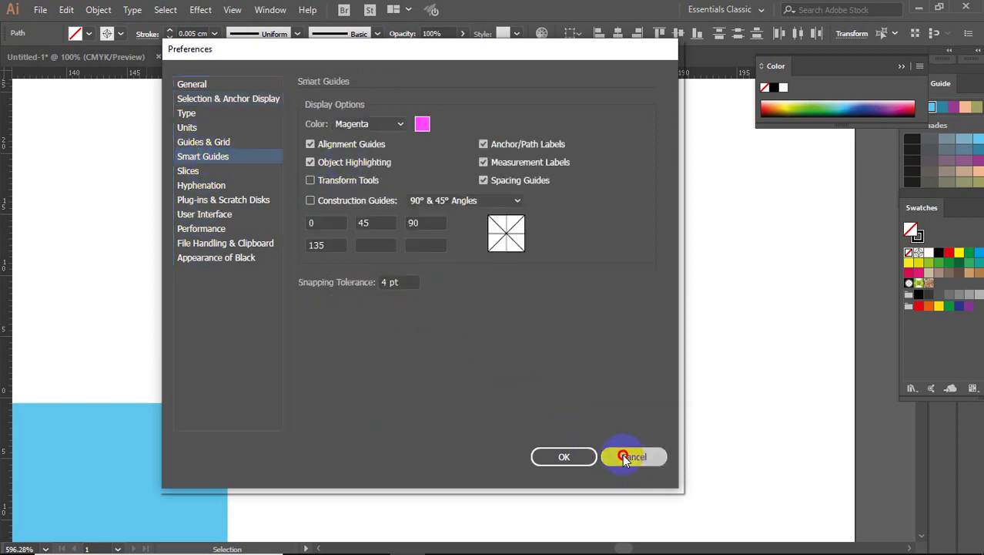
click(563, 316)
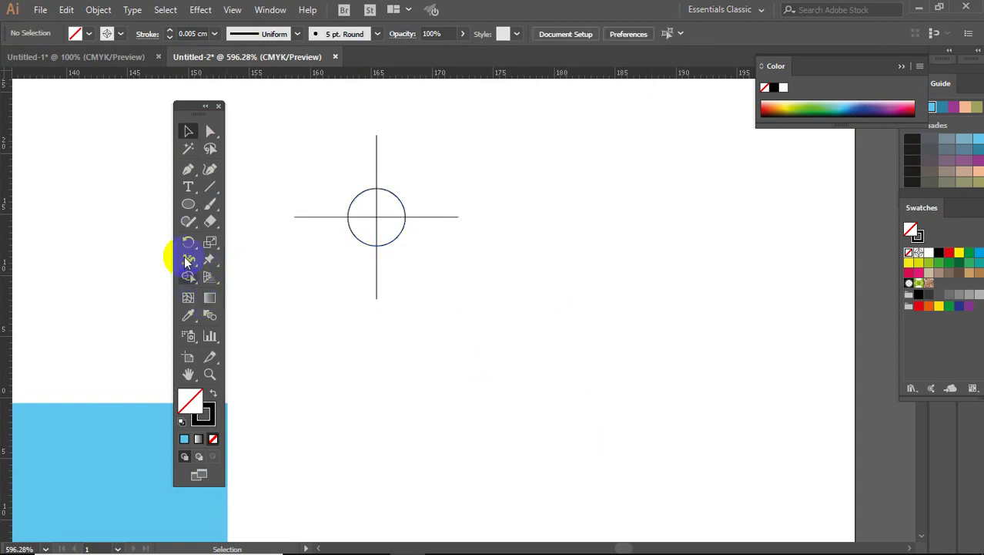
- Add the text label 'CMYK' just right of the crosshair
click(187, 189)
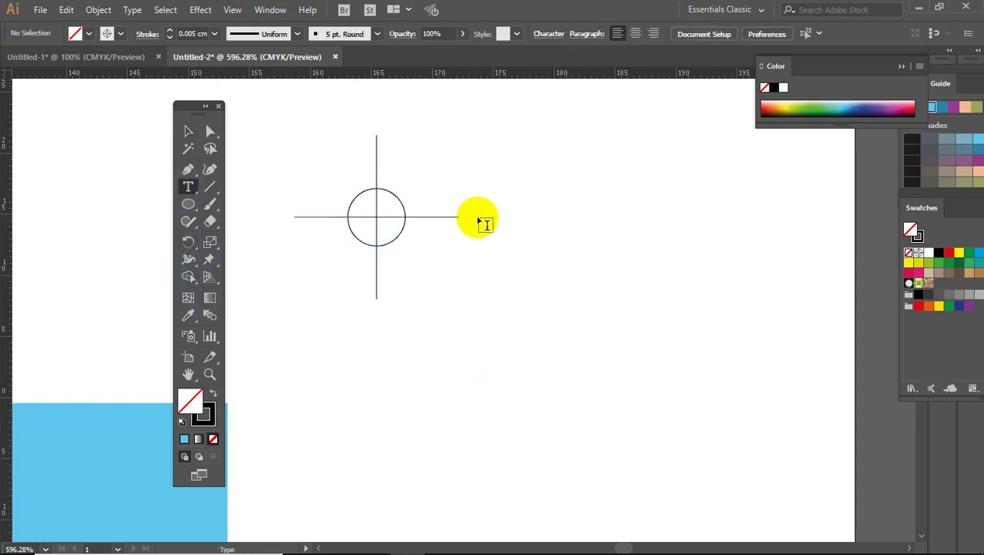
click(481, 264)
key(BackSpace)
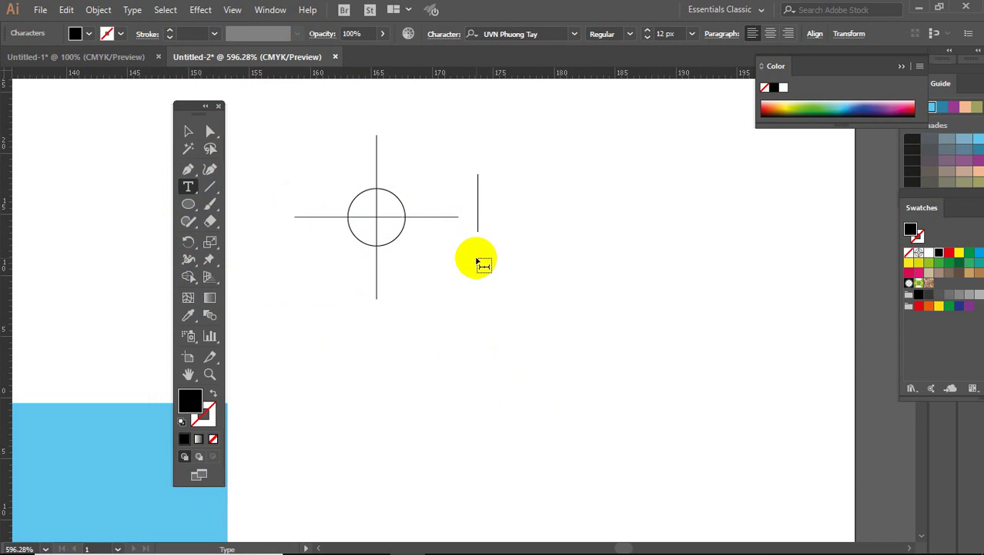
text(CMY)
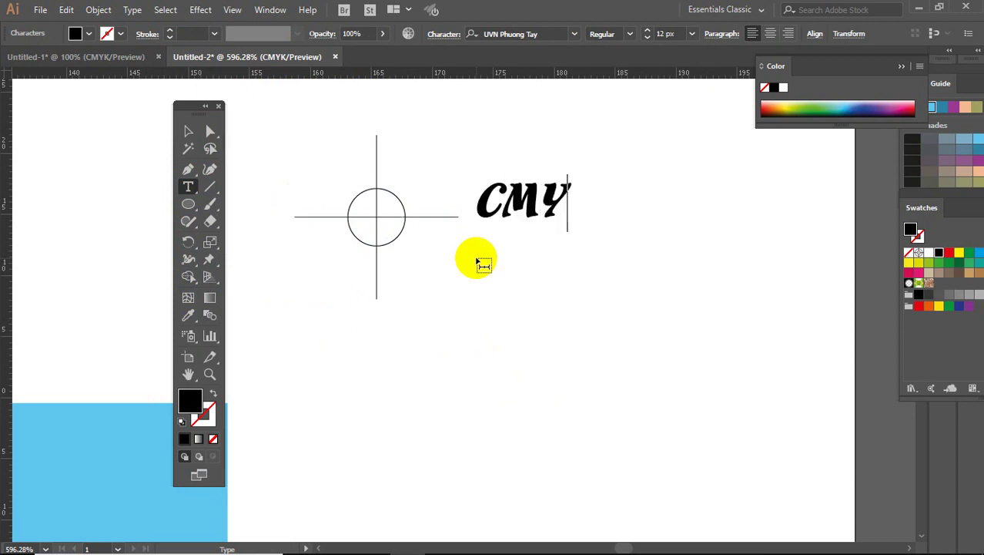
text(K)
key(Escape)
click(188, 131)
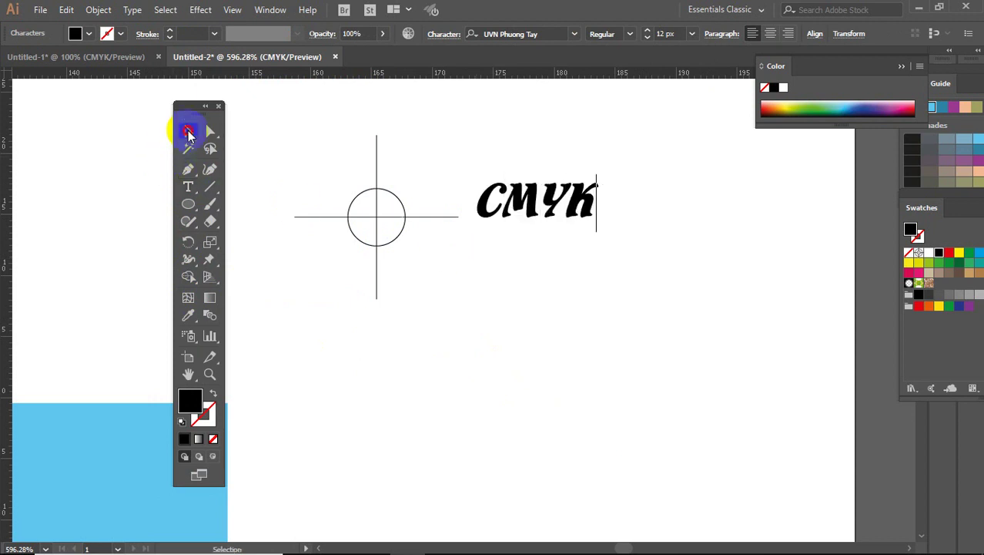
click(574, 34)
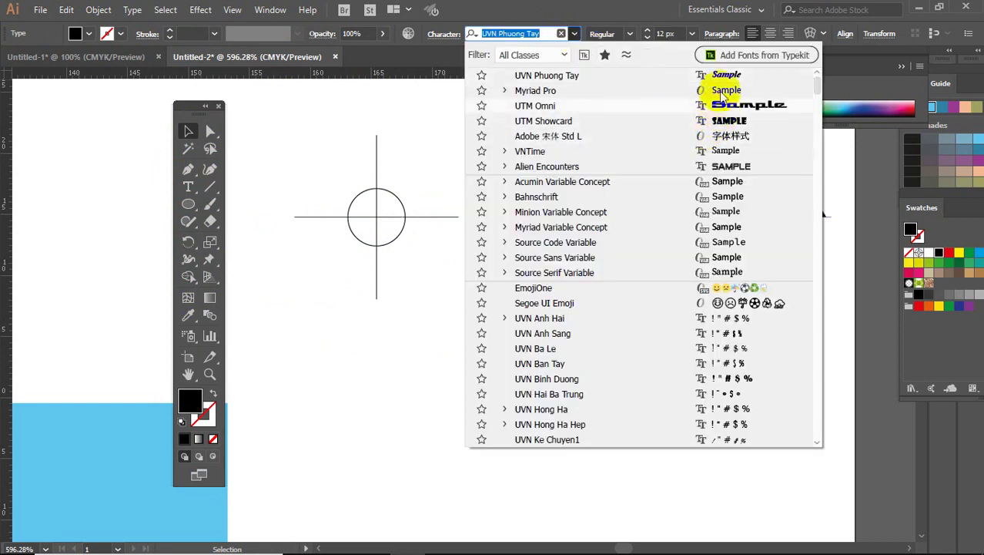
- Change the CMYK label's font to Myriad Pro
click(722, 76)
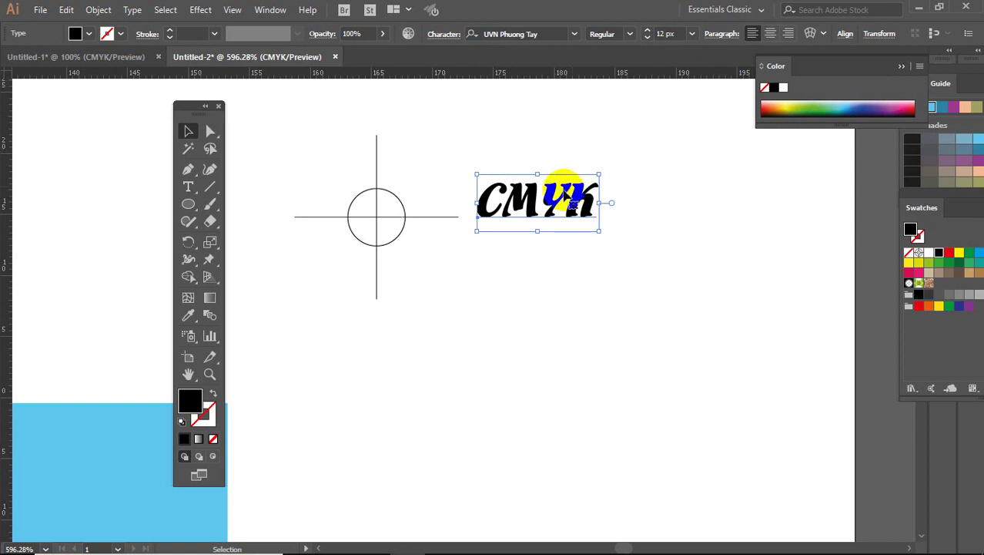
click(574, 34)
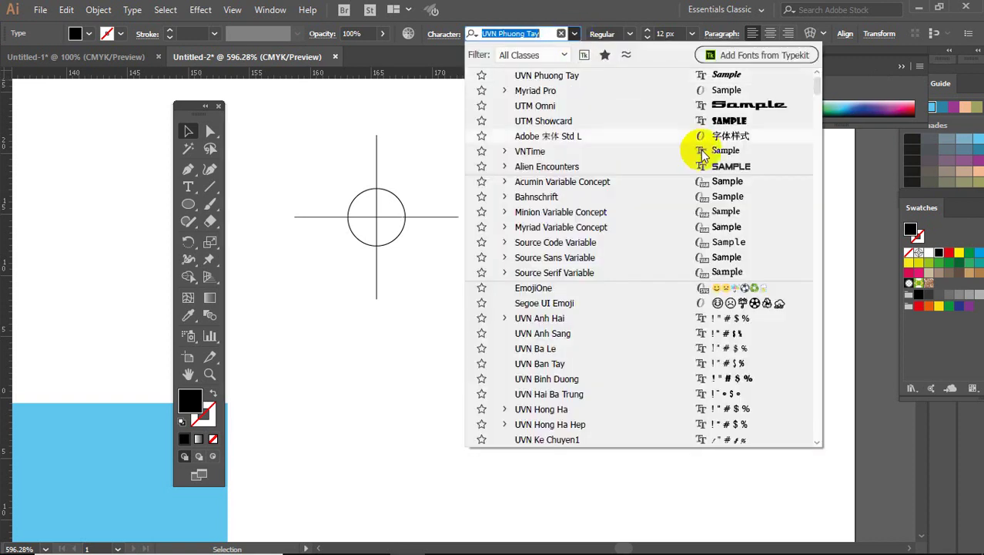
mouse_move(818, 90)
mouse_down()
mouse_move(813, 375)
mouse_move(806, 89)
mouse_up()
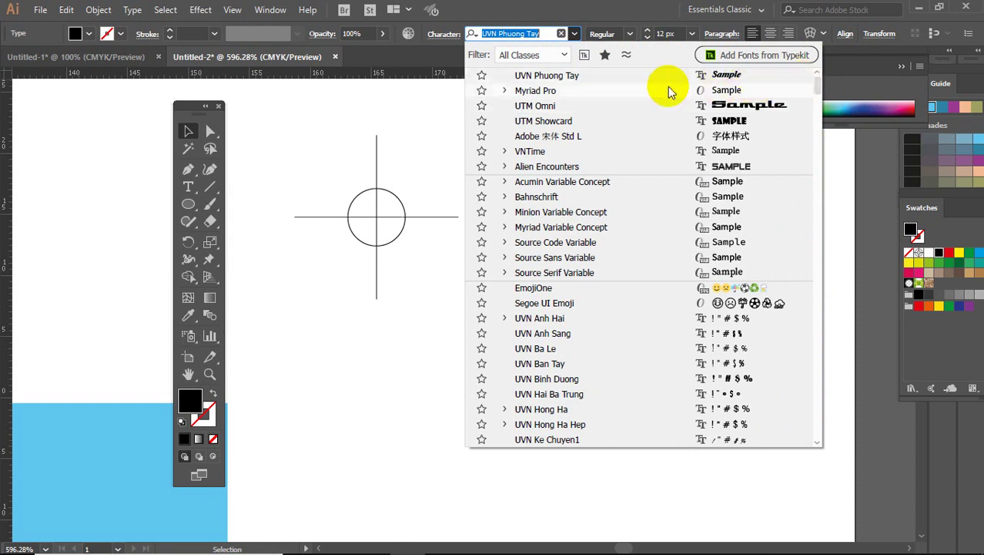
click(592, 91)
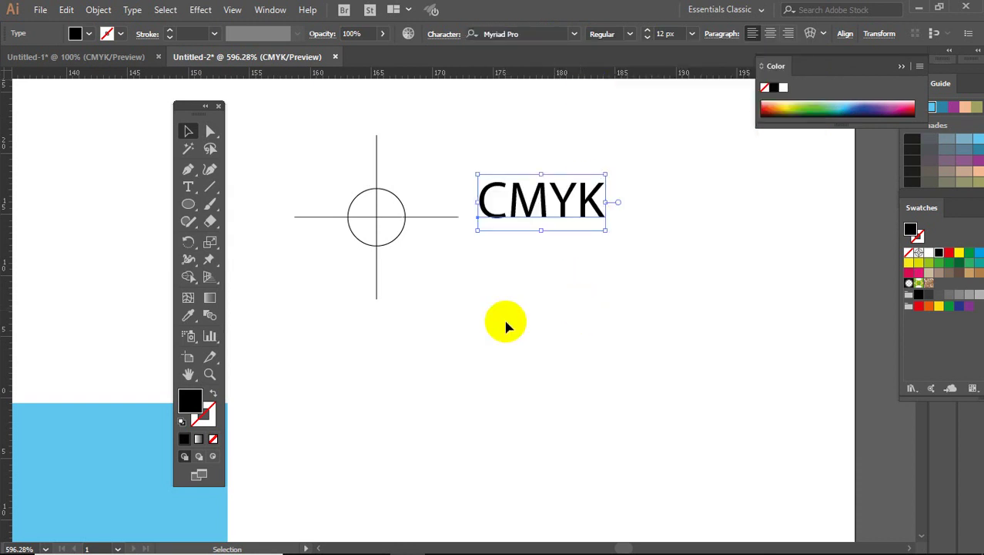
- Enlarge the CMYK label to about 25.6 px and position it beside the crosshair
drag(512, 198, 508, 217)
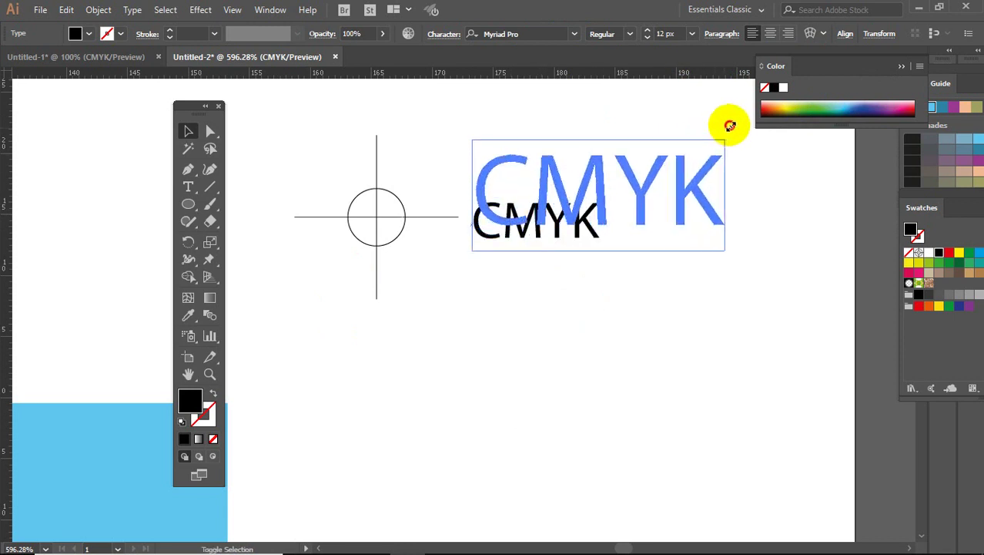
drag(677, 147, 730, 137)
drag(637, 195, 643, 212)
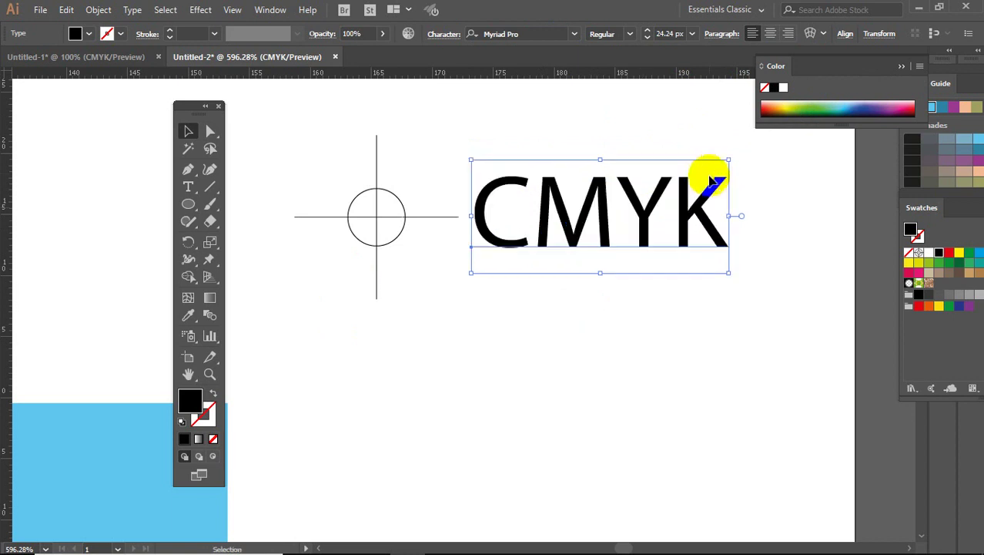
drag(725, 164, 746, 151)
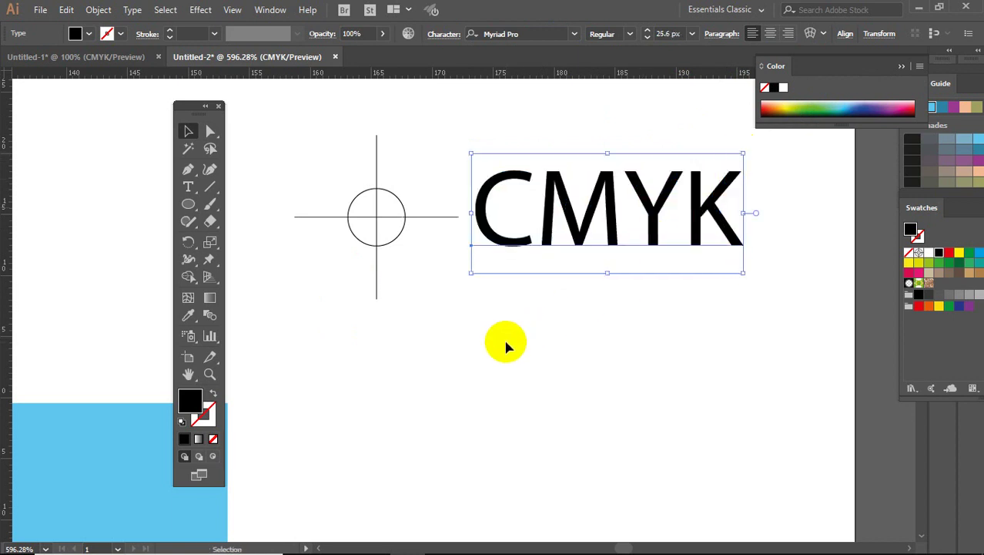
click(189, 186)
mouse_move(567, 224)
mouse_down()
mouse_move(506, 241)
mouse_move(537, 240)
mouse_up()
double_click(506, 241)
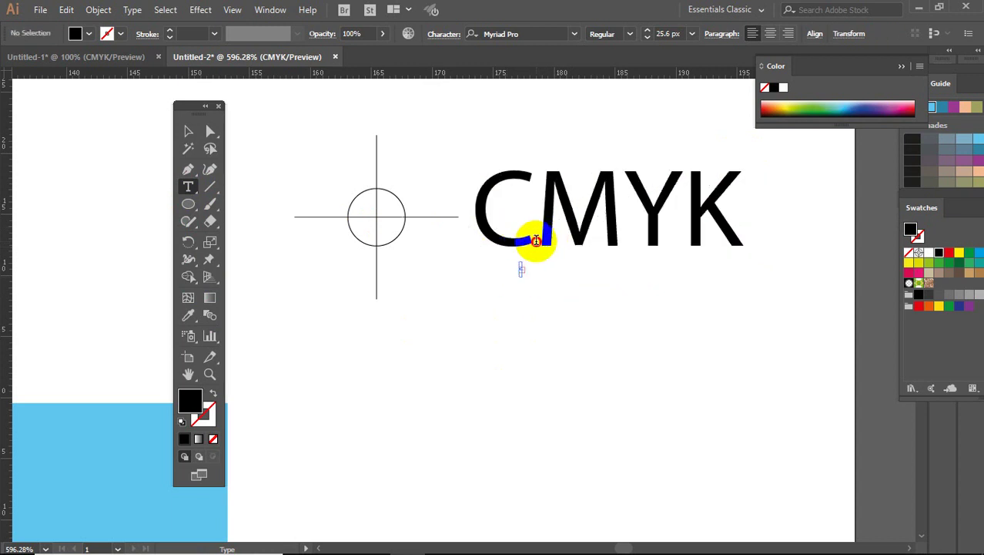
- Select the letter C of the label and colour it with the CMYK Cyan swatch
click(187, 131)
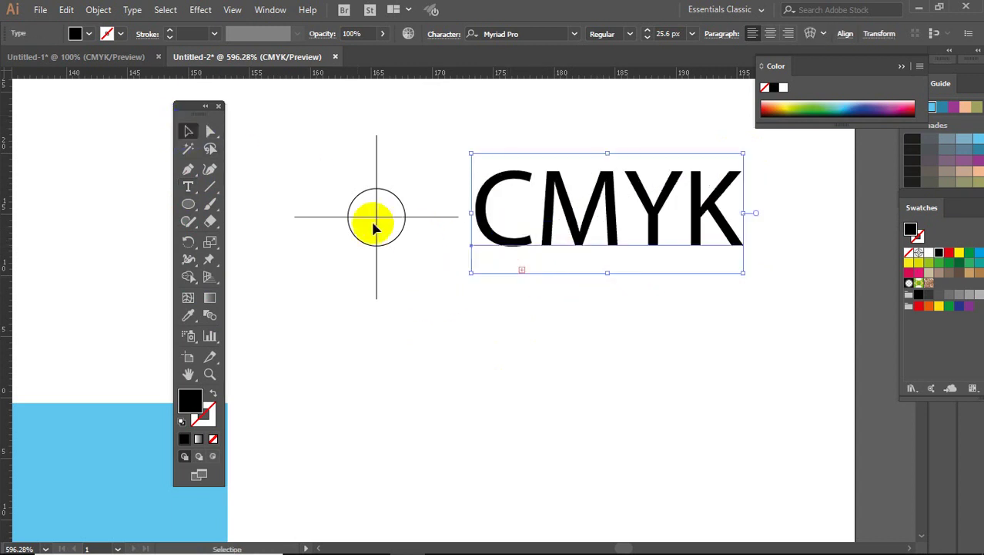
click(530, 279)
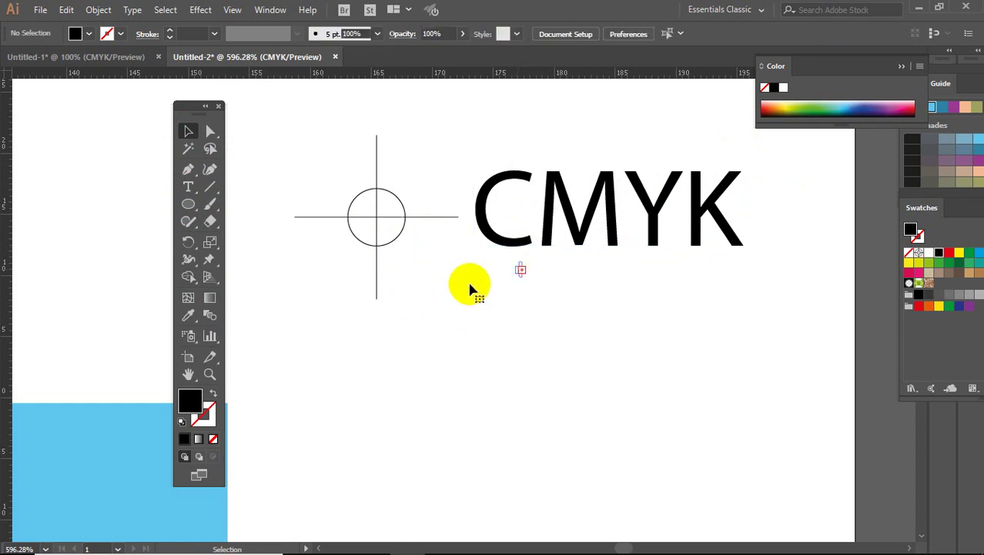
click(188, 187)
click(527, 233)
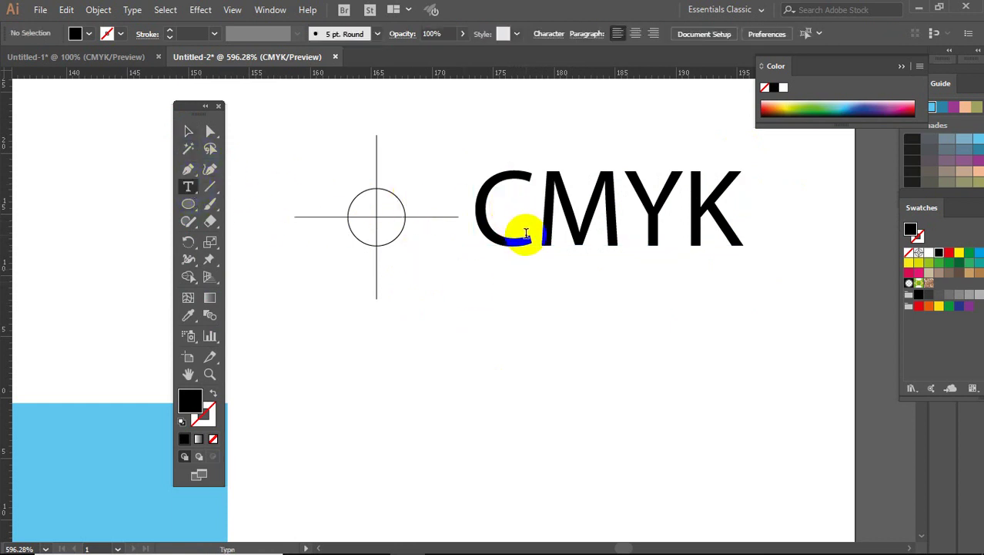
click(527, 234)
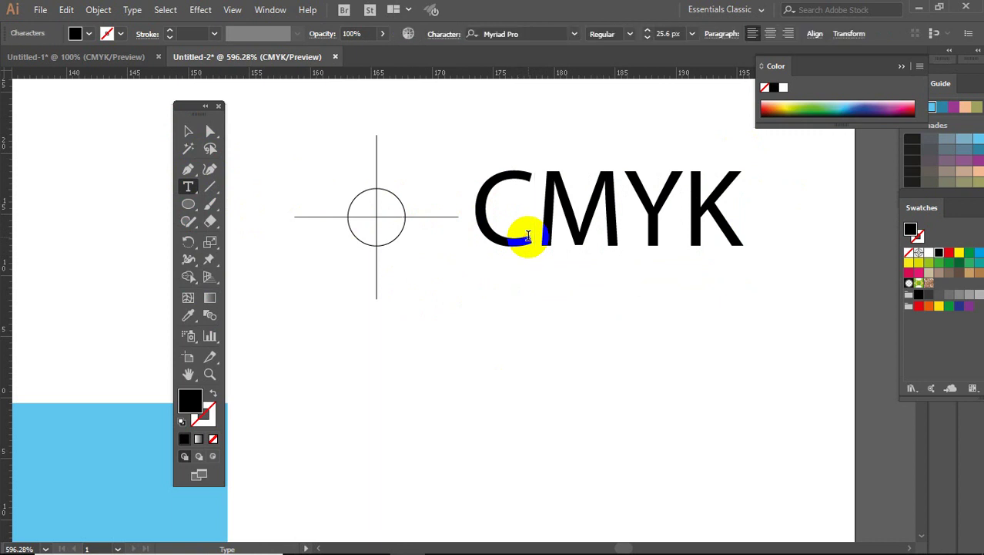
drag(527, 235, 502, 245)
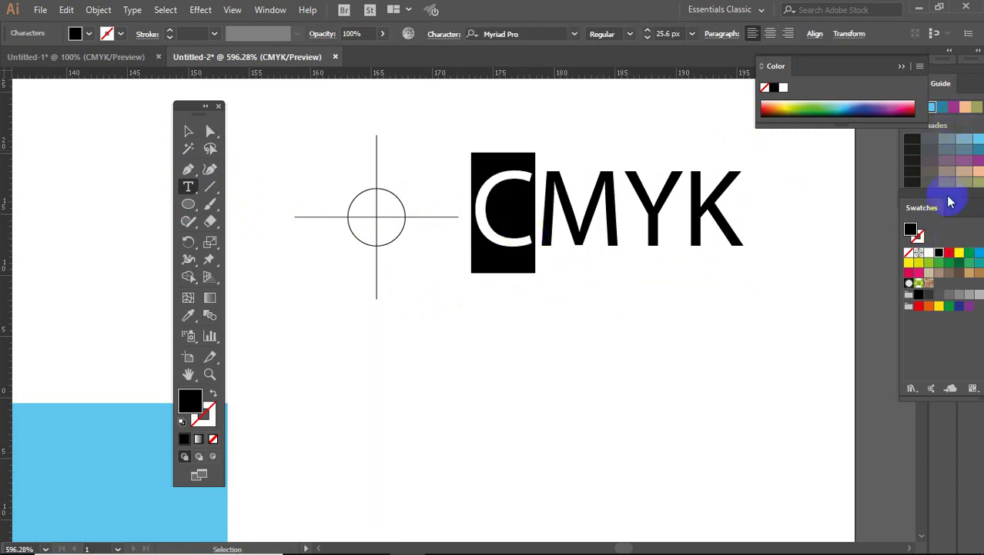
drag(959, 198, 879, 177)
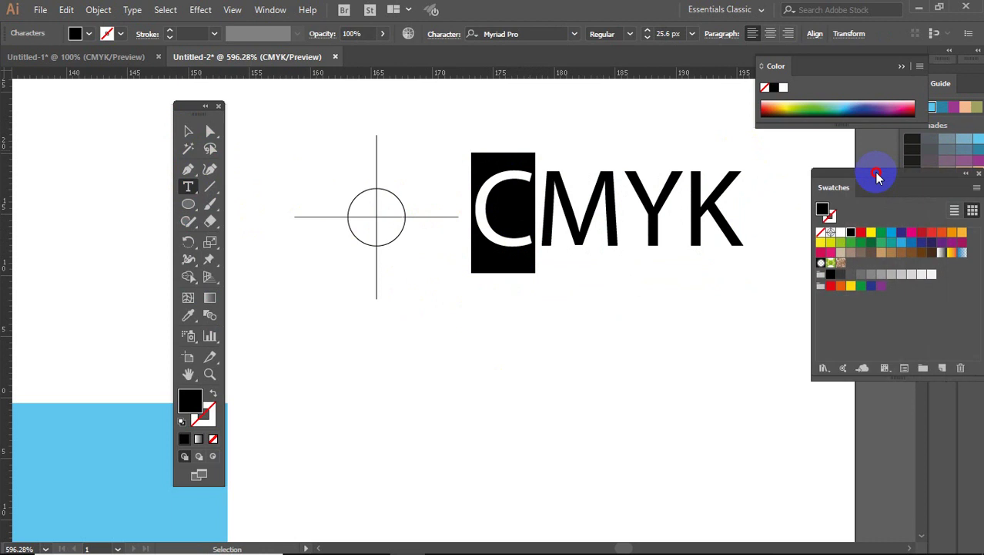
click(892, 239)
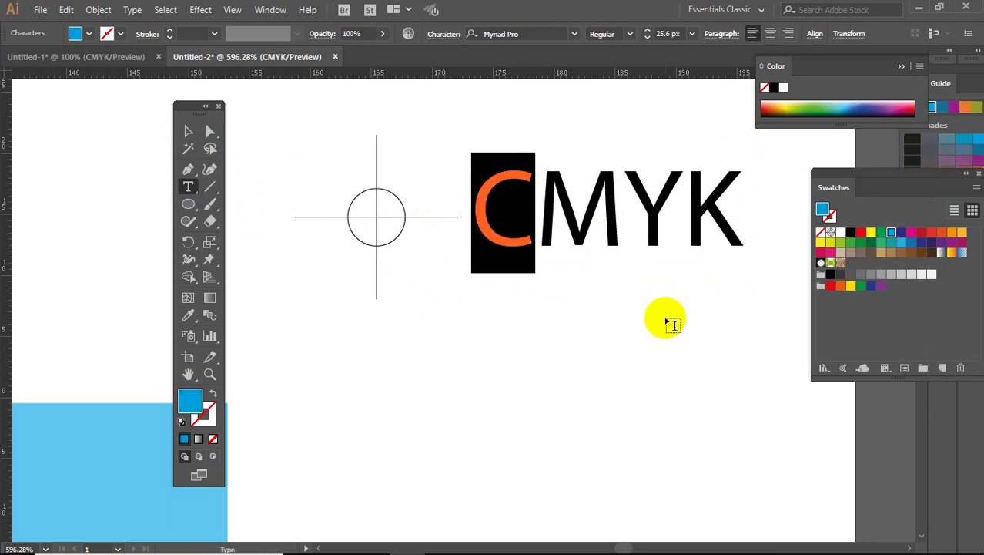
- Colour the letters M magenta, Y yellow and K black
click(620, 230)
drag(621, 229, 560, 224)
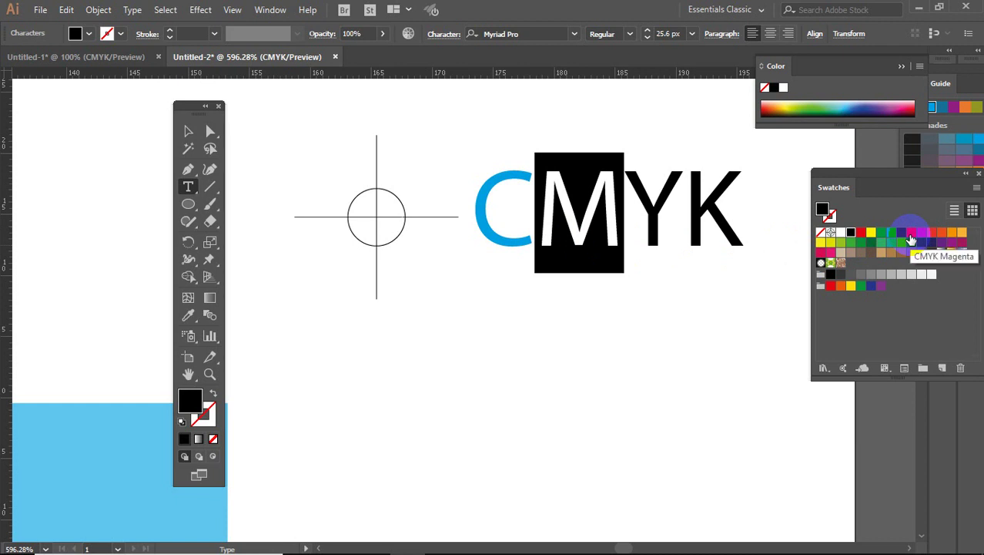
click(911, 240)
click(684, 223)
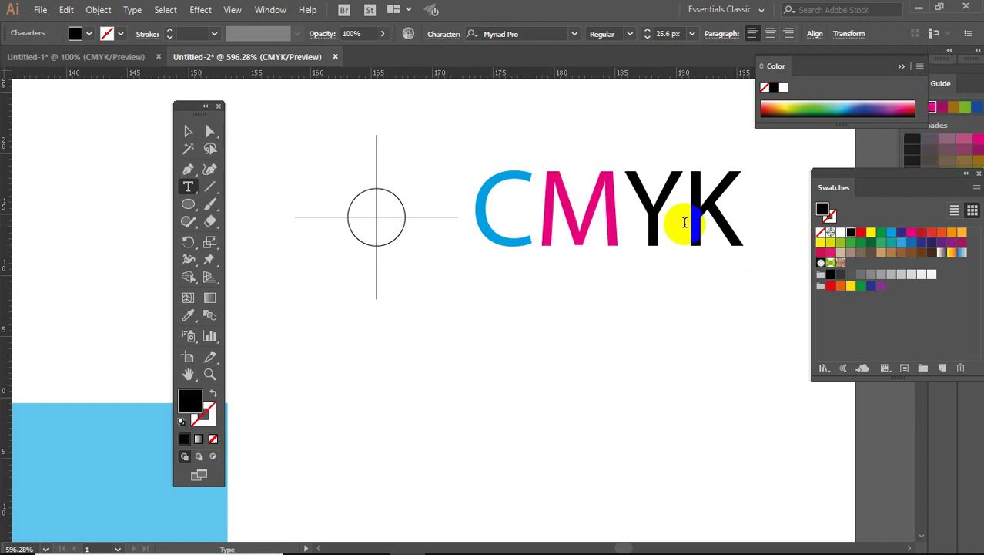
key(shift+Left)
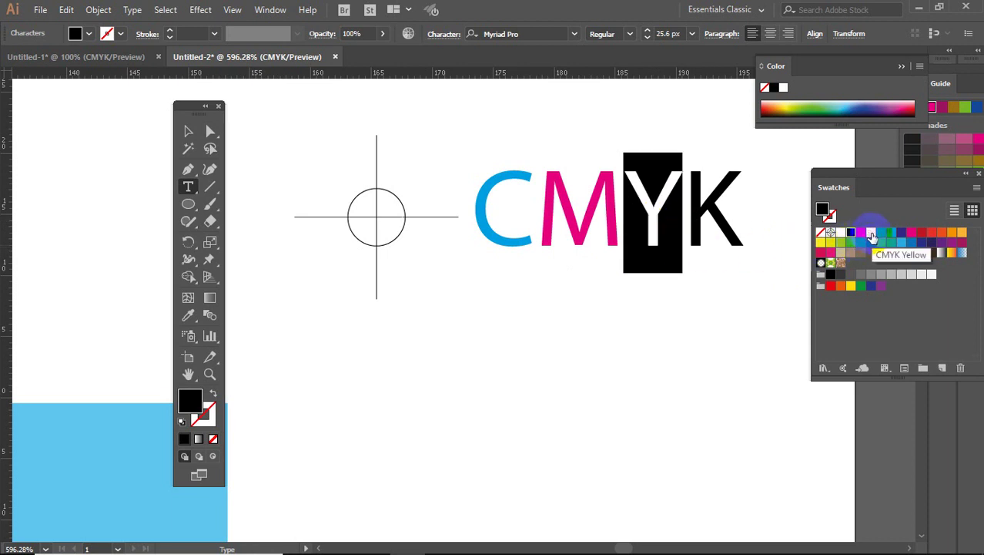
click(871, 235)
drag(739, 236, 751, 244)
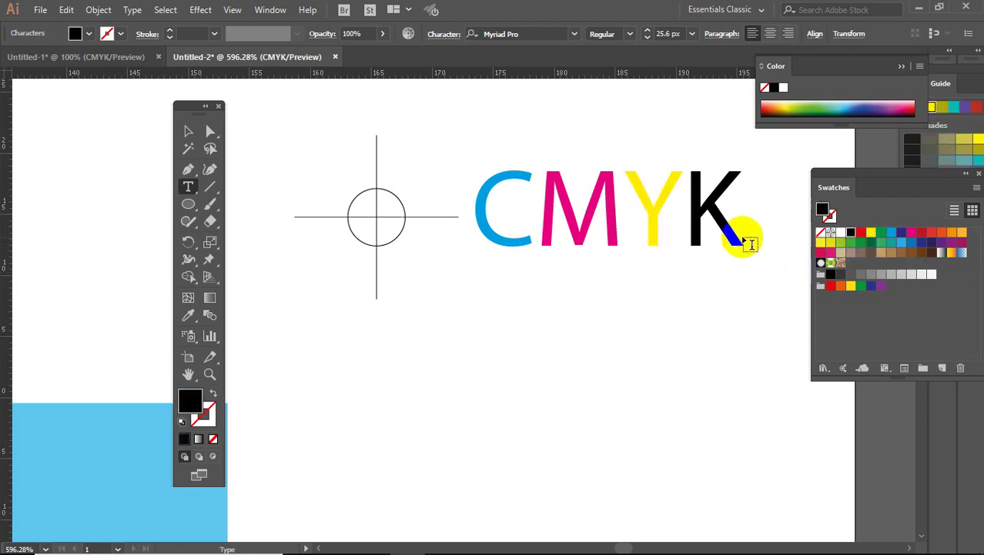
ctrl+click(788, 243)
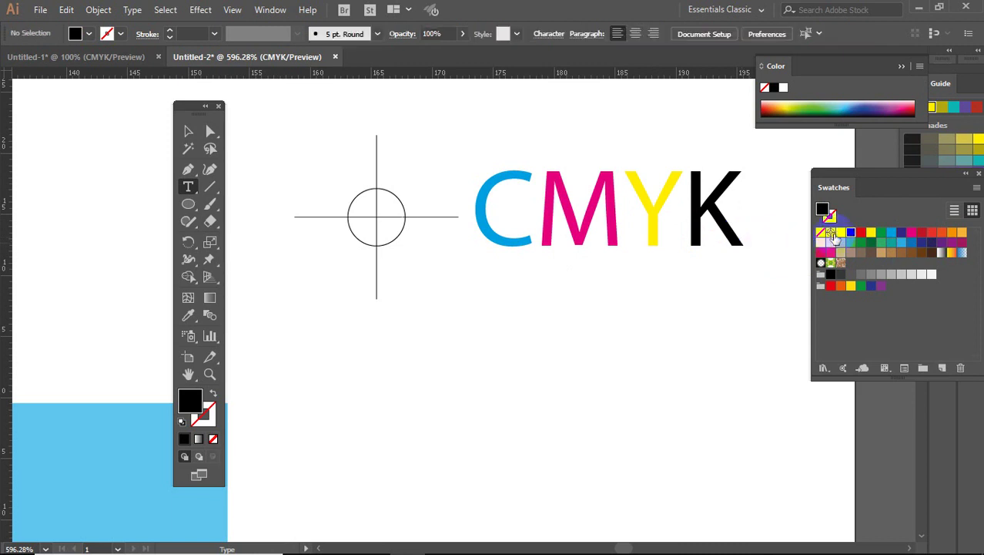
mouse_move(832, 235)
mouse_down()
mouse_move(693, 228)
mouse_move(704, 223)
mouse_up()
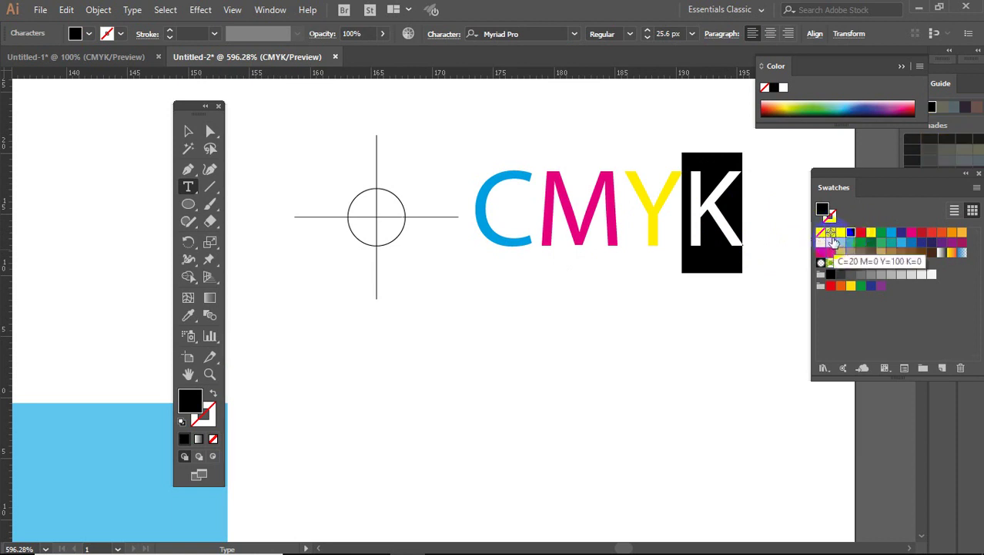
click(632, 293)
click(189, 131)
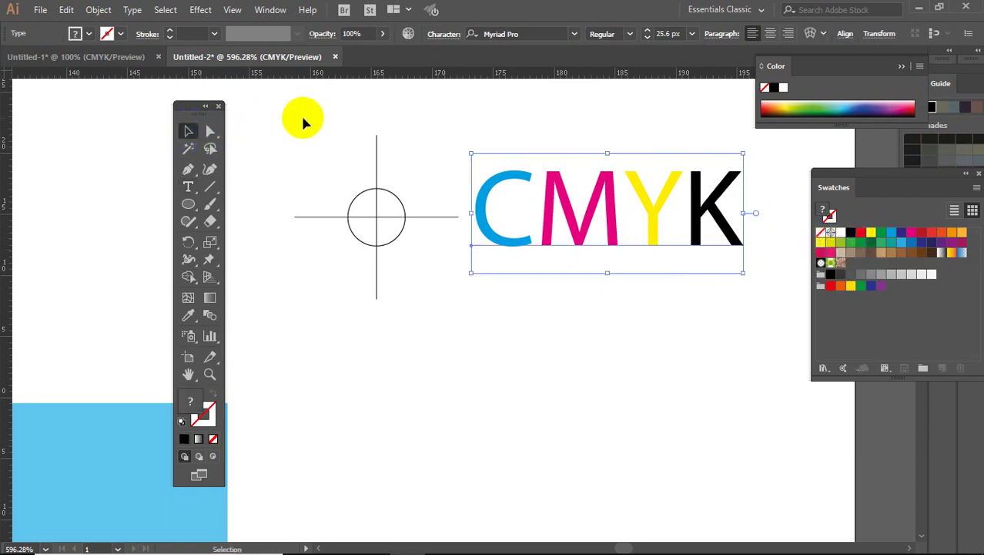
- Enlarge the CMYK label to 32.92 px and place it beside the crosshair
click(329, 182)
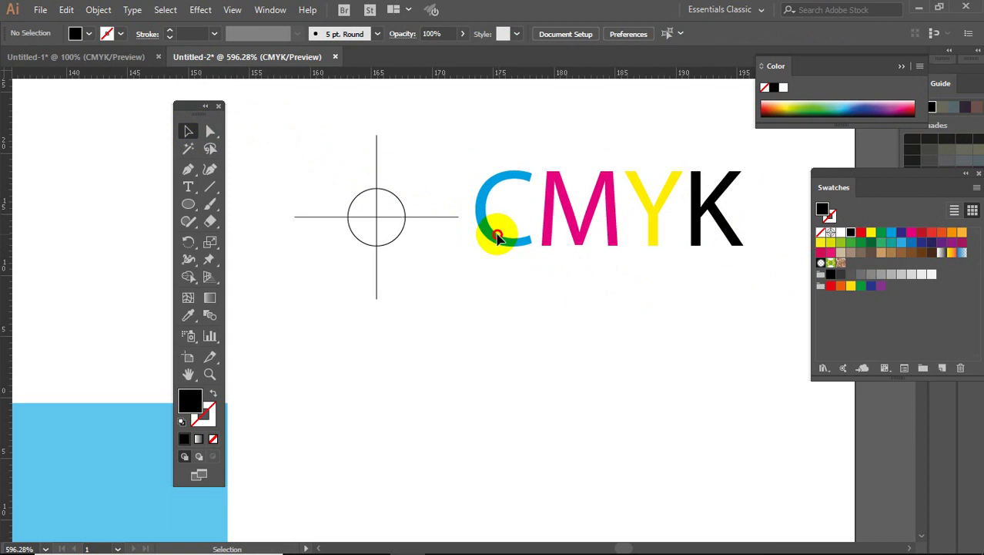
drag(501, 231, 497, 238)
click(740, 258)
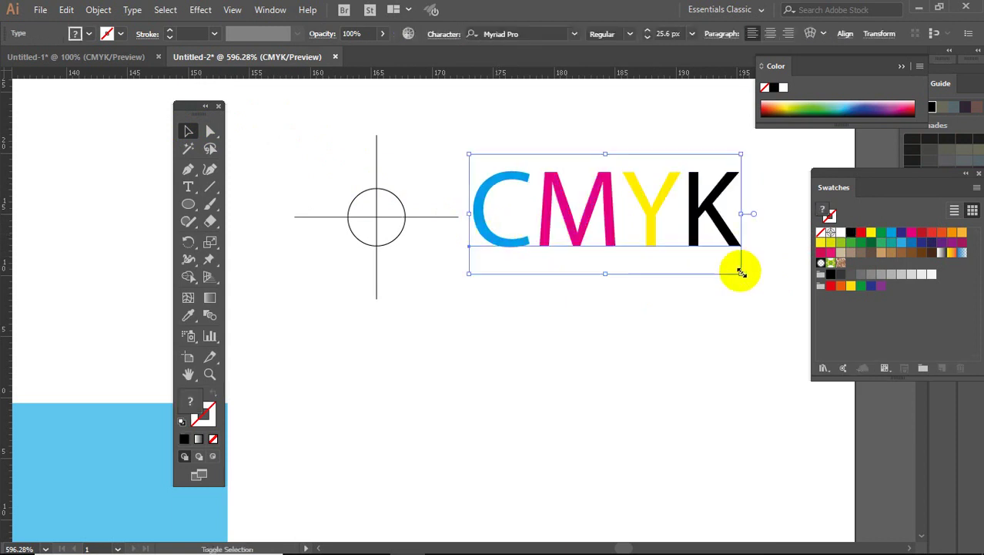
drag(743, 275, 772, 285)
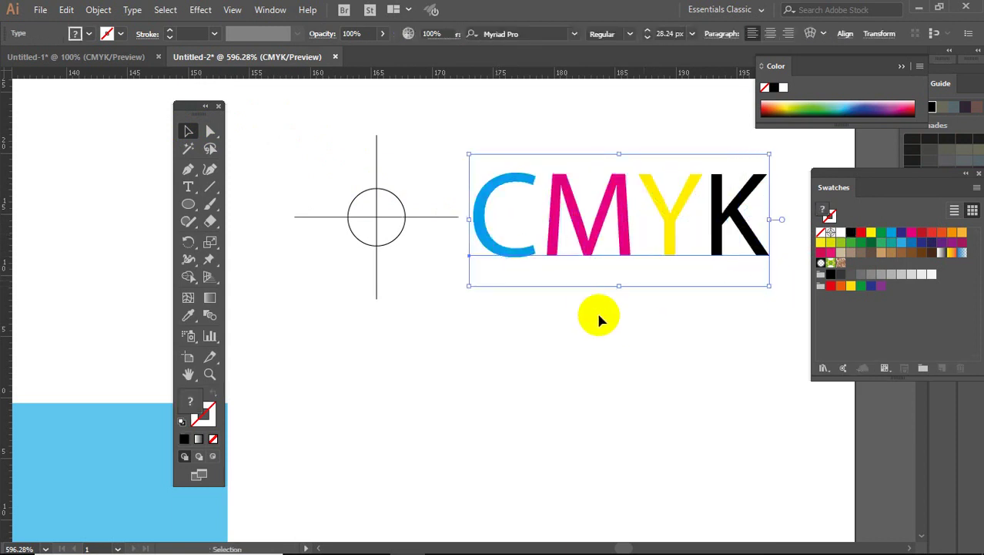
click(299, 122)
drag(272, 118, 773, 325)
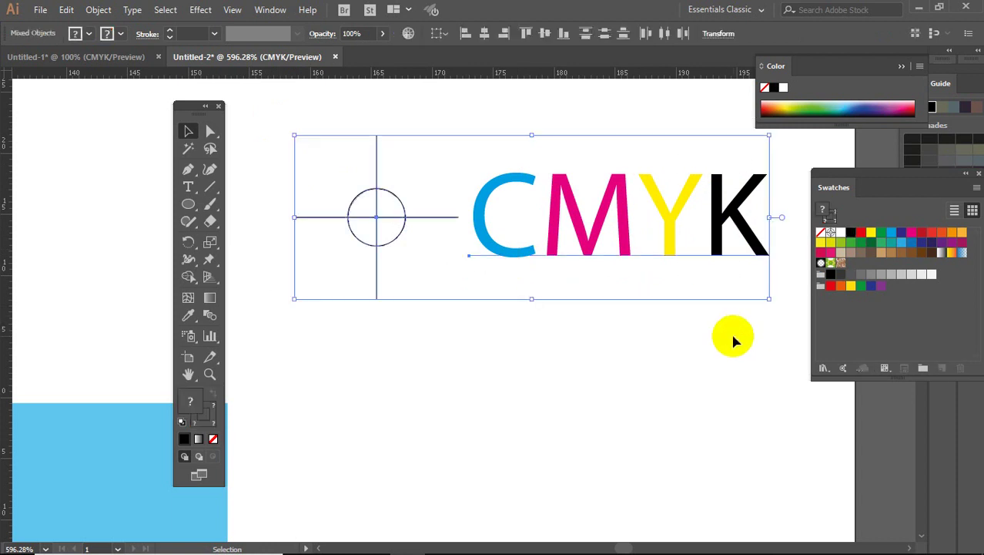
click(558, 224)
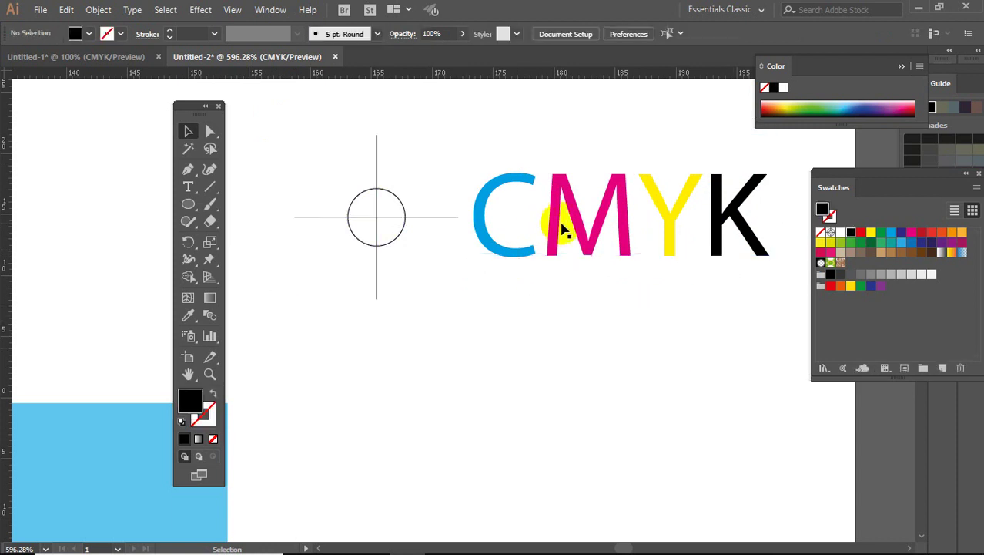
click(582, 188)
drag(469, 150, 418, 101)
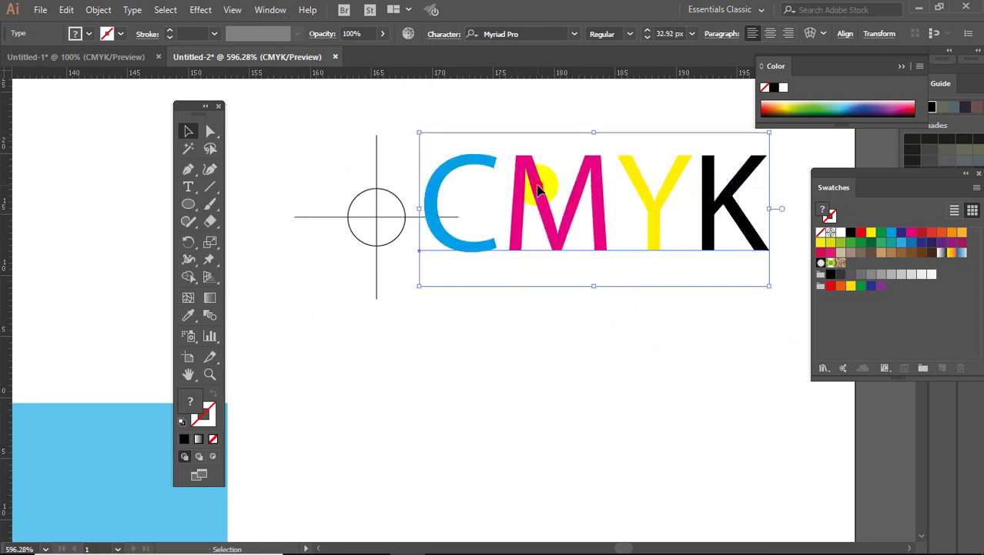
drag(540, 188, 564, 198)
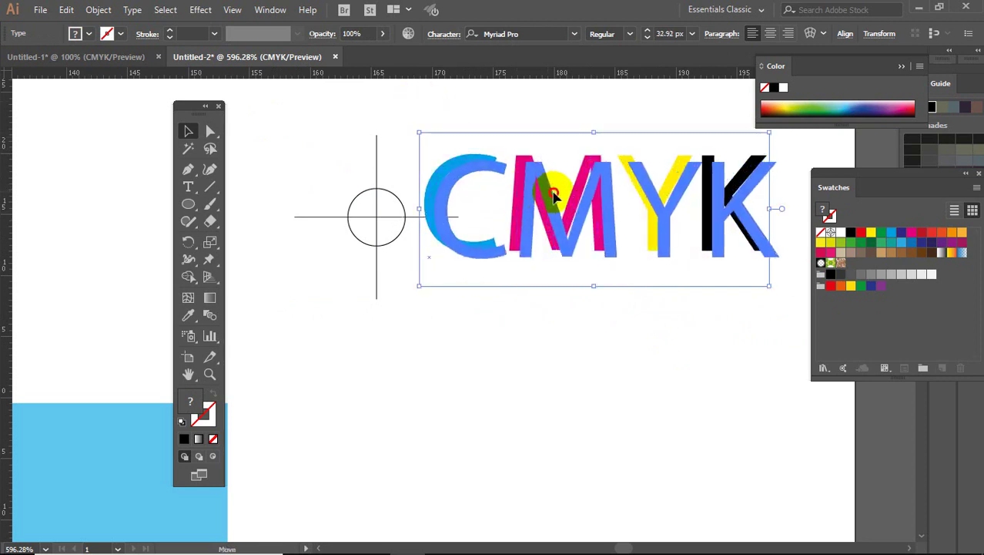
click(524, 339)
- Group the crosshair and CMYK label into a single registration mark
key(ctrl+minus)
key(ctrl+minus)
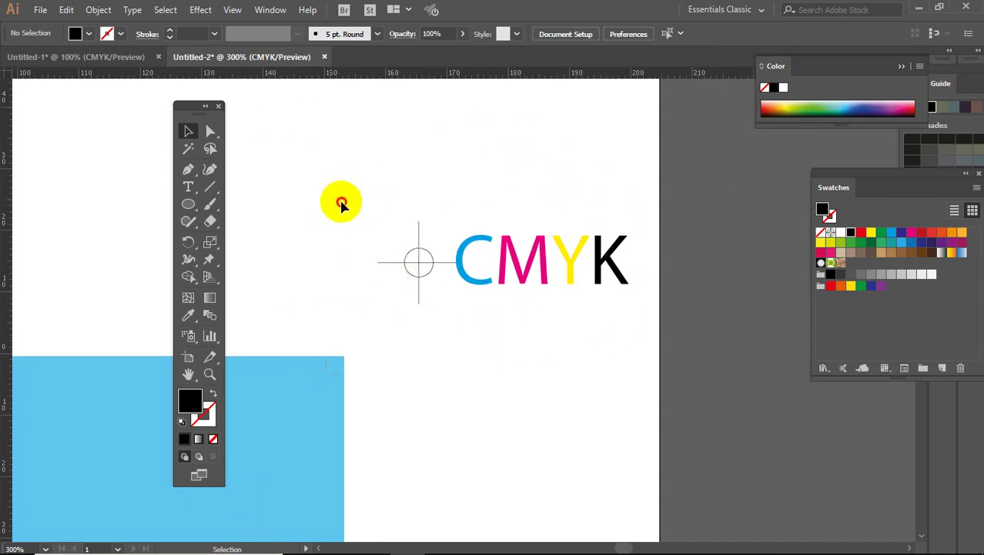
drag(341, 203, 654, 333)
key(a)
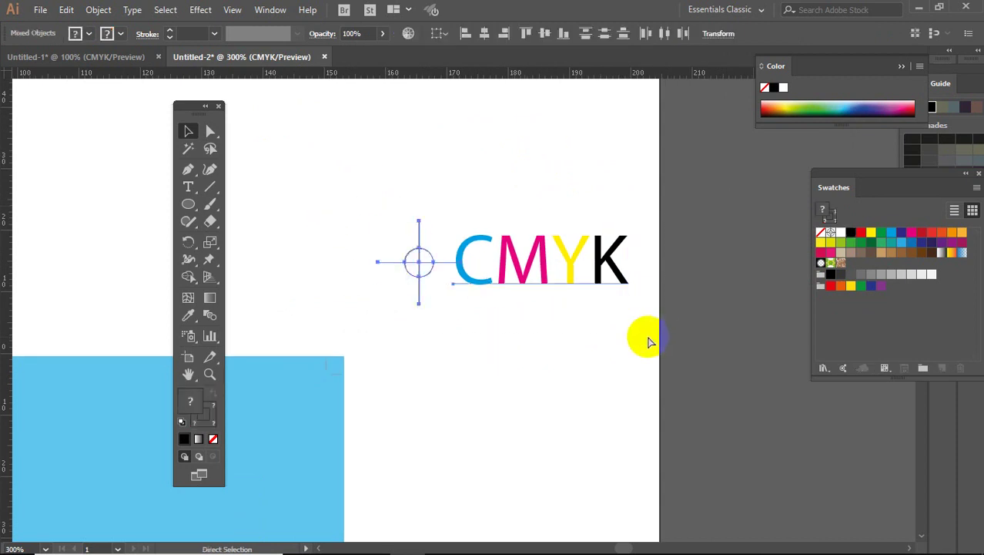
key(v)
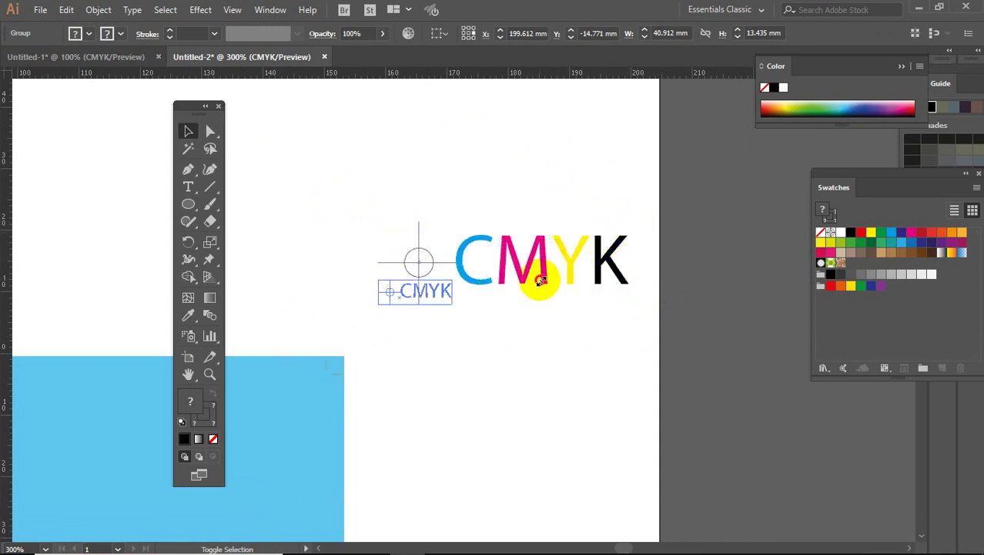
- Shrink the registration mark and place it above the cover's top-right corner
drag(629, 223, 451, 278)
drag(445, 410, 681, 387)
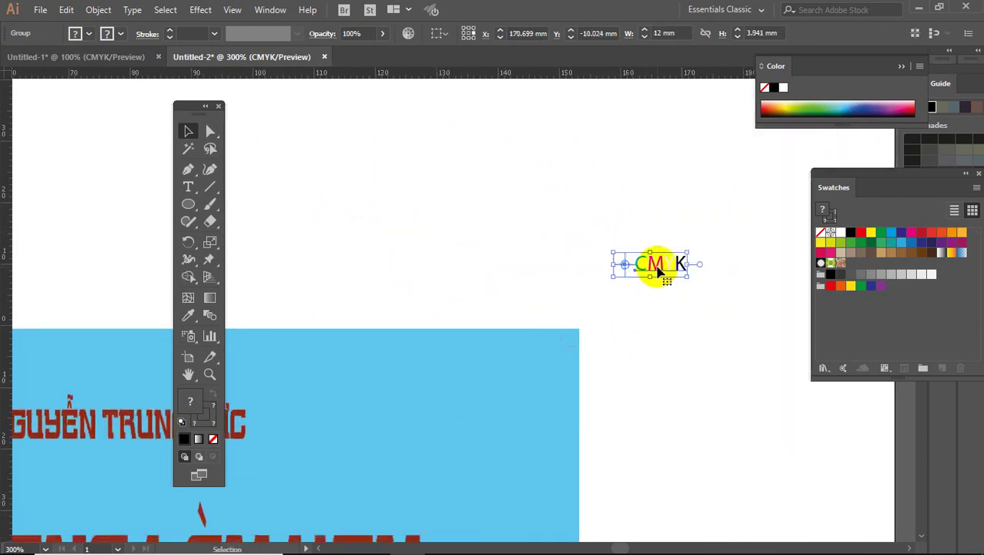
drag(655, 268, 548, 308)
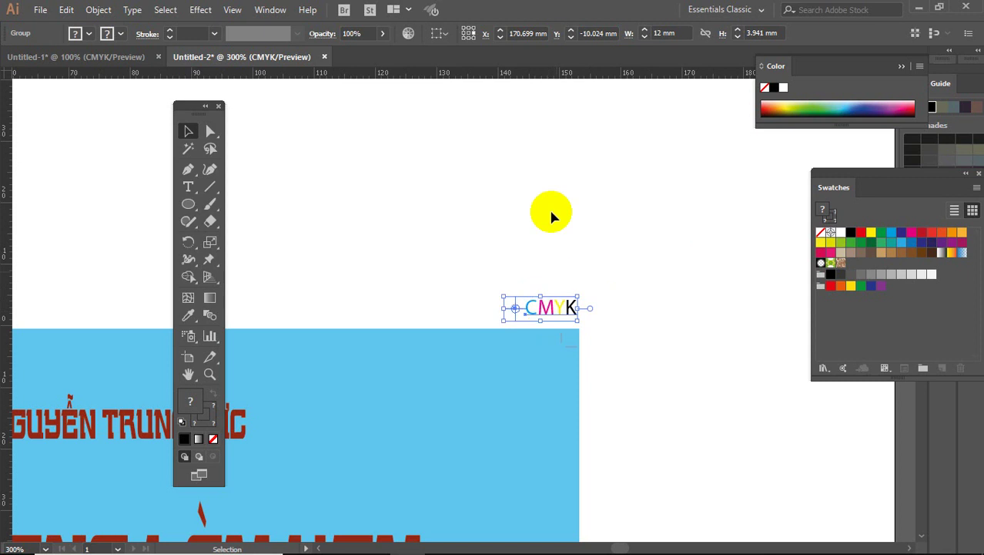
click(534, 201)
key(ctrl+1)
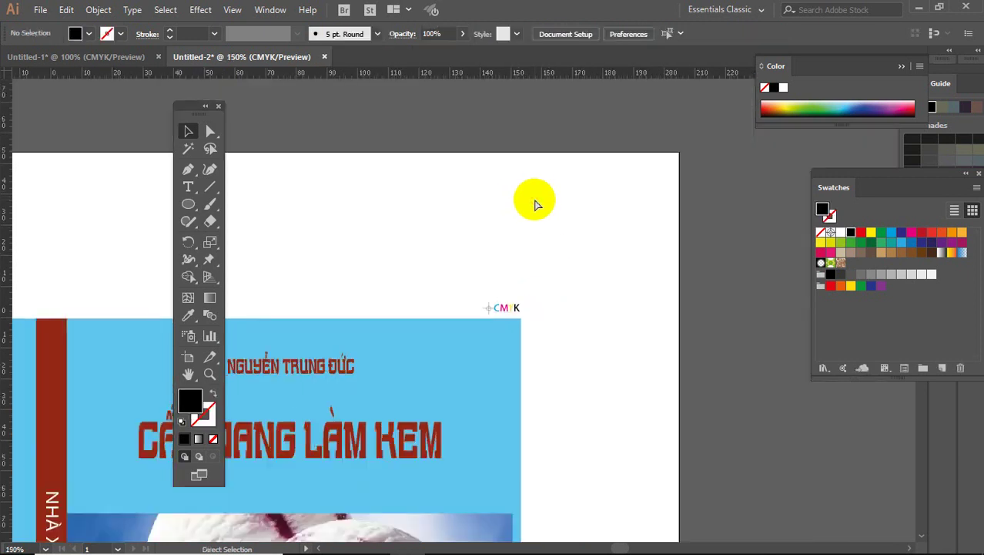
drag(433, 263, 702, 226)
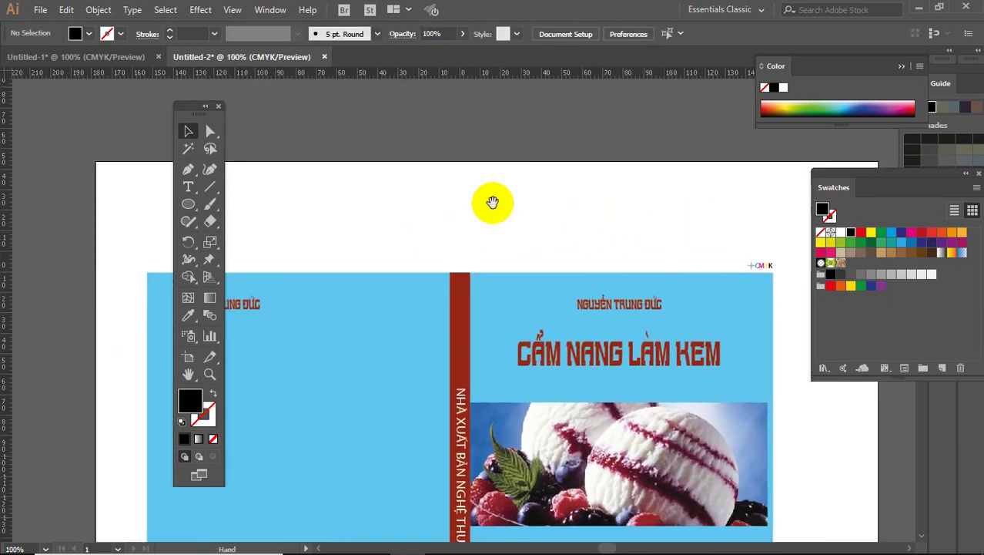
drag(176, 107, 12, 108)
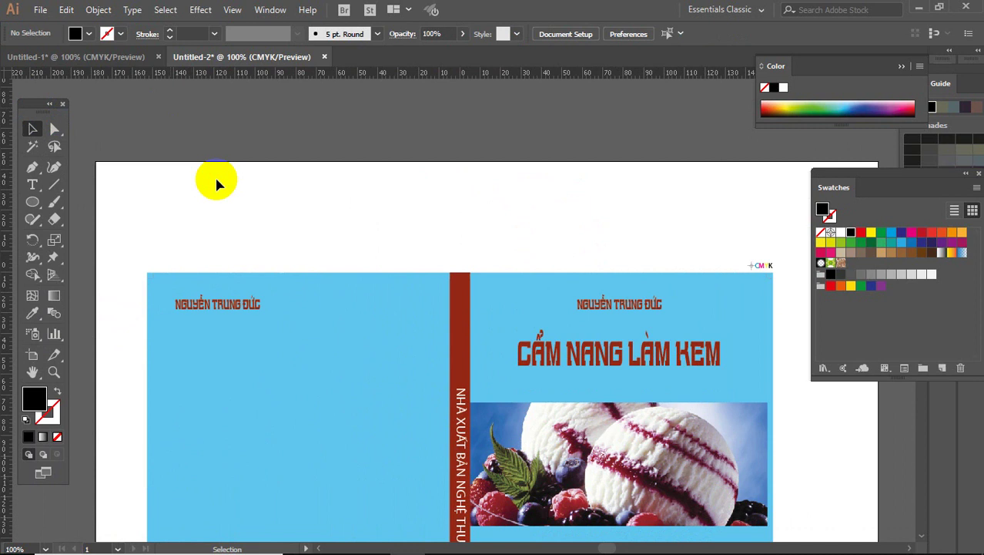
- Copy the registration mark to the cover's top-left corner
click(759, 266)
drag(759, 267, 187, 260)
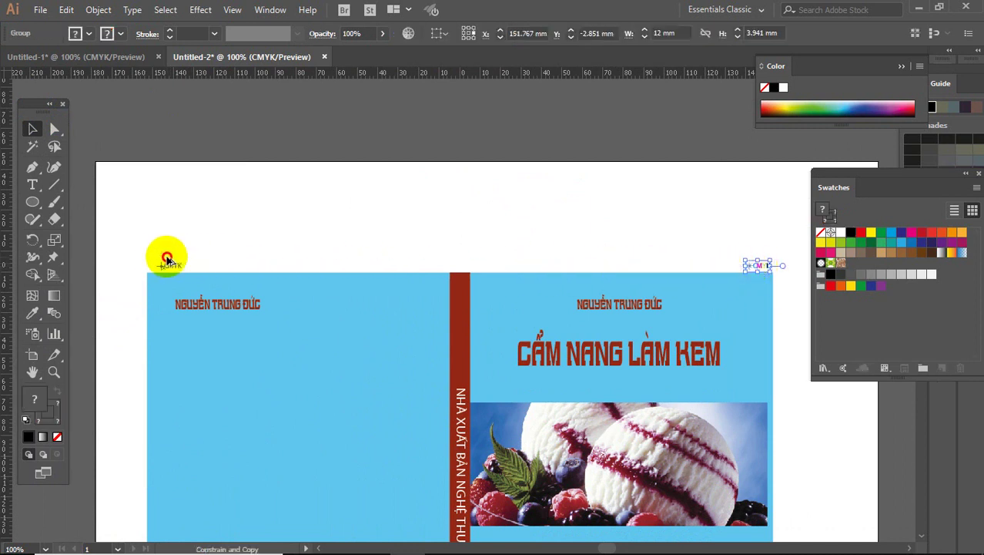
drag(186, 260, 156, 257)
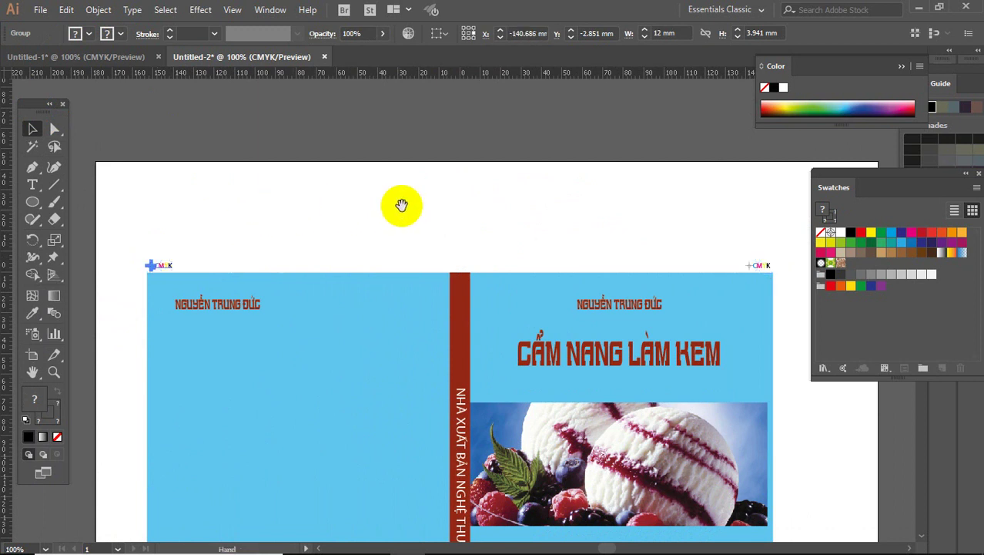
drag(403, 204, 340, 131)
ctrl+alt+click(344, 137)
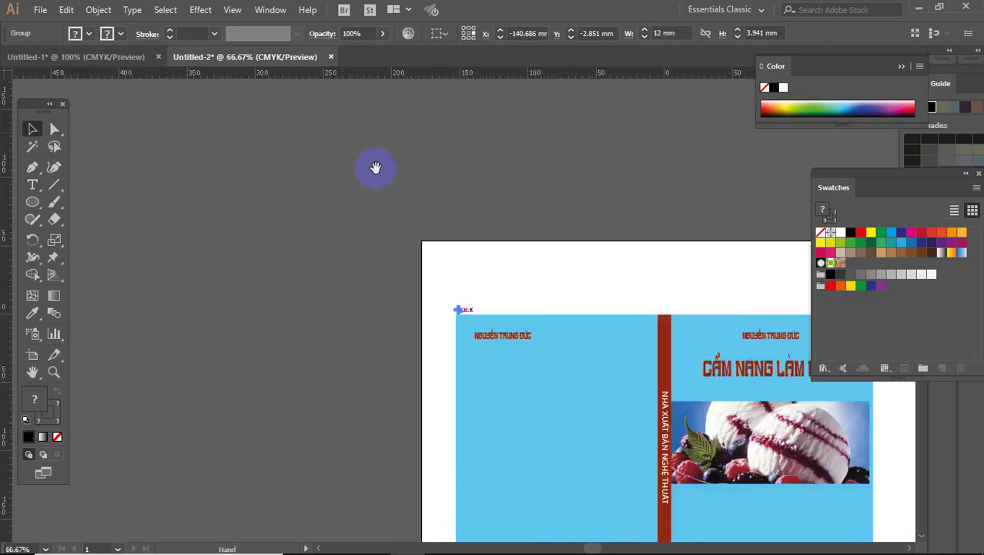
drag(376, 167, 242, 154)
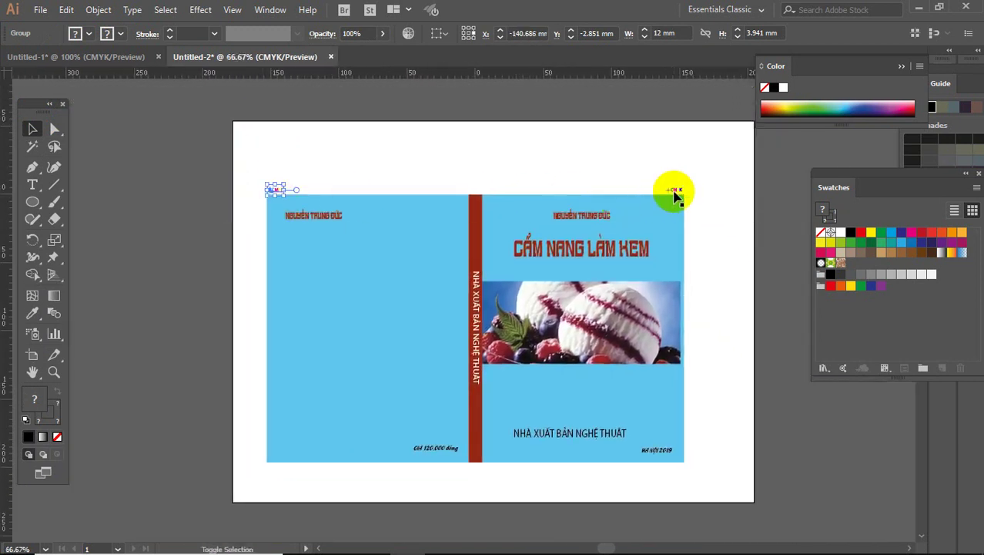
- Copy both top marks straight down to the cover's bottom corners
shift+click(675, 190)
drag(675, 193, 675, 471)
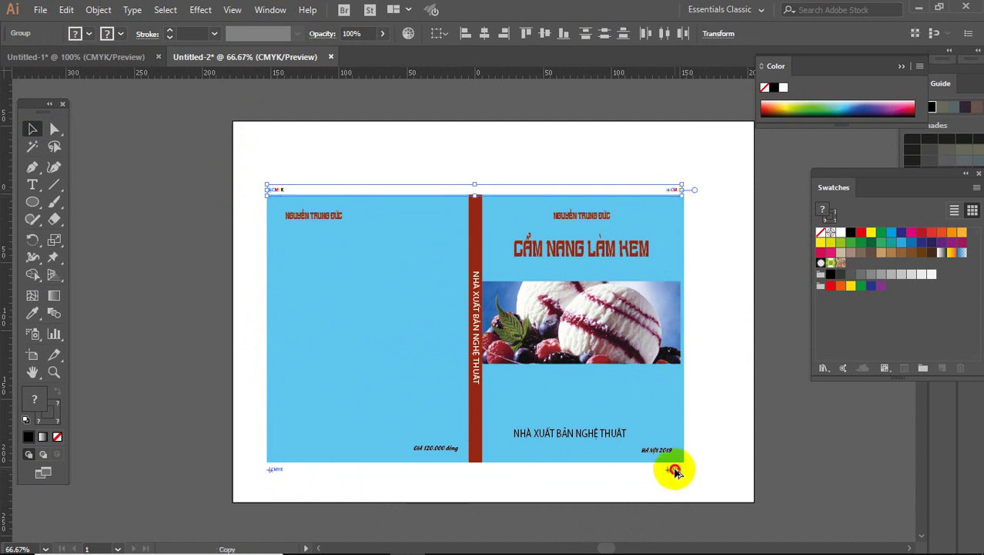
key(shift)
drag(674, 472, 675, 471)
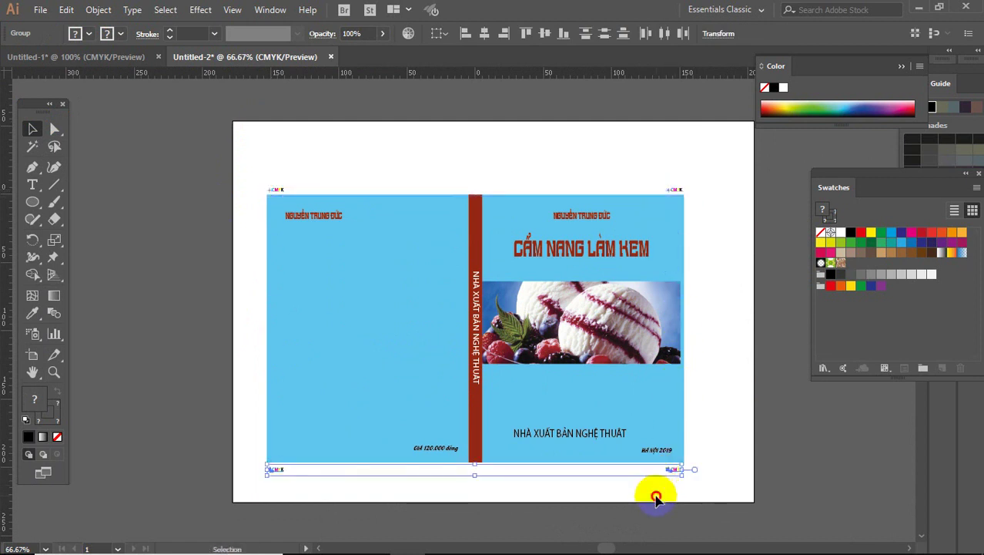
click(656, 497)
key(z)
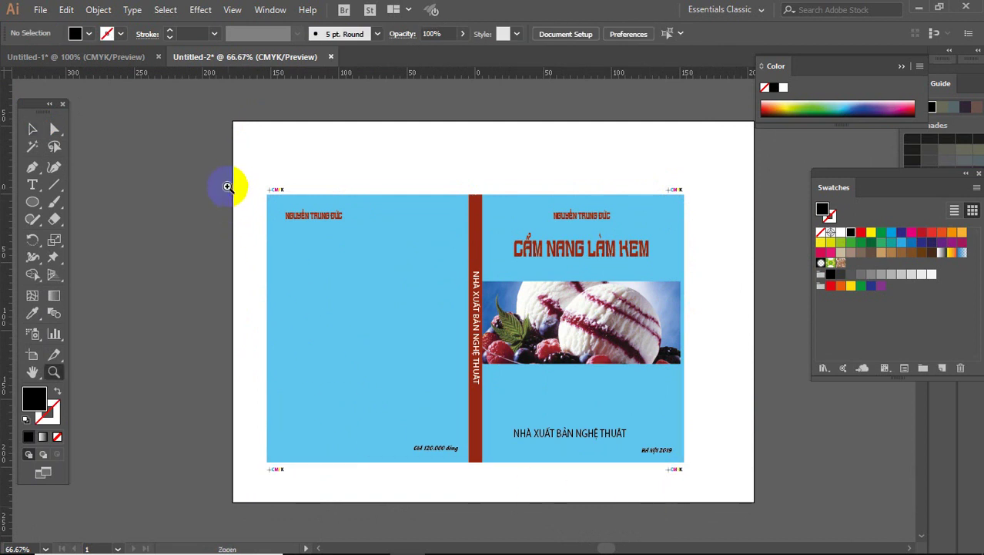
mouse_move(207, 152)
mouse_down()
mouse_move(742, 499)
mouse_move(725, 495)
mouse_up()
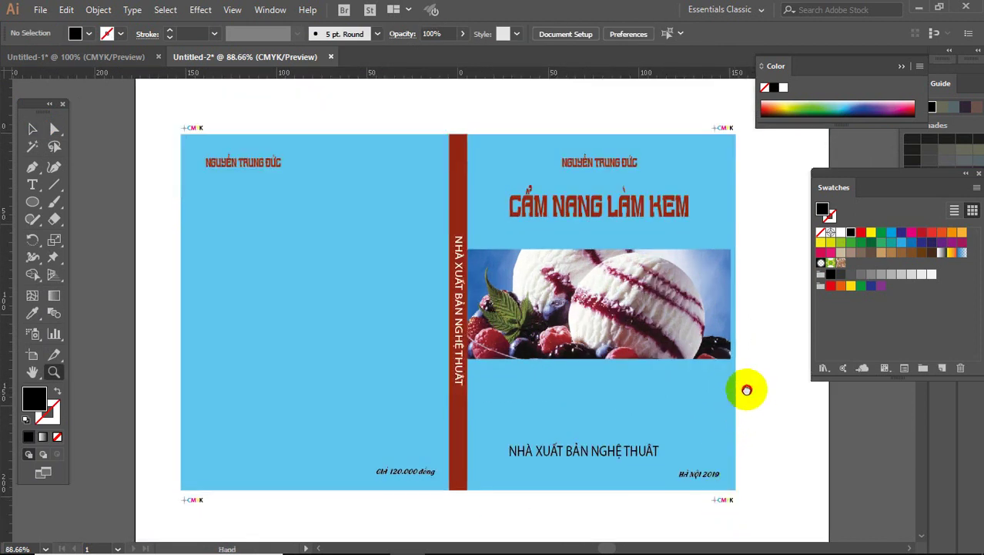
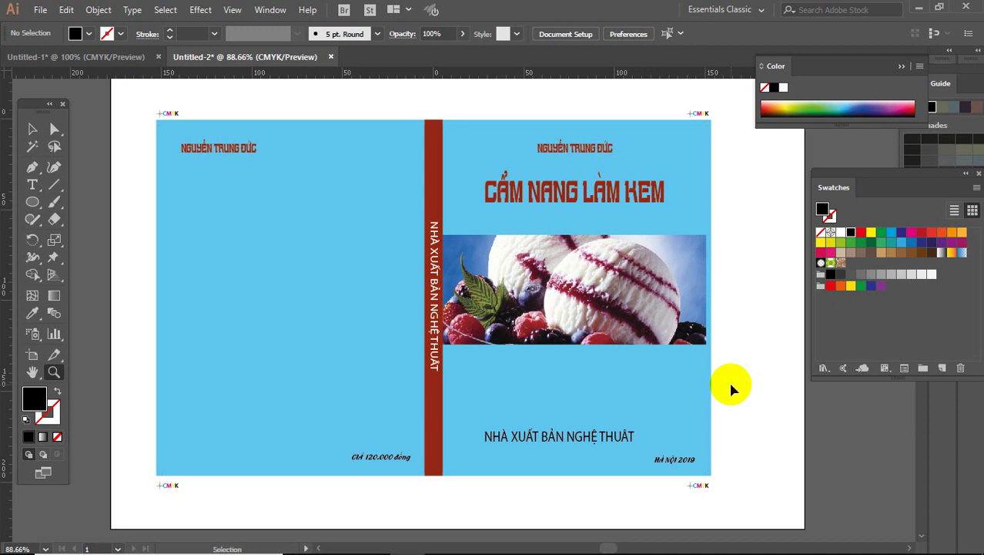
- Stretch the ice-cream photo's right side to the blue cover's right edge, then deselect it
key(ctrl+s)
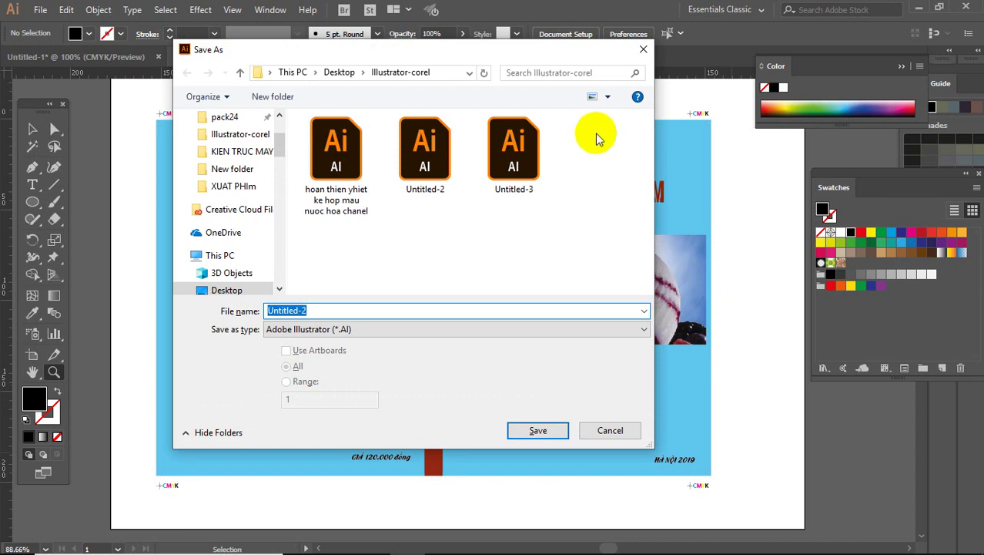
click(643, 48)
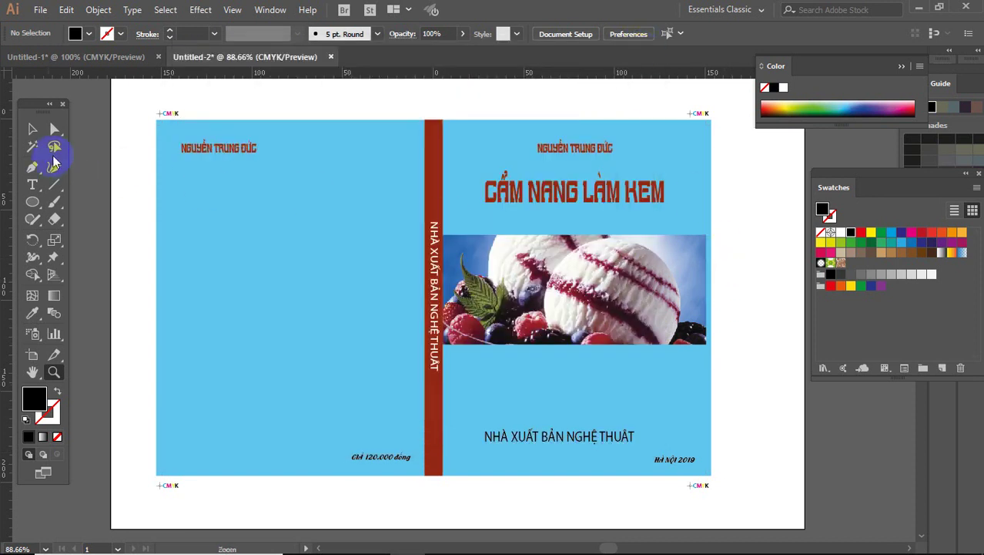
click(33, 129)
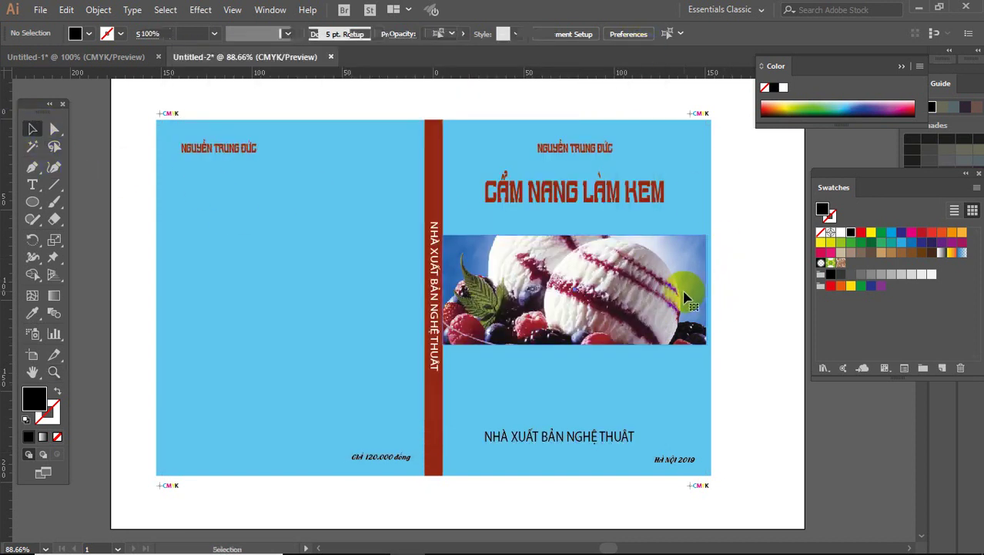
click(701, 286)
drag(711, 288, 713, 285)
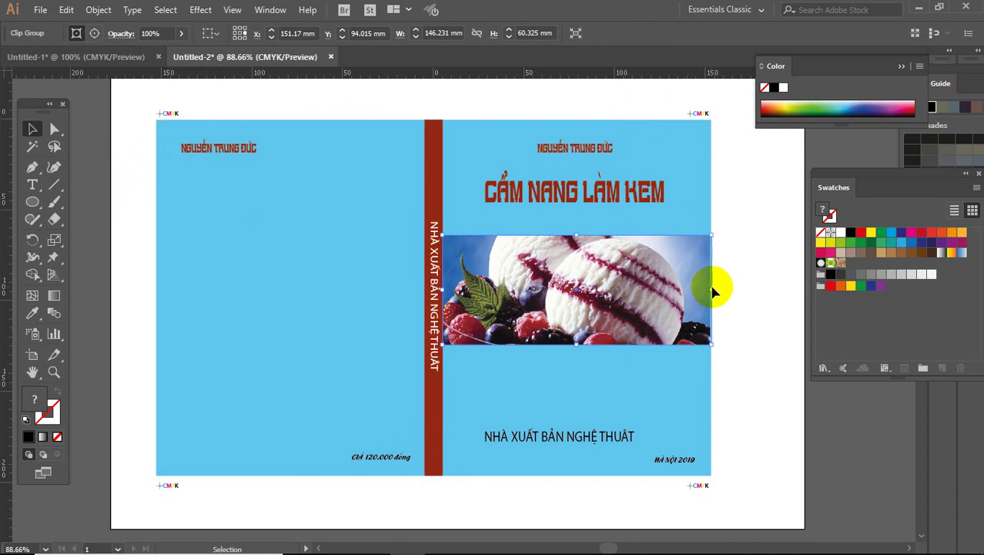
click(747, 317)
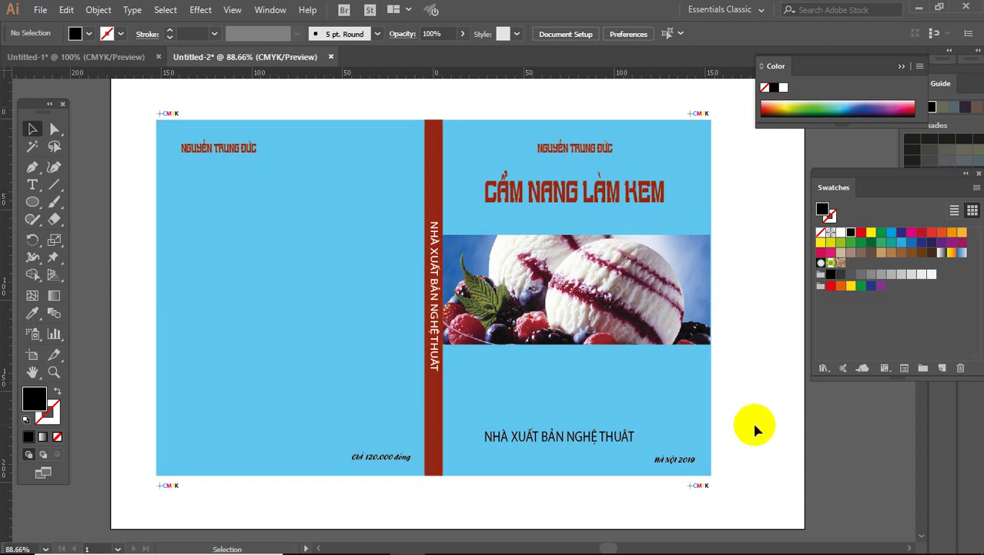
- Save the cover as 'BAI LAM BIA' in the Illustrator-corel folder, accepting the Illustrator CC options
key(a)
key(ctrl+s)
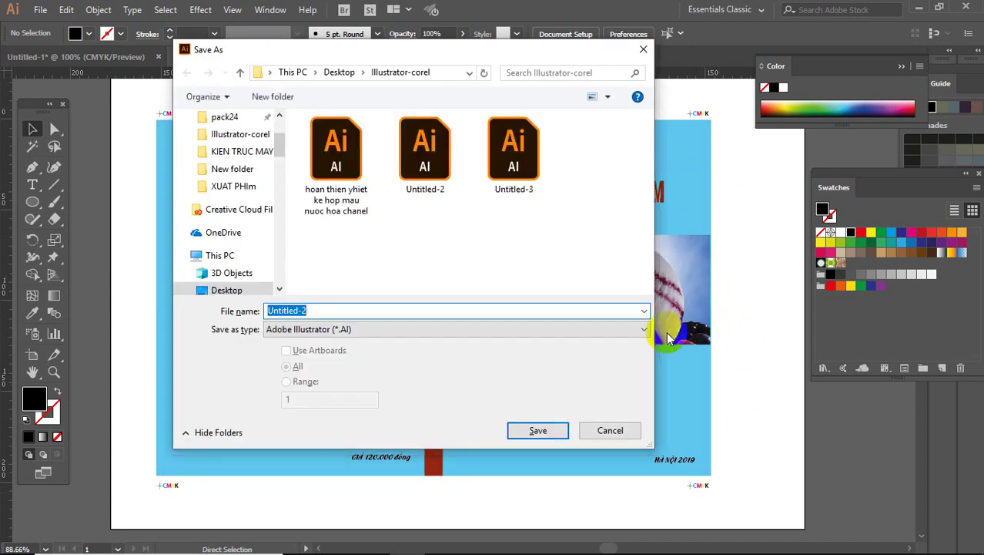
key(BackSpace)
text(BAI)
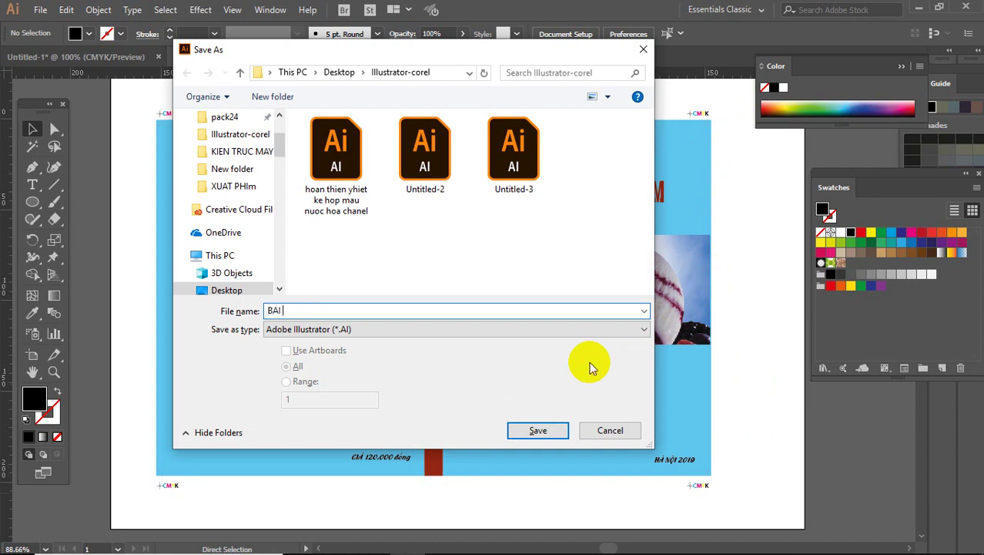
text( L)
text(AM V)
text(B)
text(IA)
click(538, 430)
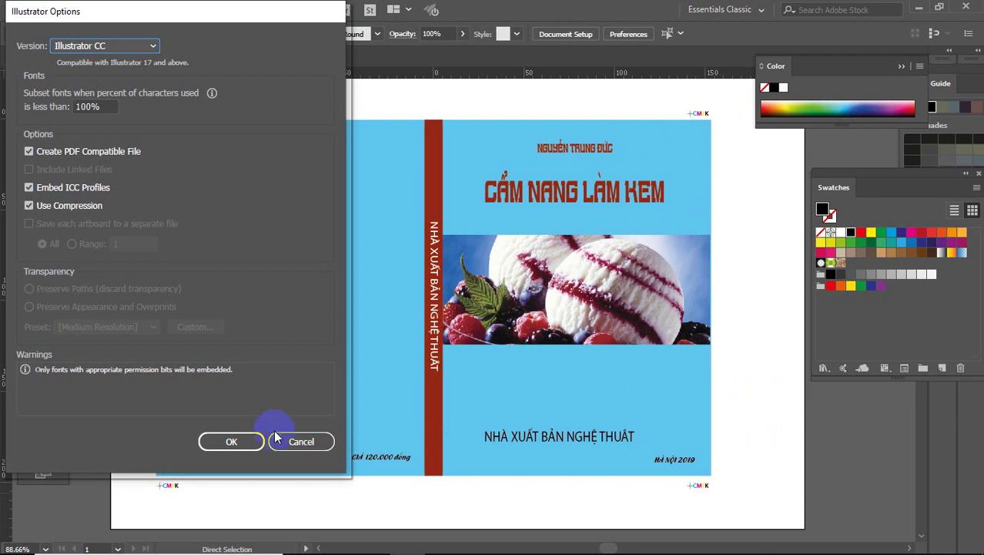
click(213, 445)
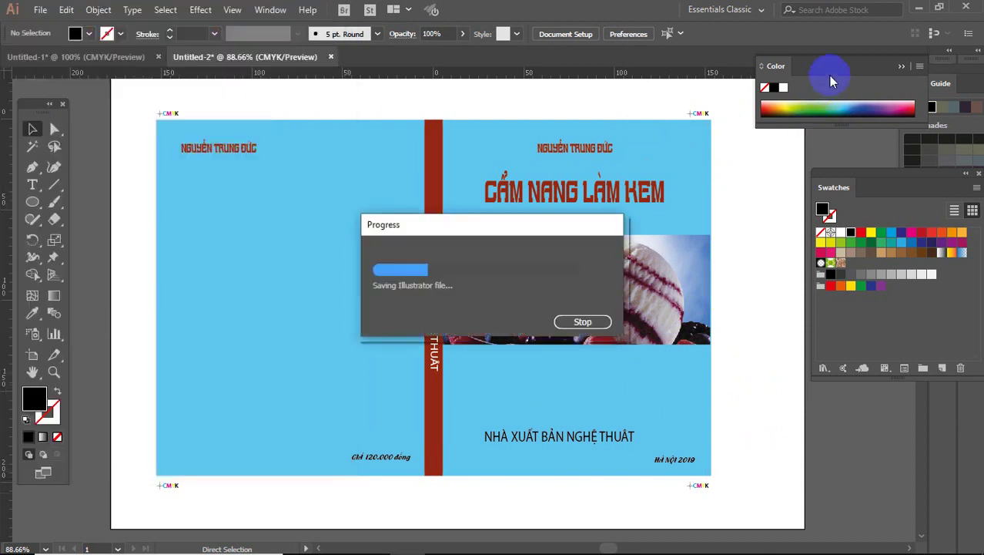